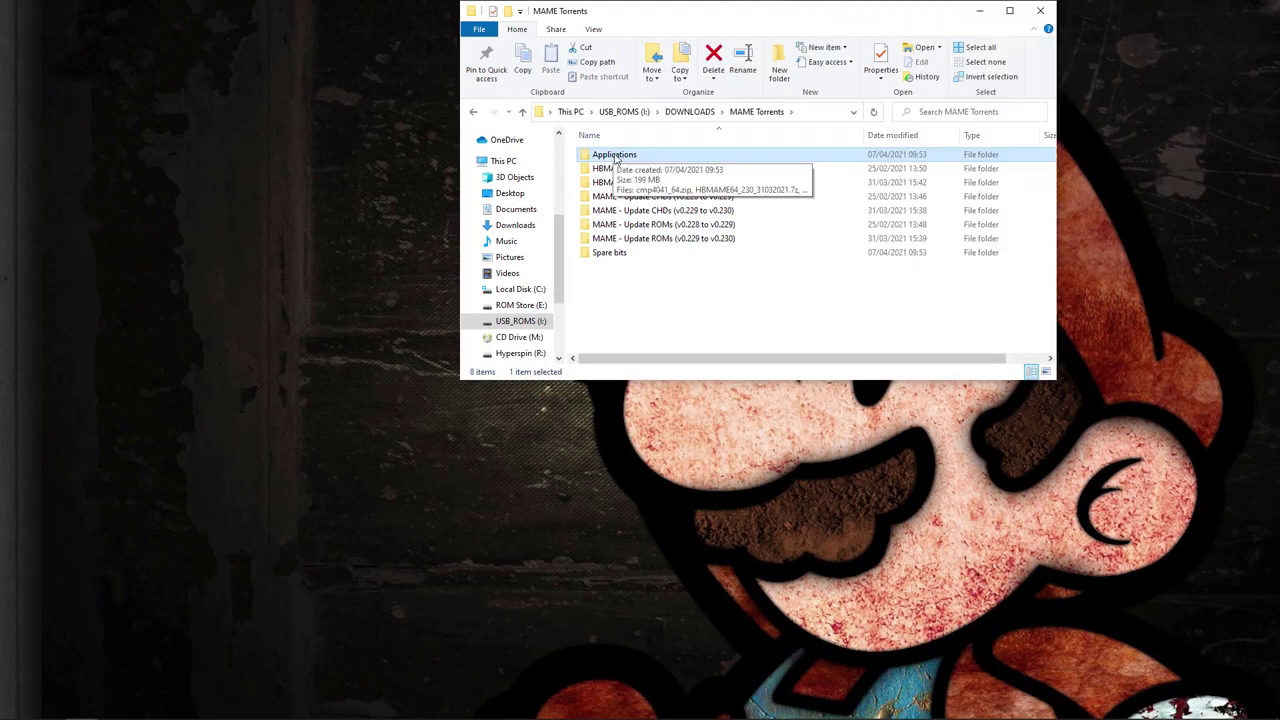
- Look through the downloaded emulator files in the Applications folder inside MAME Torrents
double_click(615, 156)
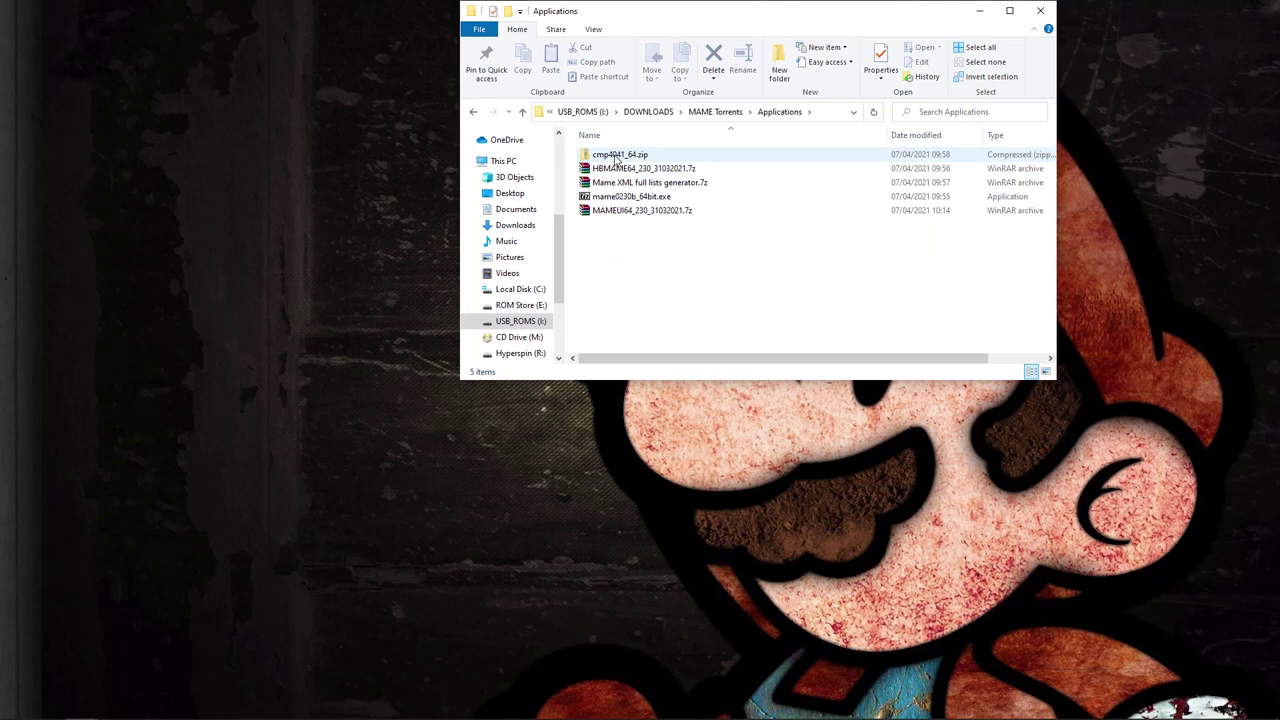
left_click(623, 277)
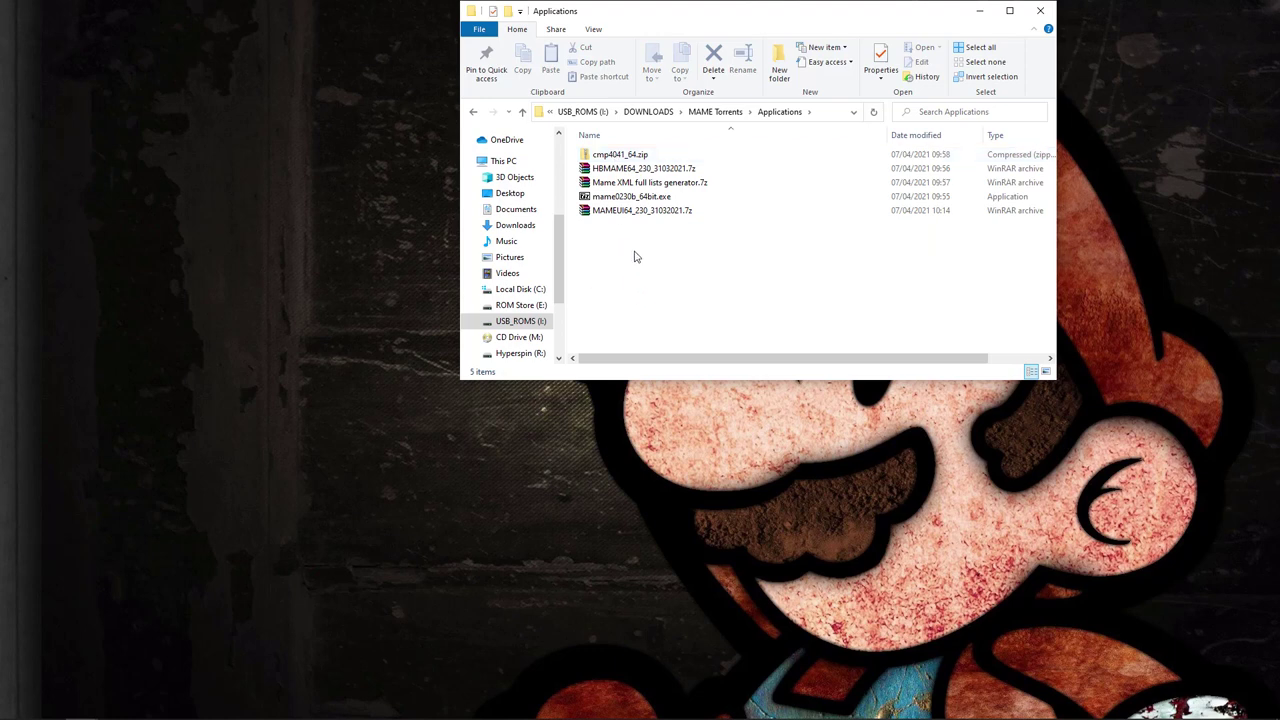
left_click(718, 112)
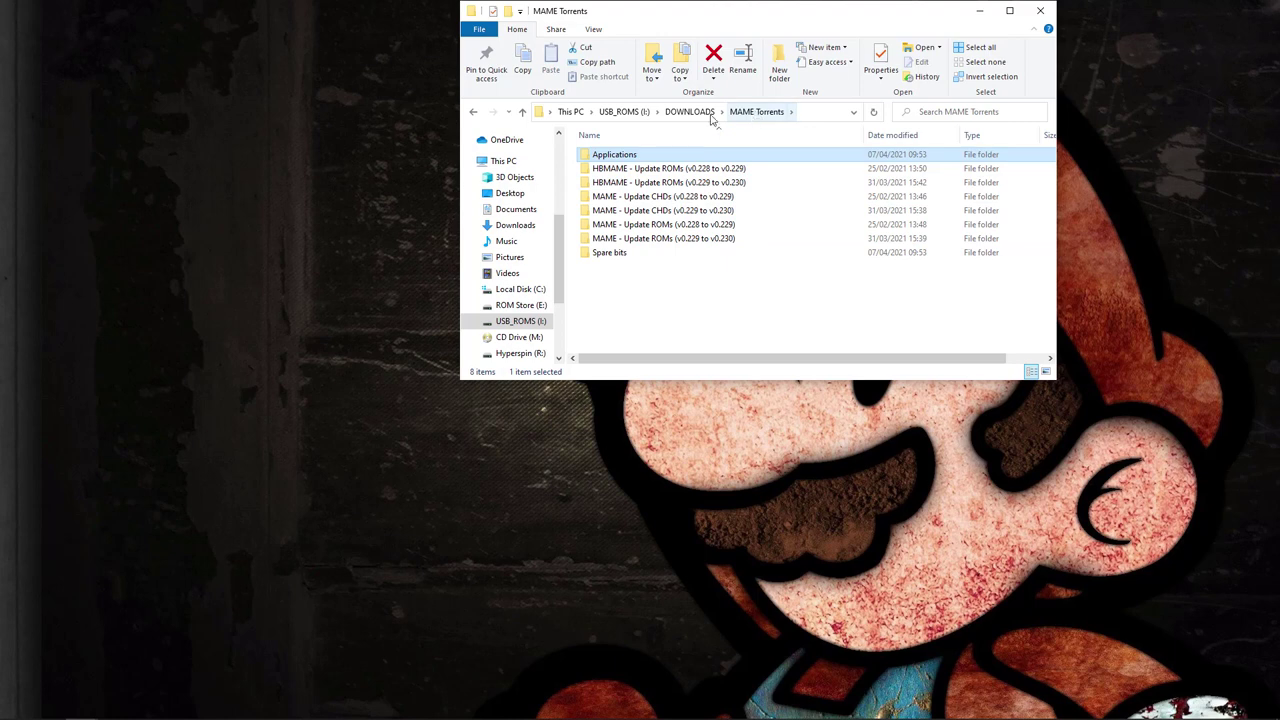
double_click(612, 156)
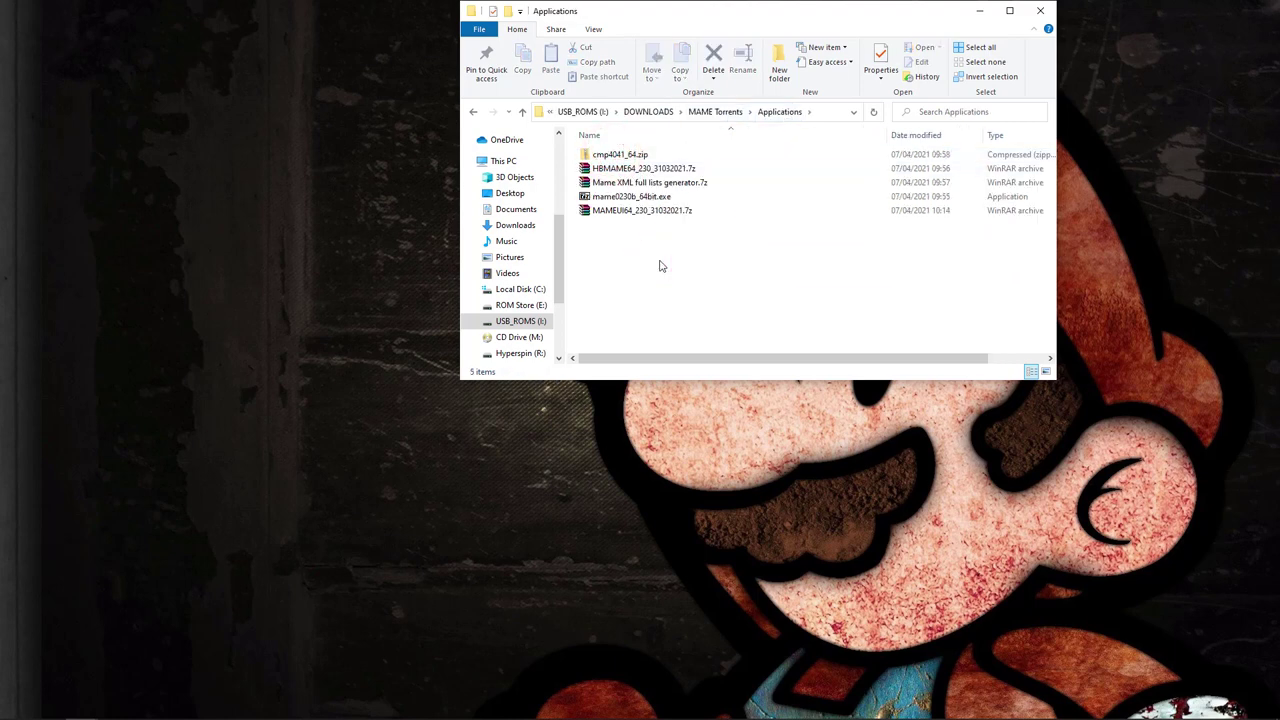
left_click(655, 272)
- Bring the Emulators folder window to the front, reposition it, and open the MAME MASTER folder at its program files
mouse_move(75, 711)
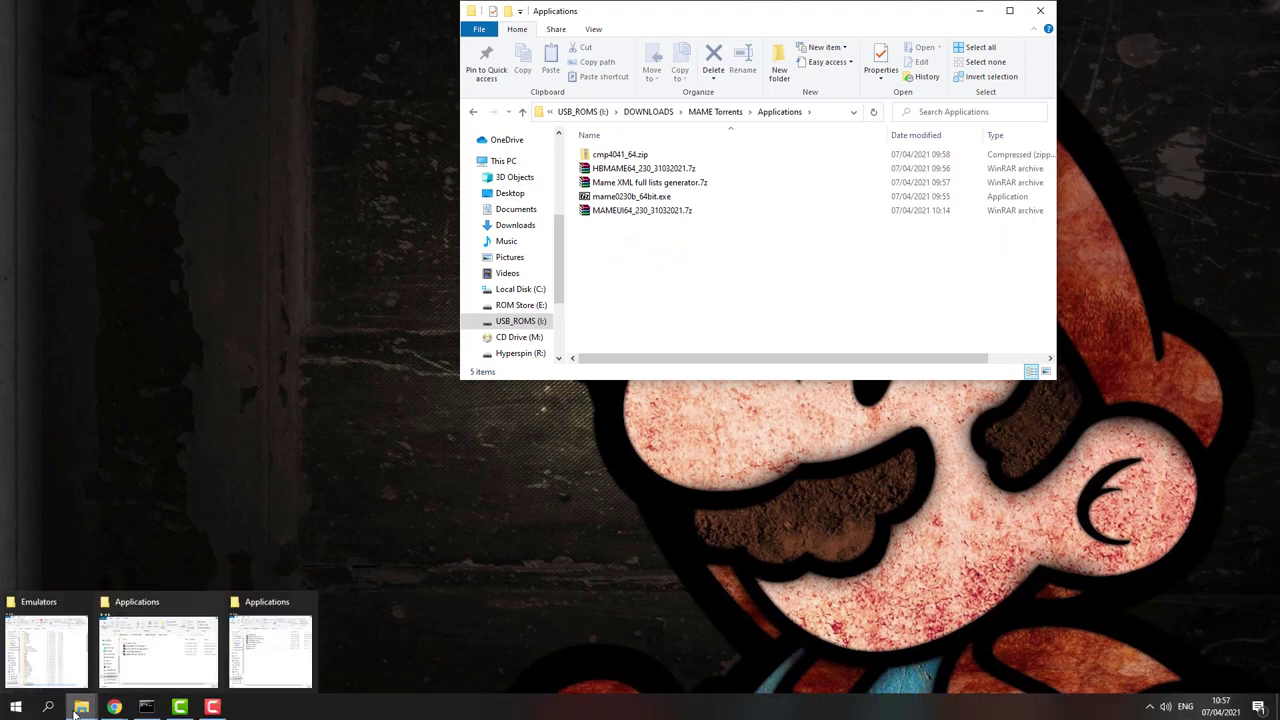
left_click(45, 645)
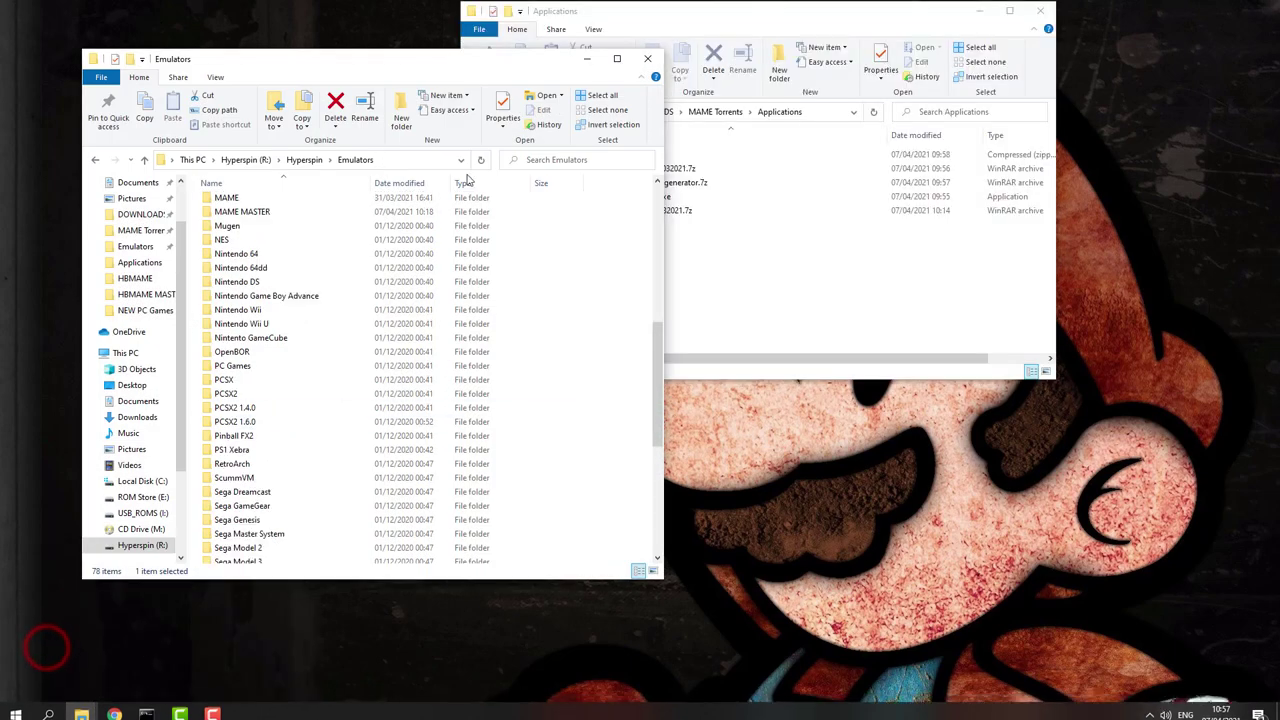
left_click_drag(393, 67, 591, 52)
scroll(465, 250, "up", 2)
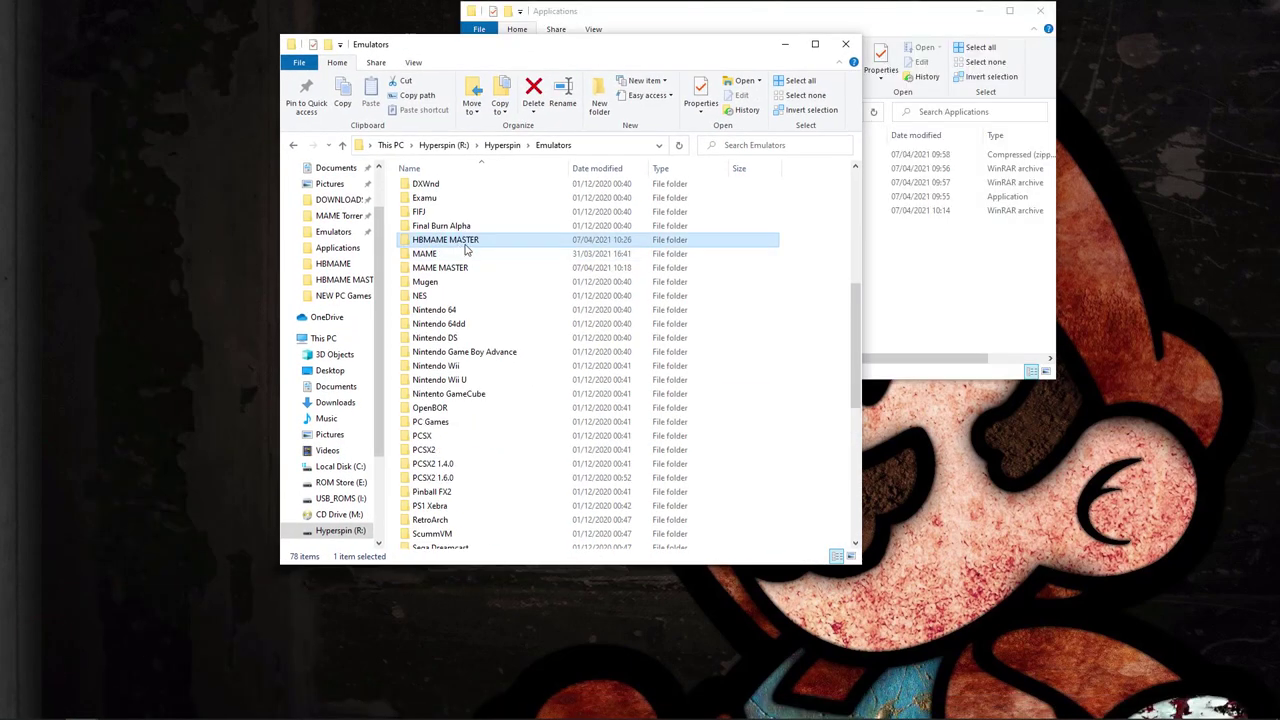
double_click(440, 268)
scroll(478, 469, "down", 9)
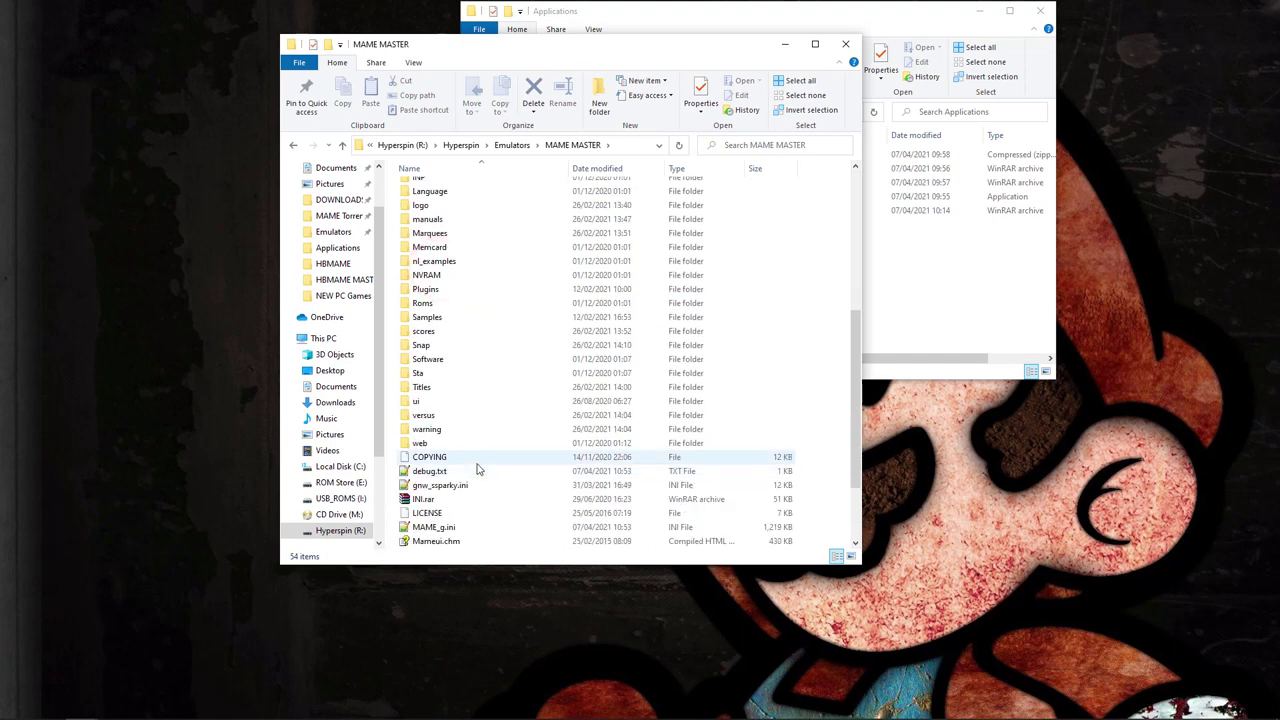
- Launch mameui.exe from the MAME MASTER folder and dismiss the startup message
left_click(437, 457)
double_click(437, 457)
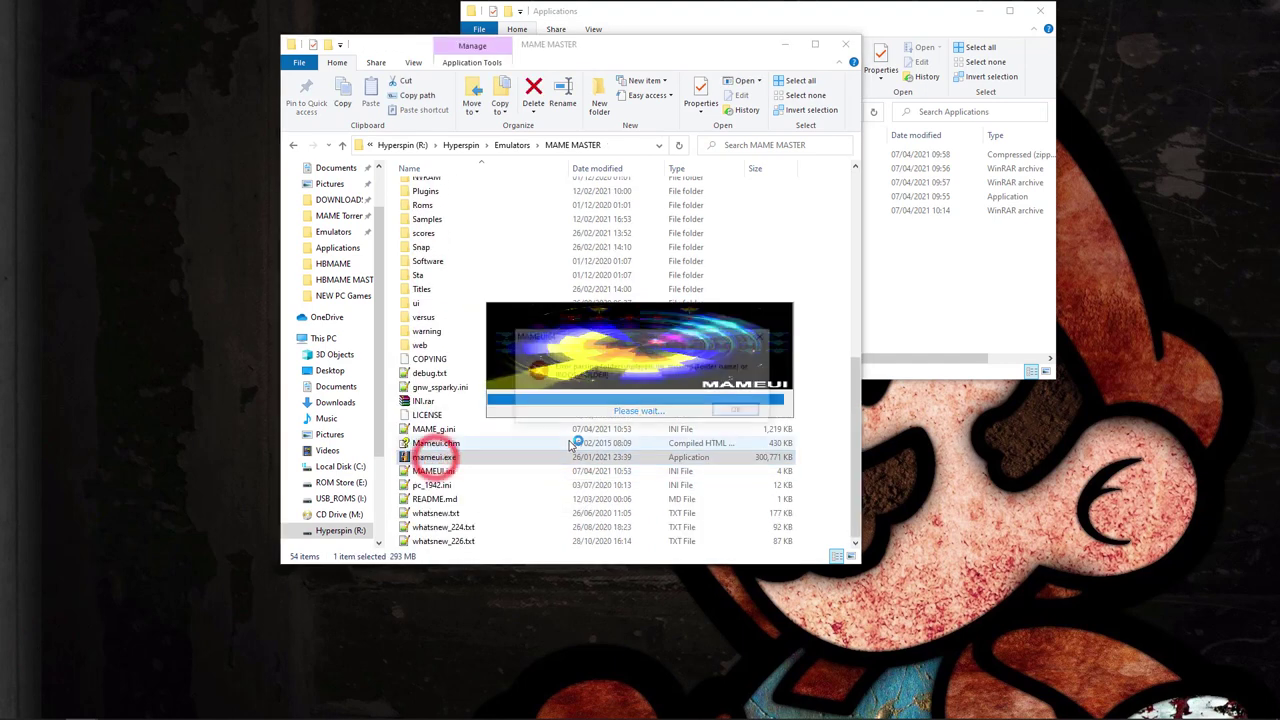
left_click(732, 408)
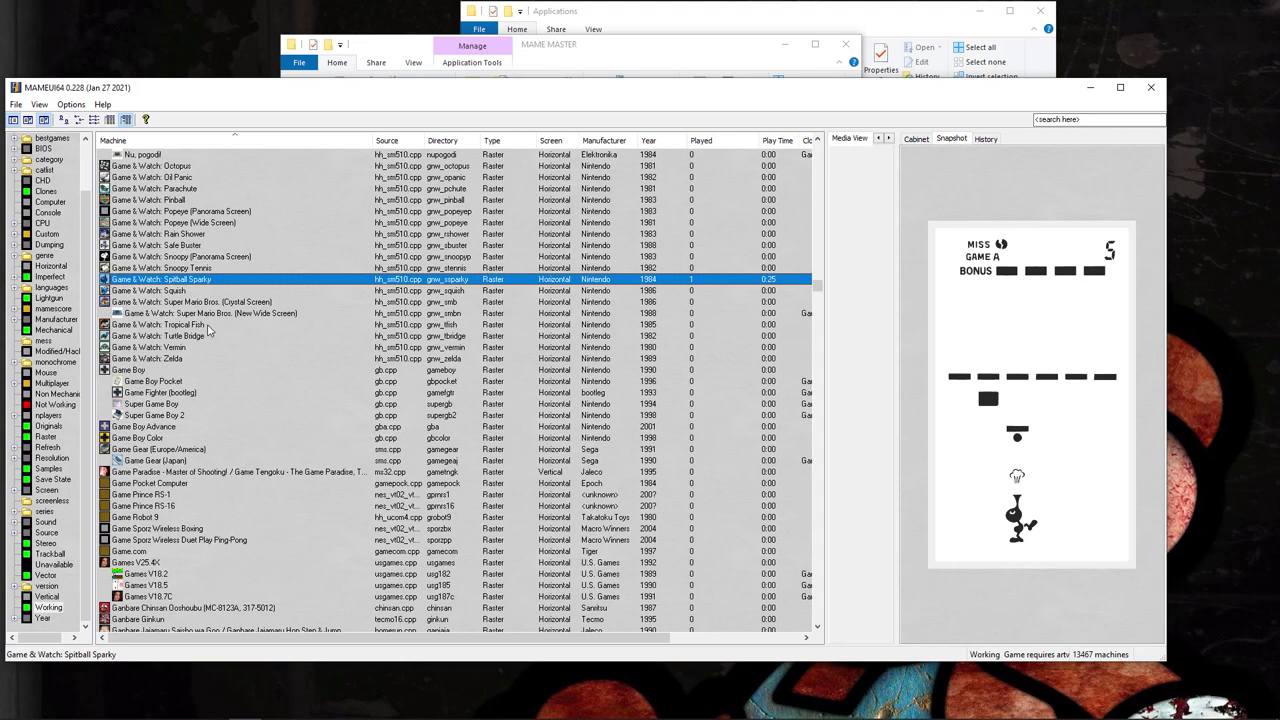
- Browse upward through the working machines list in MAMEUI, then close the program
scroll(181, 349, "up", 8)
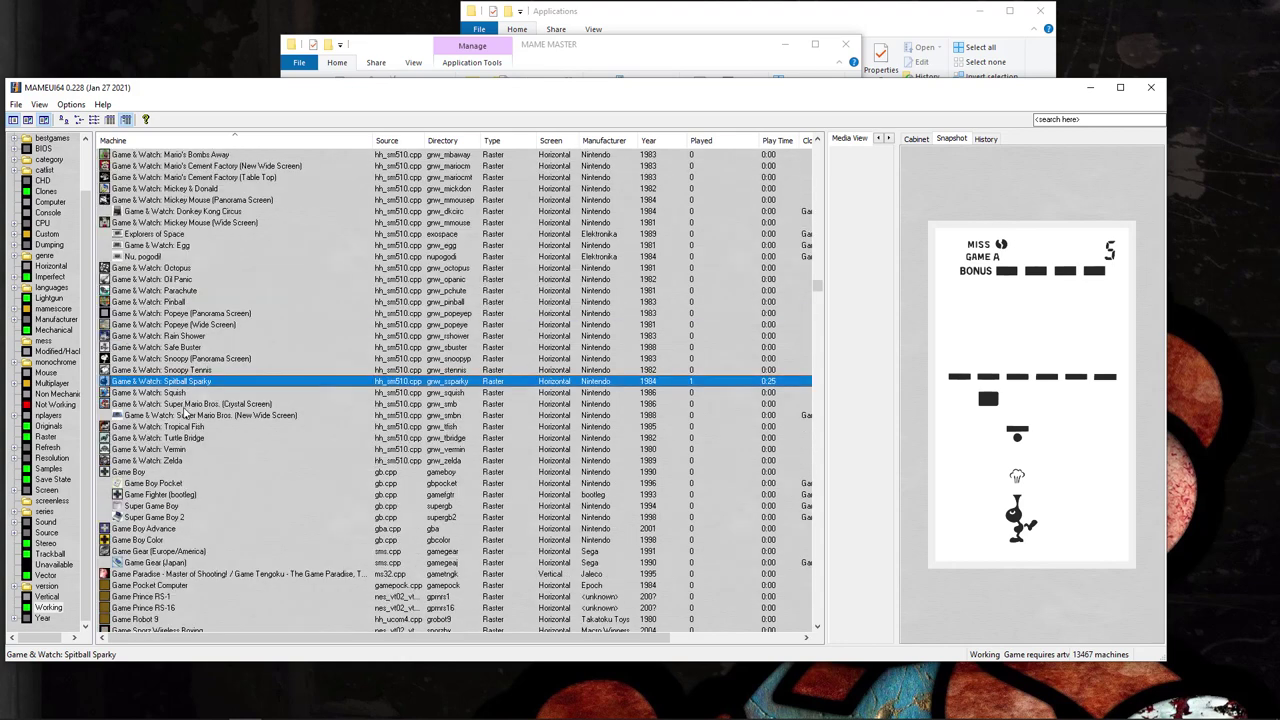
scroll(184, 413, "up", 4)
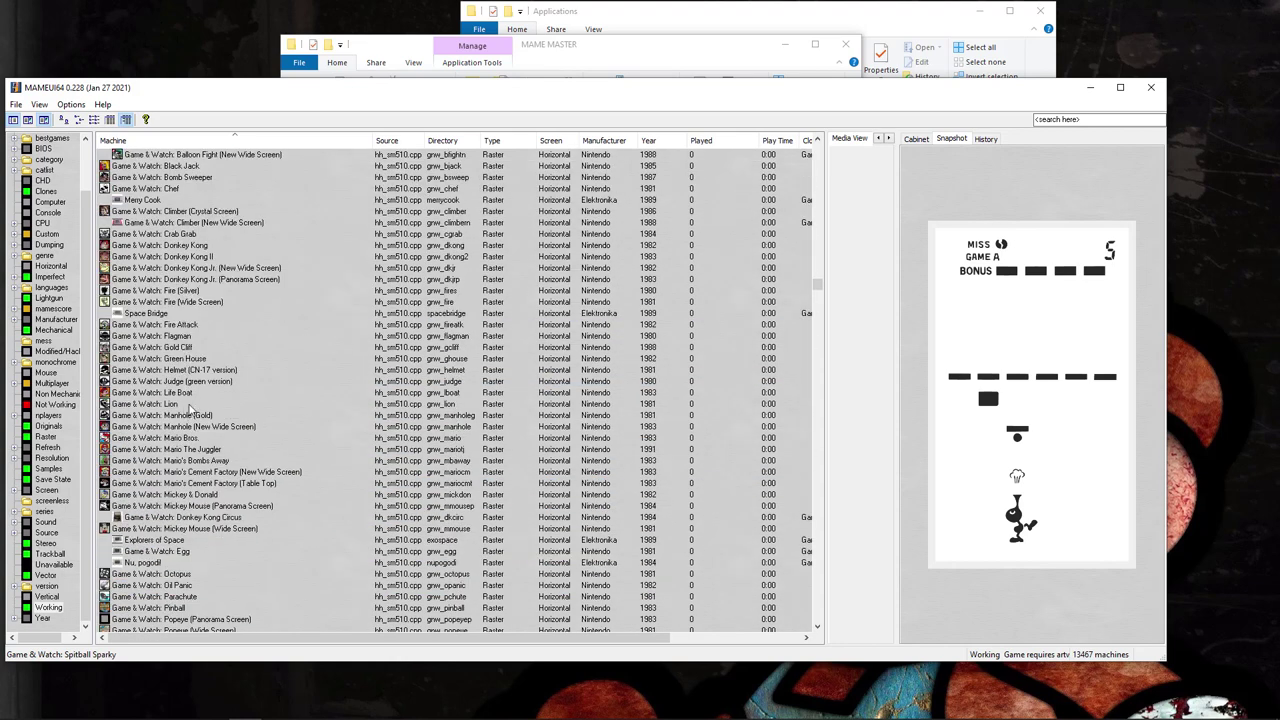
scroll(203, 400, "up", 15)
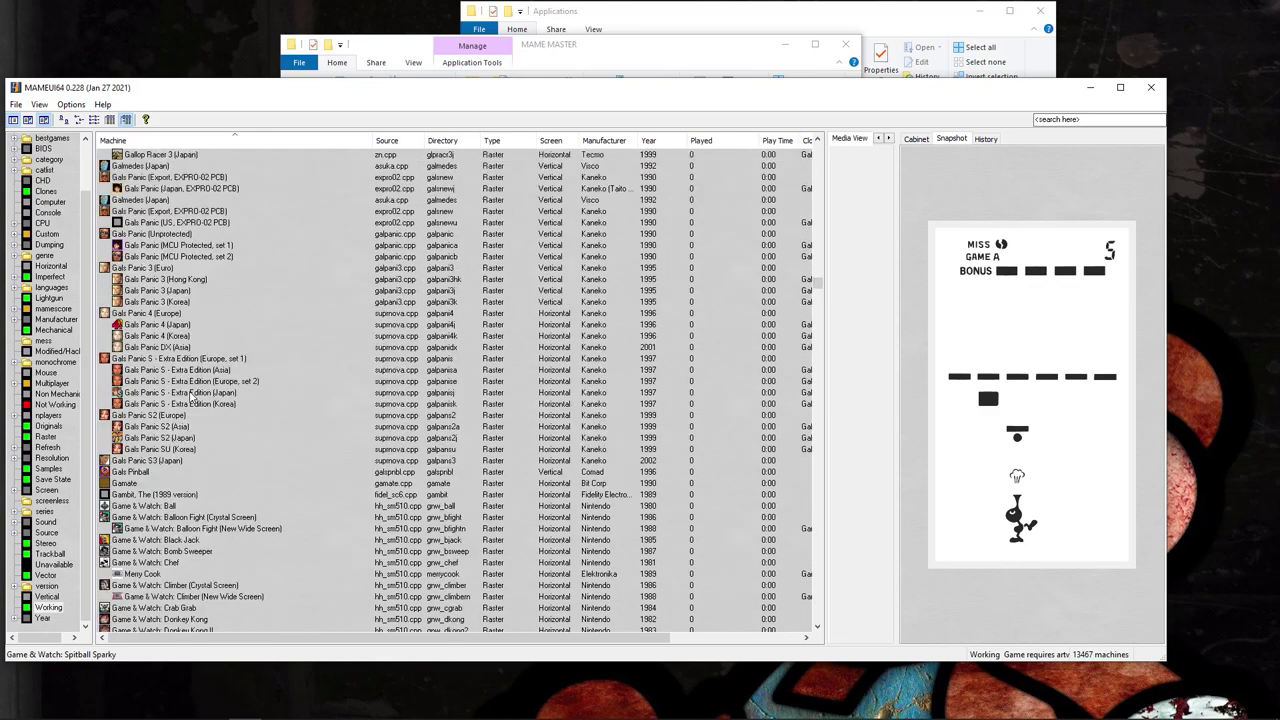
scroll(190, 397, "up", 15)
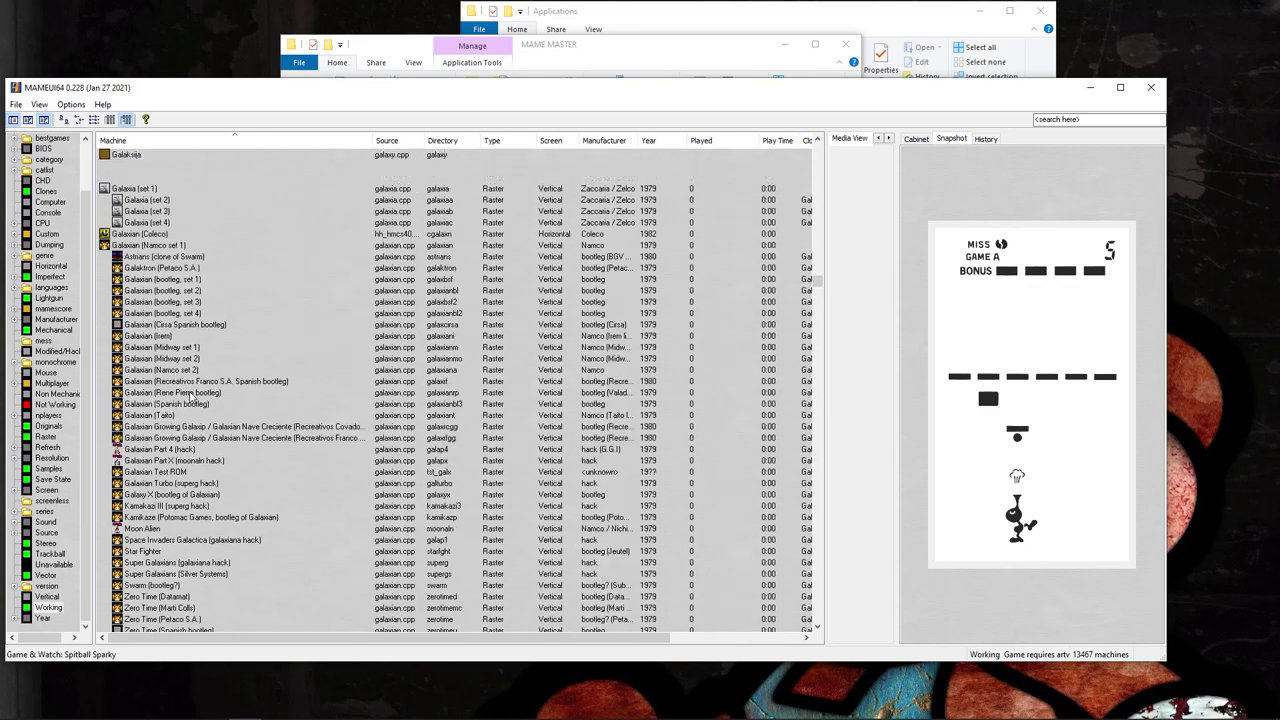
scroll(190, 397, "up", 8)
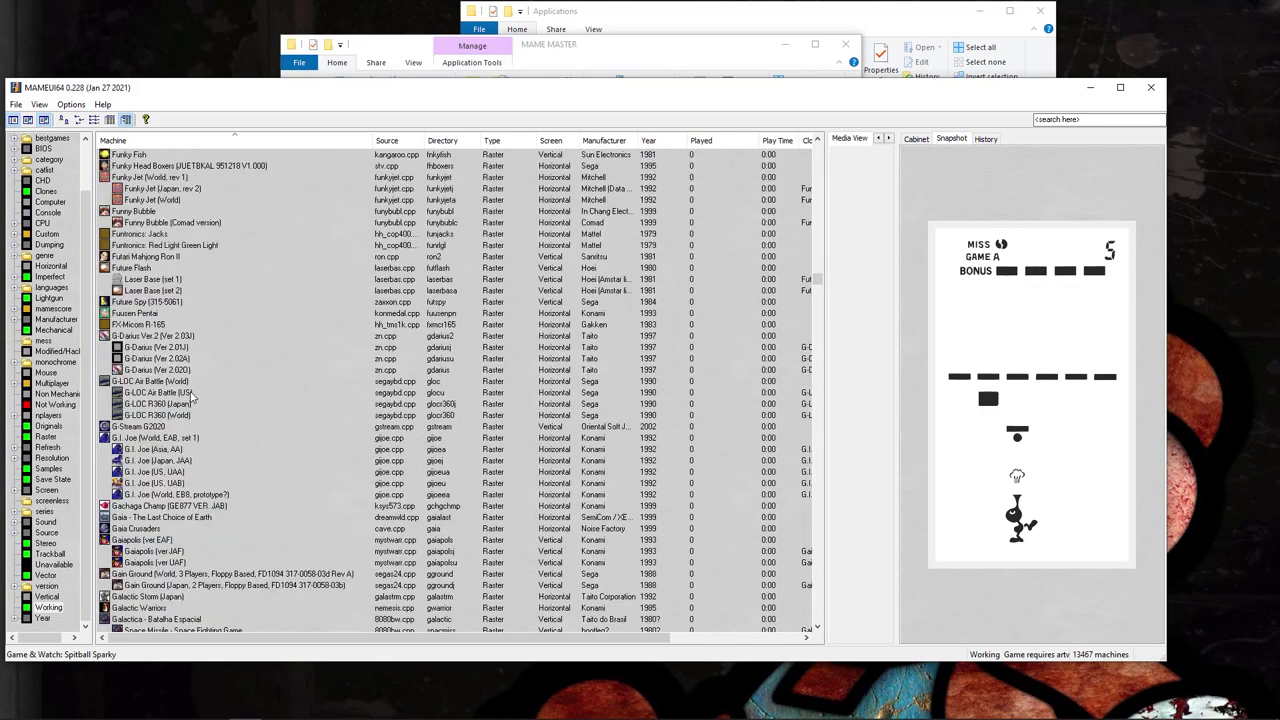
scroll(190, 397, "up", 20)
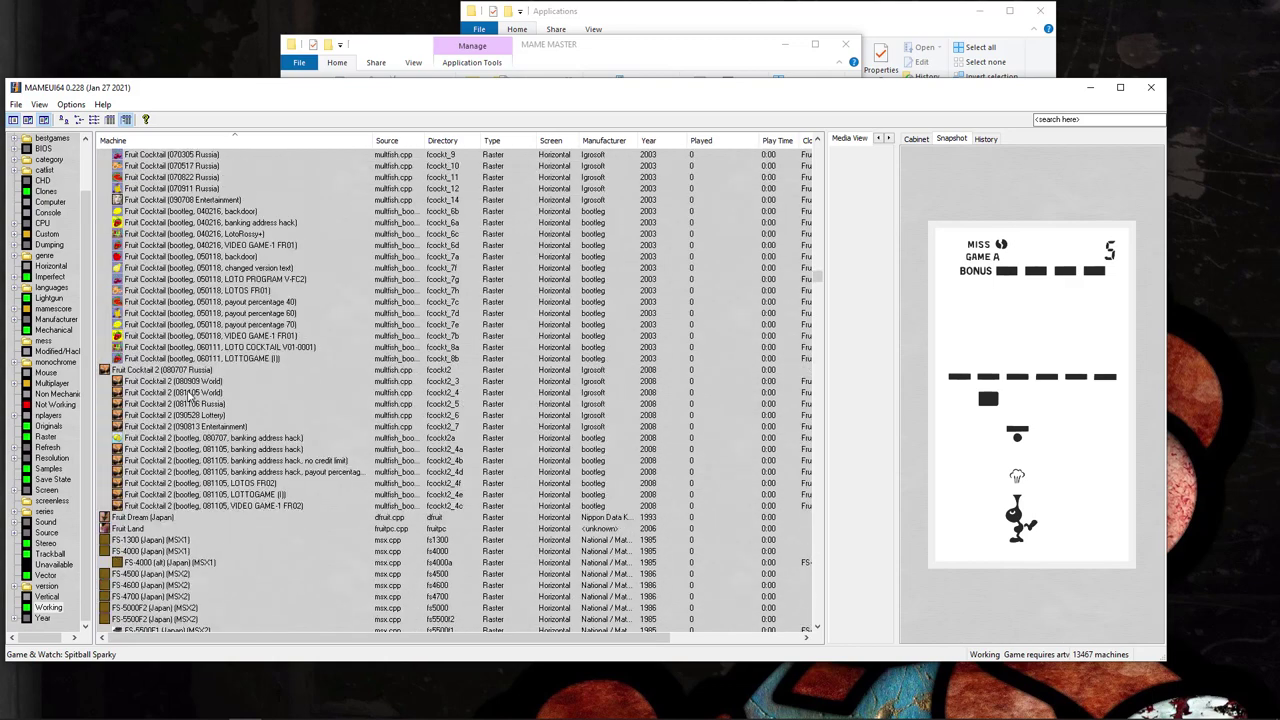
scroll(178, 370, "up", 9)
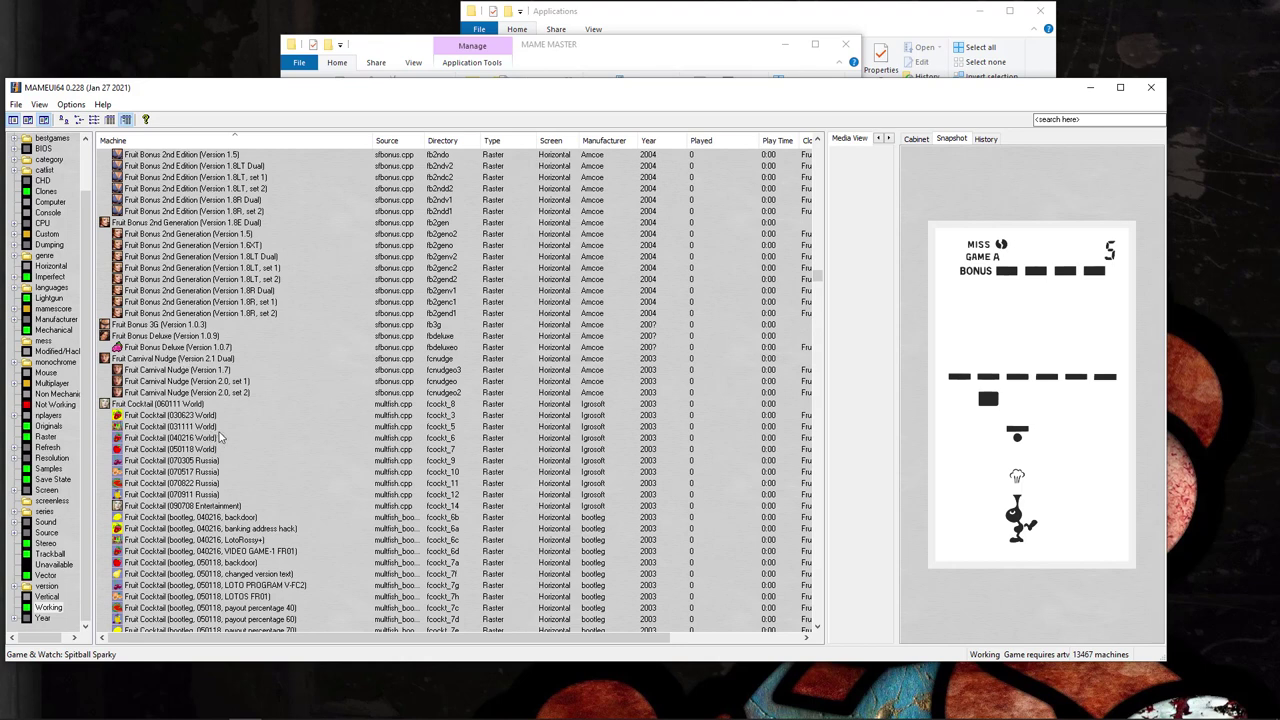
left_click_drag(446, 101, 495, 88)
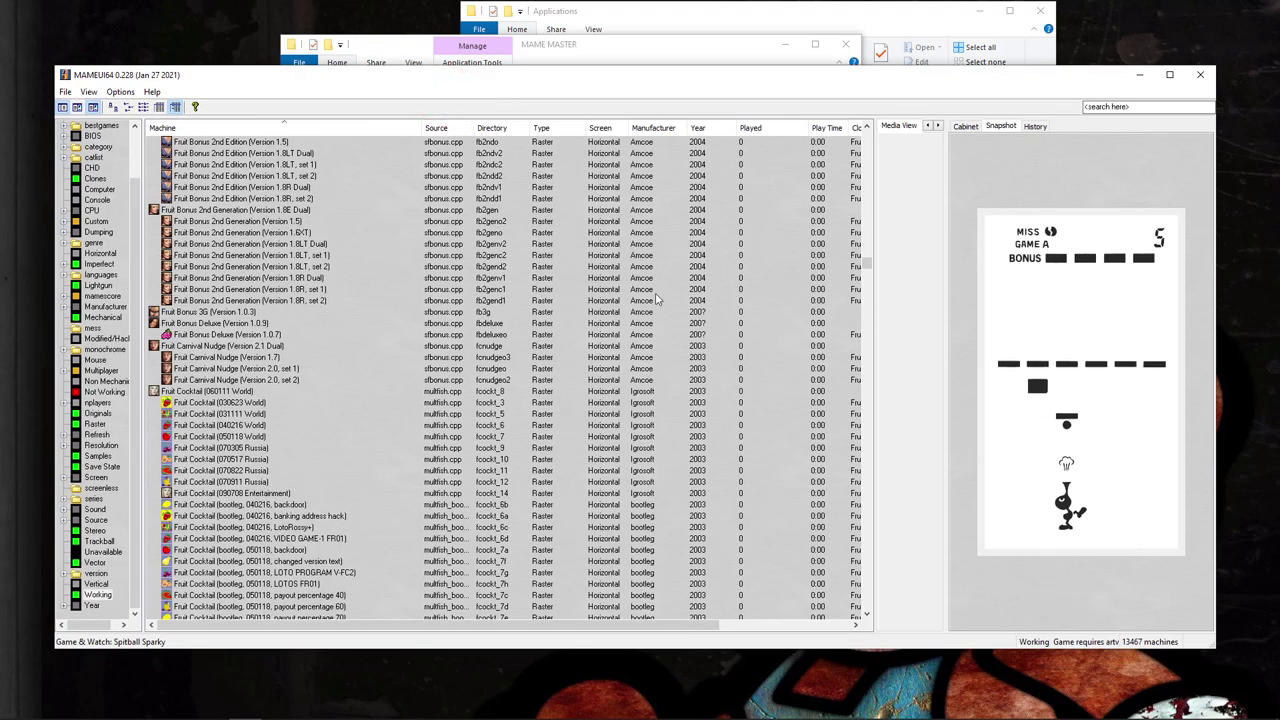
left_click(1200, 74)
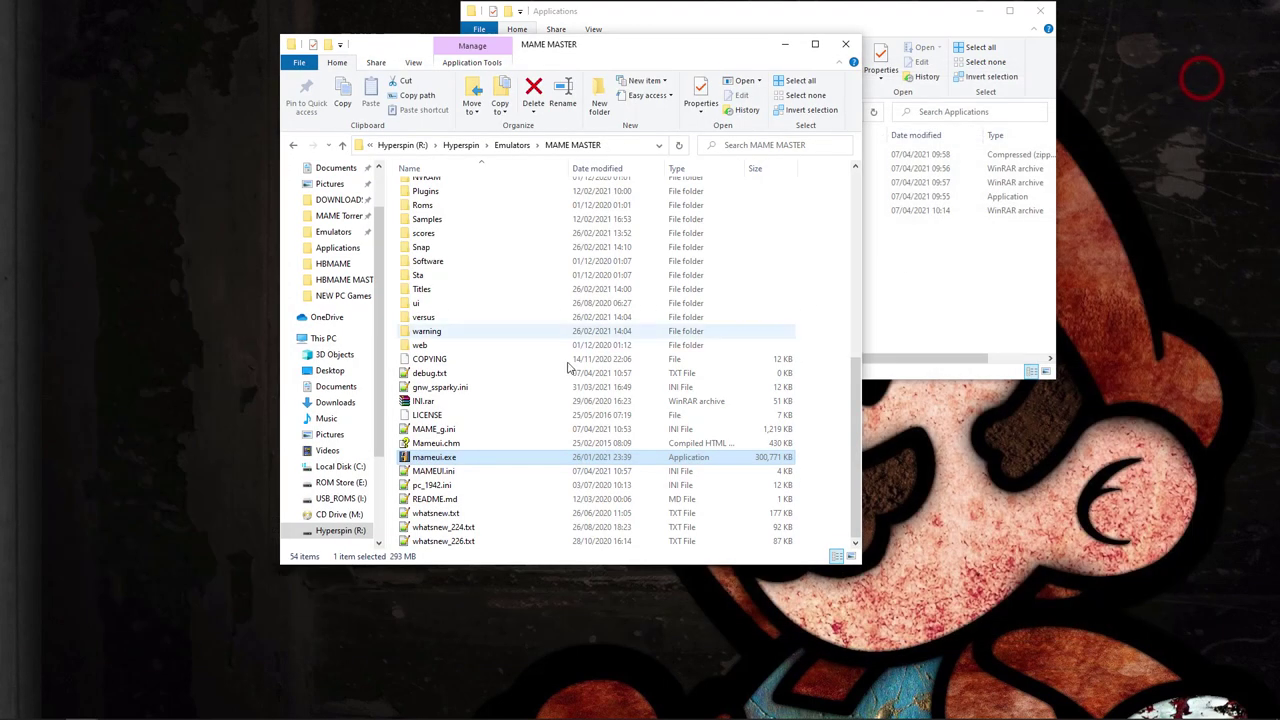
- Relaunch mameui.exe, check the version in its title, and close it
double_click(434, 457)
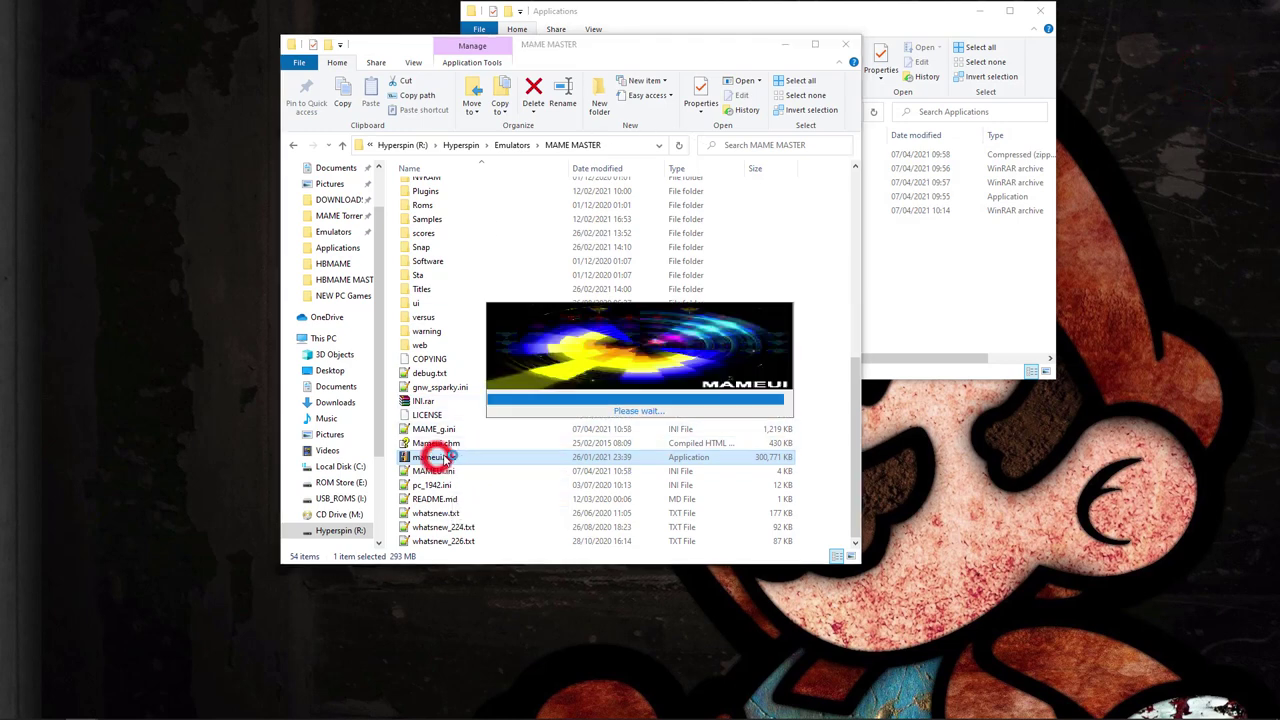
left_click(745, 410)
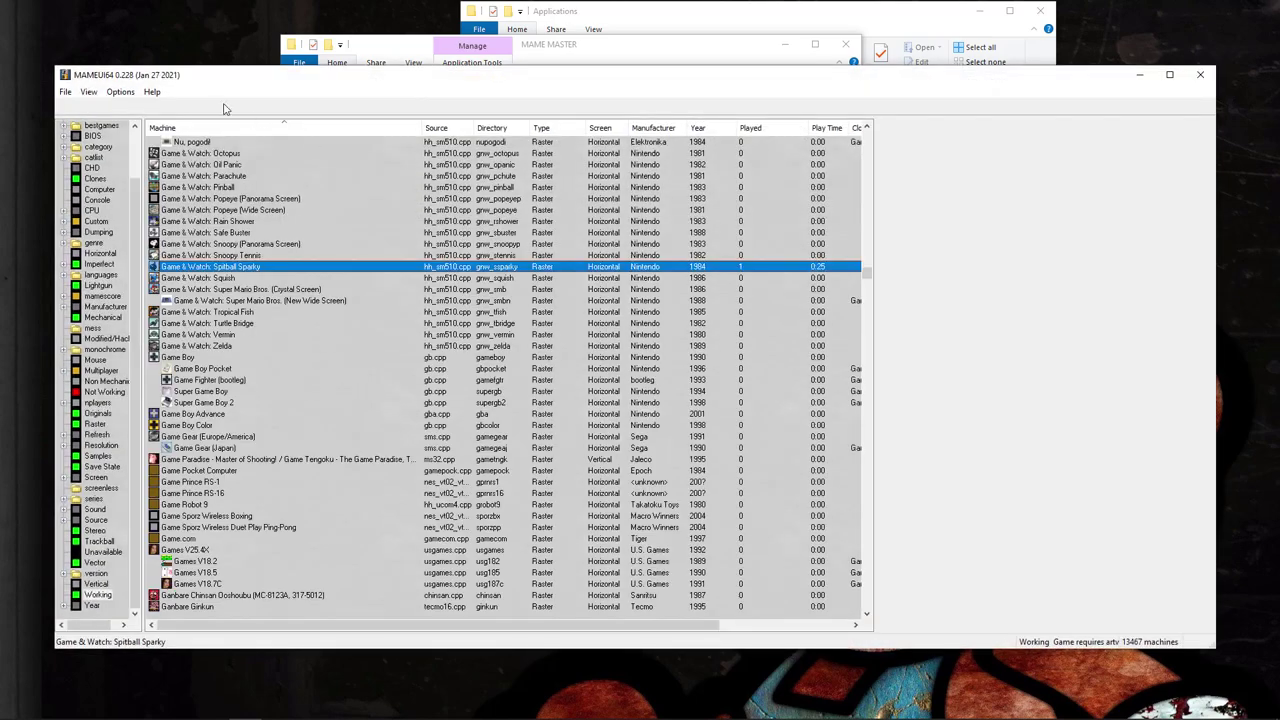
left_click(1200, 75)
- Run mame64.exe from the MAME folder in Emulators to check its version, then exit it
left_click(505, 145)
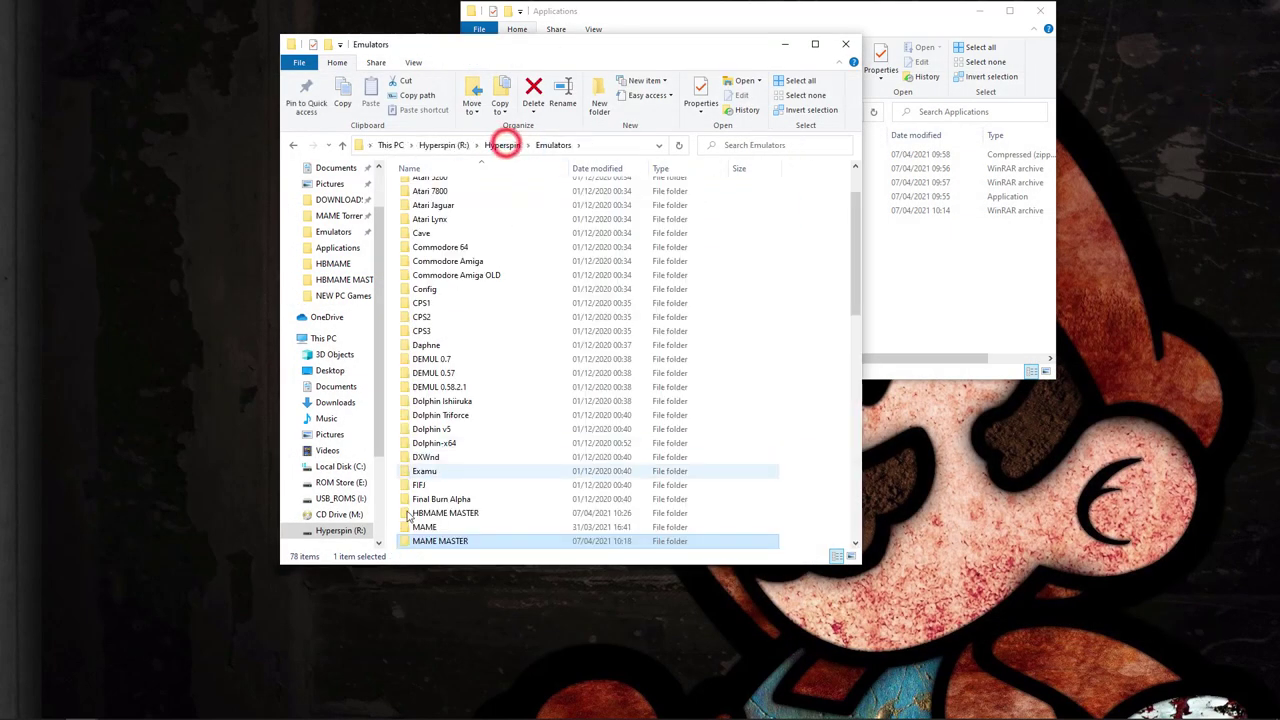
double_click(424, 527)
scroll(488, 437, "down", 2)
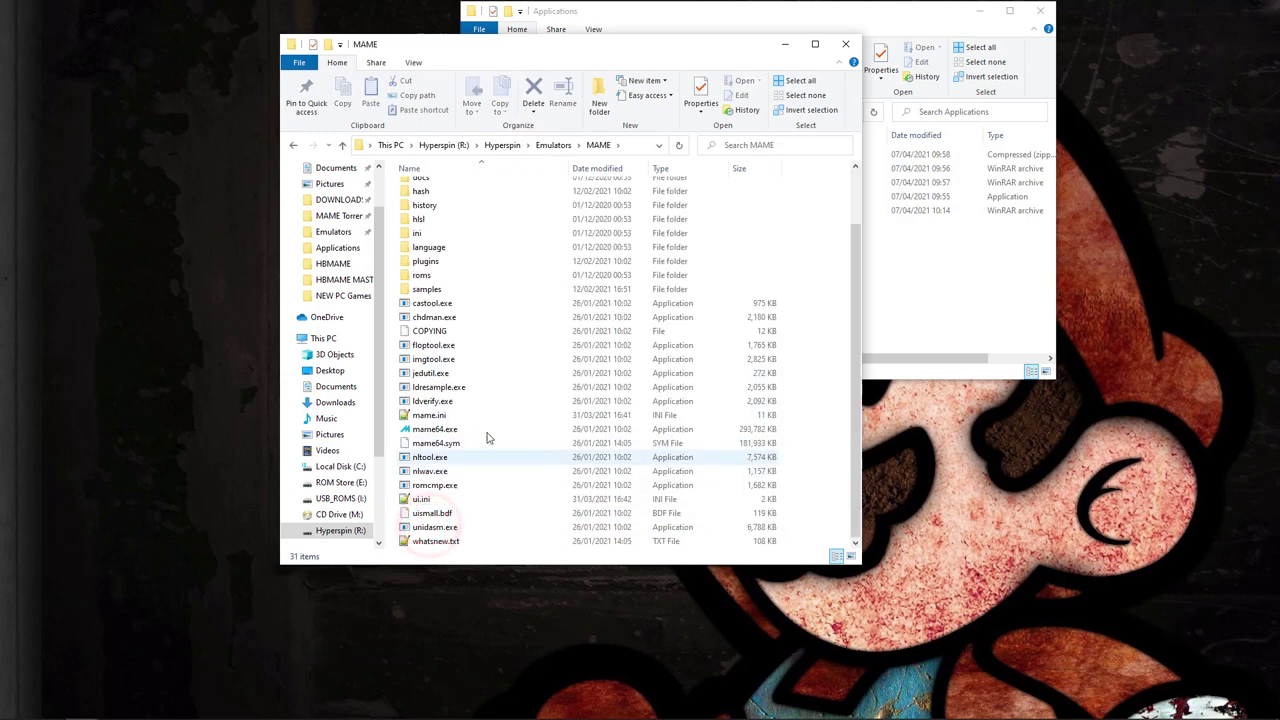
double_click(448, 430)
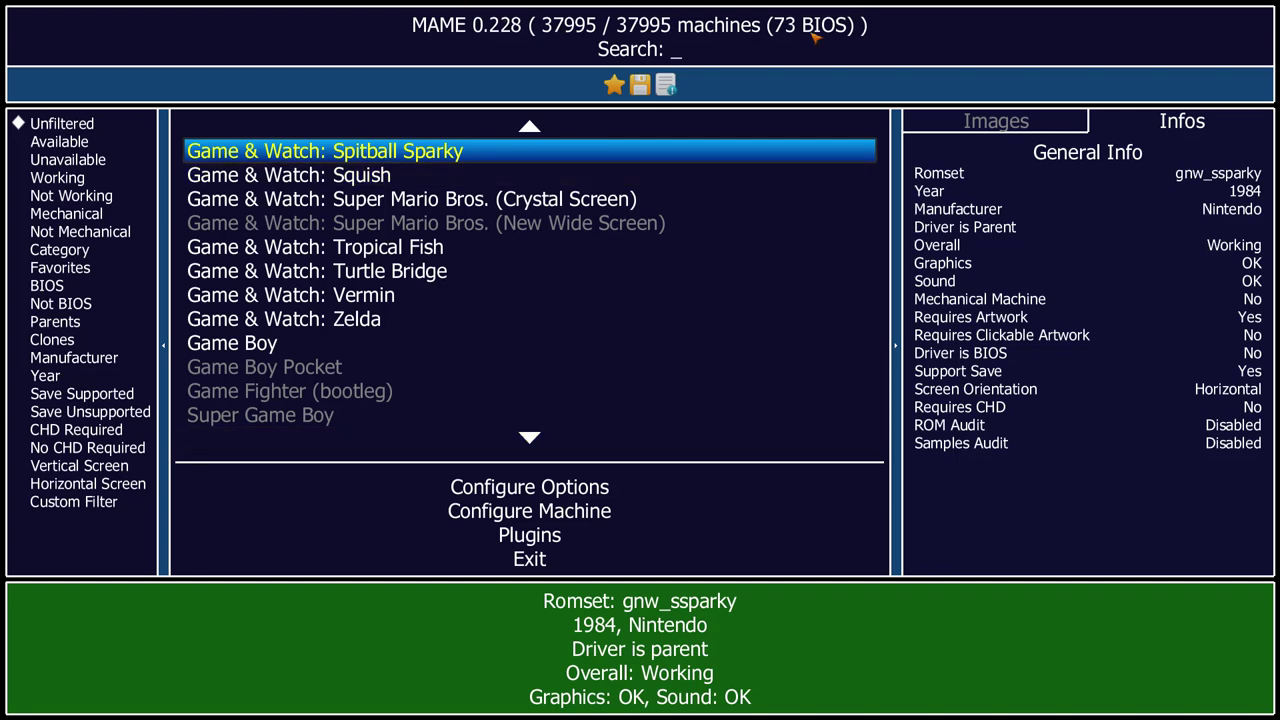
left_click(532, 556)
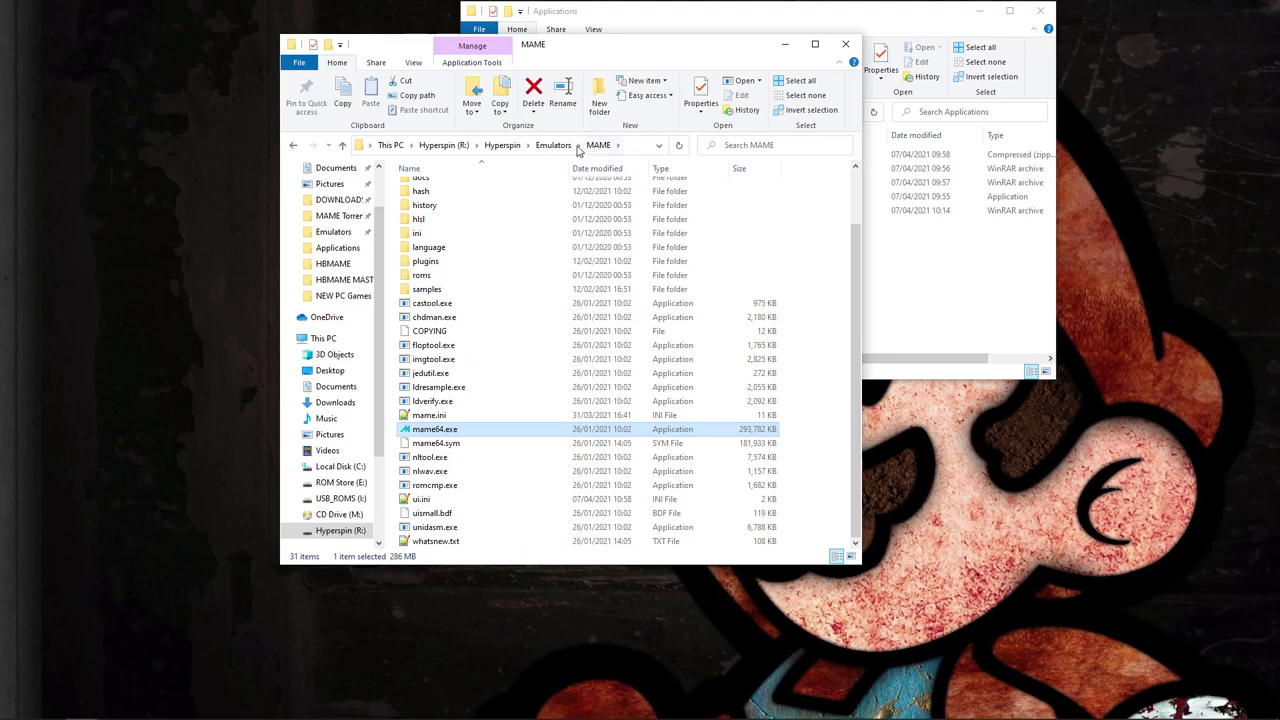
- Run hbmame64.exe from the HBMAME MASTER folder in Emulators to check its version, then exit it
left_click(560, 145)
double_click(457, 520)
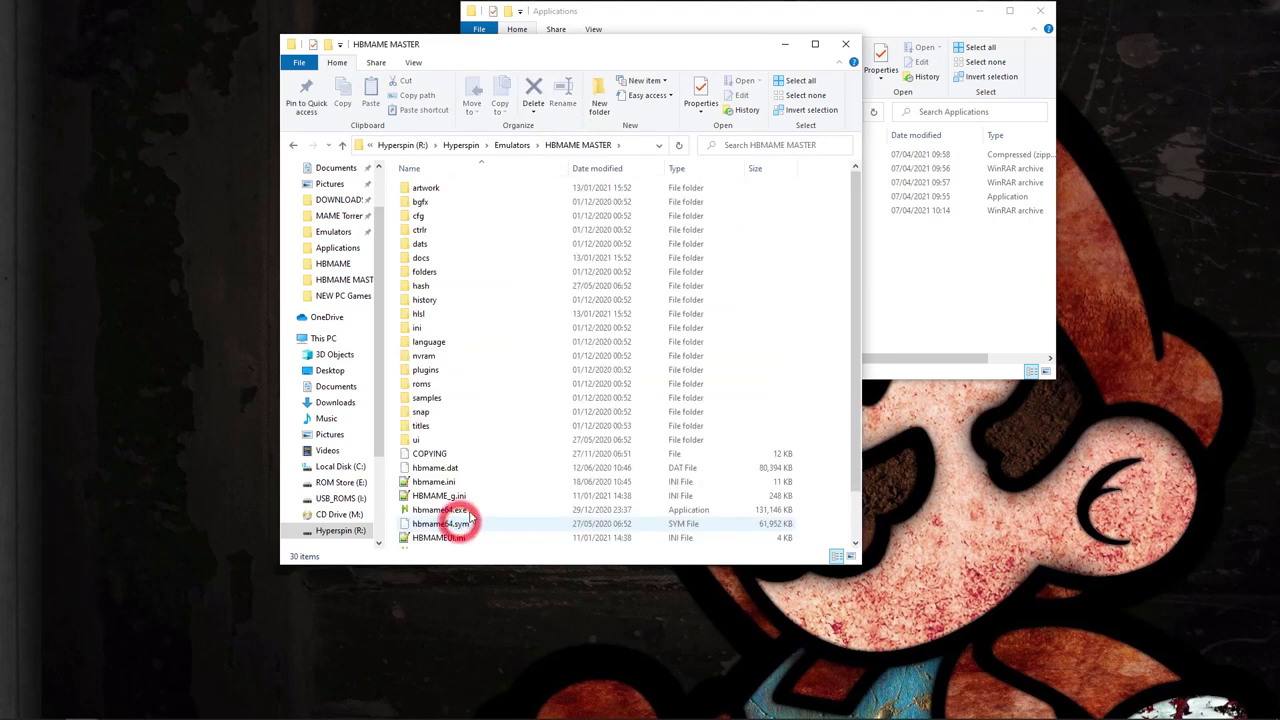
scroll(470, 515, "down", 1)
left_click(440, 457)
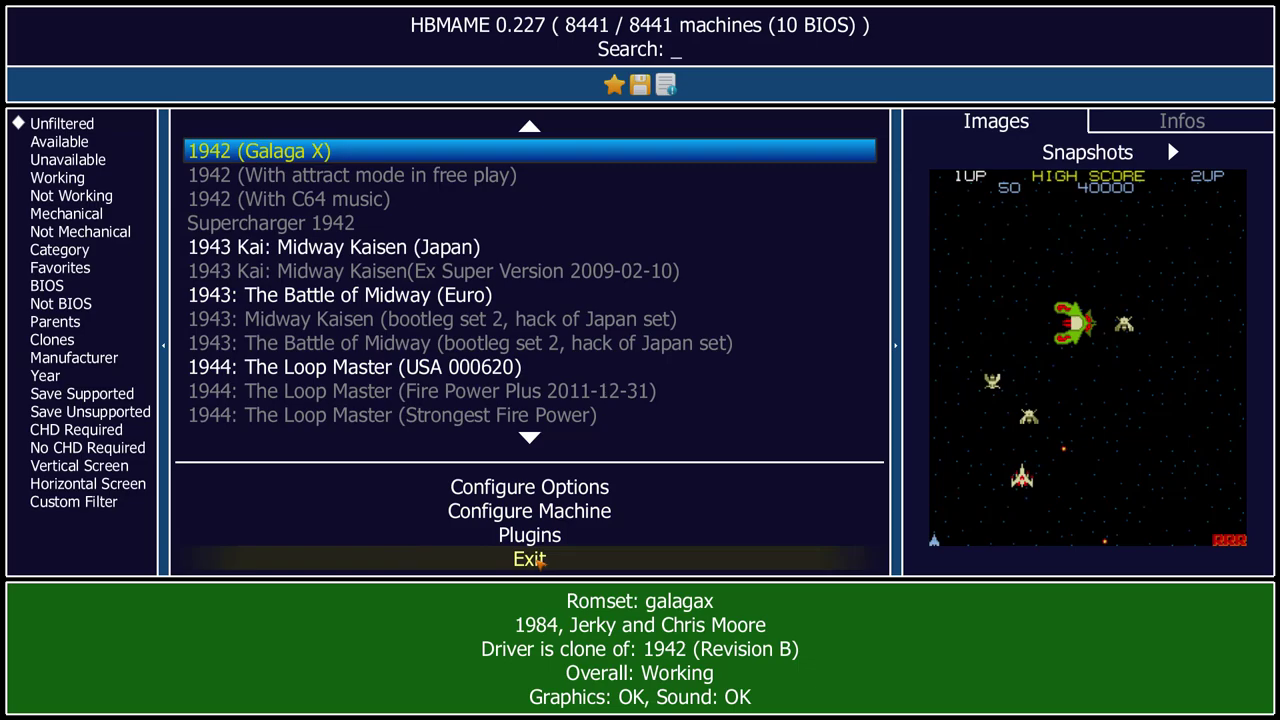
left_click(534, 559)
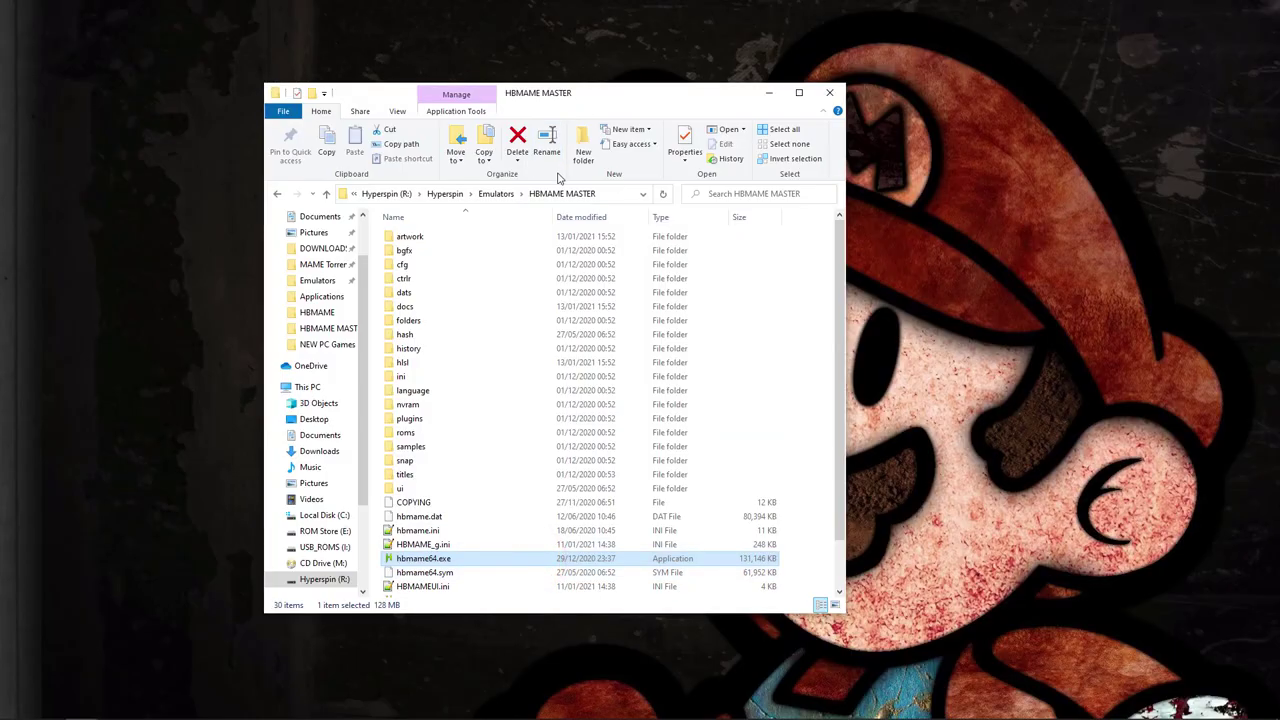
- Show the MAME Torrents folder in the second file window and arrange it beside the HBMAME MASTER window
left_click_drag(616, 107, 640, 74)
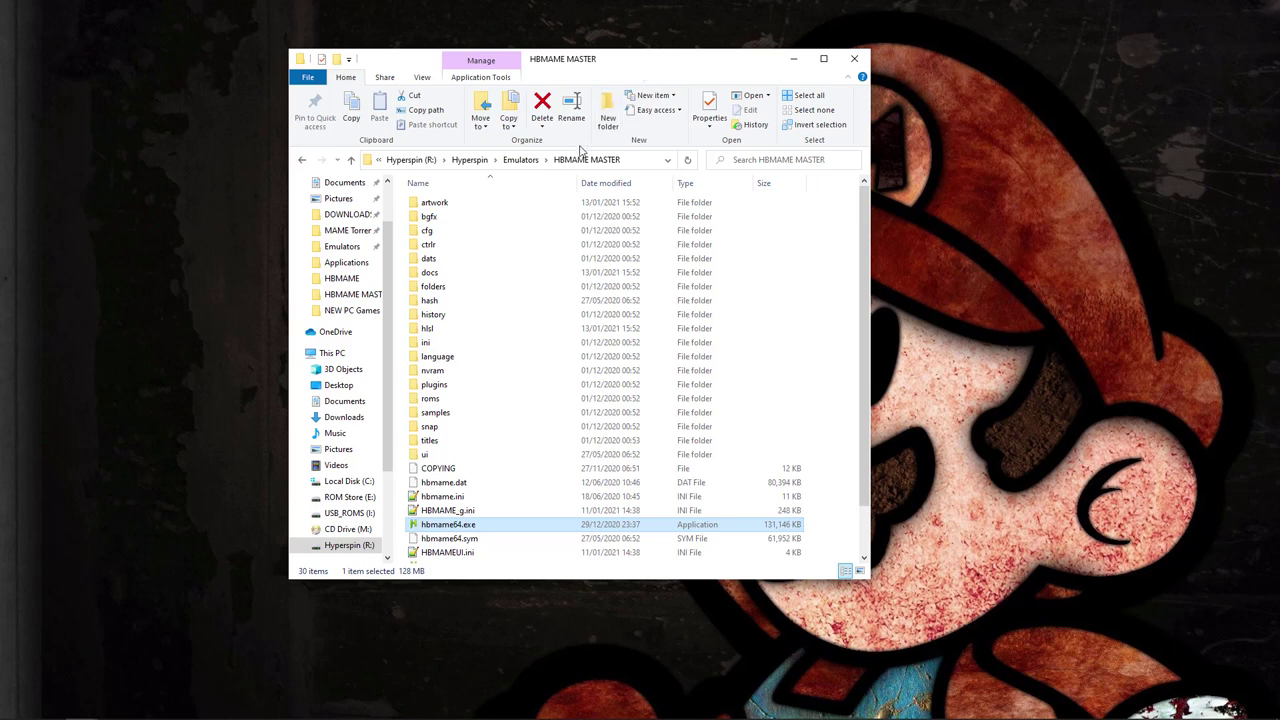
mouse_move(360, 718)
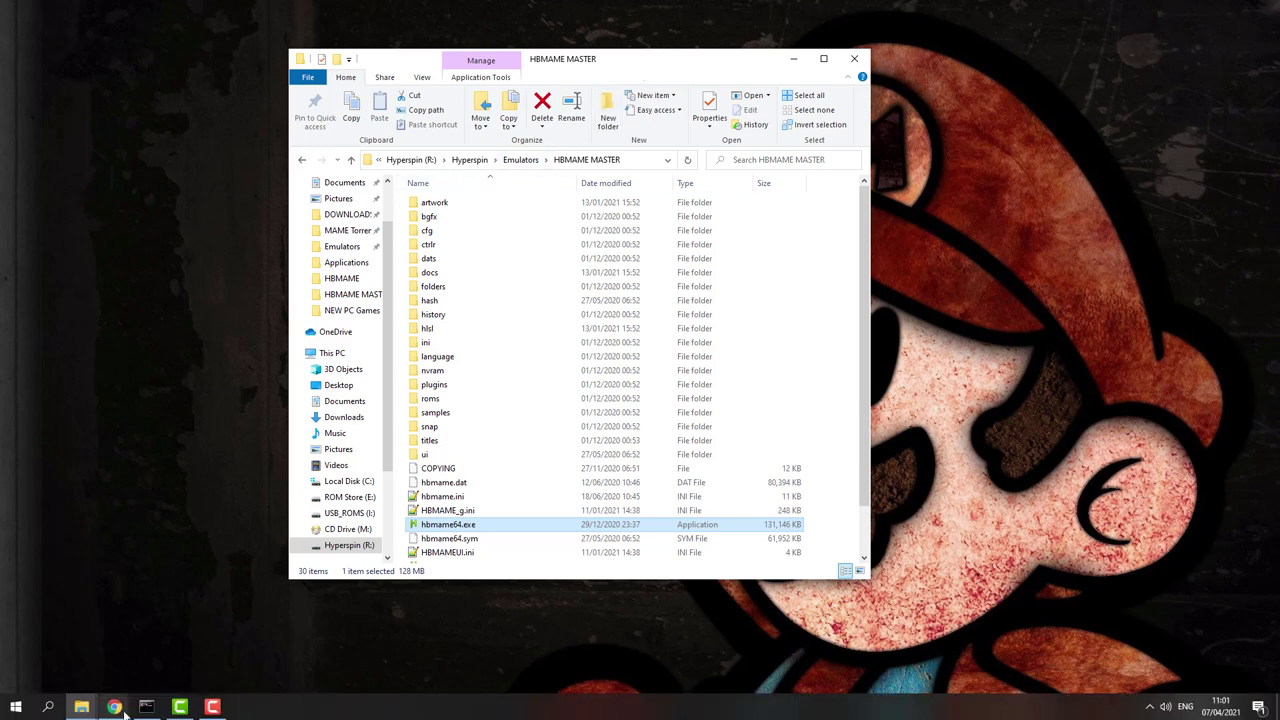
mouse_move(78, 708)
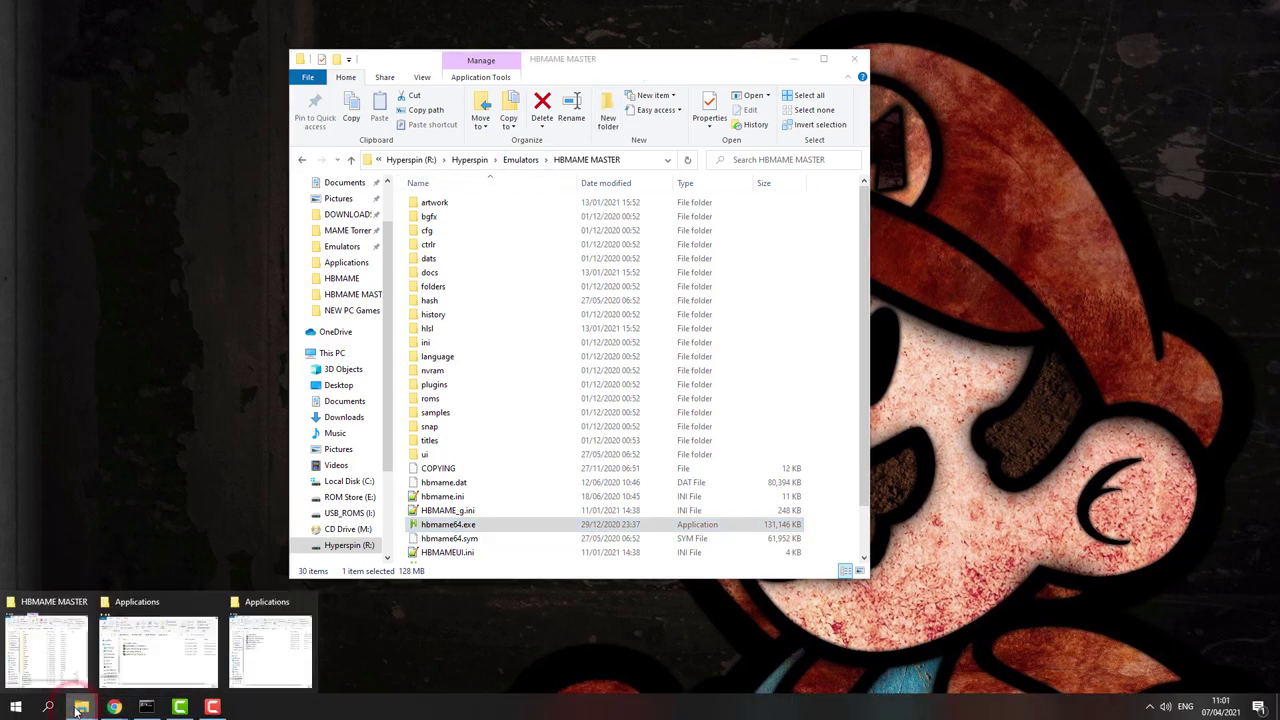
left_click(268, 655)
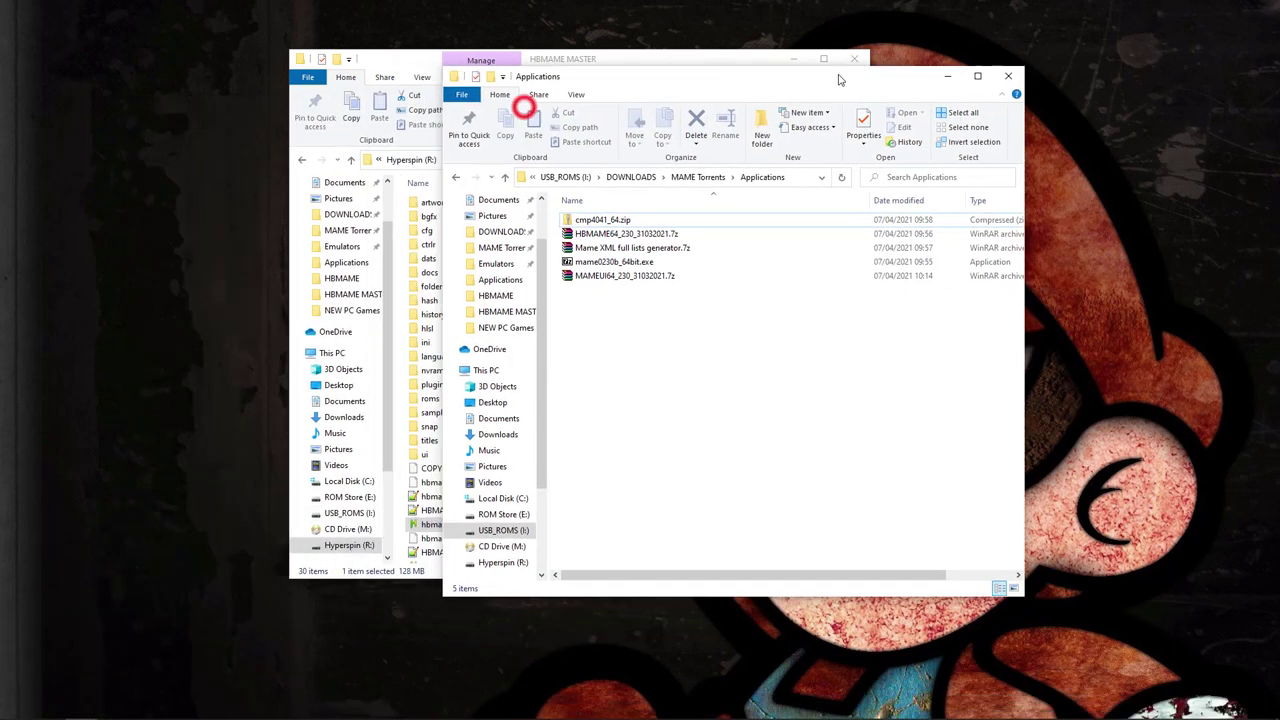
left_click(773, 146)
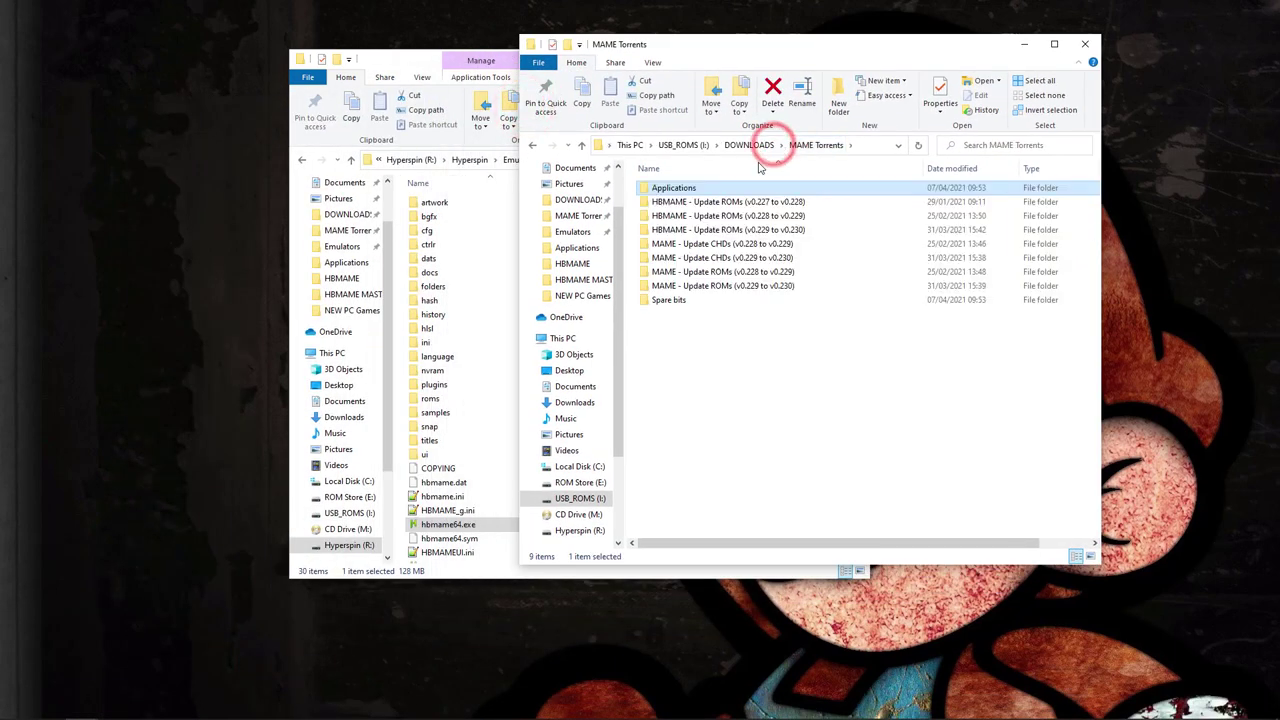
left_click(679, 356)
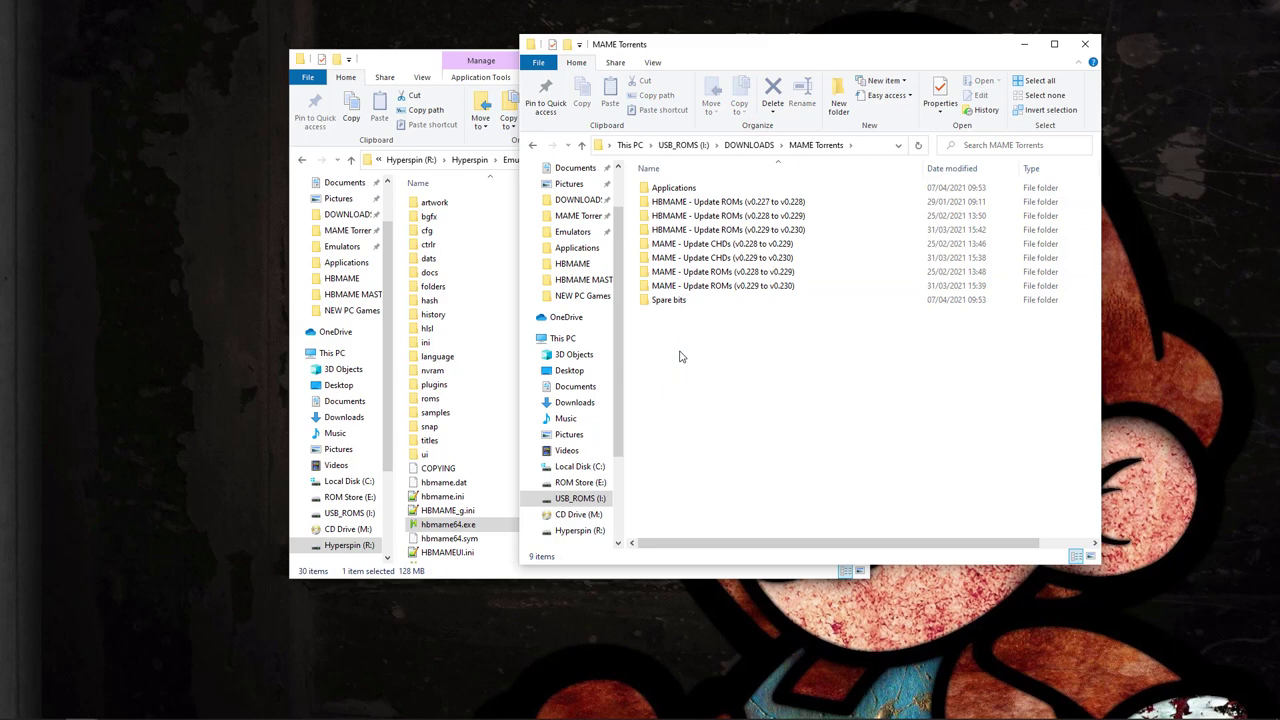
left_click_drag(757, 53, 815, 39)
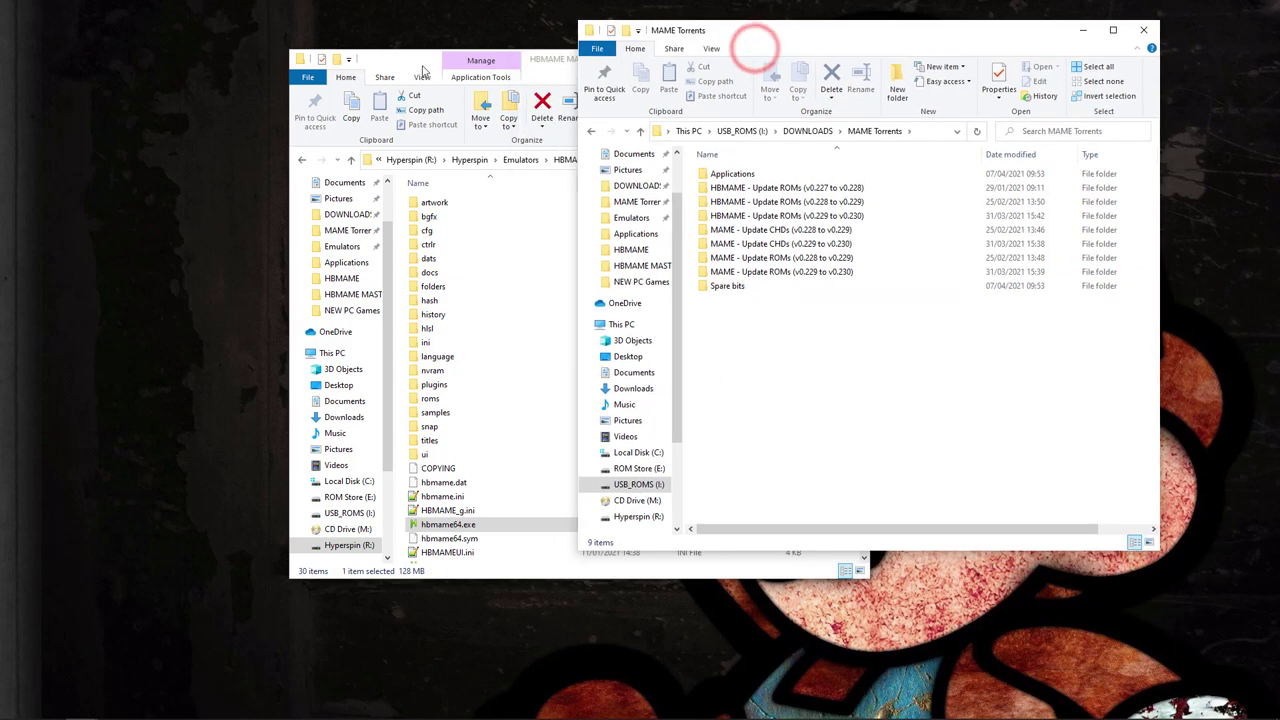
- Move the HBMAME MASTER and MAME Torrents windows further apart so both file lists can be seen
left_click_drag(410, 55, 297, 87)
left_click(857, 347)
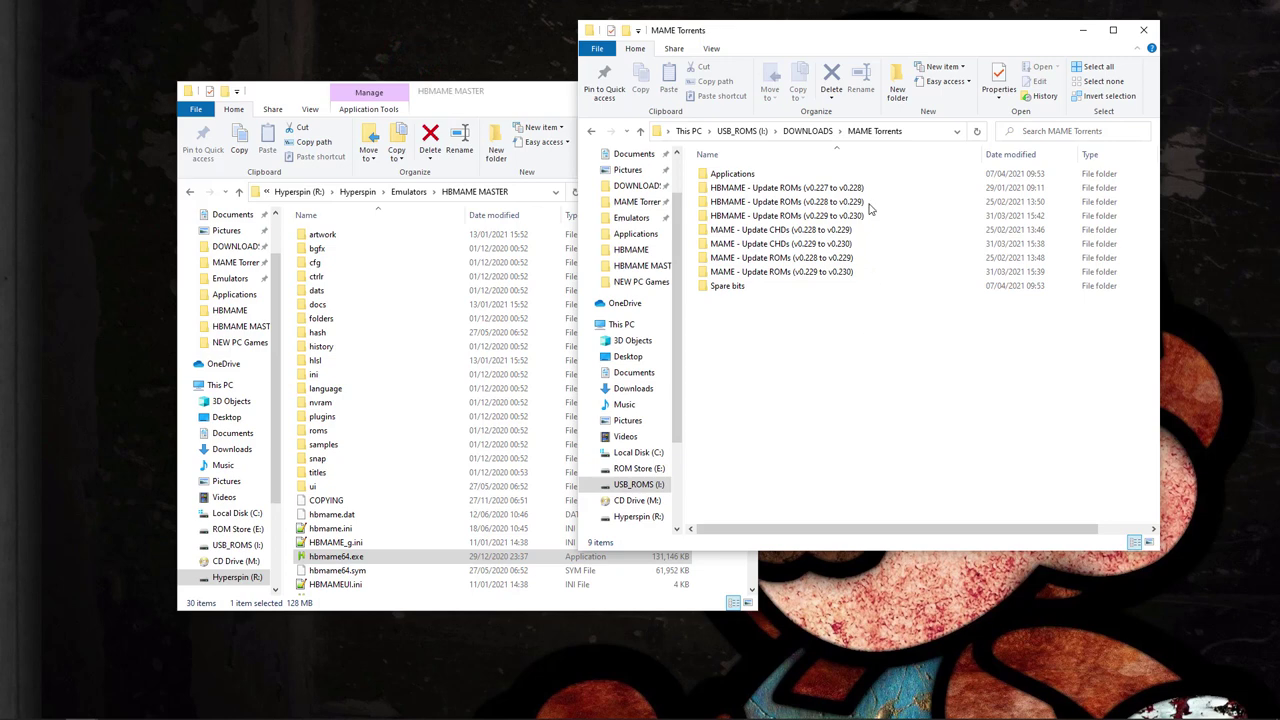
left_click_drag(776, 38, 798, 19)
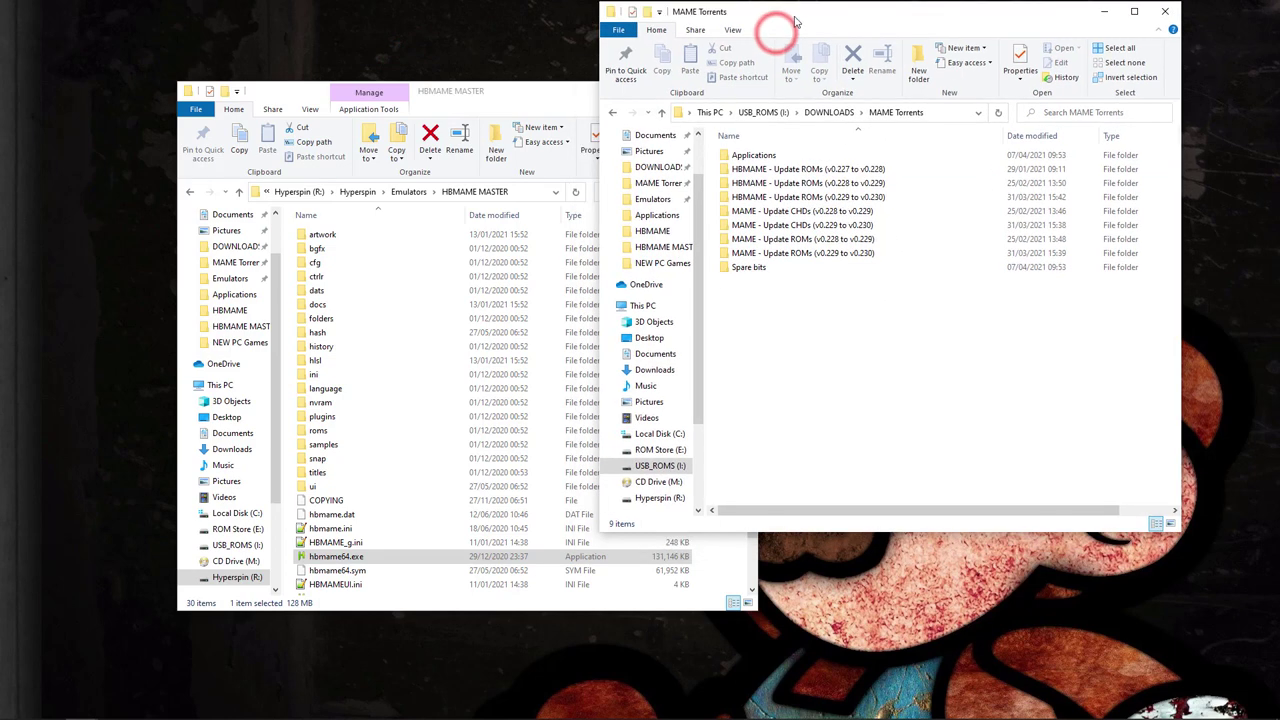
left_click(816, 331)
left_click_drag(566, 91, 524, 116)
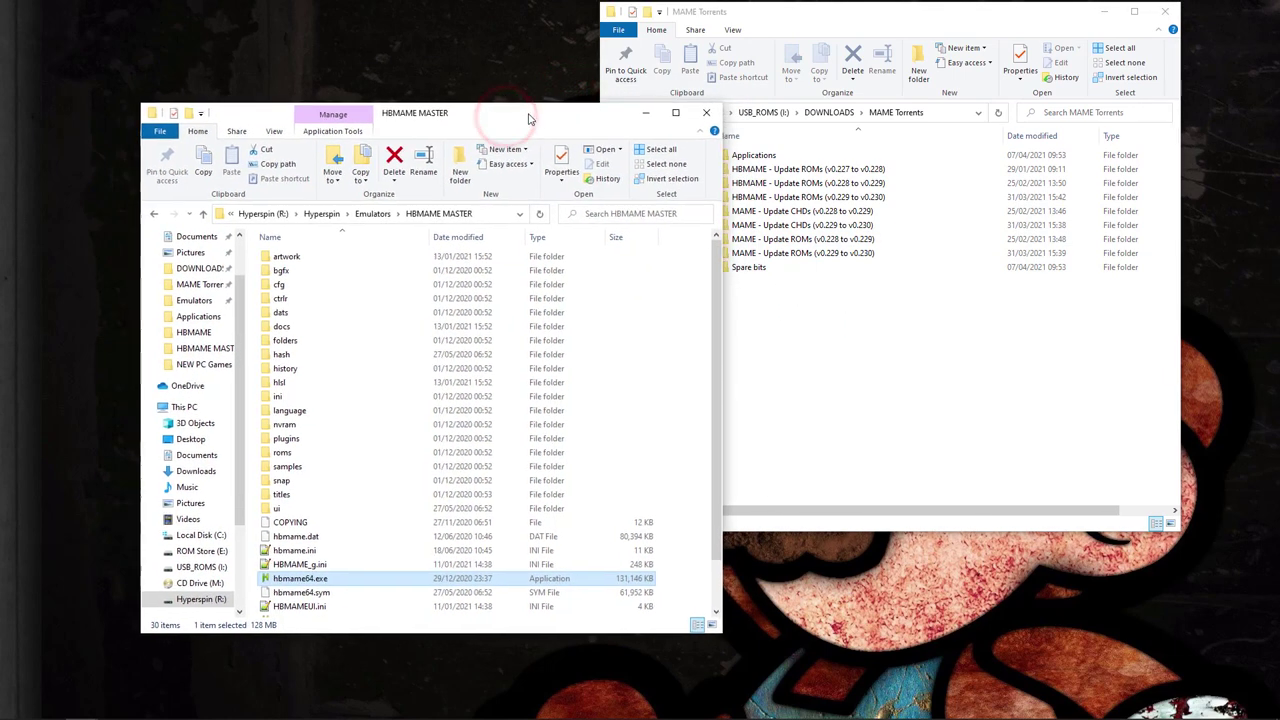
left_click(828, 314)
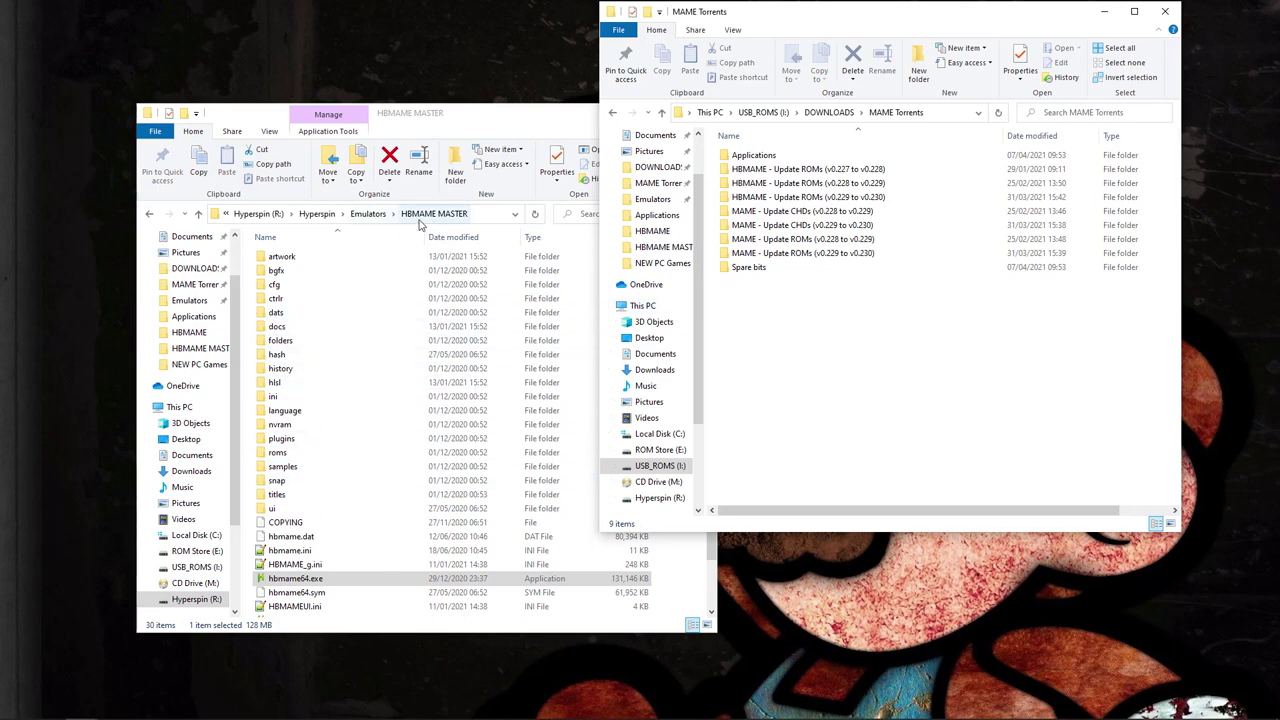
- Show the MAME folder from Emulators in an enlarged window and the Applications folder from MAME Torrents in the other
left_click(368, 214)
scroll(320, 545, "down", 3)
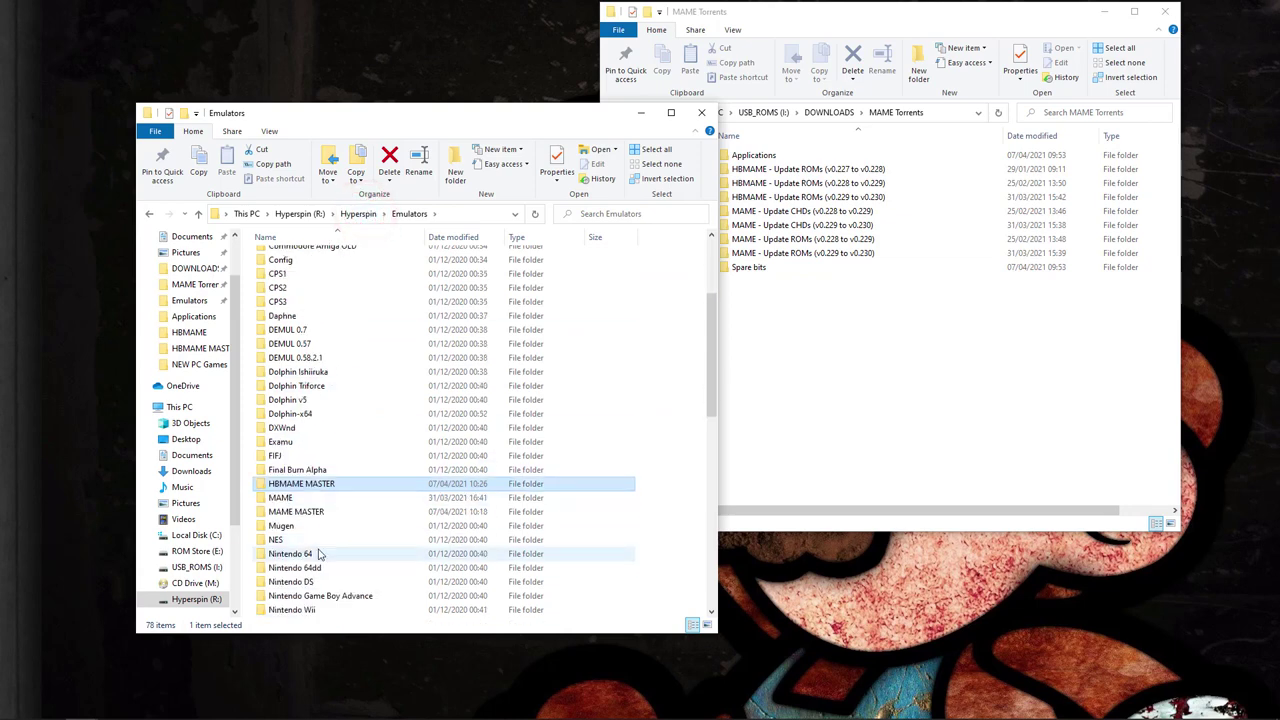
double_click(287, 495)
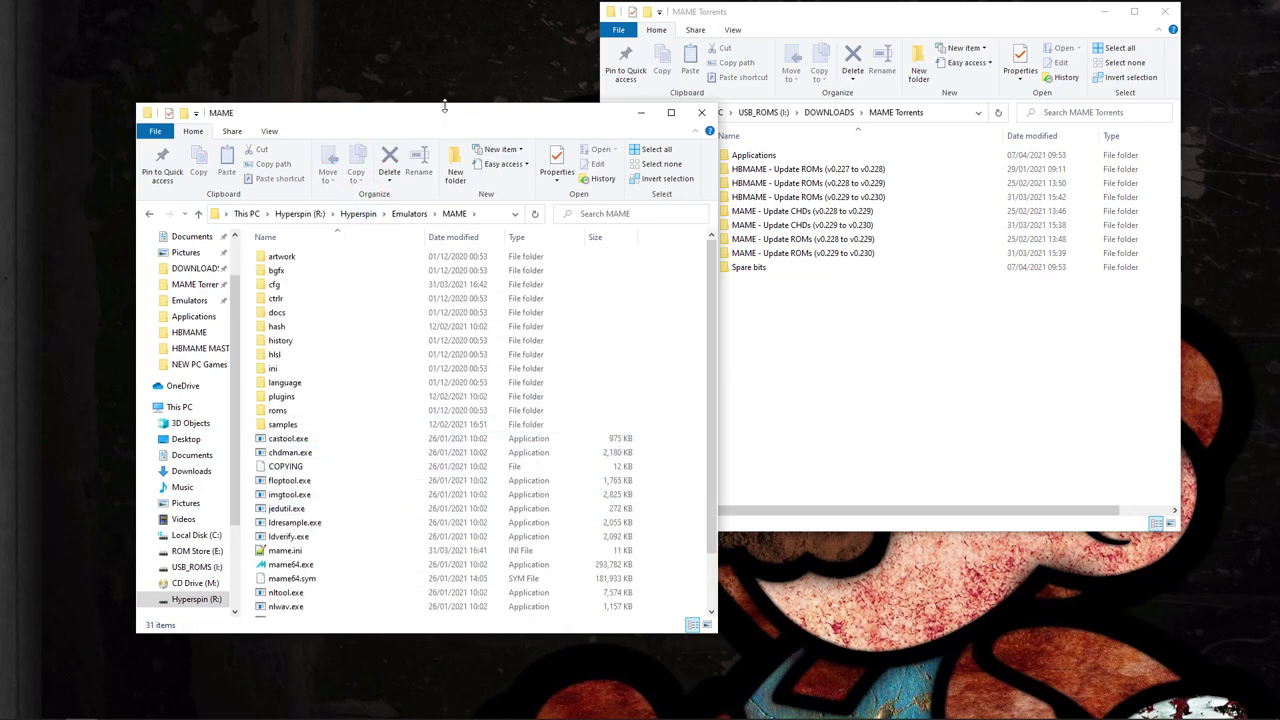
left_click_drag(443, 110, 443, 24)
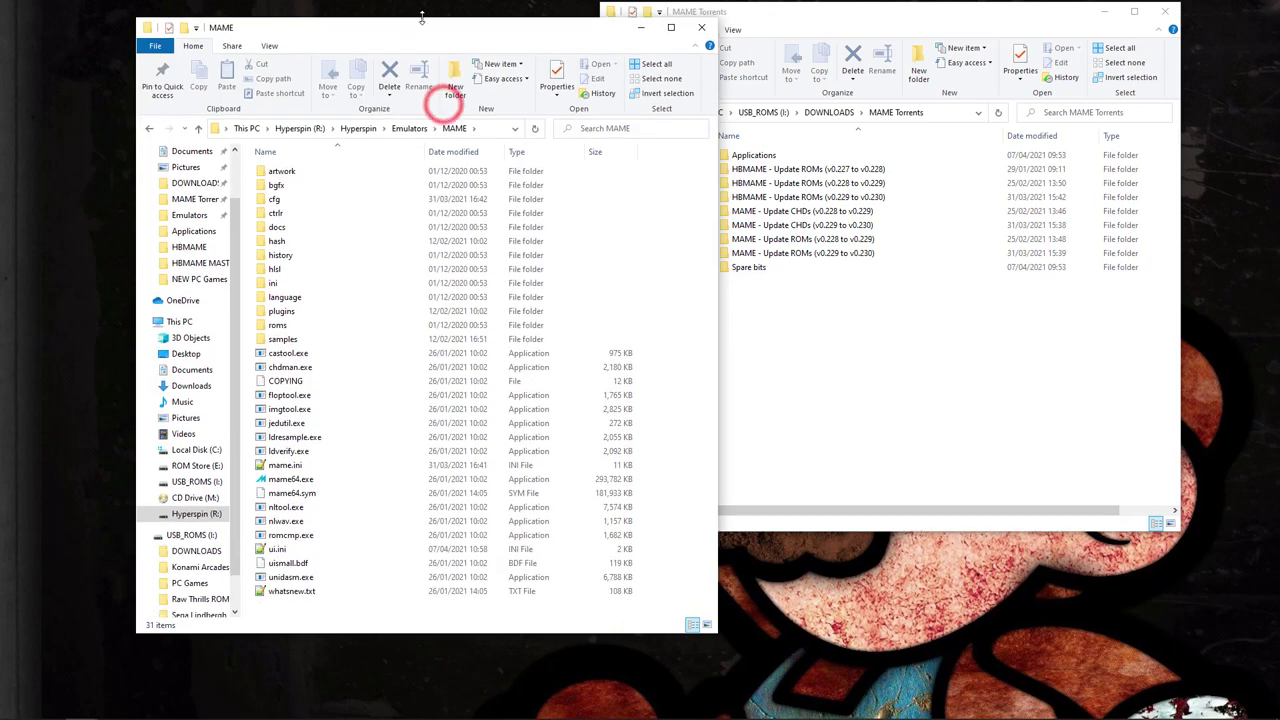
left_click(834, 372)
double_click(768, 157)
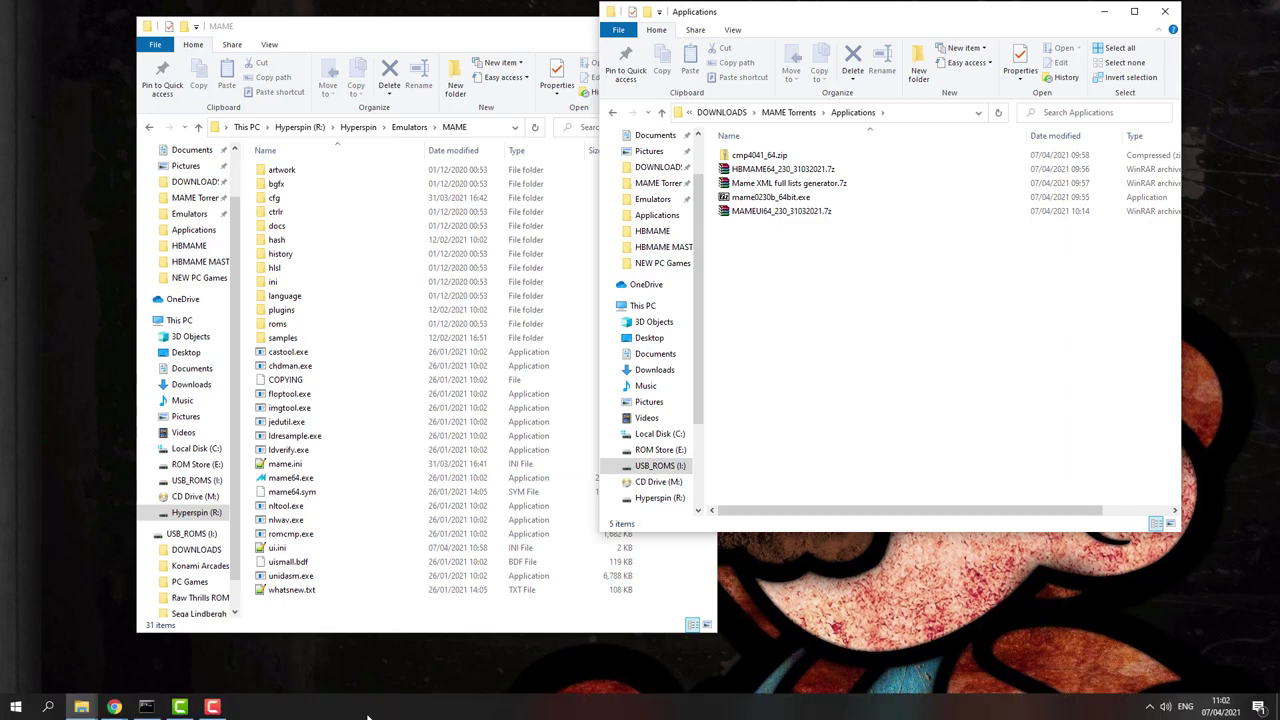
- Switch to Chrome, view the latest MAME release page on mamedev.org, and return to the Applications folder
left_click(114, 707)
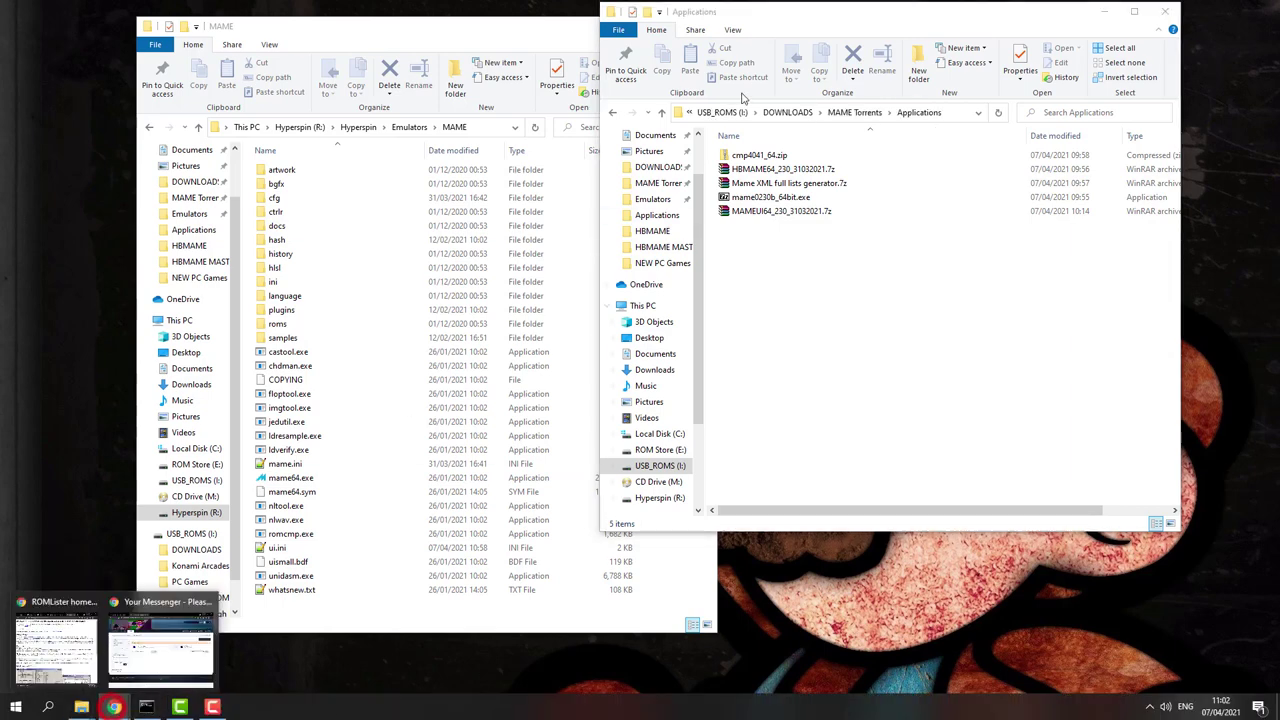
left_click(70, 635)
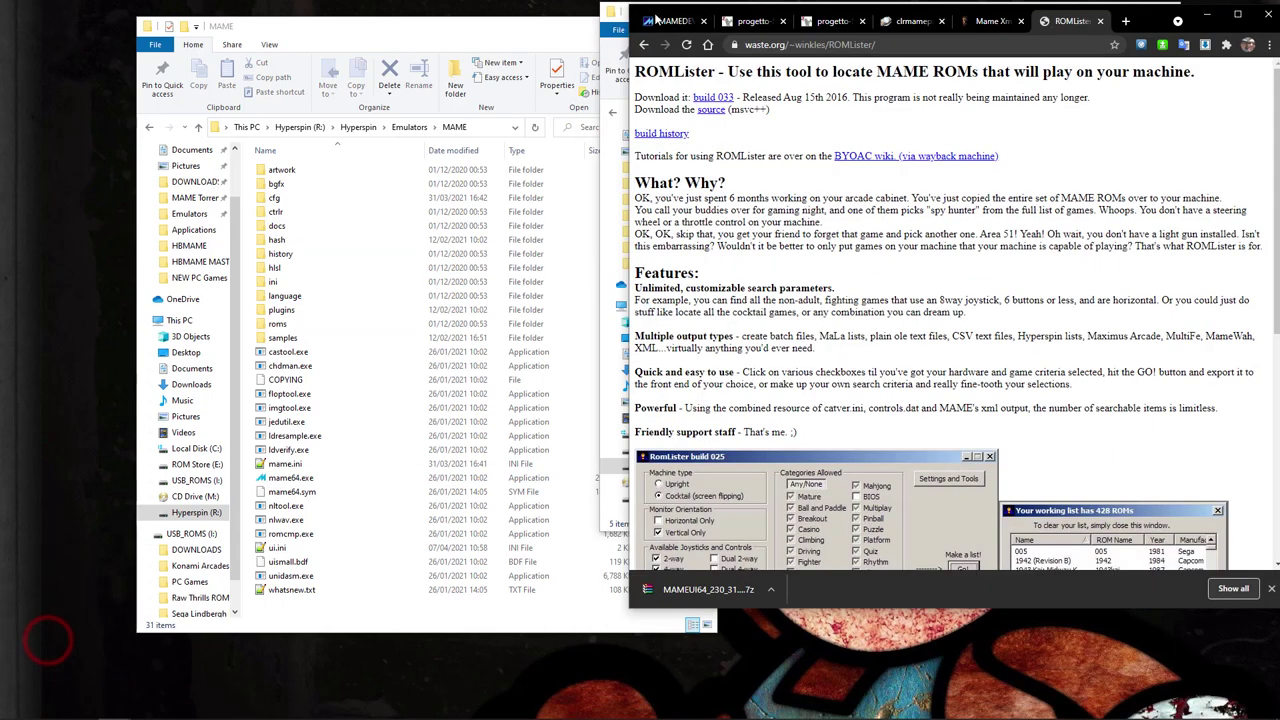
left_click(664, 20)
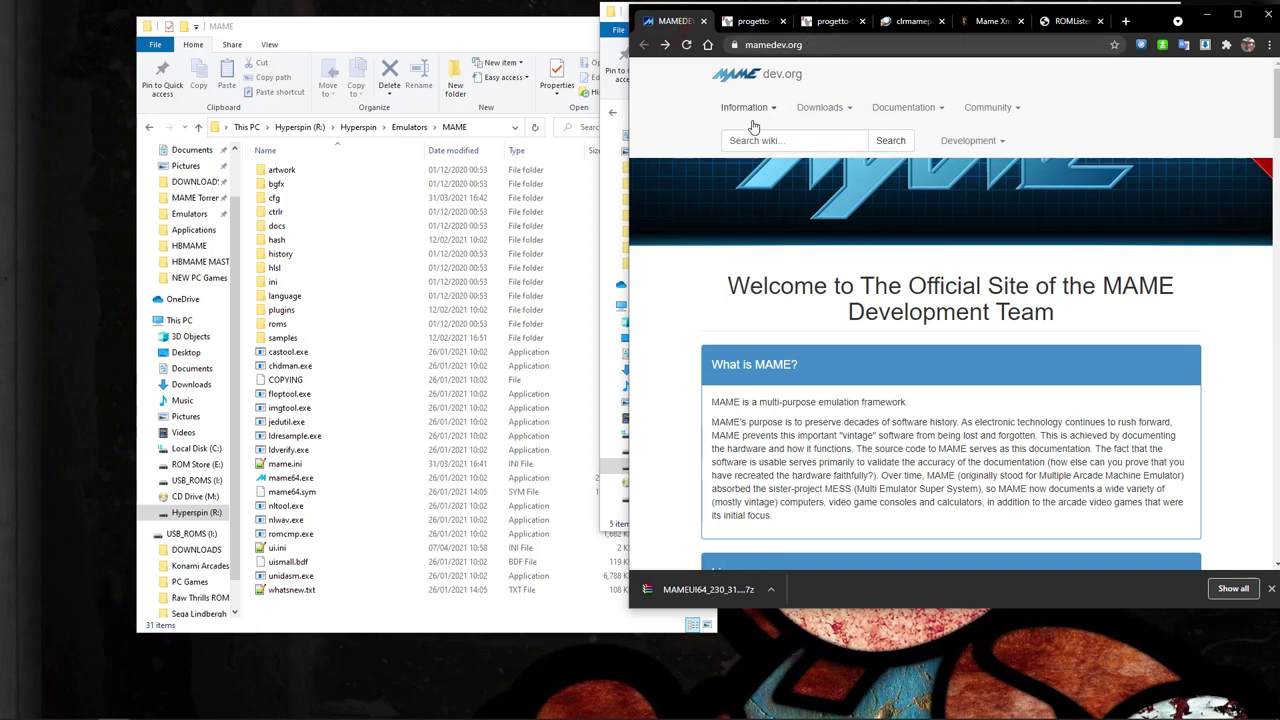
left_click(841, 118)
left_click(829, 133)
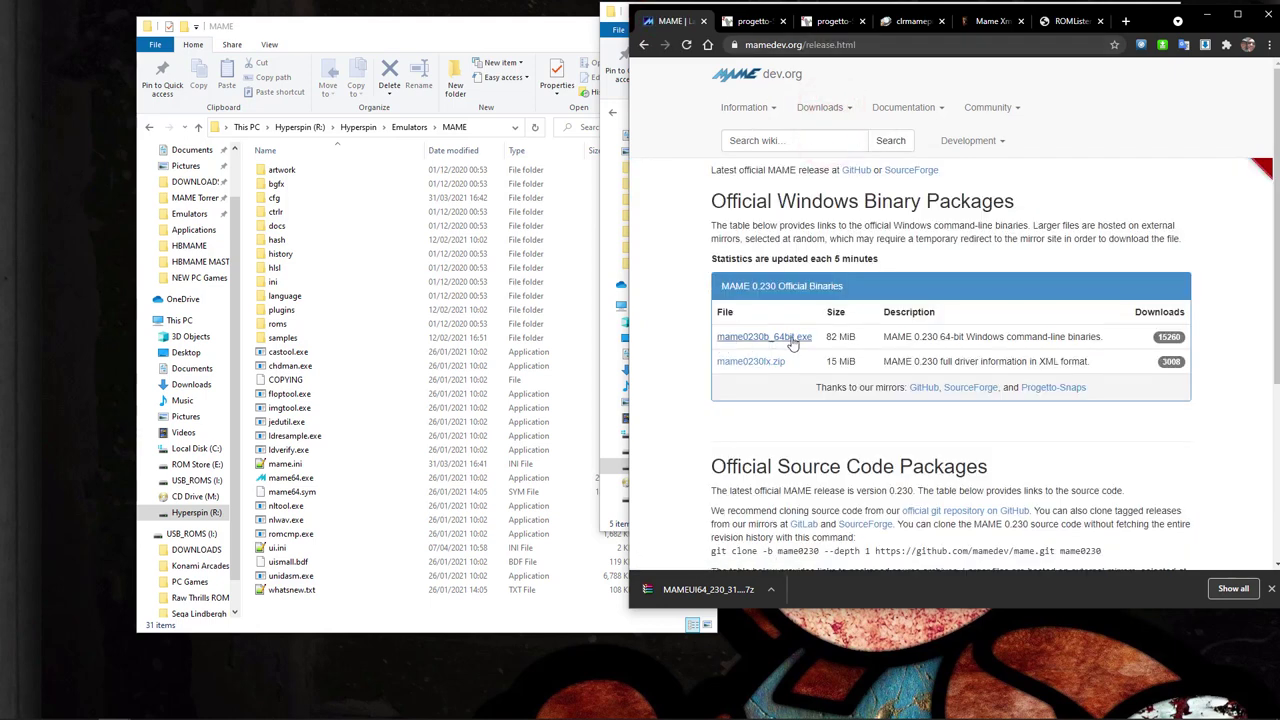
left_click(1209, 16)
left_click(790, 263)
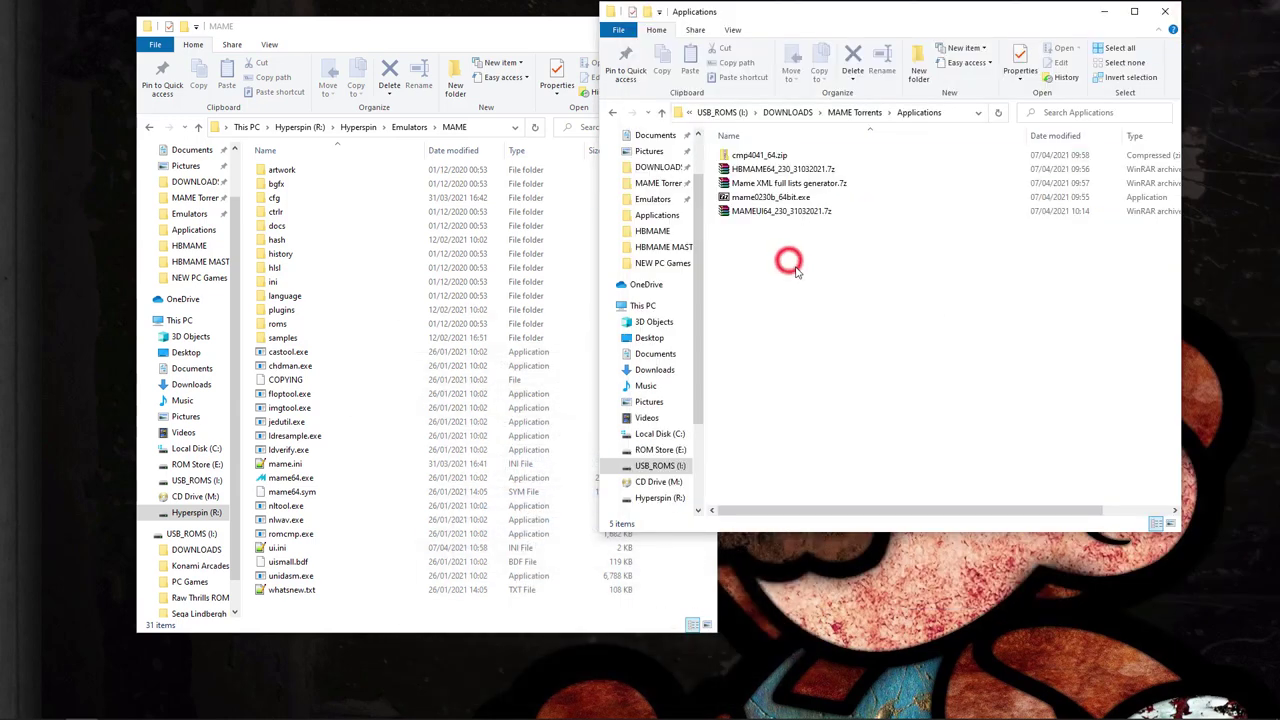
- Extract mame0230b_64bit.exe with 7-Zip into its own mame0230b_64bit folder
left_click(768, 203)
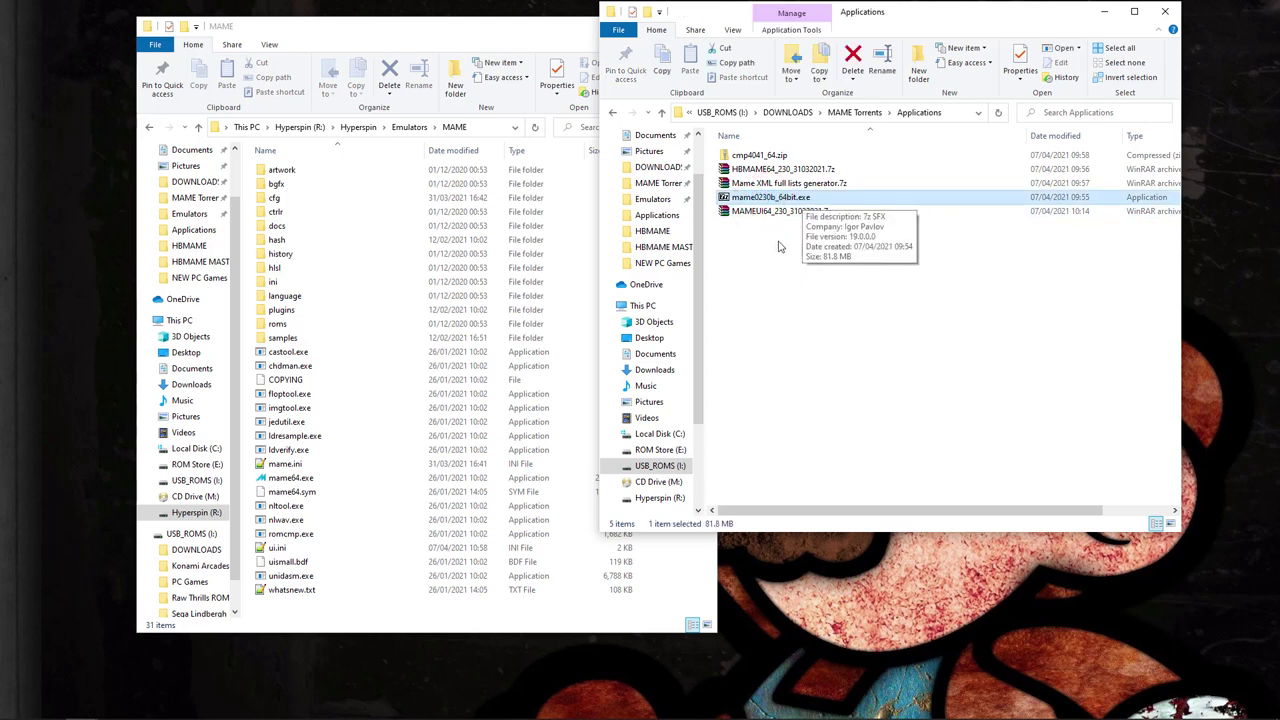
left_click(770, 240)
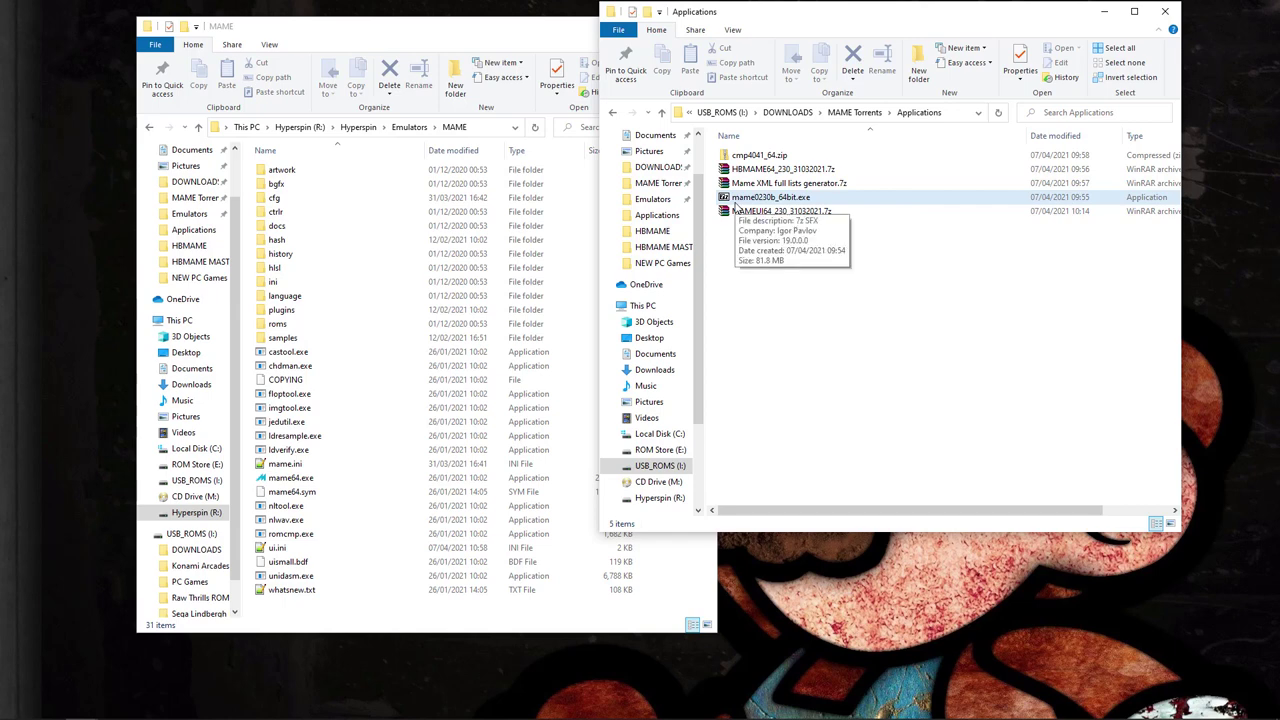
right_click(737, 199)
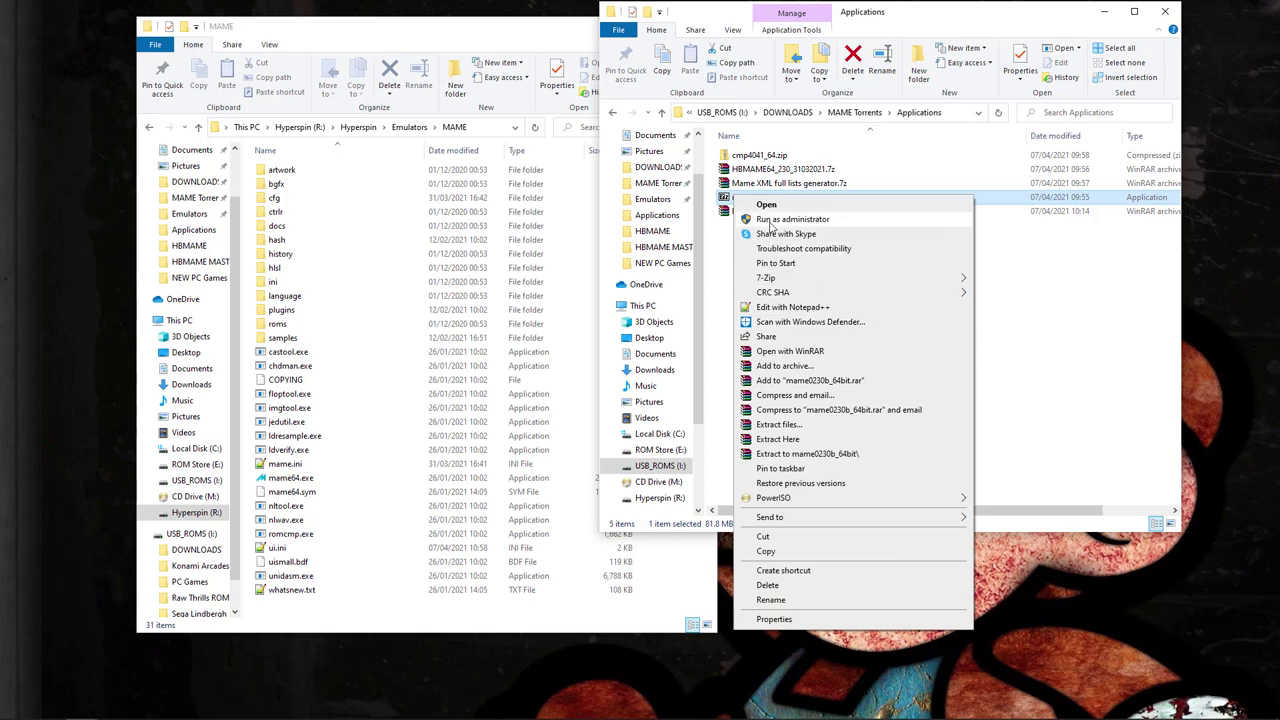
mouse_move(770, 278)
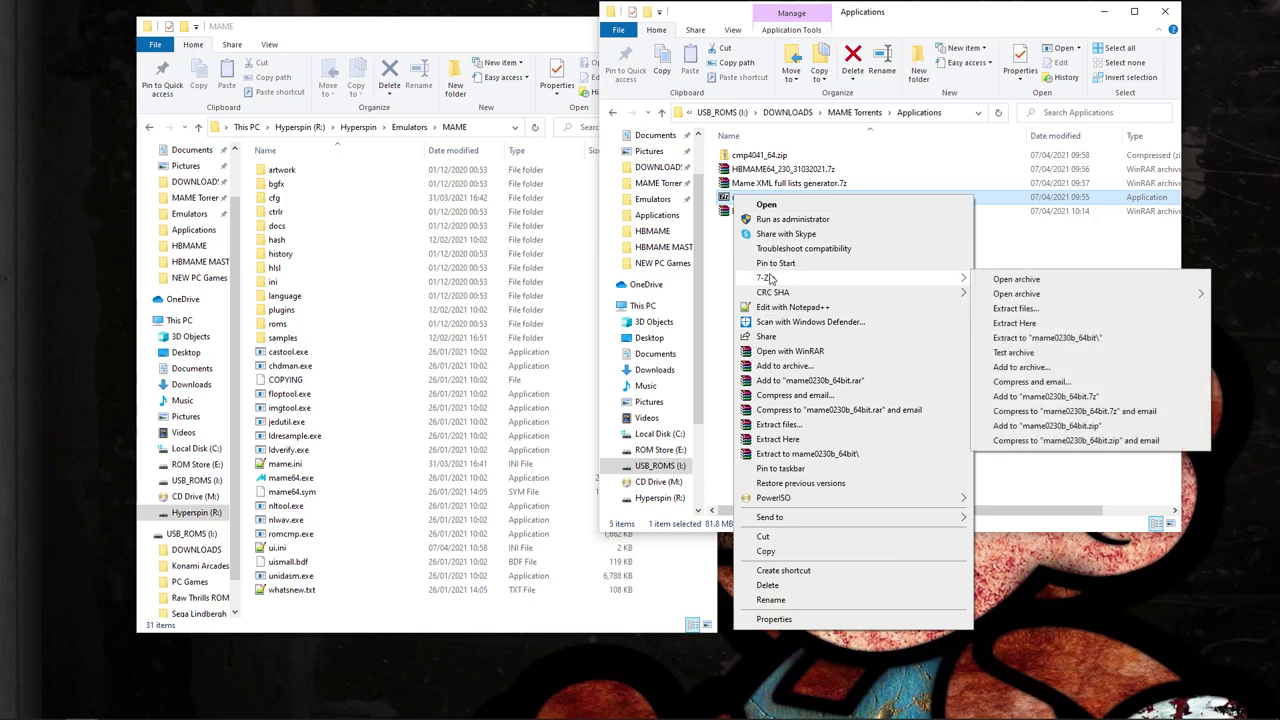
left_click(1066, 340)
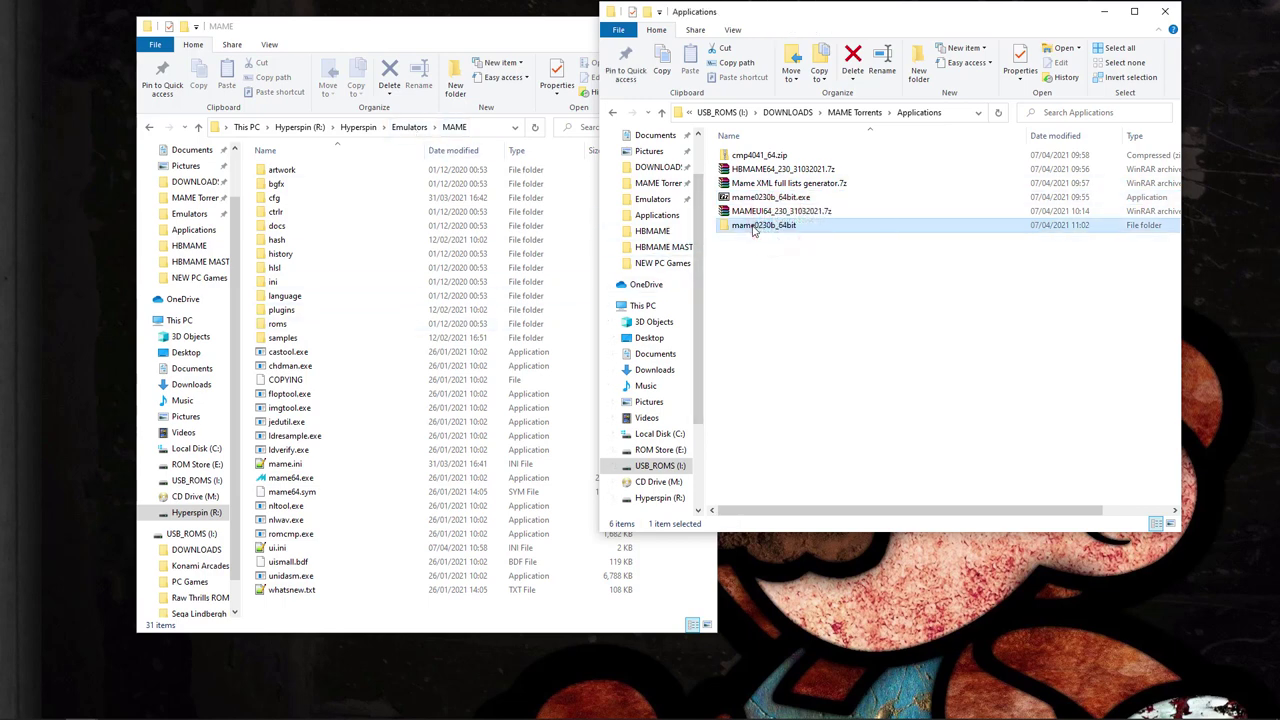
- Copy everything in the extracted mame0230b_64bit folder into the MAME emulator folder, replacing the files with the same names
double_click(758, 226)
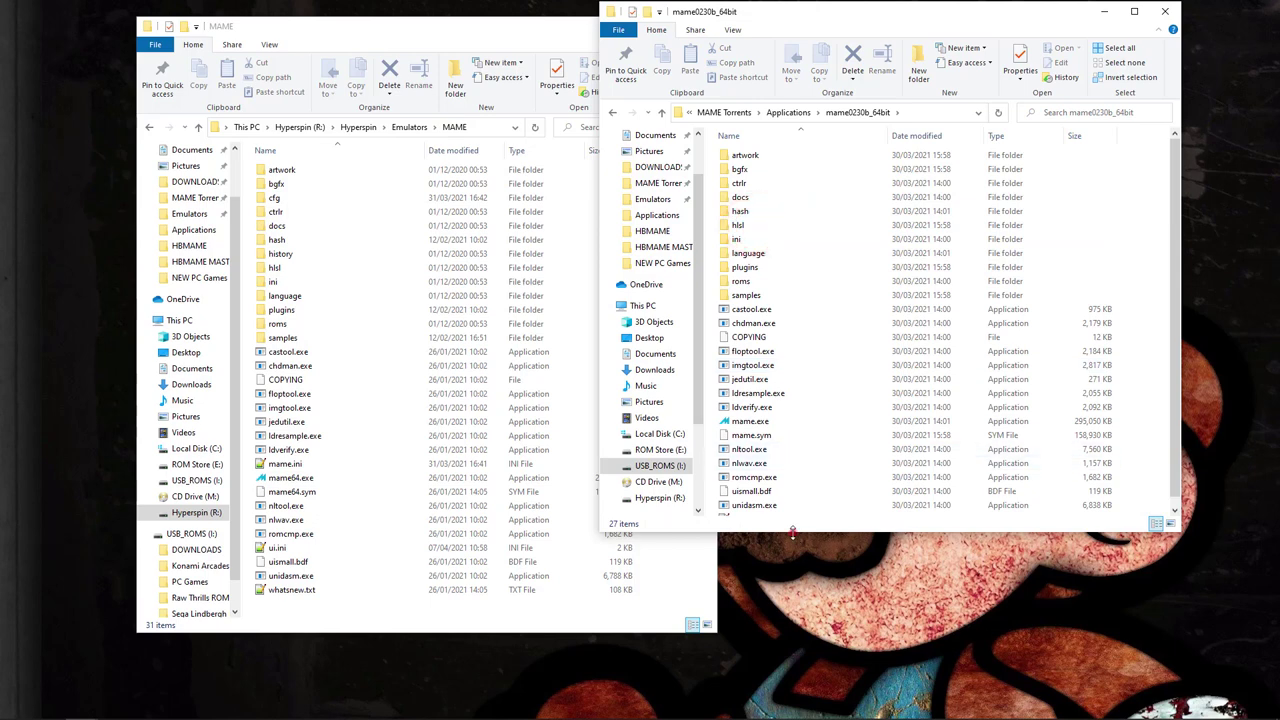
left_click_drag(791, 532, 791, 678)
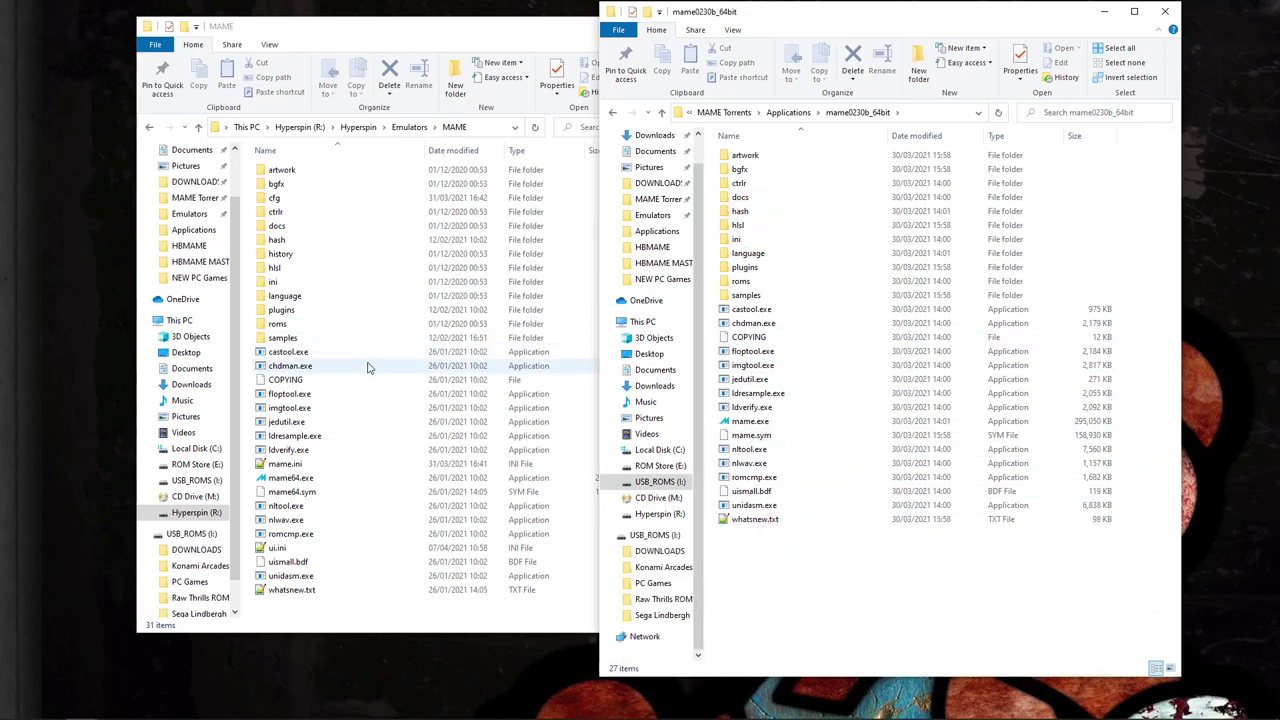
left_click_drag(837, 597, 388, 608)
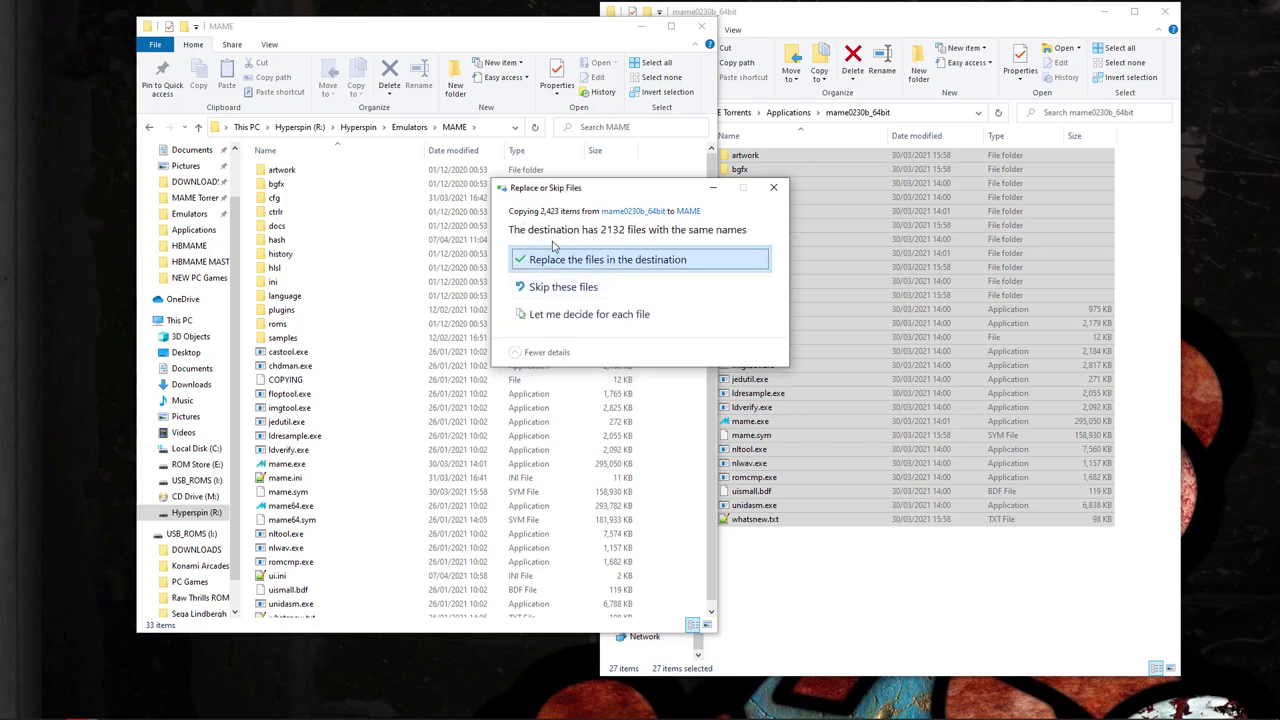
left_click(634, 263)
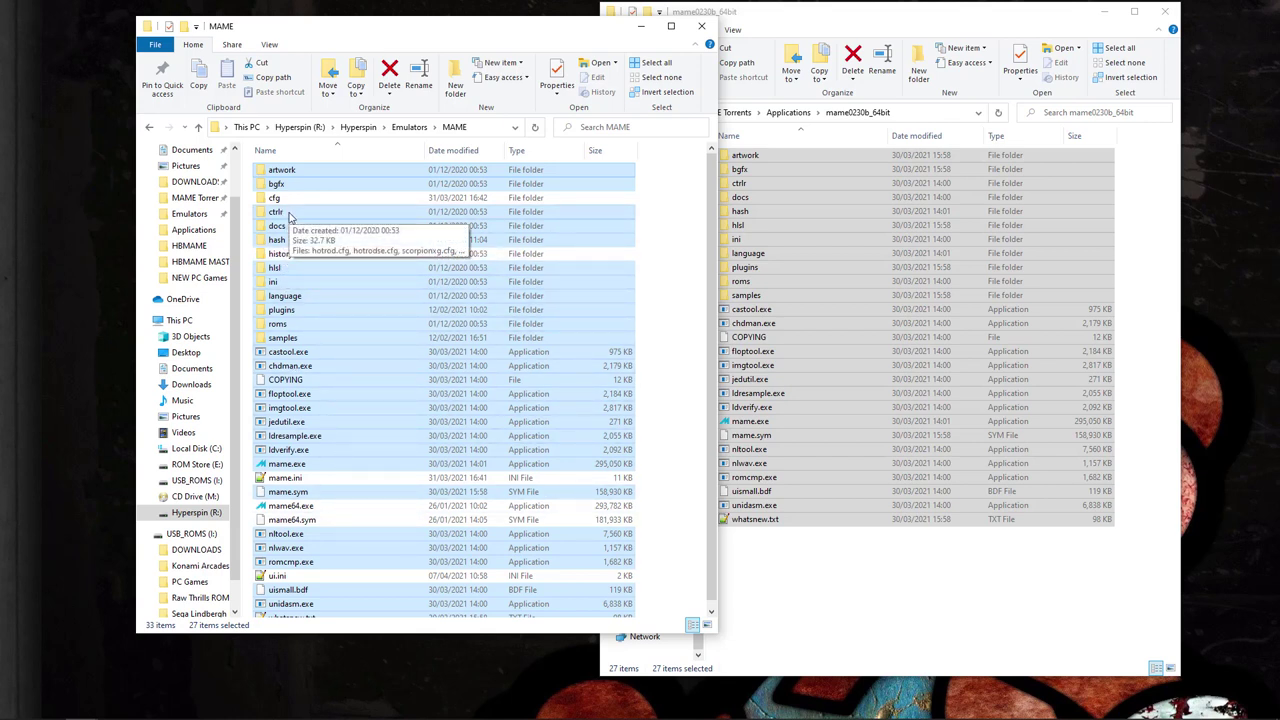
left_click(282, 172)
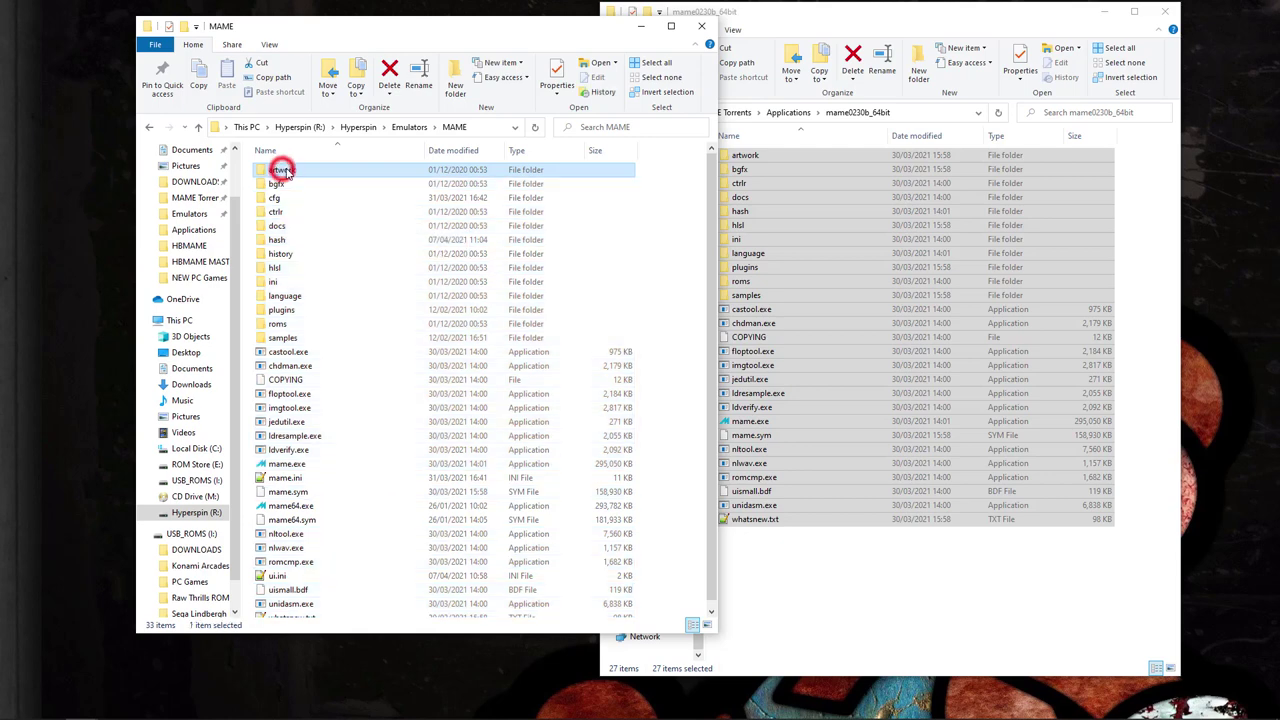
- Return the download window to Applications and open the HBMAME MASTER folder from Emulators in the other window
left_click(408, 128)
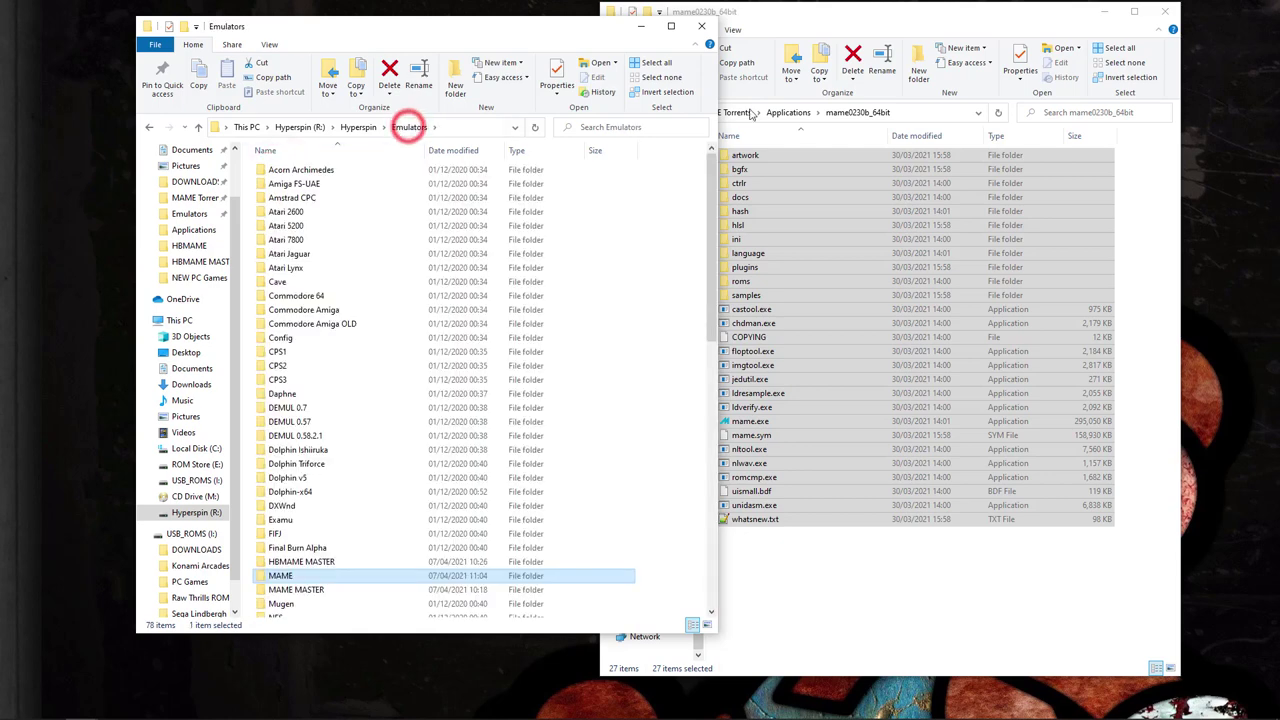
left_click(788, 112)
scroll(307, 466, "down", 1)
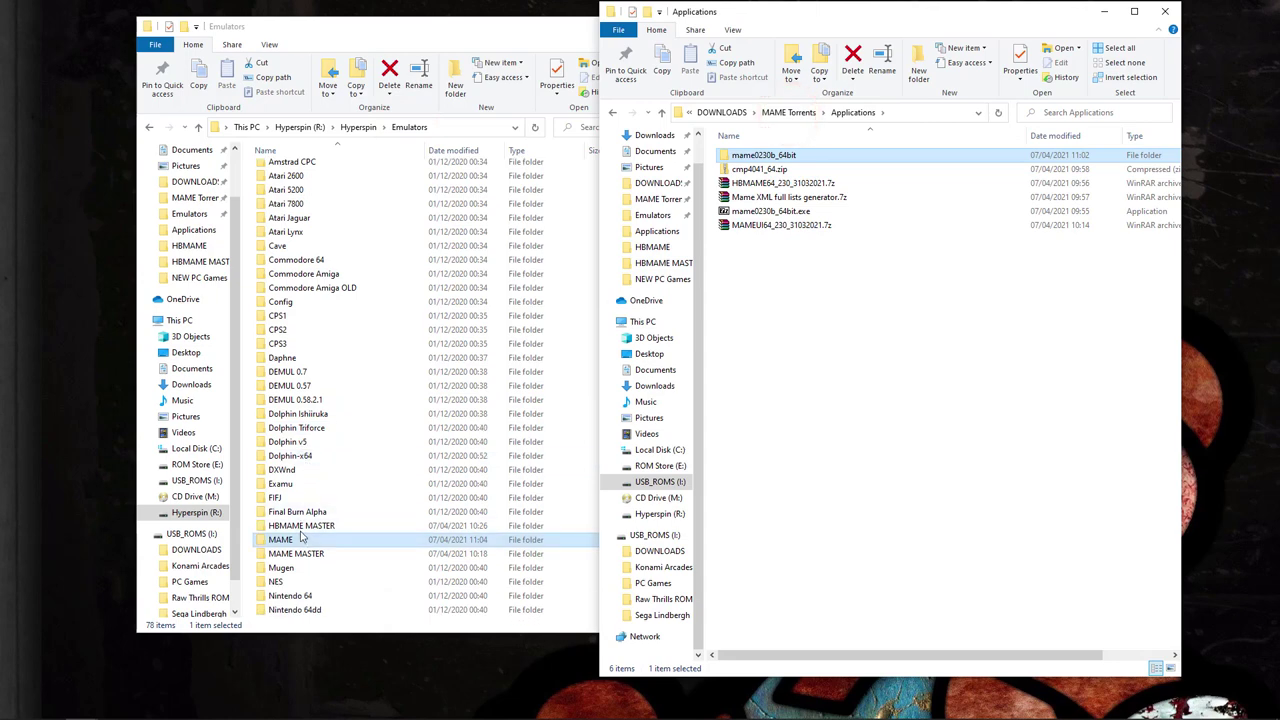
double_click(298, 522)
- Extract HBMAME64_230_31032021.7z from the Applications folder into a folder named after the archive
left_click(860, 311)
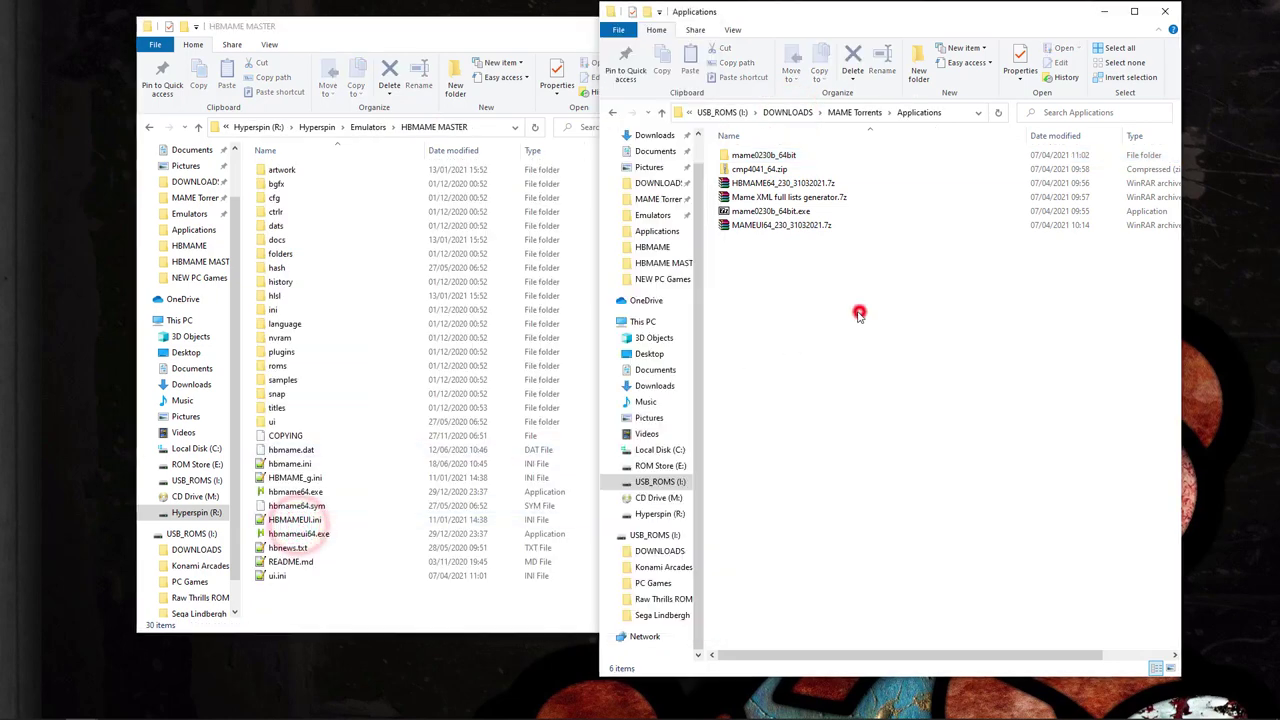
right_click(773, 188)
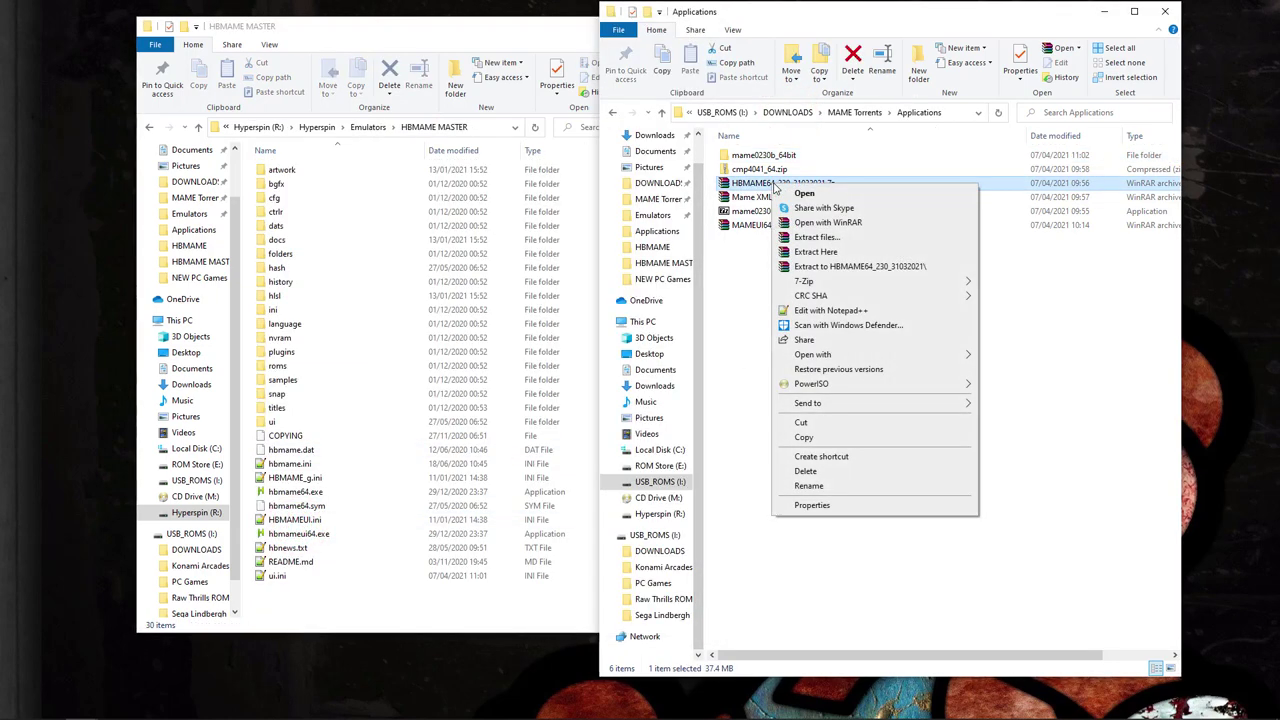
left_click(849, 267)
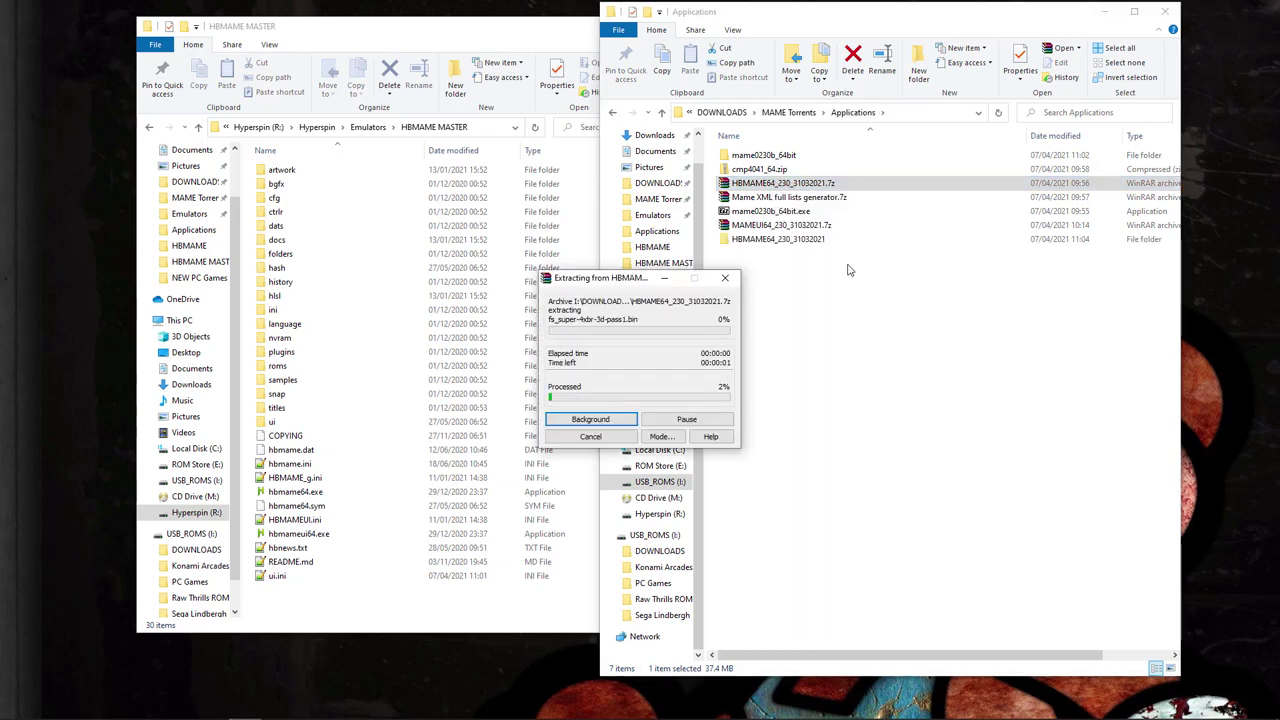
- Switch to Chrome and look through the MAMEUI version downloads on the progettosnaps.net/mameui page, then minimise the browser
mouse_move(478, 715)
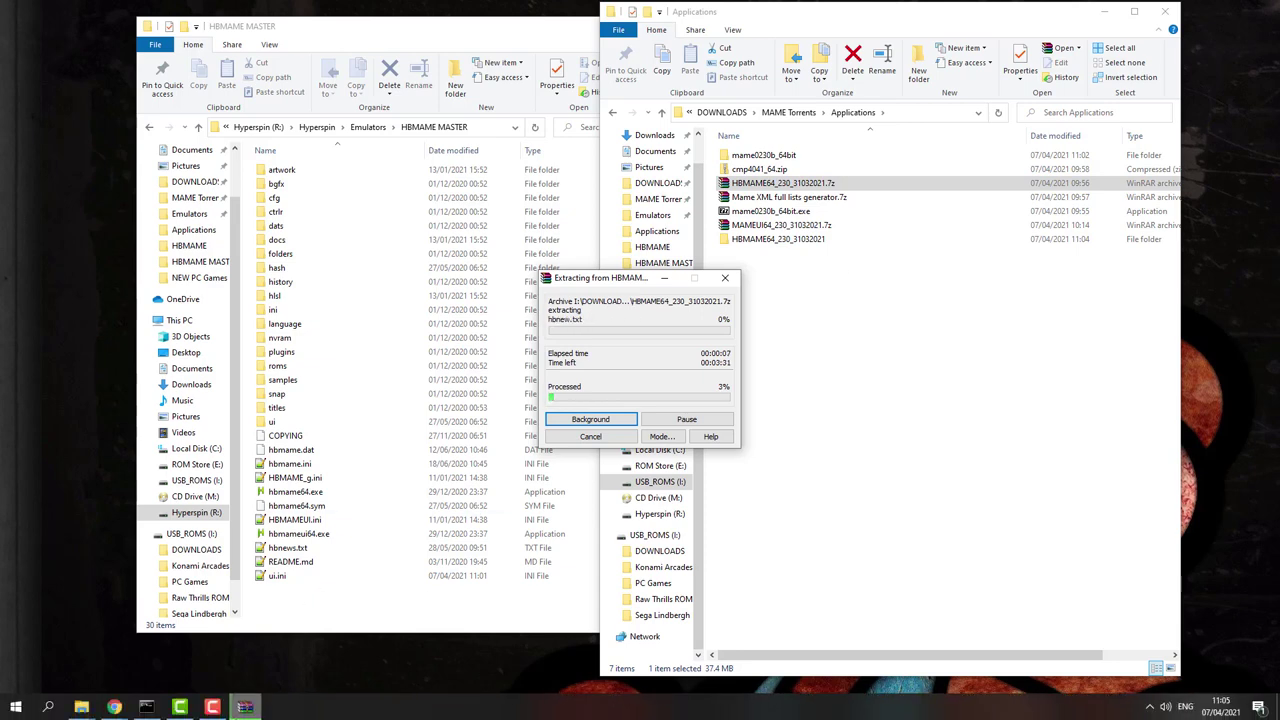
left_click(114, 707)
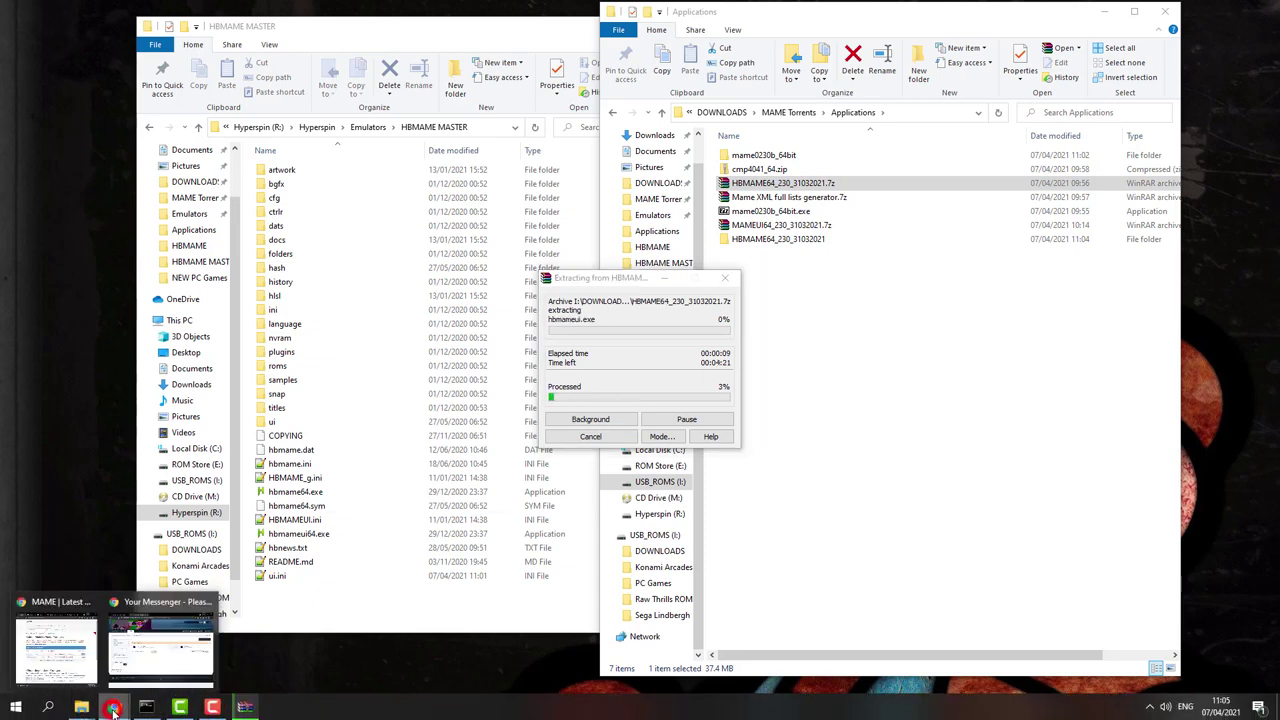
left_click(45, 625)
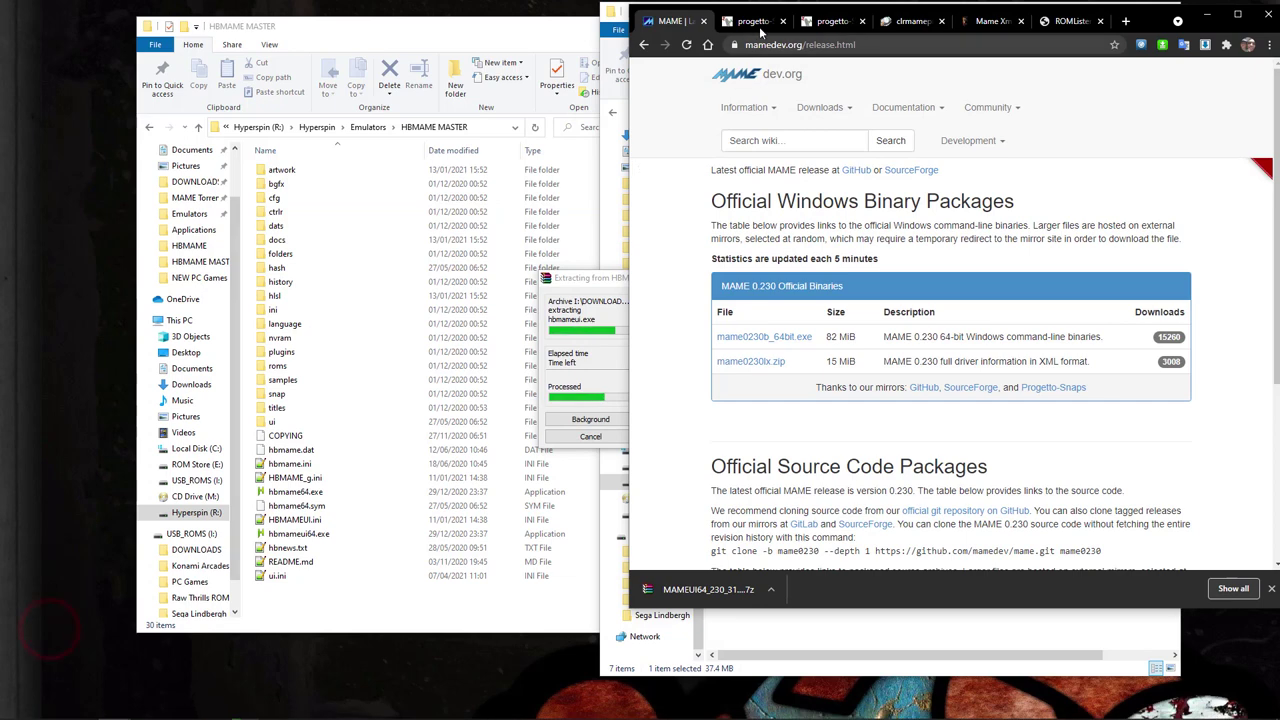
left_click(750, 20)
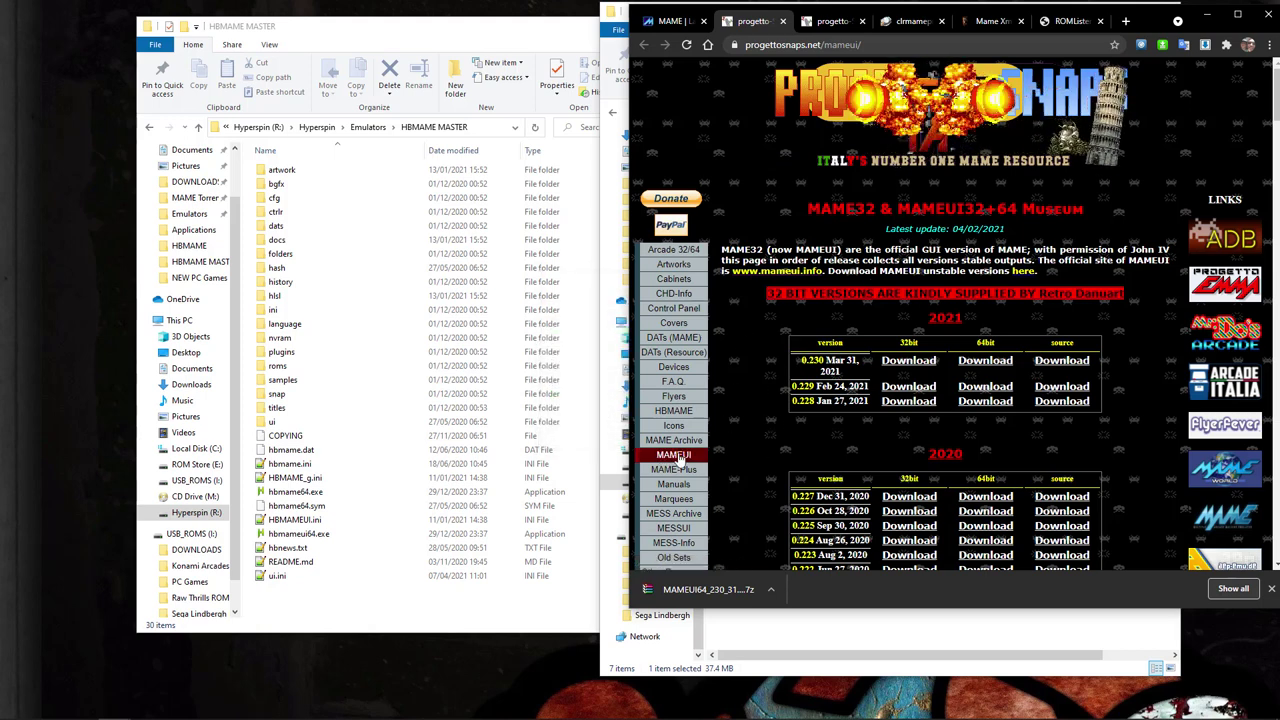
scroll(905, 430, "down", 2)
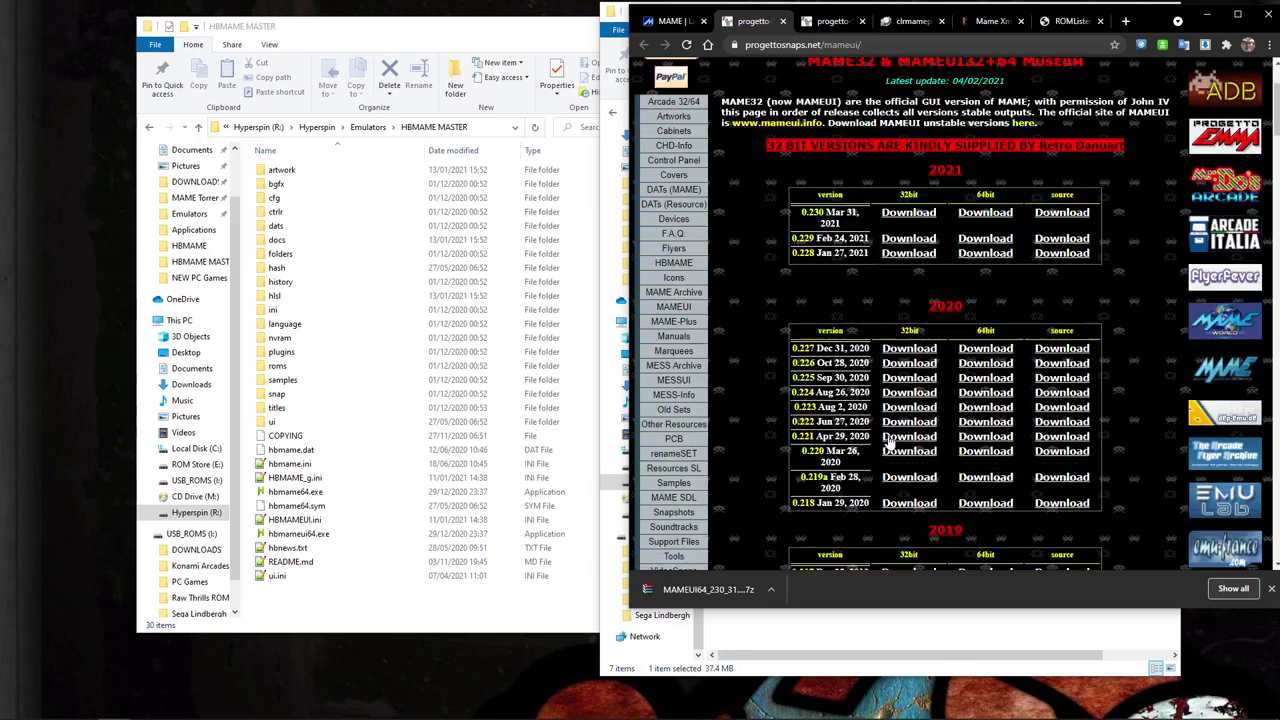
scroll(888, 443, "down", 20)
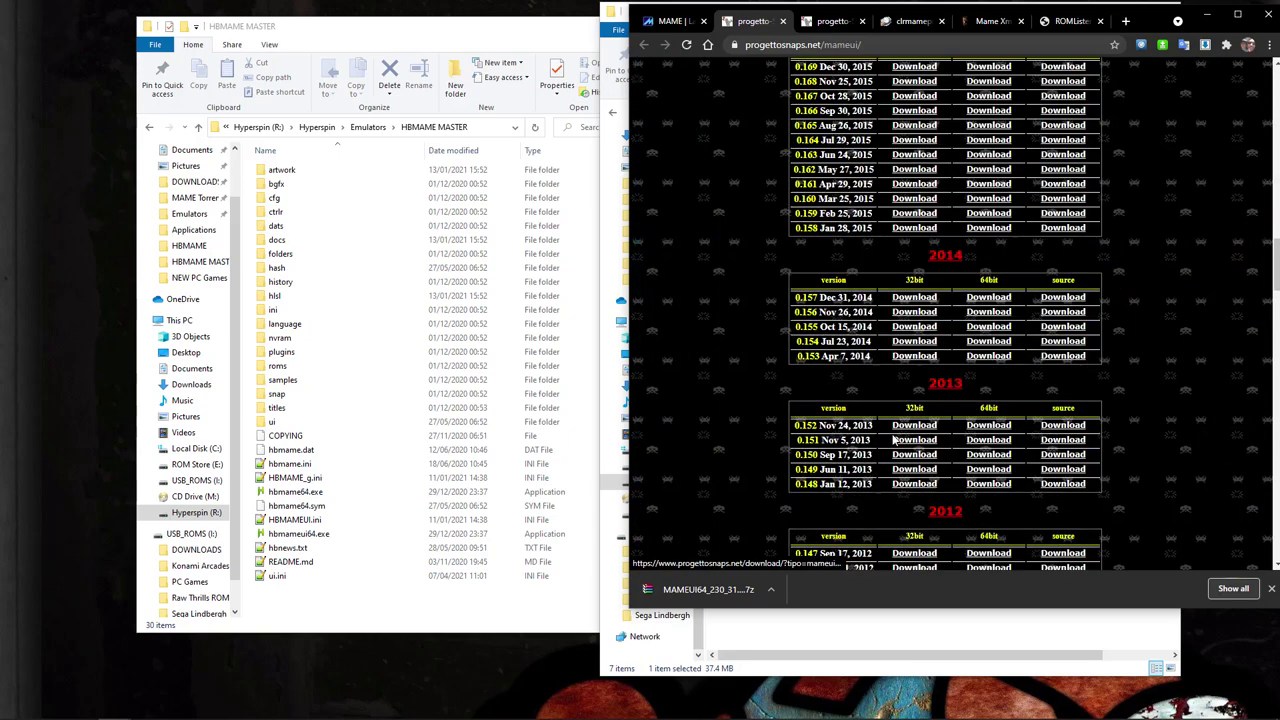
scroll(893, 440, "down", 2)
scroll(894, 444, "up", 18)
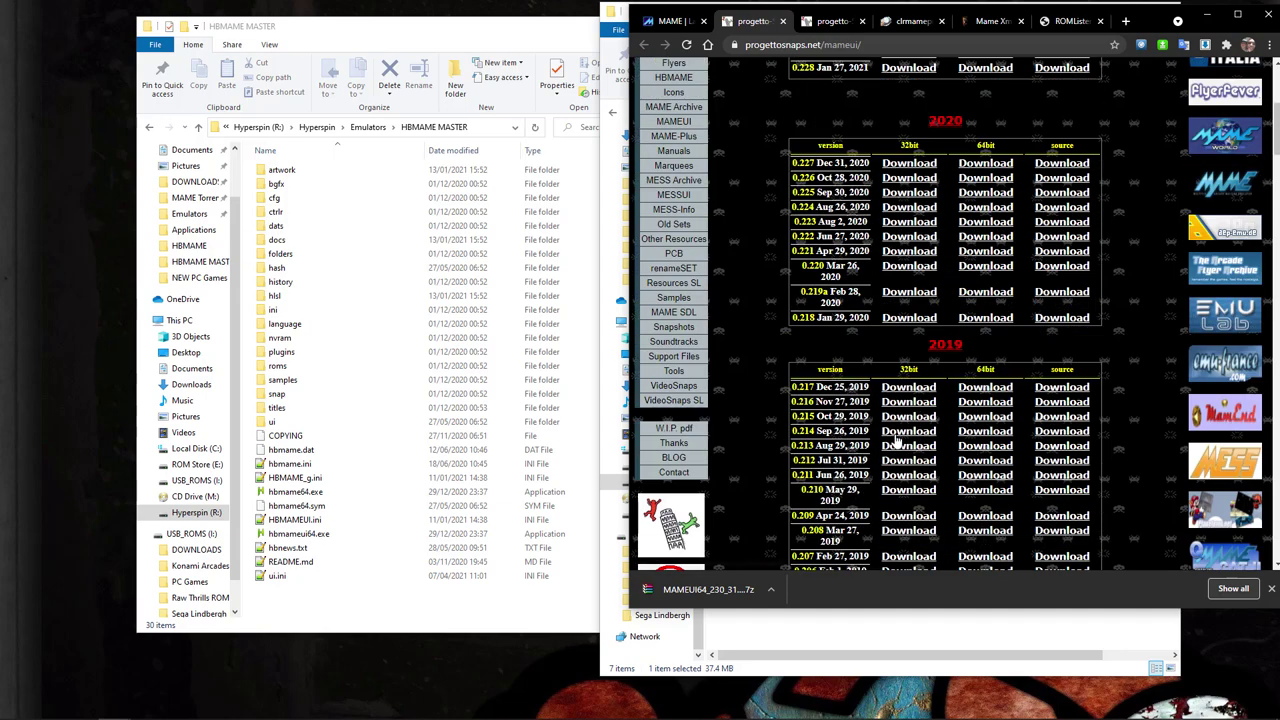
scroll(895, 440, "up", 5)
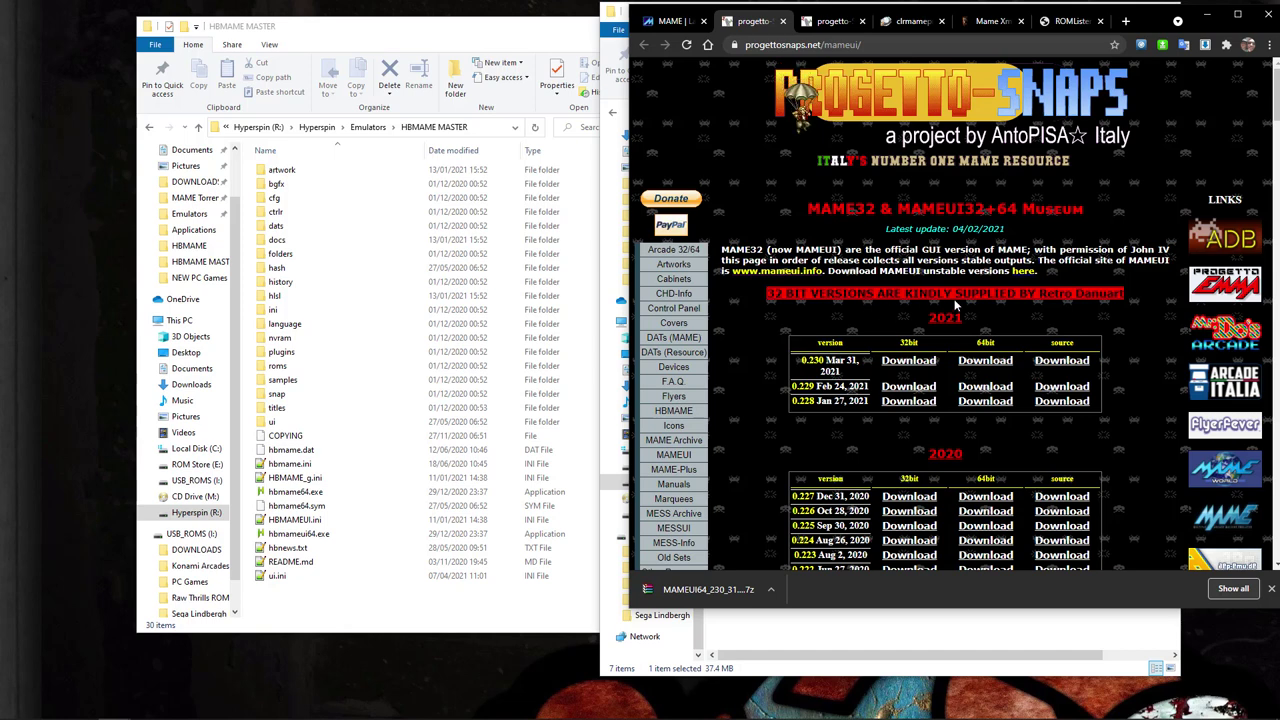
left_click(1208, 15)
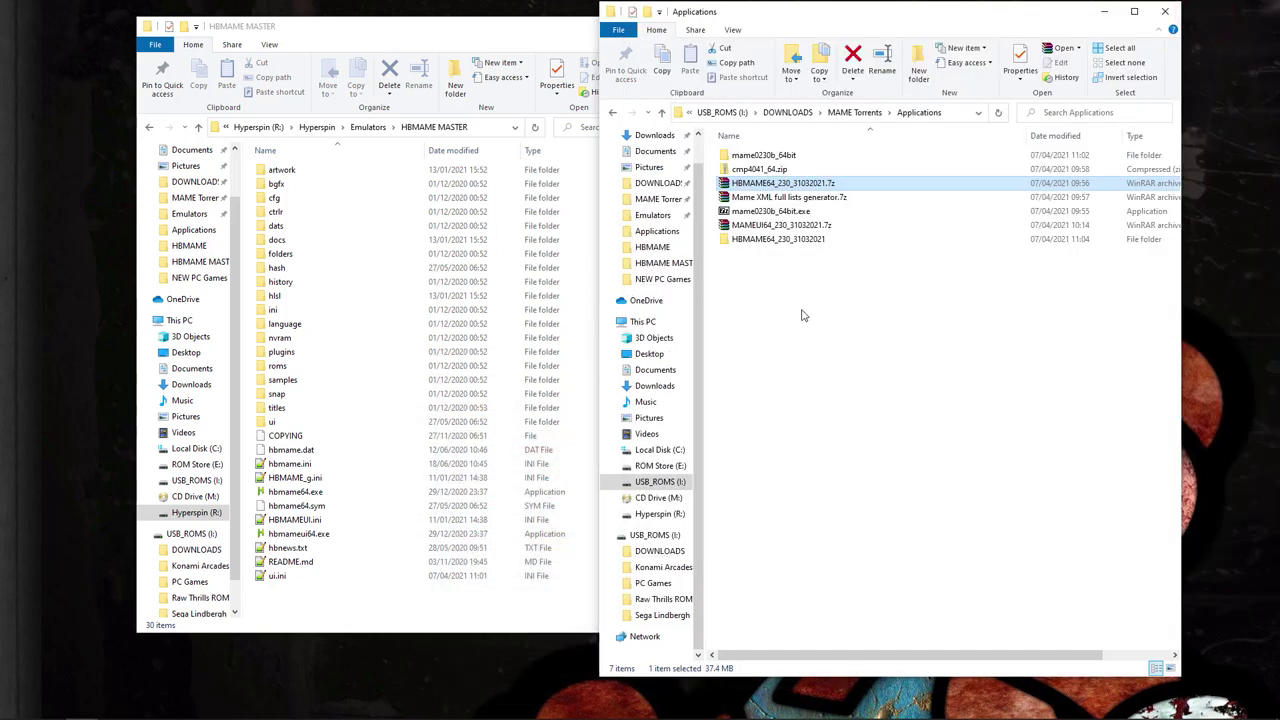
- Copy everything in the extracted HBMAME64_230_31032021 folder into the HBMAME MASTER folder, replacing the files with the same names
left_click(748, 241)
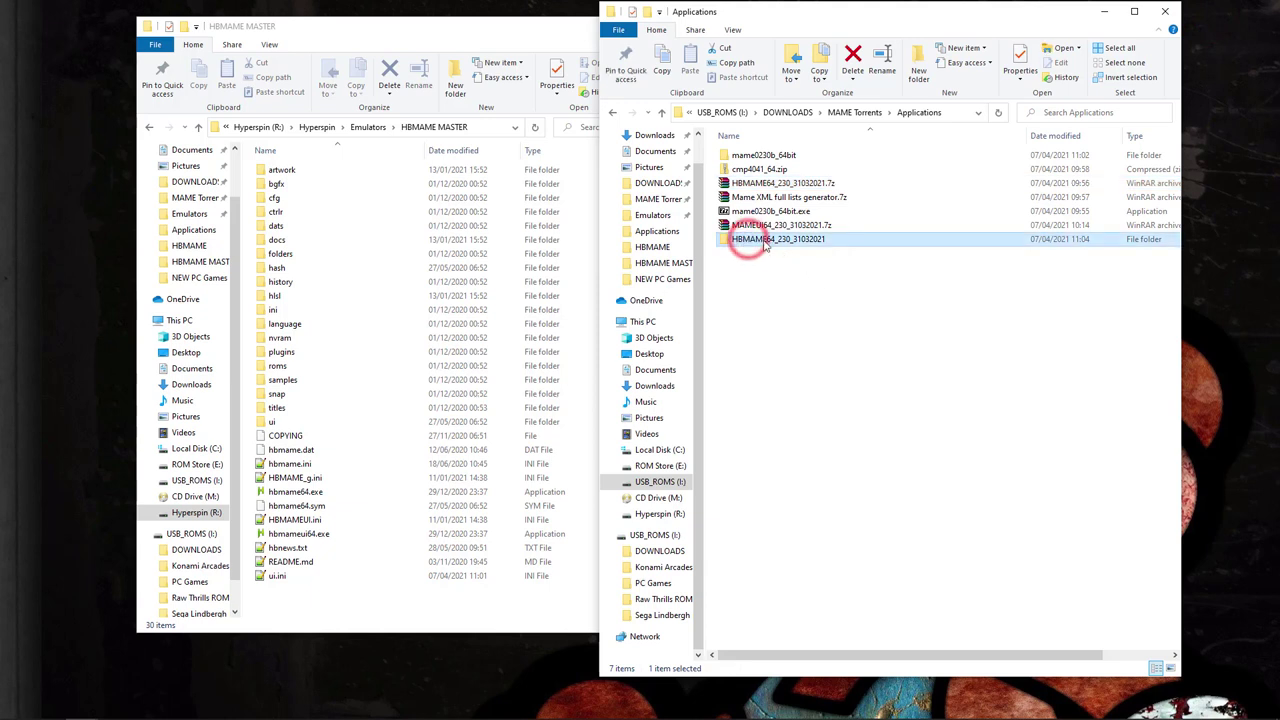
double_click(773, 243)
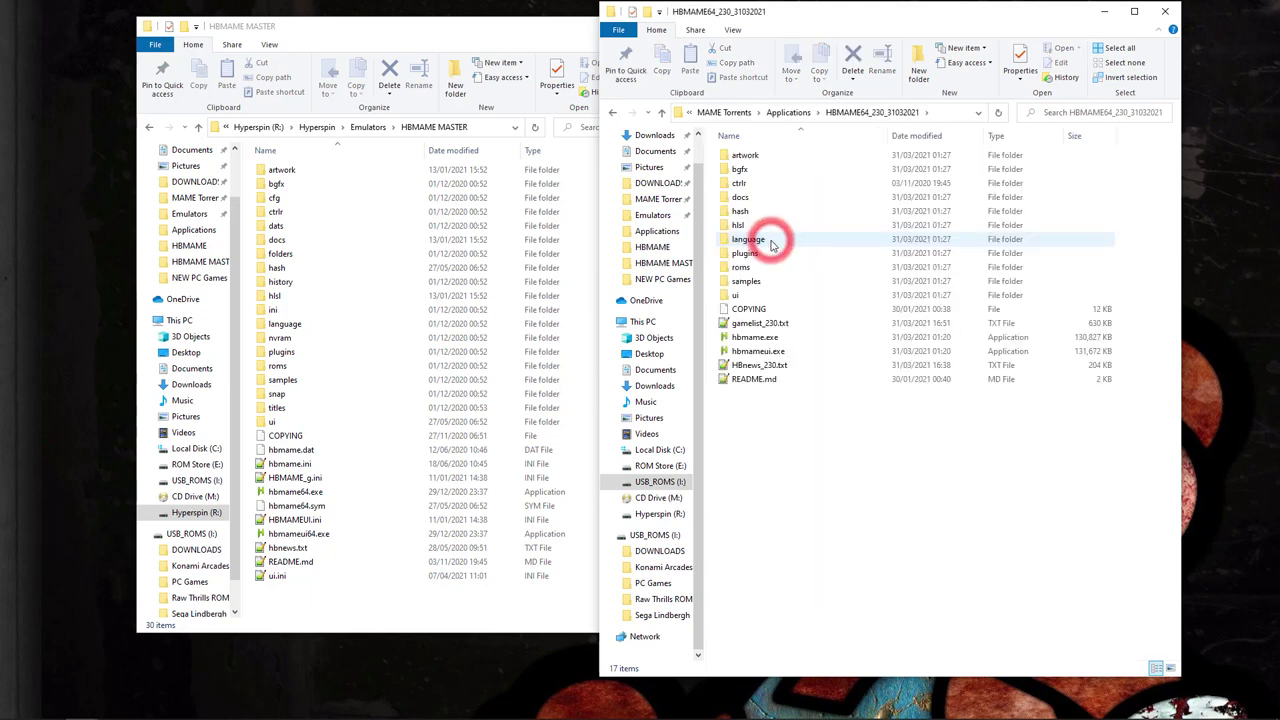
left_click_drag(781, 403, 737, 120)
left_click_drag(743, 152, 313, 604)
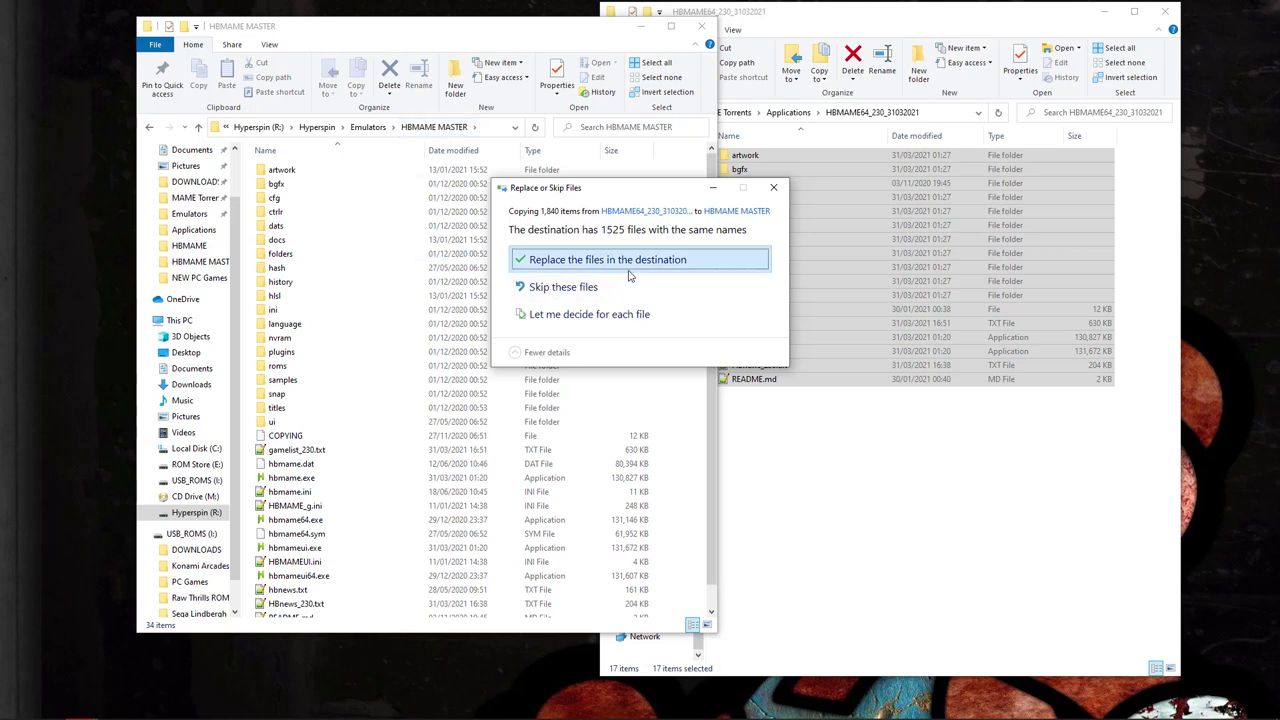
left_click(586, 261)
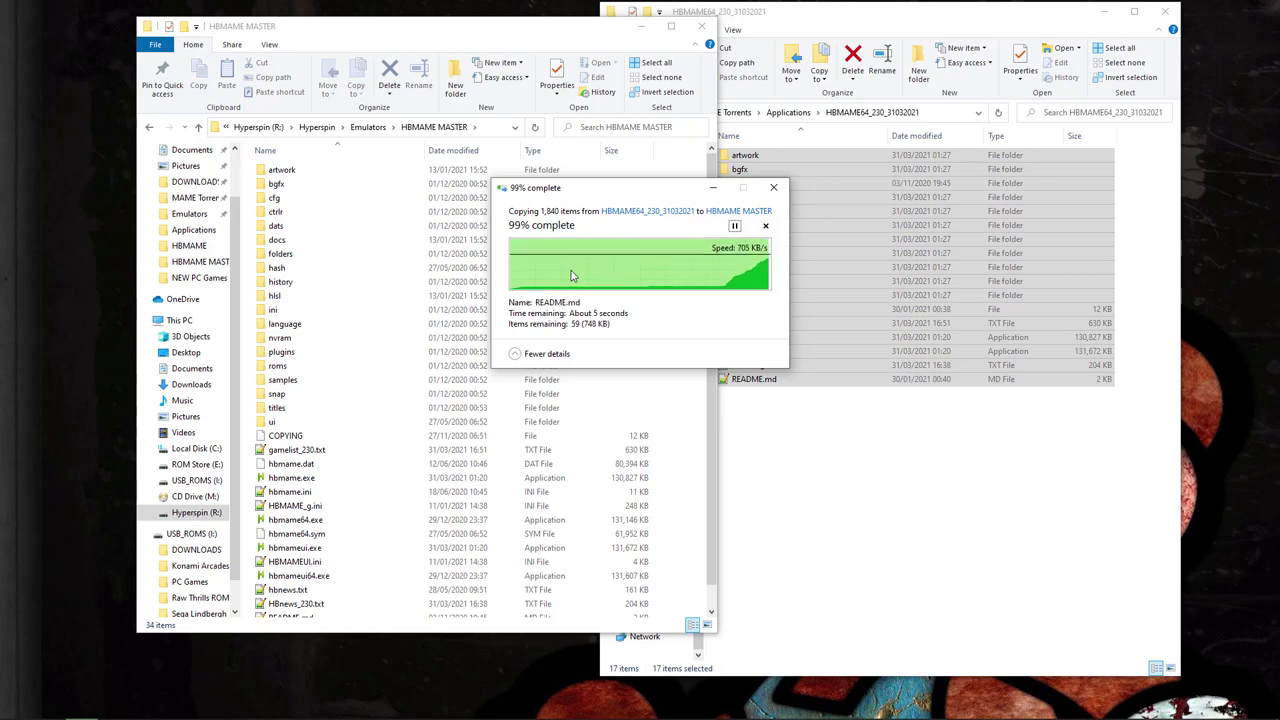
- Go back to Emulators in the emulator window and open the MAME MASTER folder
left_click(368, 127)
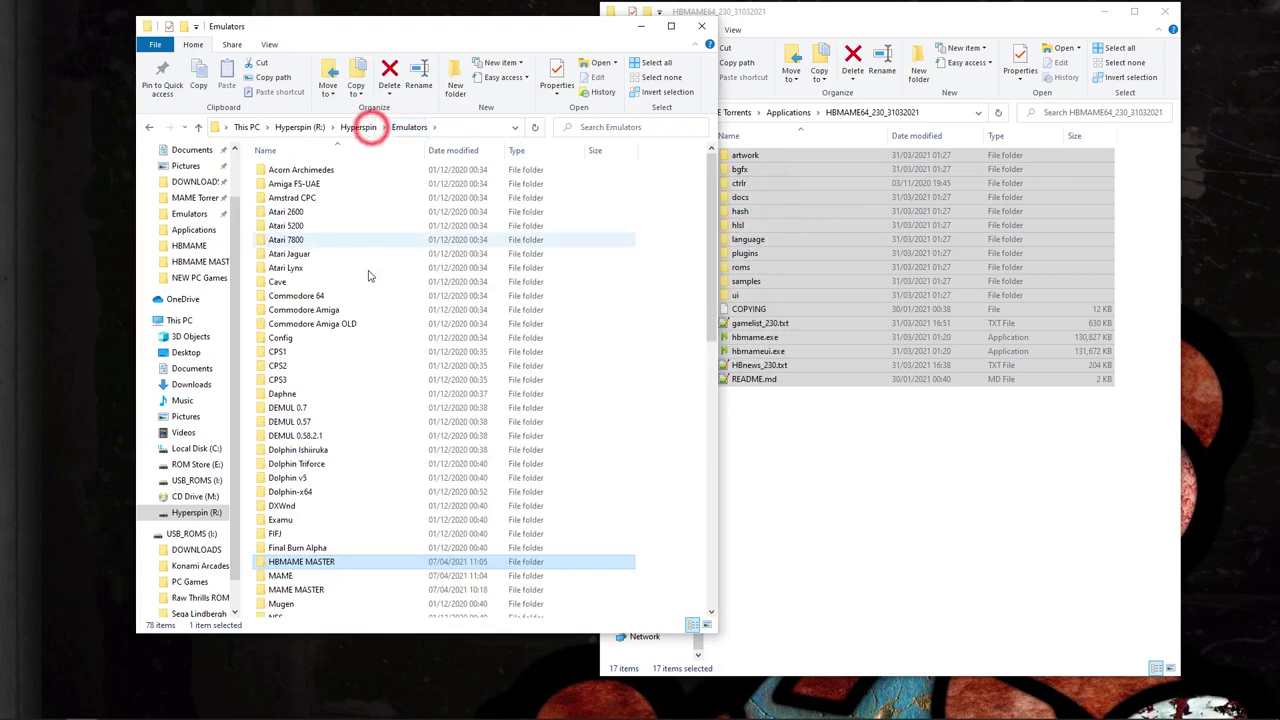
double_click(299, 589)
scroll(392, 310, "down", 7)
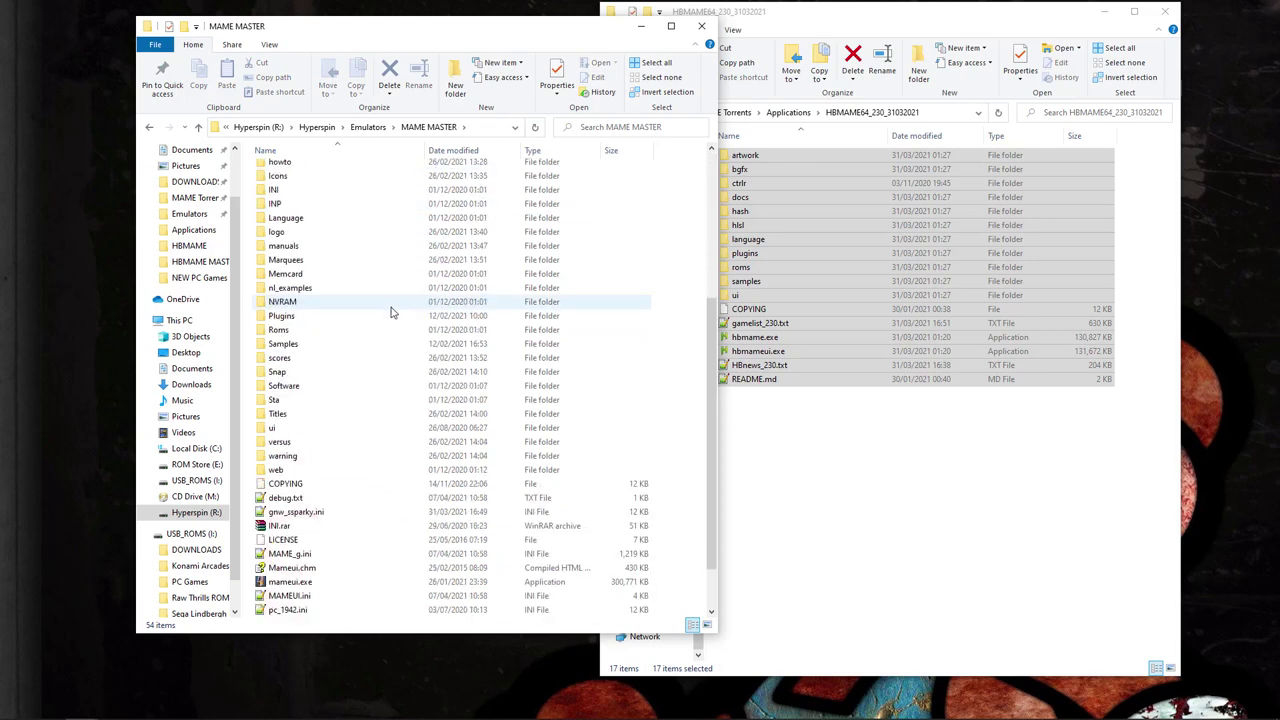
- Return the download window to Applications and extract MAMEUI64_230_31032021.7z into a folder named after the archive
left_click(782, 450)
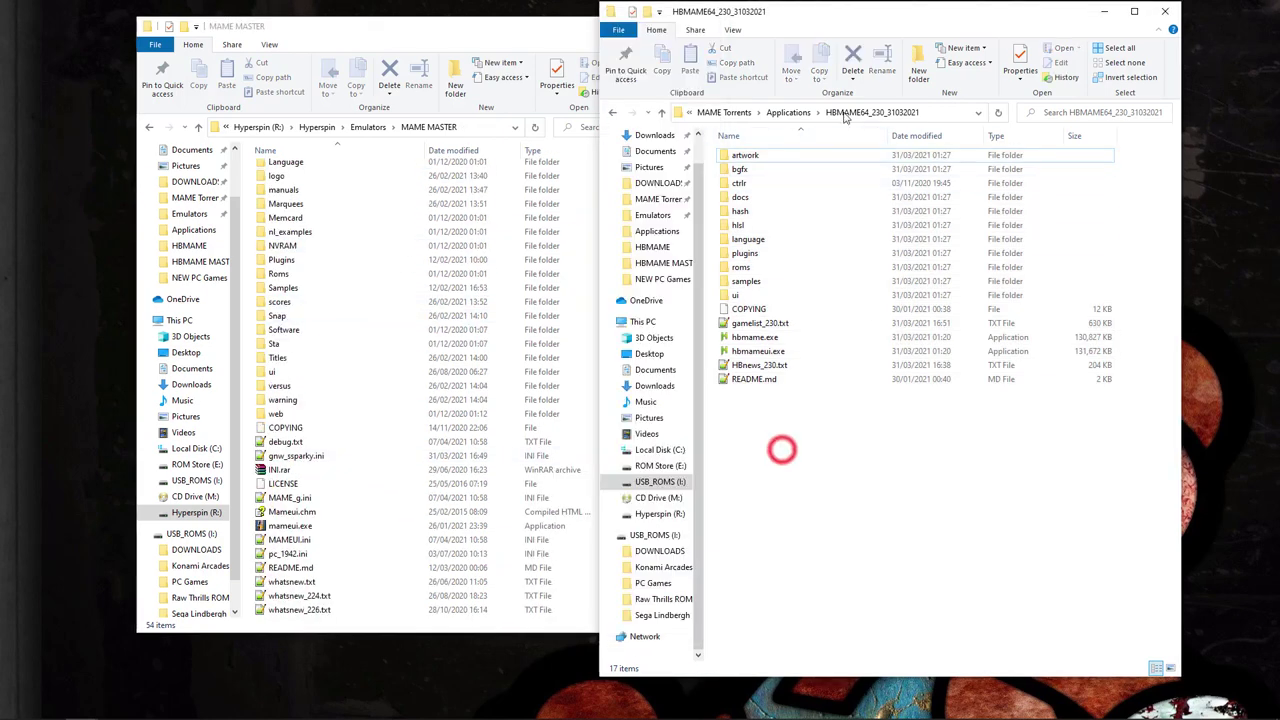
left_click(790, 112)
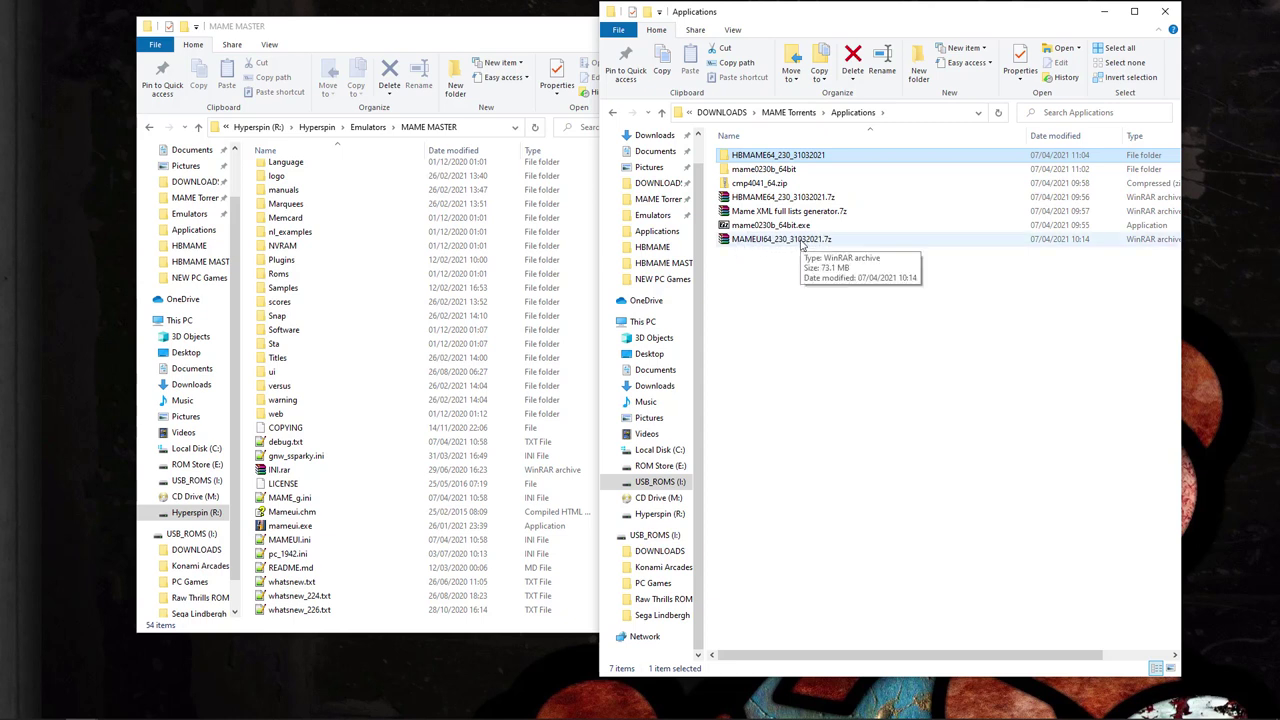
left_click(773, 241)
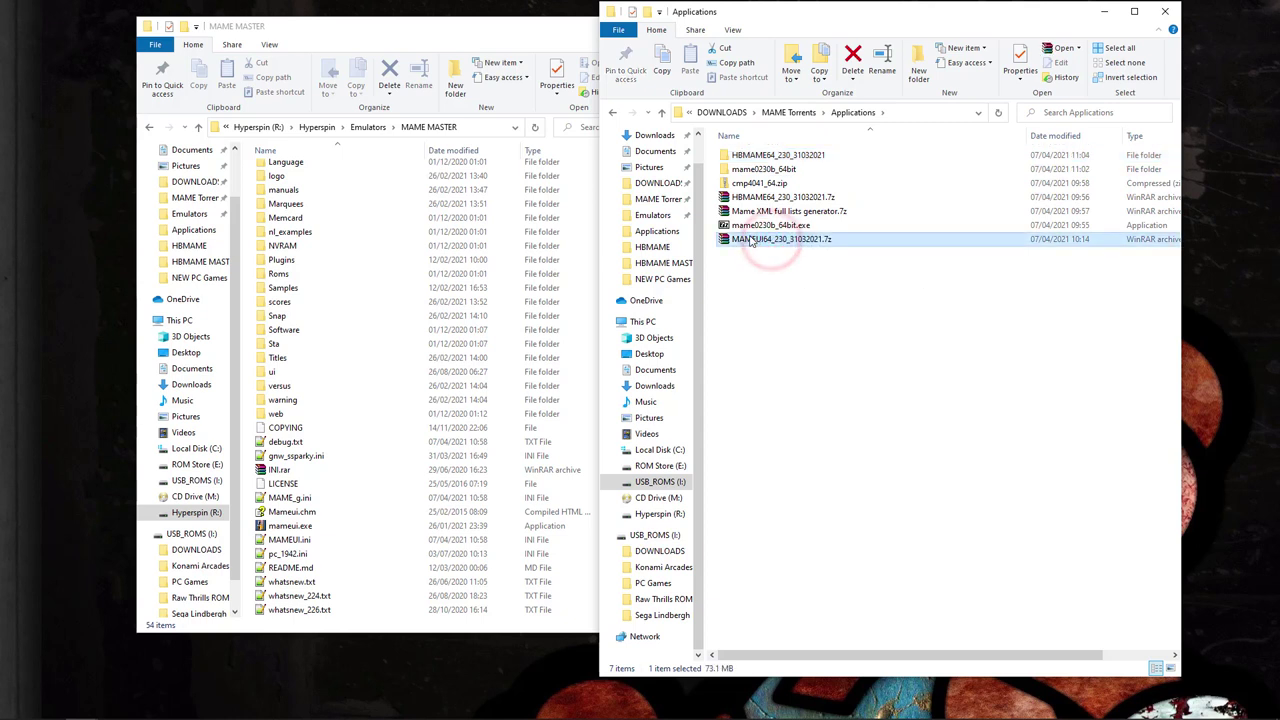
right_click(750, 240)
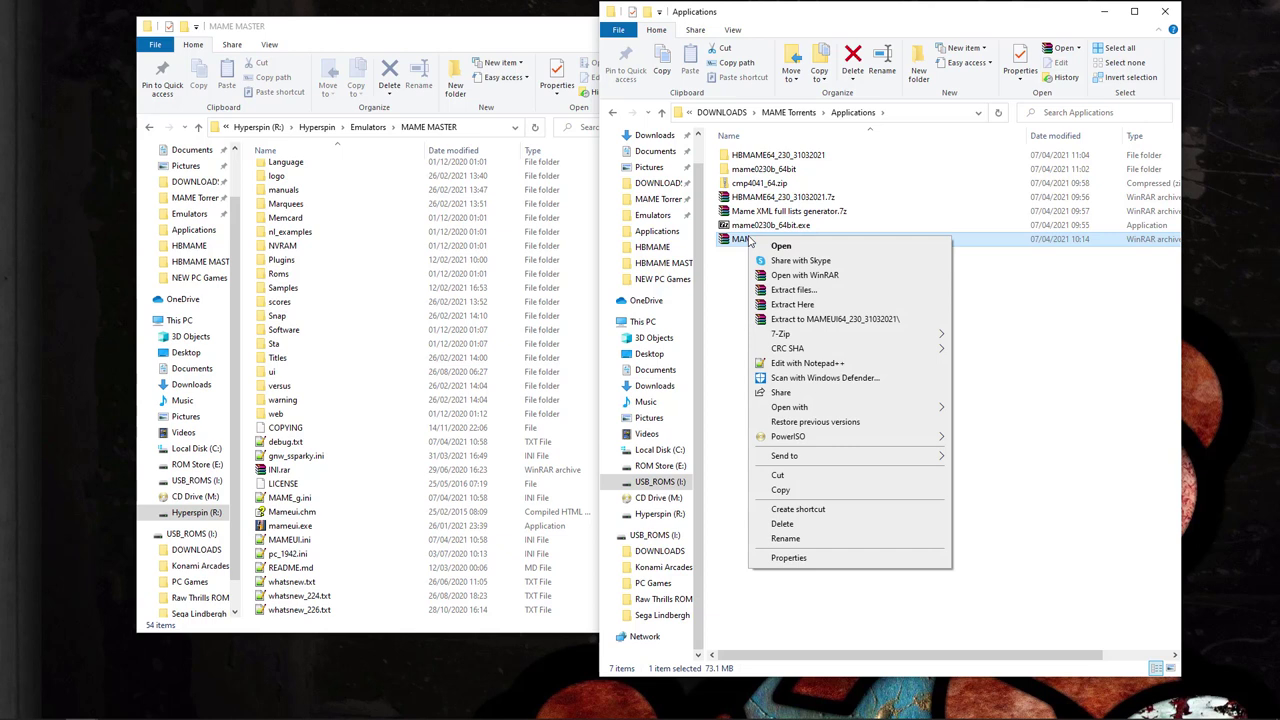
left_click(830, 319)
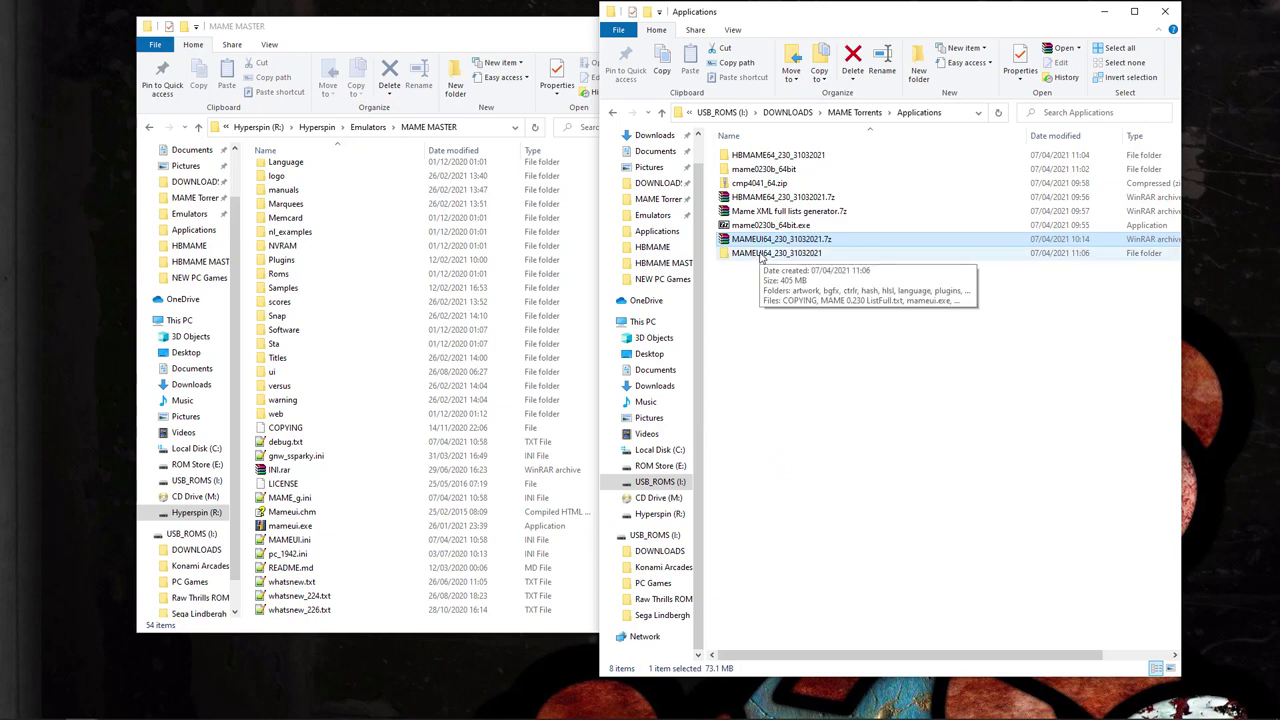
- Copy everything in the extracted MAMEUI64_230_31032021 folder into the MAME MASTER folder, replacing the files with the same names
double_click(761, 255)
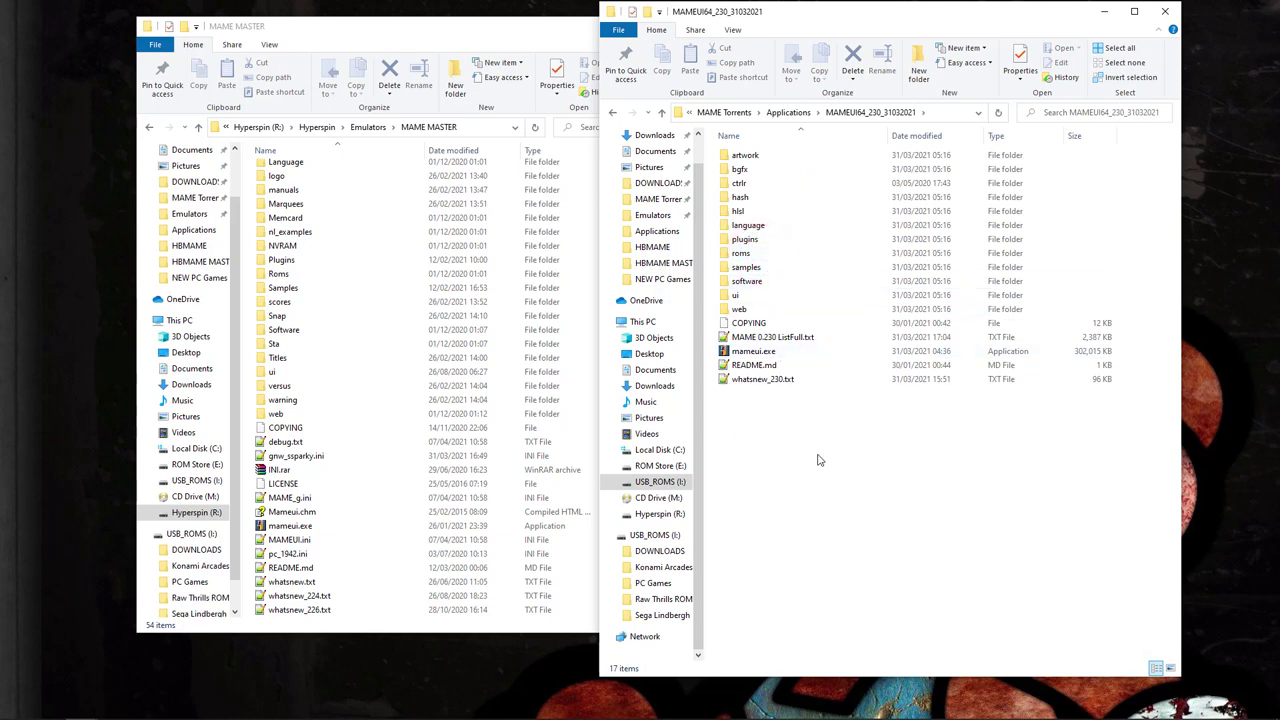
left_click_drag(843, 506, 716, 148)
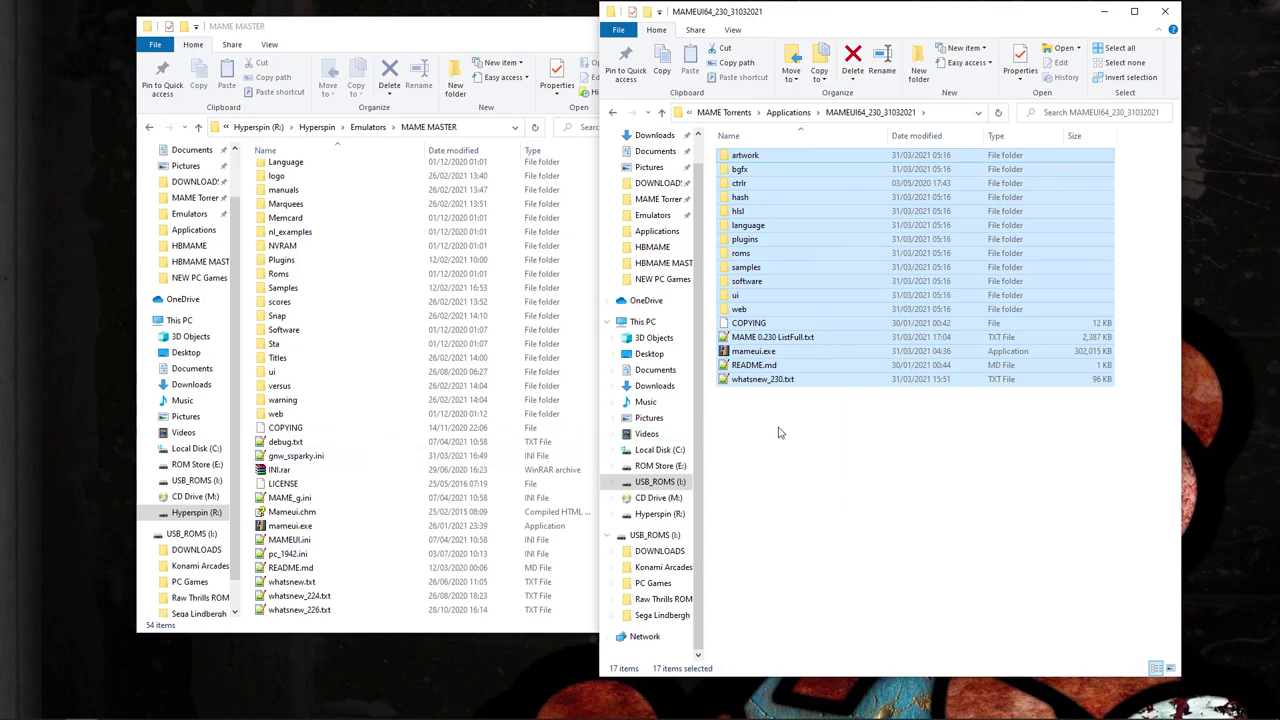
left_click_drag(750, 385, 335, 550)
left_click_drag(520, 350, 520, 350)
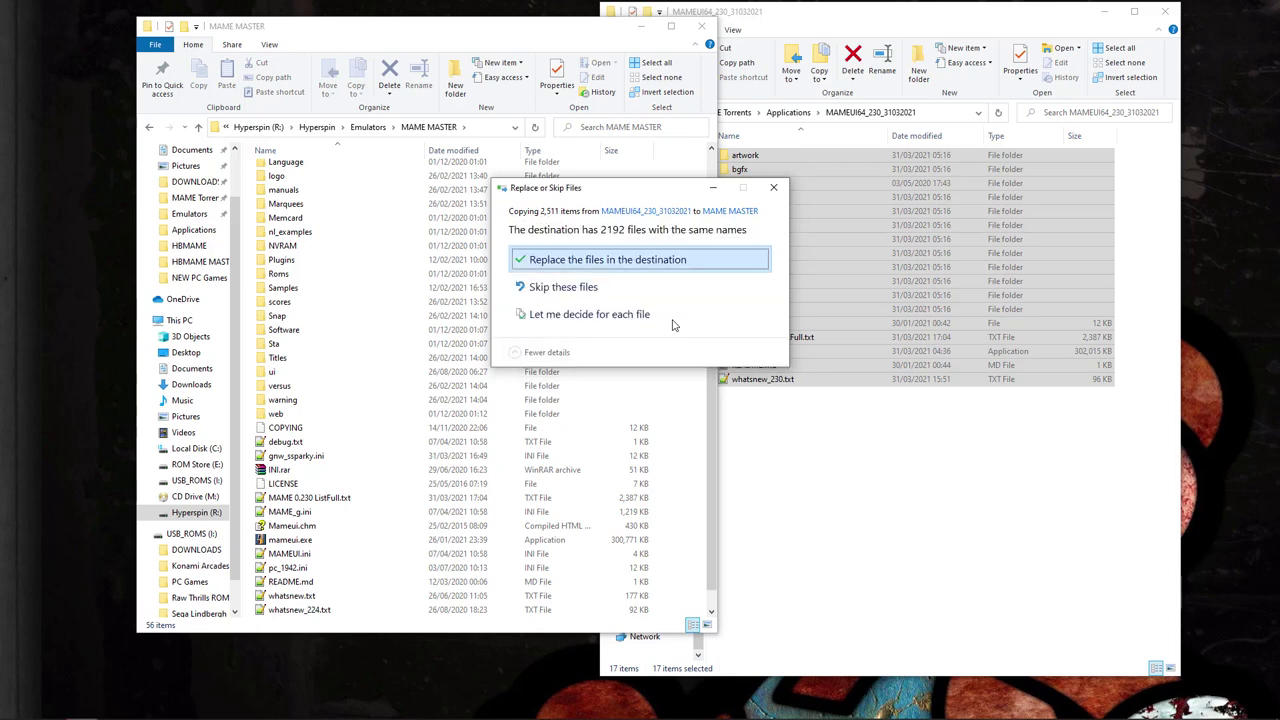
left_click(611, 259)
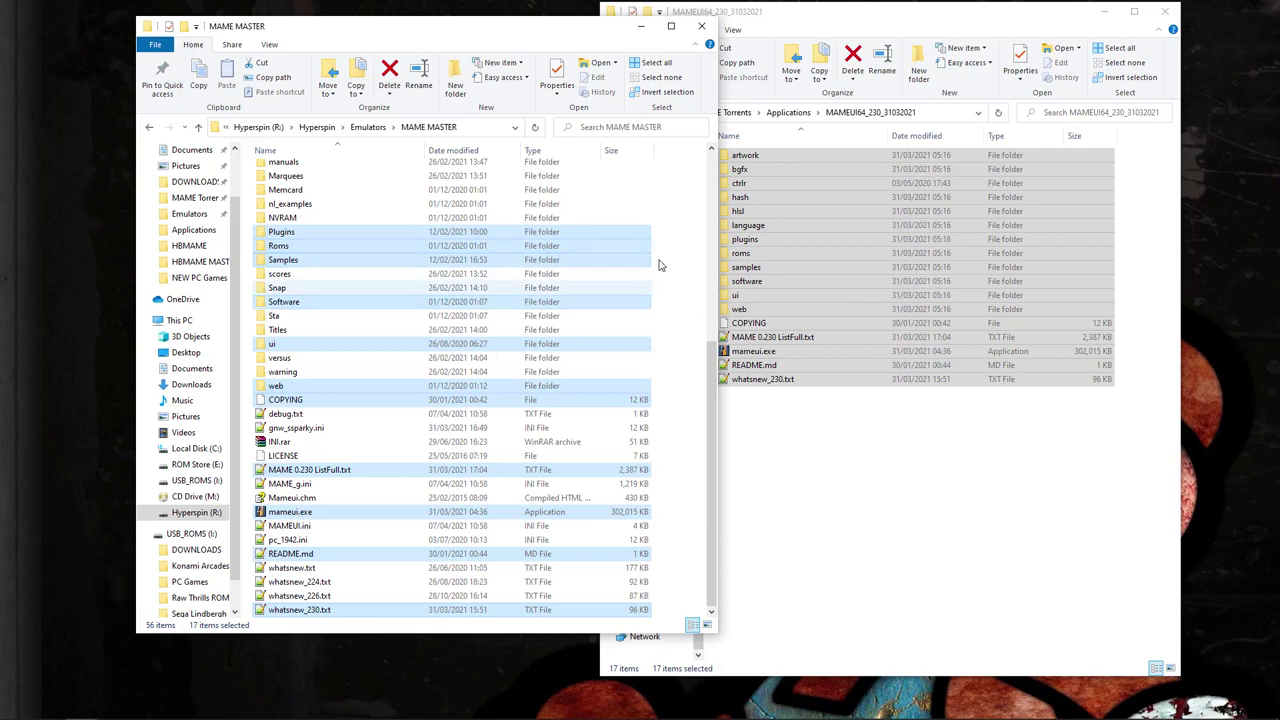
- Return the download window to MAME Torrents and open the MAME folder from Emulators in the other window
left_click(369, 128)
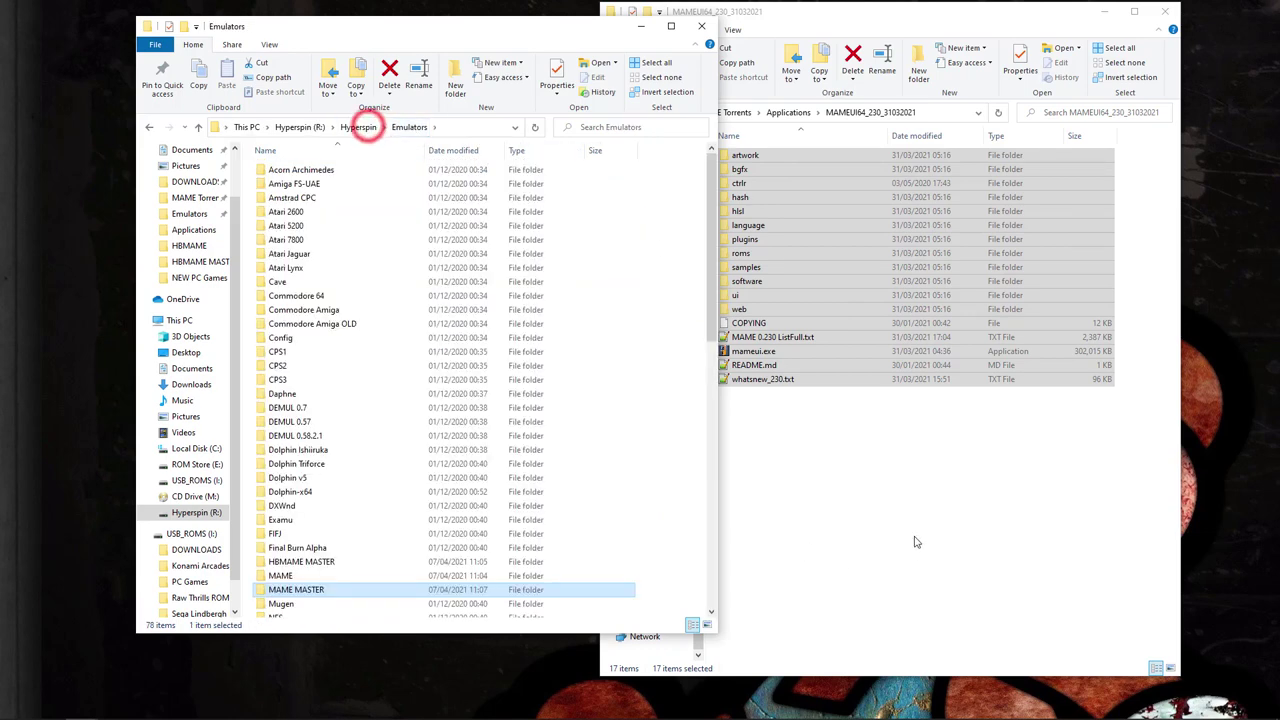
left_click(874, 480)
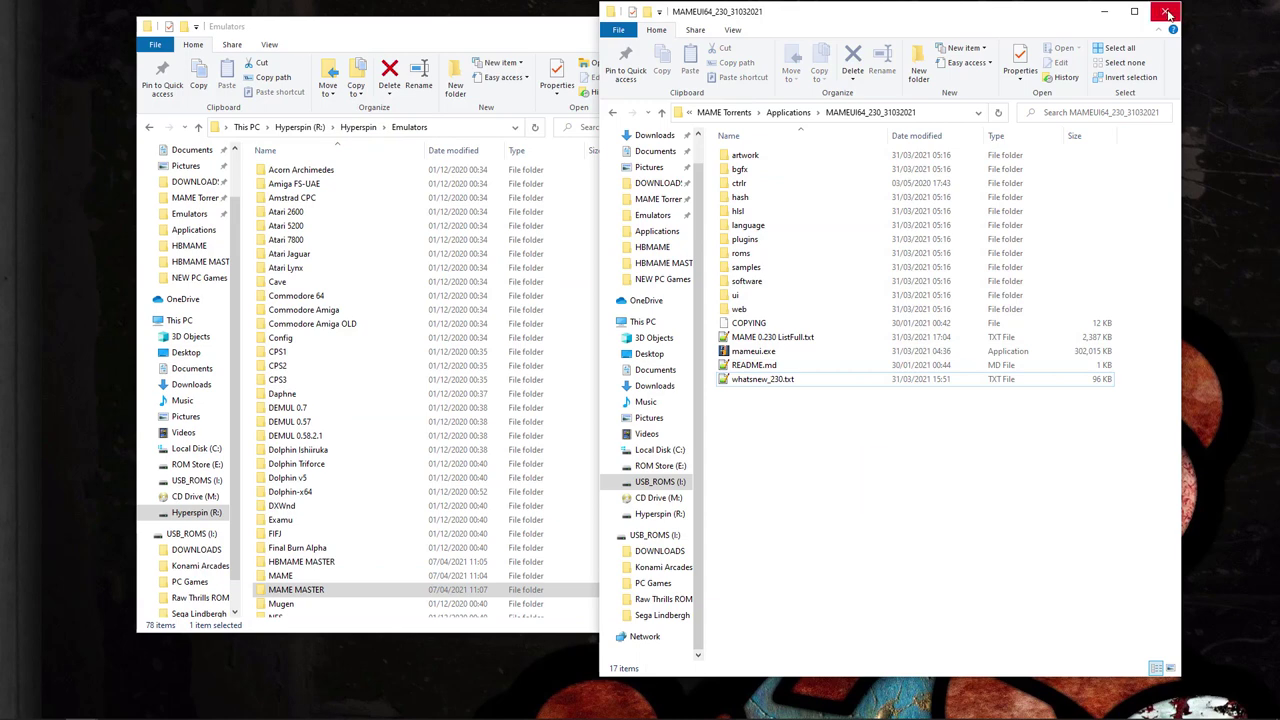
left_click(788, 112)
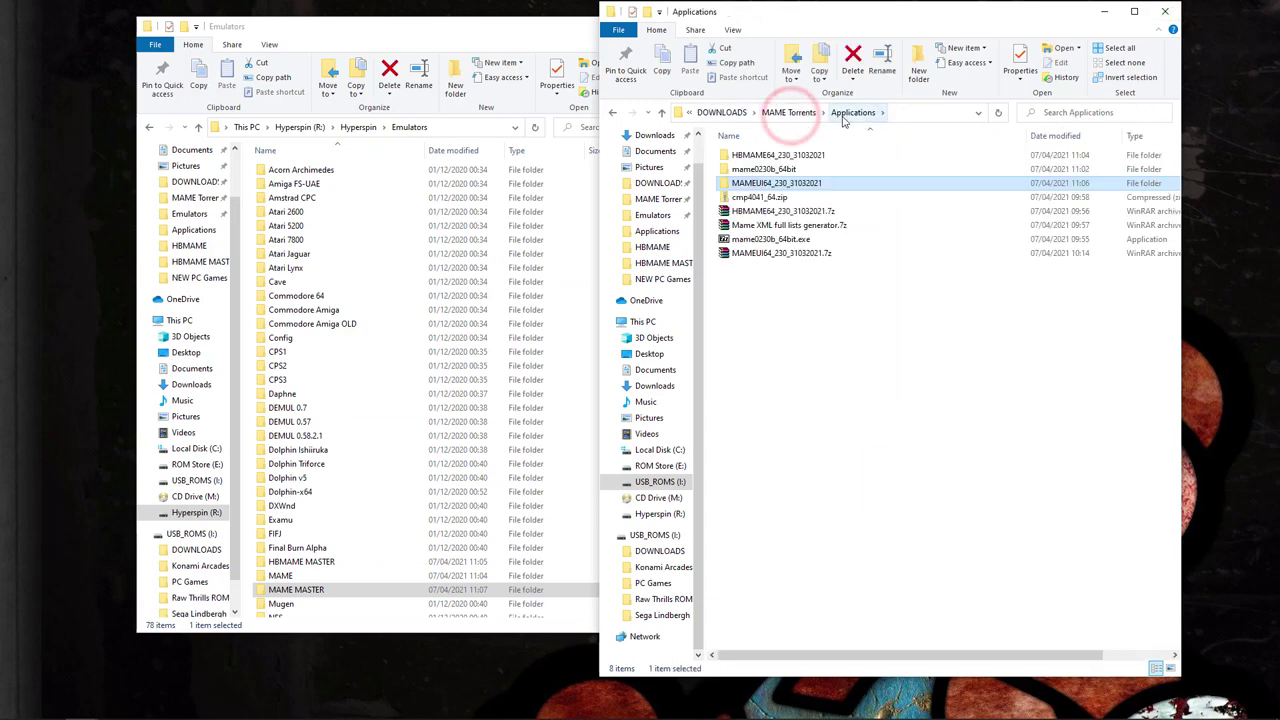
left_click(795, 113)
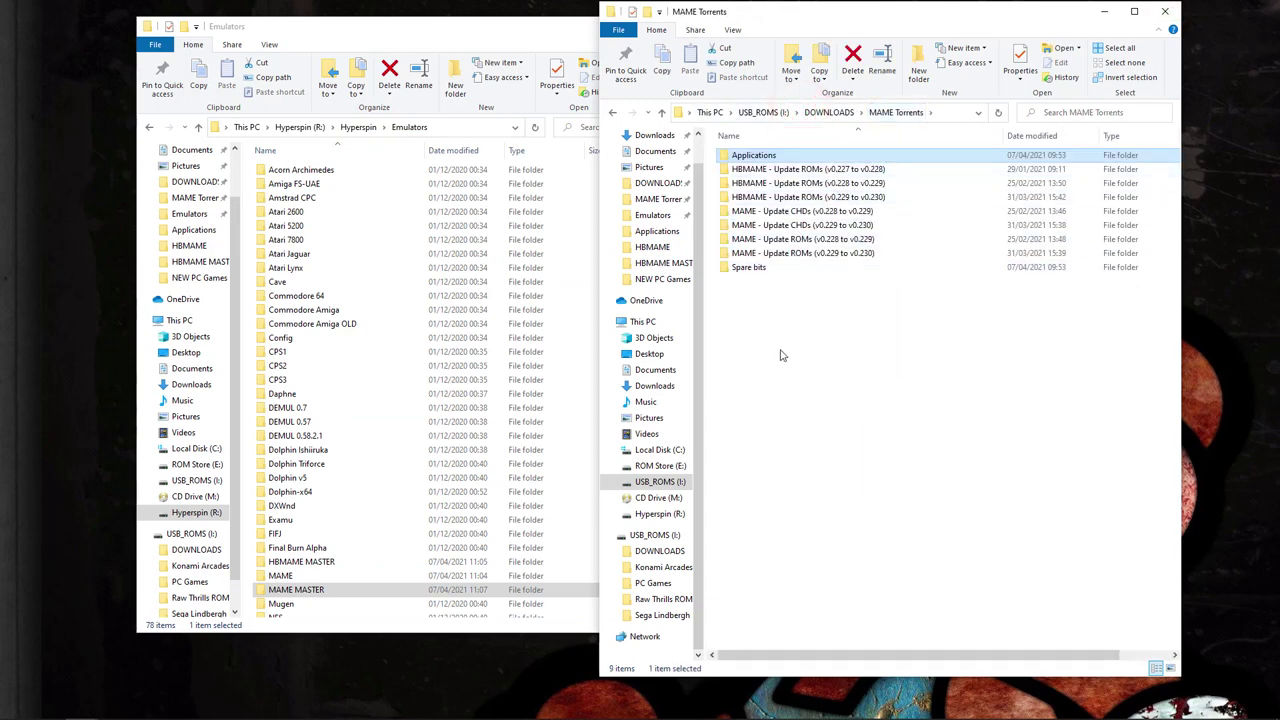
double_click(281, 577)
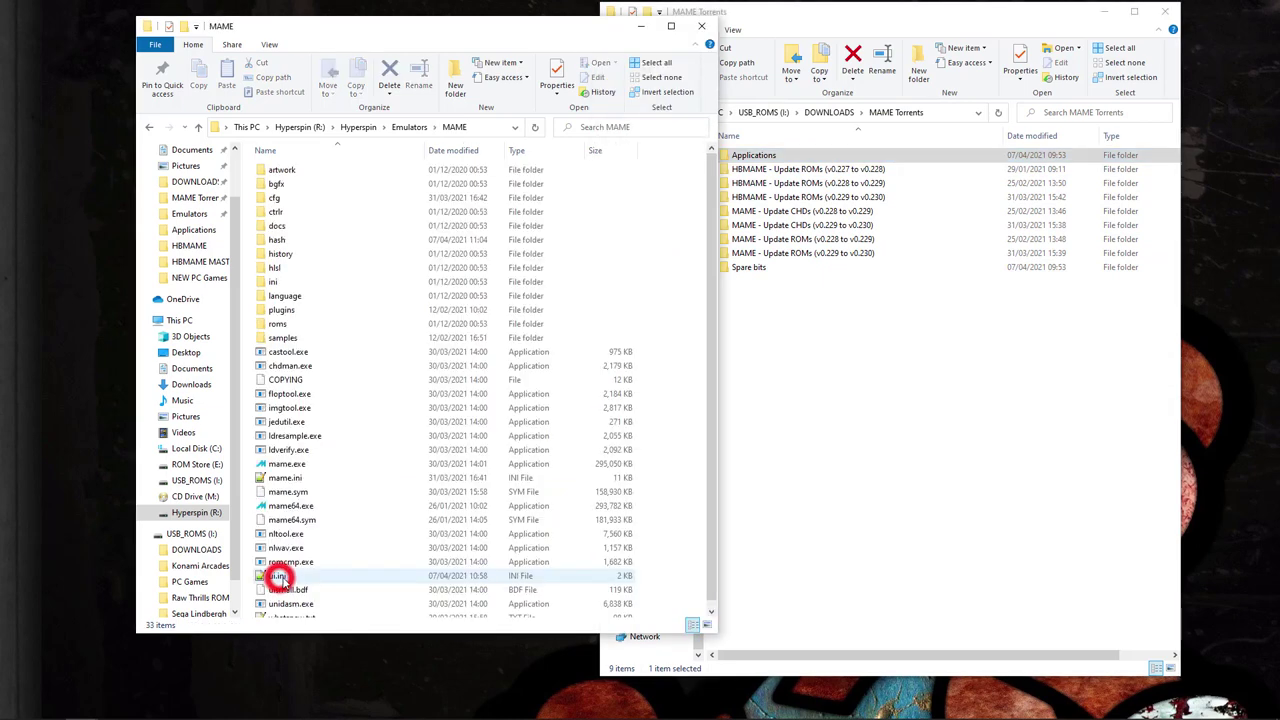
scroll(317, 466, "down", 1)
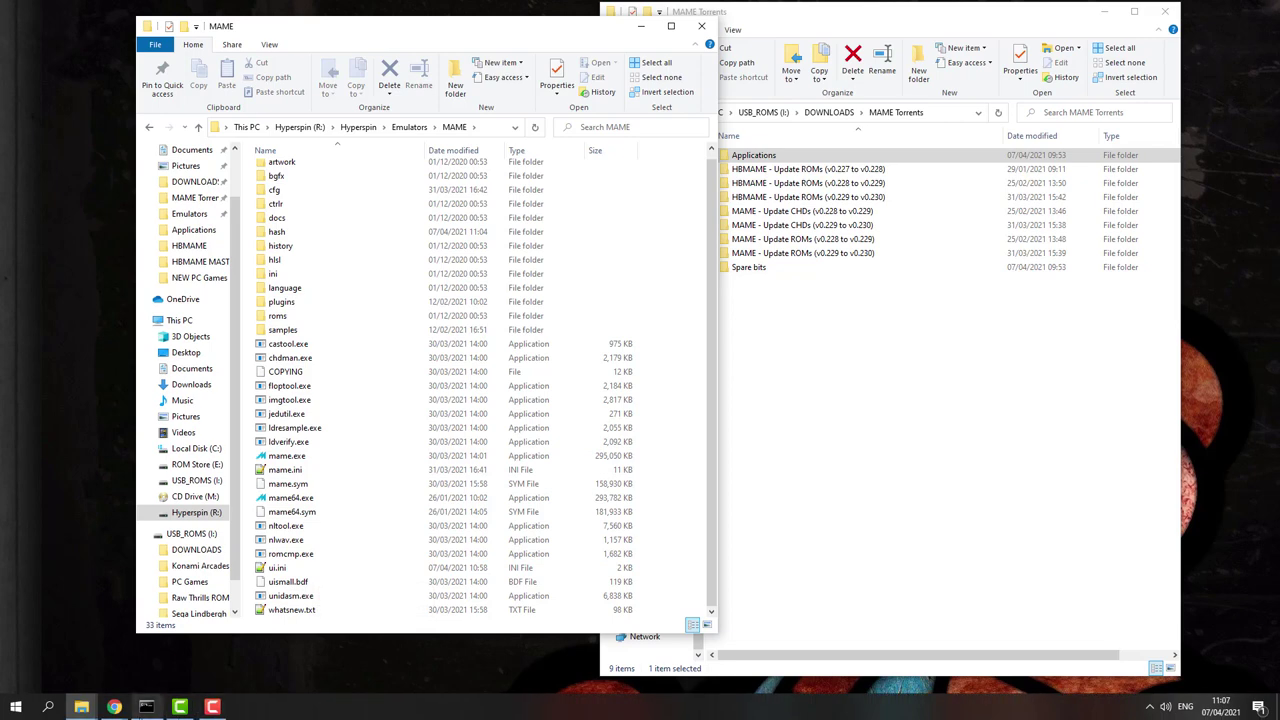
- Switch to Chrome to view the HBMAME repository page and the clrmamepro news page, and minimise the browser
left_click(110, 708)
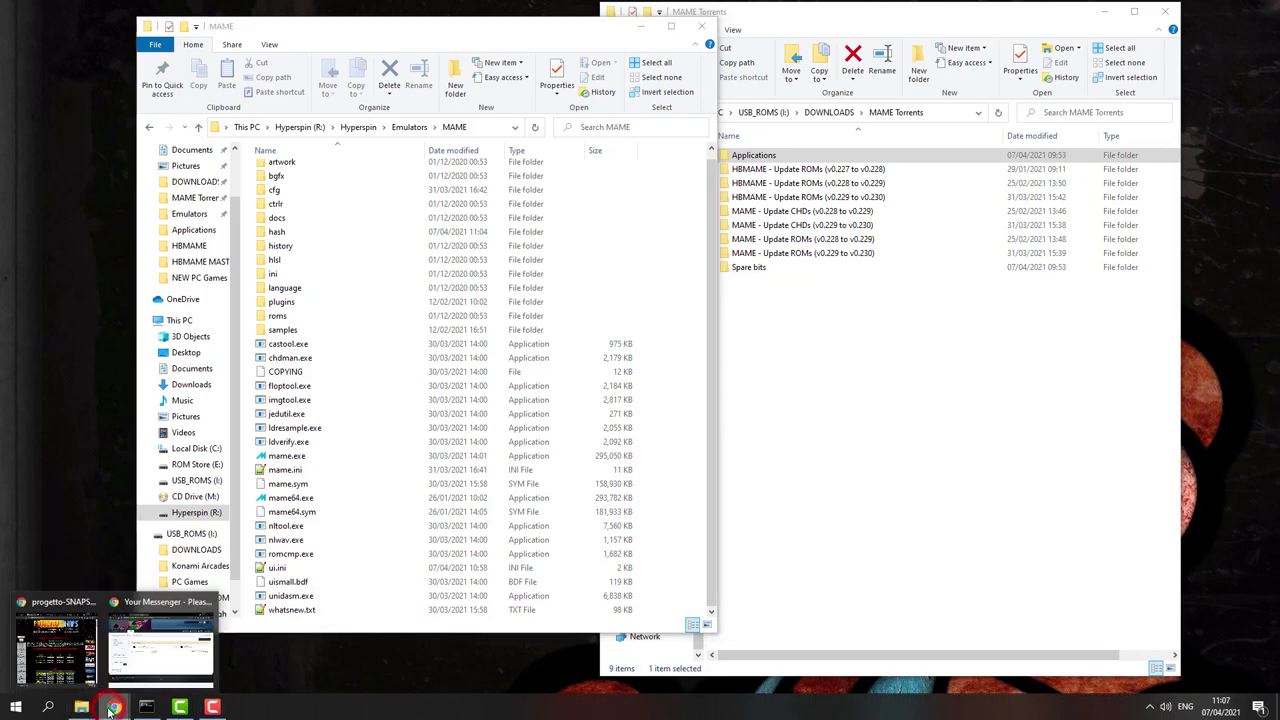
left_click(52, 625)
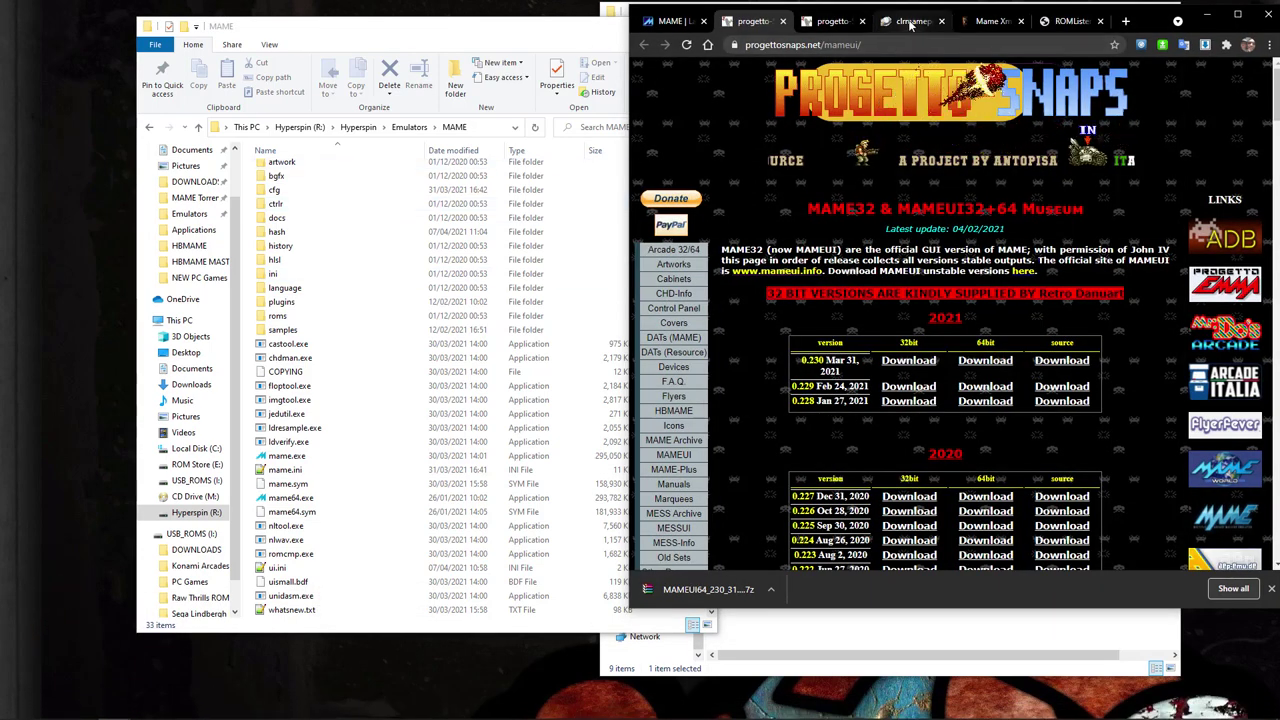
left_click(831, 22)
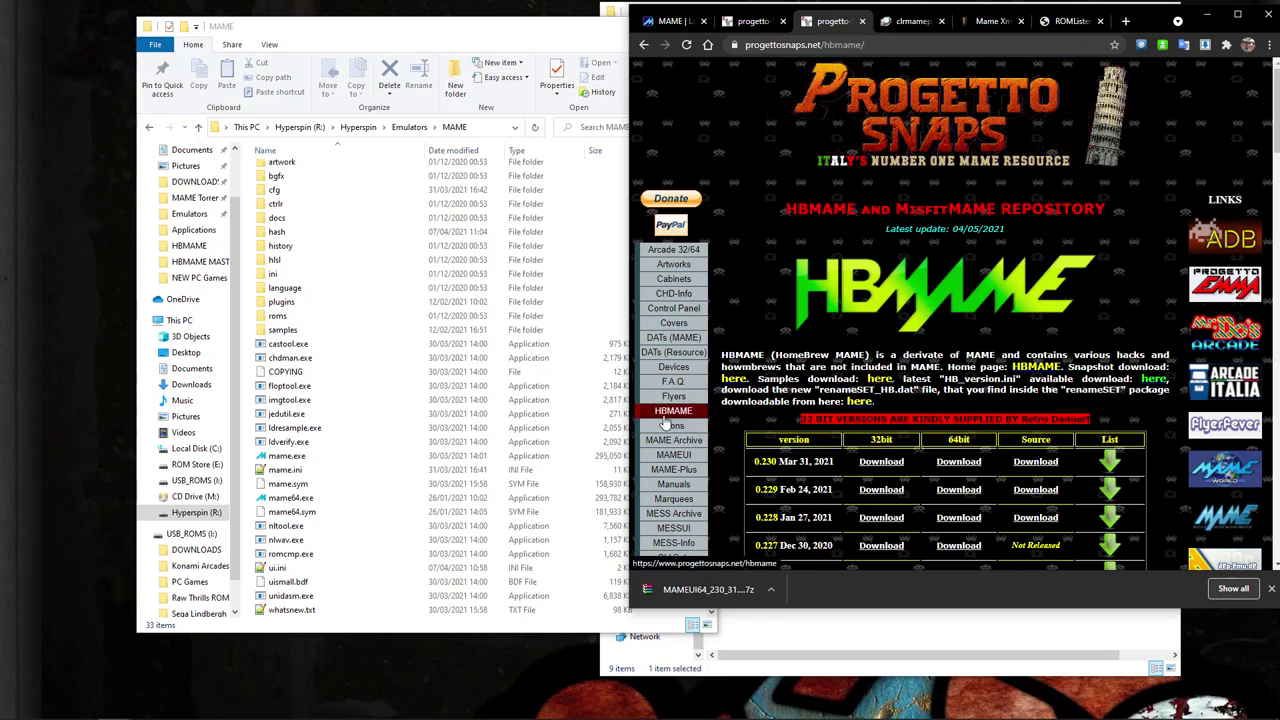
left_click(915, 24)
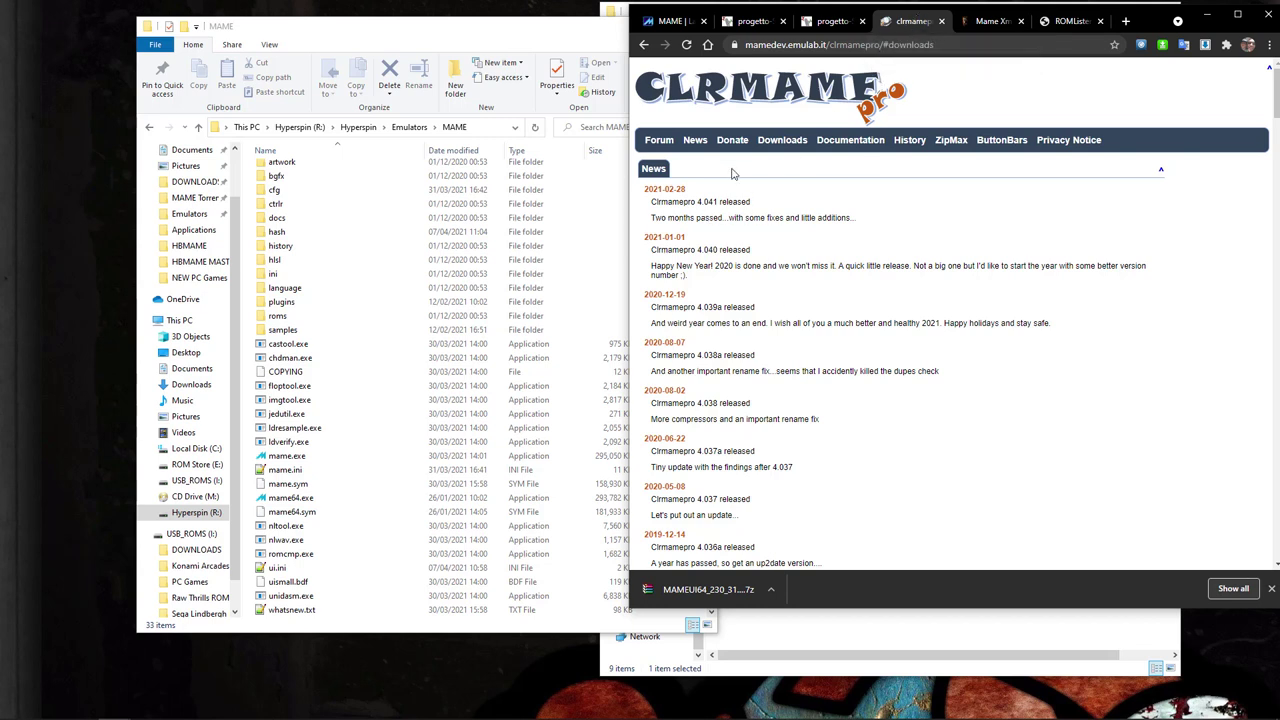
left_click(1207, 14)
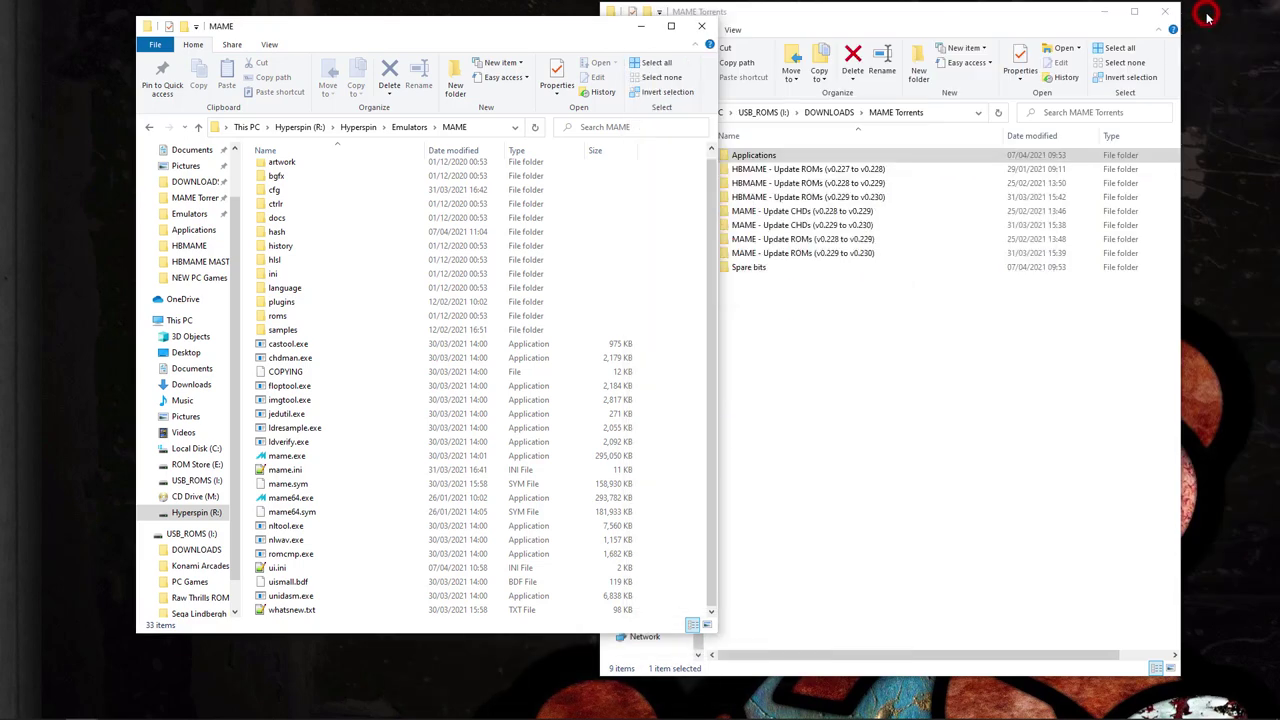
- Launch CLRMame Pro from a Windows search for "clr" and move its Profiler window slightly aside
mouse_move(212, 710)
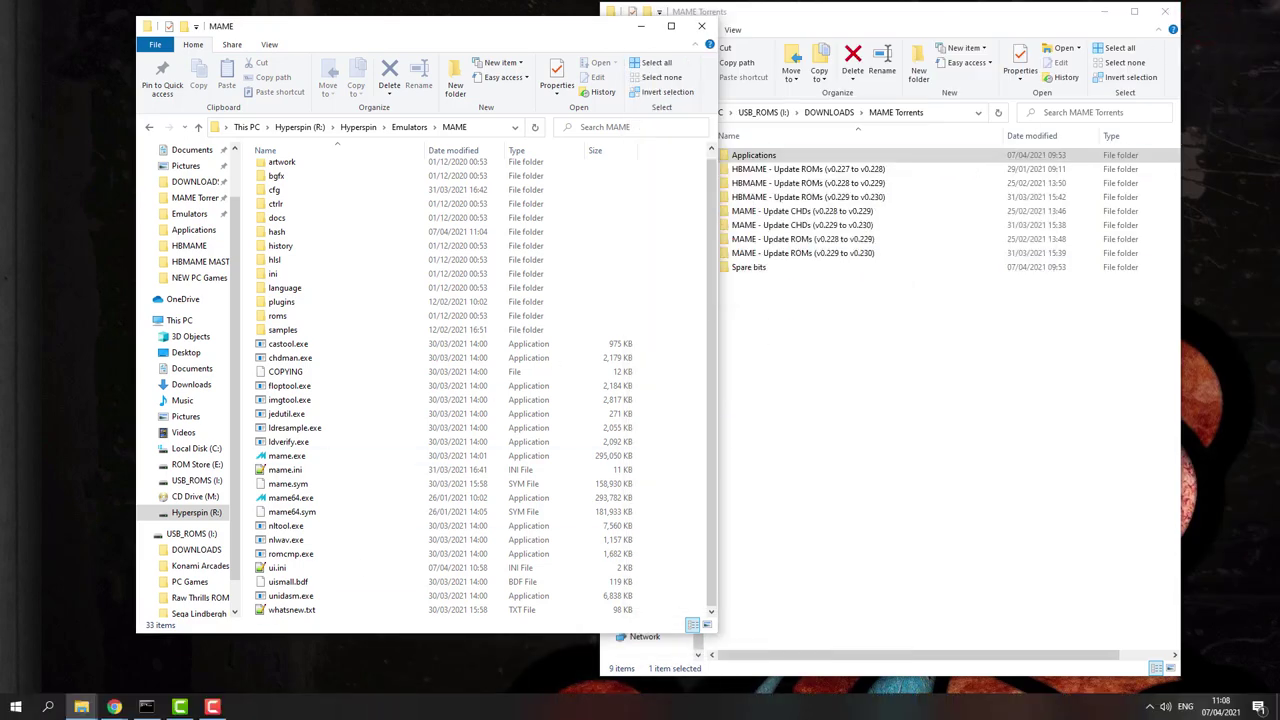
left_click(49, 710)
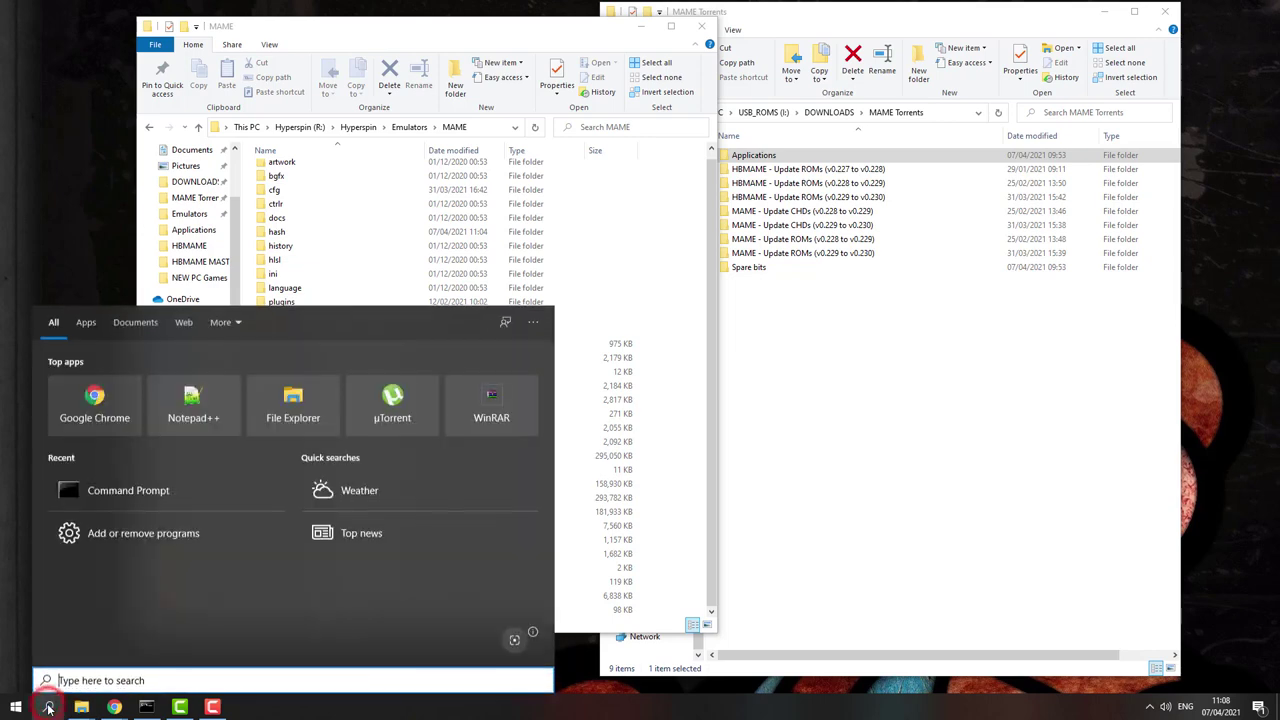
type("clr")
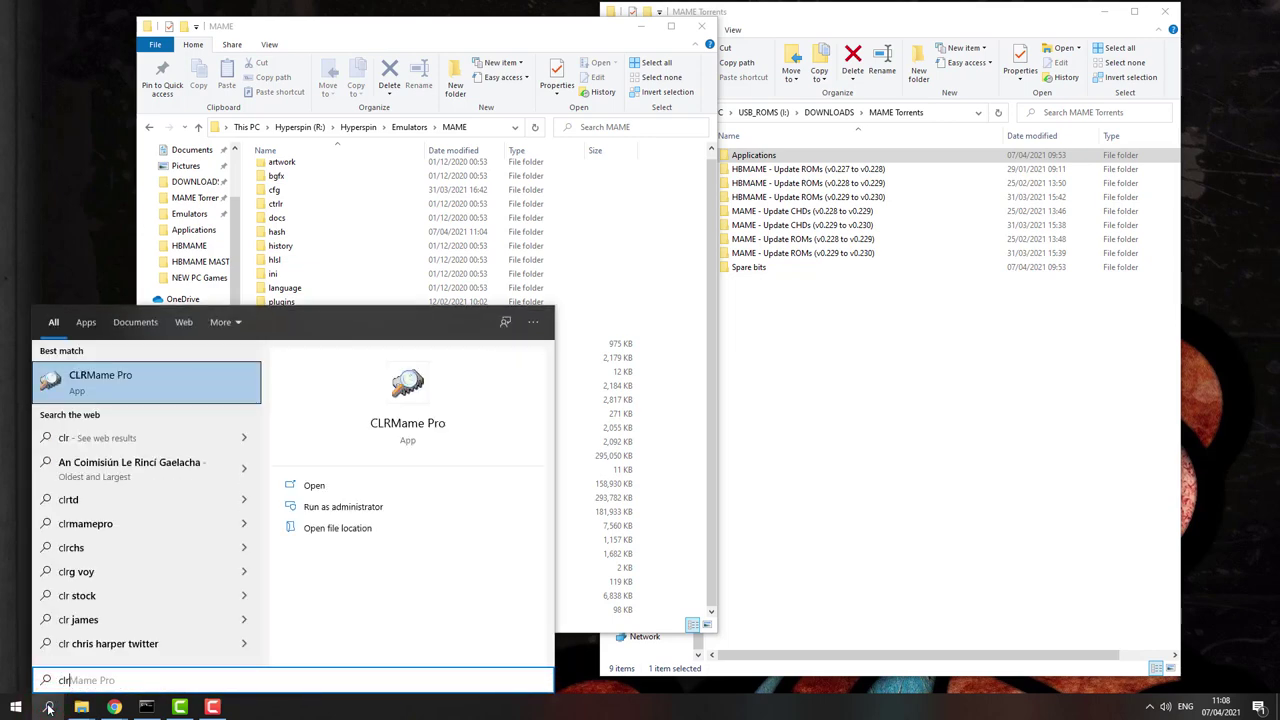
left_click(88, 382)
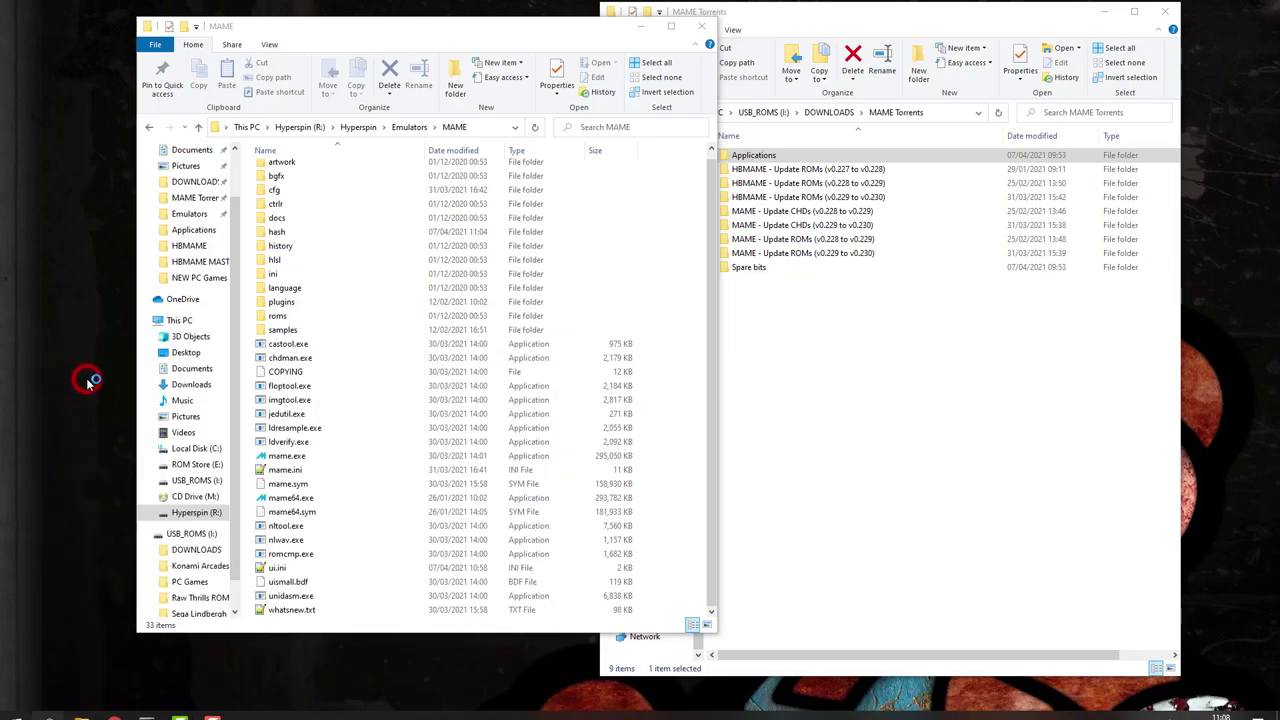
left_click(651, 320)
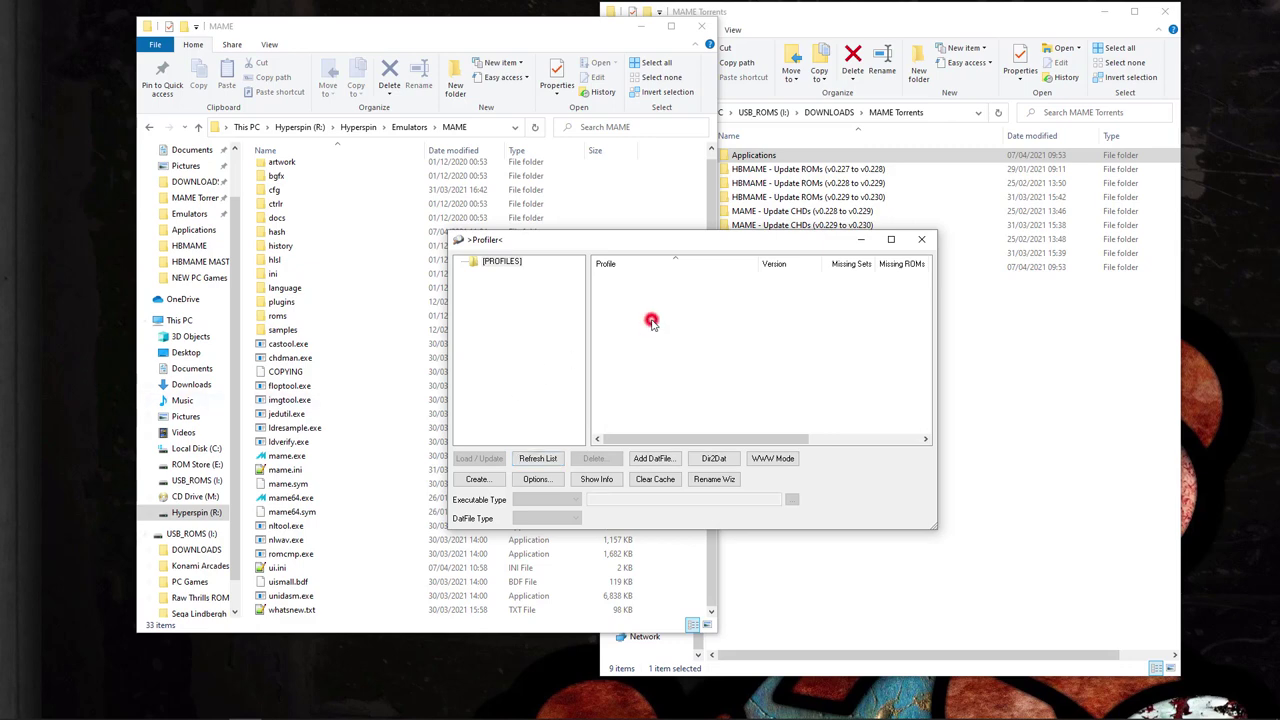
left_click_drag(705, 245, 688, 228)
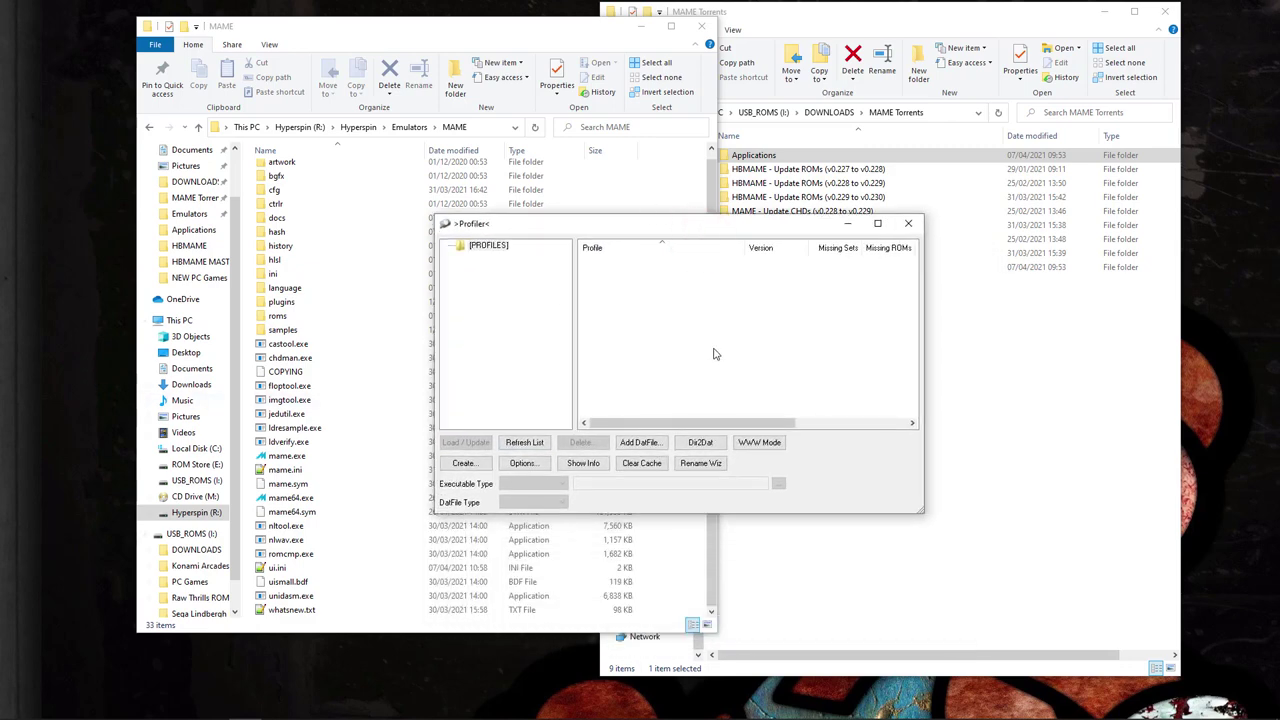
- Close the Profiler, reposition the main clrmamepro window and reopen the Profiler from it
left_click(907, 223)
left_click_drag(757, 174, 668, 285)
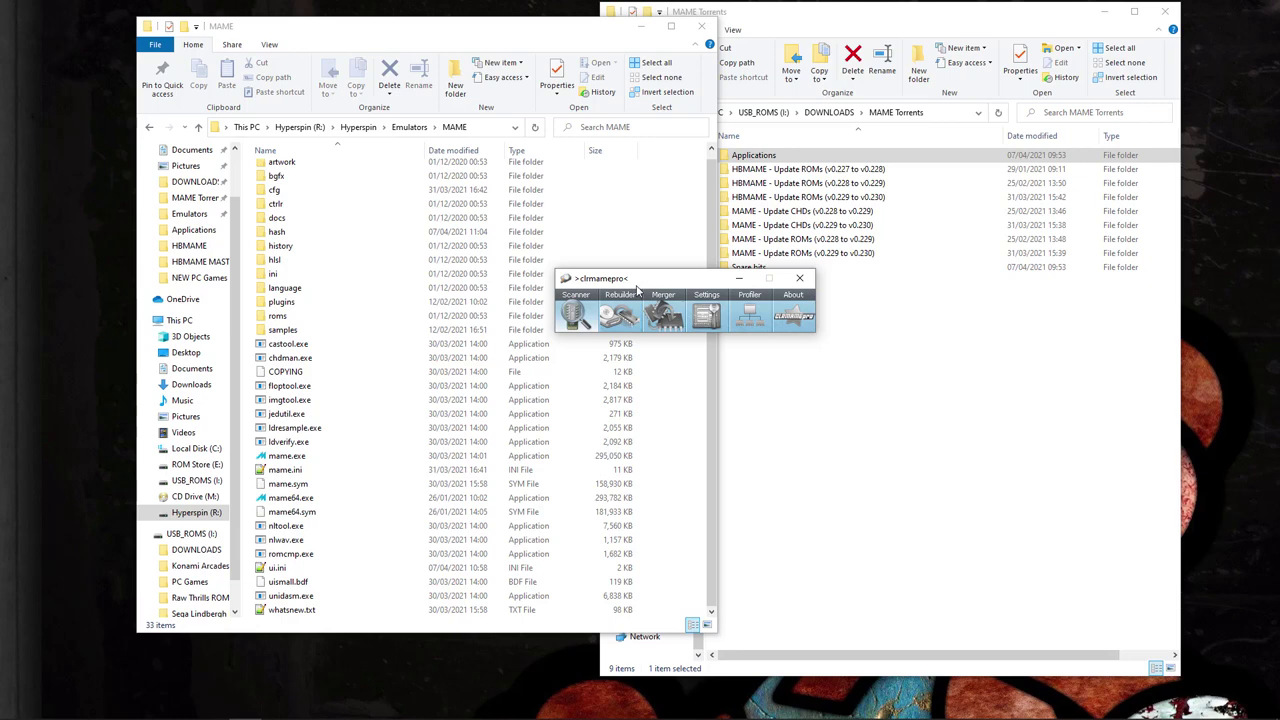
left_click(748, 317)
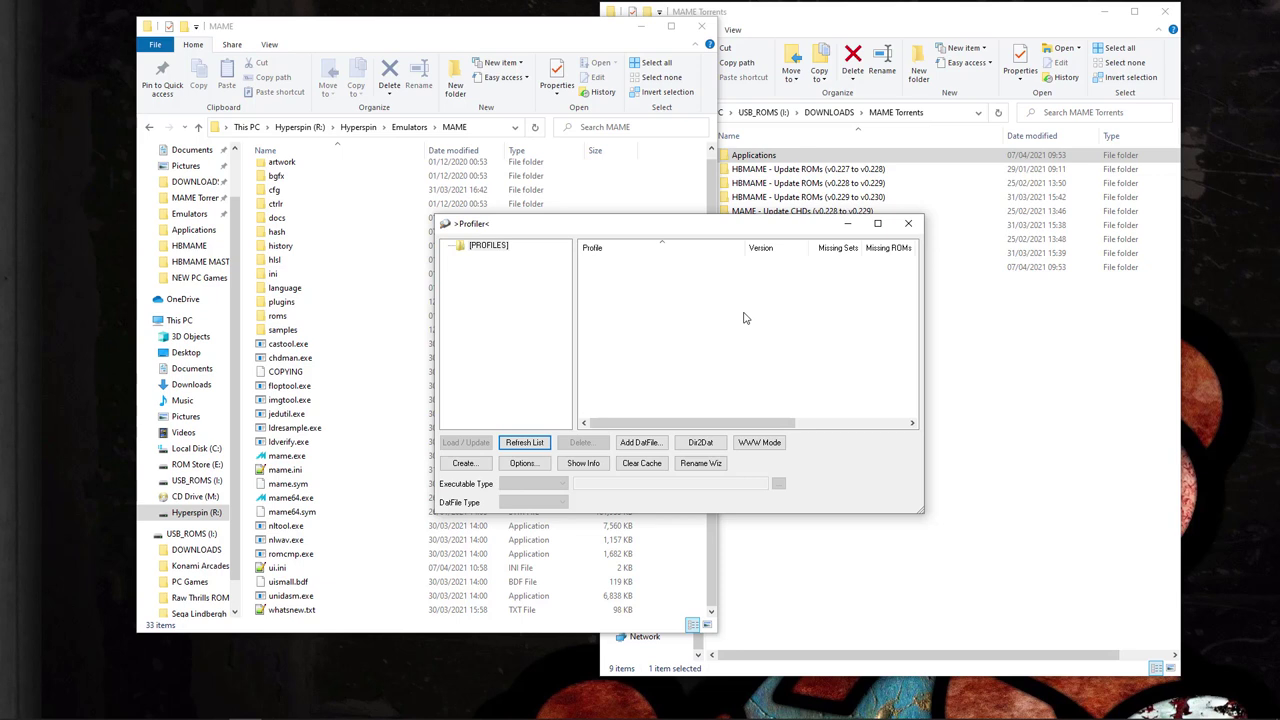
left_click(613, 338)
left_click(641, 336)
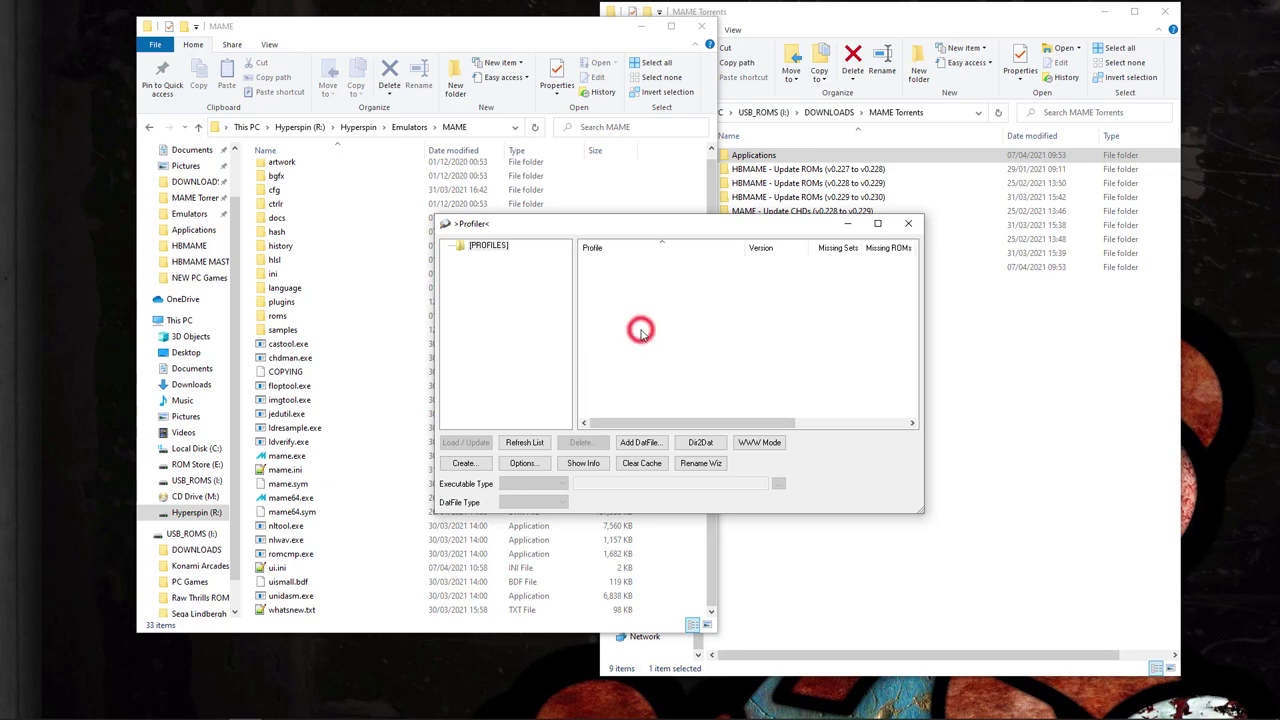
- Start a profile created directly from an emulator and choose mame.exe in R:\Hyperspin\Emulators\MAME as its executable
left_click(465, 464)
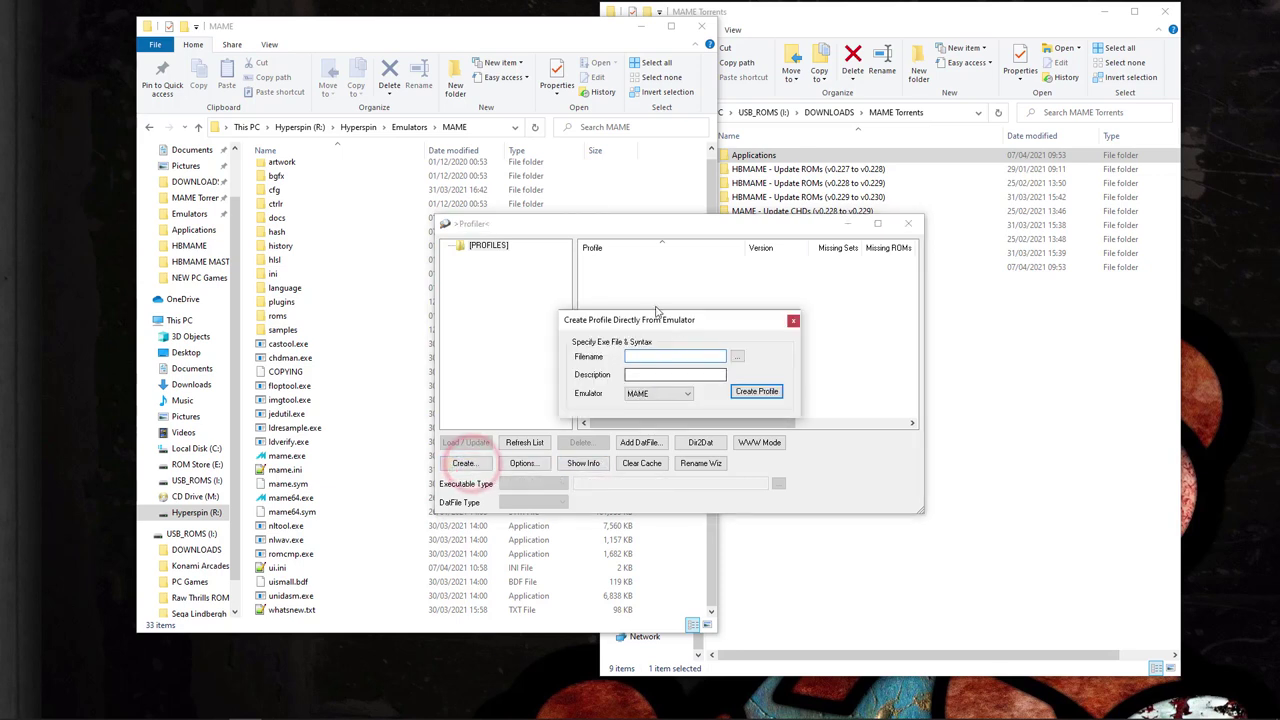
left_click_drag(657, 320, 620, 295)
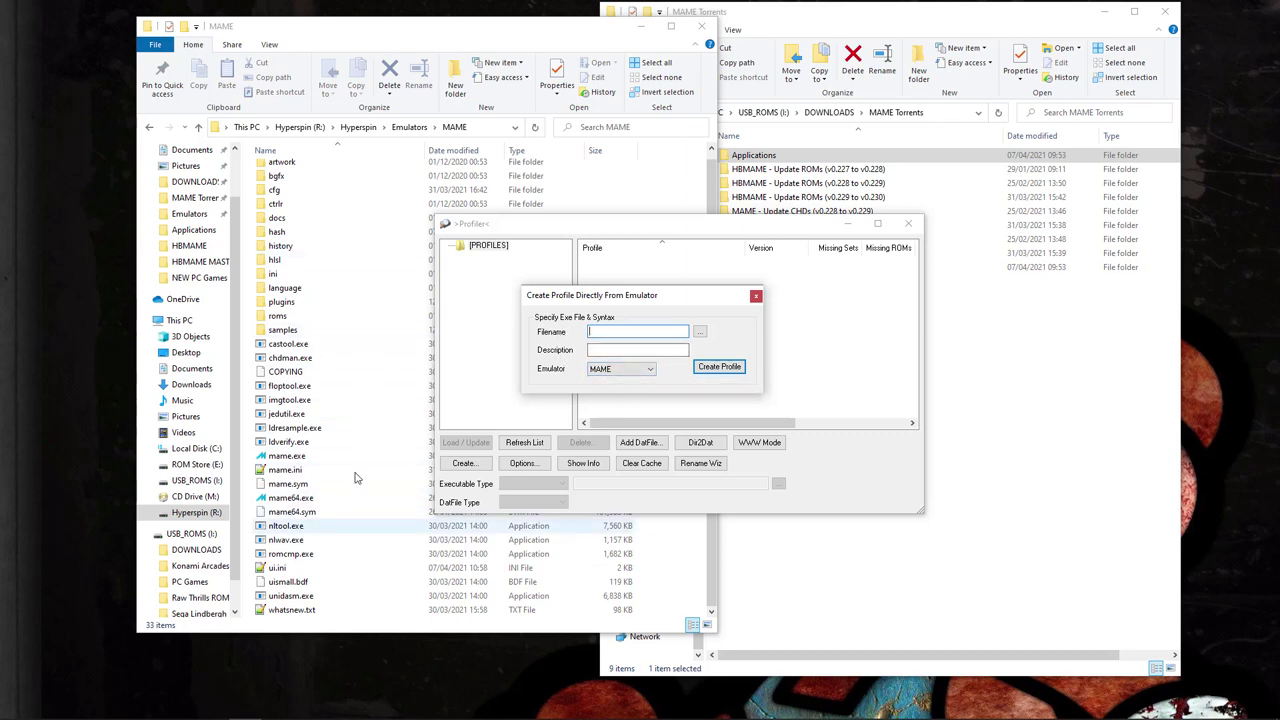
left_click(485, 127)
key("ctrl+c")
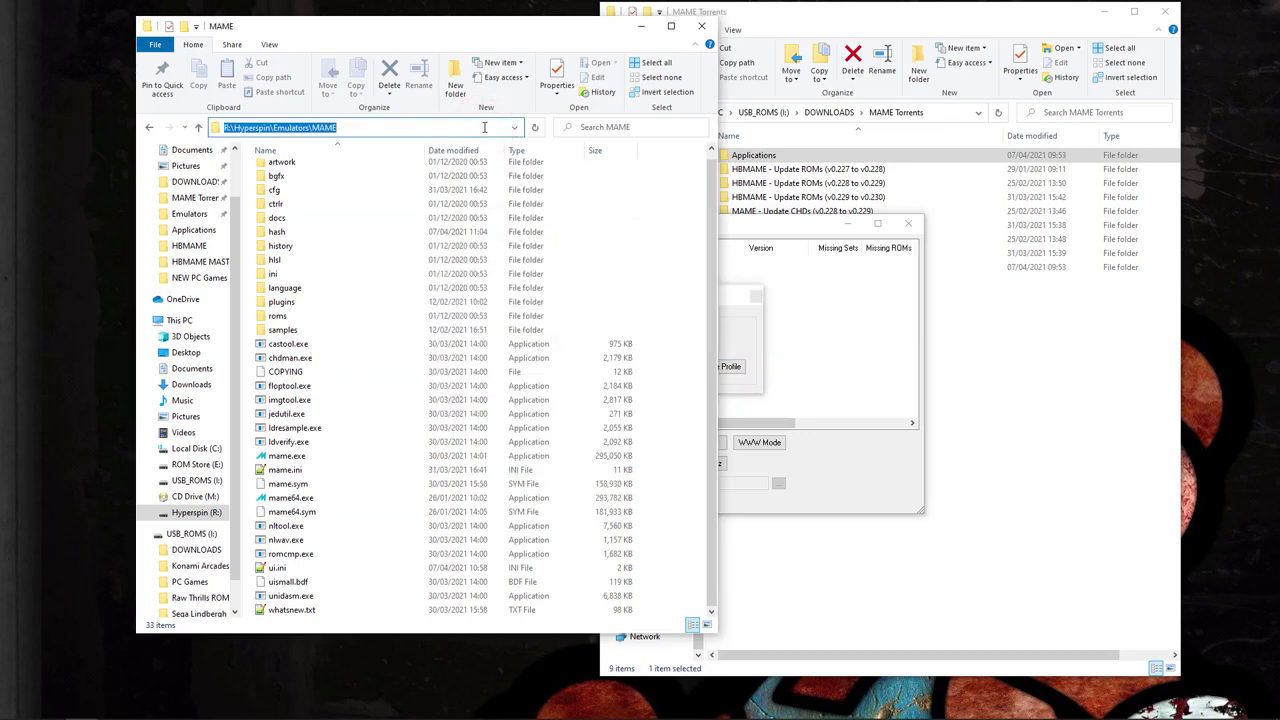
left_click(729, 318)
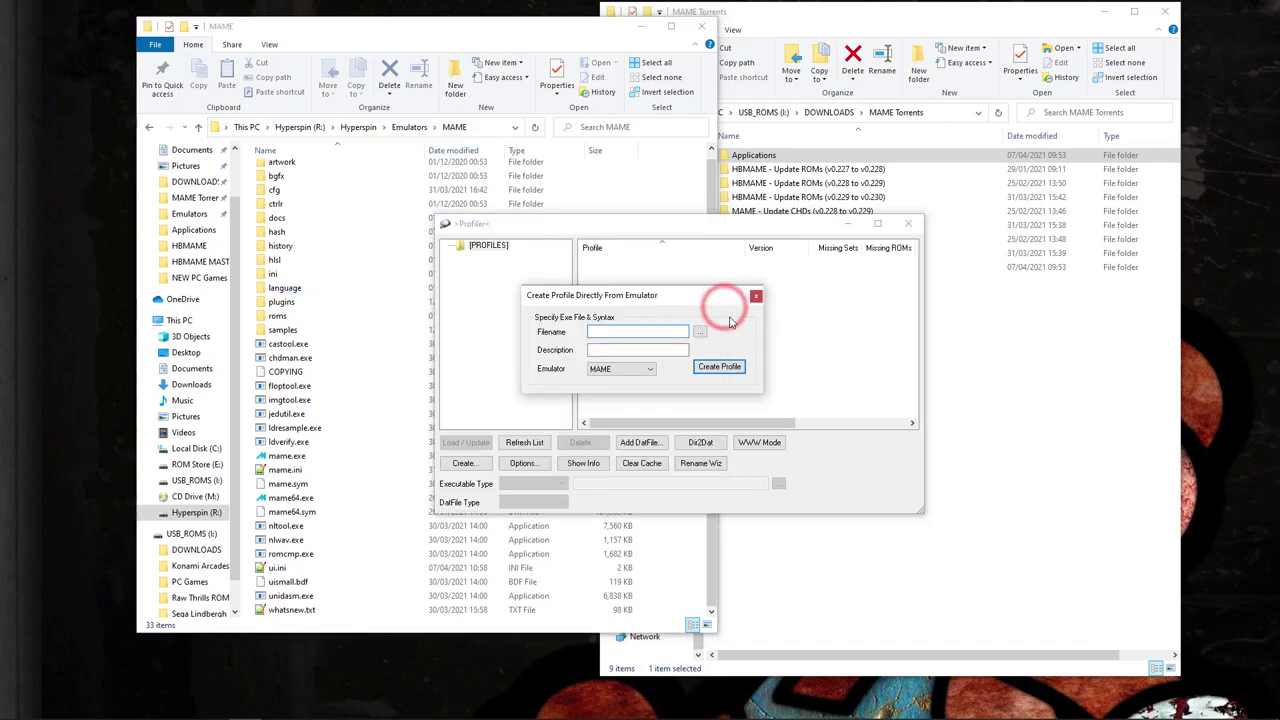
left_click(699, 332)
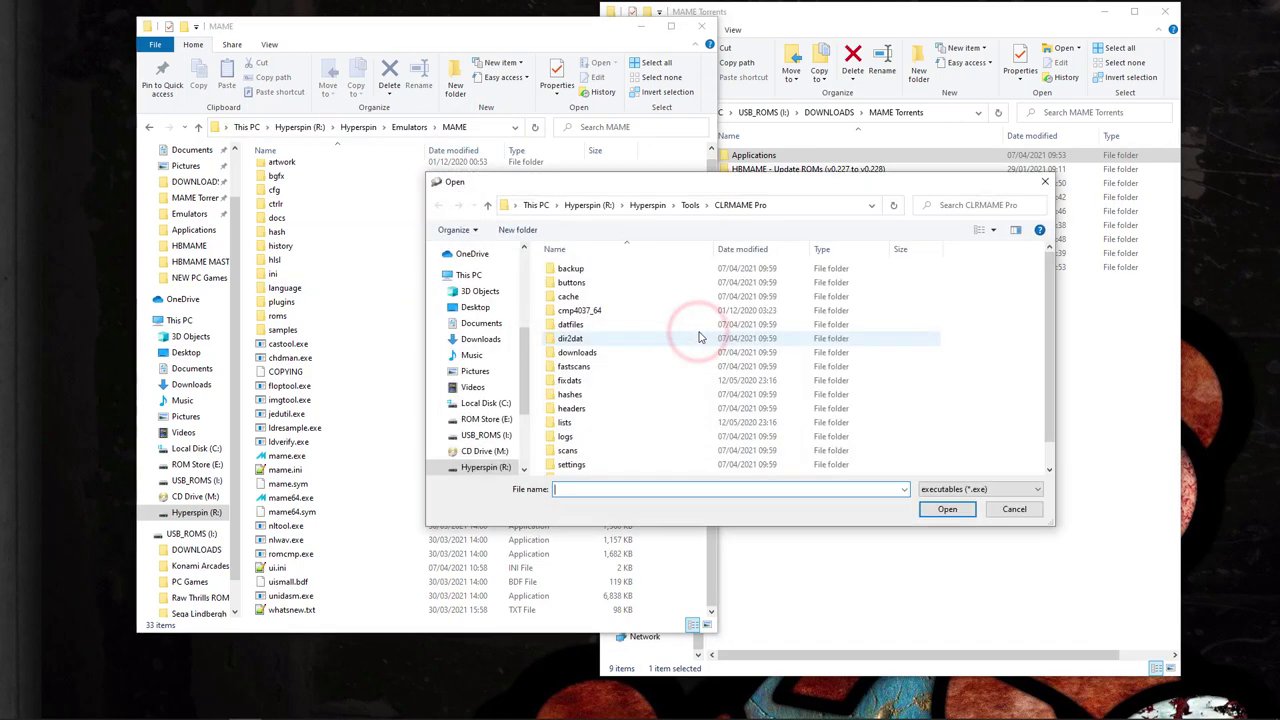
left_click(810, 206)
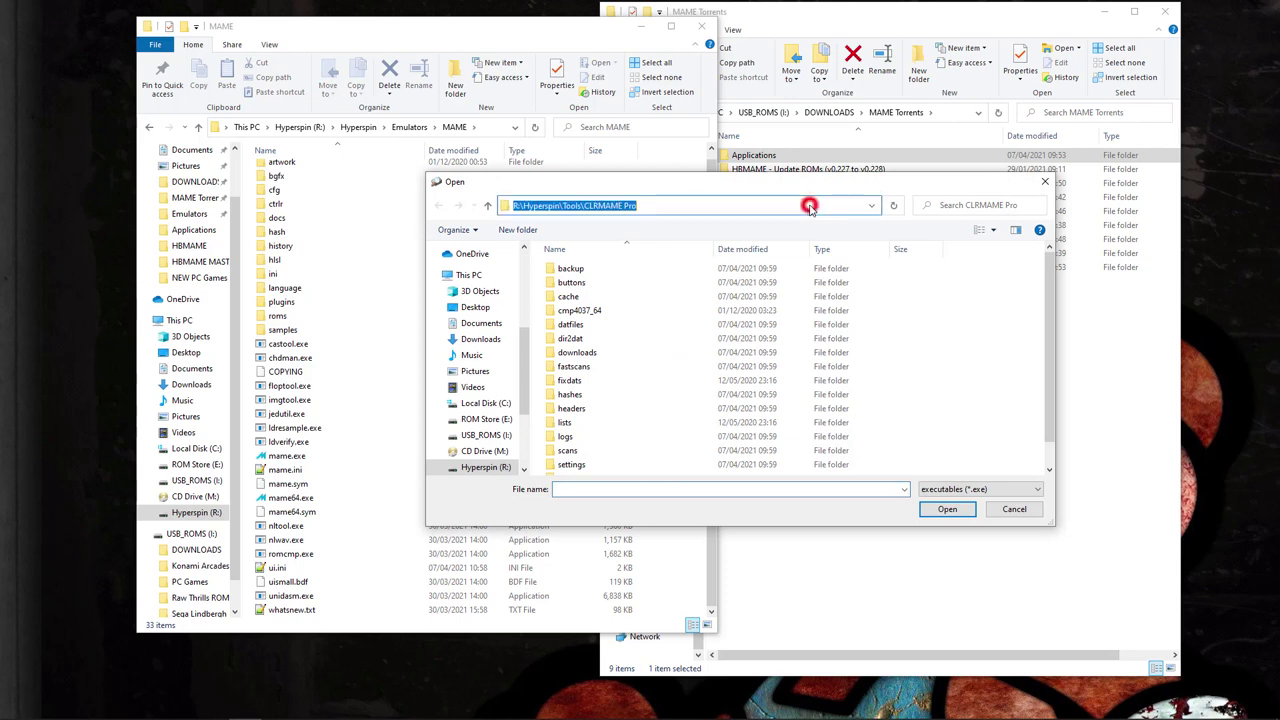
key("ctrl+v")
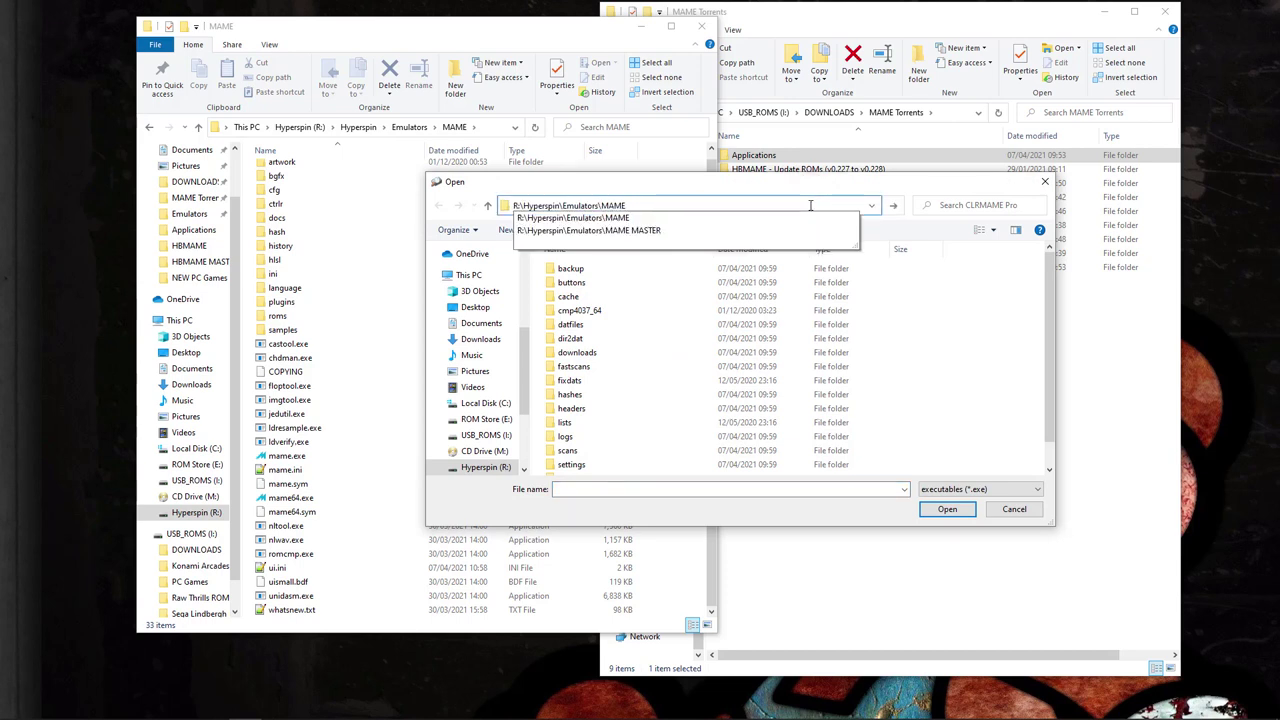
key("Return")
scroll(640, 420, "down", 5)
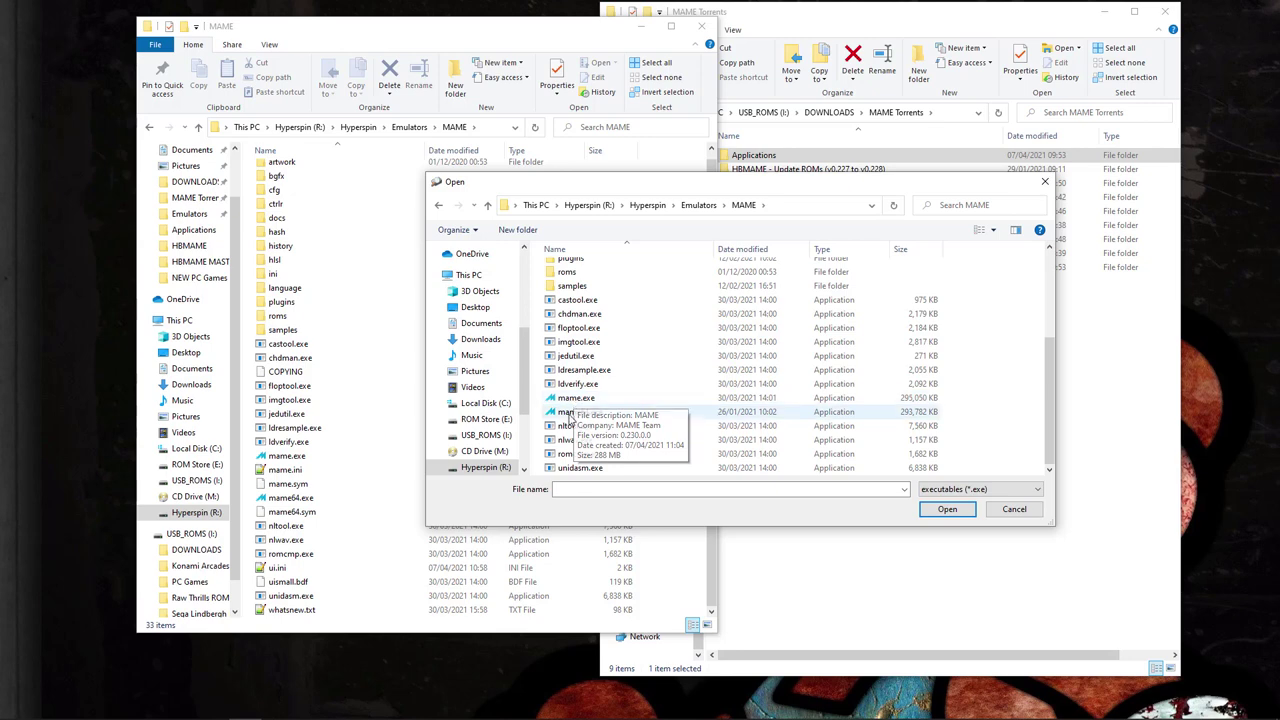
double_click(575, 400)
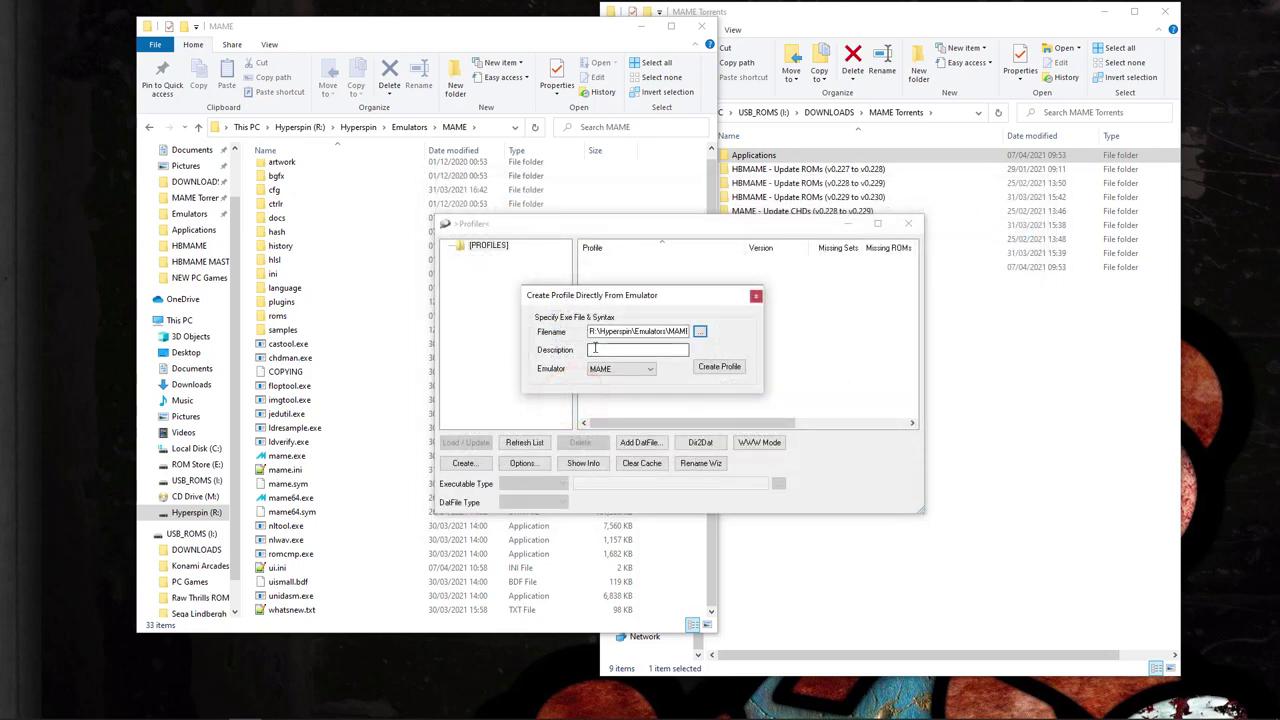
- Describe the profile as "MAME Update 228 to 230" and create it in the [PROFILES] folder with MAME as the emulator
left_click(598, 350)
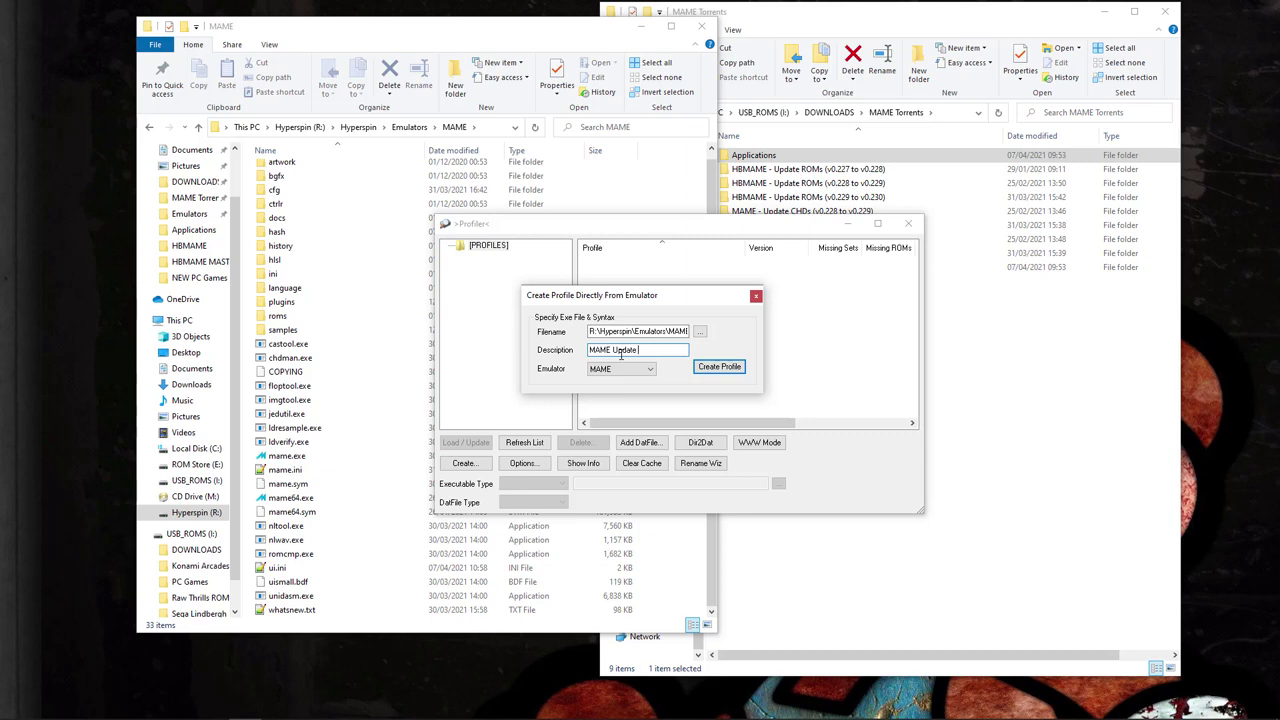
type("228 to 230")
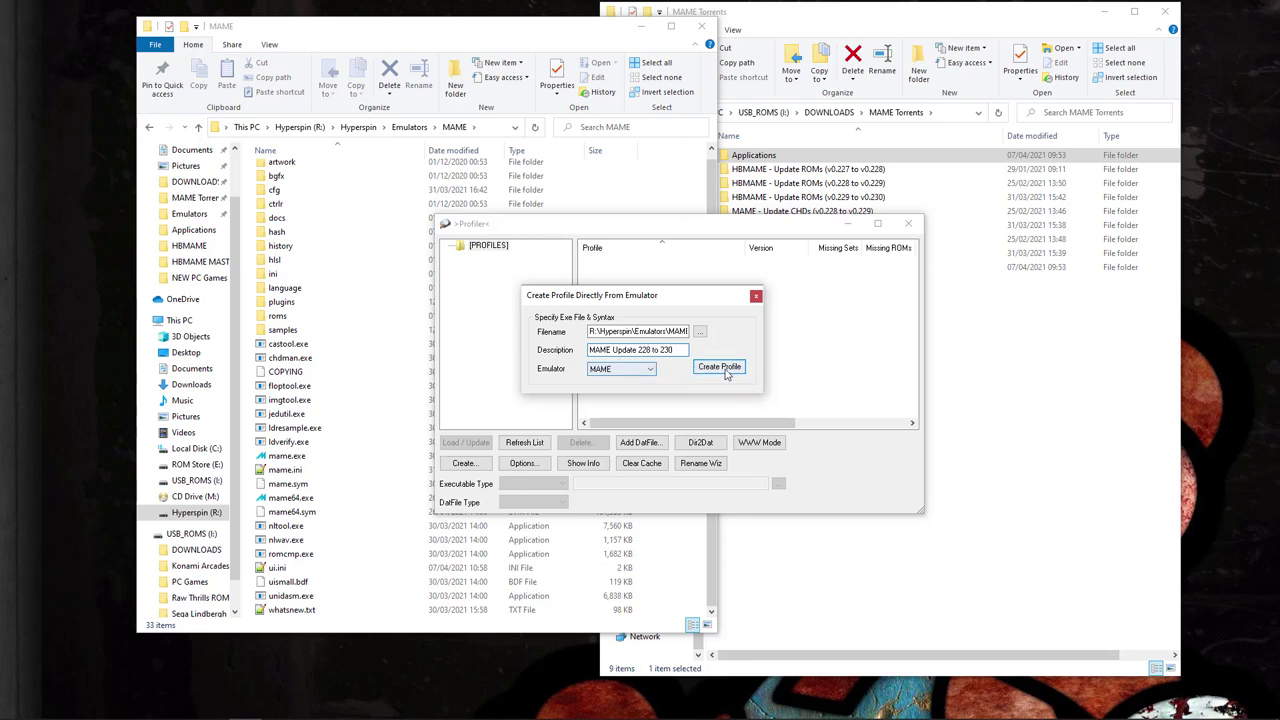
left_click(722, 367)
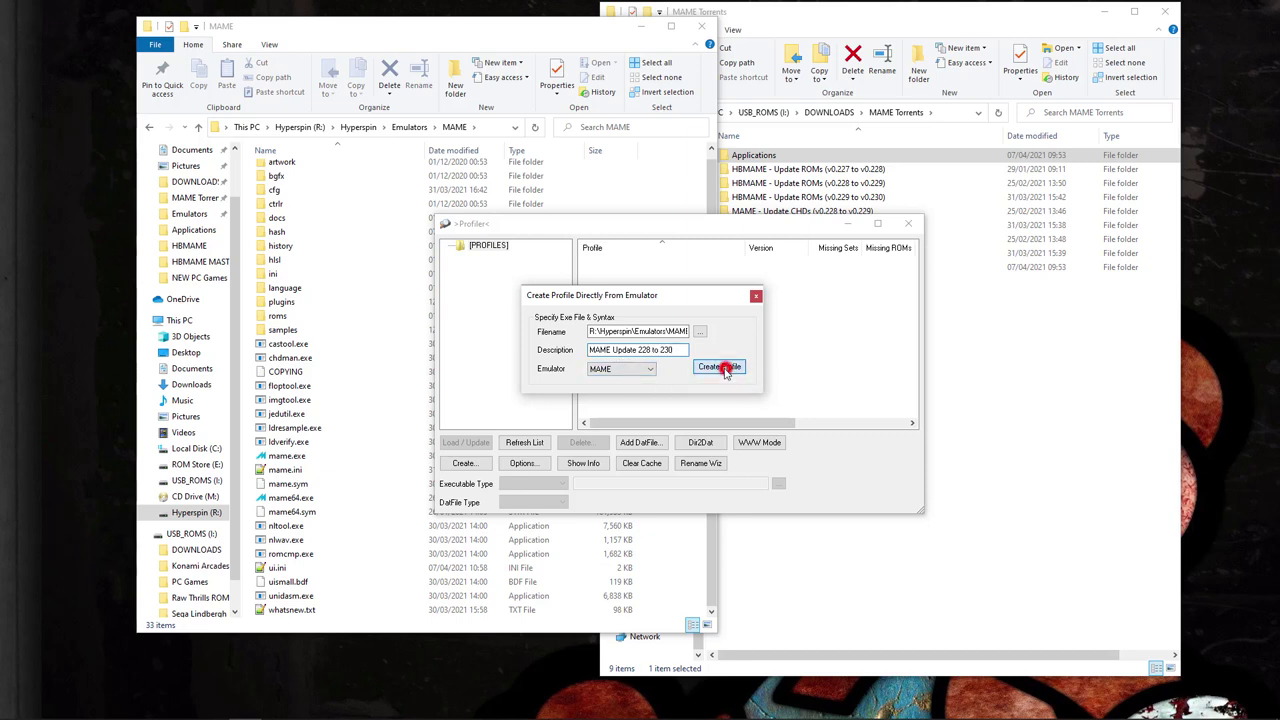
left_click(724, 367)
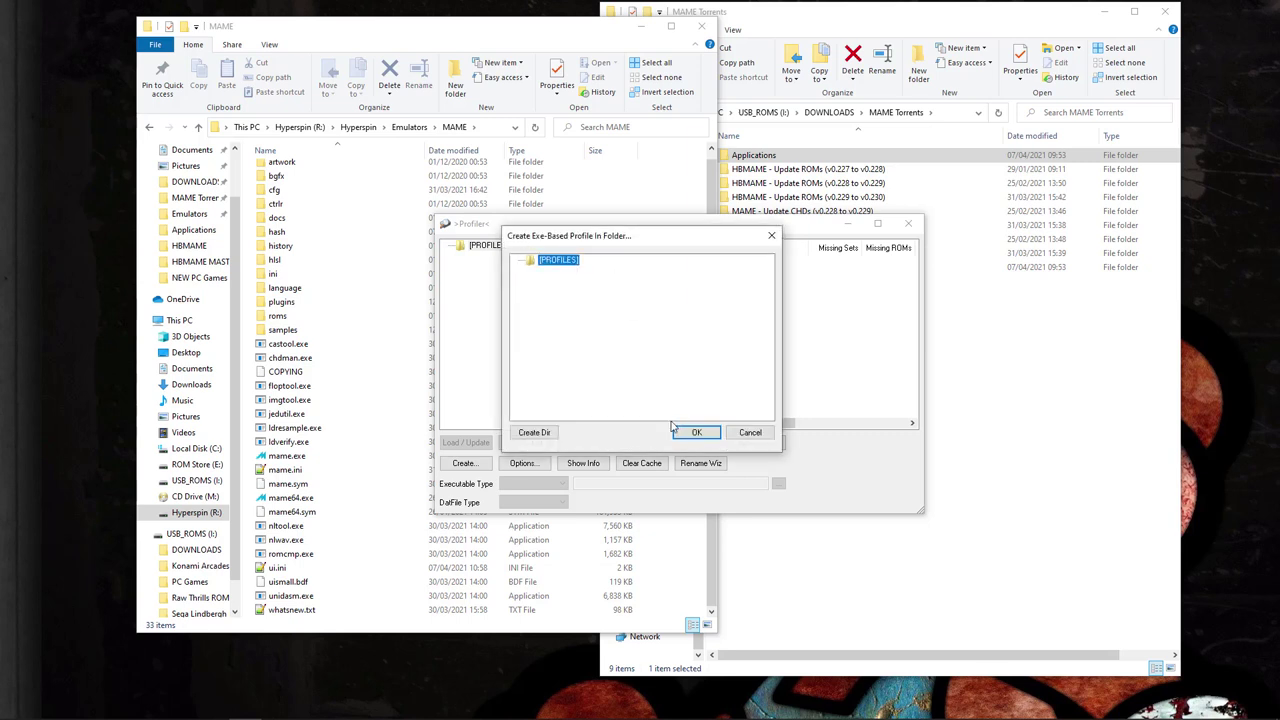
left_click(699, 432)
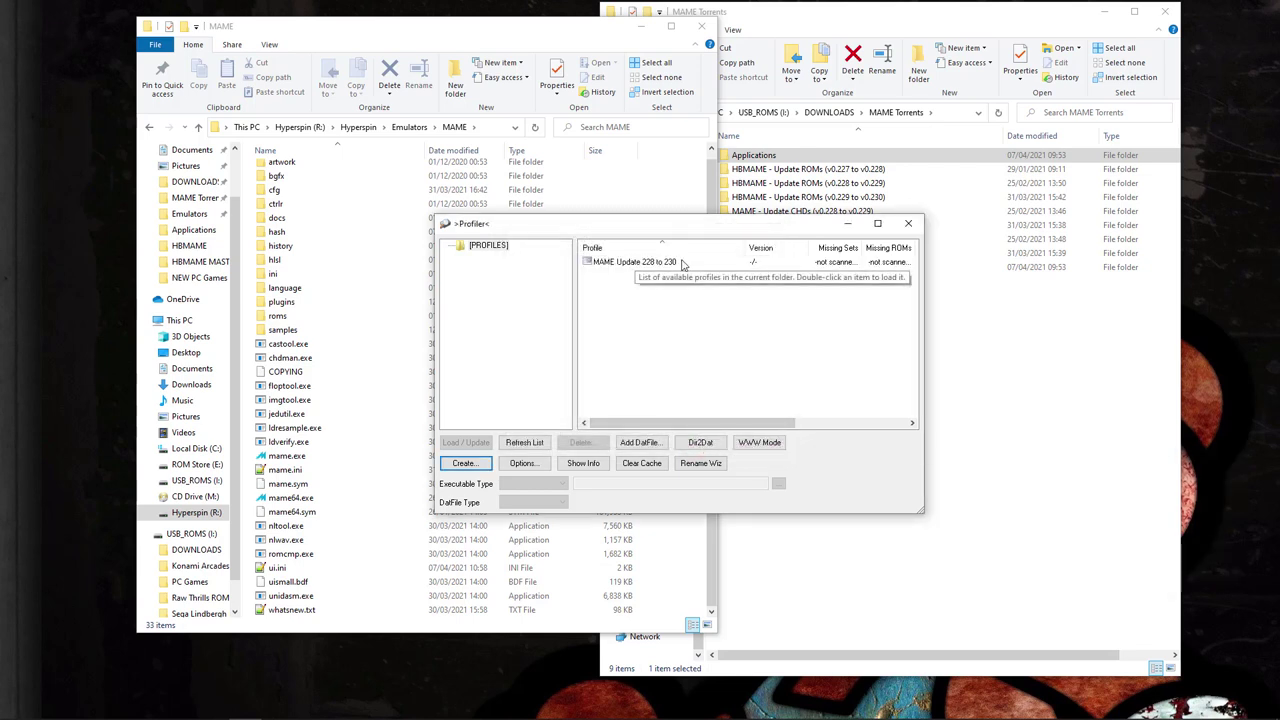
- Load the MAME Update 228 to 230 profile and approve the required database update from mame.exe
left_click(620, 262)
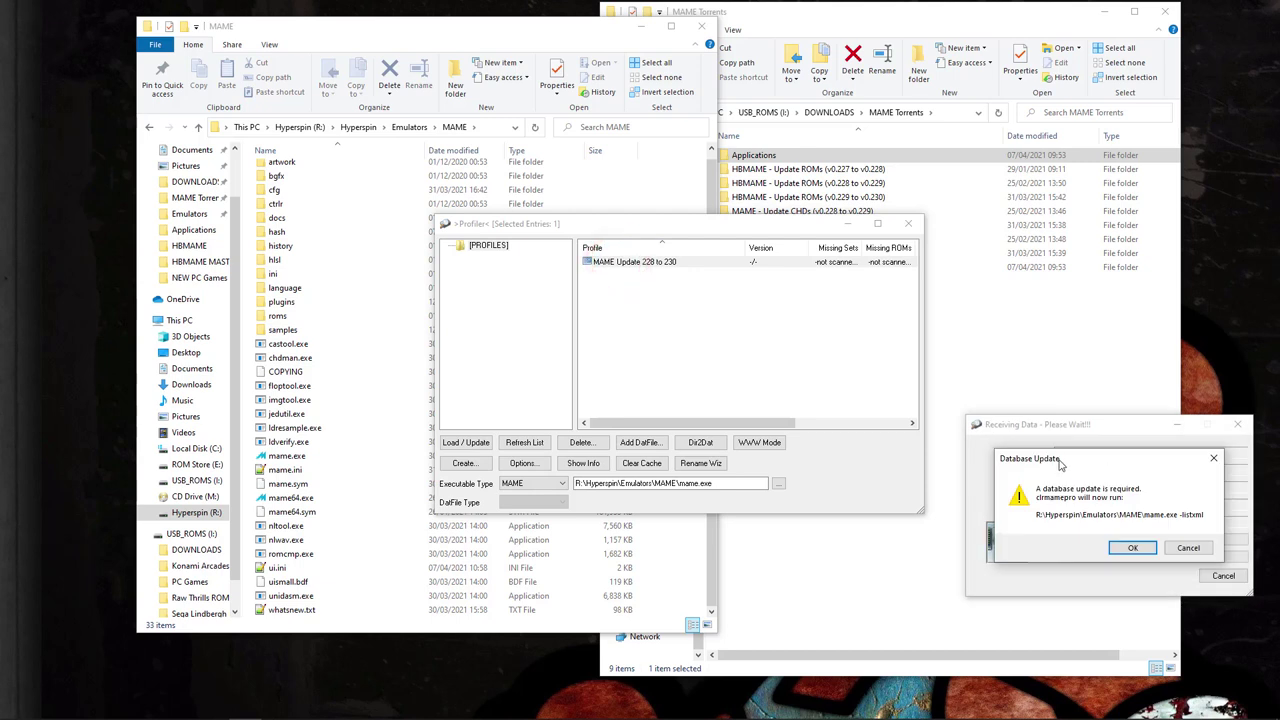
left_click(1055, 461)
left_click(1131, 548)
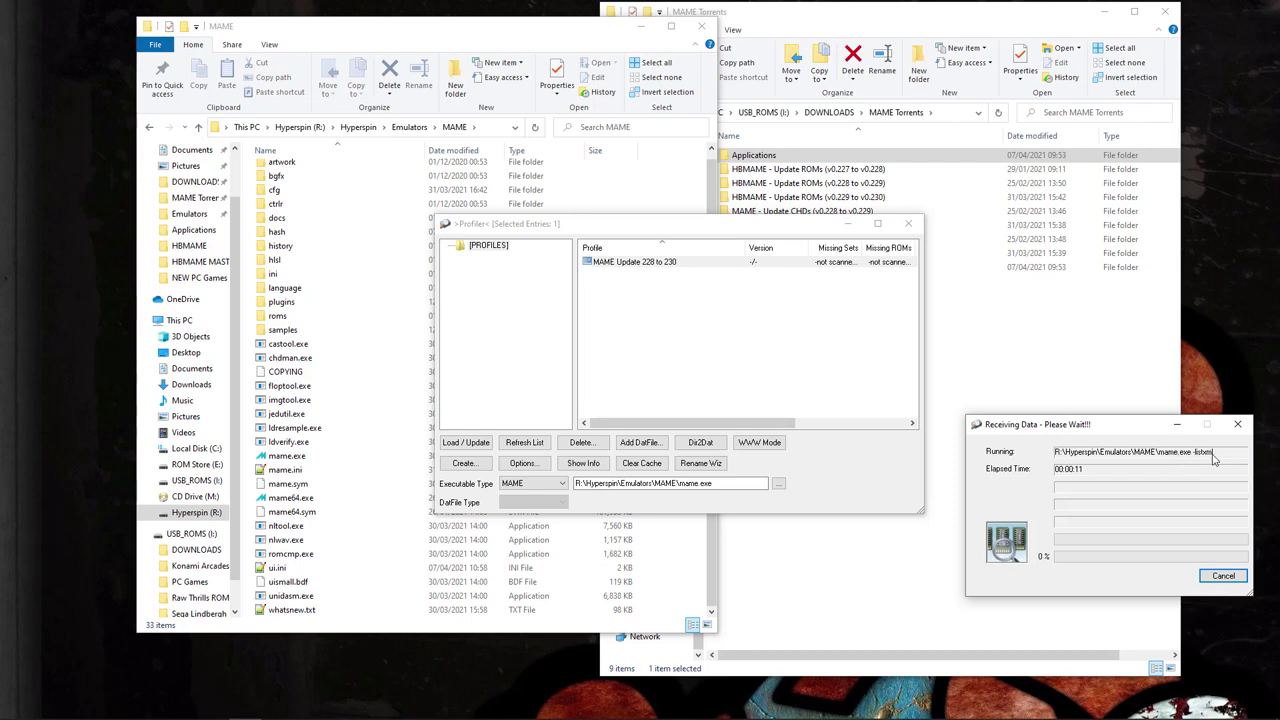
- Delete the outdated mame64.exe from the MAME emulator folder
left_click(292, 456)
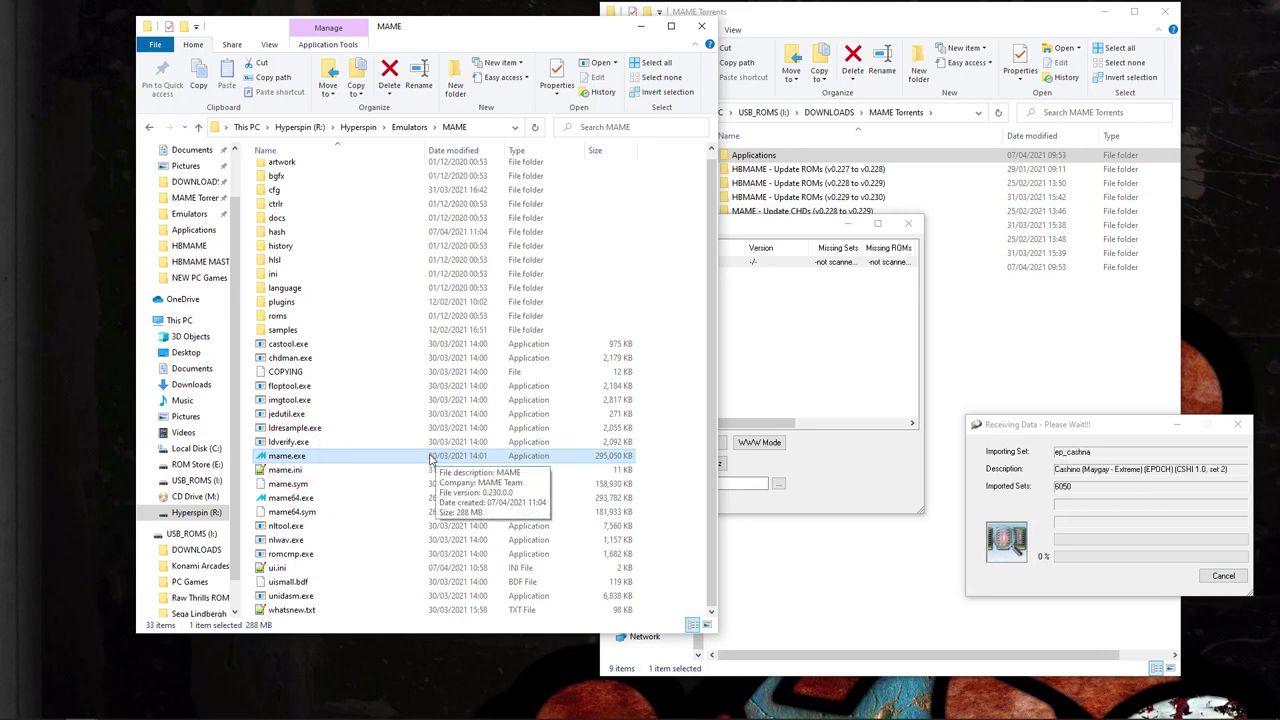
right_click(346, 498)
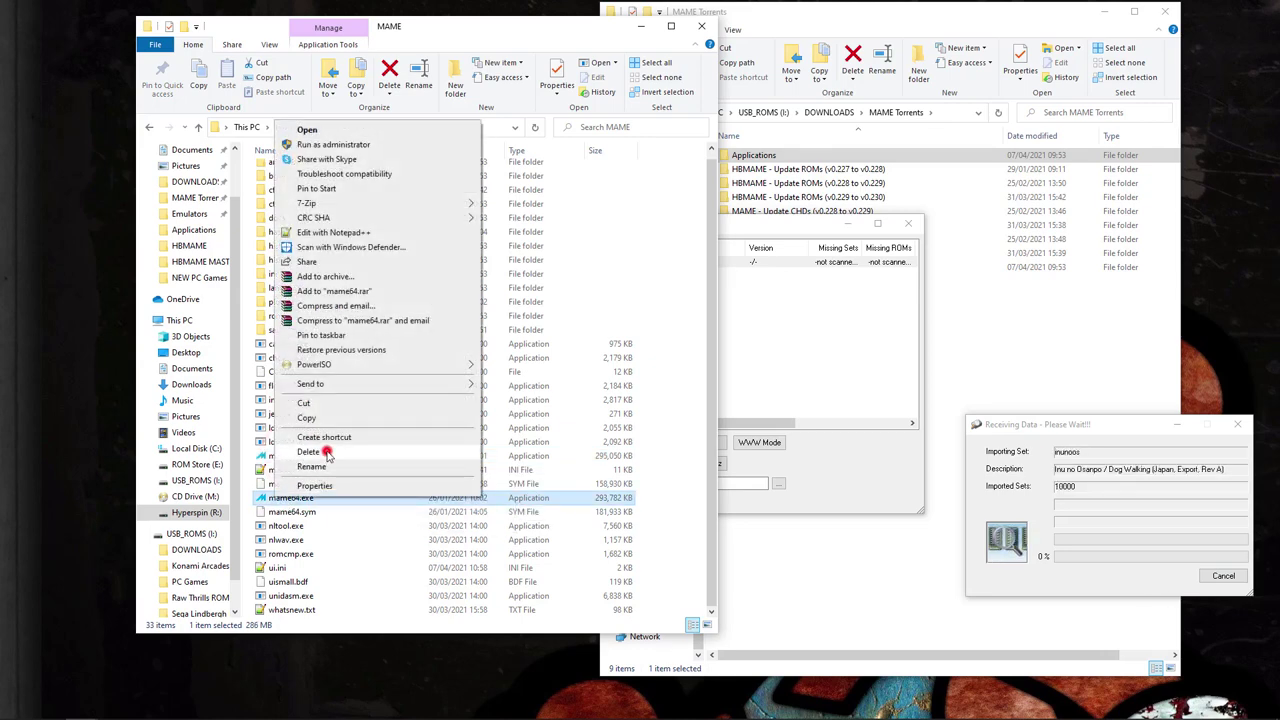
left_click(327, 451)
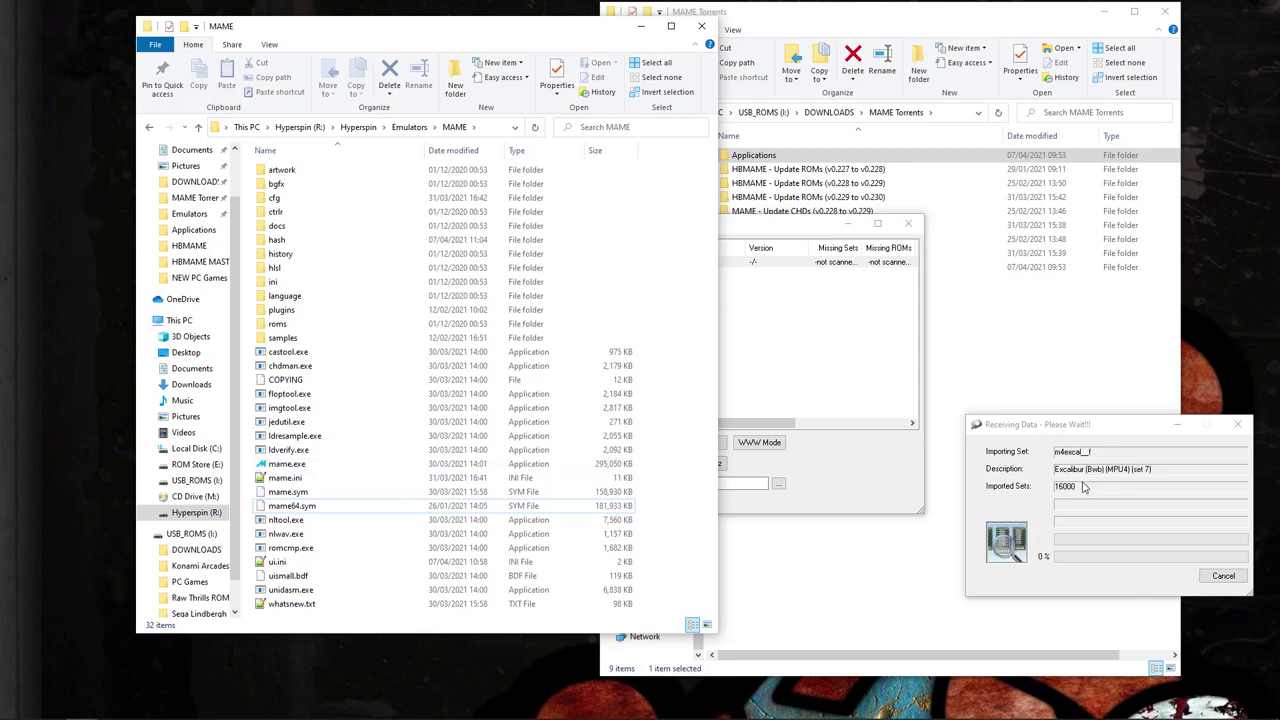
- Return to the profile's data import and decline importing the SoftwareLists
left_click(1080, 425)
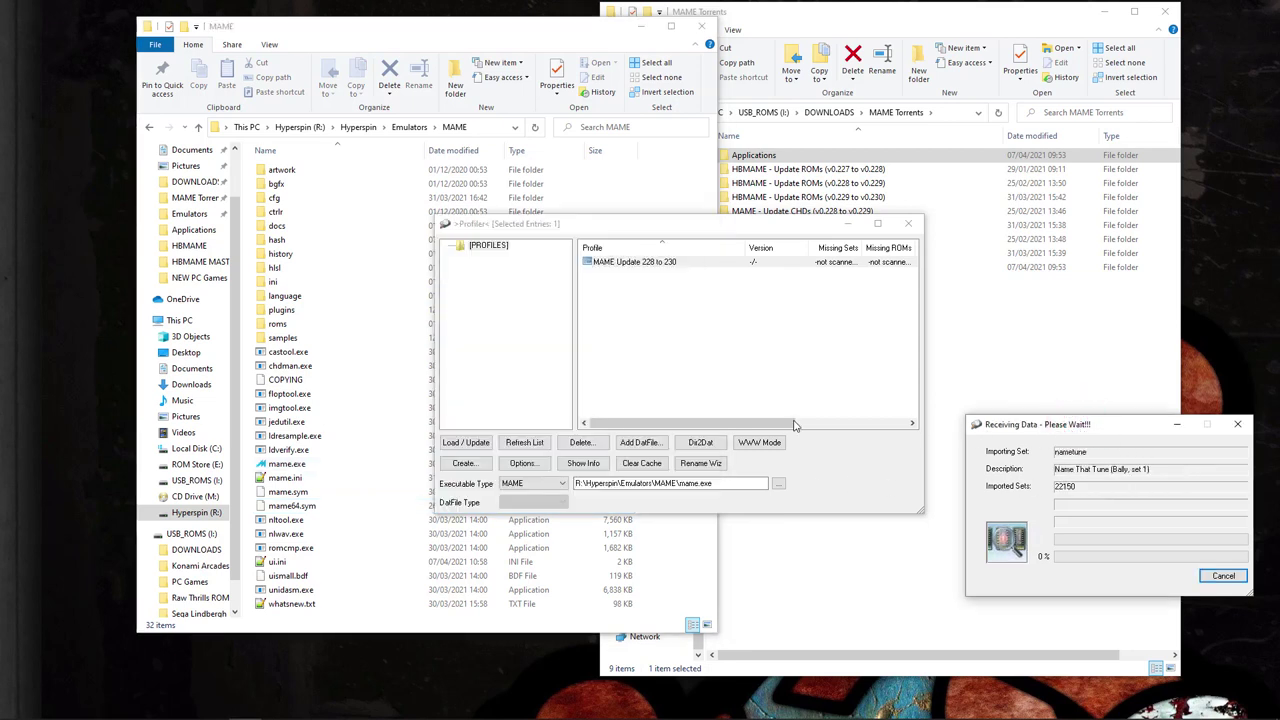
left_click(286, 464)
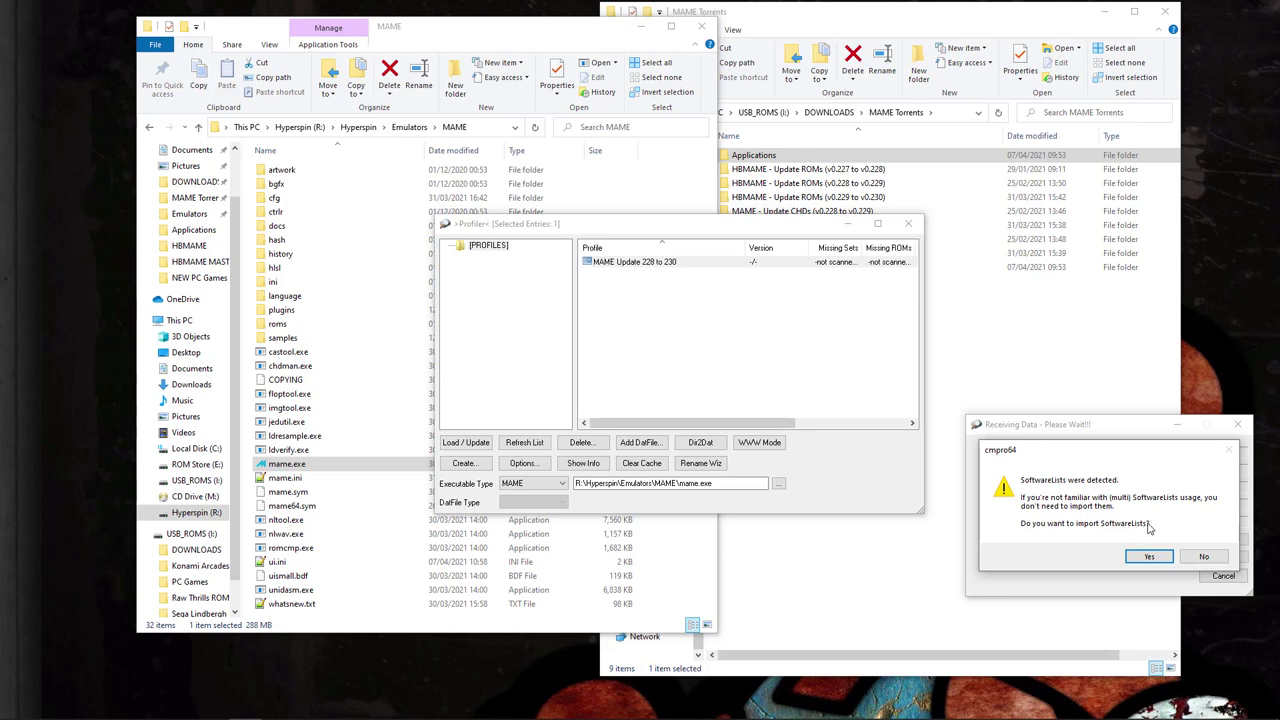
left_click(1206, 557)
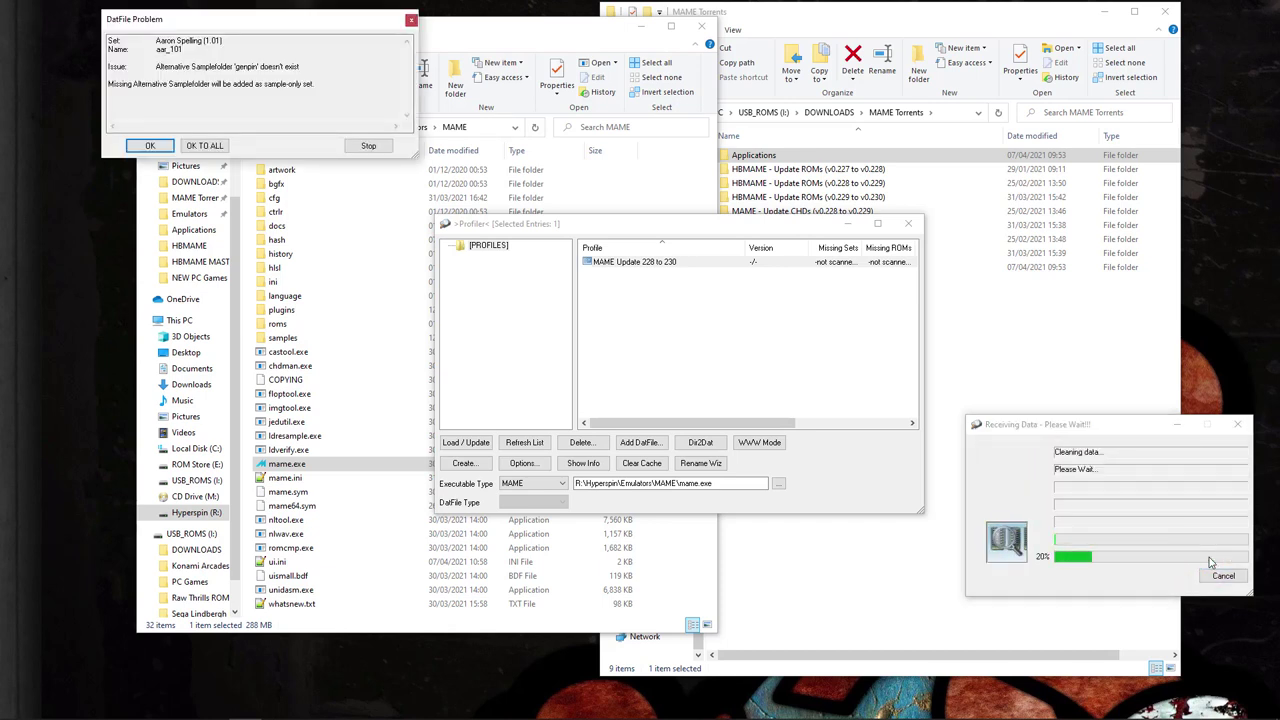
- Move the DatFile Problem dialog clear and accept the missing and useless alternative sample folder issues for all sets
left_click(256, 20)
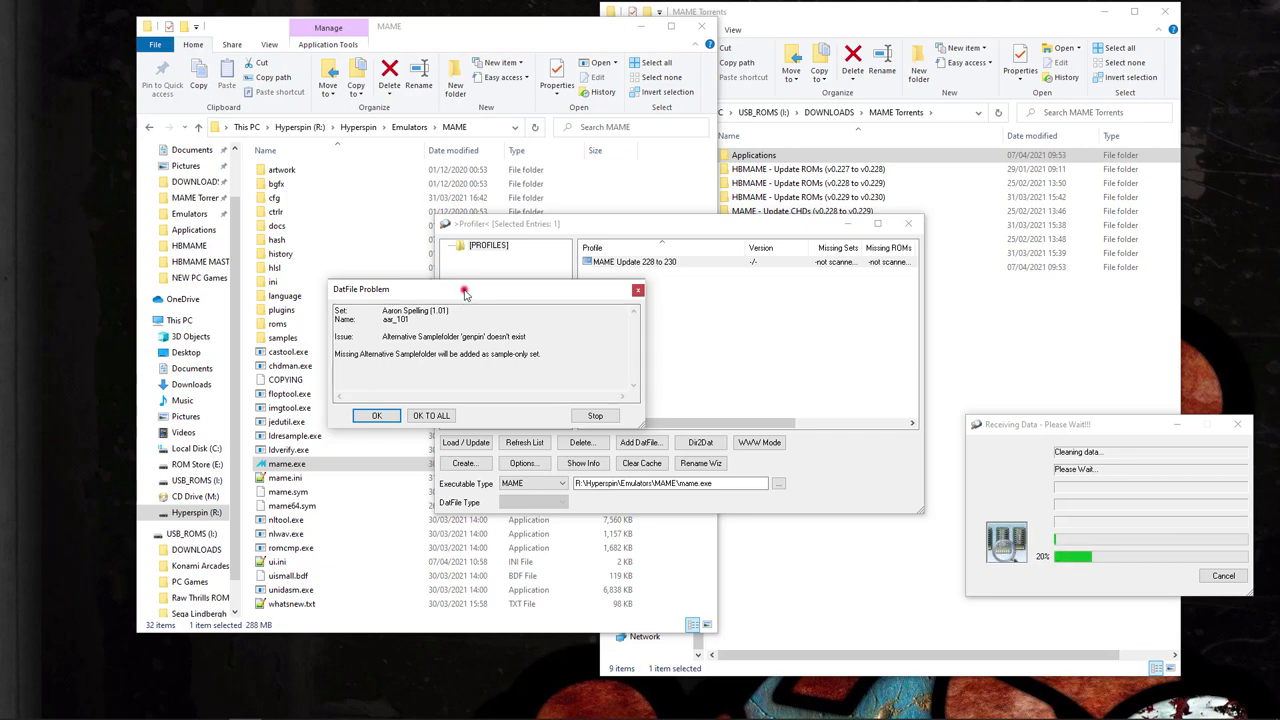
left_click_drag(465, 291, 409, 177)
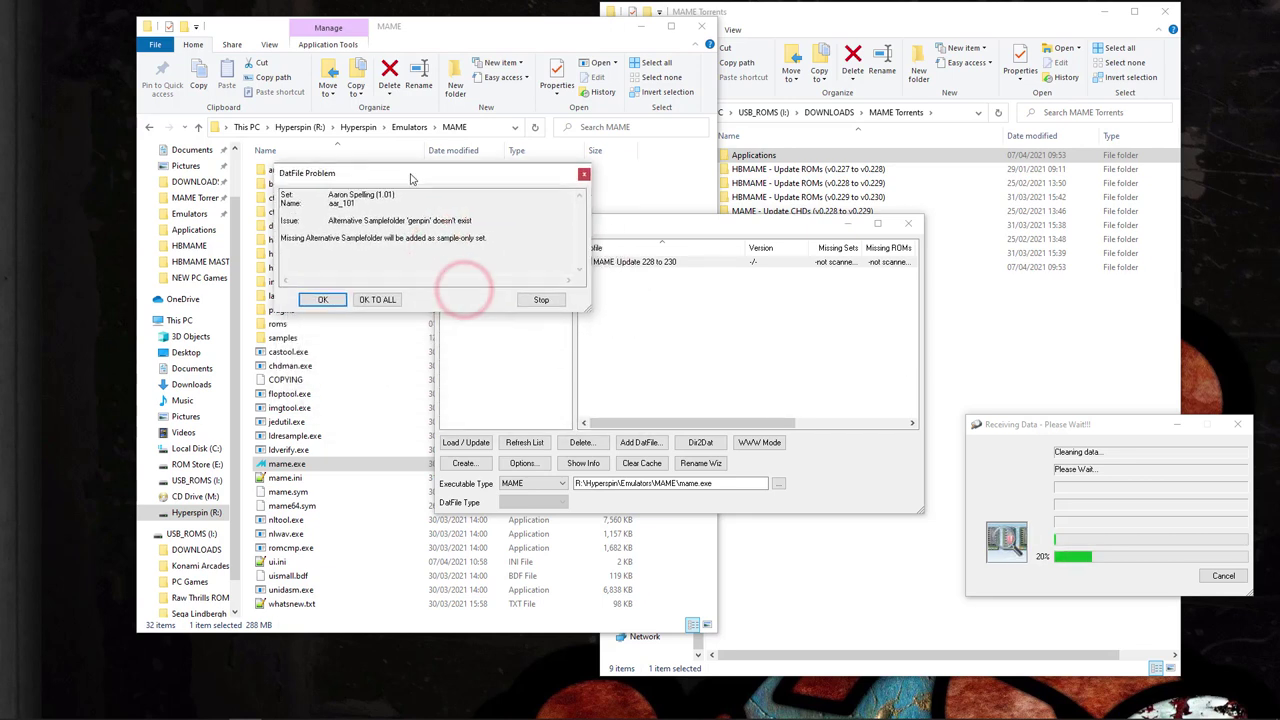
left_click(378, 300)
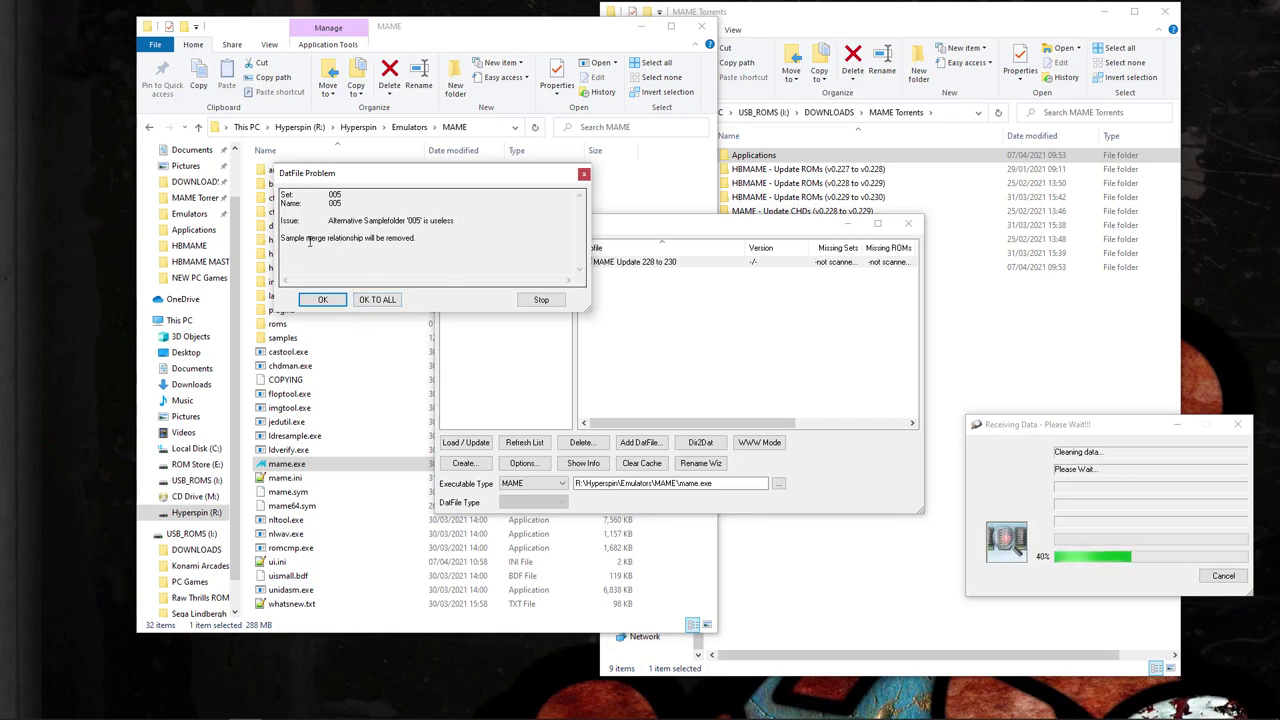
left_click(378, 301)
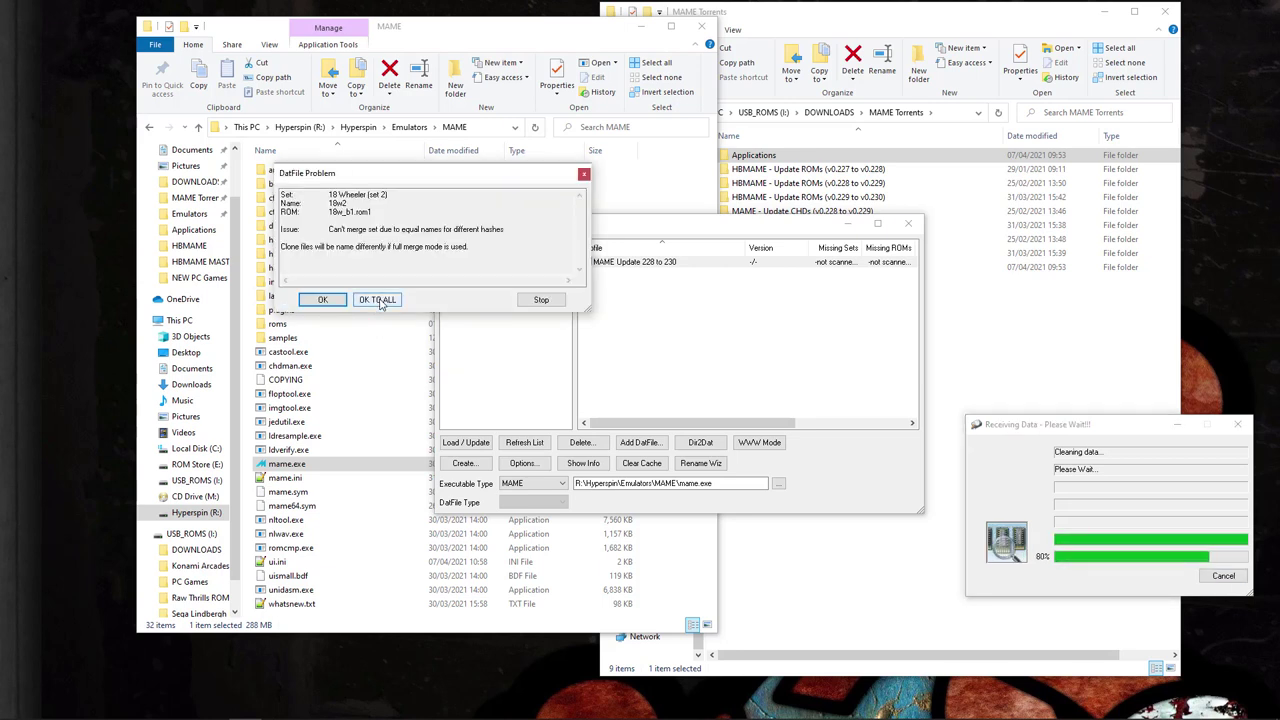
- Accept the equal-name merge issue for all sets and set the scanner to prefer non-merged sets
left_click(378, 300)
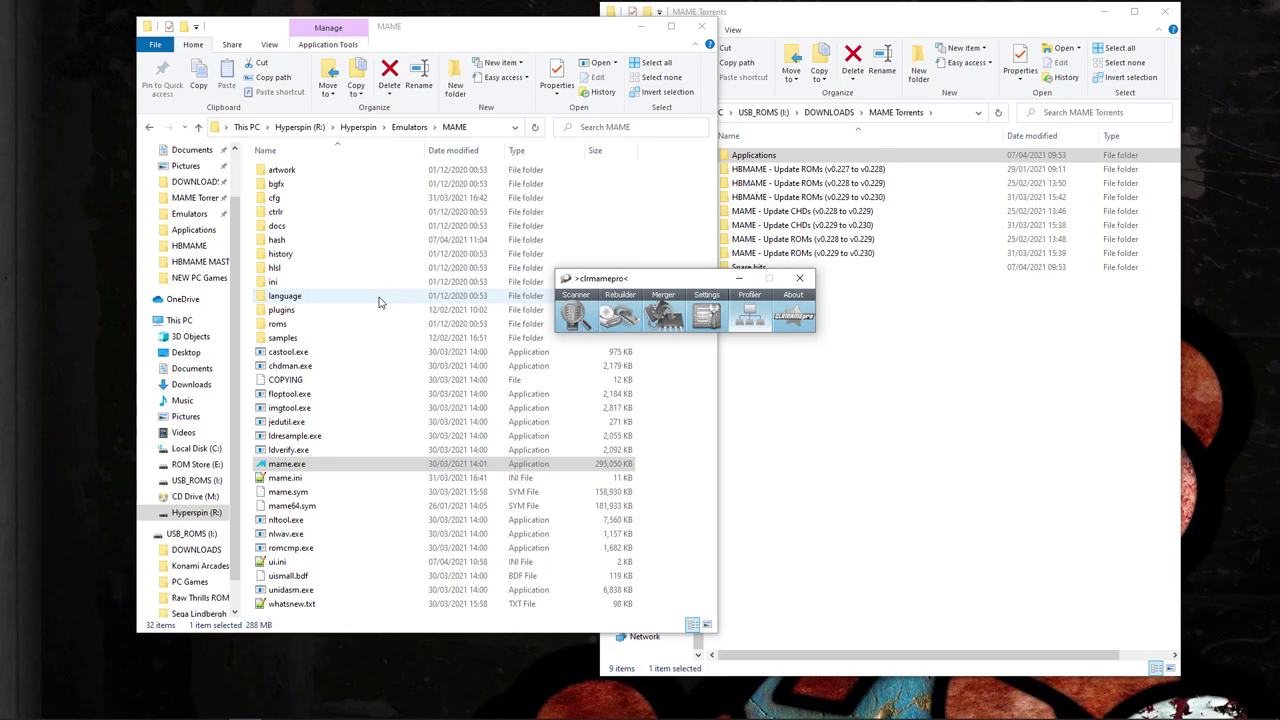
left_click(575, 314)
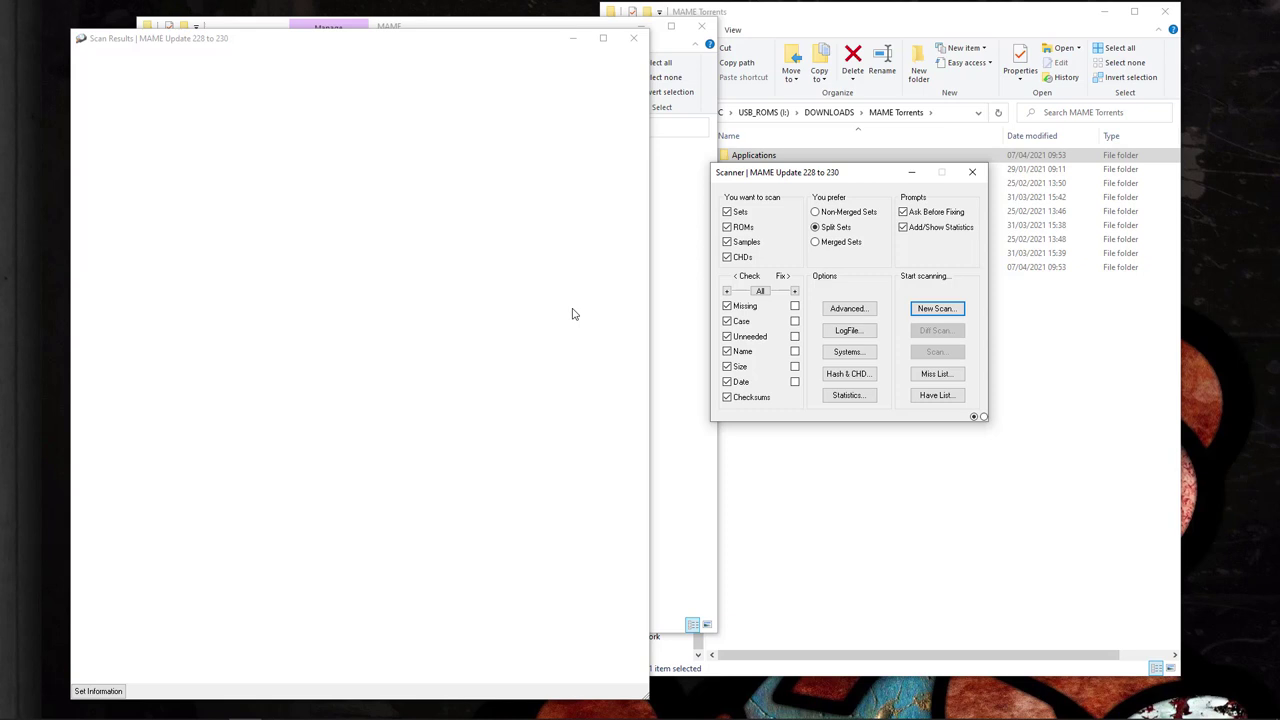
left_click_drag(863, 172, 792, 166)
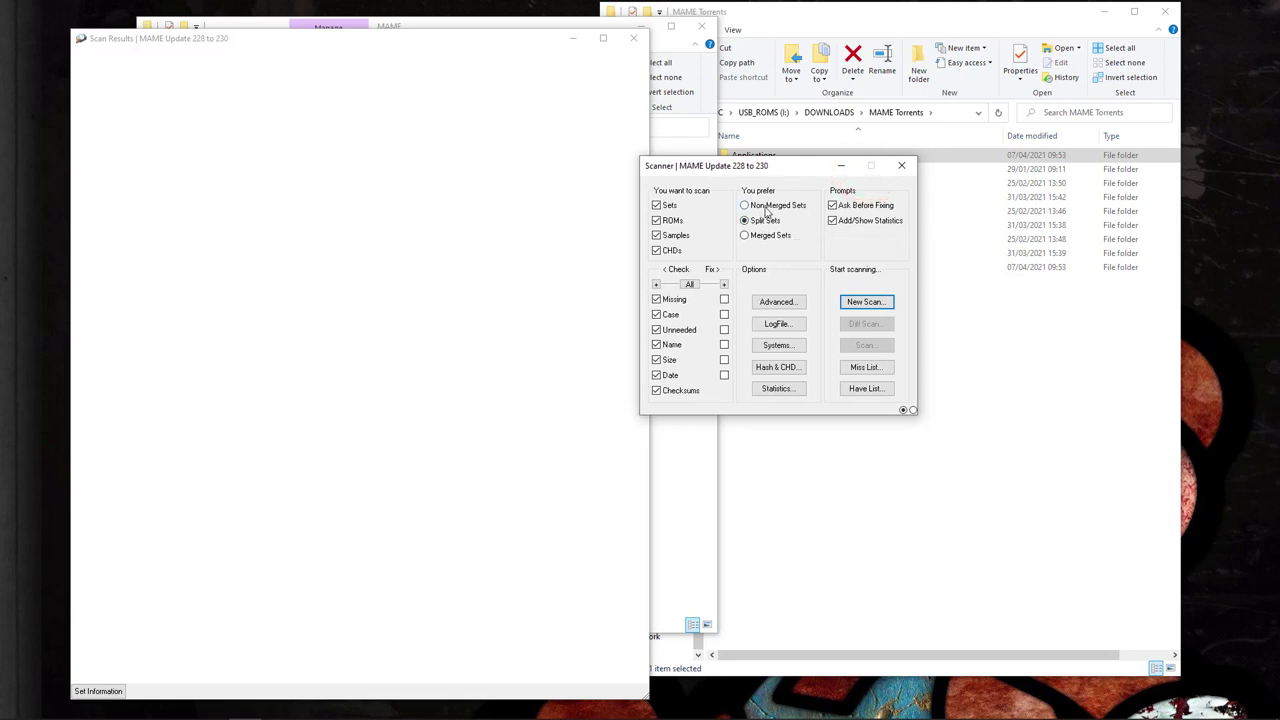
left_click(764, 205)
left_click(901, 165)
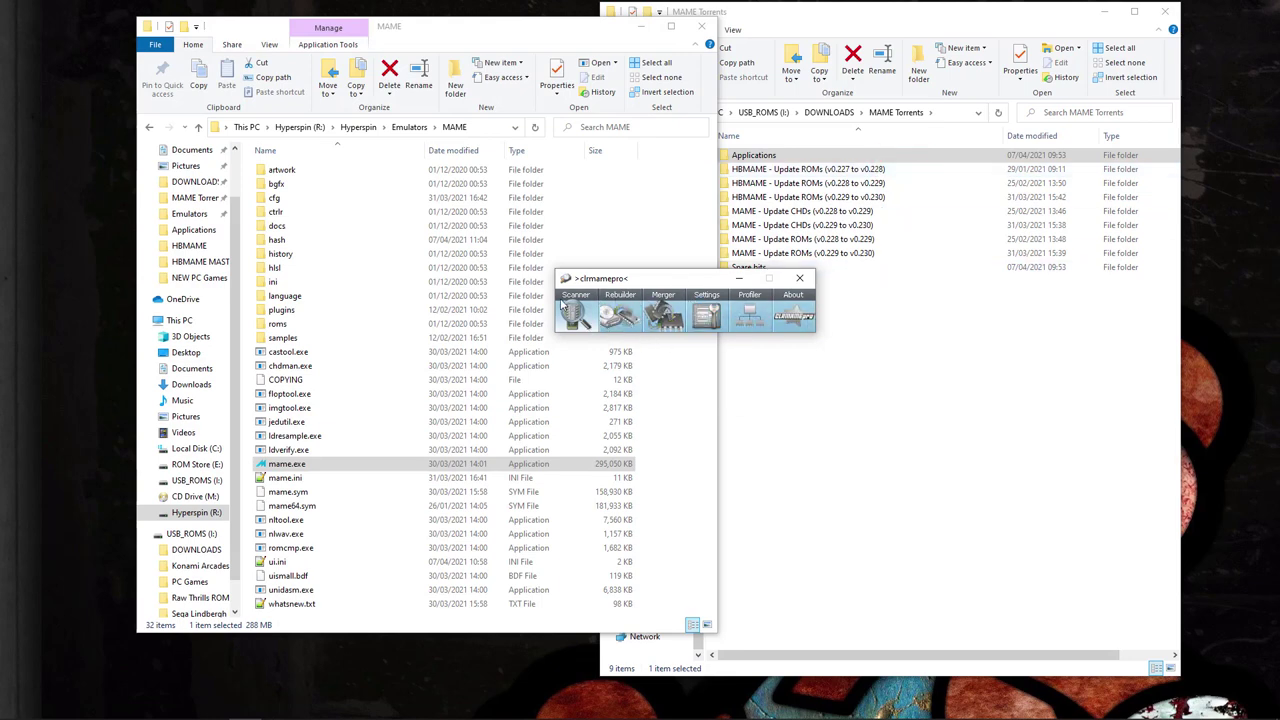
- Add the MAME ROMs folder inside ROMs on the Hyperspin (R:) drive as a ROM path in the profile settings
left_click(707, 318)
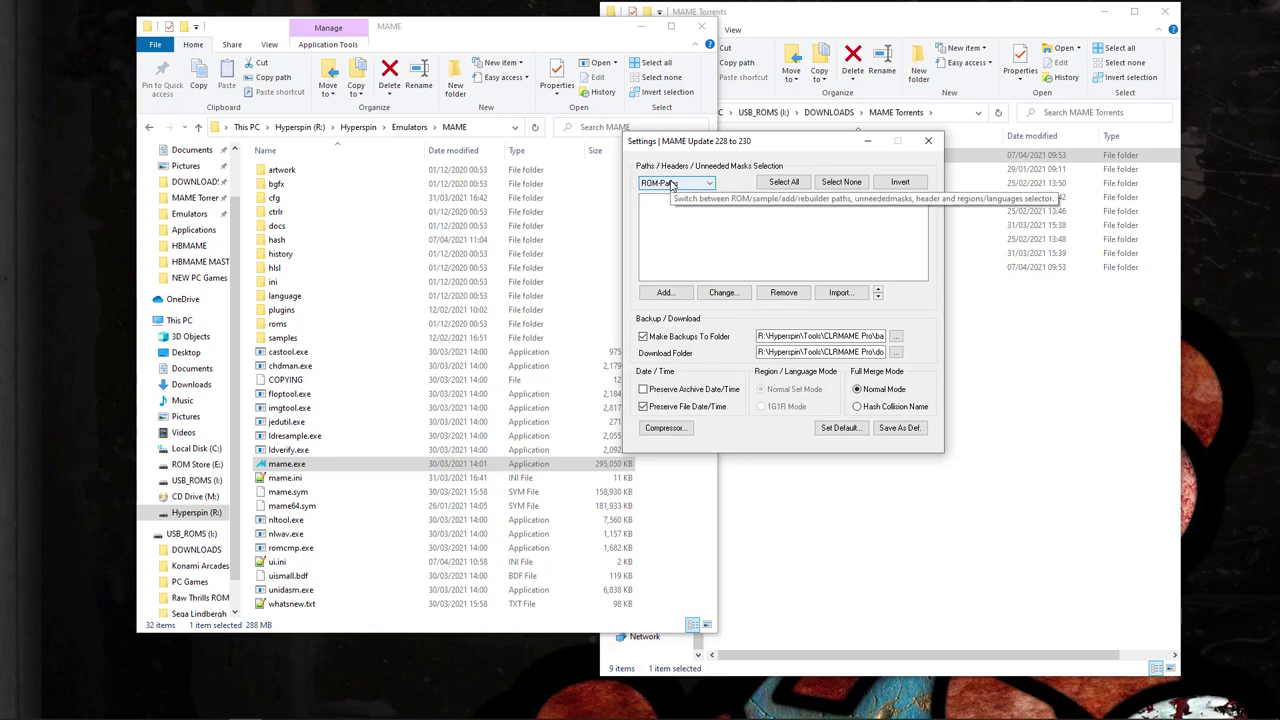
left_click(665, 291)
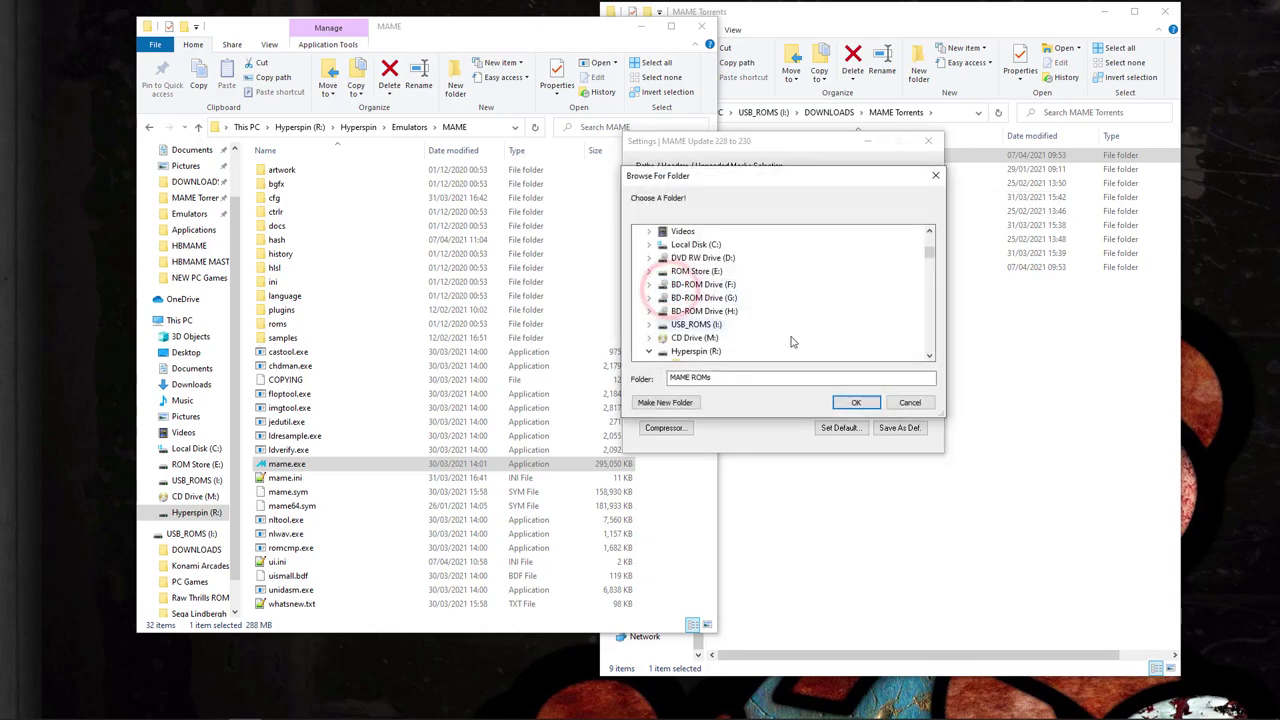
scroll(778, 340, "down", 3)
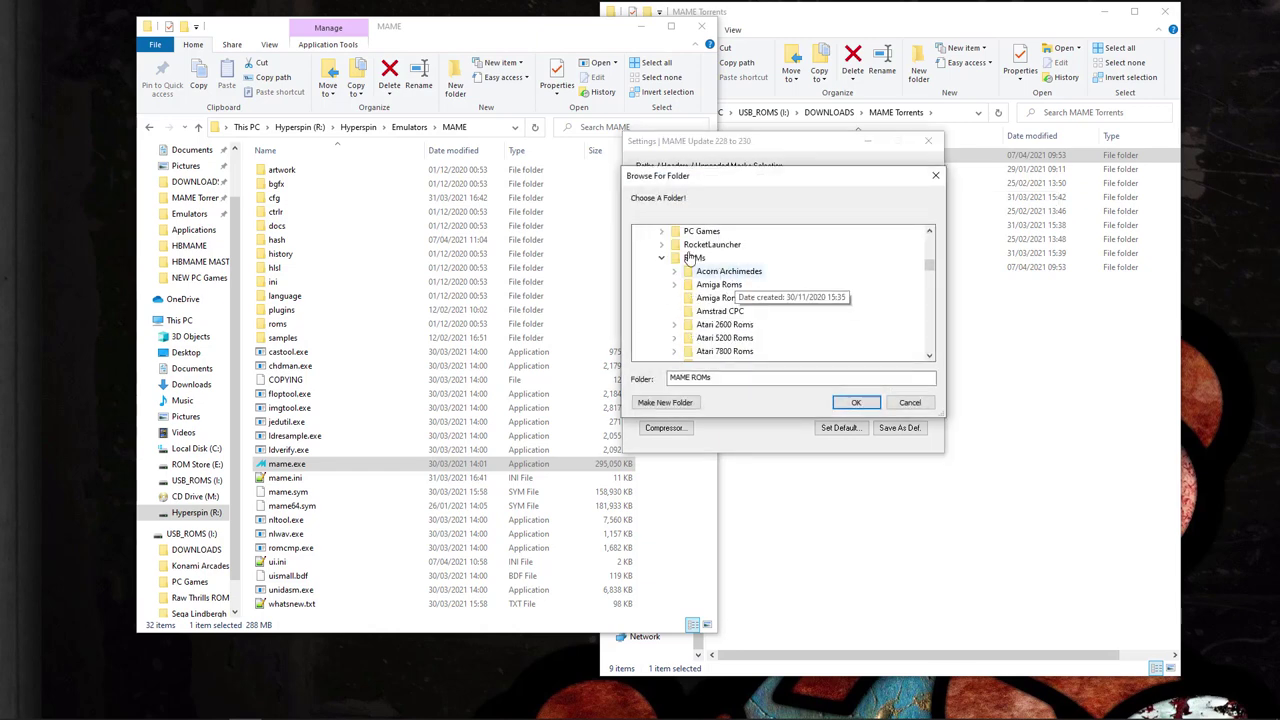
scroll(760, 300, "down", 8)
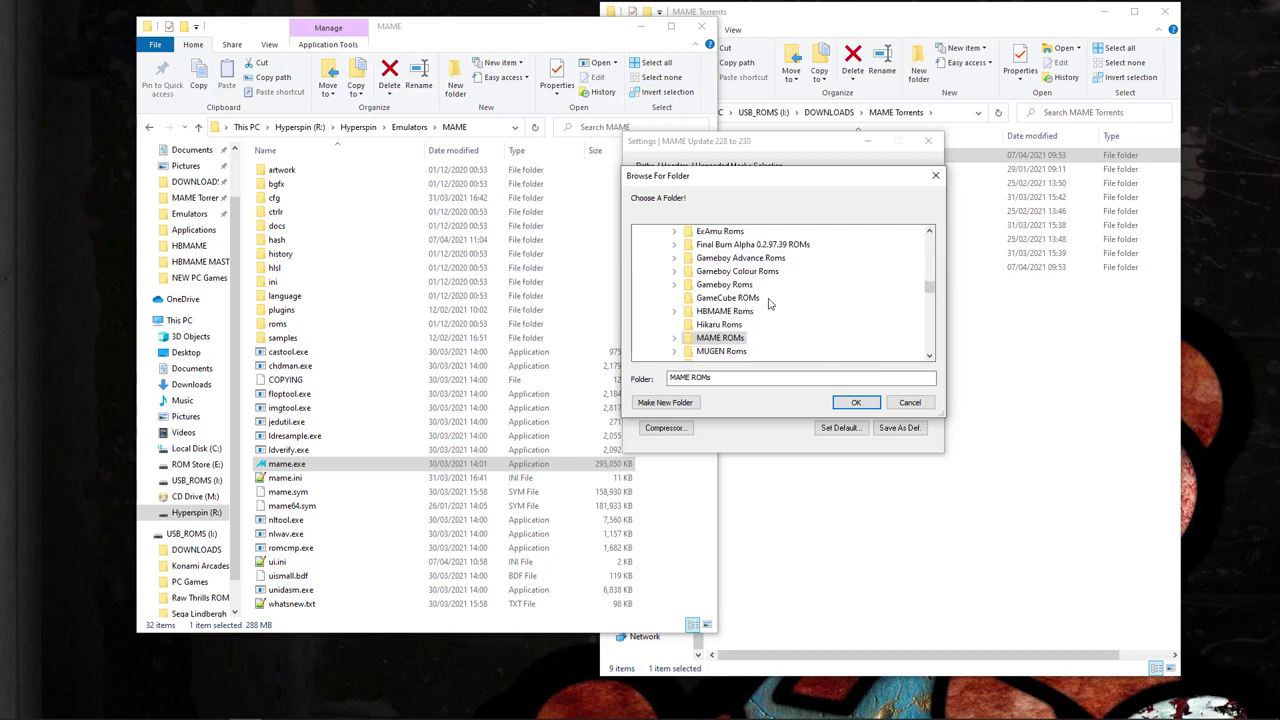
left_click(730, 339)
left_click(856, 401)
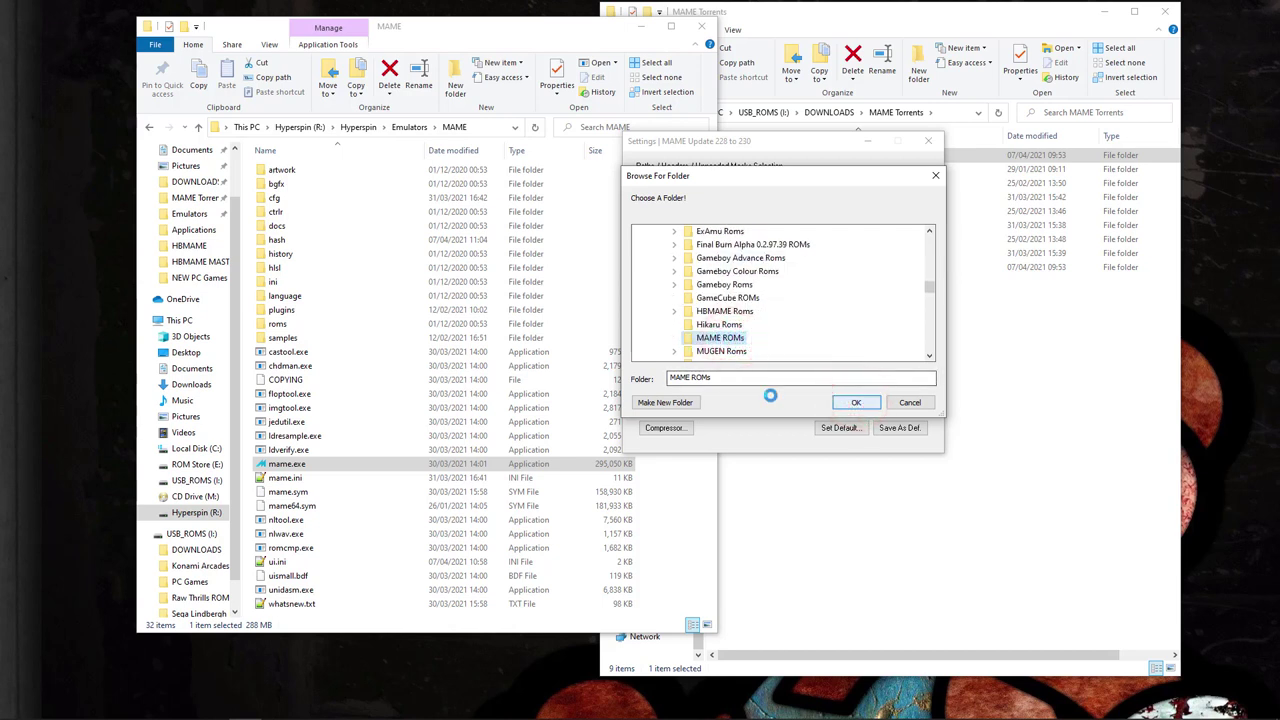
left_click(710, 338)
key("Return")
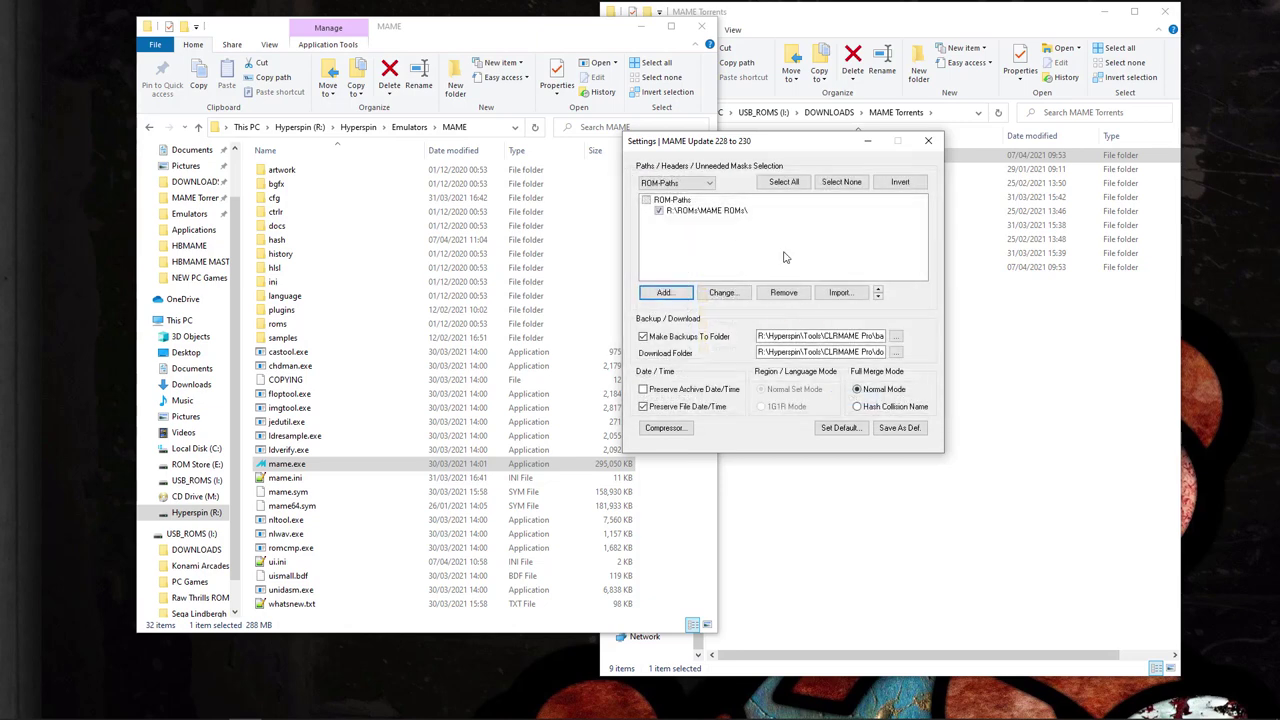
- Add R:\Hyperspin\Emulators\MAME MASTER\Samples as the profile's sample path
left_click(685, 182)
left_click(665, 198)
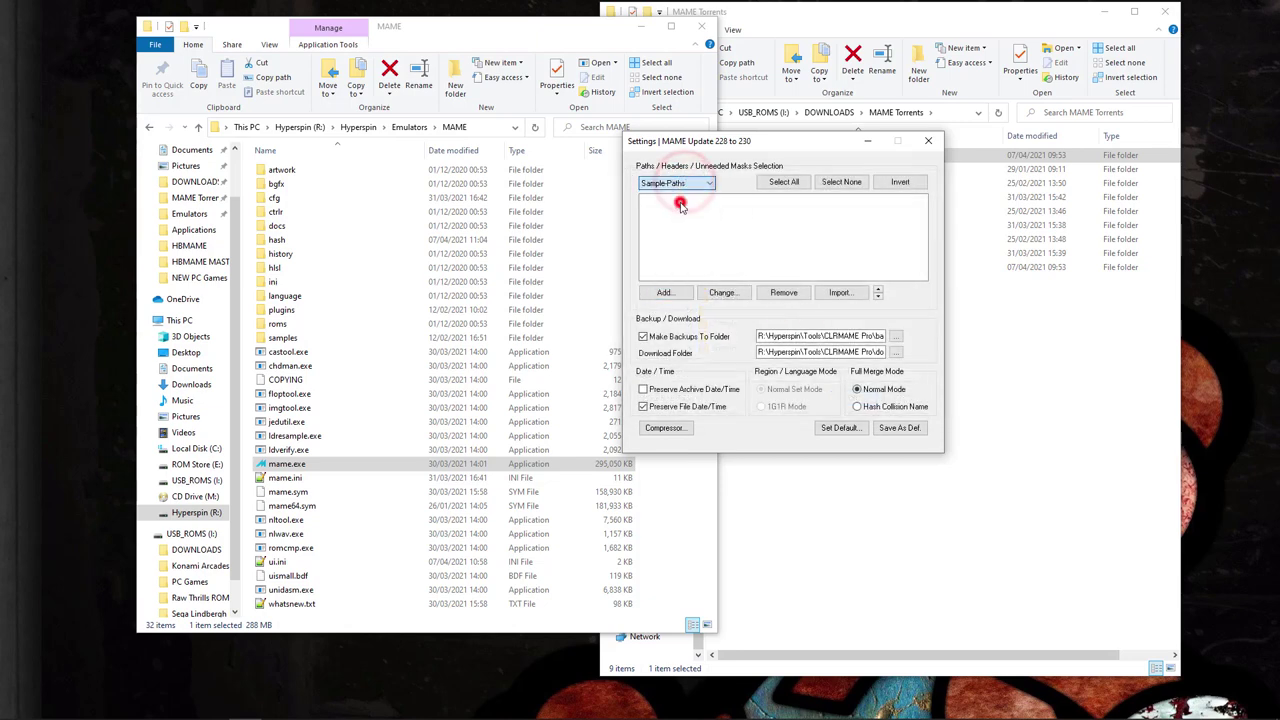
left_click(666, 292)
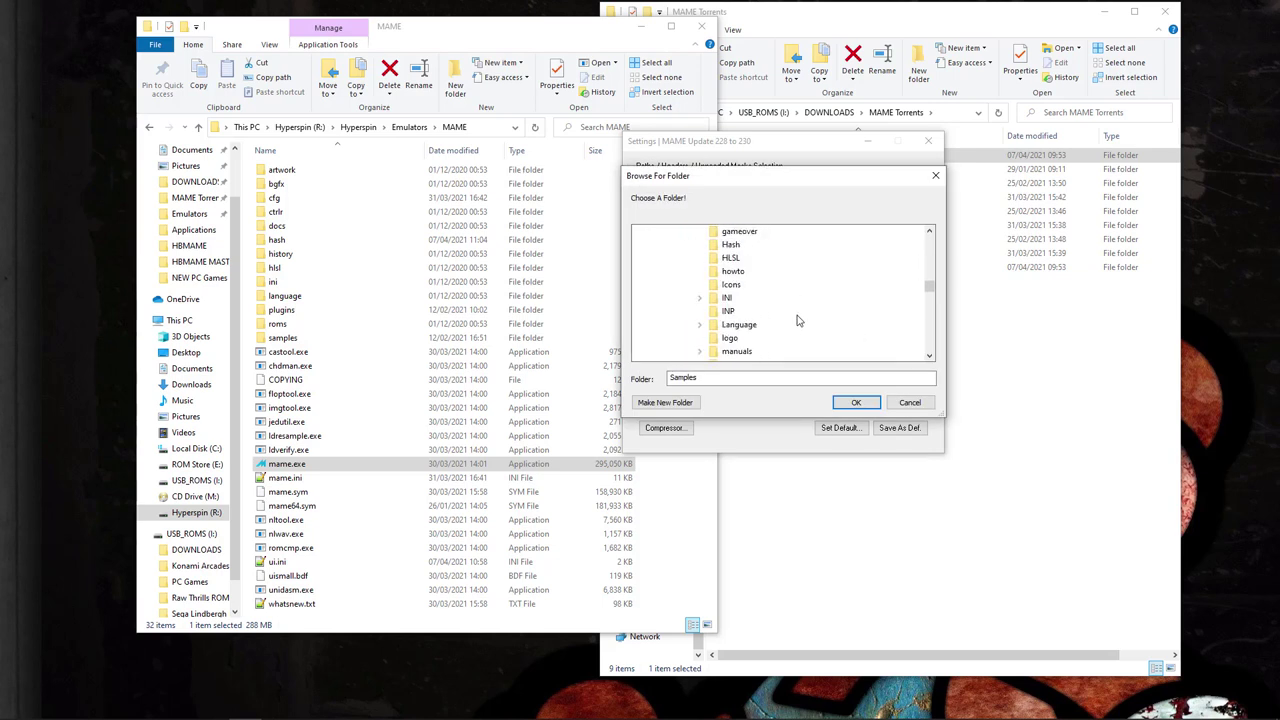
double_click(737, 285)
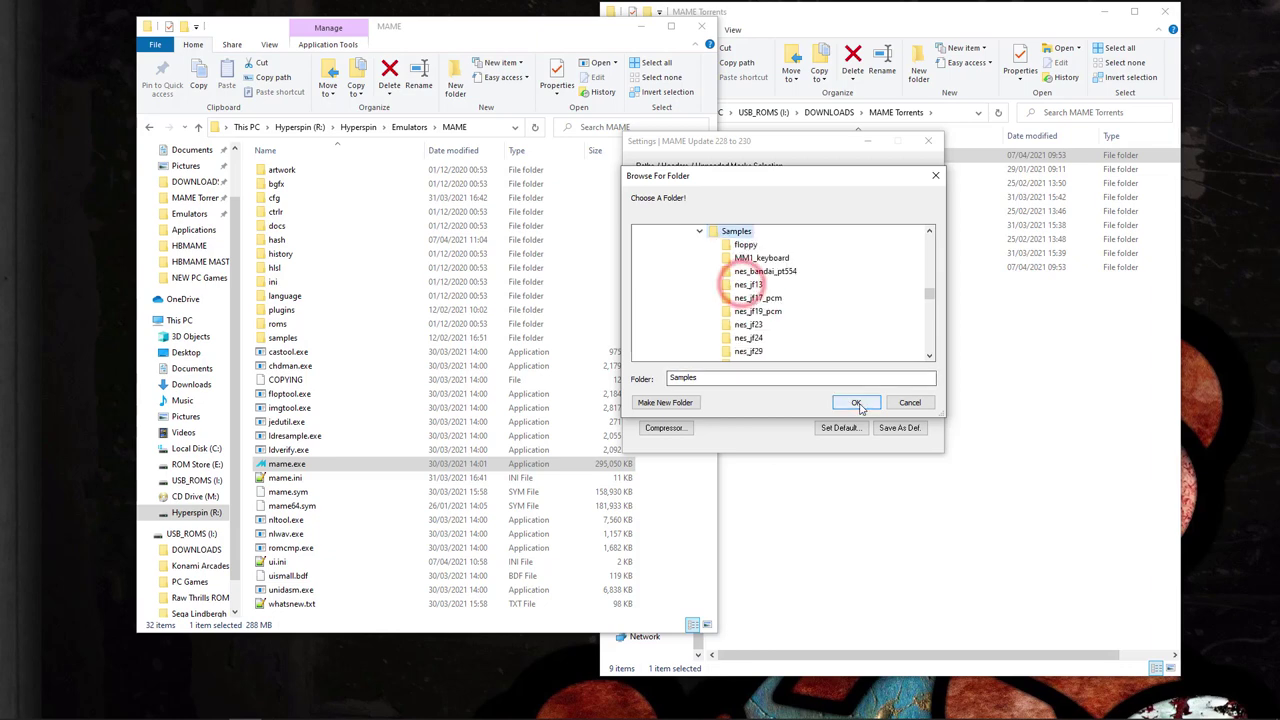
left_click(856, 402)
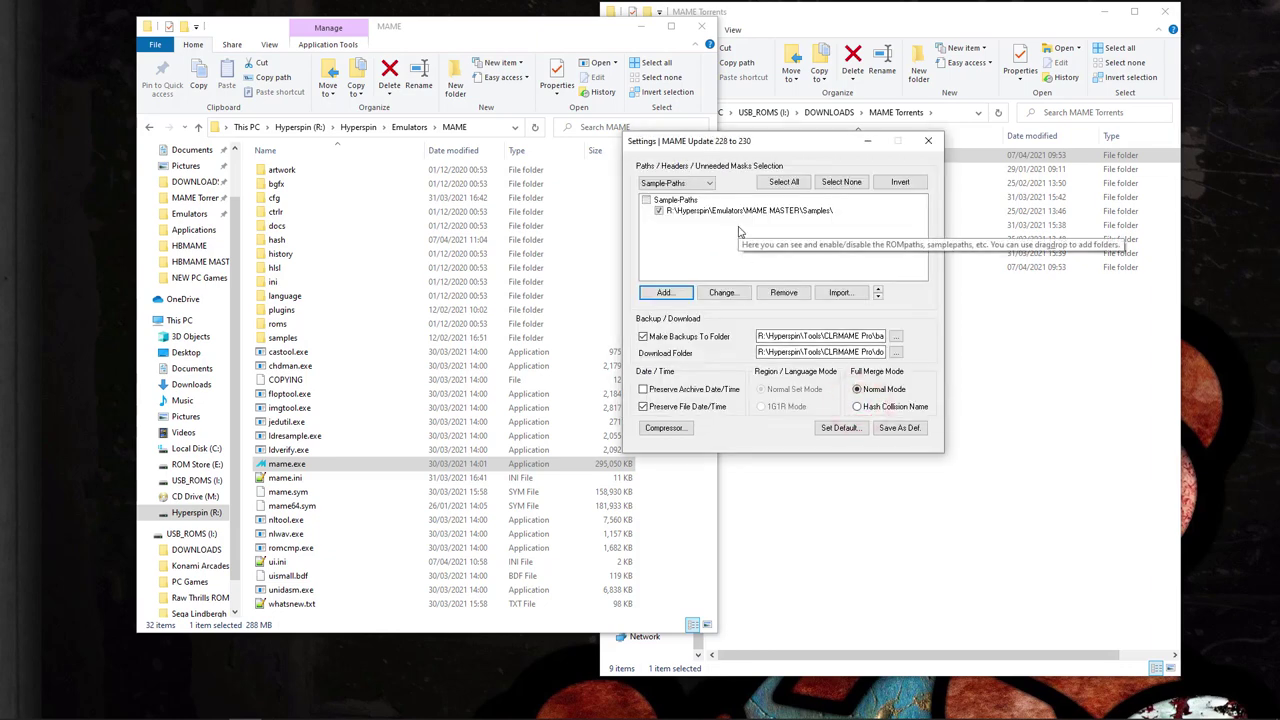
- Examine the full backup folder path in the profile settings, and close the settings
left_click(690, 183)
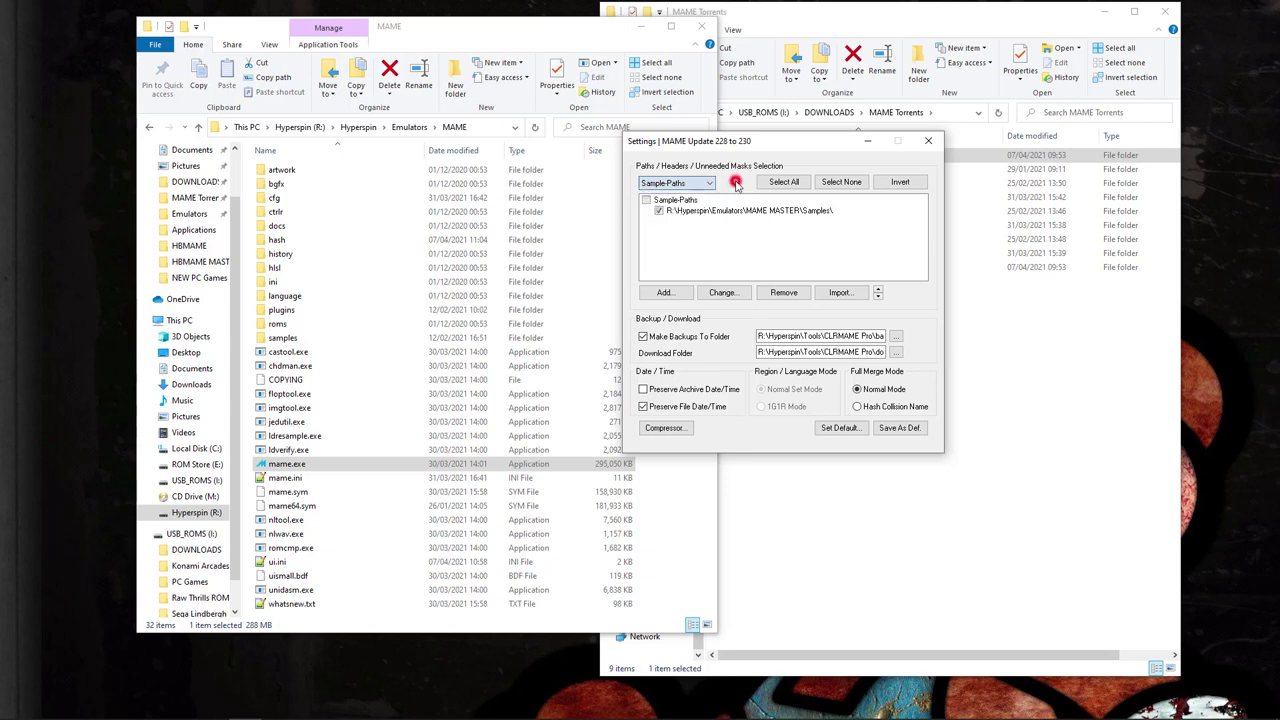
left_click(736, 184)
left_click_drag(822, 336, 858, 336)
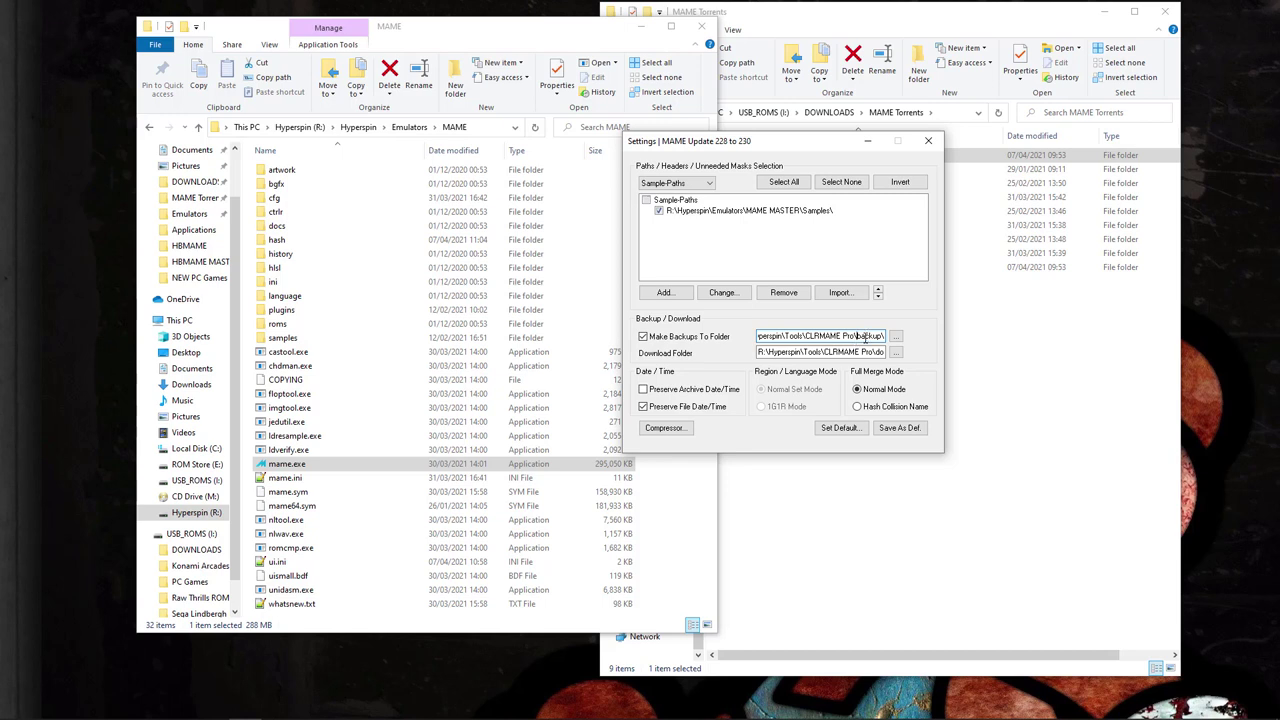
left_click(862, 336)
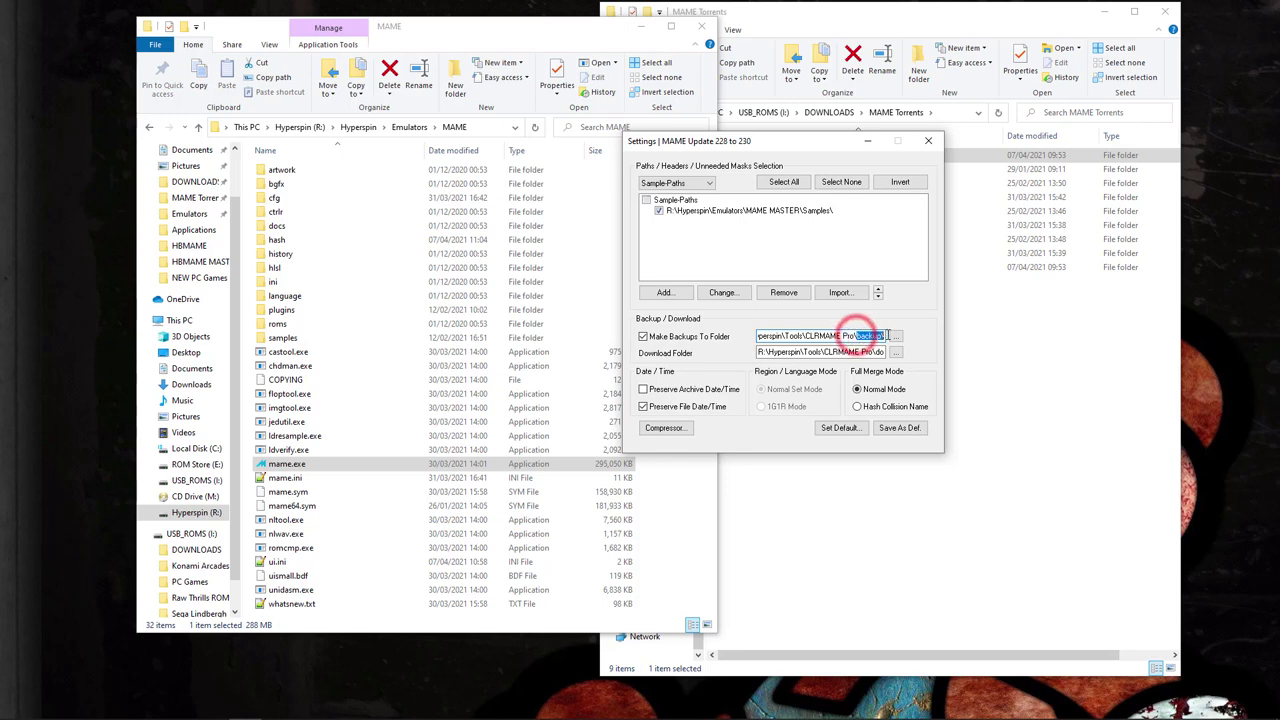
left_click(856, 336)
left_click_drag(857, 336, 768, 336)
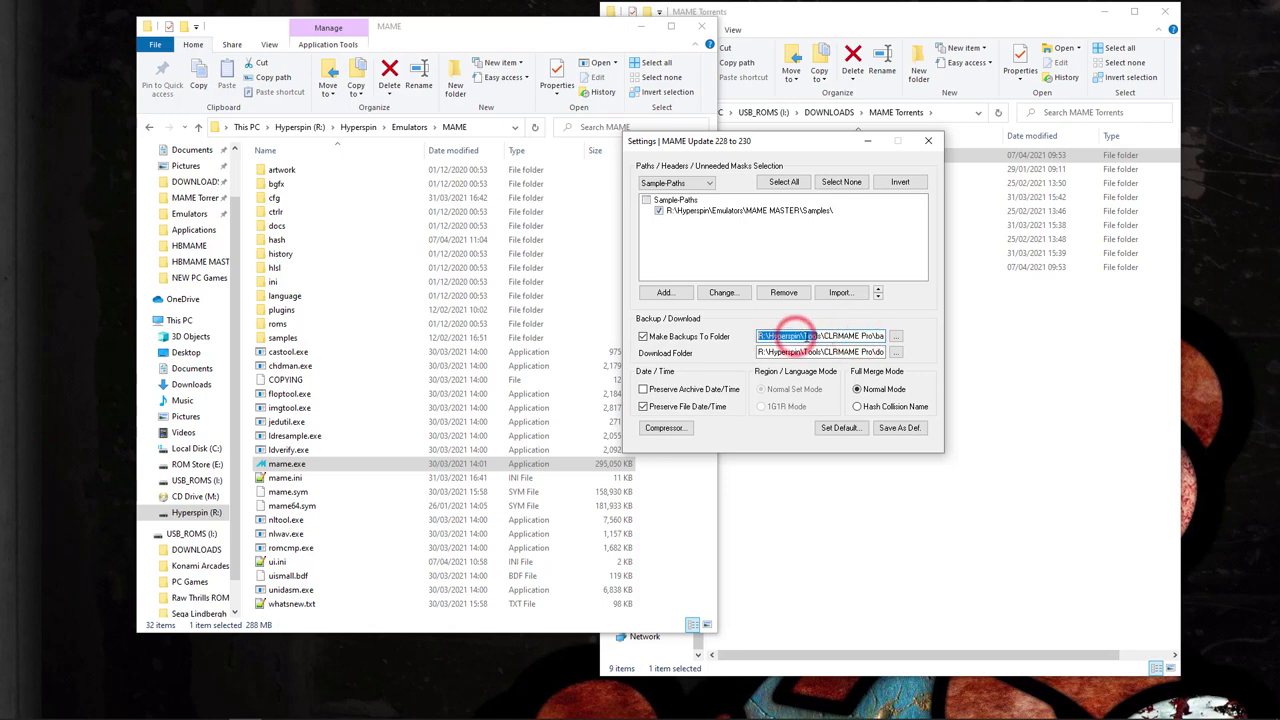
left_click(808, 336)
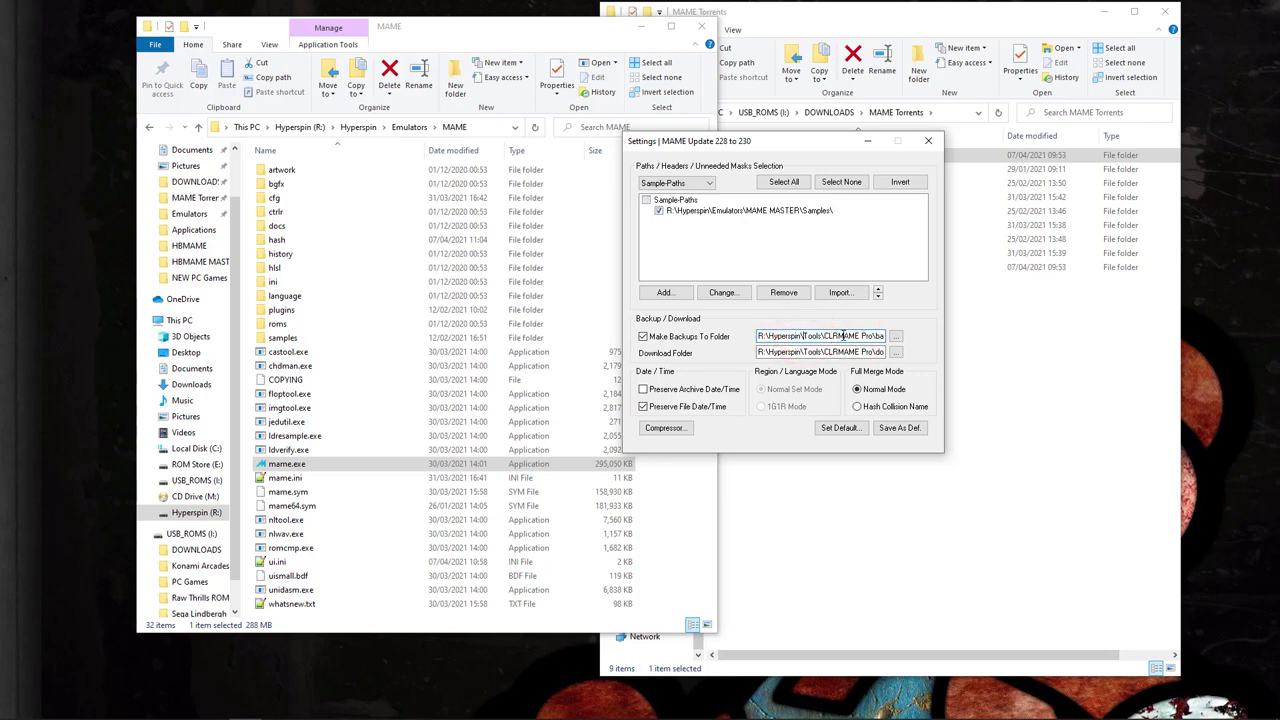
left_click_drag(851, 336, 886, 337)
left_click(872, 337)
left_click(856, 337)
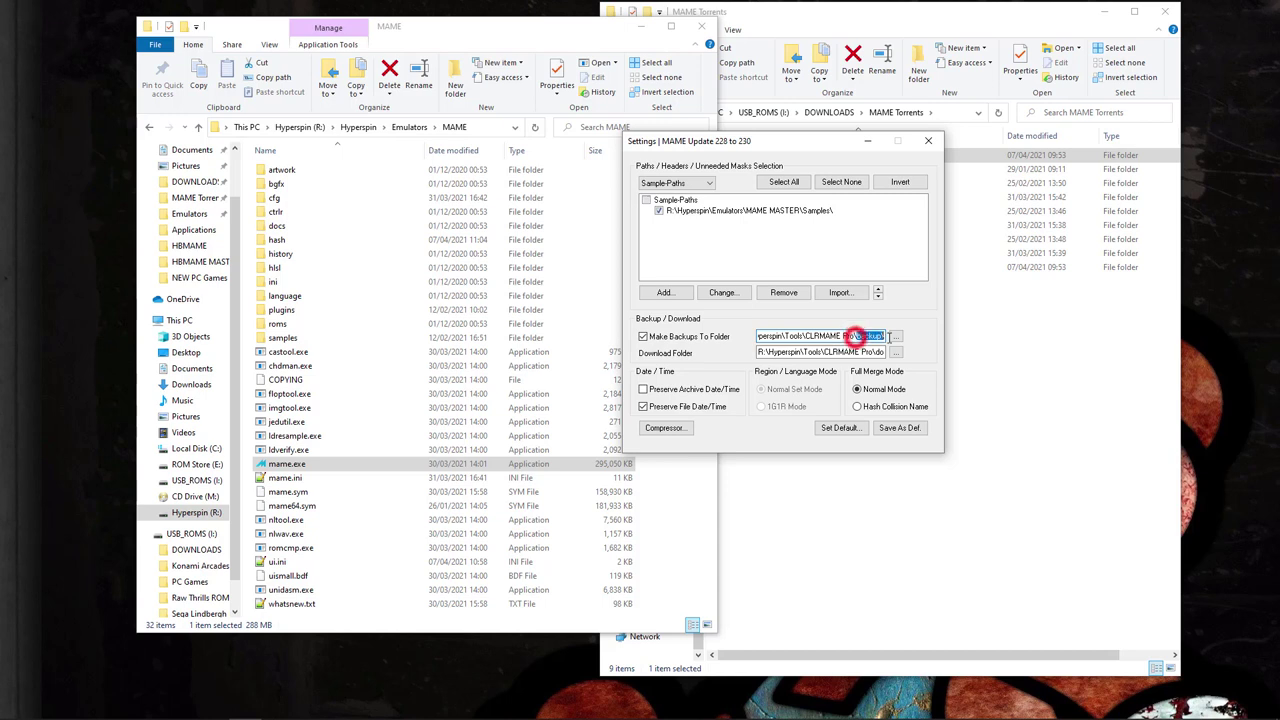
left_click(856, 337)
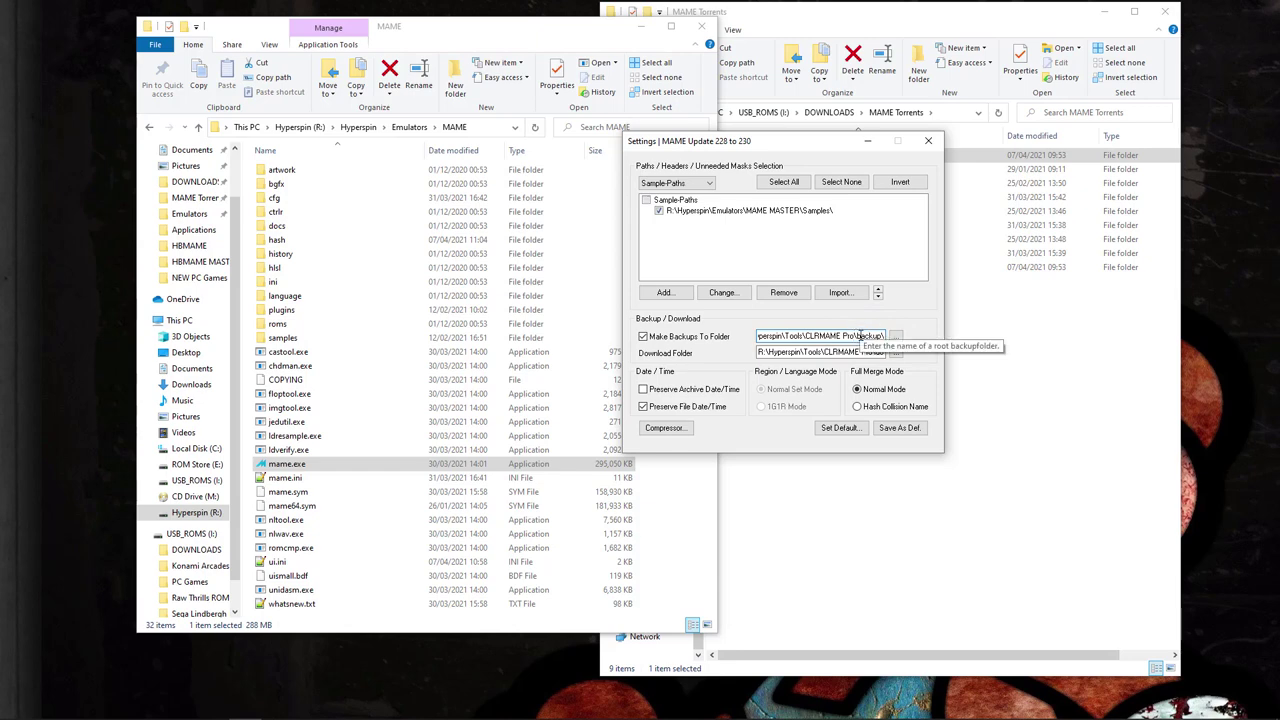
left_click(929, 146)
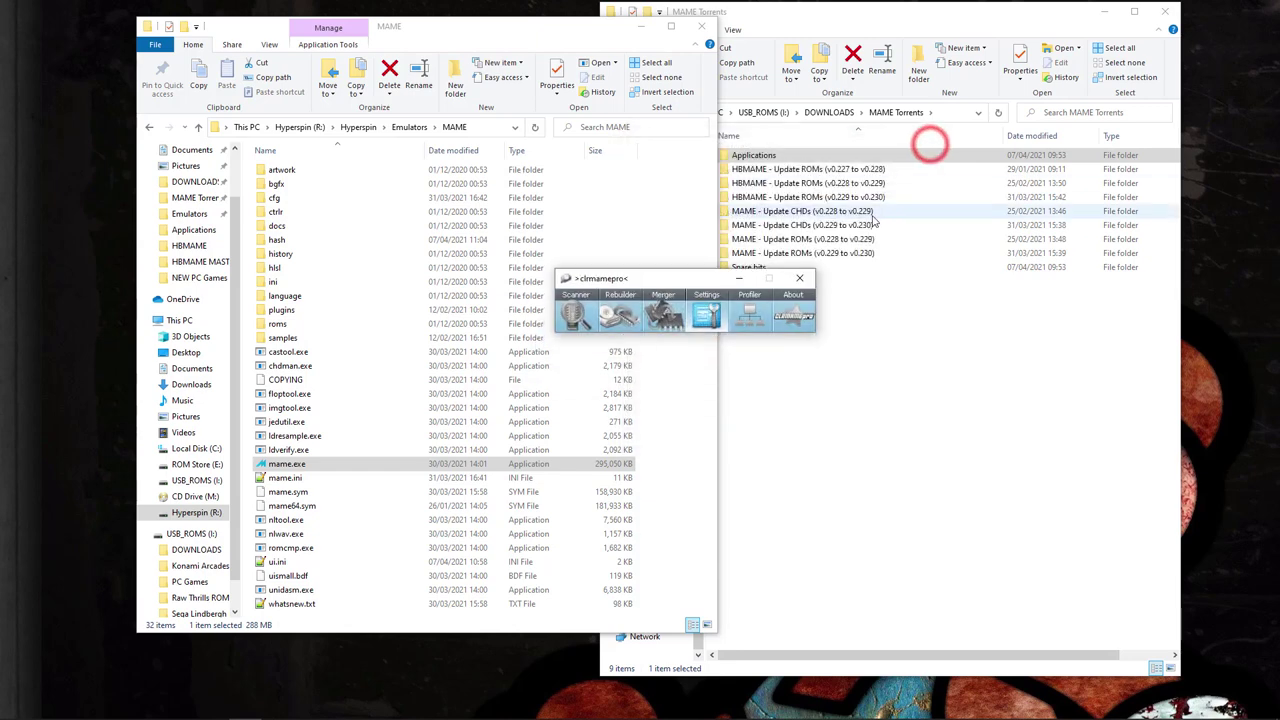
- Run a new scan of the profile's non-merged sets, ROMs, samples and CHDs with the scanner
left_click(573, 310)
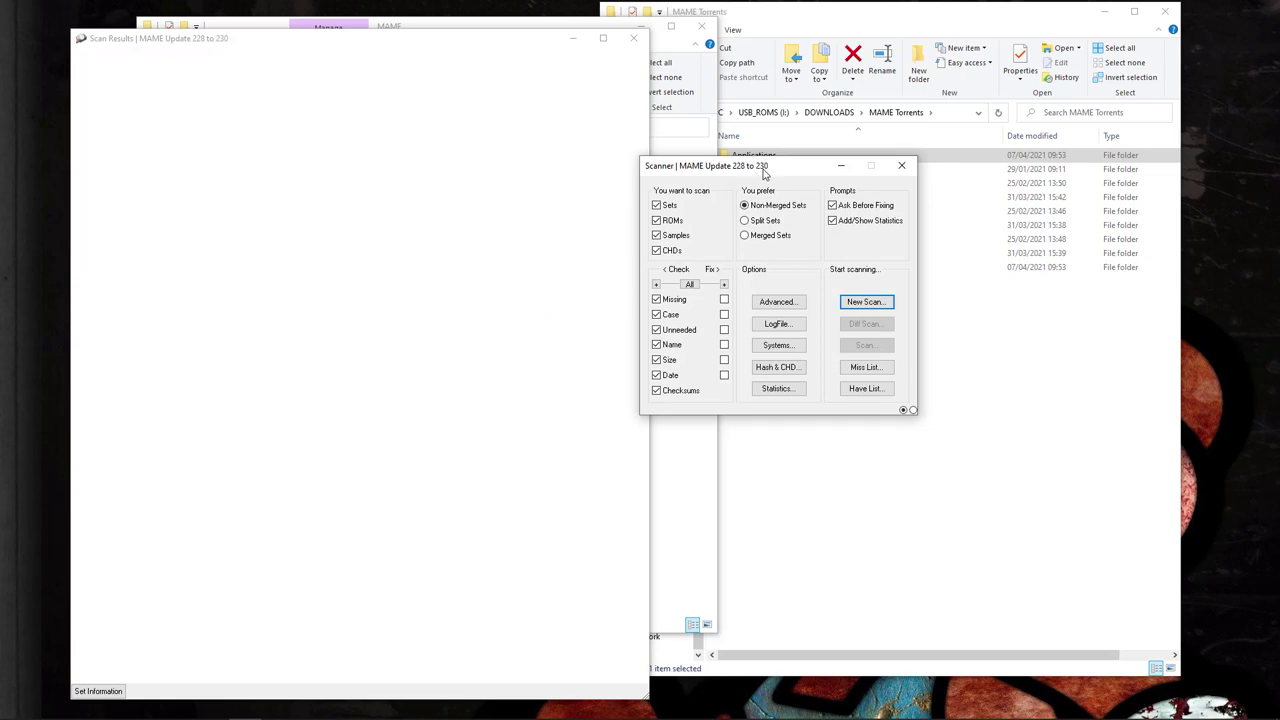
left_click(866, 302)
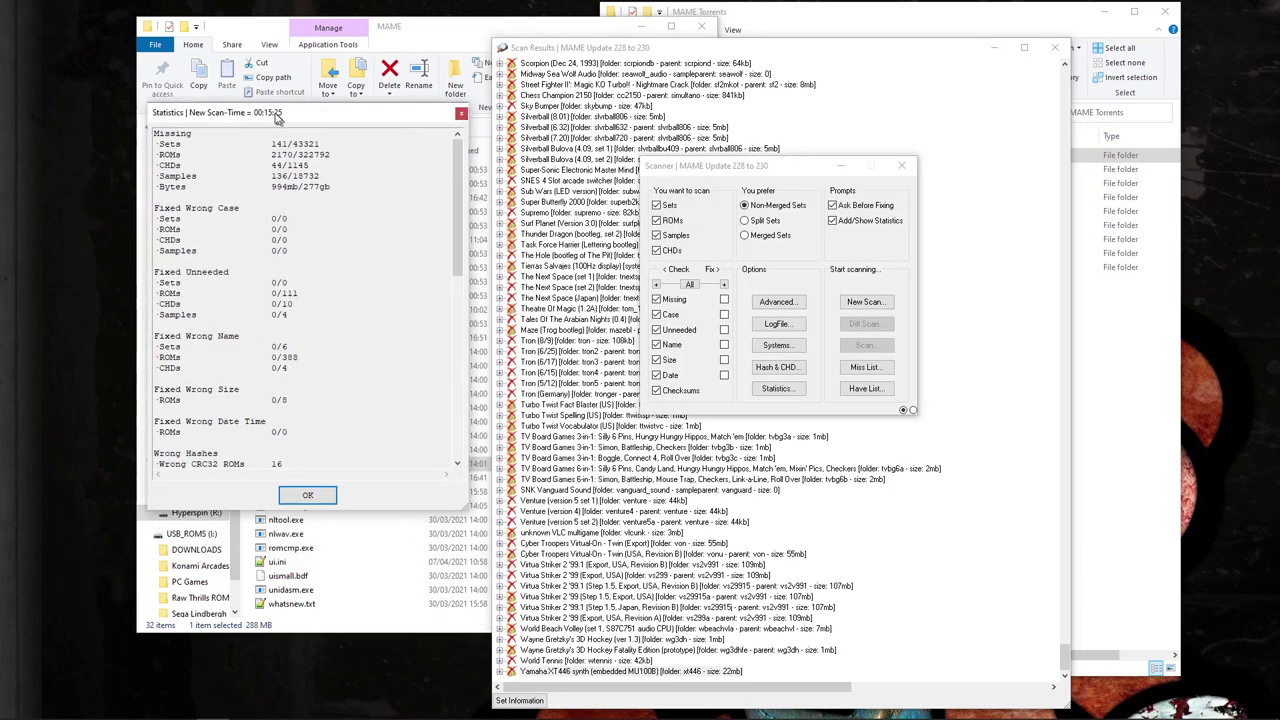
- Examine the scan statistics for missing sets, ROMs, CHDs, samples and wrong hashes, and close the scanner and its results
left_click_drag(274, 96, 353, 106)
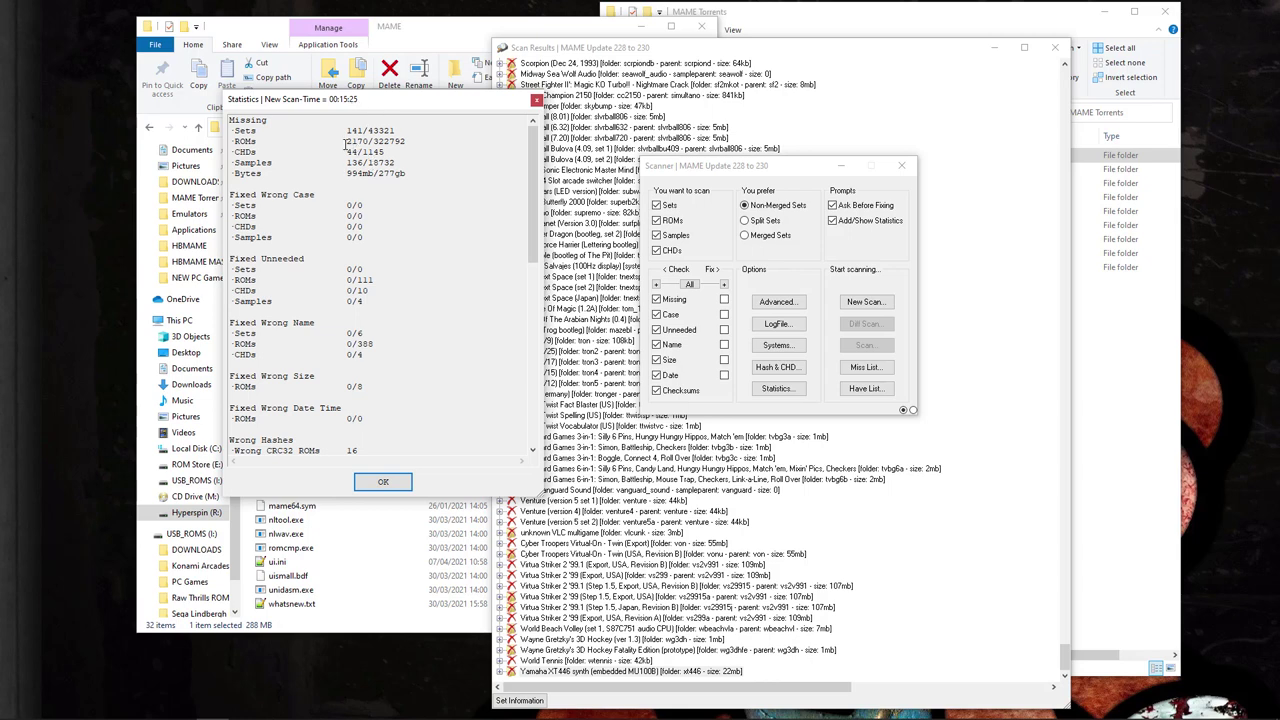
left_click_drag(240, 141, 397, 162)
left_click_drag(345, 131, 388, 131)
left_click(390, 130)
scroll(367, 337, "down", 2)
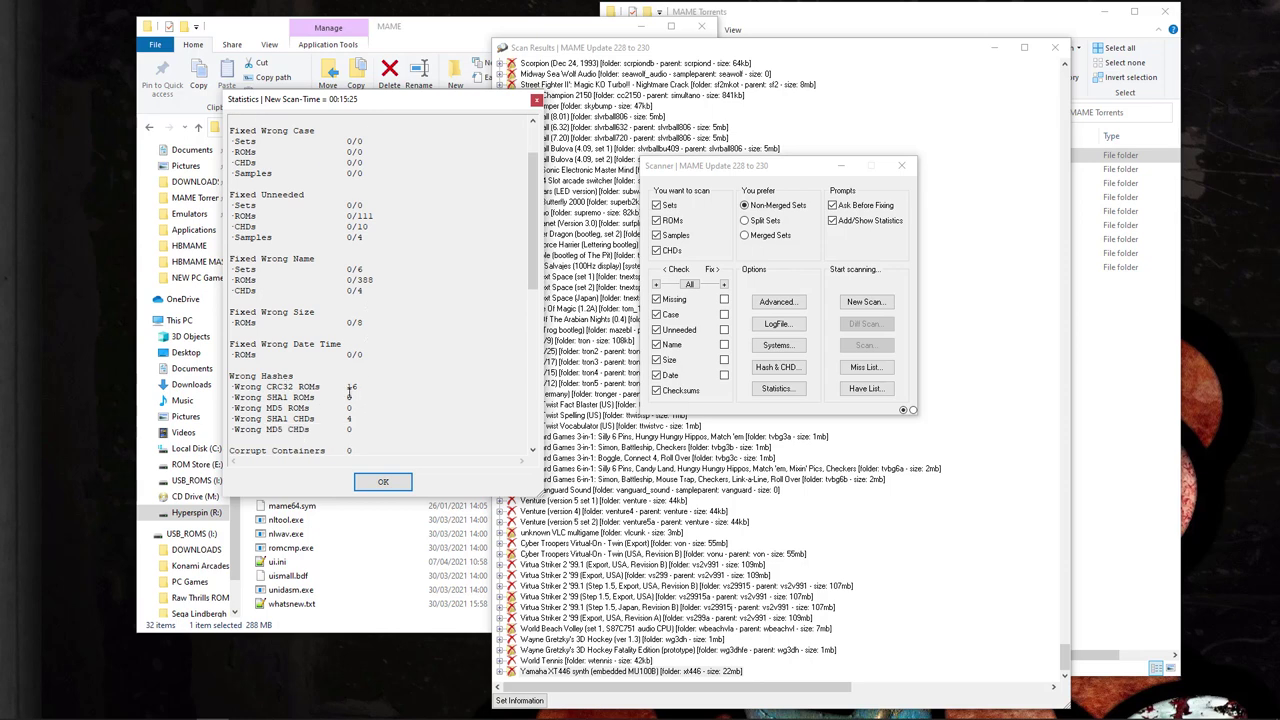
scroll(343, 320, "down", 3)
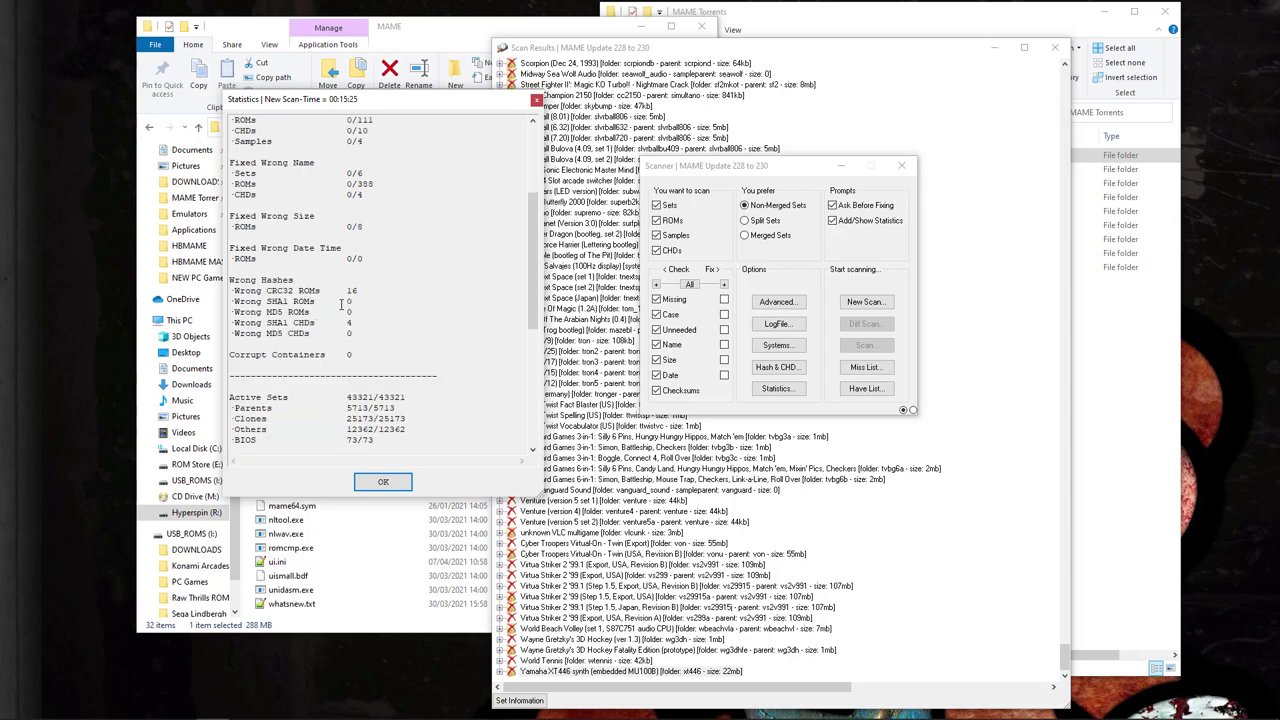
scroll(345, 305, "up", 5)
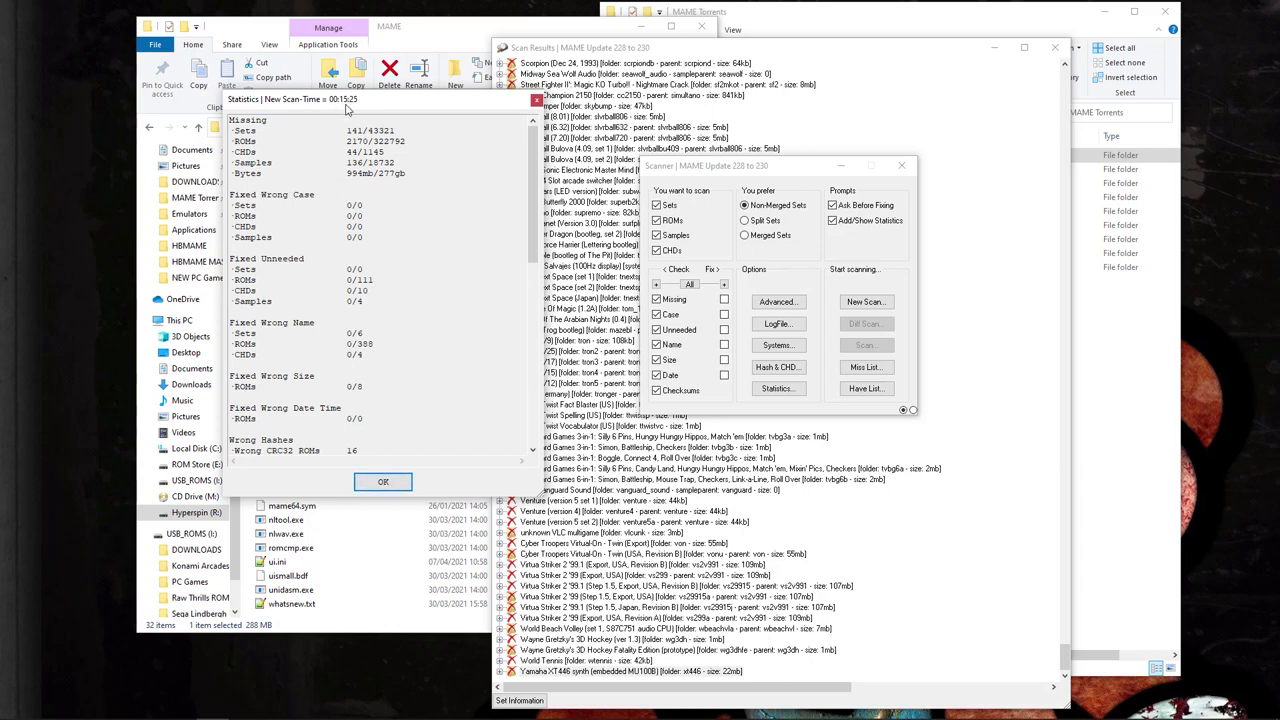
left_click(385, 482)
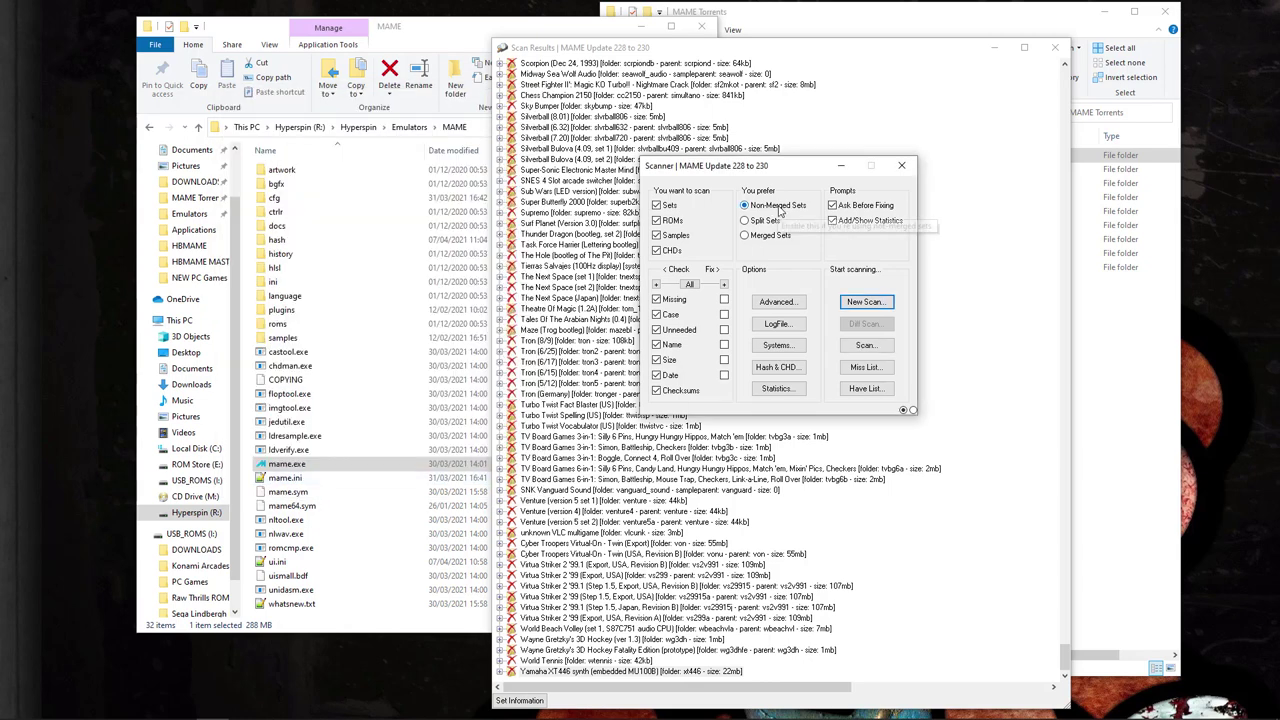
left_click(904, 167)
left_click(1056, 48)
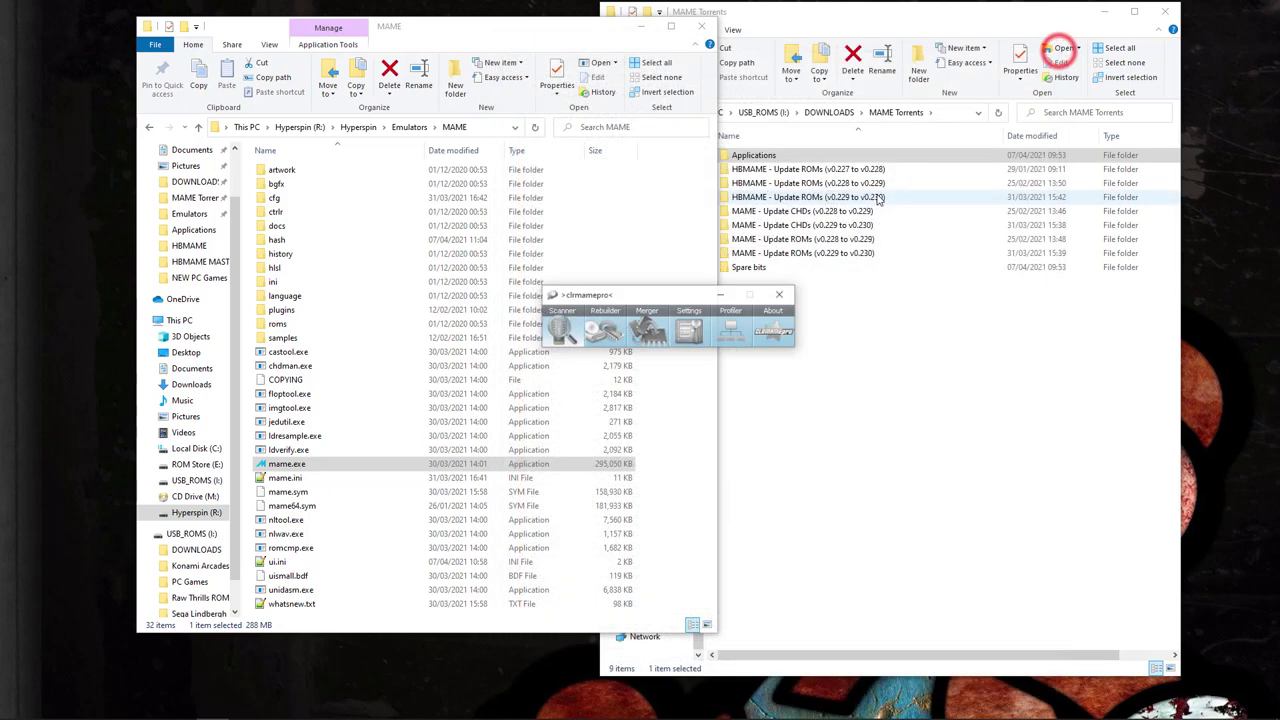
- Rearrange the MAME folder window and the clrmamepro window so that they no longer overlap
left_click_drag(690, 278, 609, 241)
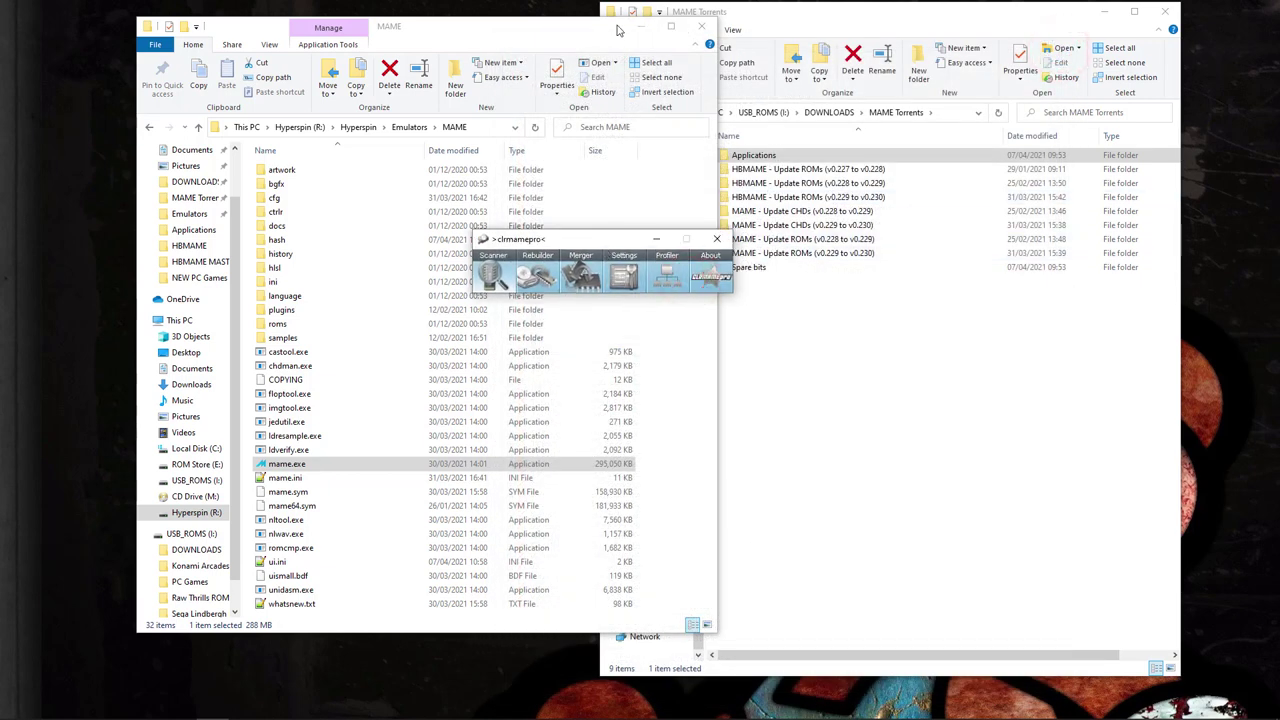
left_click_drag(601, 30, 525, 27)
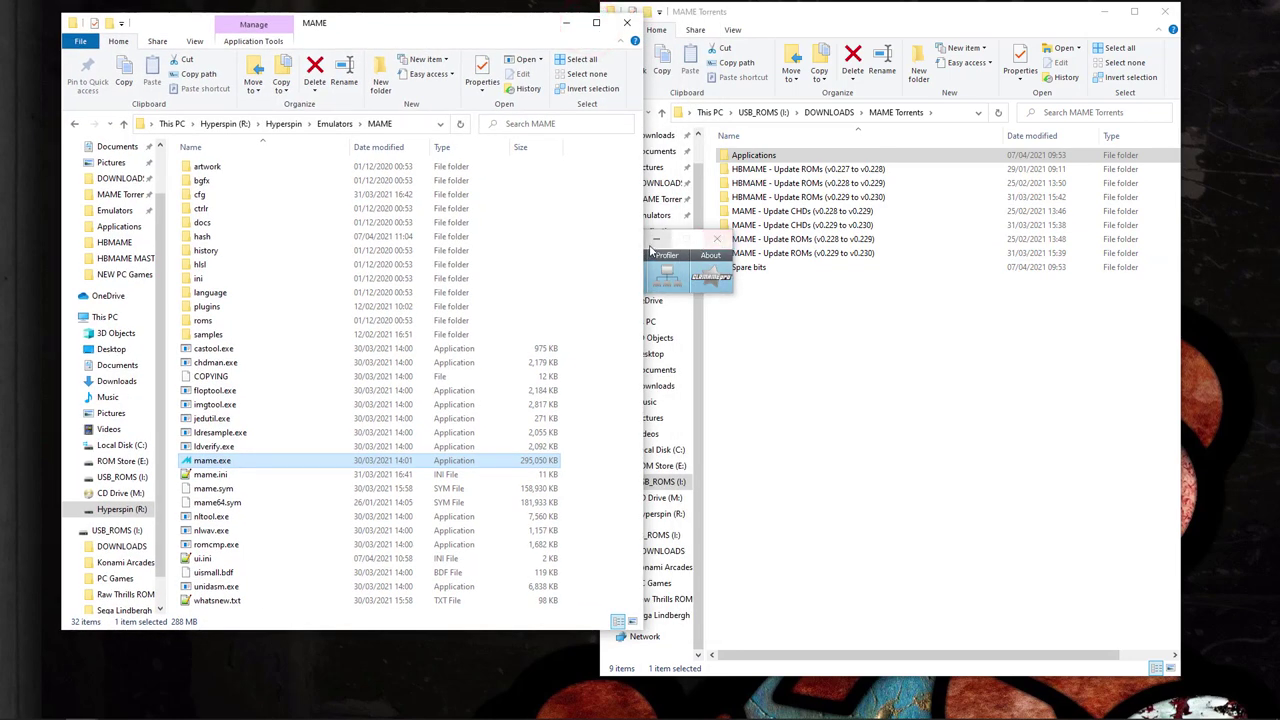
left_click(655, 296)
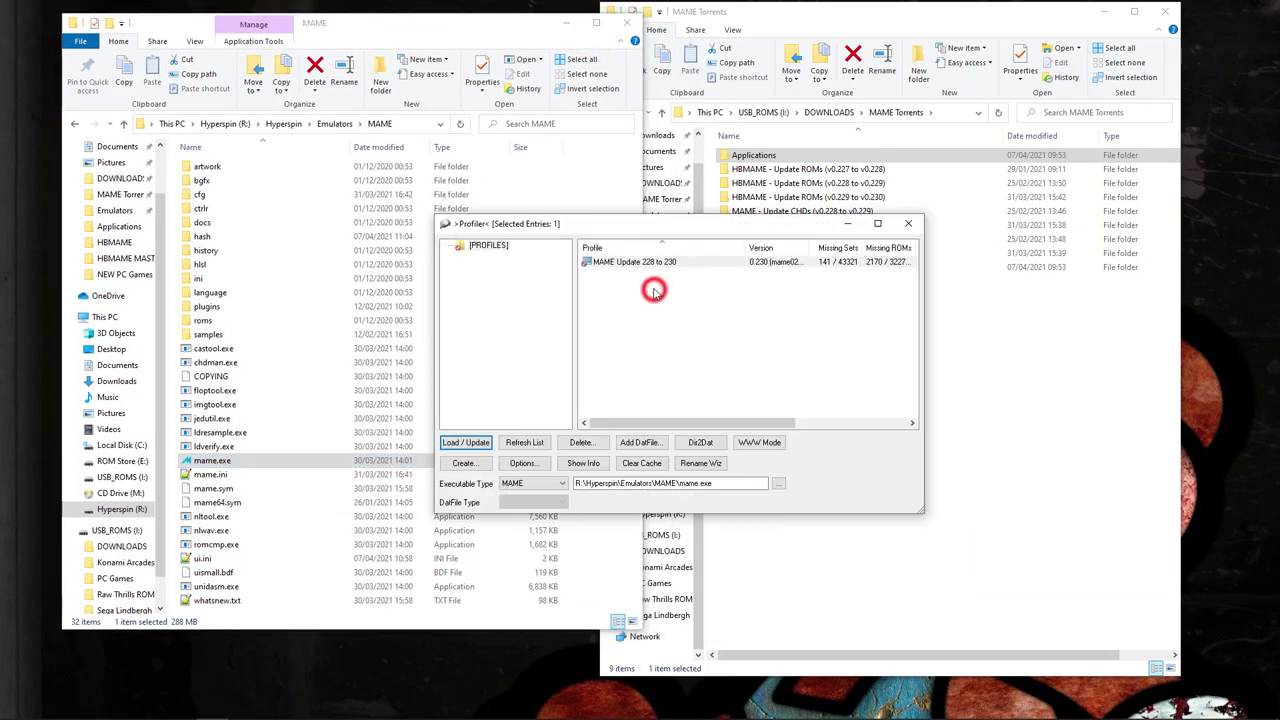
left_click(907, 228)
left_click_drag(575, 240, 818, 300)
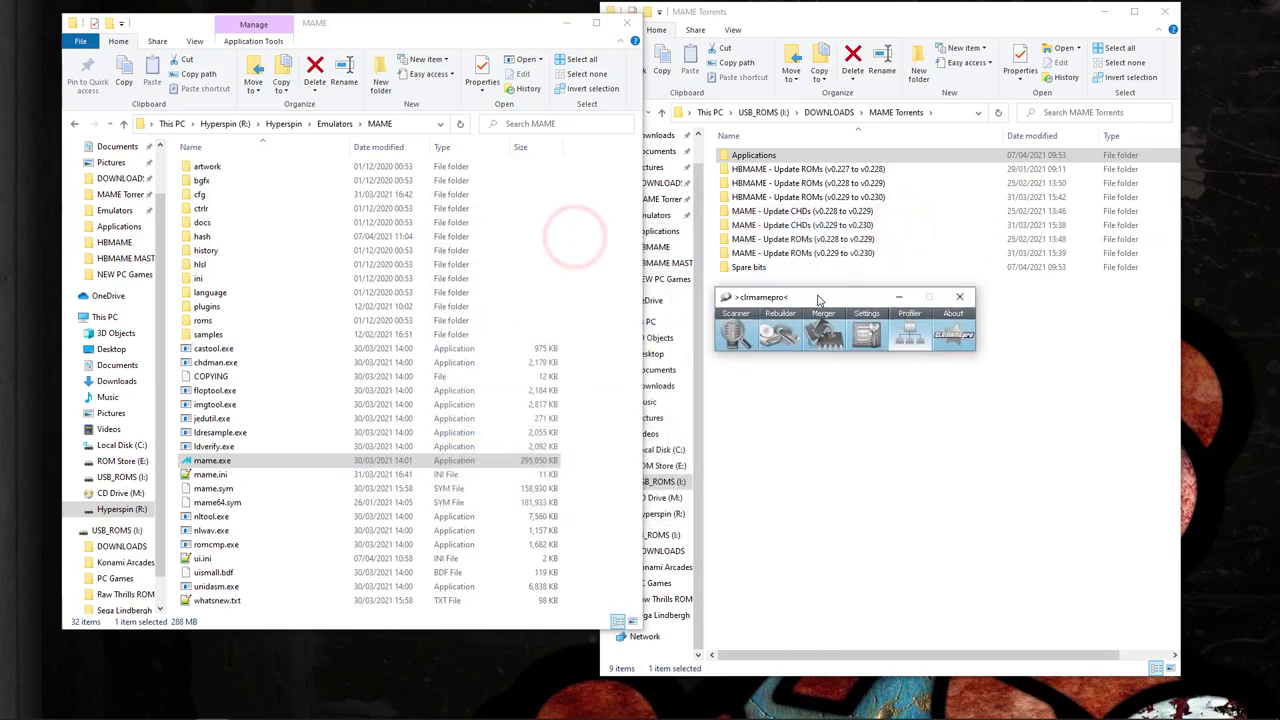
- Open the Rebuilder, position it below the update folders, and set its merge option to Non-Merged Sets
left_click(777, 338)
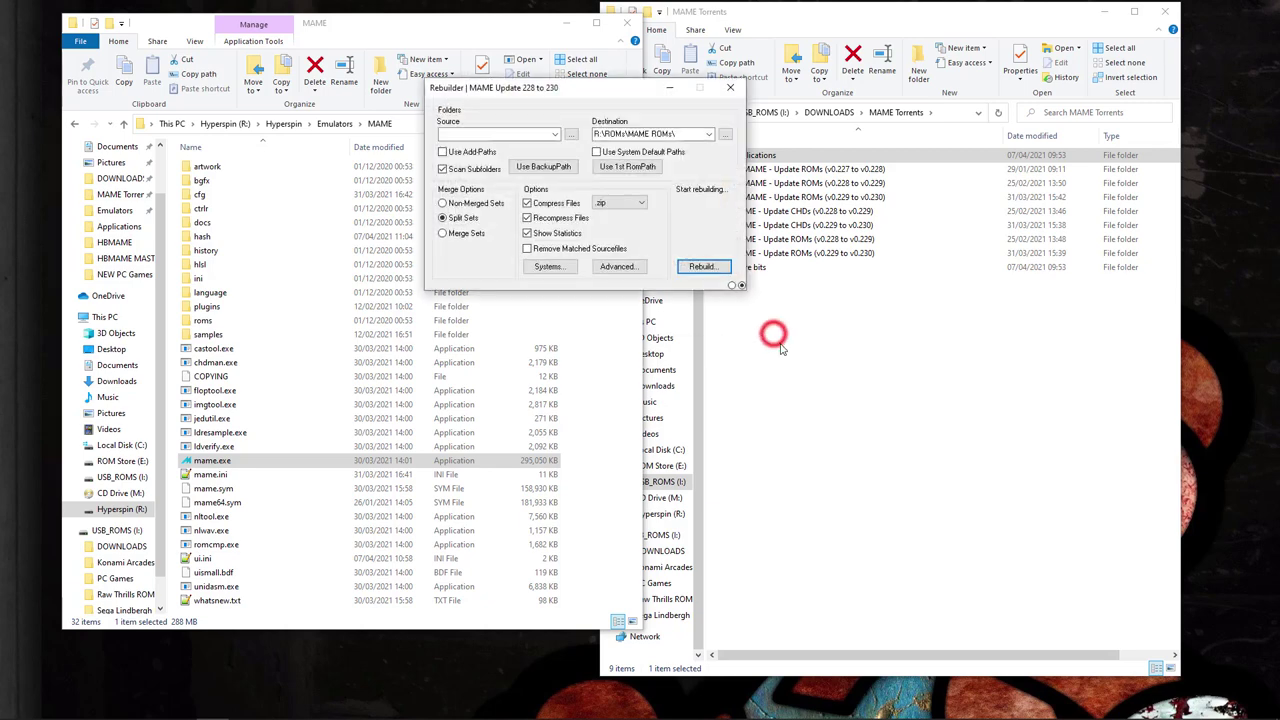
left_click_drag(533, 92, 818, 281)
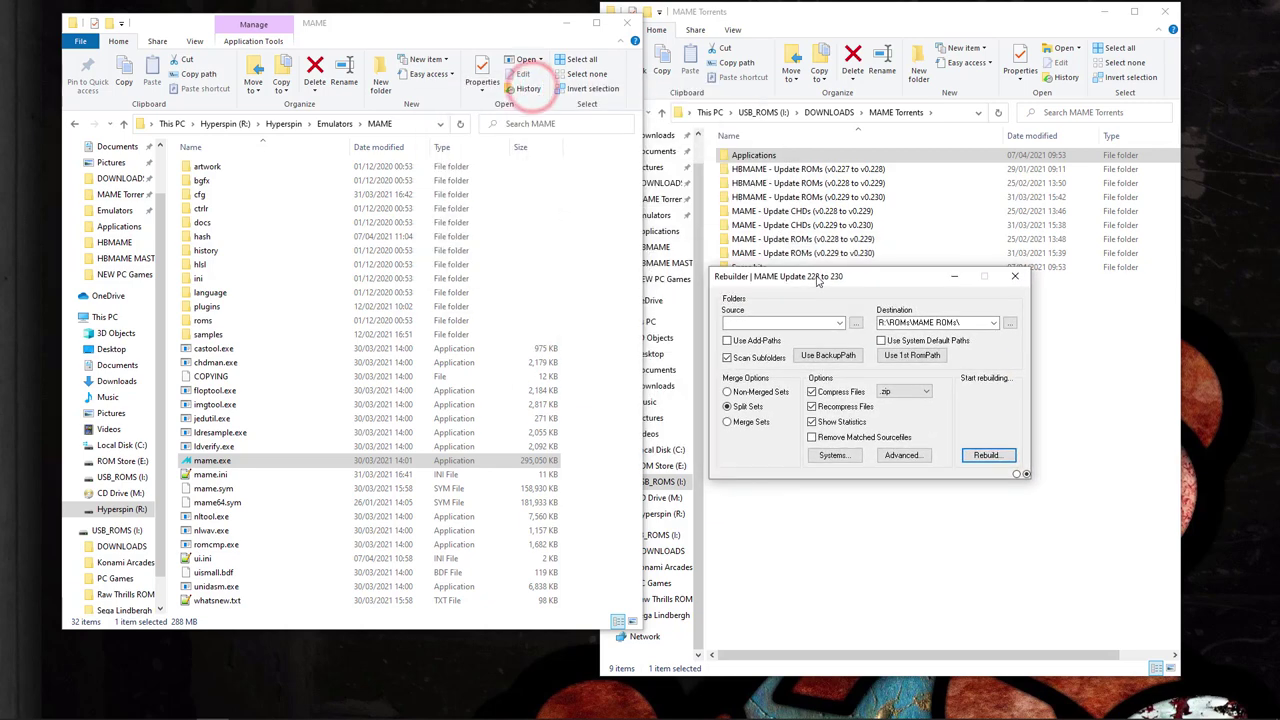
left_click(757, 395)
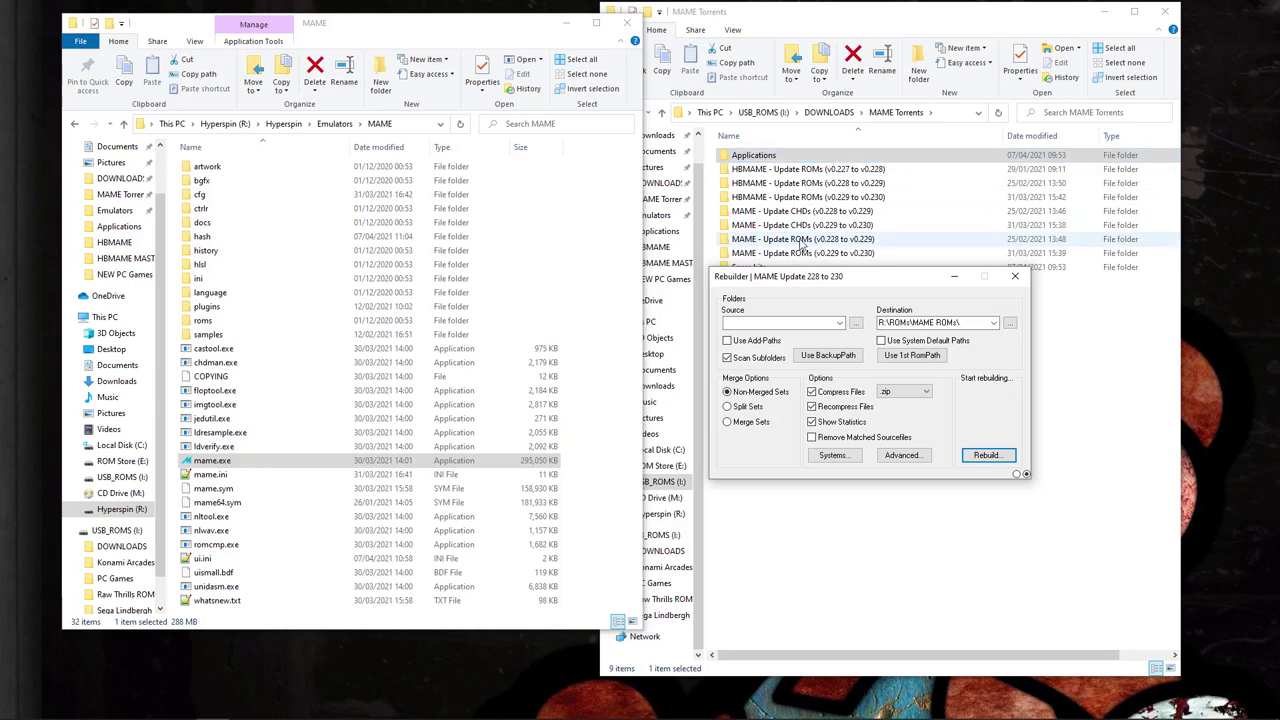
- Open the "MAME - Update ROMs (v0.228 to v0.229)" folder and copy its full path
left_click(776, 172)
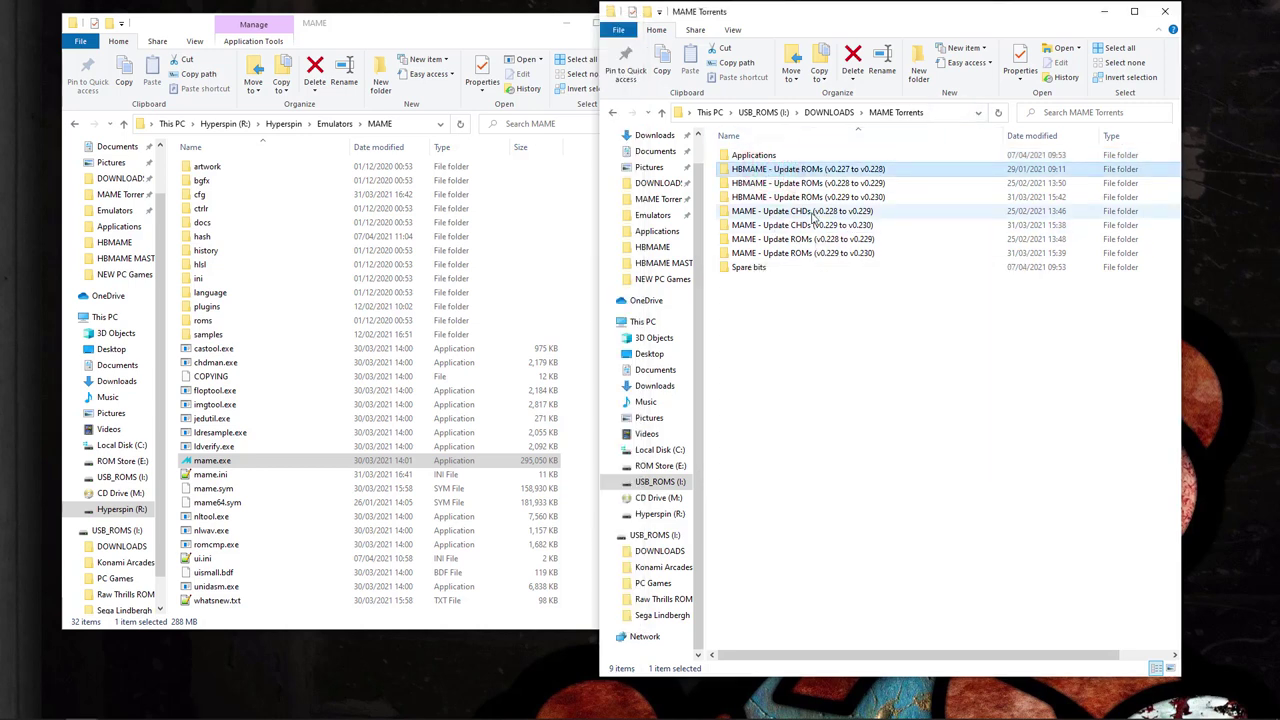
left_click(786, 240)
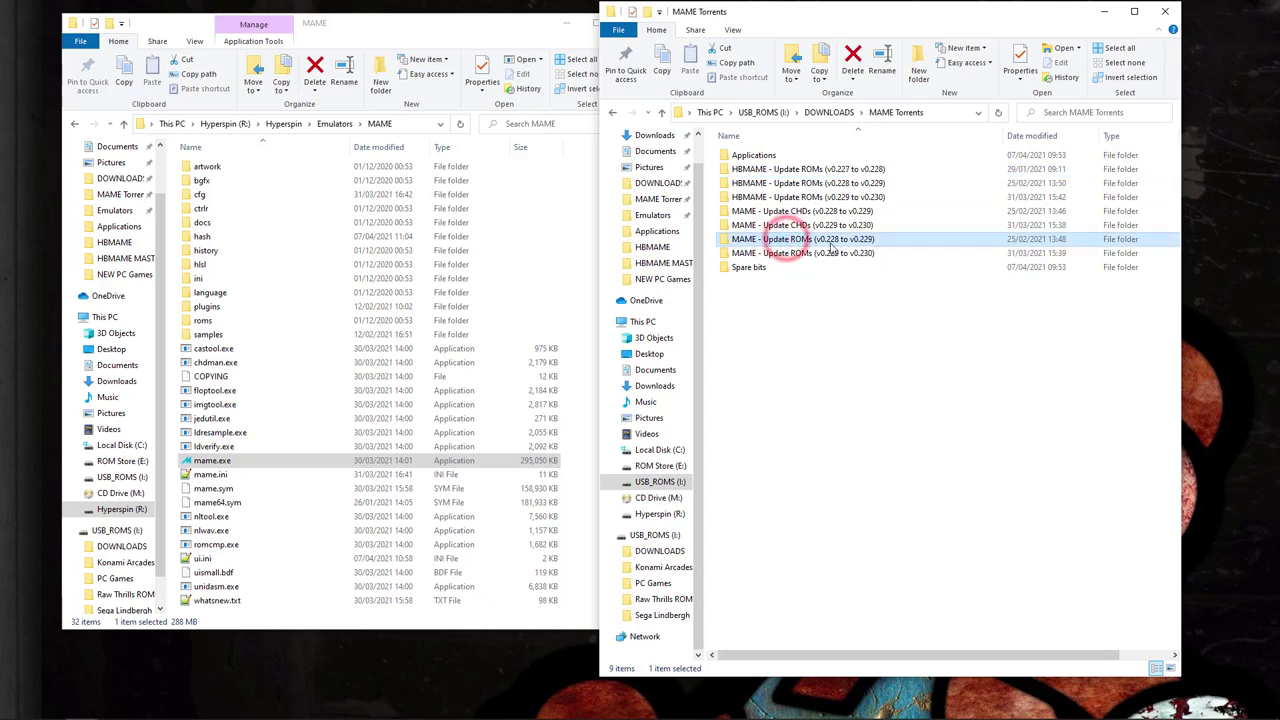
double_click(830, 240)
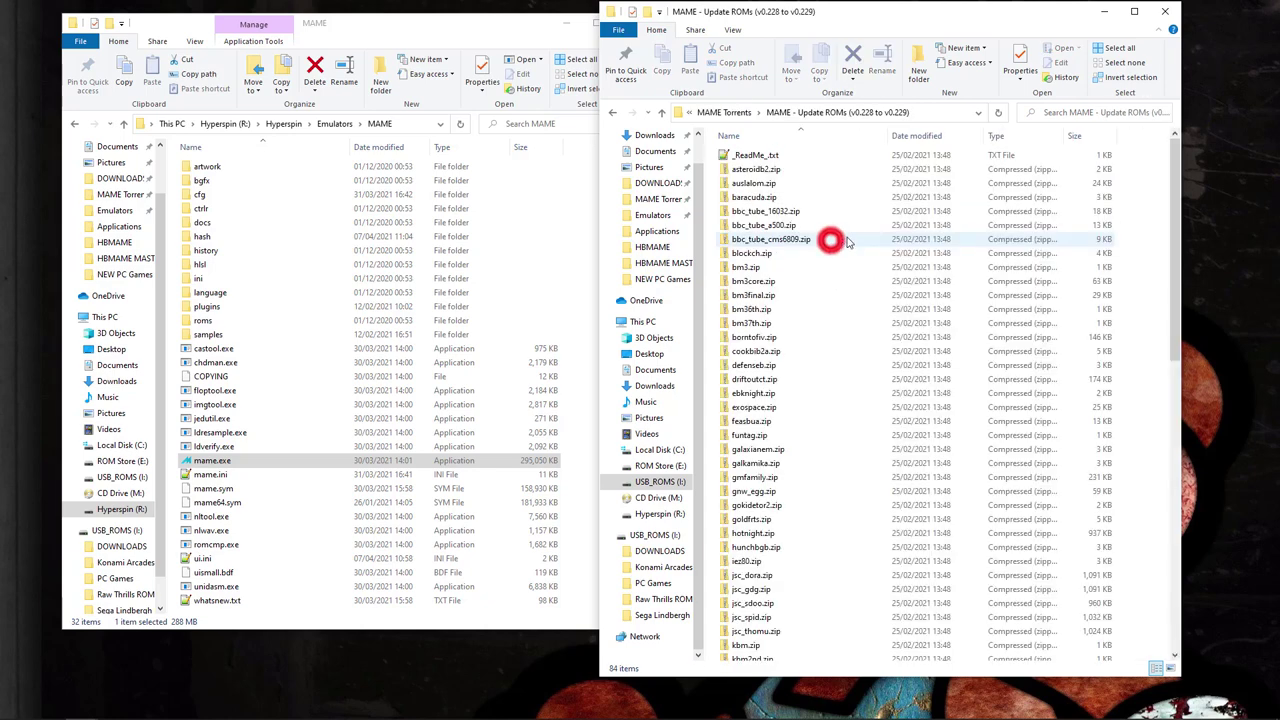
left_click(938, 113)
key("ctrl+c")
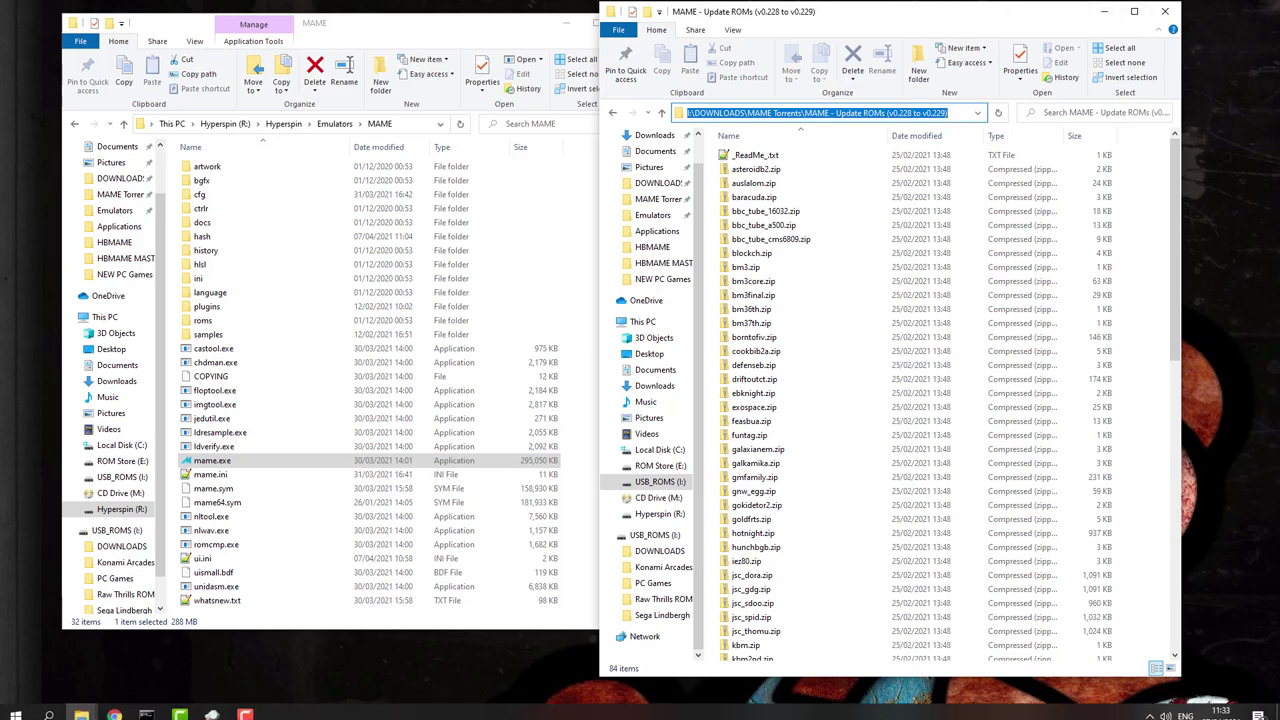
- Set the Rebuilder's source folder to the copied path I:\DOWNLOADS\MAME Torrents\MAME - Update ROMs (v0.228 to v0.229)
left_click(211, 707)
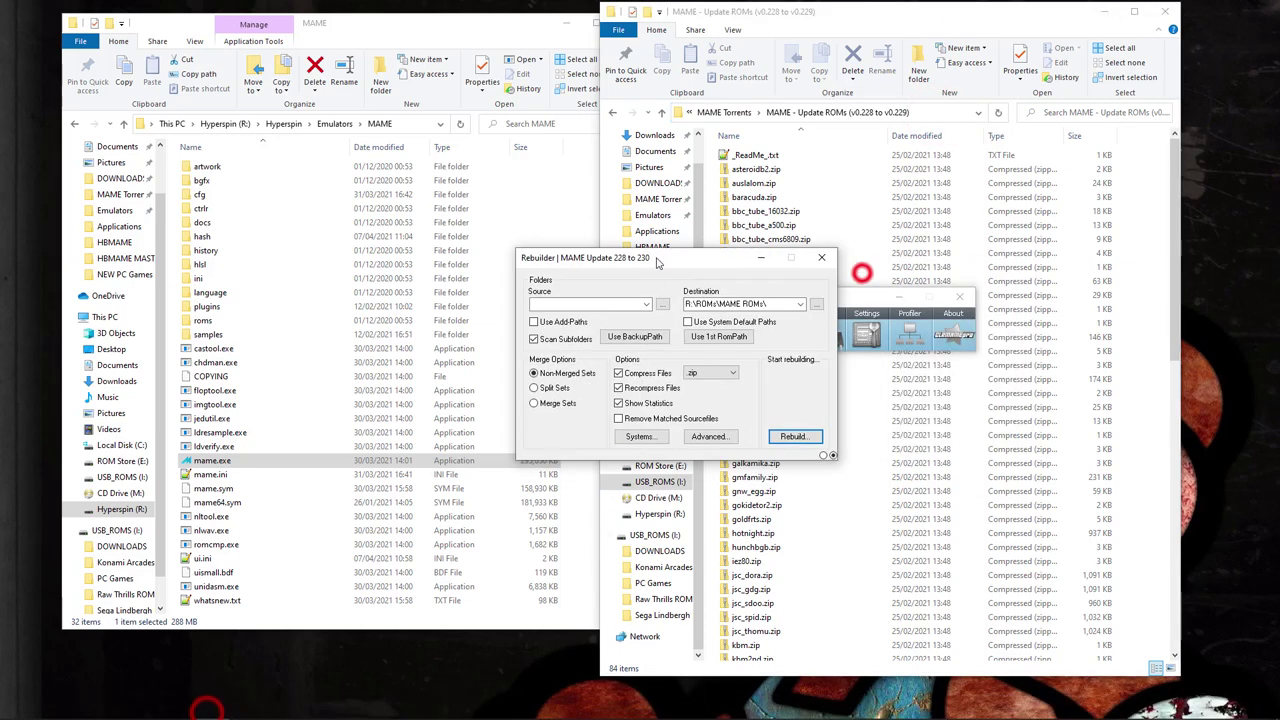
left_click(665, 300)
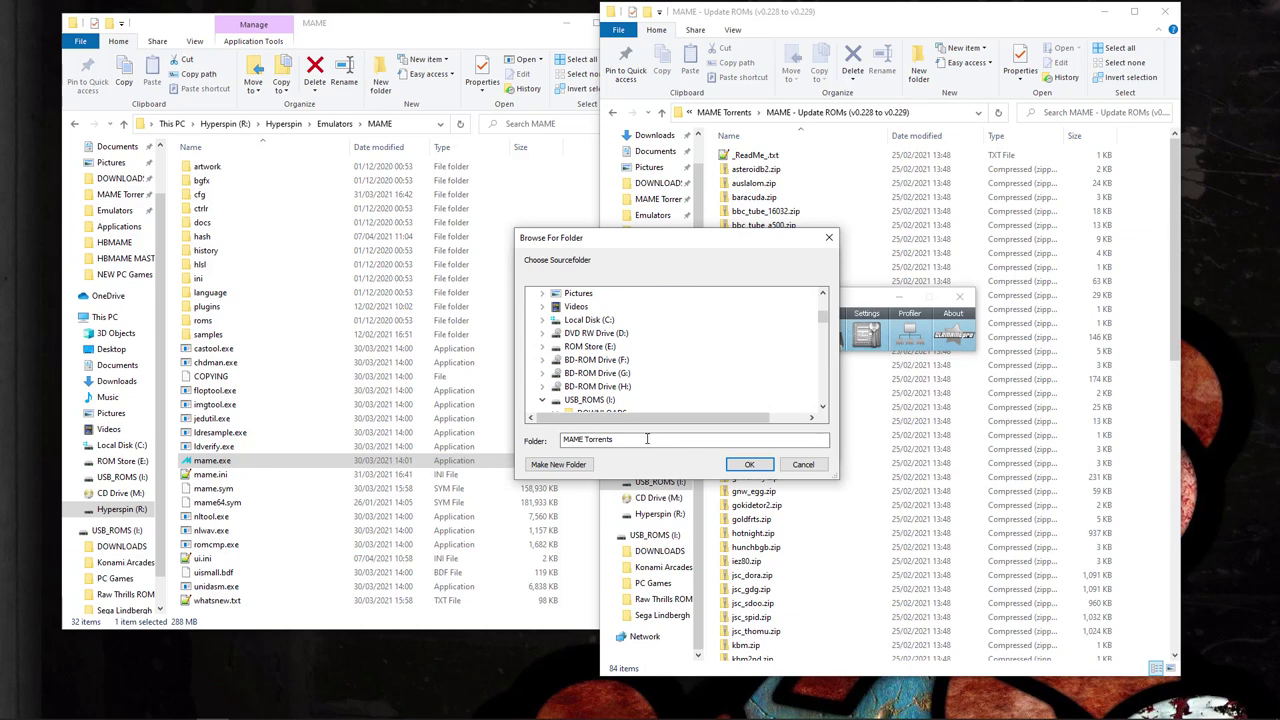
triple_click(632, 439)
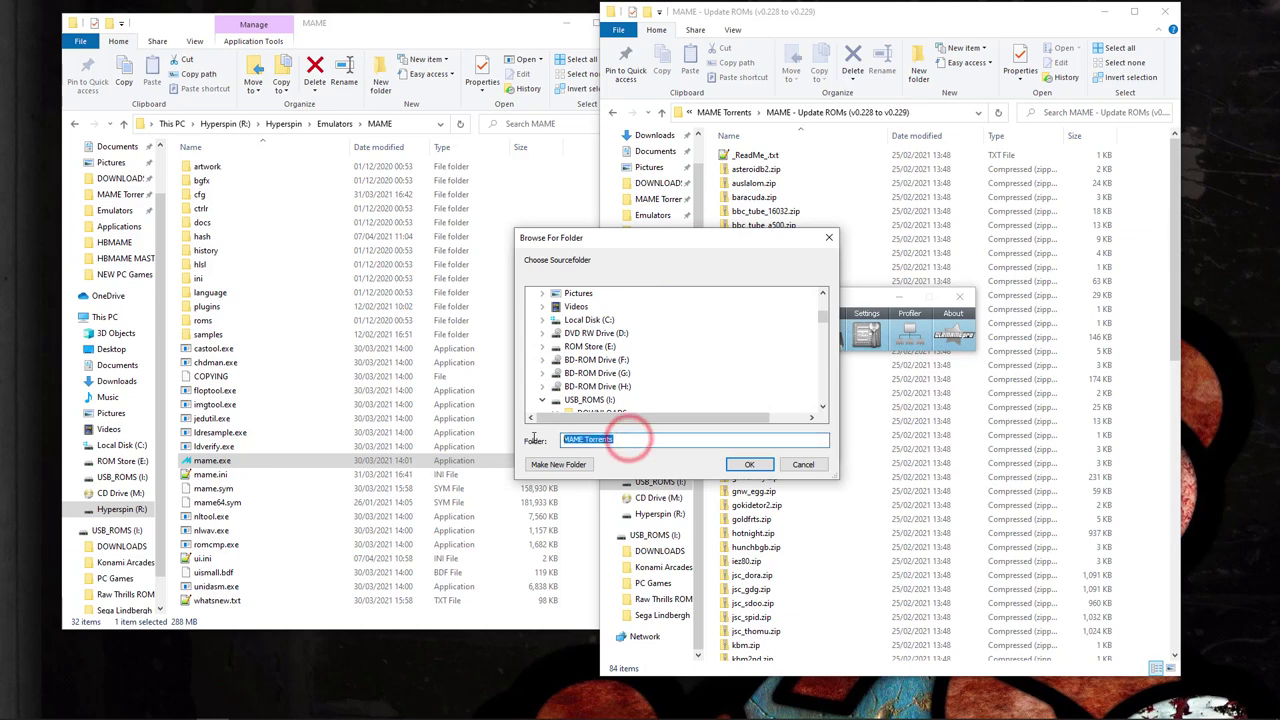
key("ctrl+v")
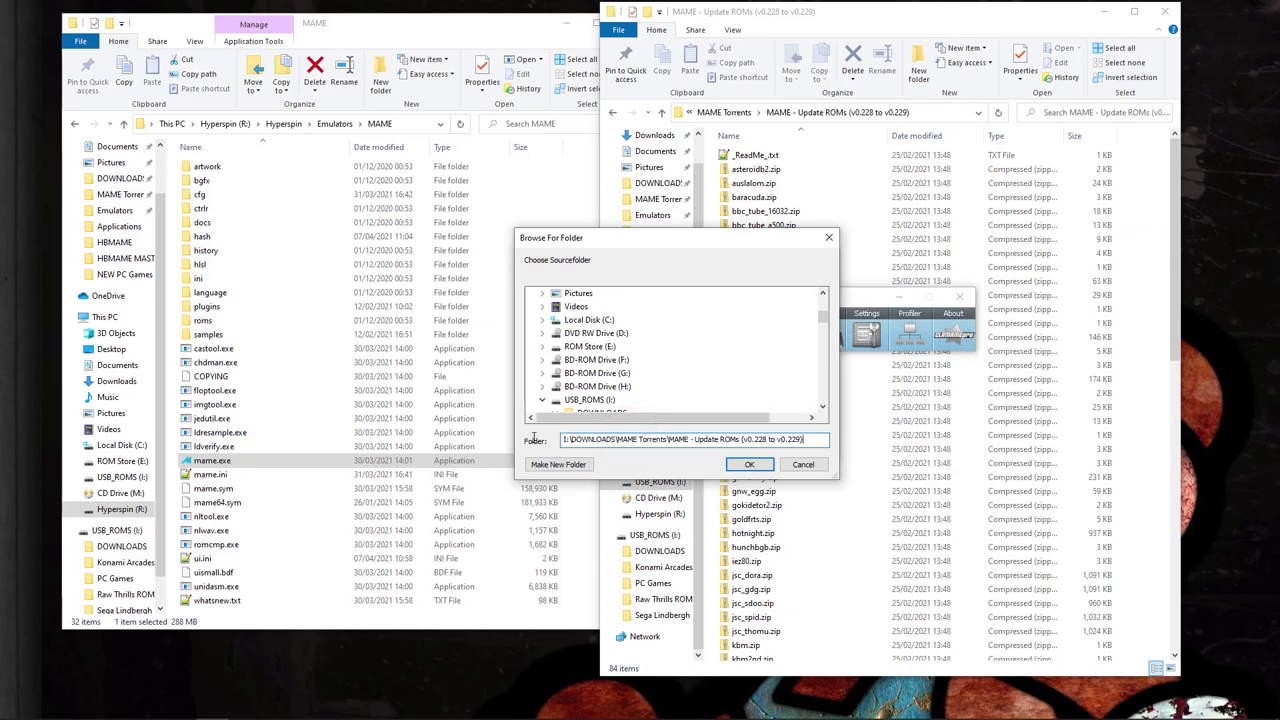
left_click(745, 465)
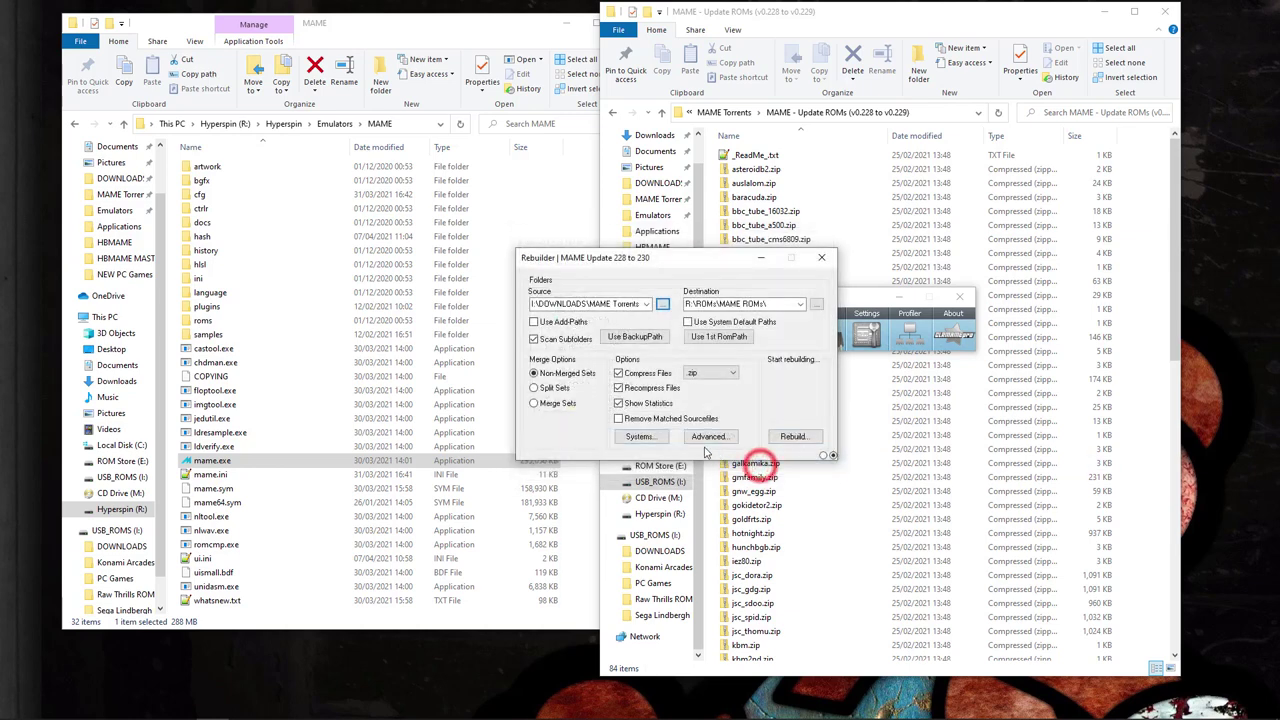
- Check the end of the source path, rebuild the v0.228 to v0.229 ROMs into R:\ROMs\MAME ROMs, and dismiss the statistics
triple_click(612, 303)
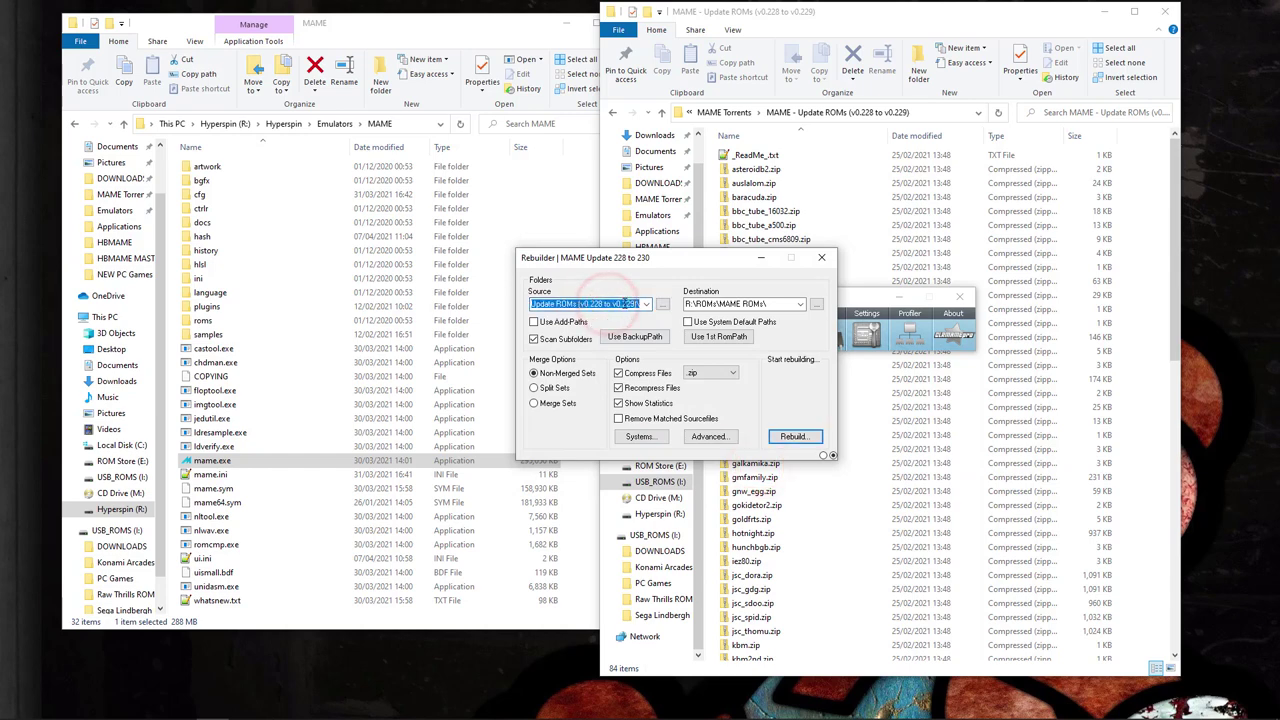
left_click_drag(640, 303, 614, 303)
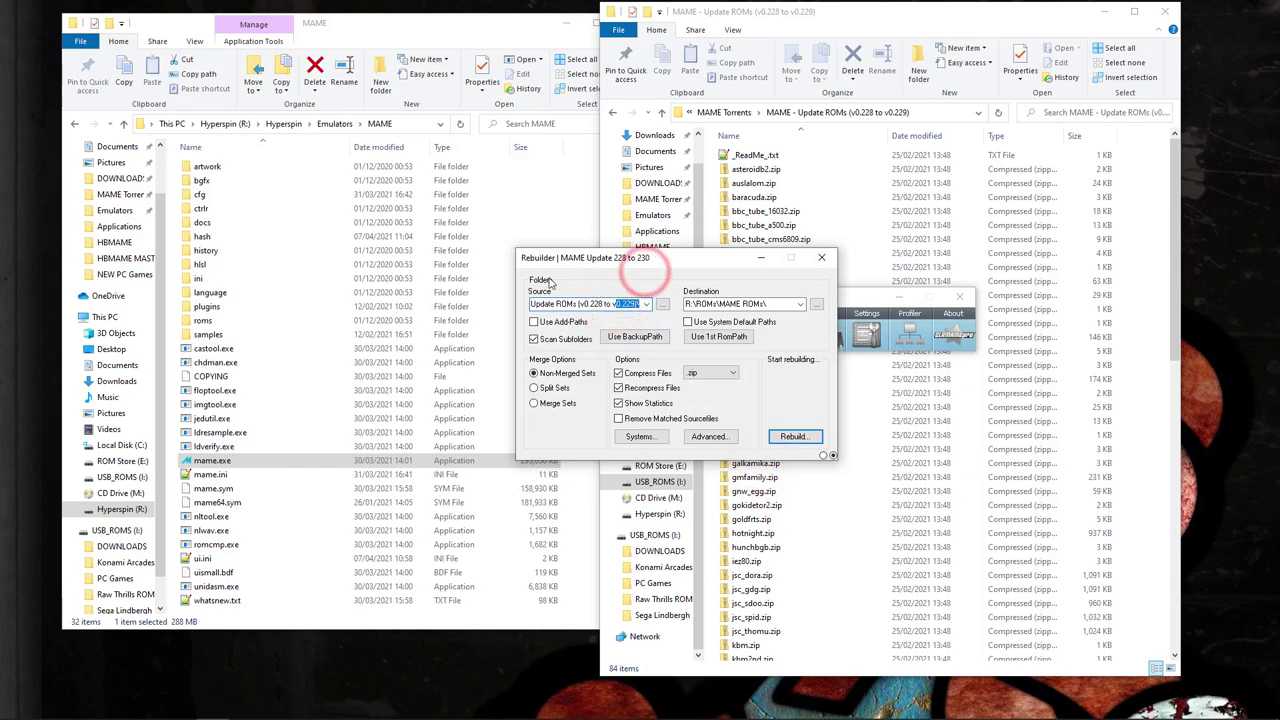
left_click(792, 437)
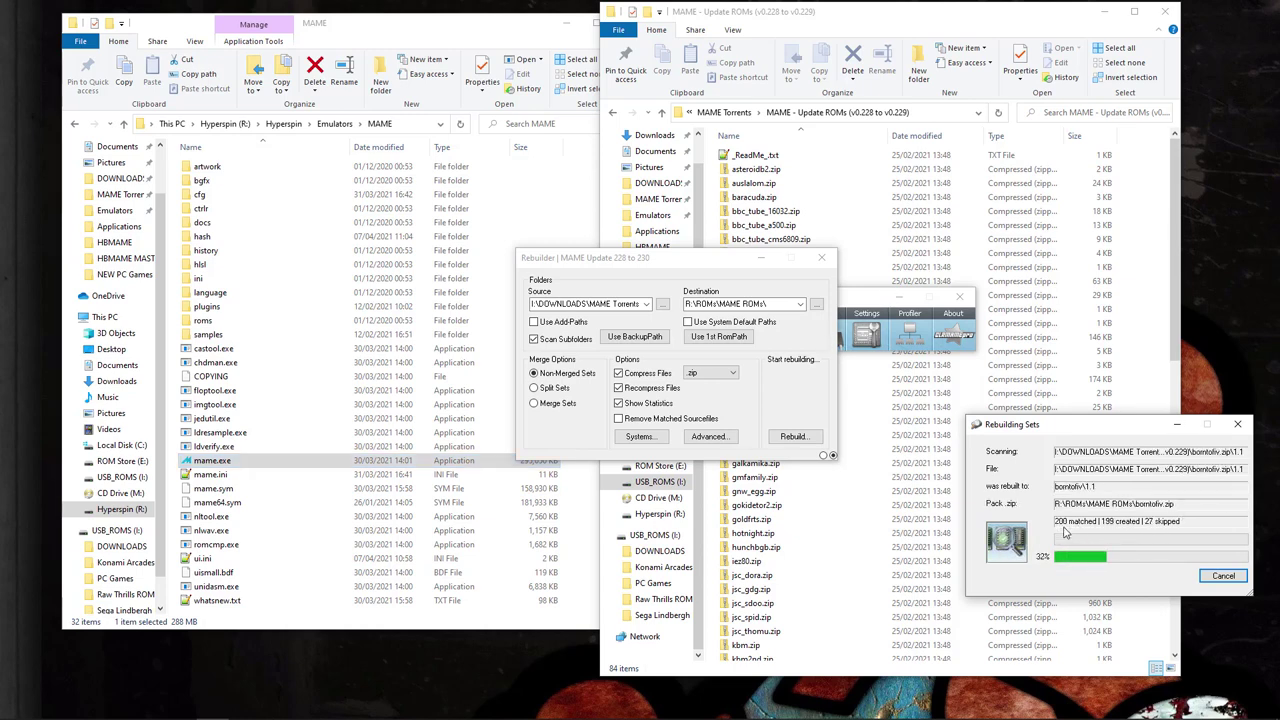
left_click(793, 436)
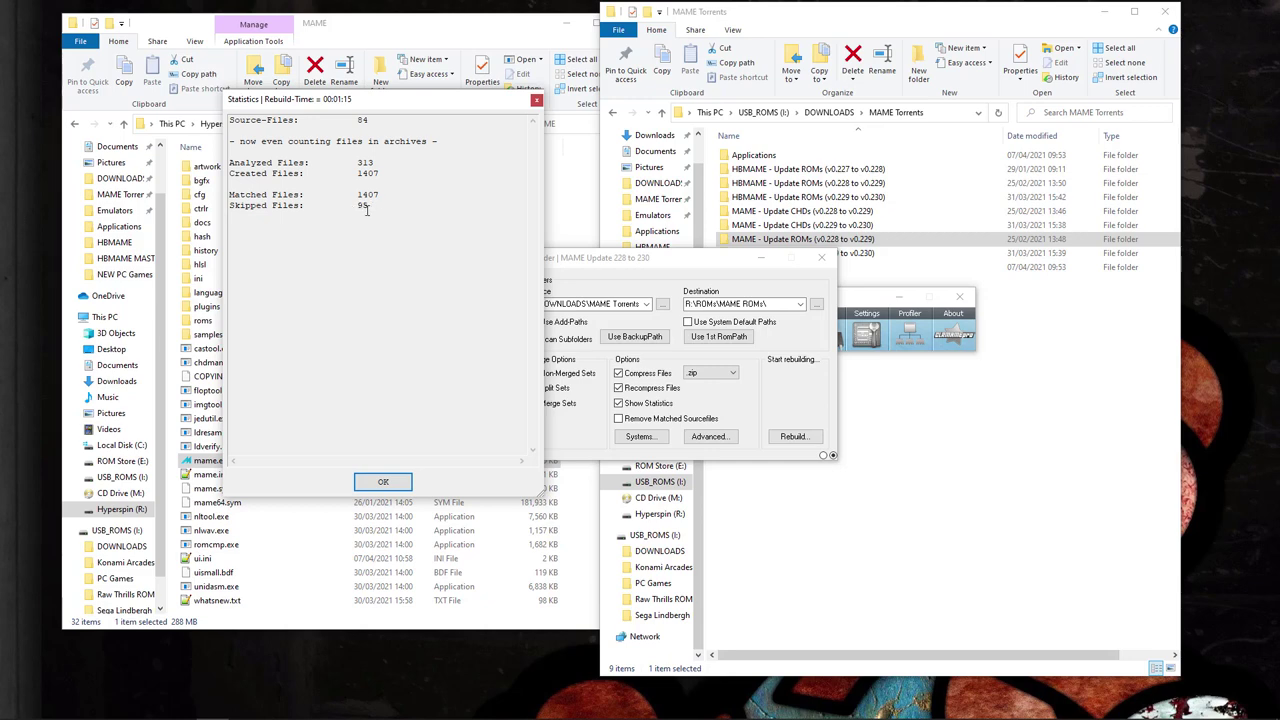
left_click(383, 482)
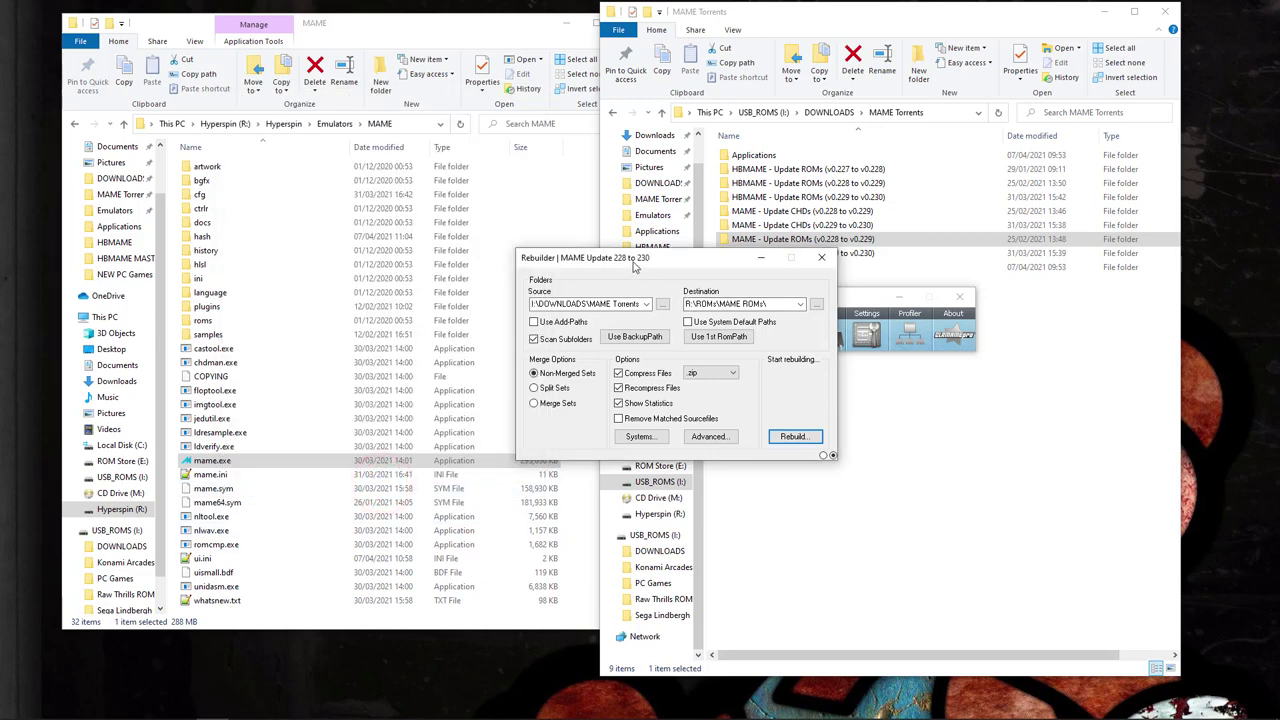
- Change the rebuild source to "MAME - Update ROMs (v0.229 to v0.230)", rebuild it into the MAME ROMs folder, and dismiss the statistics
left_click(661, 304)
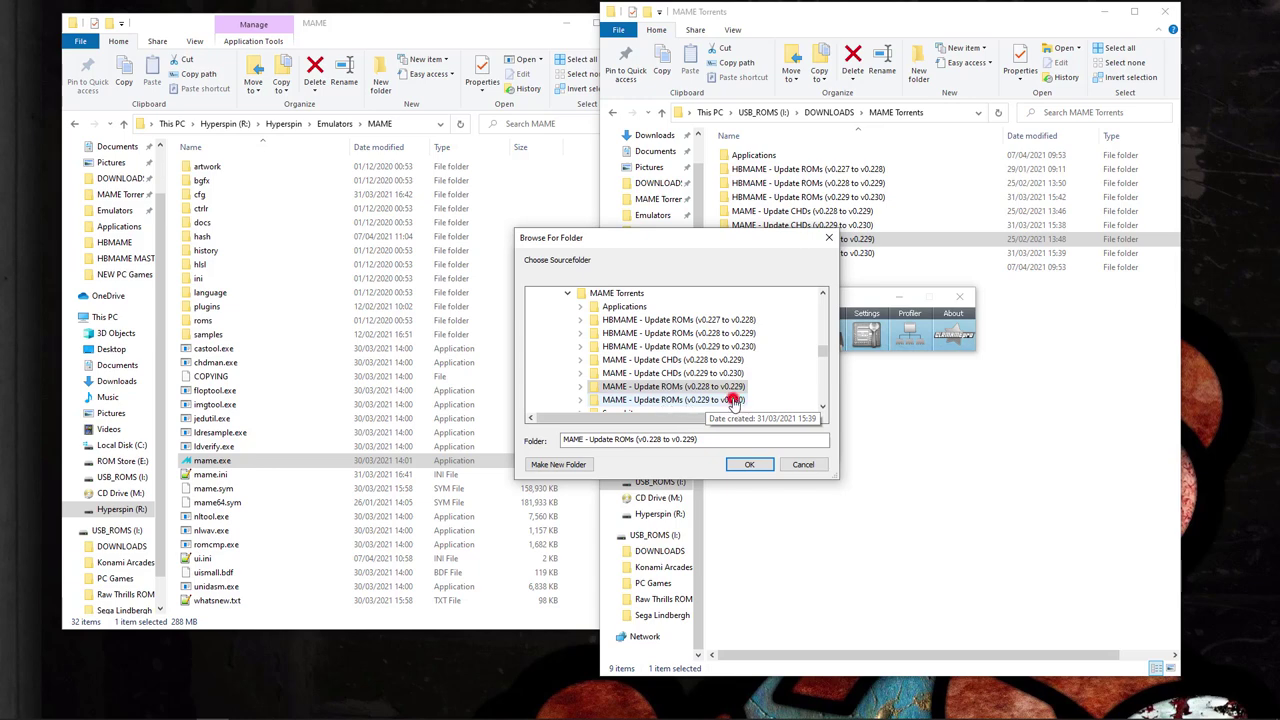
left_click(733, 400)
left_click(748, 464)
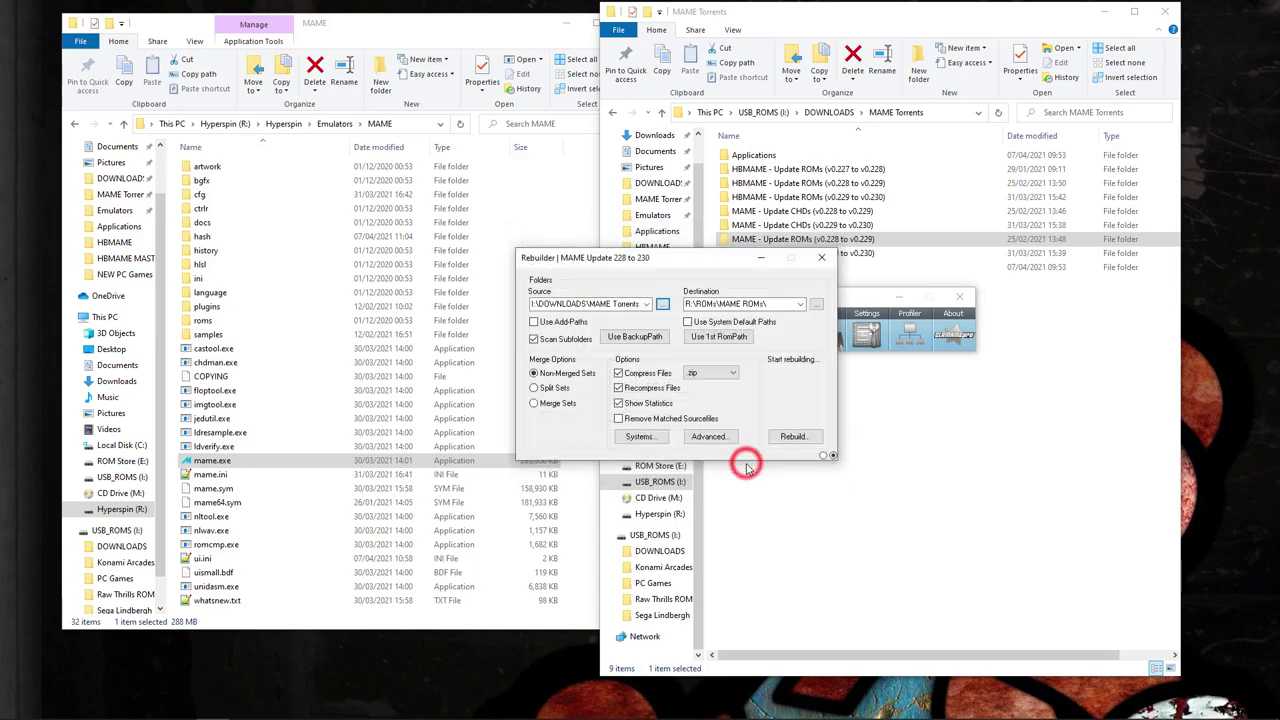
left_click(797, 439)
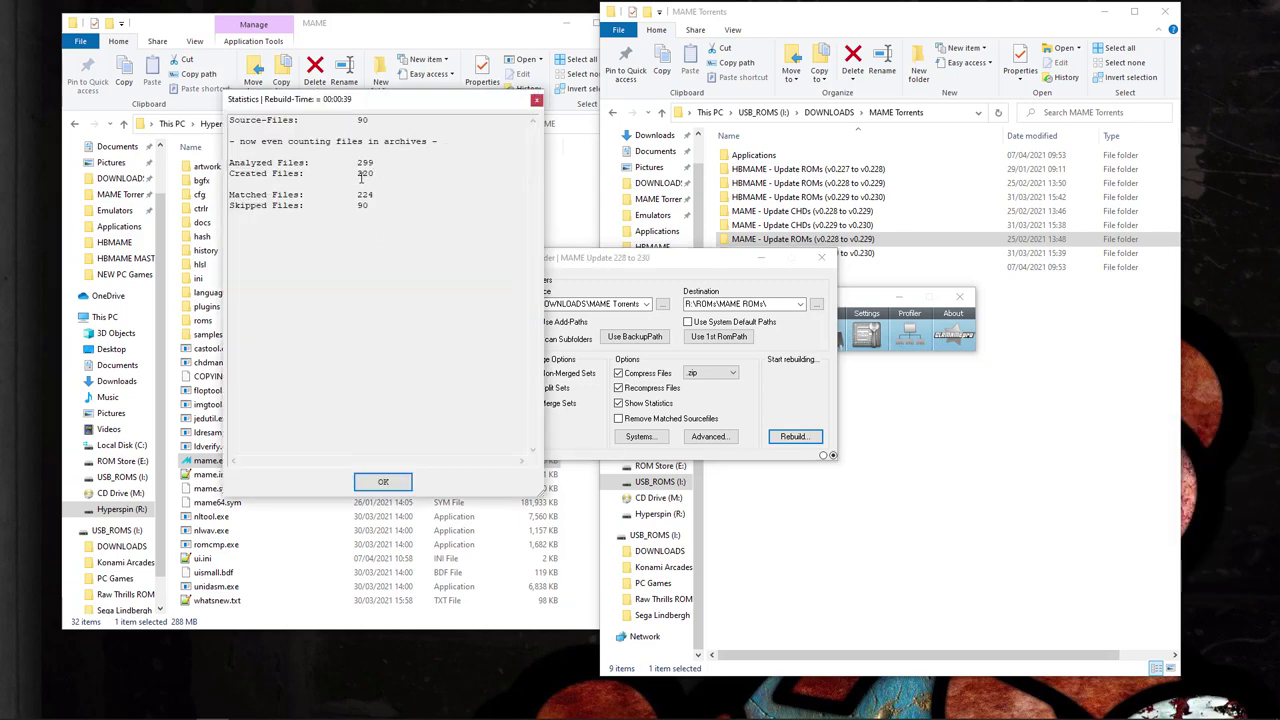
left_click(402, 487)
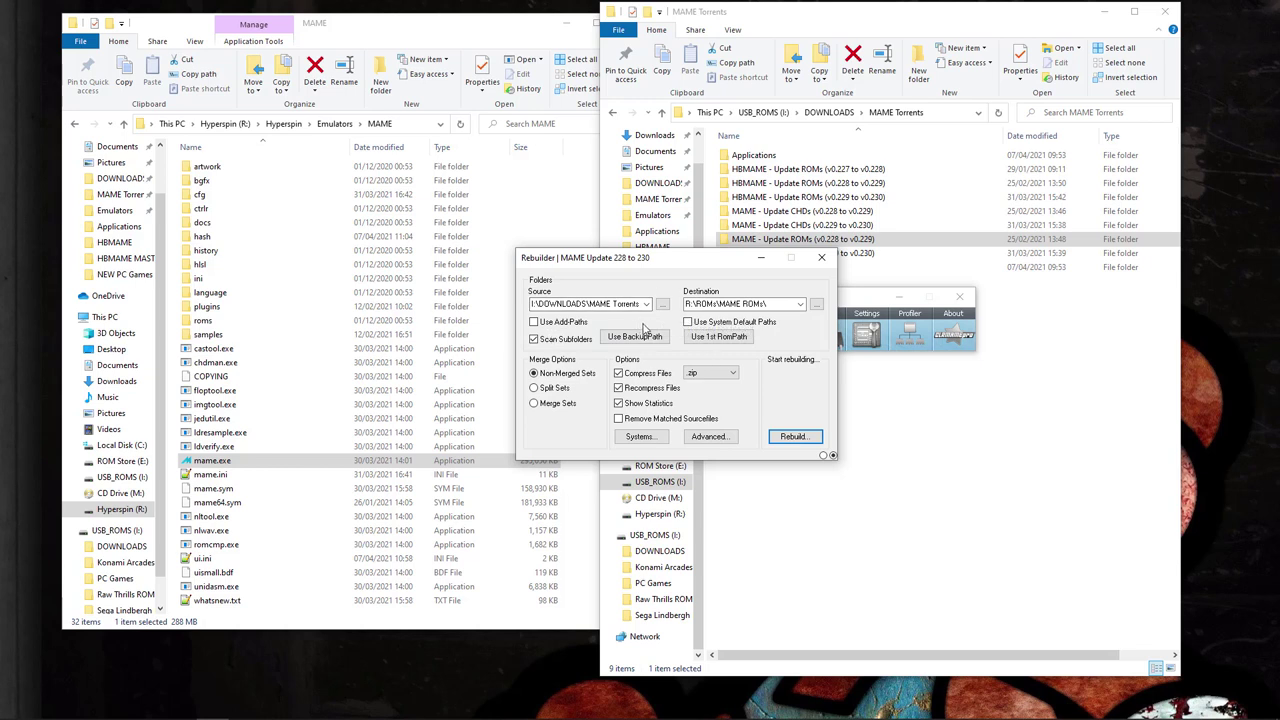
- Rebuild from the profile's backup path into the MAME ROMs folder, and close the statistics and the Rebuilder
left_click(641, 337)
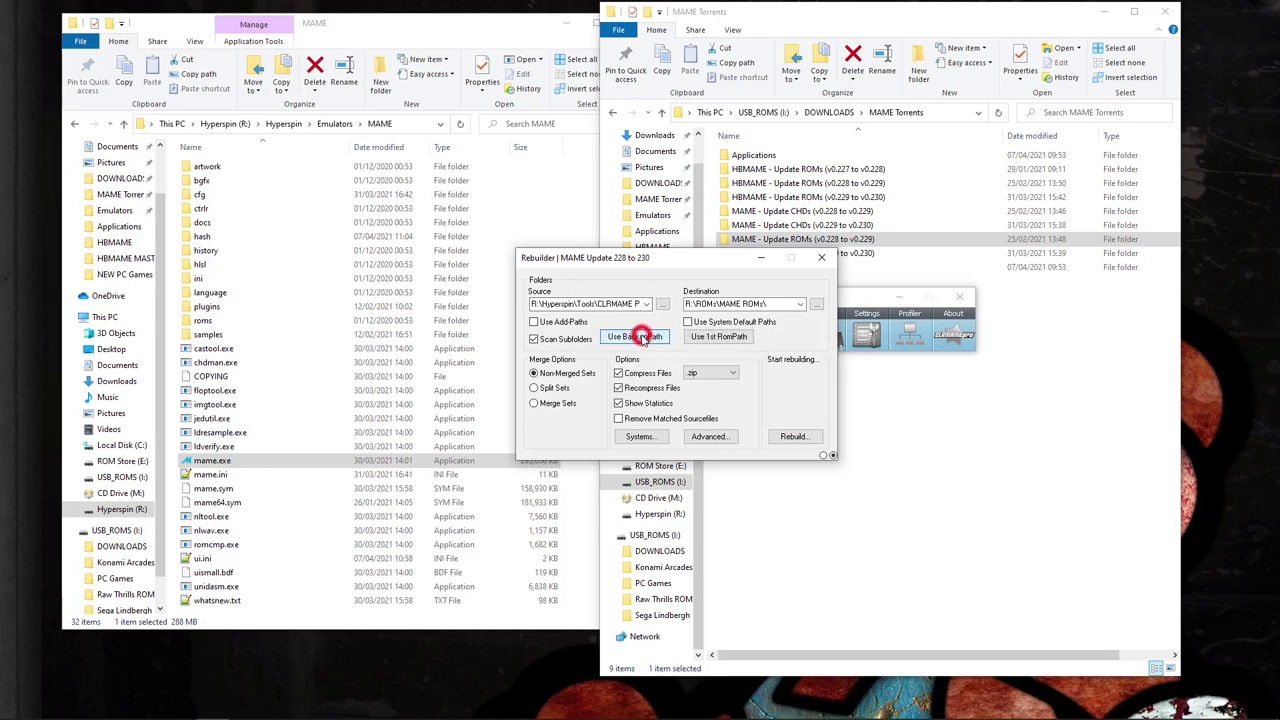
left_click(795, 437)
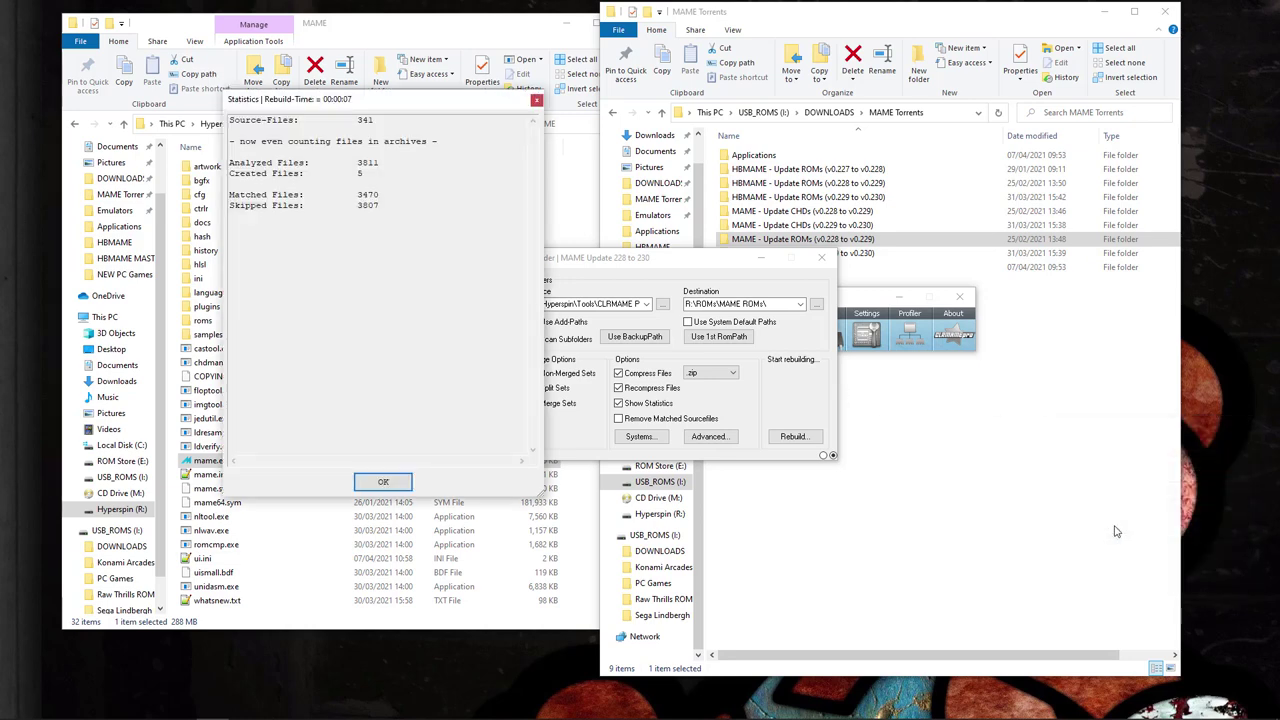
left_click(383, 481)
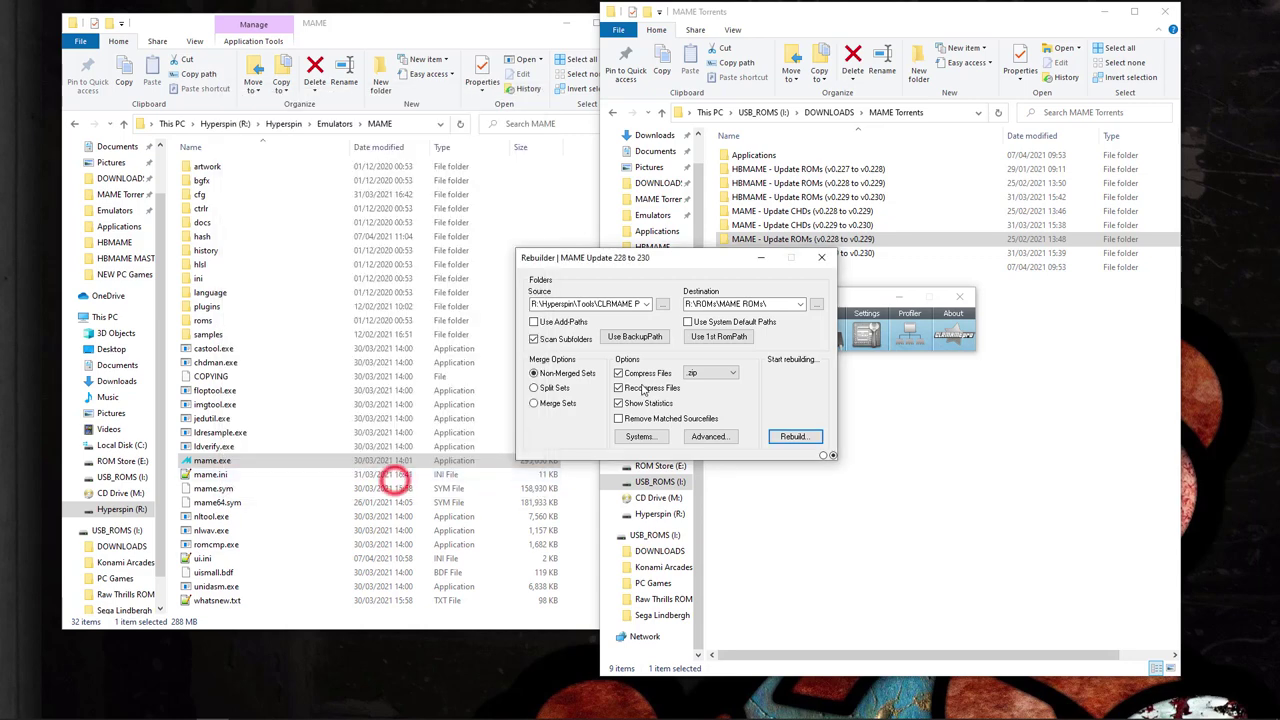
left_click(822, 258)
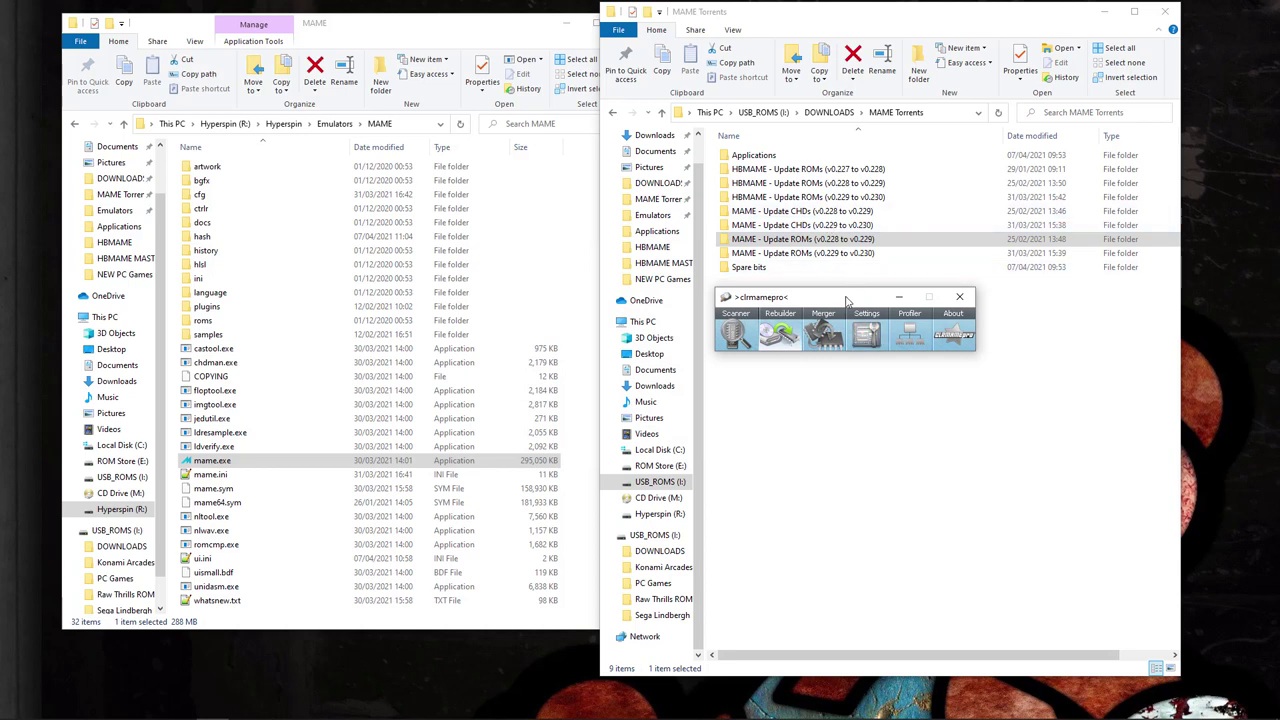
- Move the clrmamepro window clear of the folder list and open the "MAME - Update CHDs (v0.228 to v0.229)" folder
left_click_drag(843, 299, 827, 288)
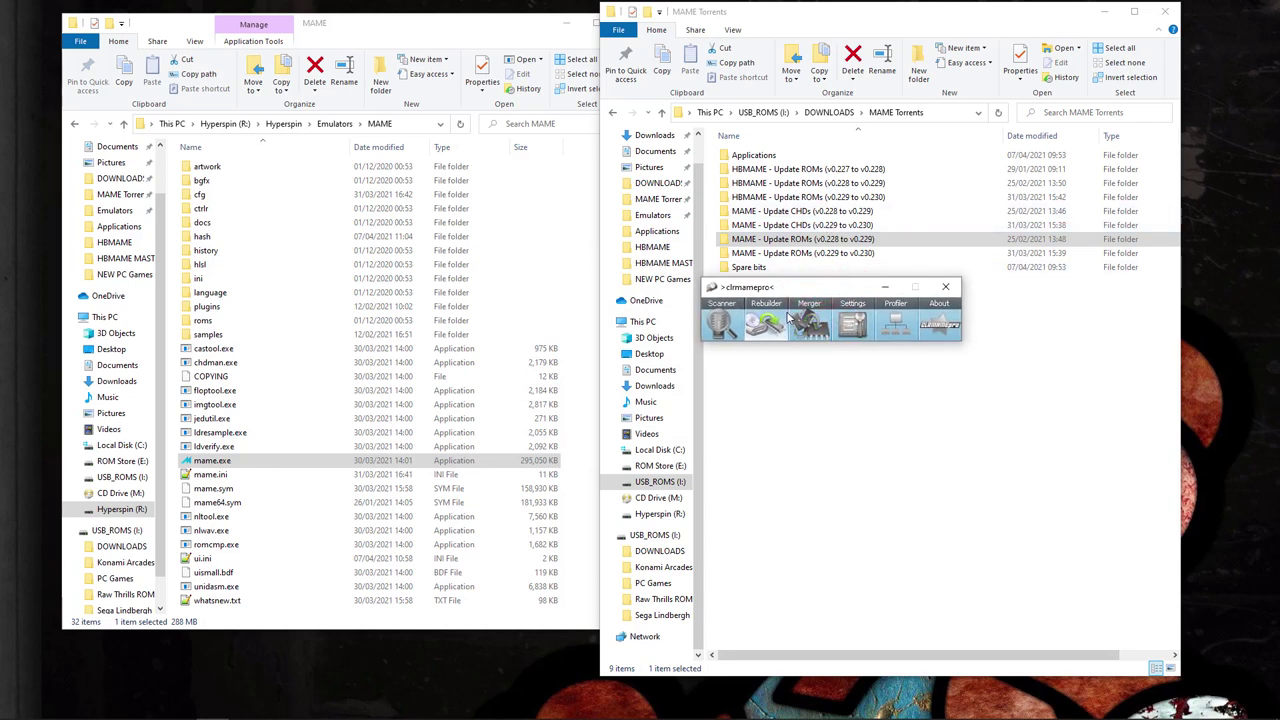
left_click_drag(808, 289, 801, 323)
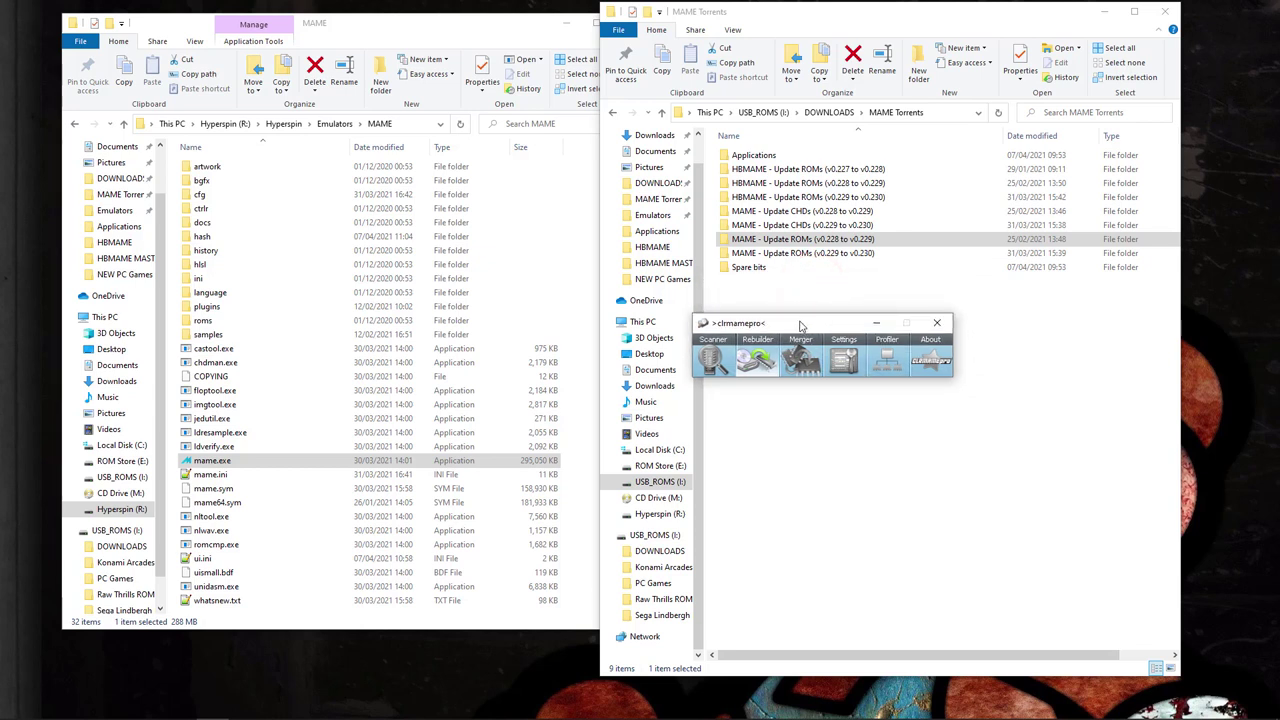
double_click(783, 211)
- In the other File Explorer window, navigate to the MAME ROMs folder inside ROMs on the Hyperspin (R:) drive
mouse_move(150, 716)
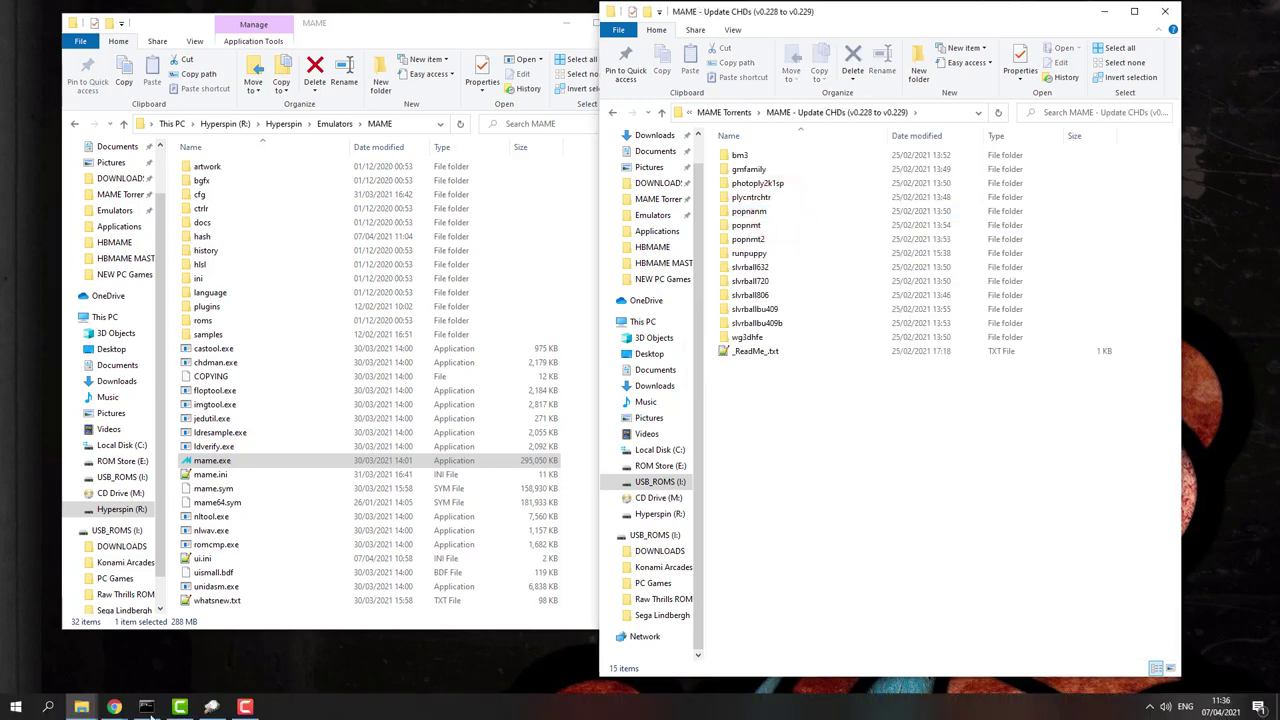
mouse_move(79, 711)
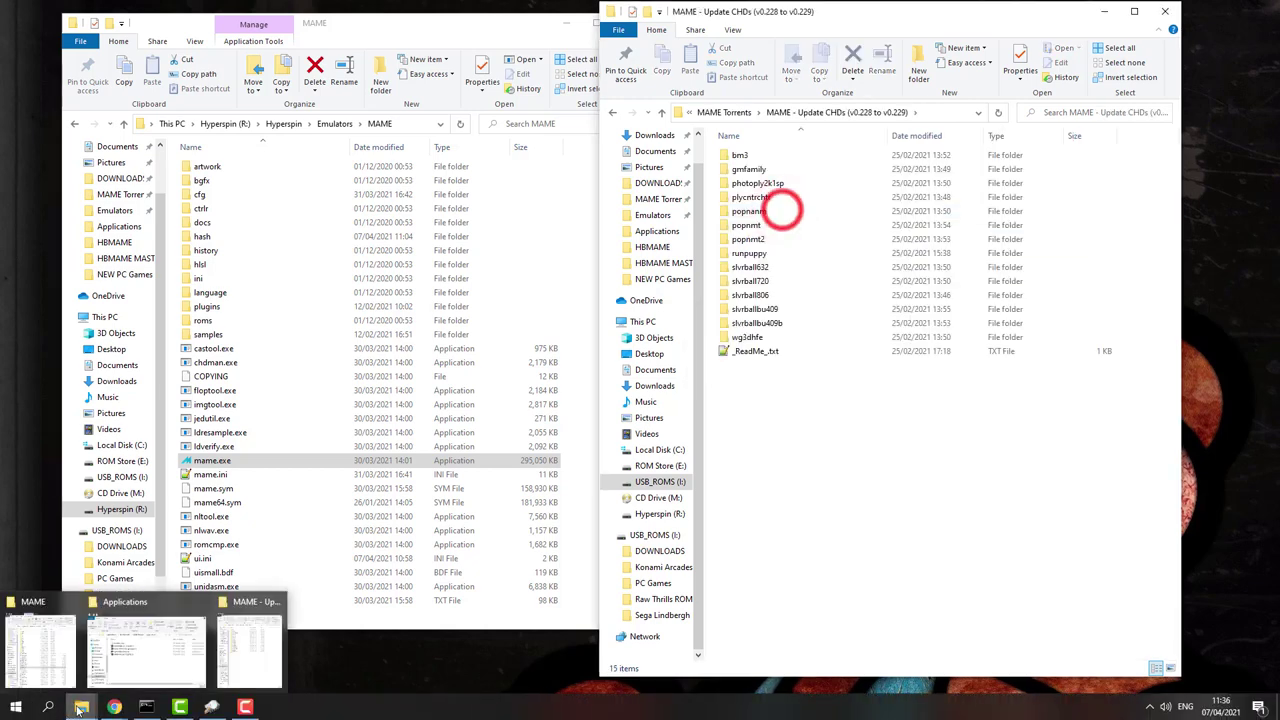
left_click(225, 123)
double_click(212, 258)
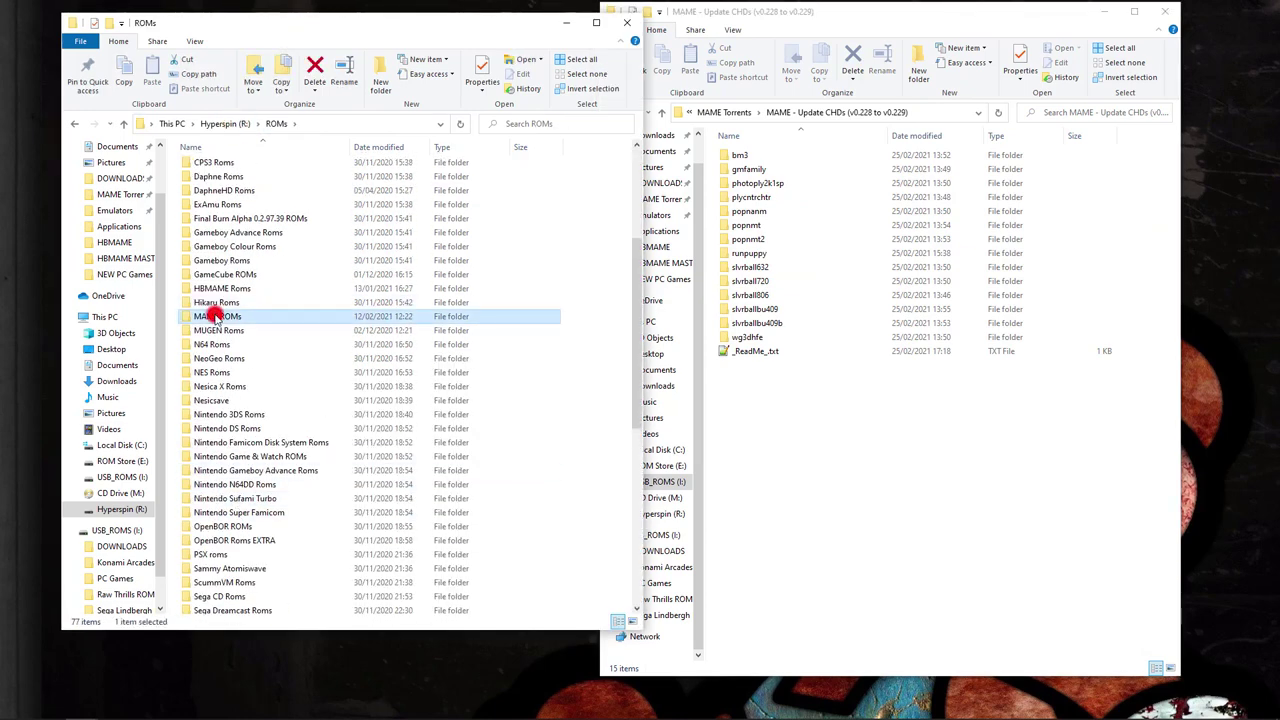
double_click(217, 315)
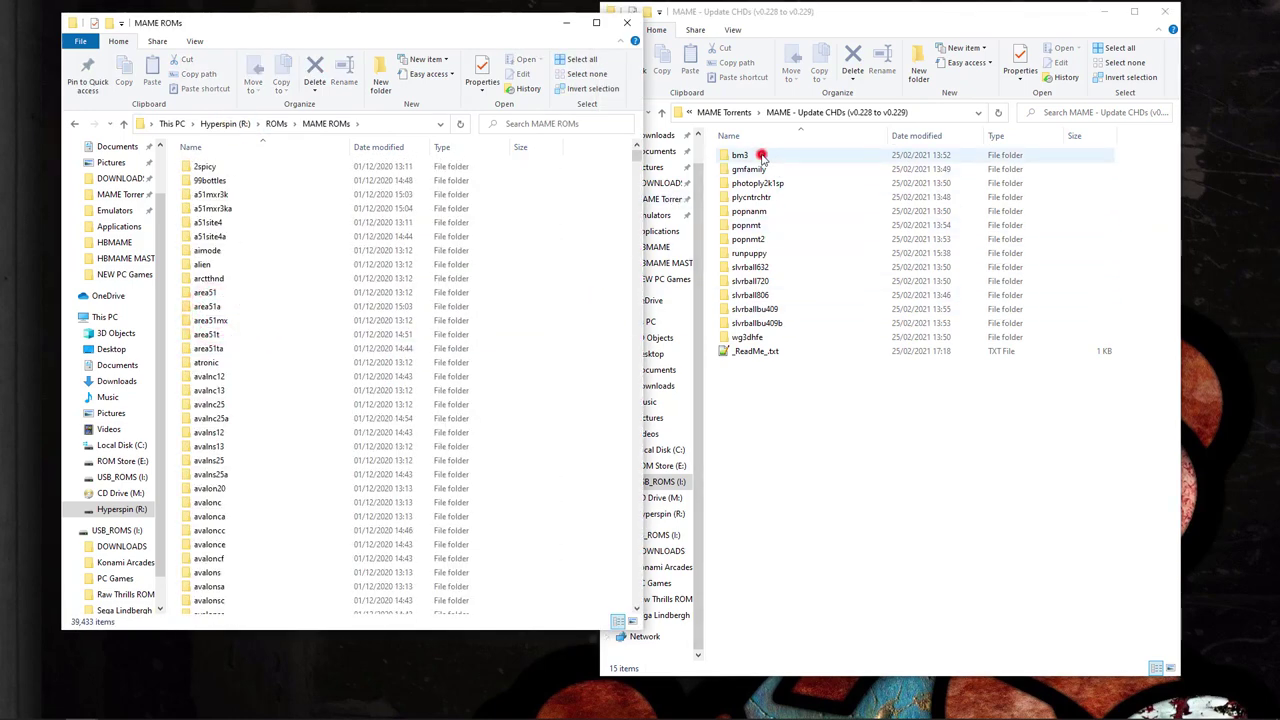
- Copy gc97201.chd and gc97202.chd from the bm3 folder into MAME ROMs, and return to the v0.228 to v0.229 CHDs folder
double_click(762, 157)
left_click_drag(809, 20, 1019, 22)
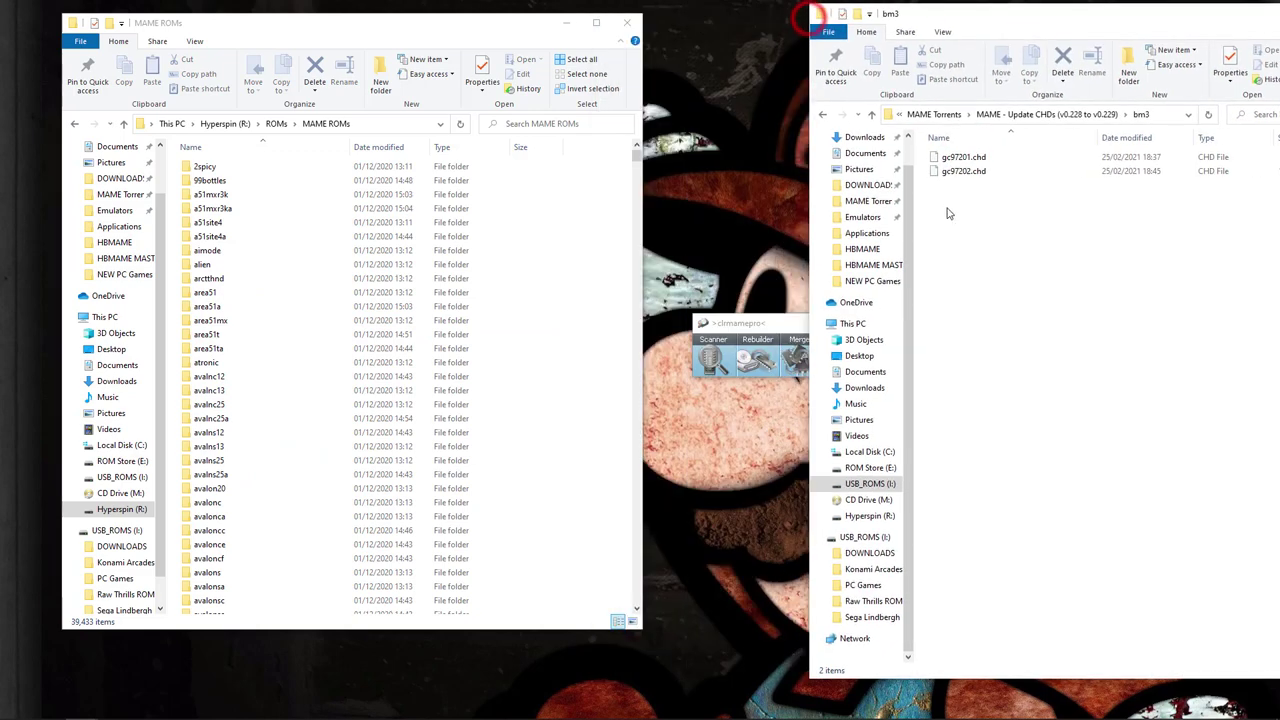
left_click_drag(994, 206, 613, 191)
left_click(1095, 116)
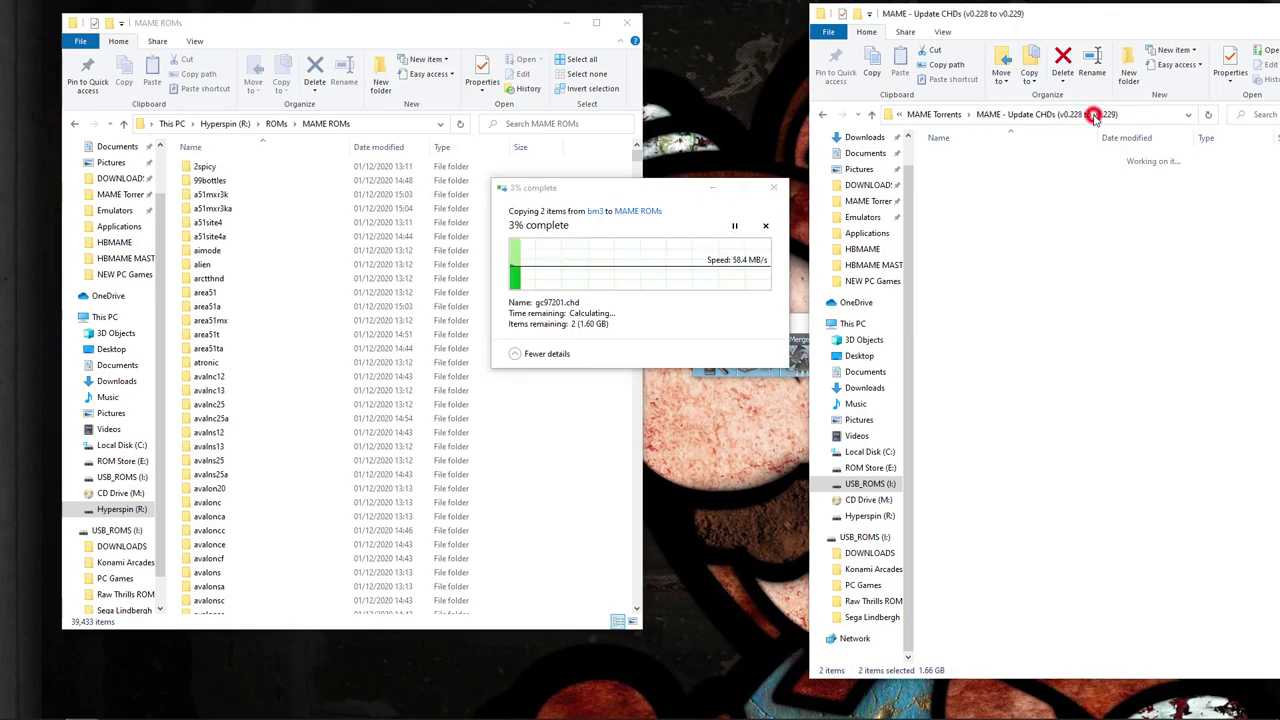
- Copy gamesfamily_1.1.chd from the gmfamily folder into the MAME ROMs folder
double_click(960, 168)
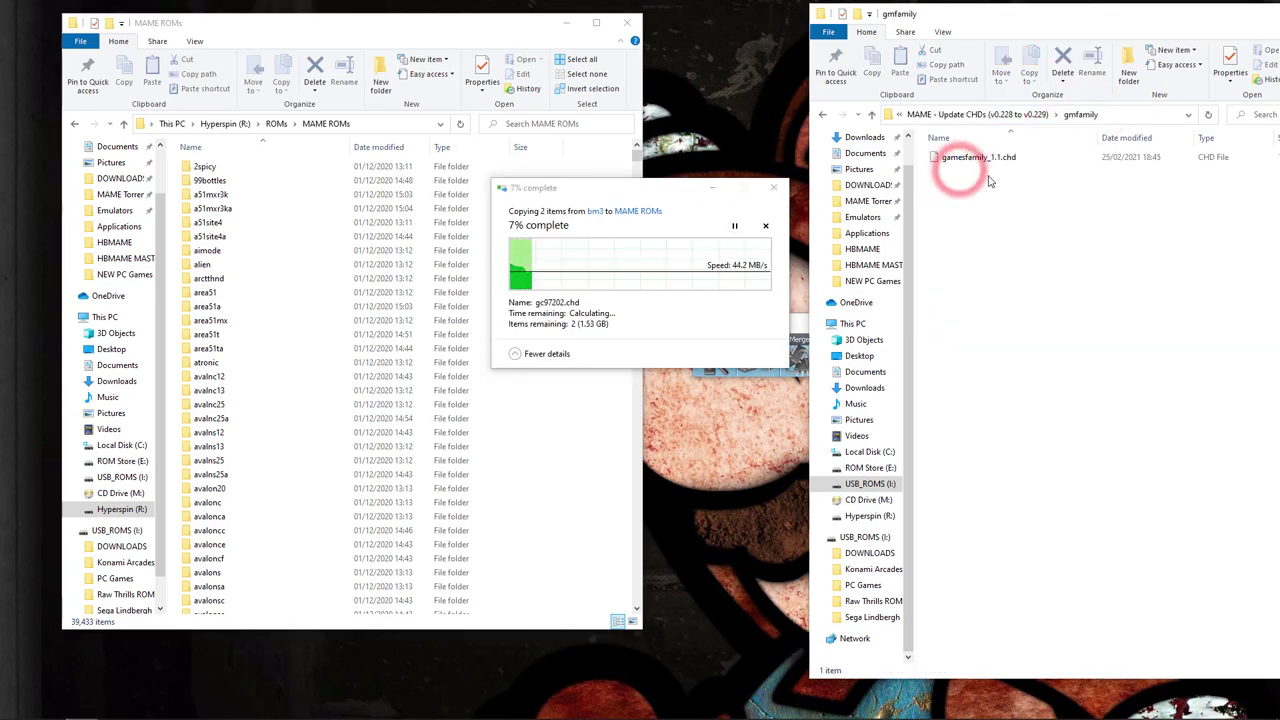
left_click_drag(975, 157, 614, 443)
left_click(1018, 190)
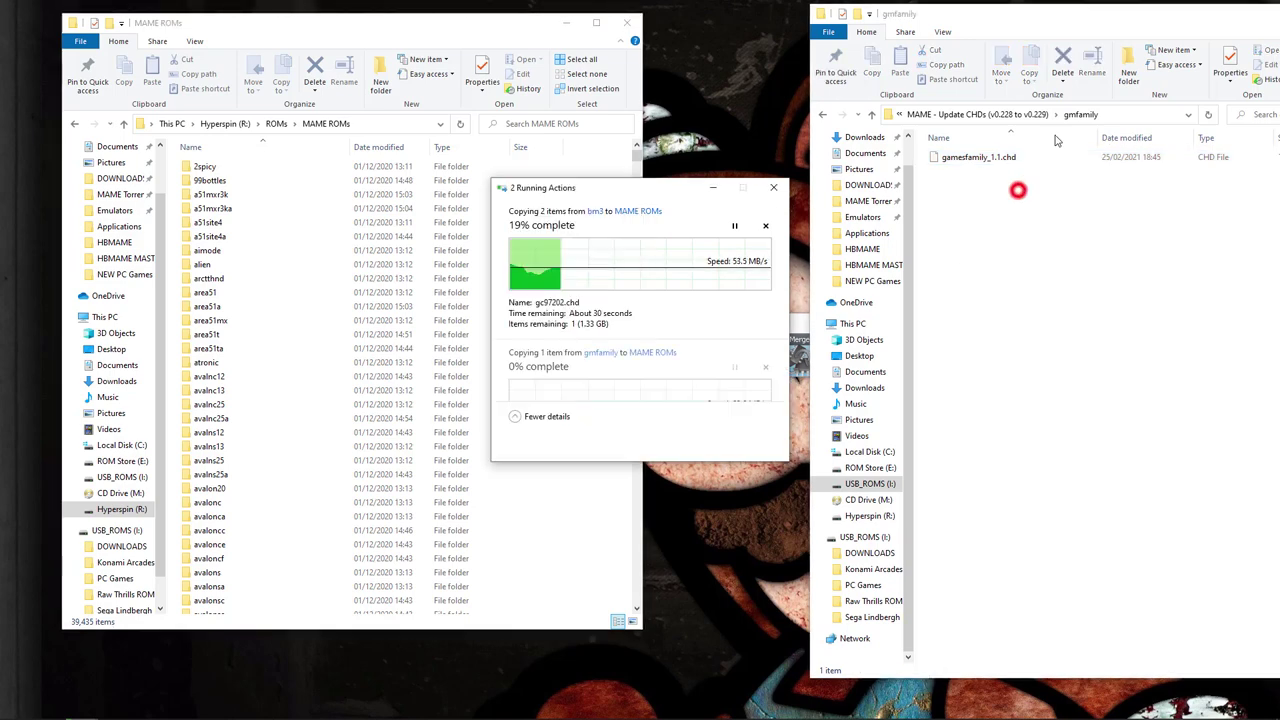
- Return to the v0.228 to v0.229 CHDs folder and open its photoply2k1sp subfolder
left_click(1040, 114)
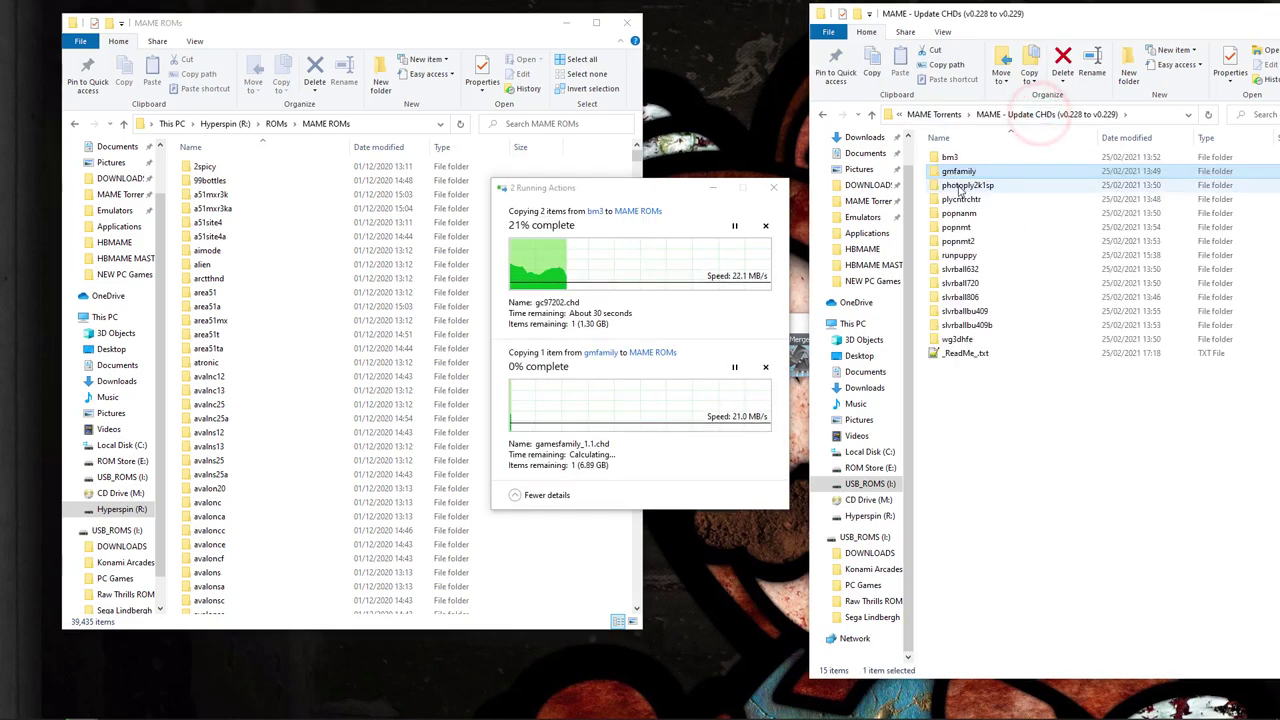
double_click(960, 186)
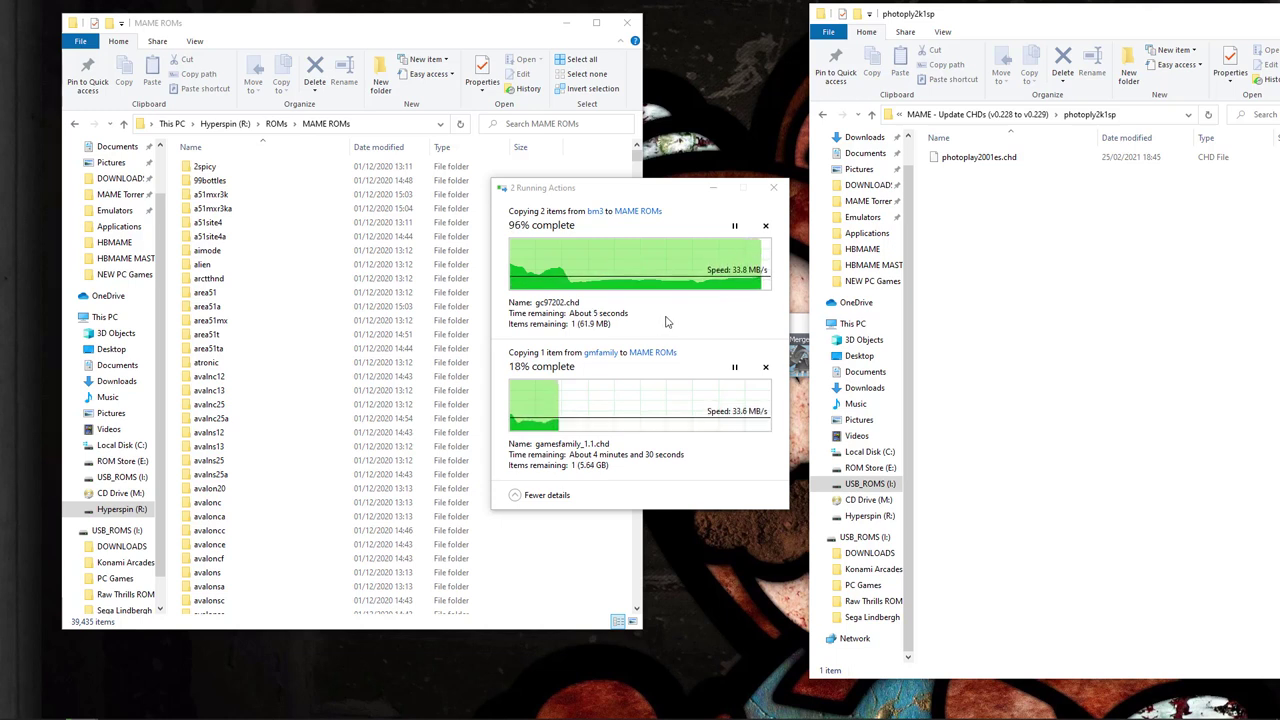
- Go back up to the MAME Torrents folder and open "MAME - Update CHDs (v0.229 to v0.230)"
left_click(985, 110)
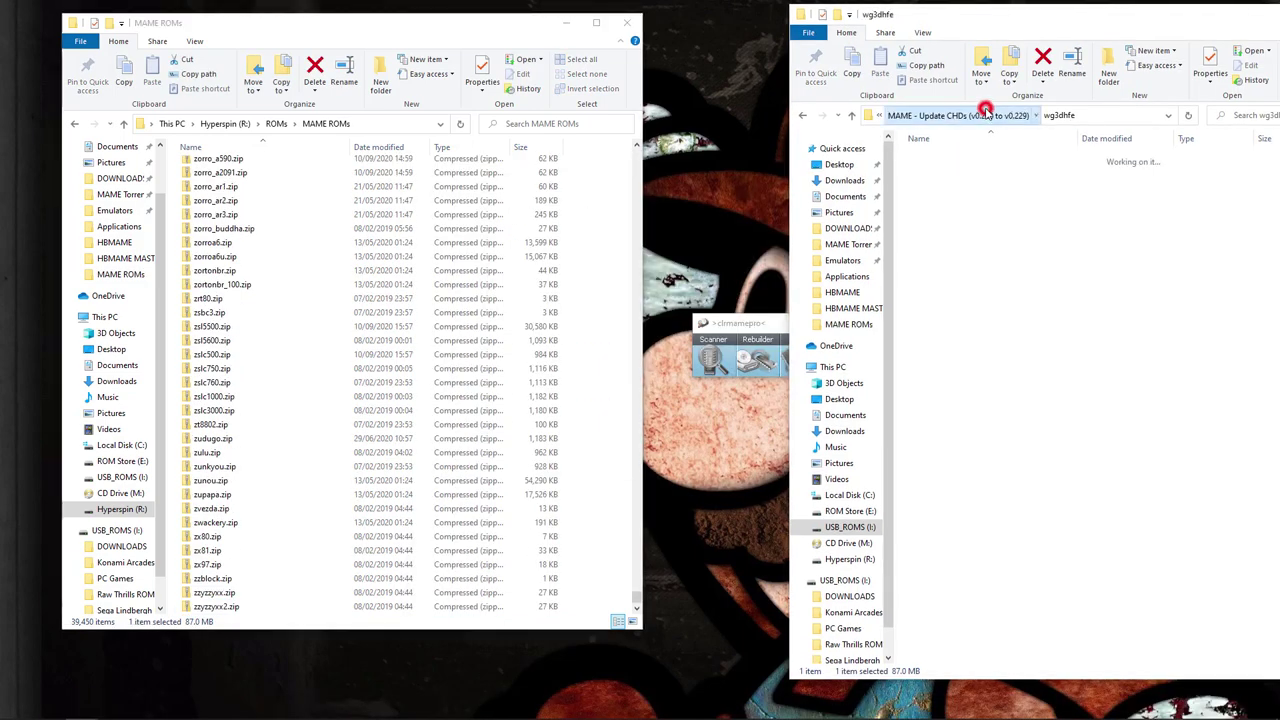
left_click(921, 116)
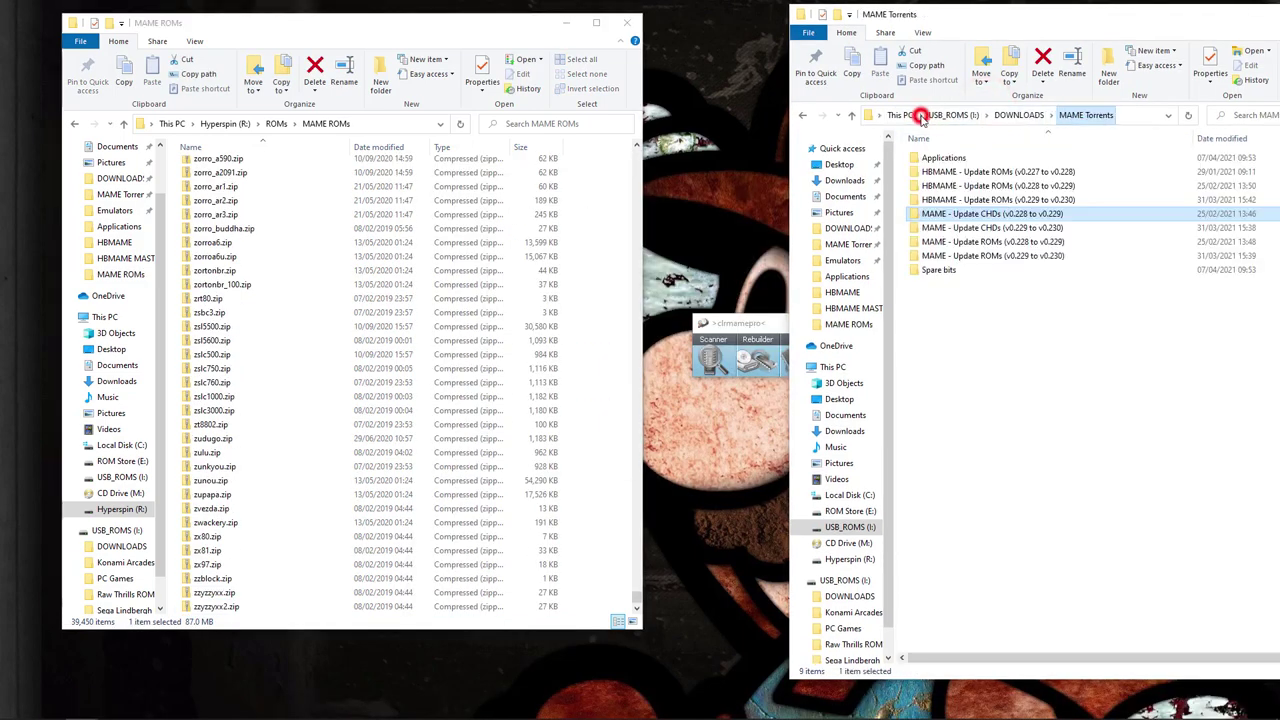
double_click(965, 228)
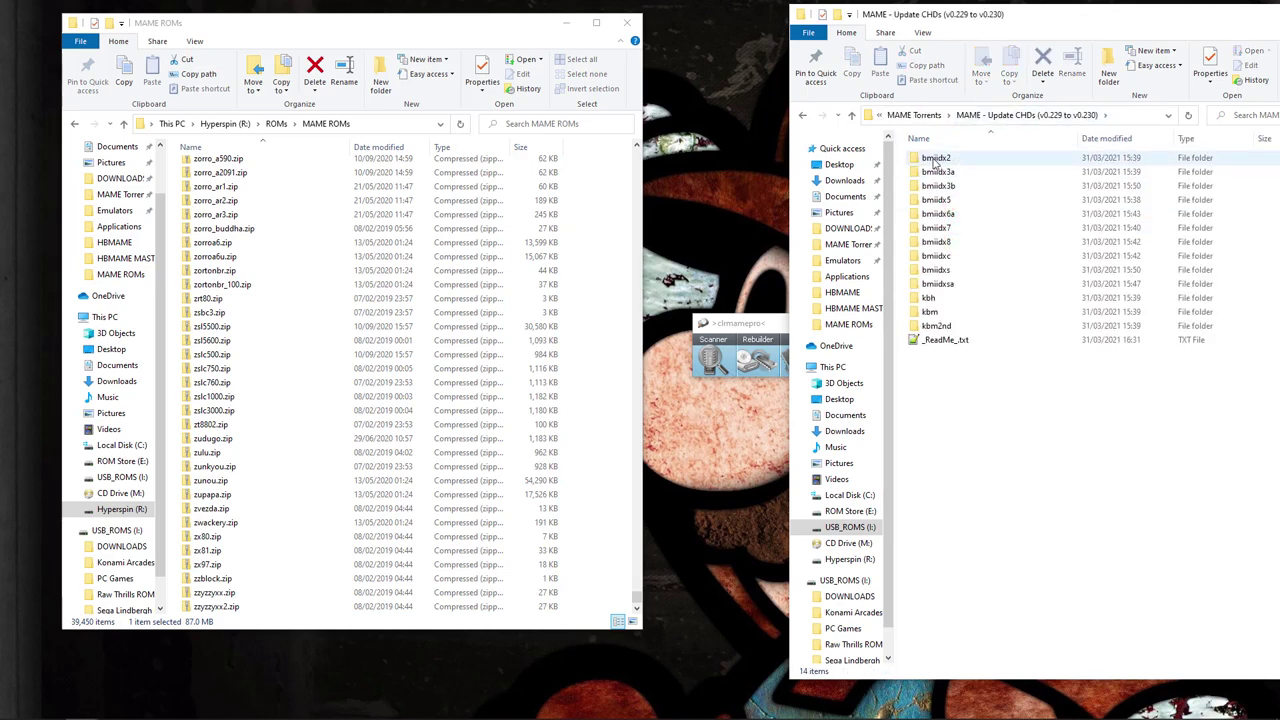
- Copy 985hdda01.chd from bmiidx2 and both CHDs from kbm2nd into MAME ROMs, and return to the MAME Torrents folder
double_click(945, 325)
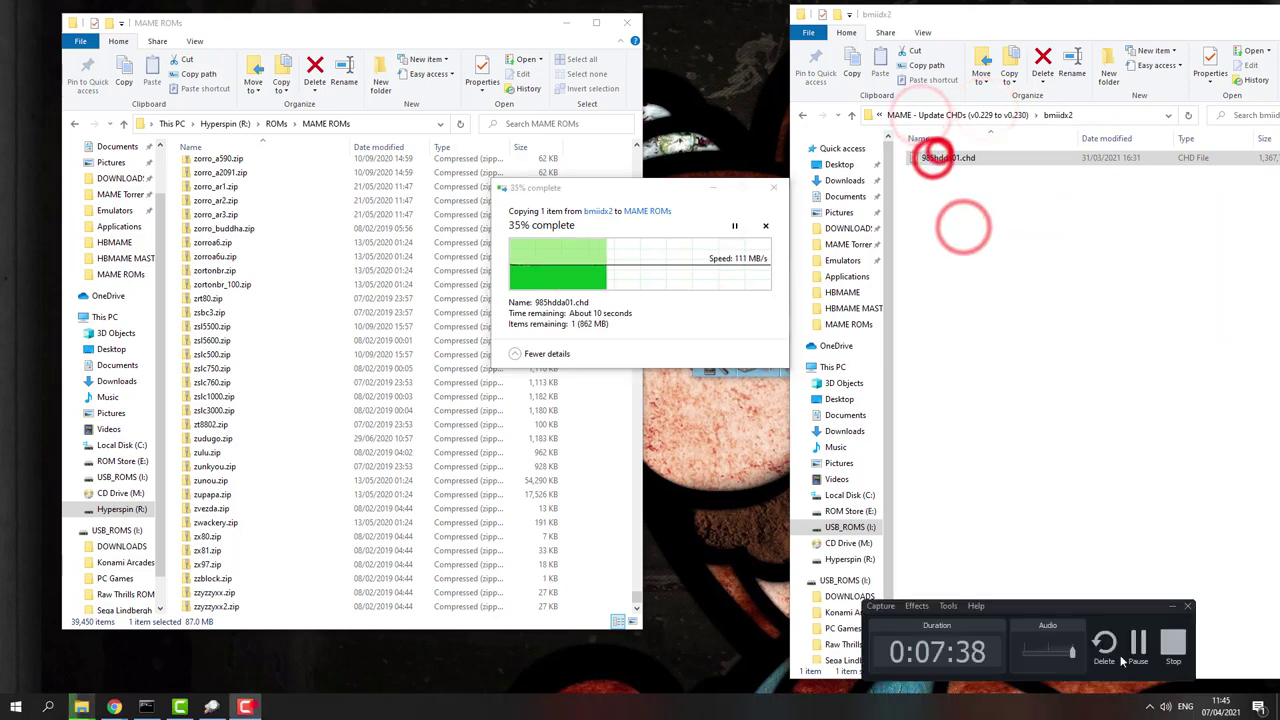
left_click_drag(969, 191, 935, 160)
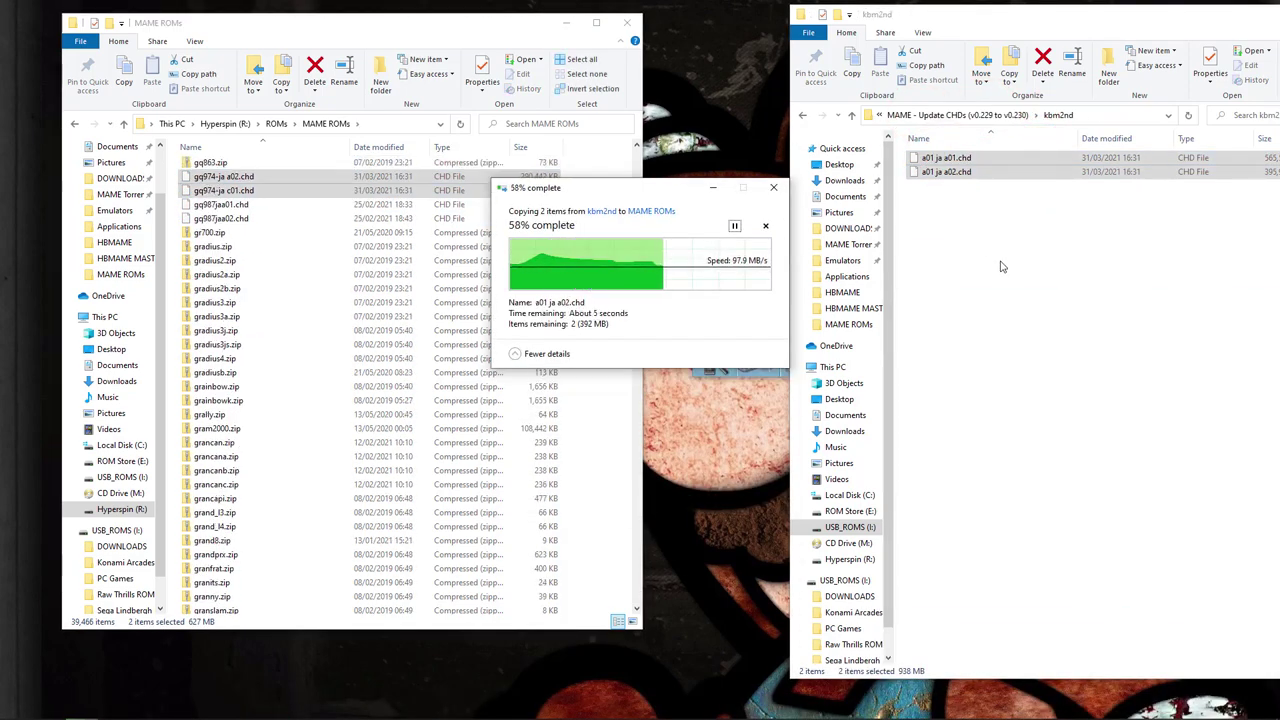
left_click(957, 115)
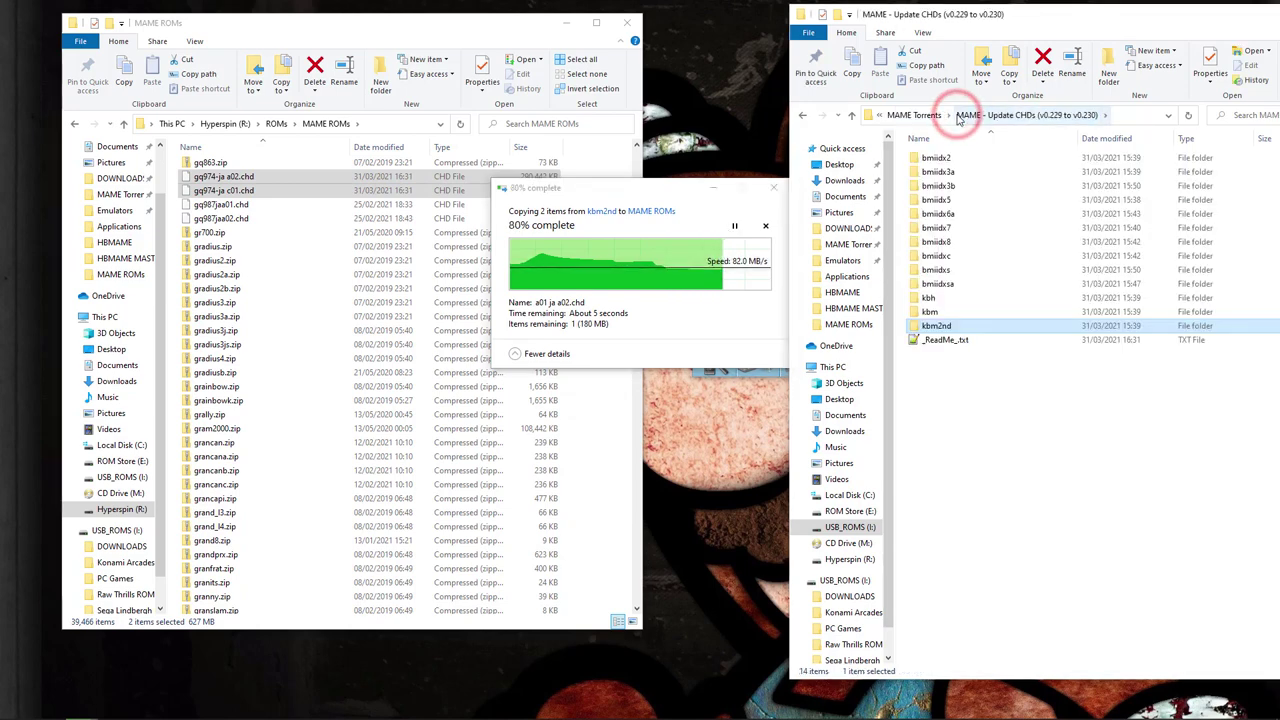
left_click(914, 115)
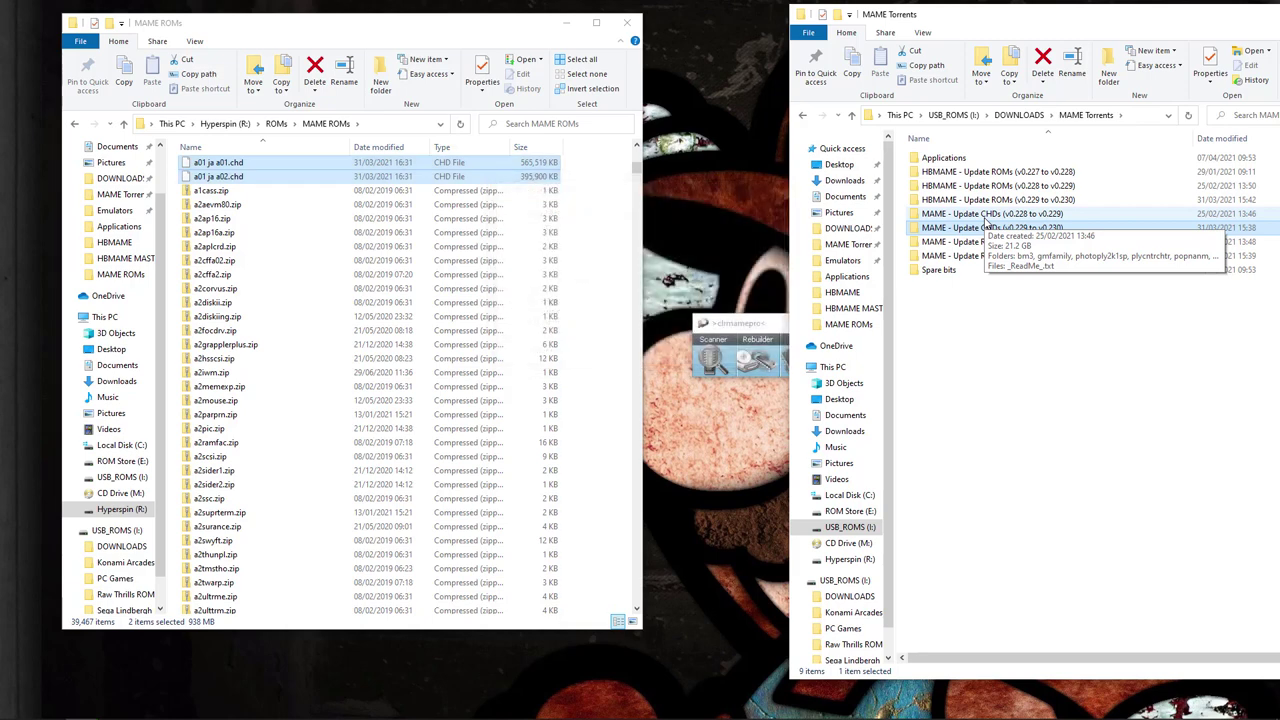
- Open the clrmamepro Scanner, exclude samples from the scan and enable all the available fix options
left_click(758, 325)
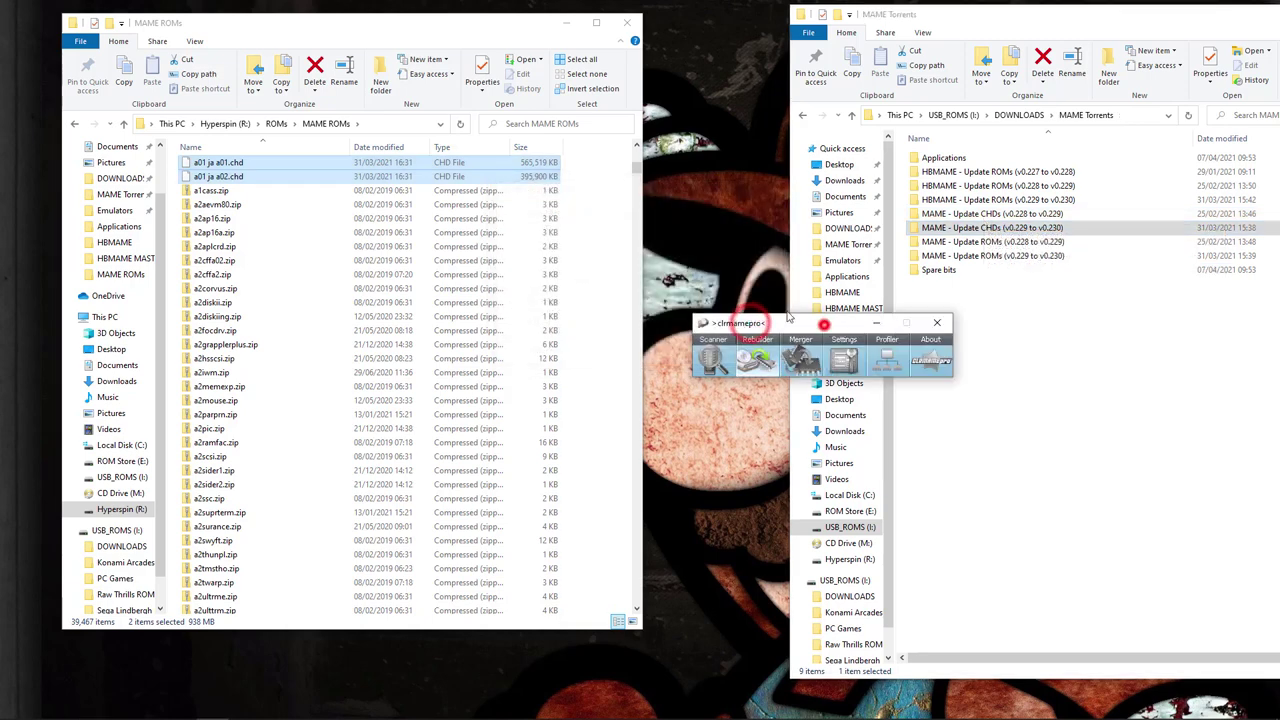
left_click_drag(823, 324, 725, 285)
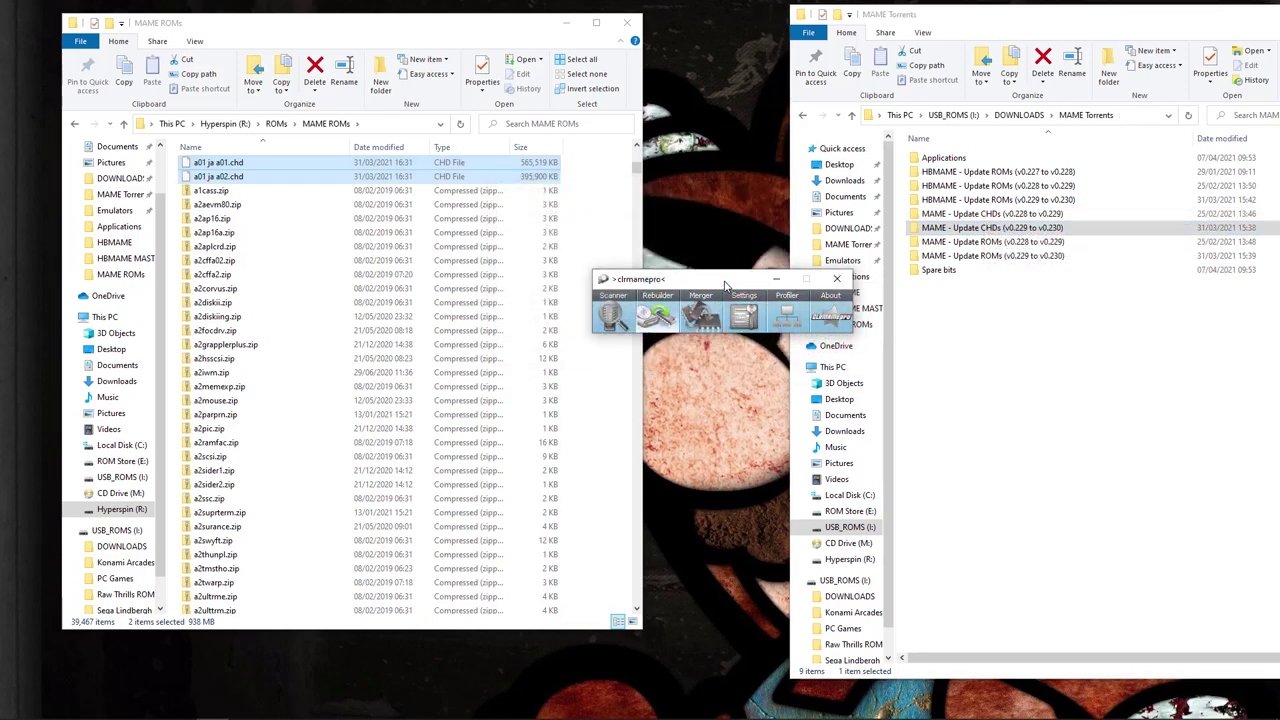
left_click(613, 317)
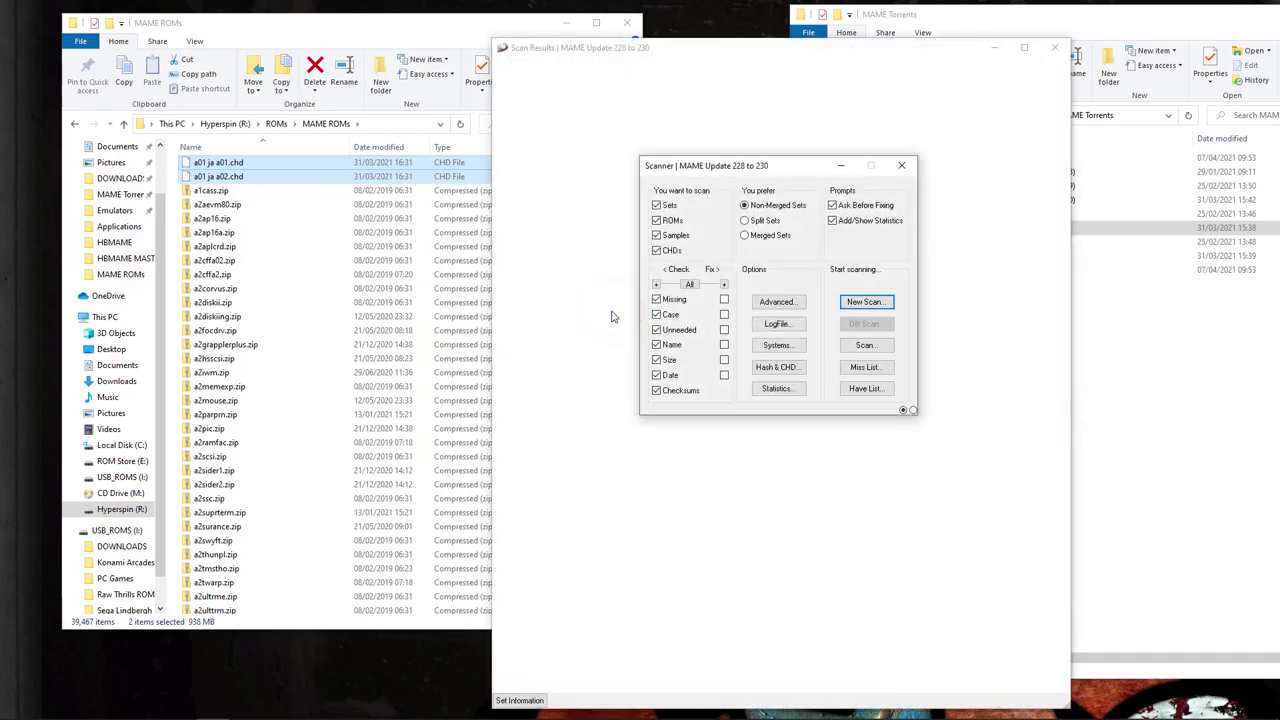
left_click(675, 236)
left_click(724, 284)
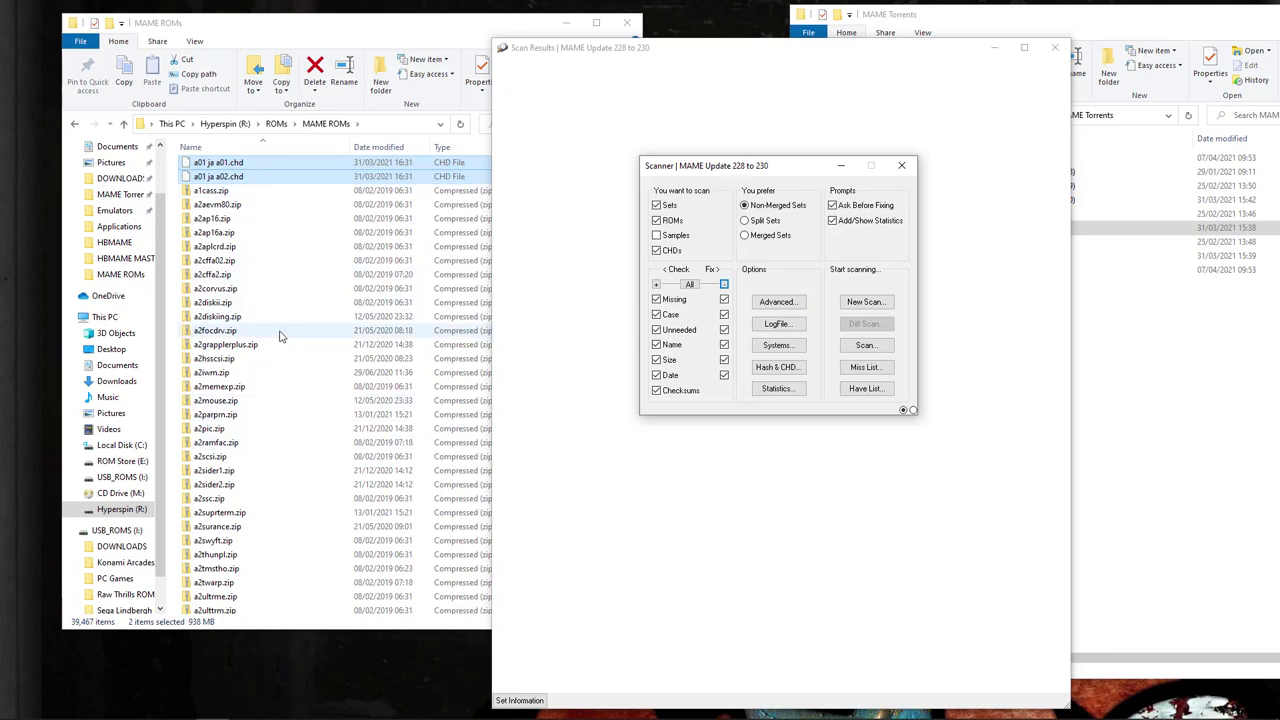
- Start a new scan and agree to move all wrongly placed CHDs to their proper set folders
left_click_drag(779, 173, 701, 150)
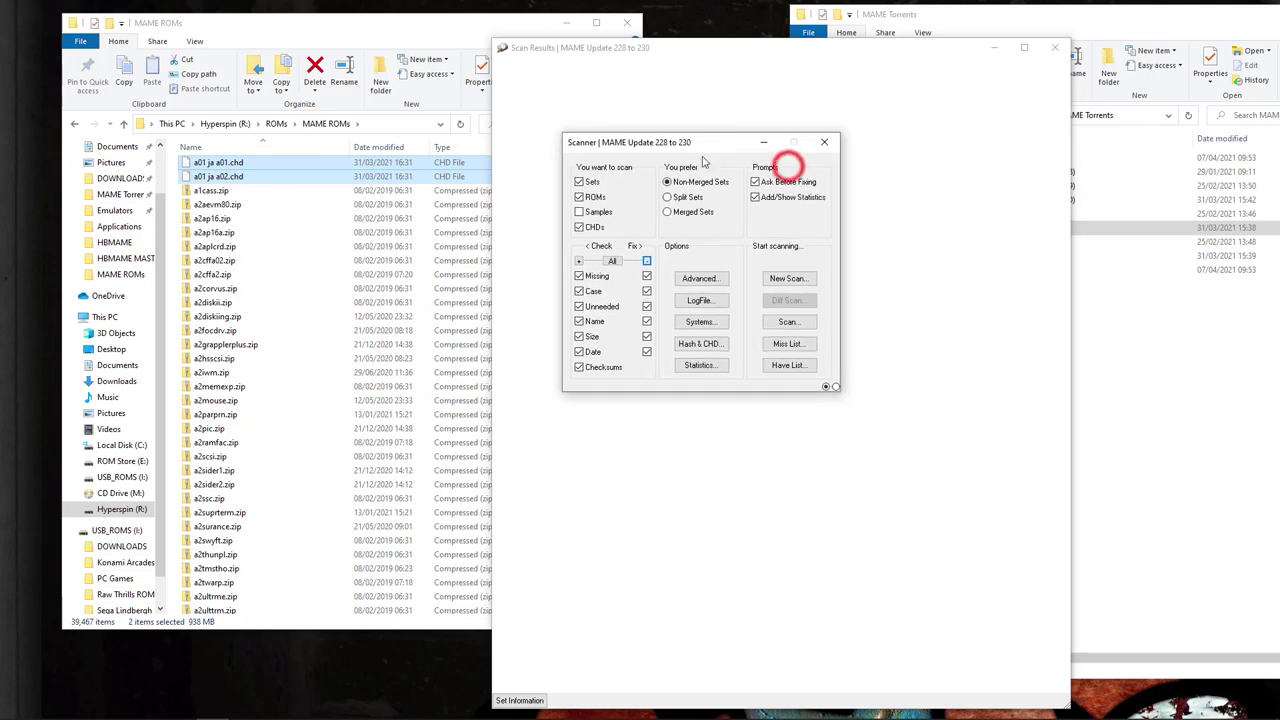
left_click(788, 279)
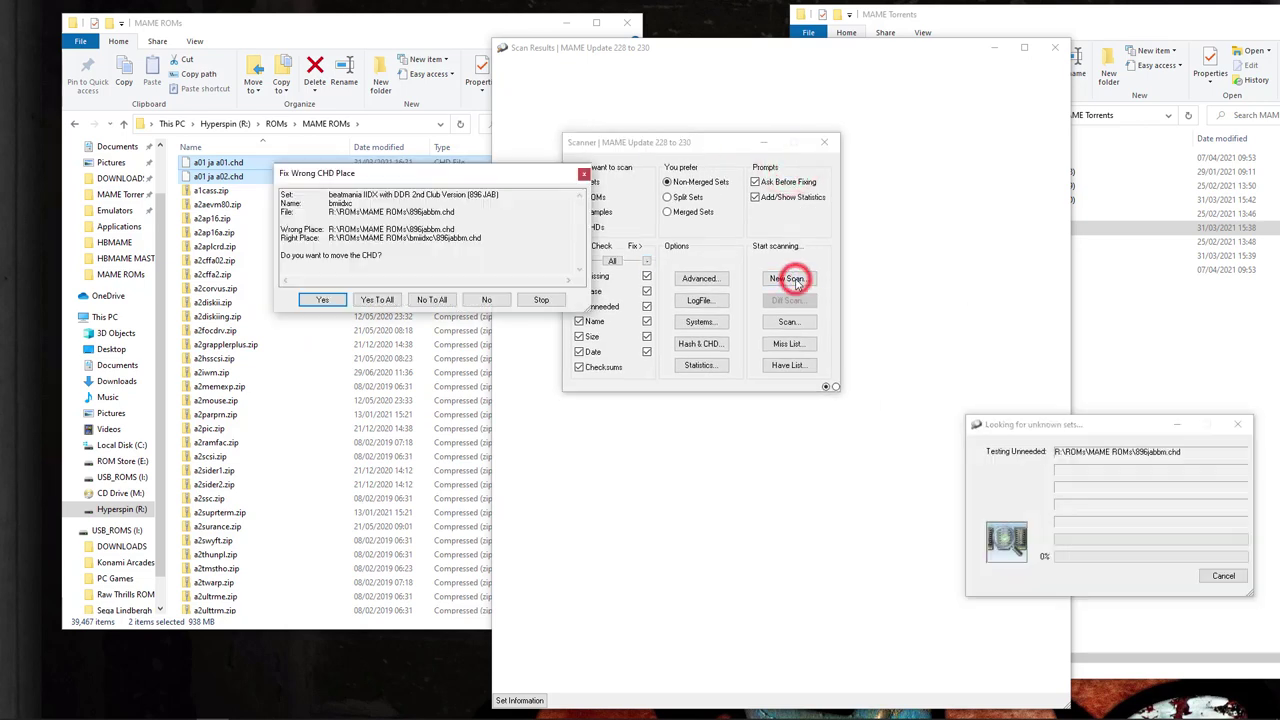
left_click_drag(455, 173, 414, 166)
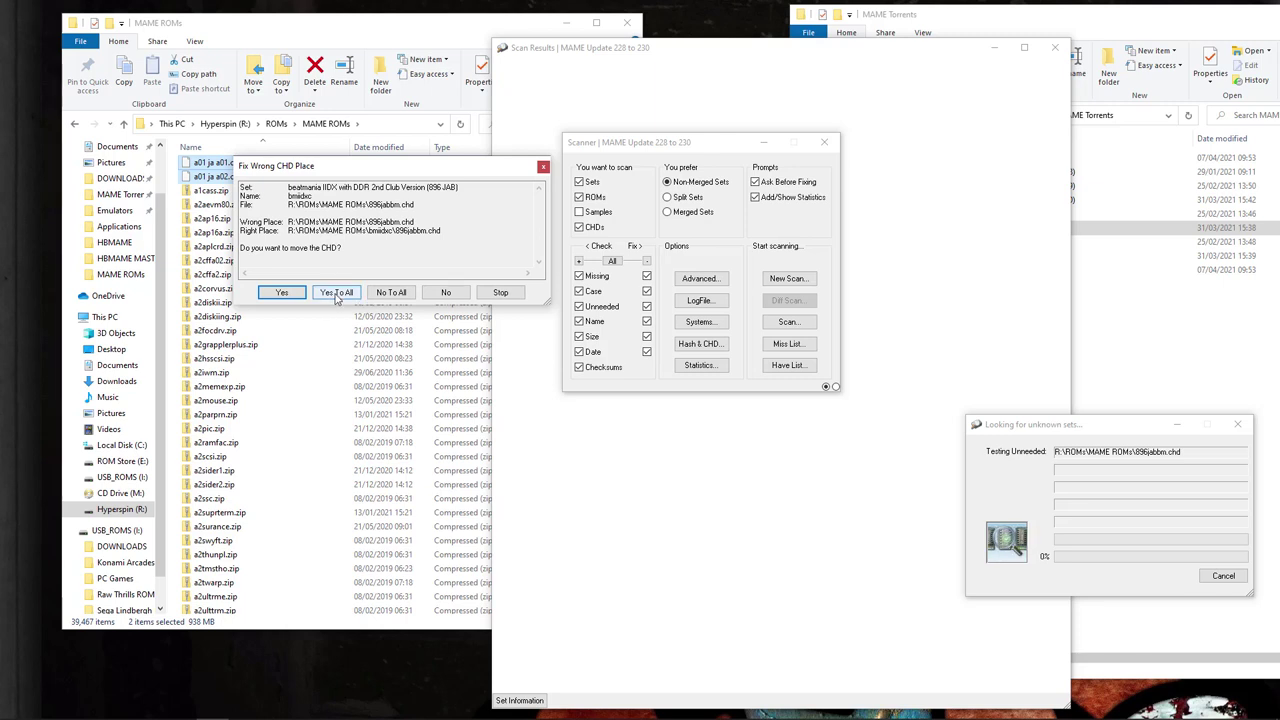
left_click(336, 293)
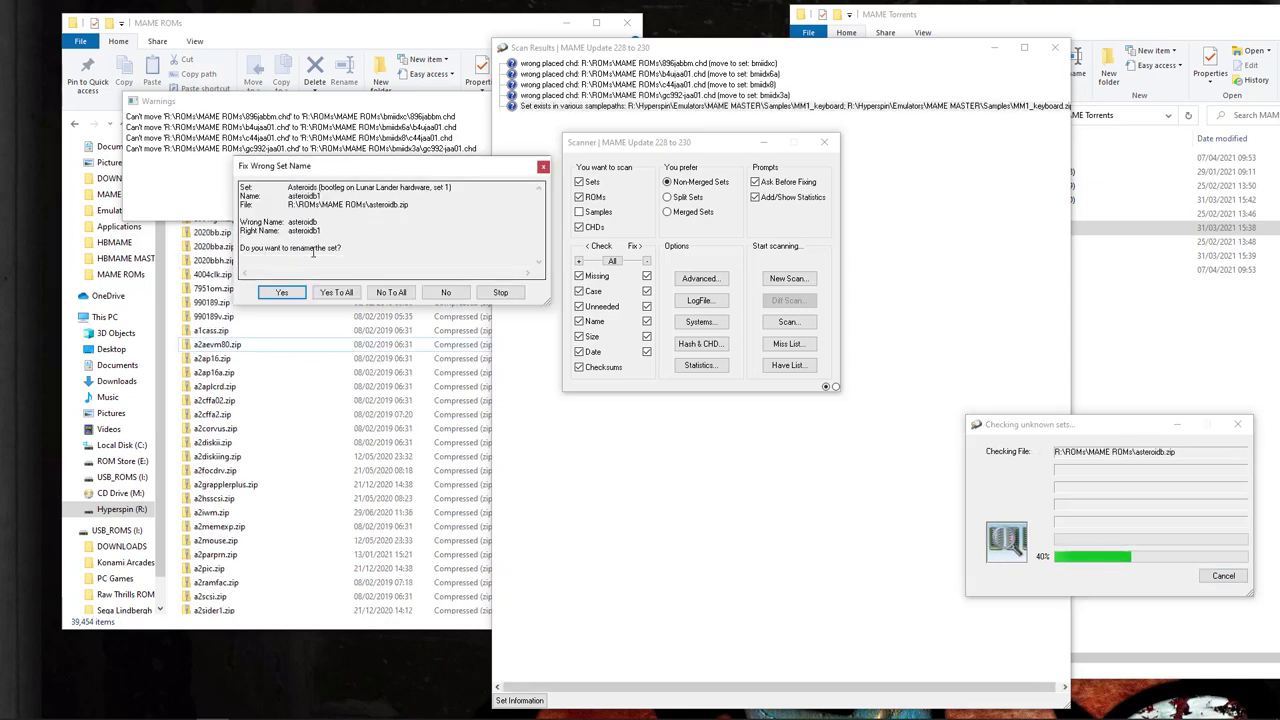
- Accept renaming of all wrongly named sets, and remove the unneeded files such as dir.txt and LICENSE from the Samples folder one by one
left_click(336, 292)
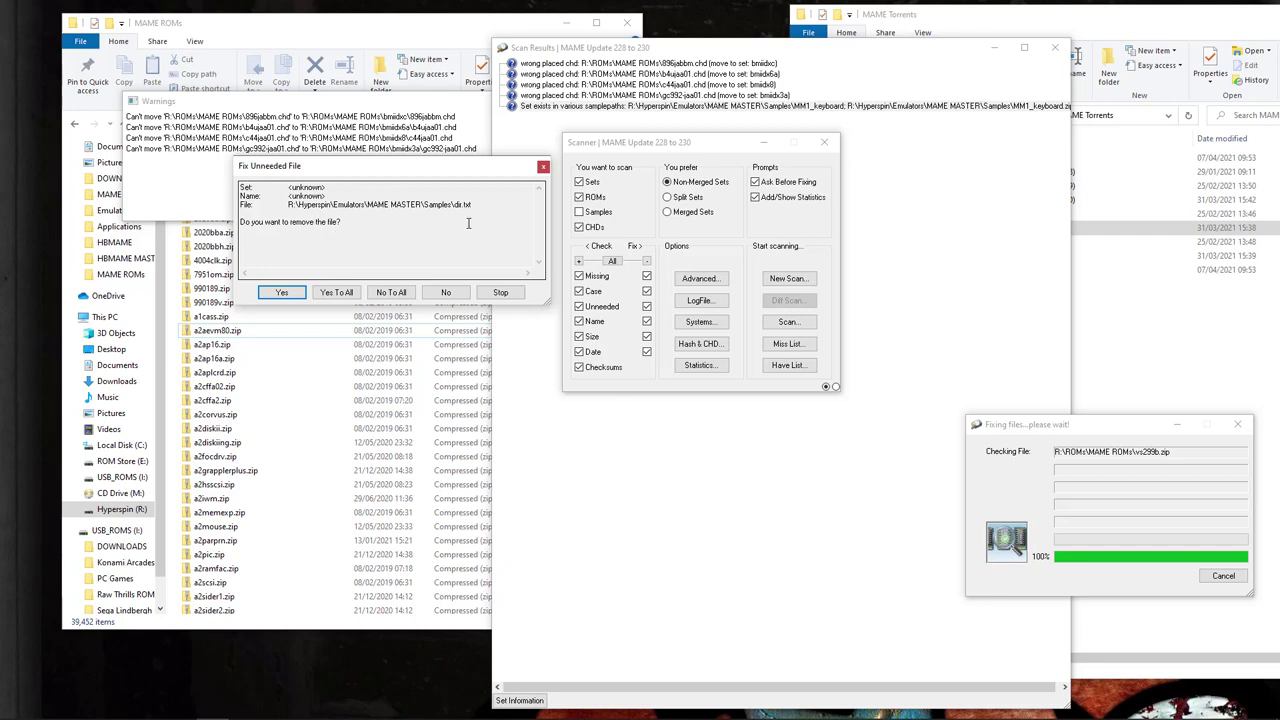
left_click(289, 291)
left_click(291, 292)
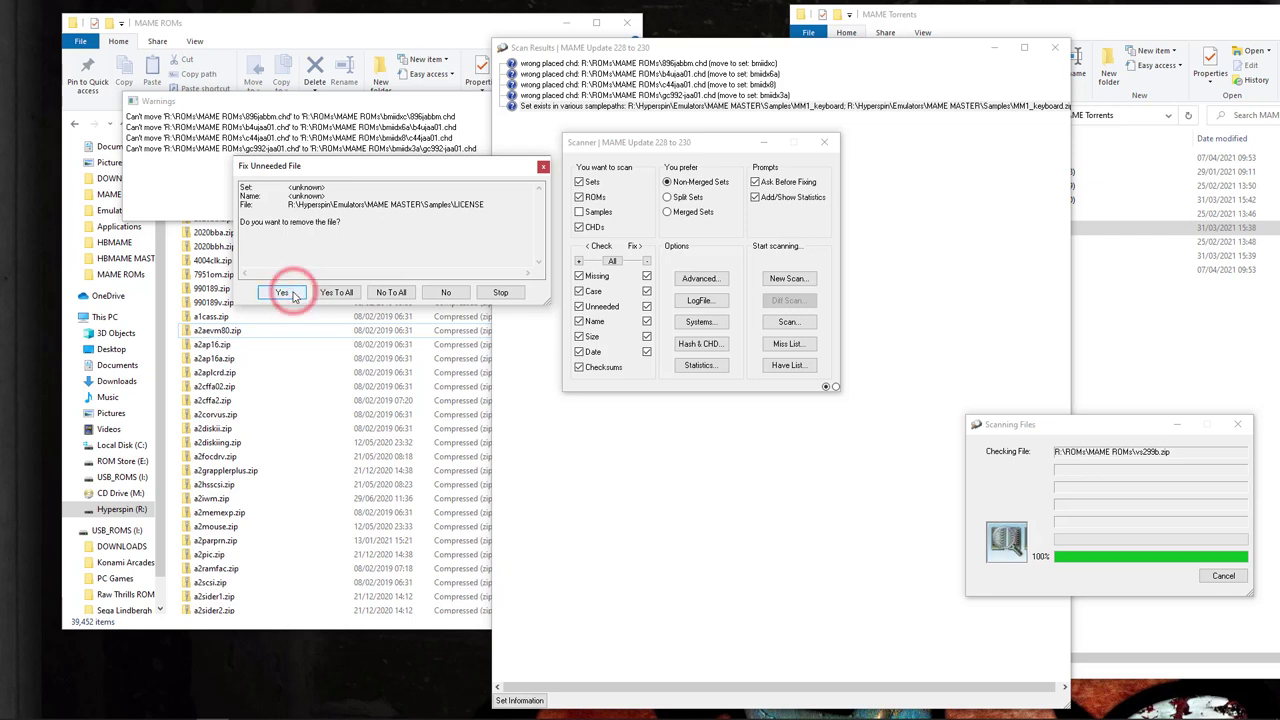
left_click(291, 292)
left_click(291, 292)
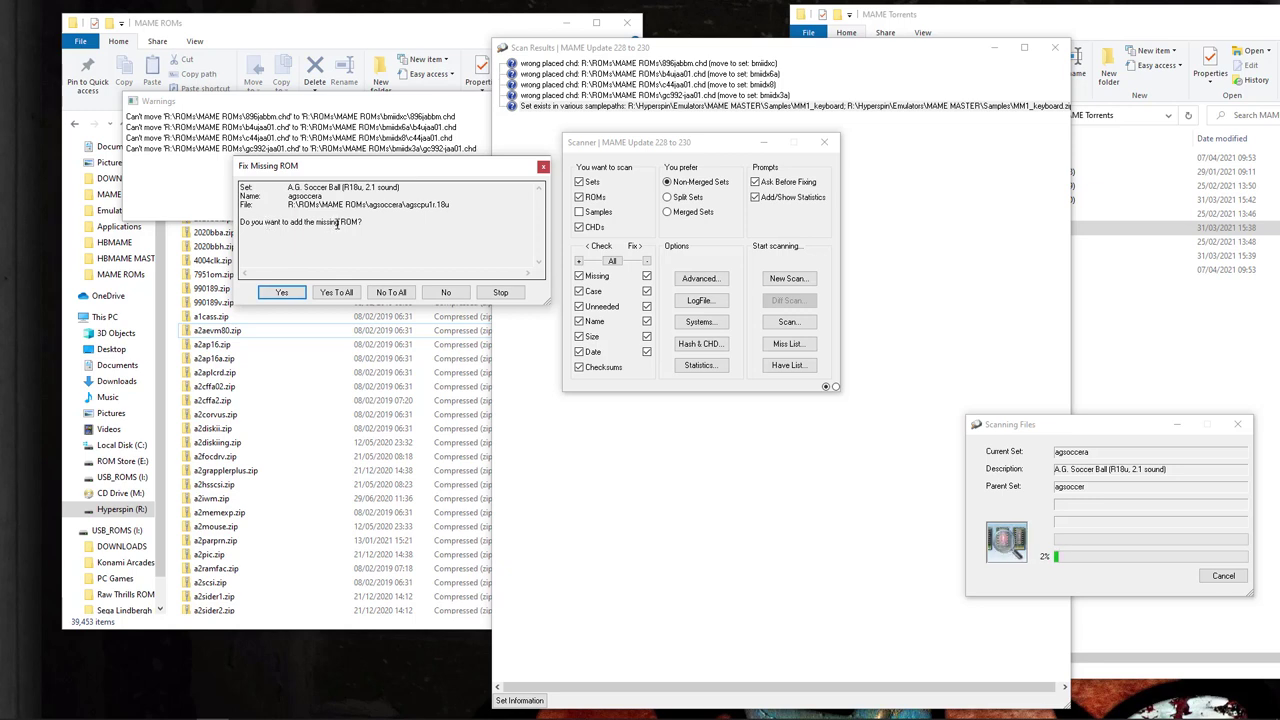
- Accept adding all missing ROMs and removing all unneeded files from the scanned sets
left_click(335, 293)
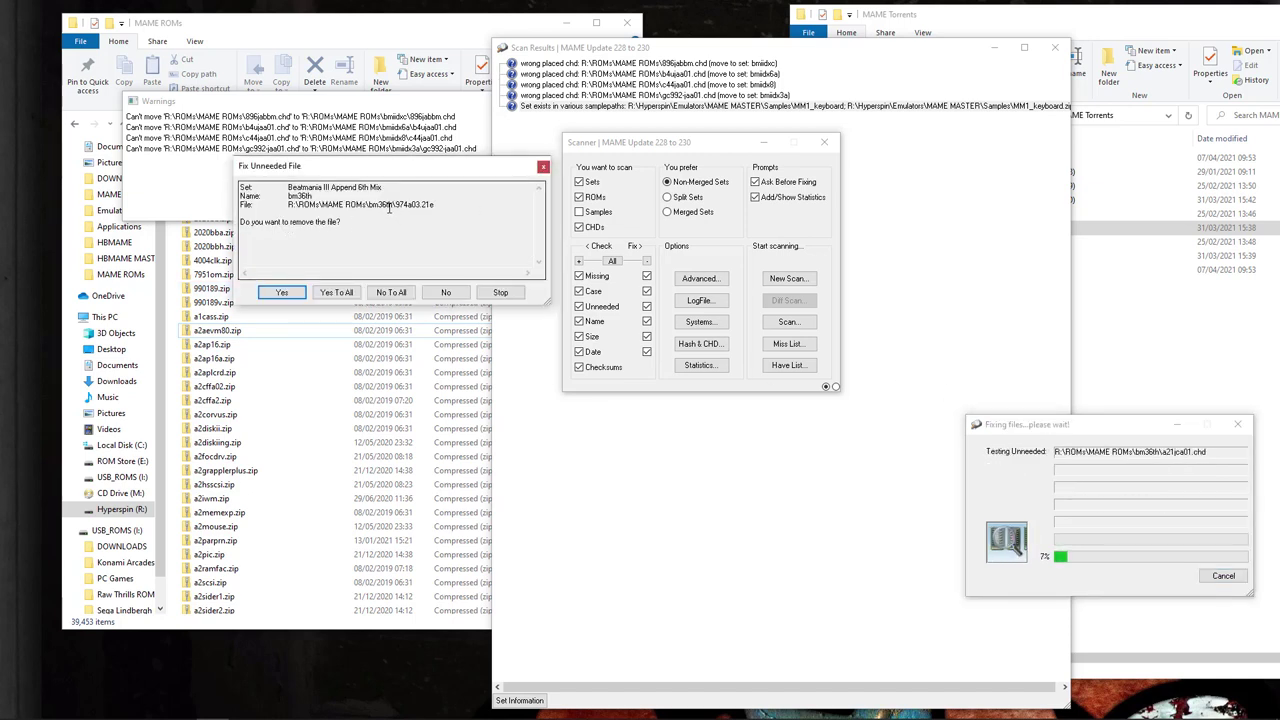
left_click(337, 293)
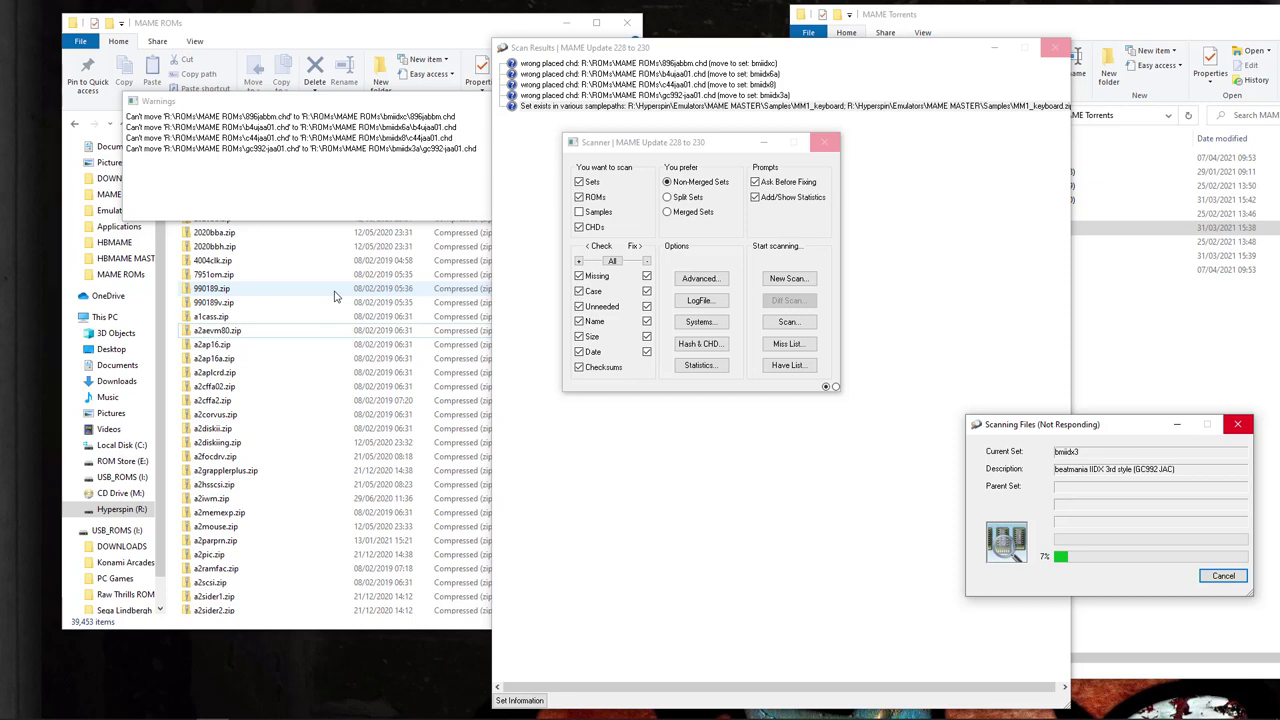
left_click_drag(1131, 428, 1062, 430)
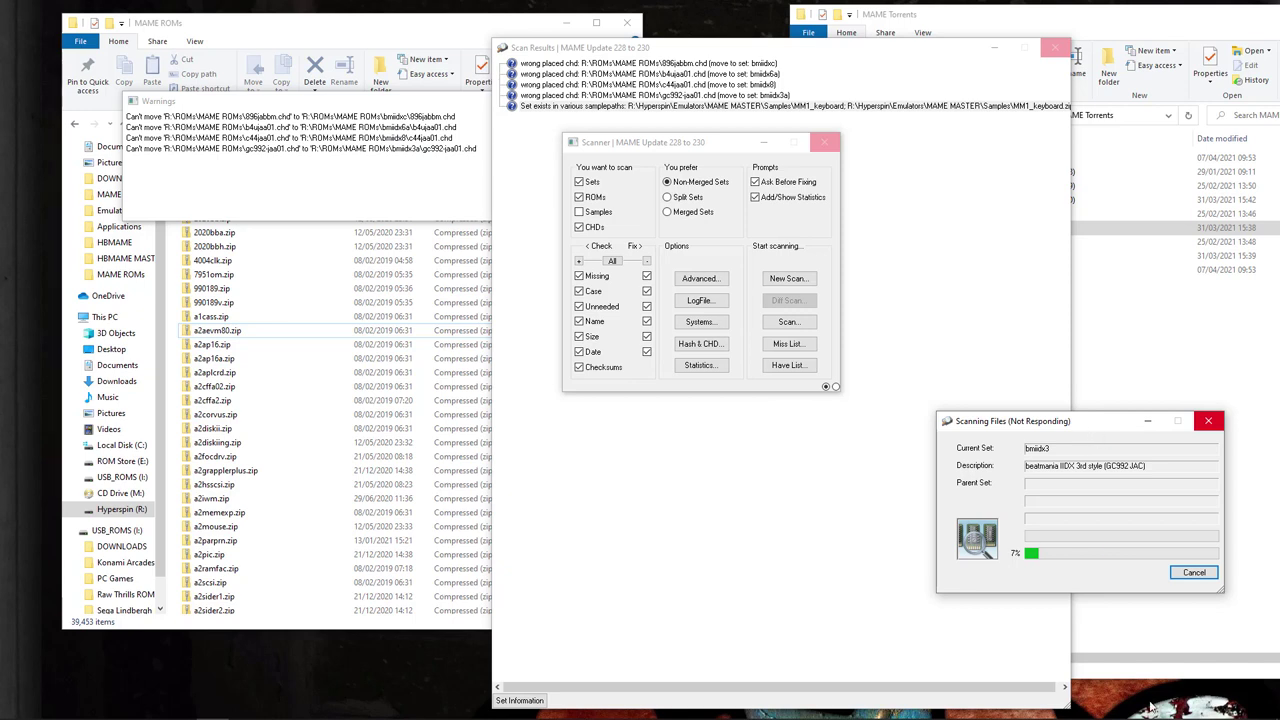
mouse_move(1155, 712)
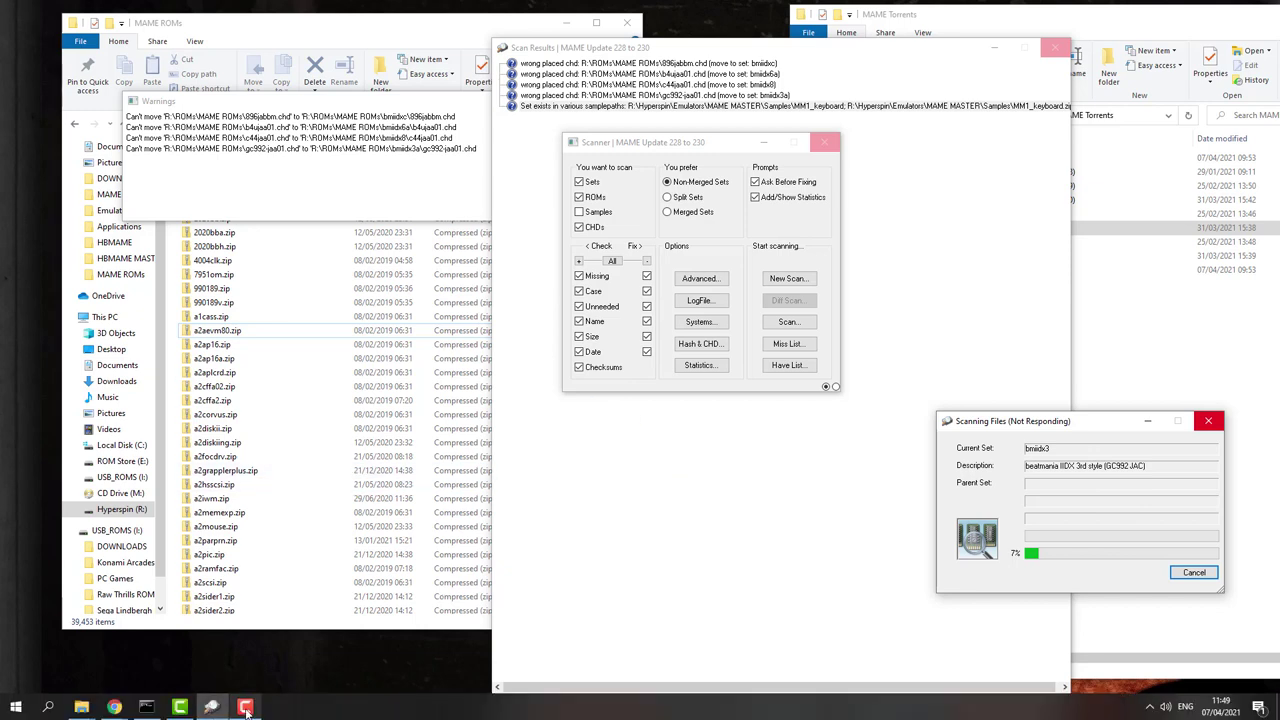
left_click(245, 707)
left_click(1138, 645)
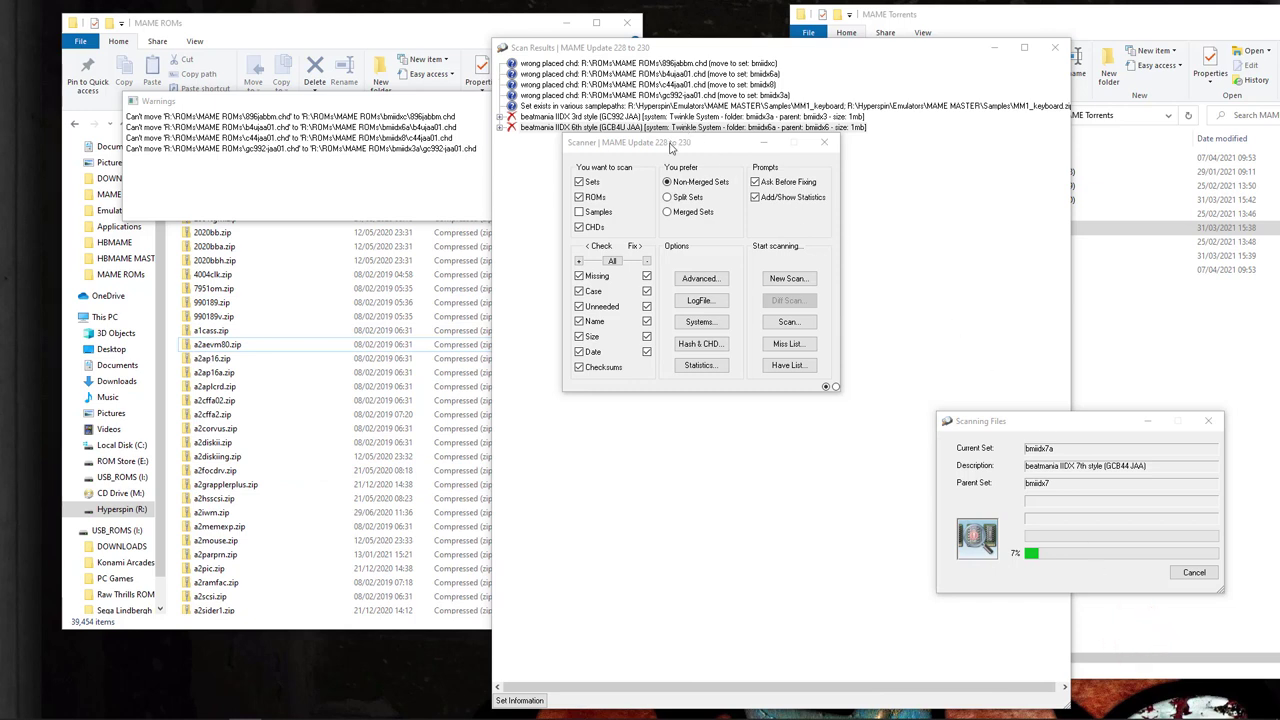
- Move the Scan Results window clear of the Scanner and check the entry for beatmania IIDX 3rd style
left_click(667, 145)
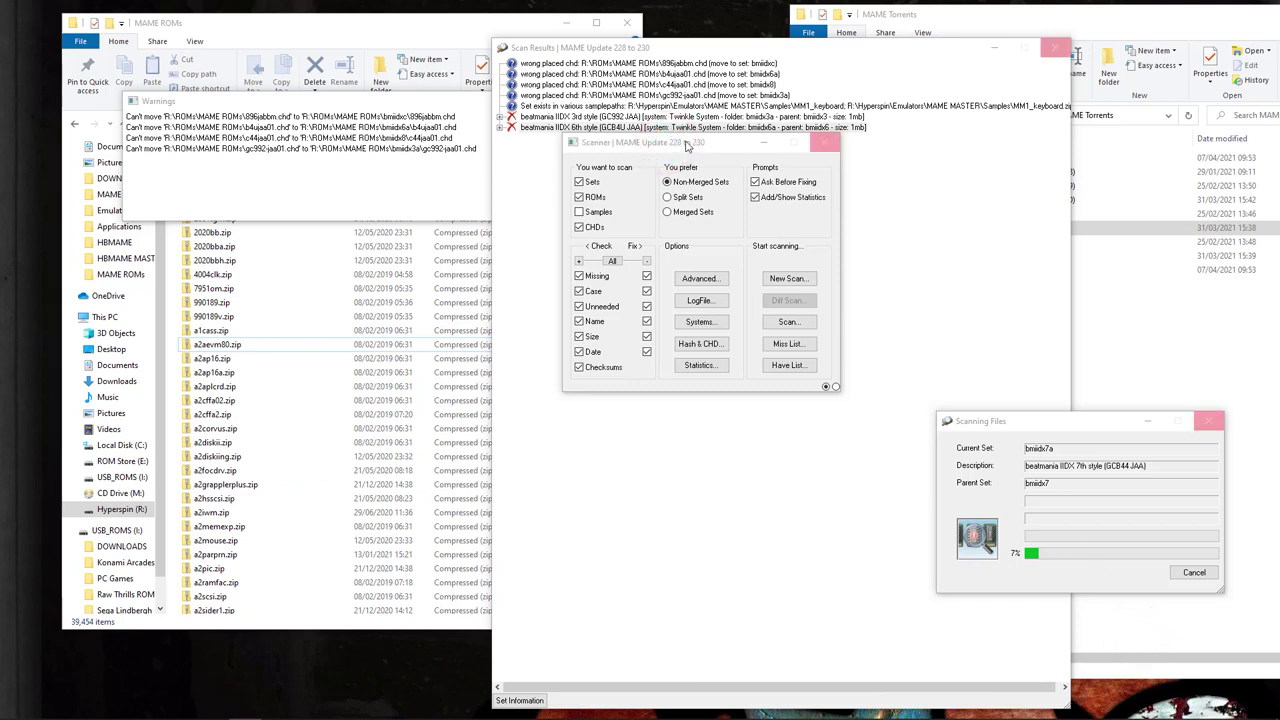
left_click(683, 128)
left_click(559, 117)
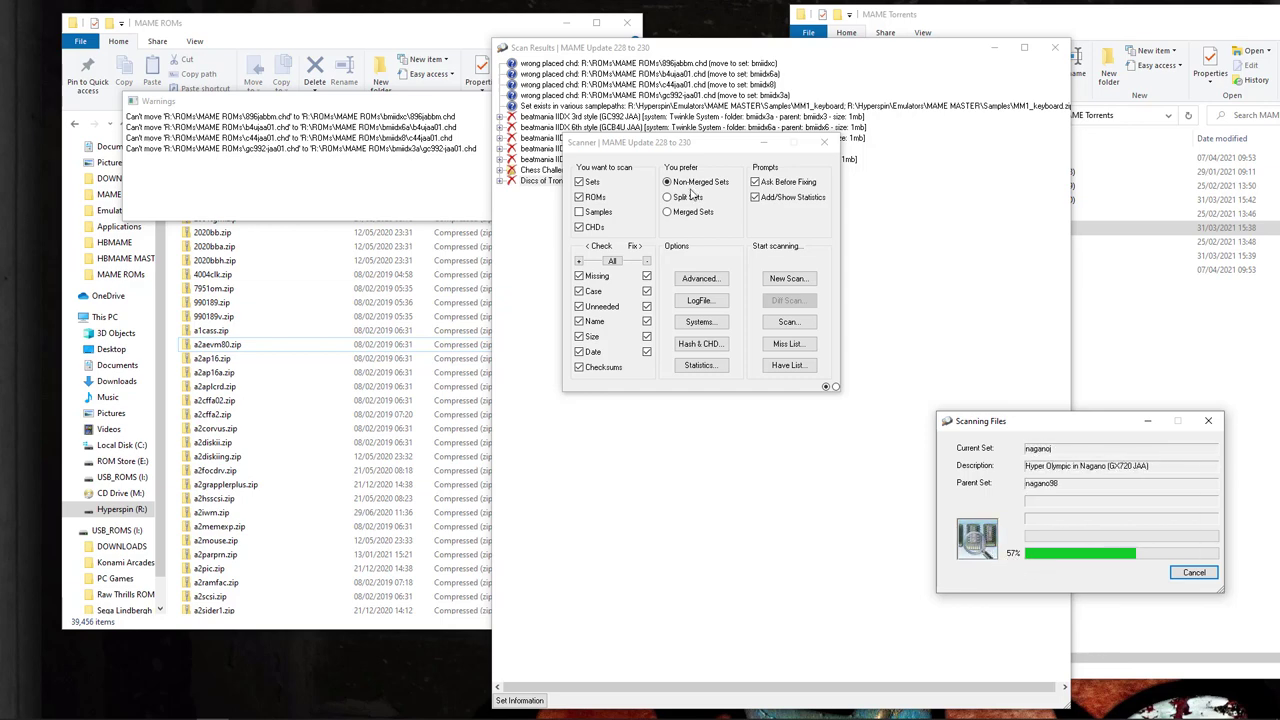
left_click(634, 133)
left_click_drag(686, 44, 291, 43)
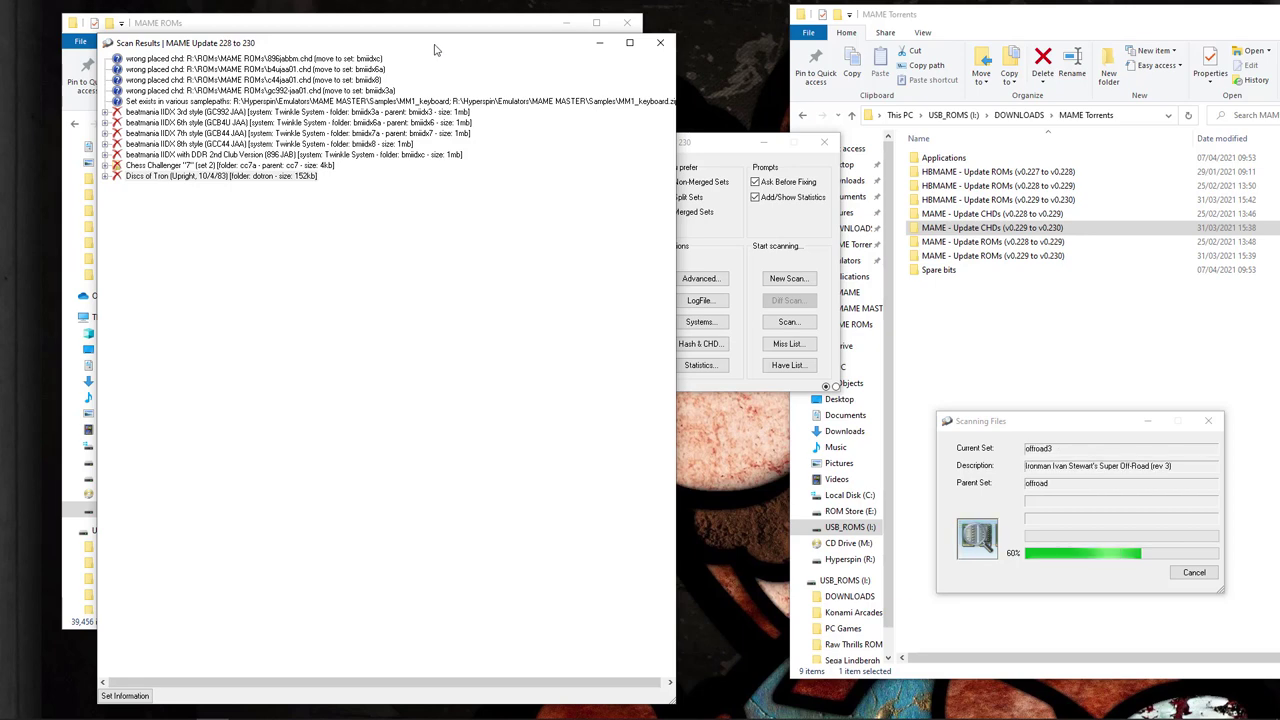
left_click_drag(432, 42, 381, 38)
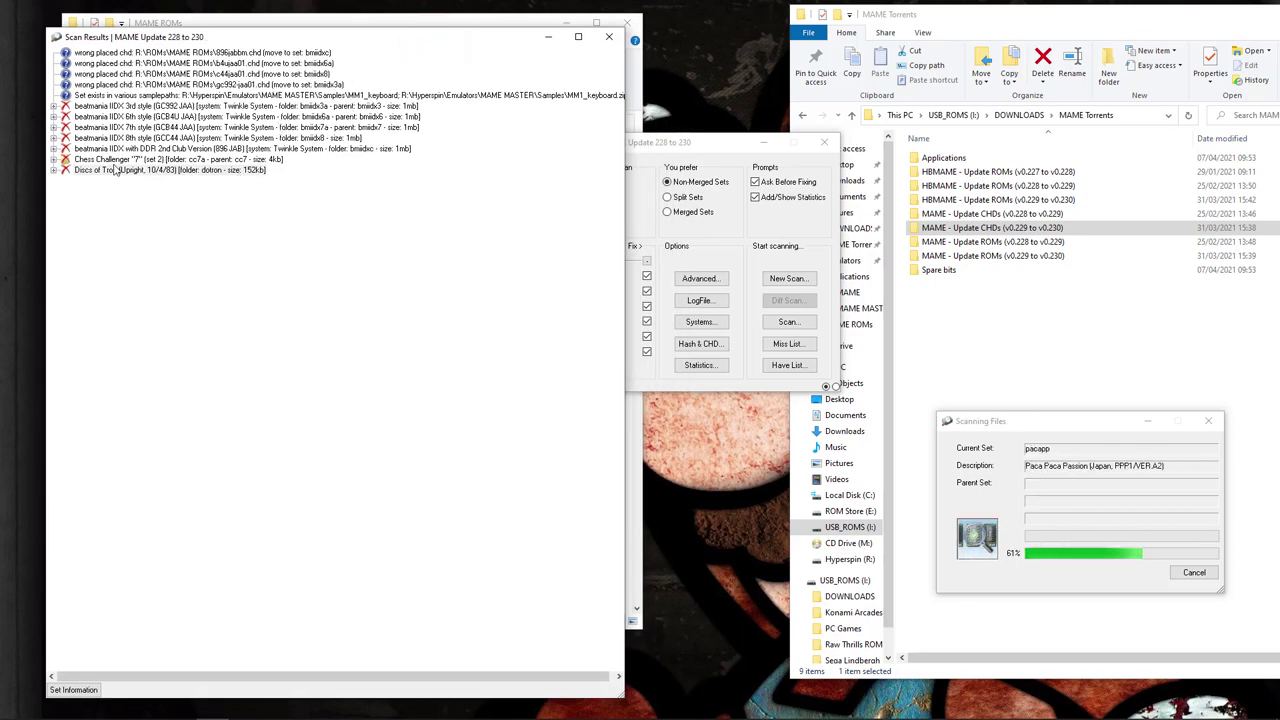
left_click_drag(130, 42, 122, 42)
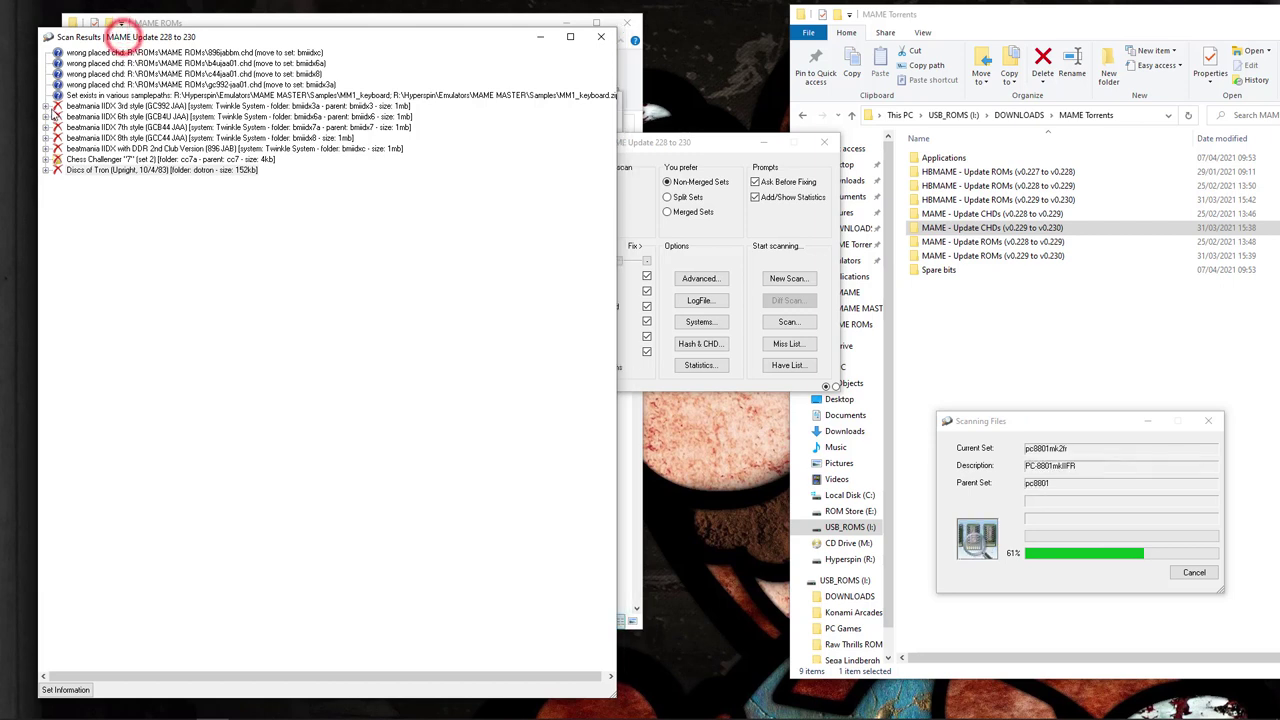
left_click(45, 106)
left_click(45, 106)
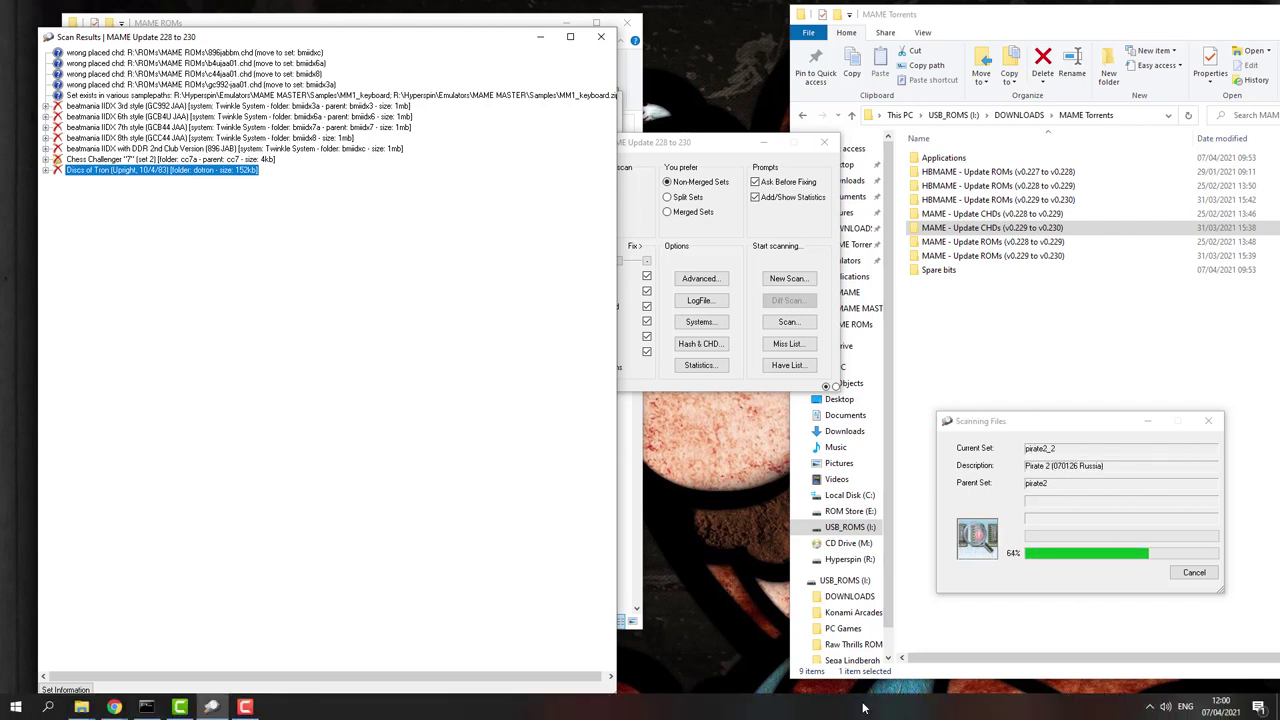
left_click(245, 707)
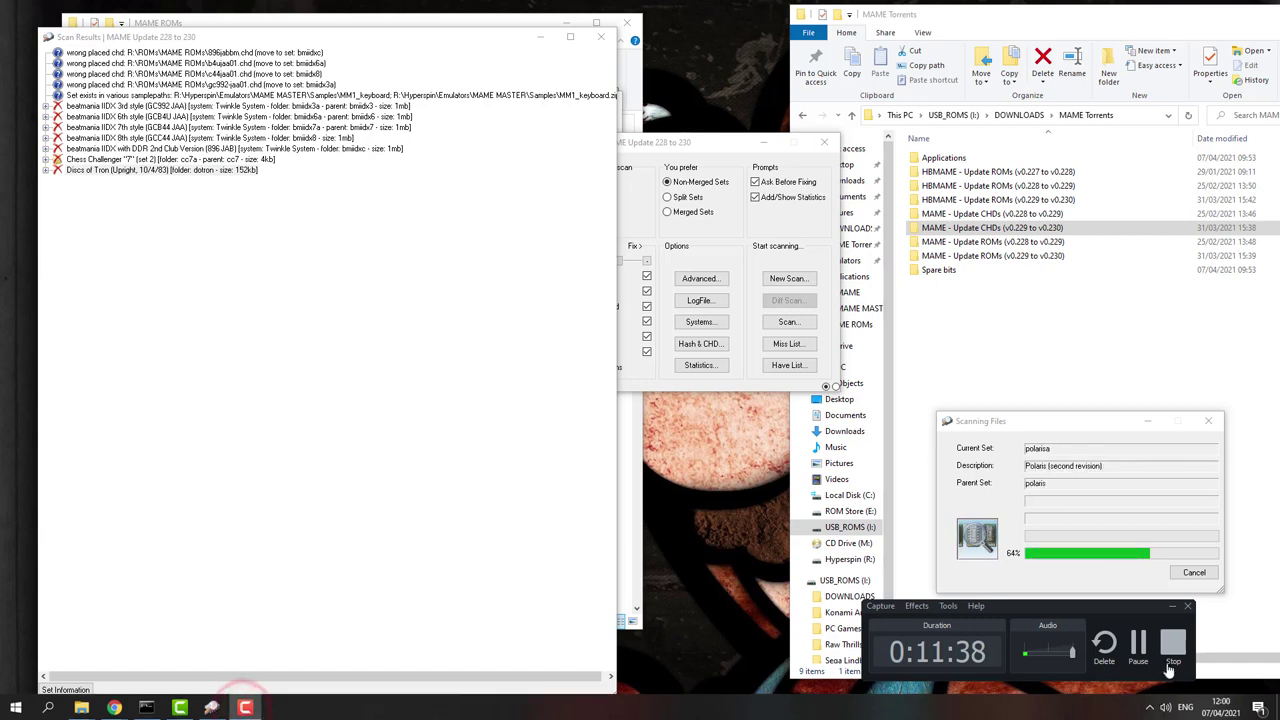
left_click(1140, 650)
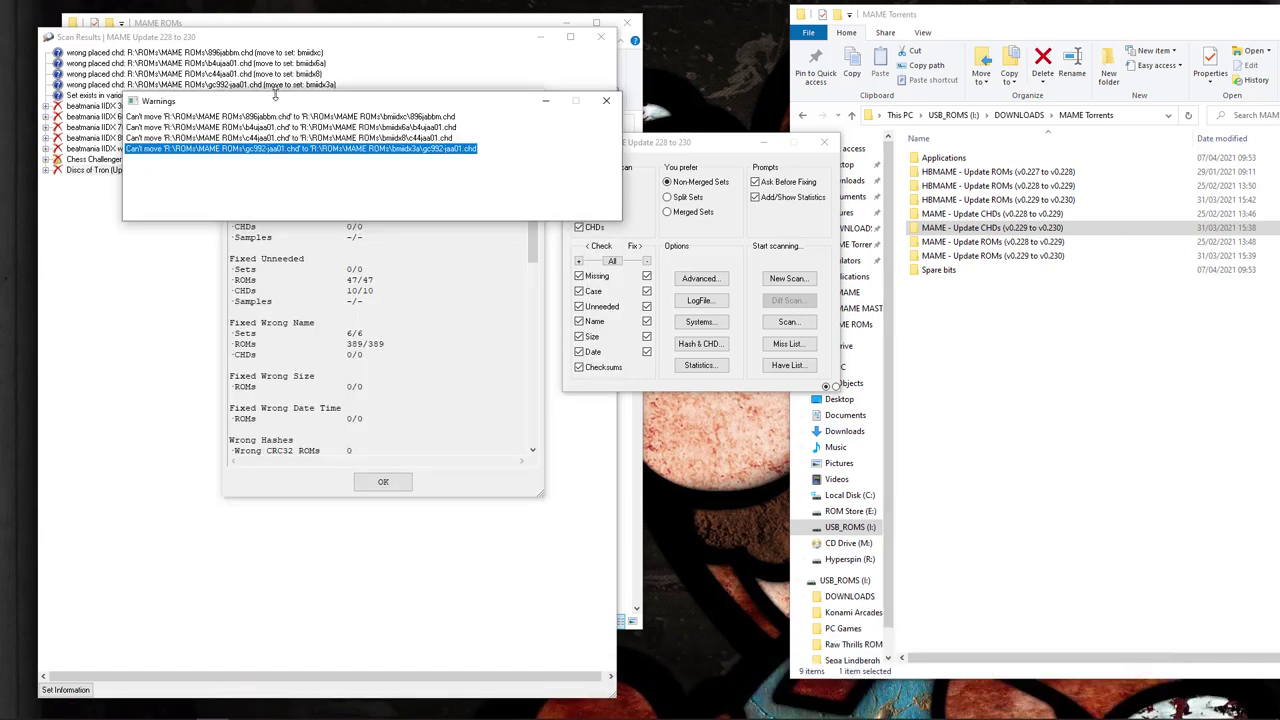
- Move the Warnings window below the scan statistics and examine the listed CHD move warnings
left_click_drag(268, 103, 214, 404)
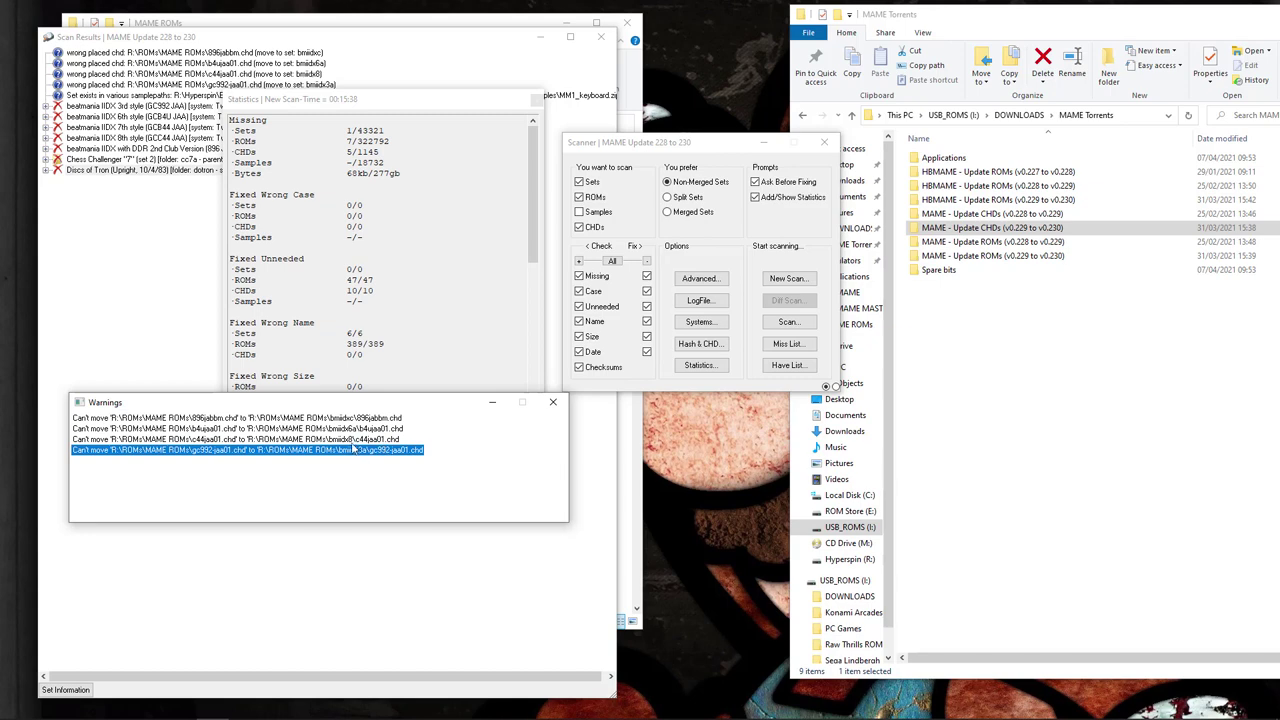
left_click_drag(178, 408, 214, 379)
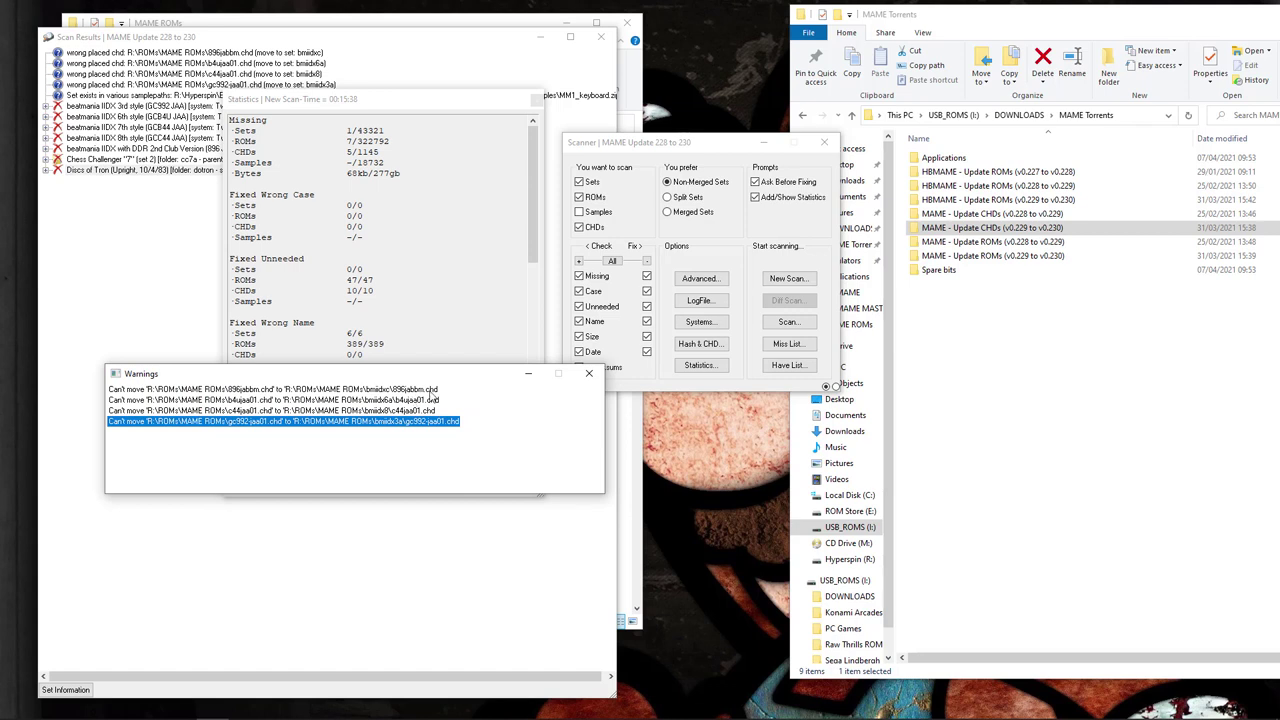
- Clear the read-only attribute of the MAME ROMs folder for the folder, its subfolders and files, and reopen the folder
left_click(227, 16)
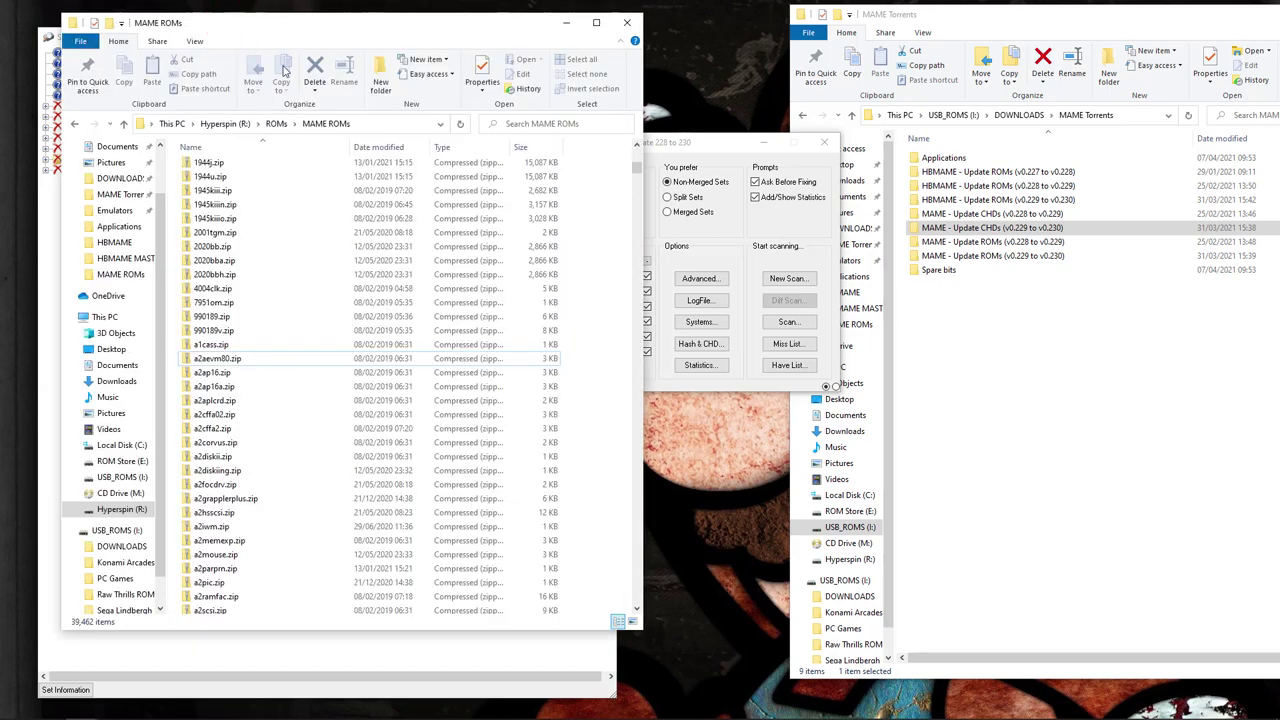
left_click(277, 124)
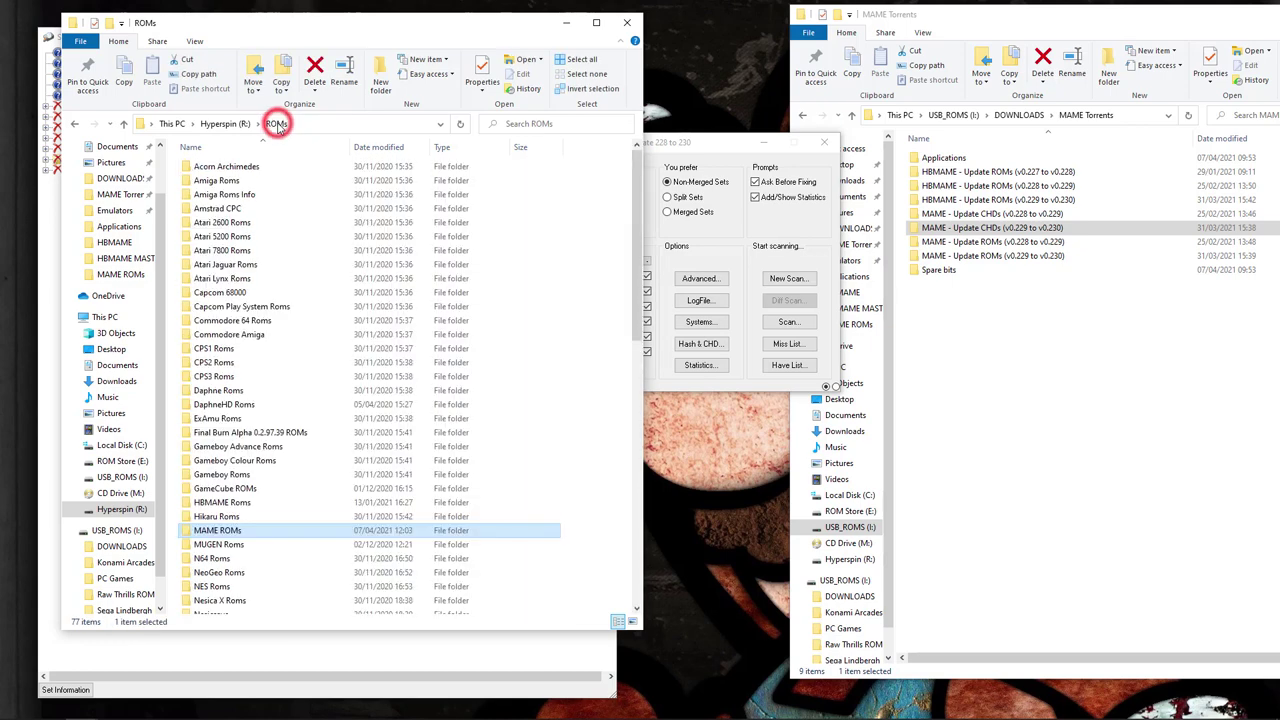
right_click(220, 533)
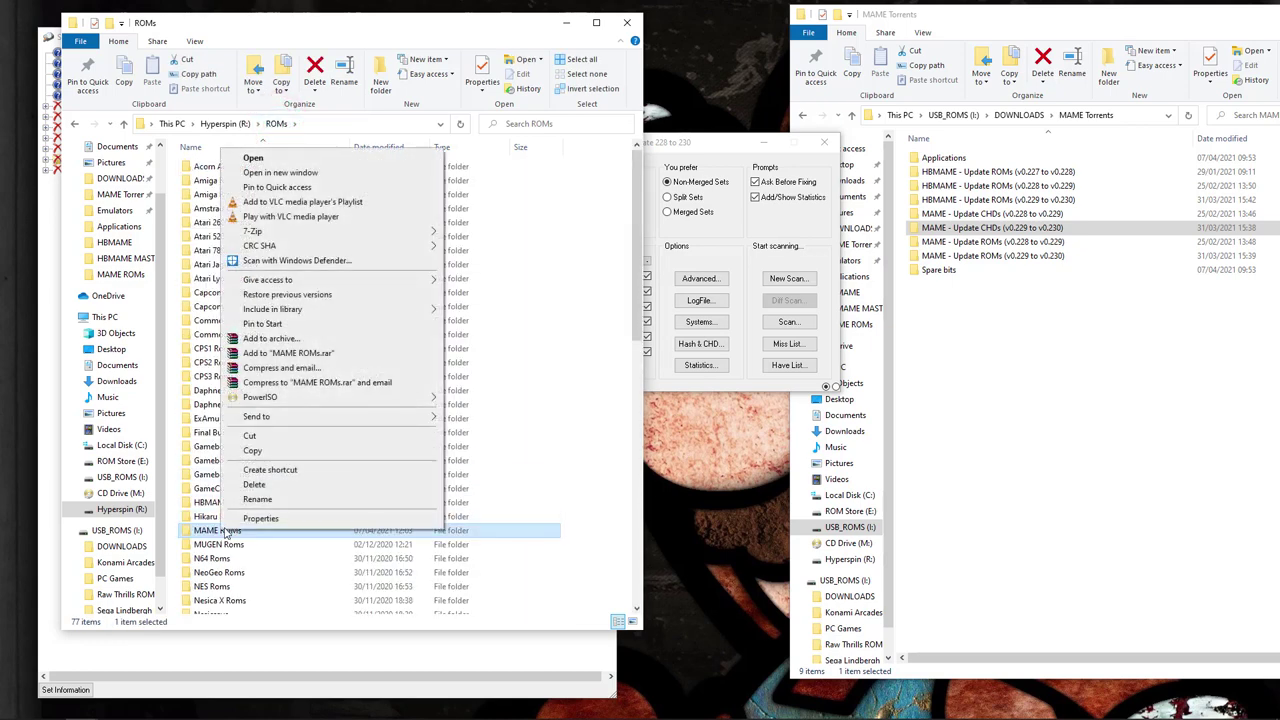
left_click(258, 518)
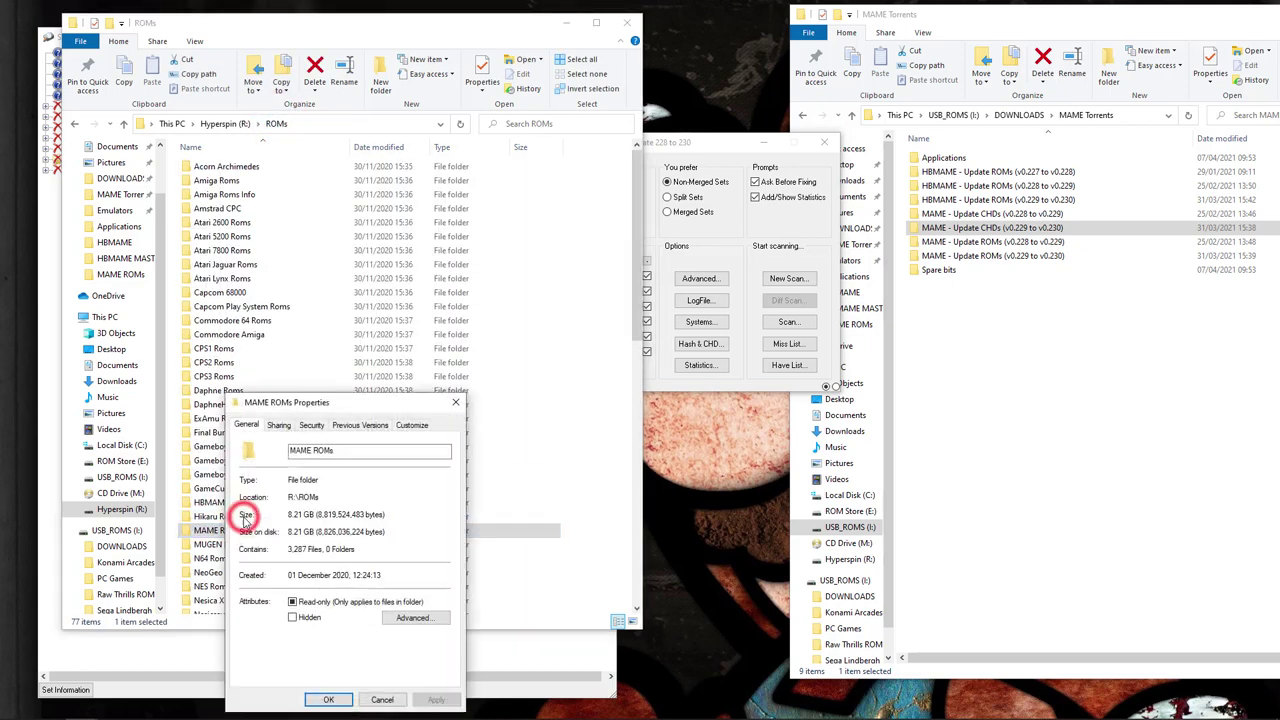
left_click(294, 602)
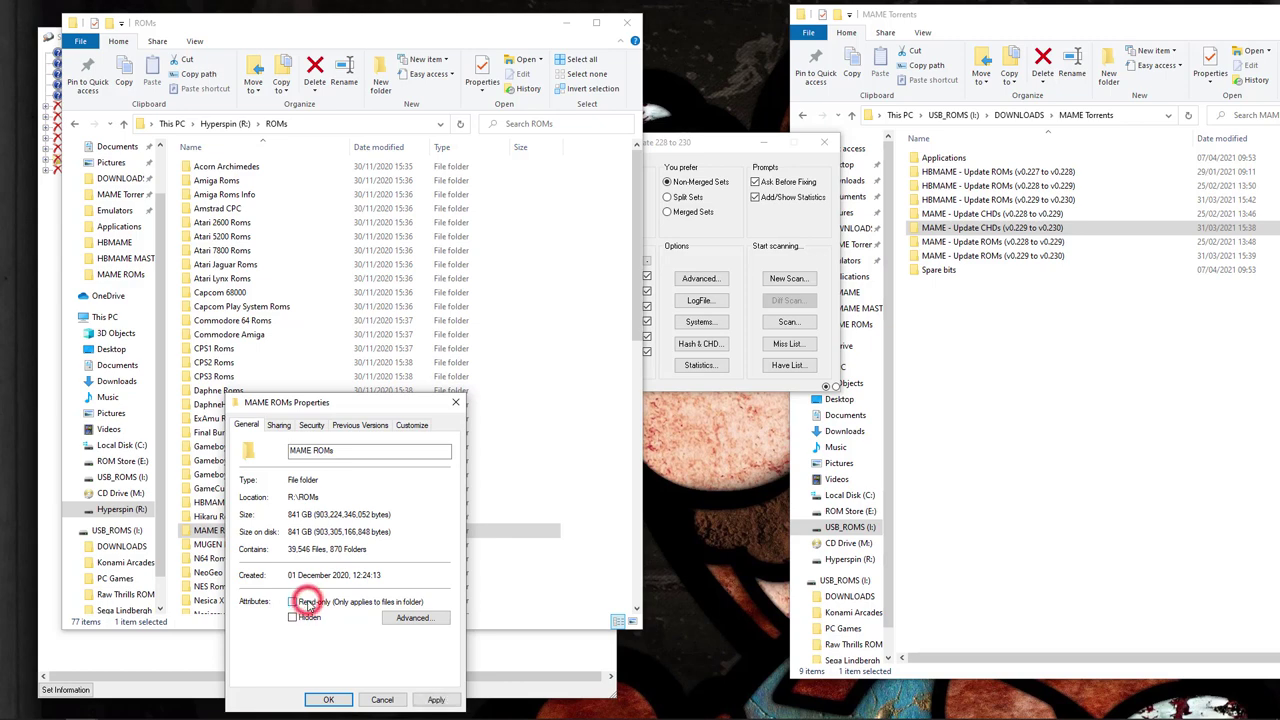
left_click(436, 699)
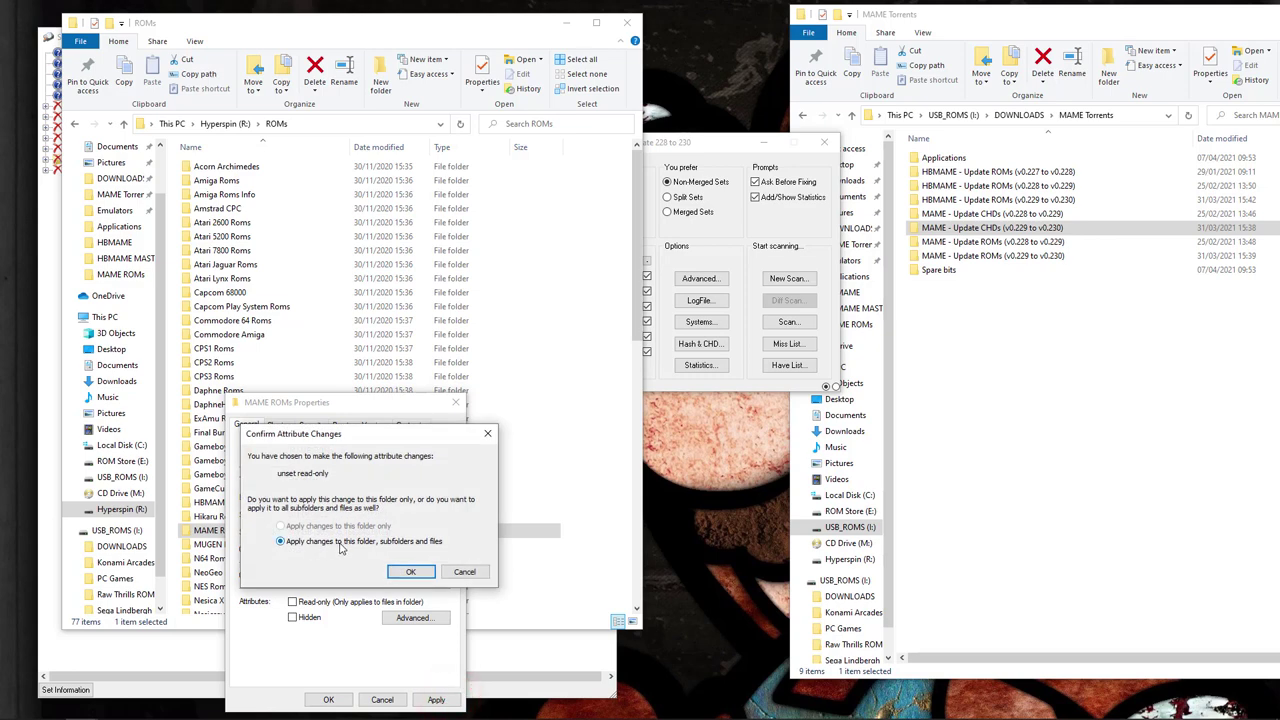
left_click(410, 572)
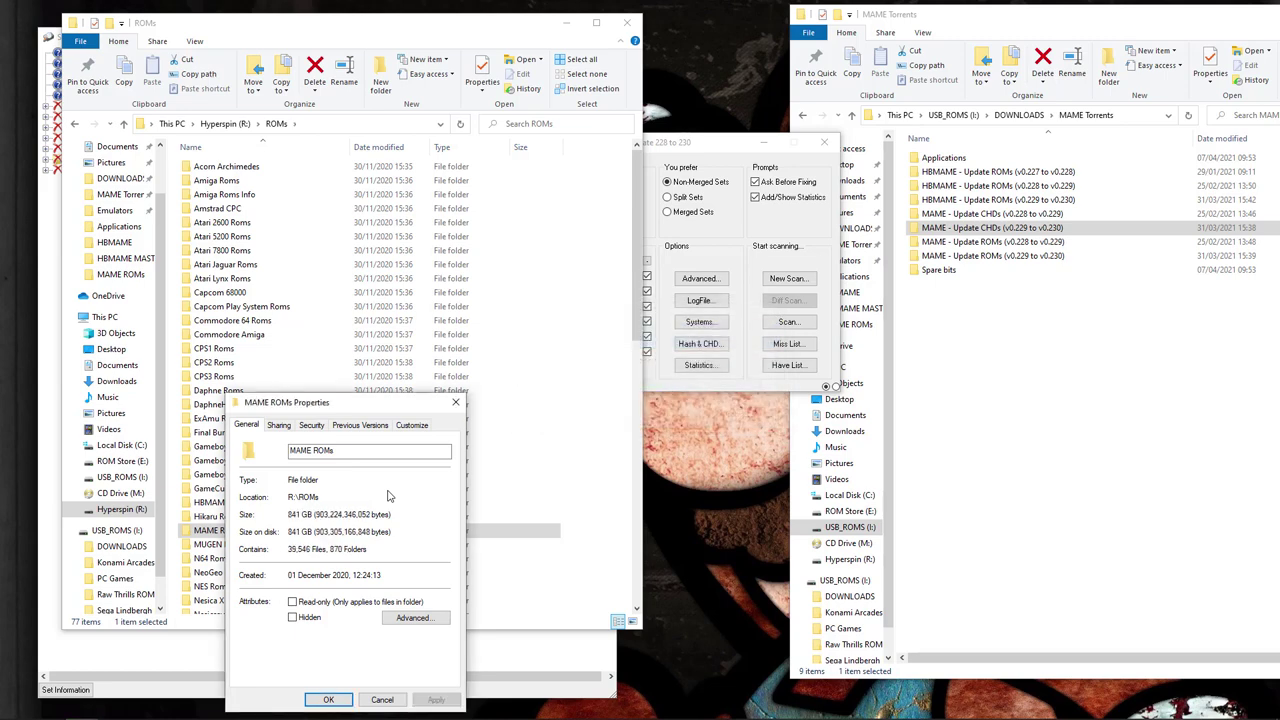
left_click(328, 699)
left_click(218, 532)
double_click(218, 532)
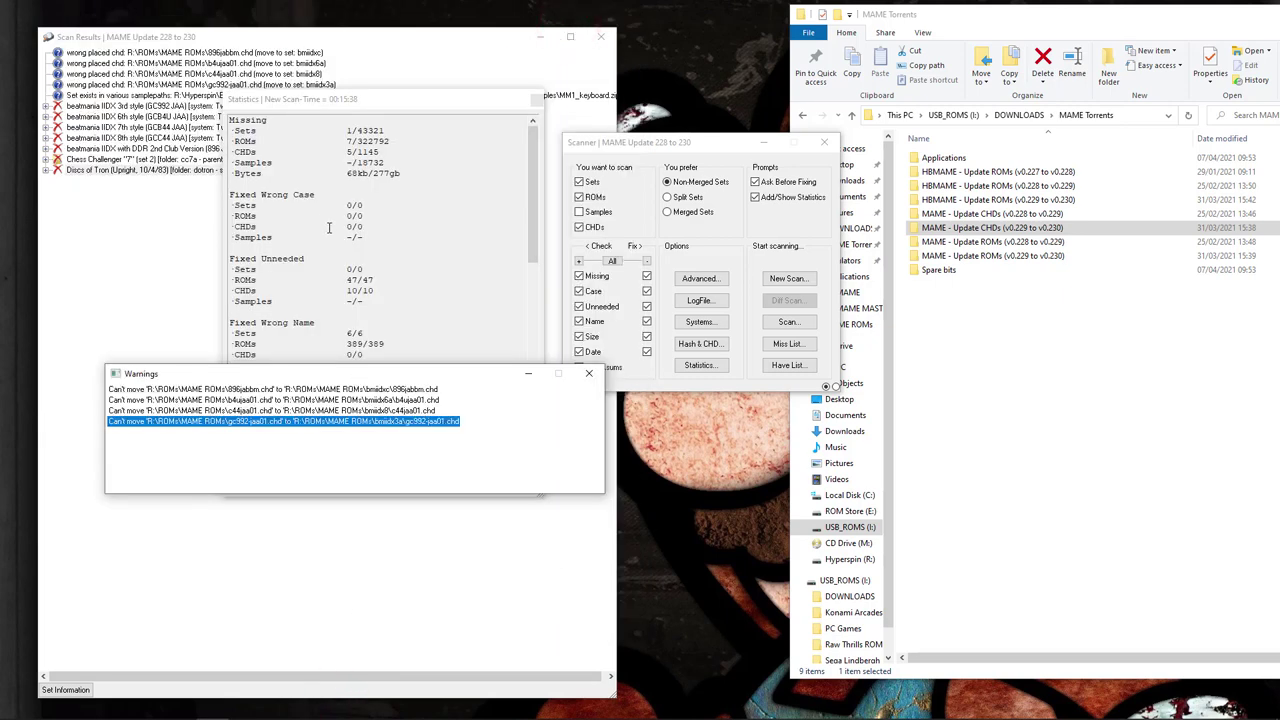
- Close the Warnings window and expand the five beatmania IIDX entries in the scan results to examine their missing CHDs
left_click(589, 373)
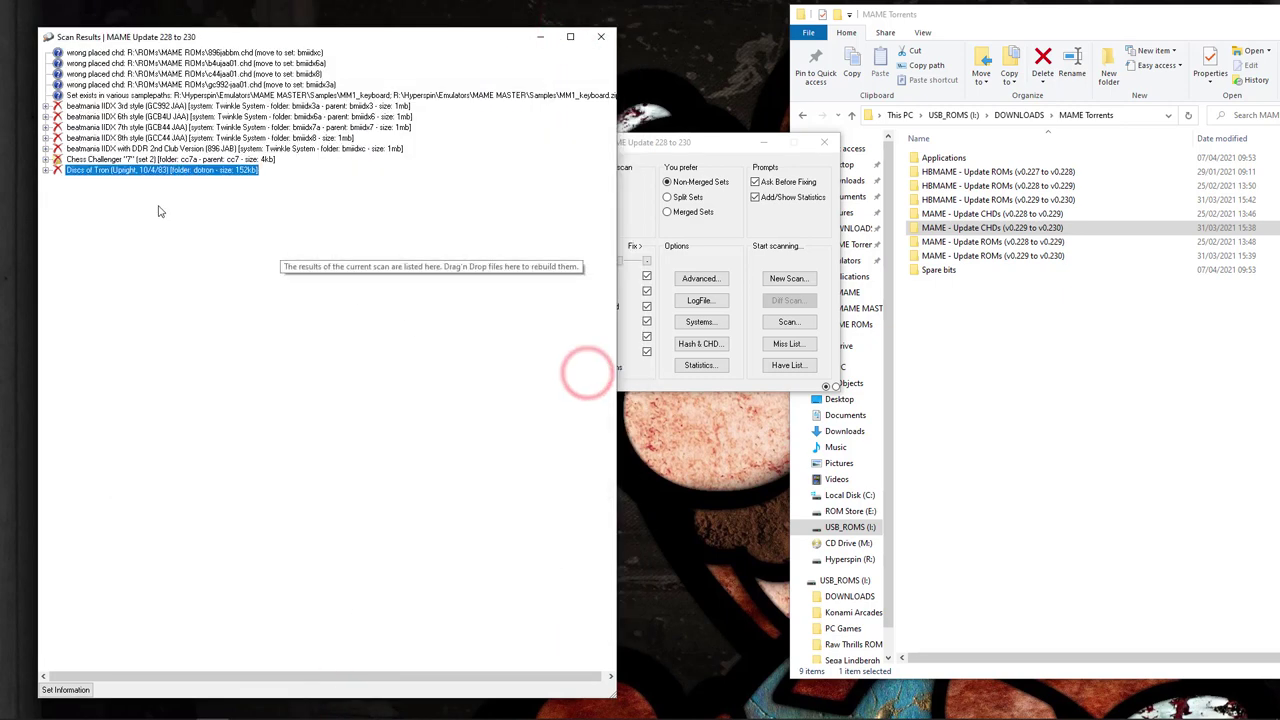
left_click(45, 106)
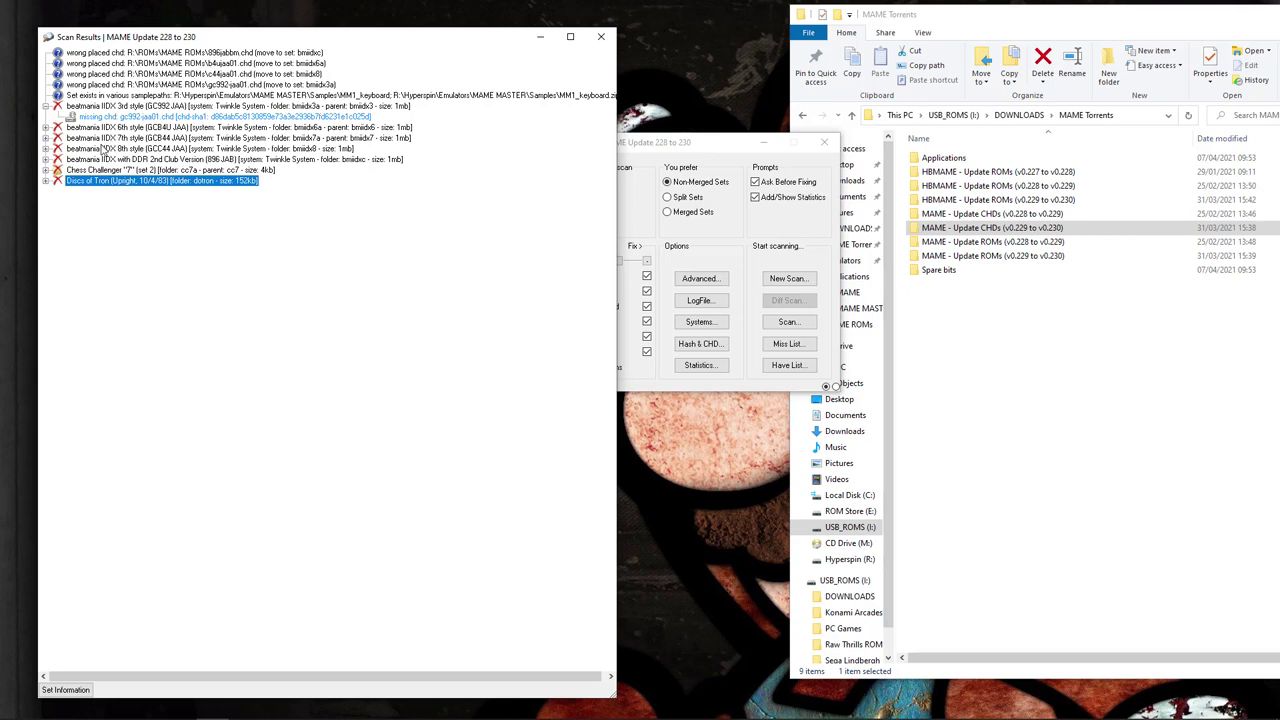
left_click(45, 127)
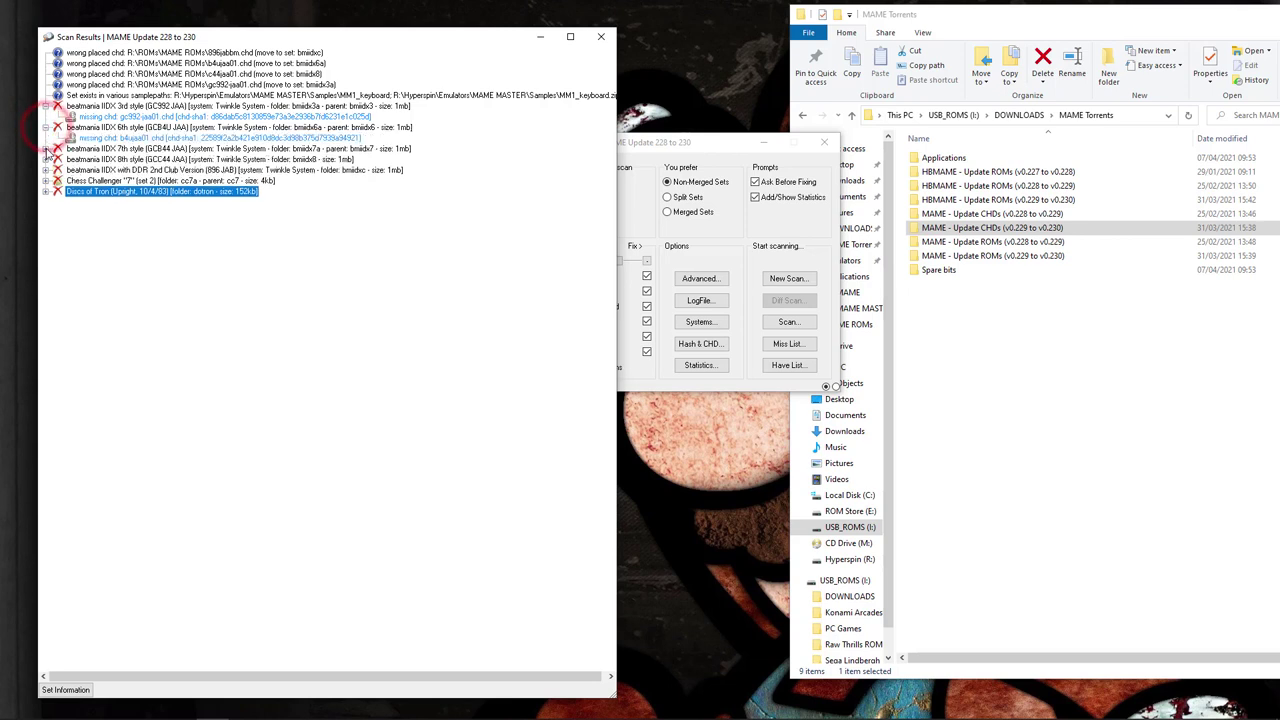
left_click(45, 148)
left_click(45, 170)
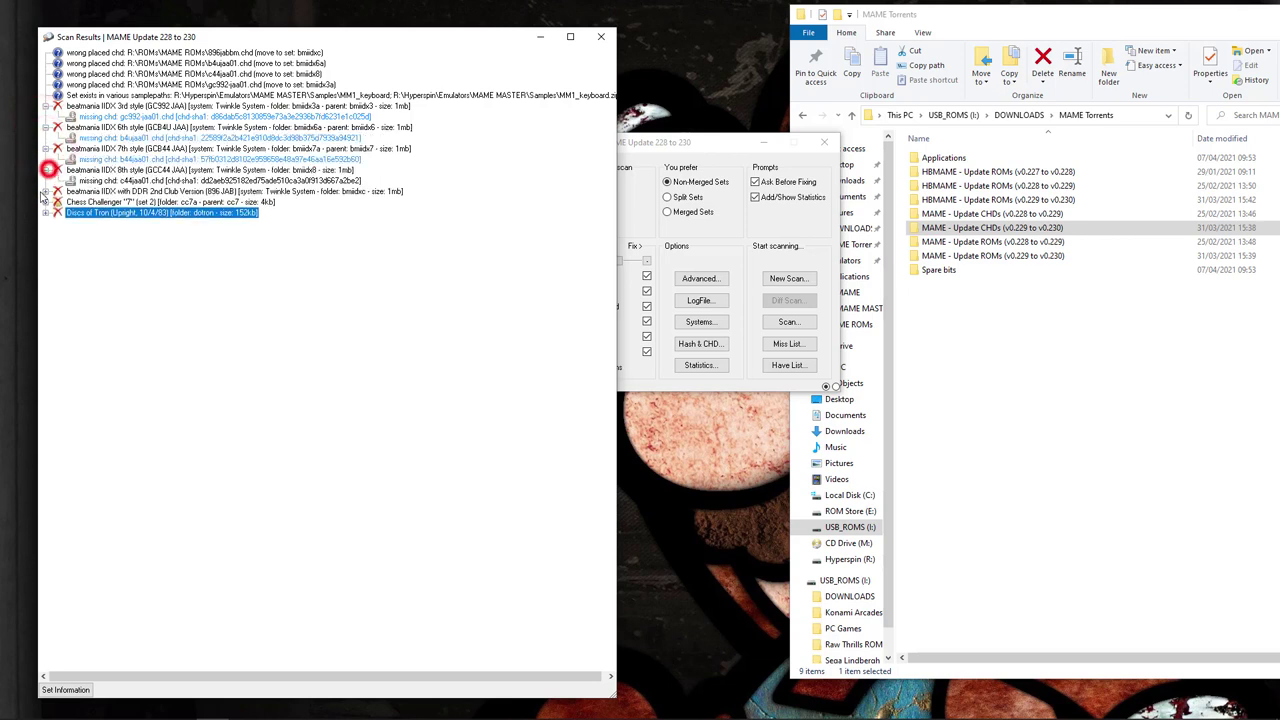
left_click(45, 191)
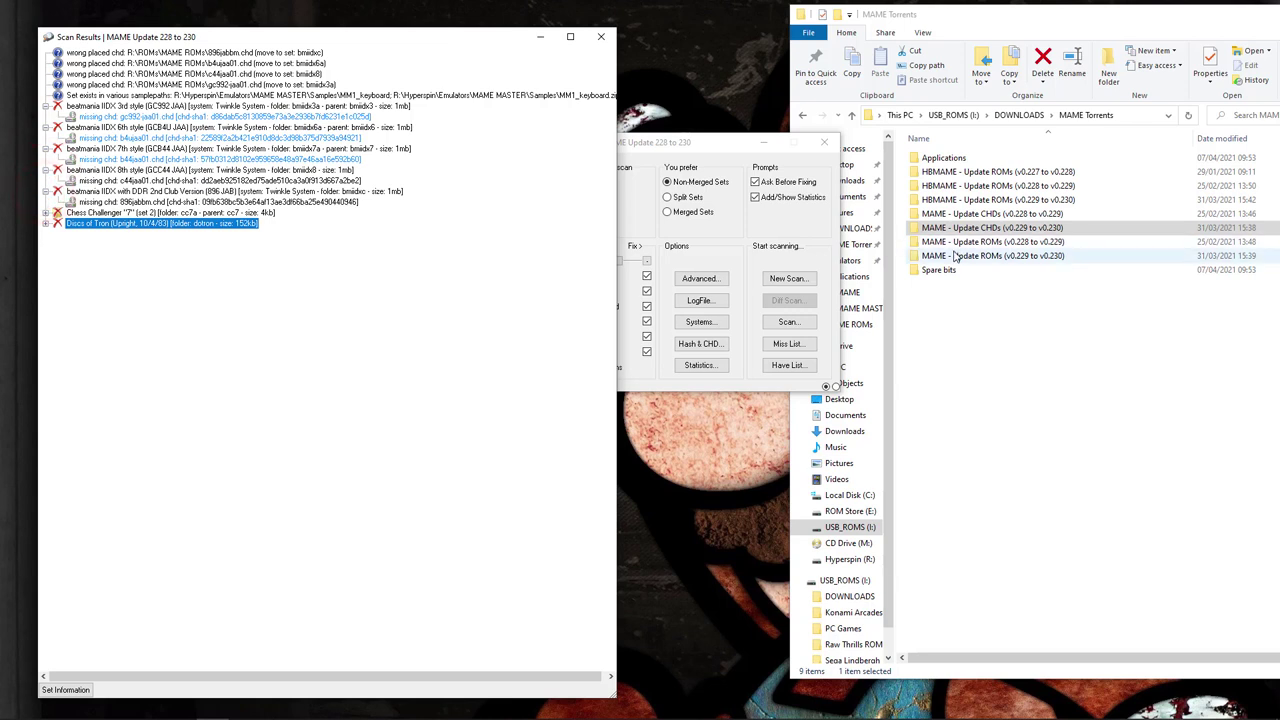
- Look through the v0.228 to v0.229 and v0.229 to v0.230 update CHD folders for the missing beatmania CHDs
double_click(993, 214)
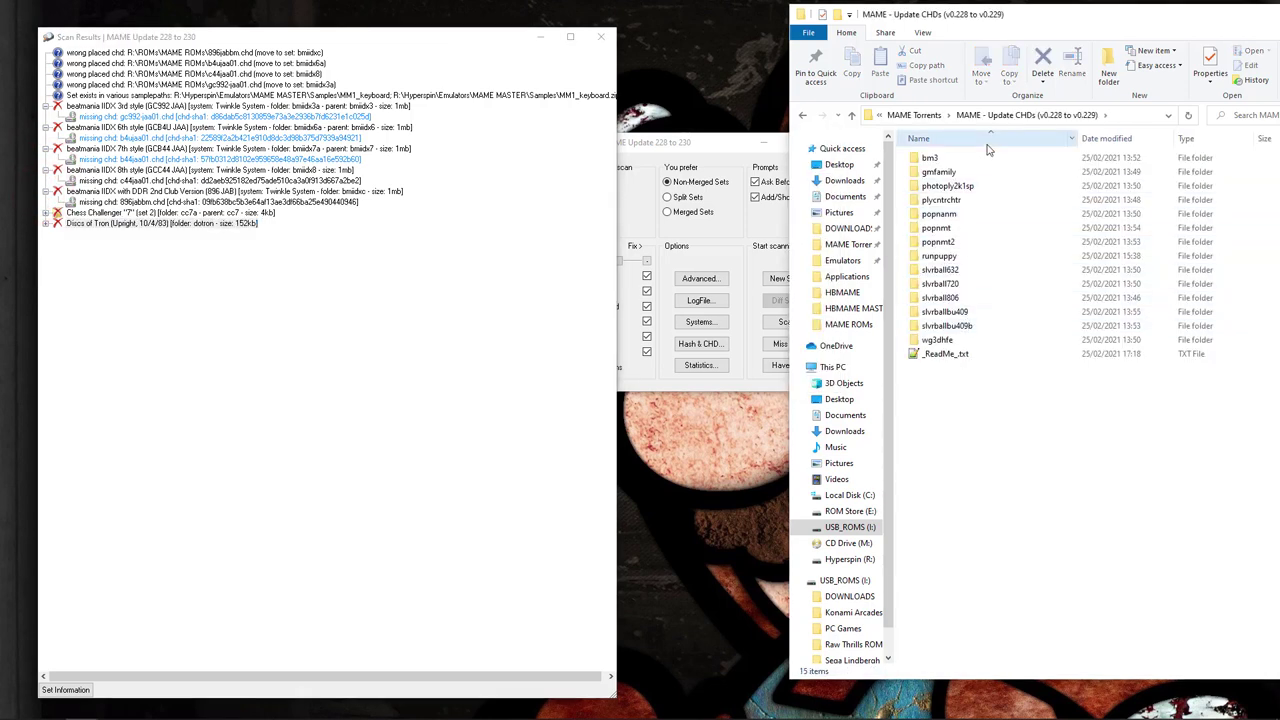
double_click(968, 158)
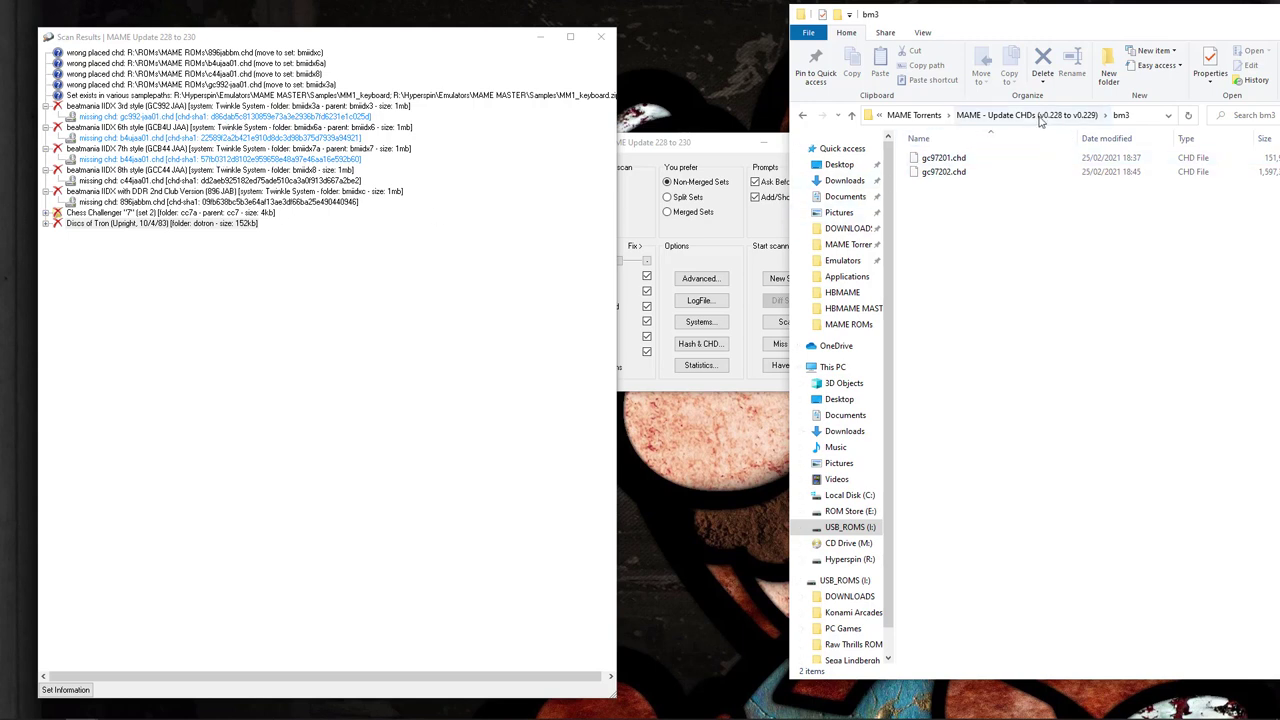
left_click(1038, 115)
left_click(930, 115)
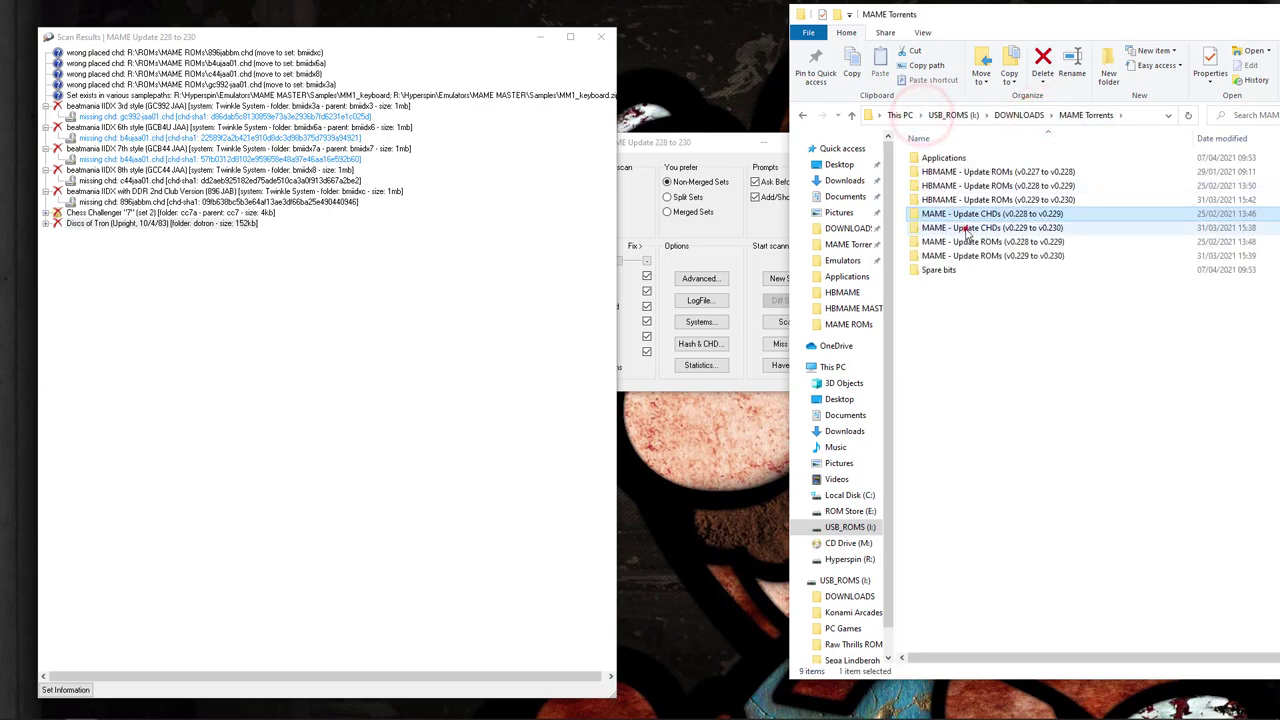
double_click(962, 229)
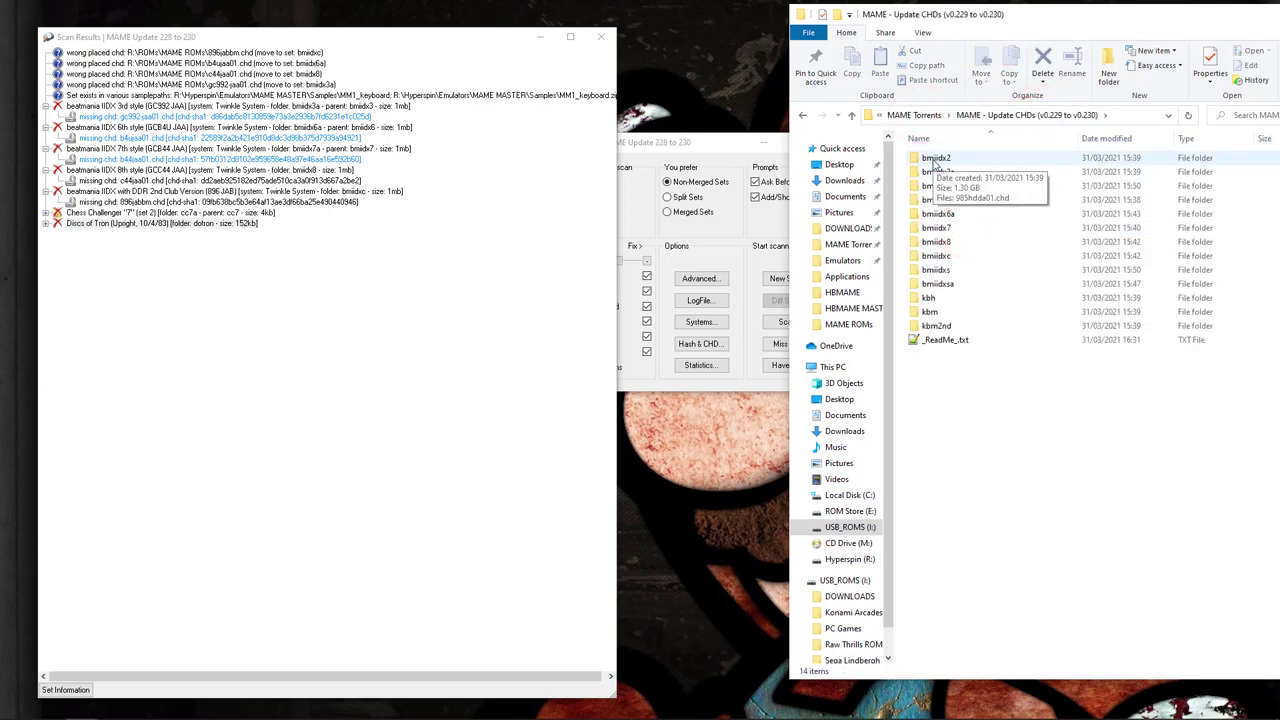
double_click(935, 160)
left_click(926, 114)
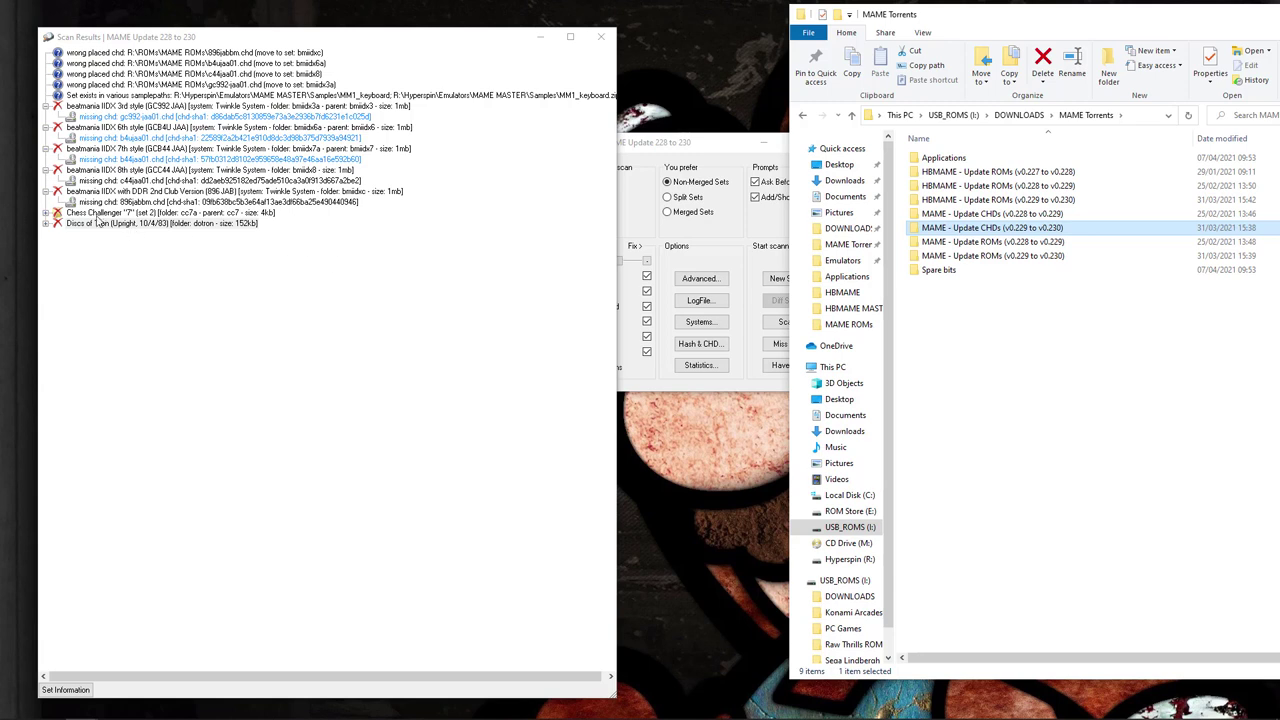
- Expand the Chess Challenger "7" and Discs of Tron entries in the scan results to examine their missing ROMs
left_click(45, 213)
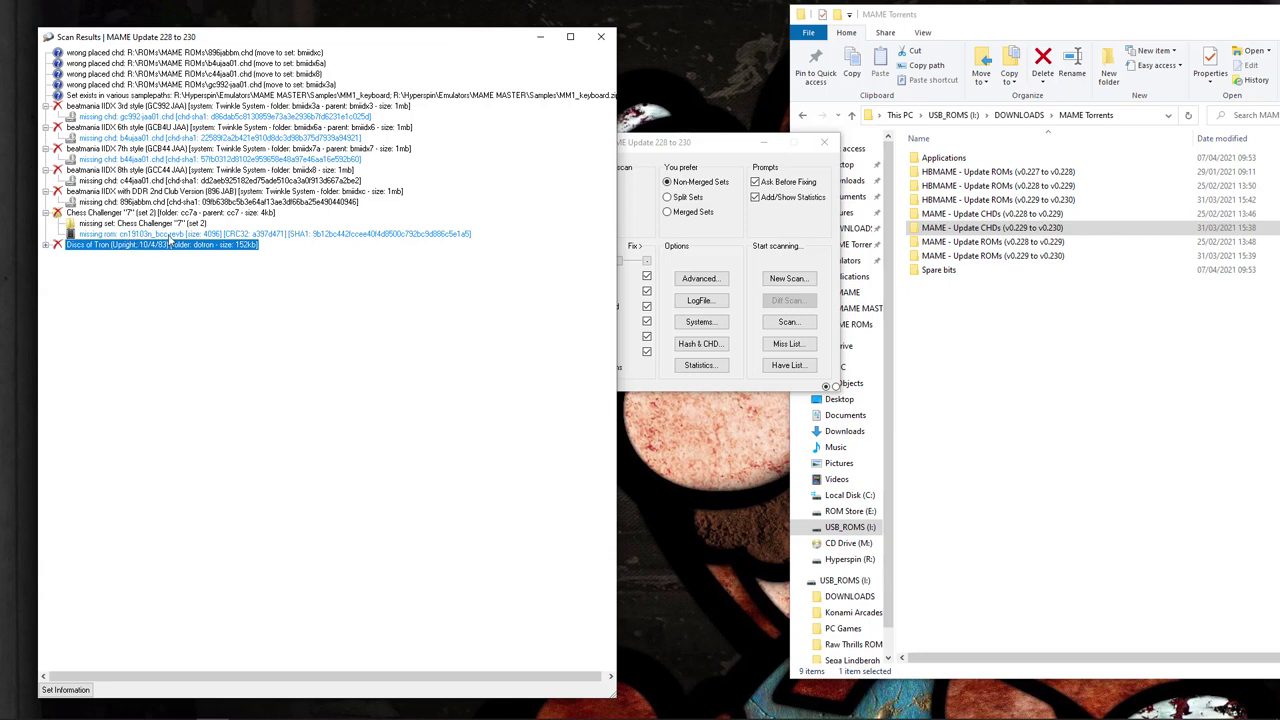
left_click(45, 245)
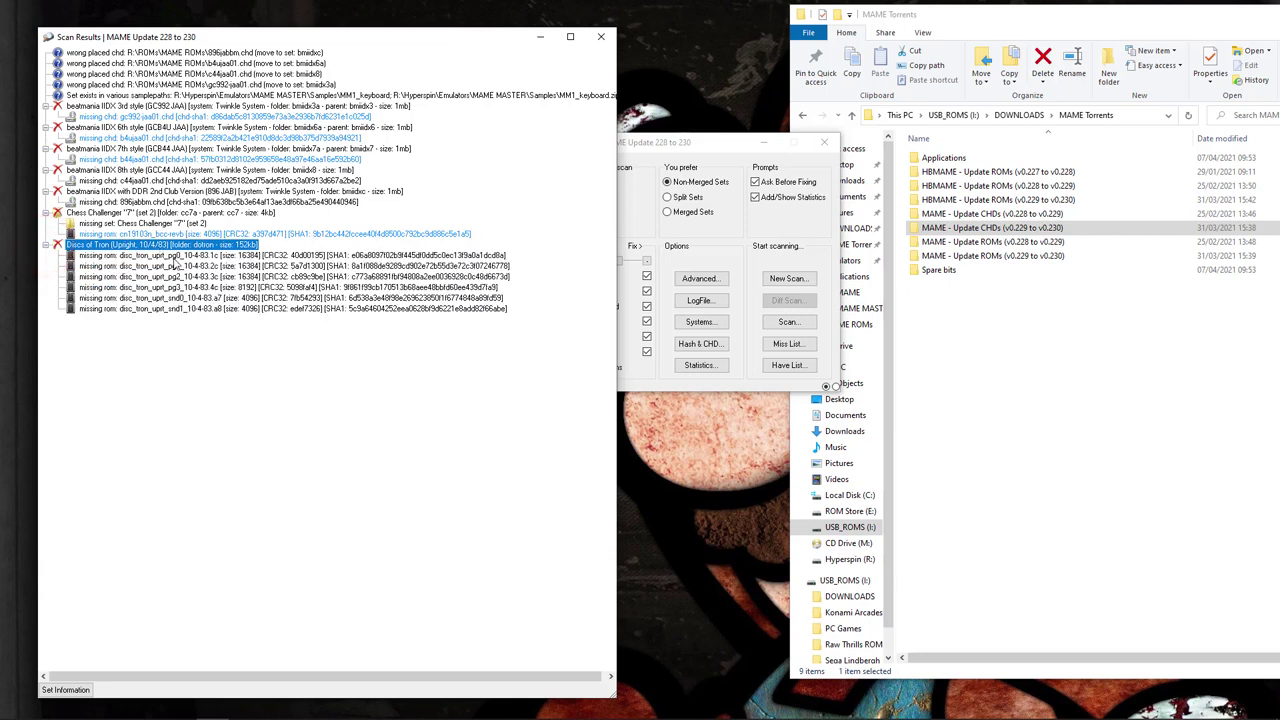
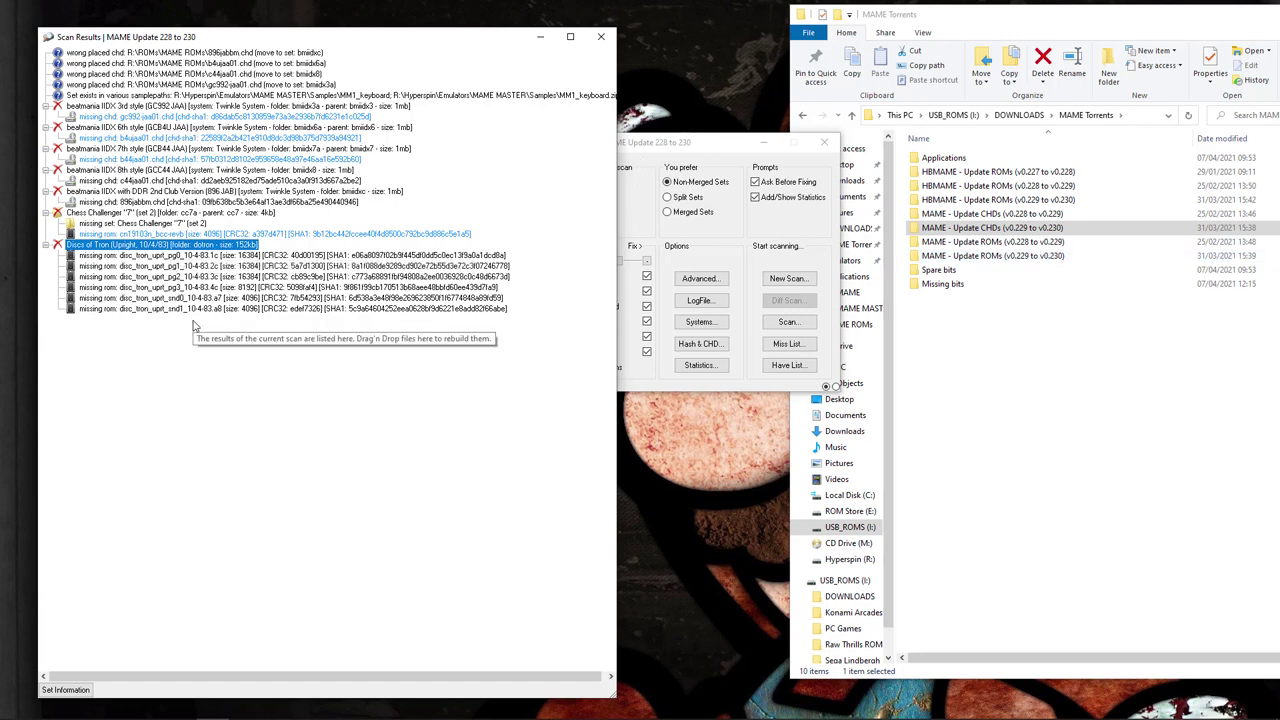
mouse_move(212, 710)
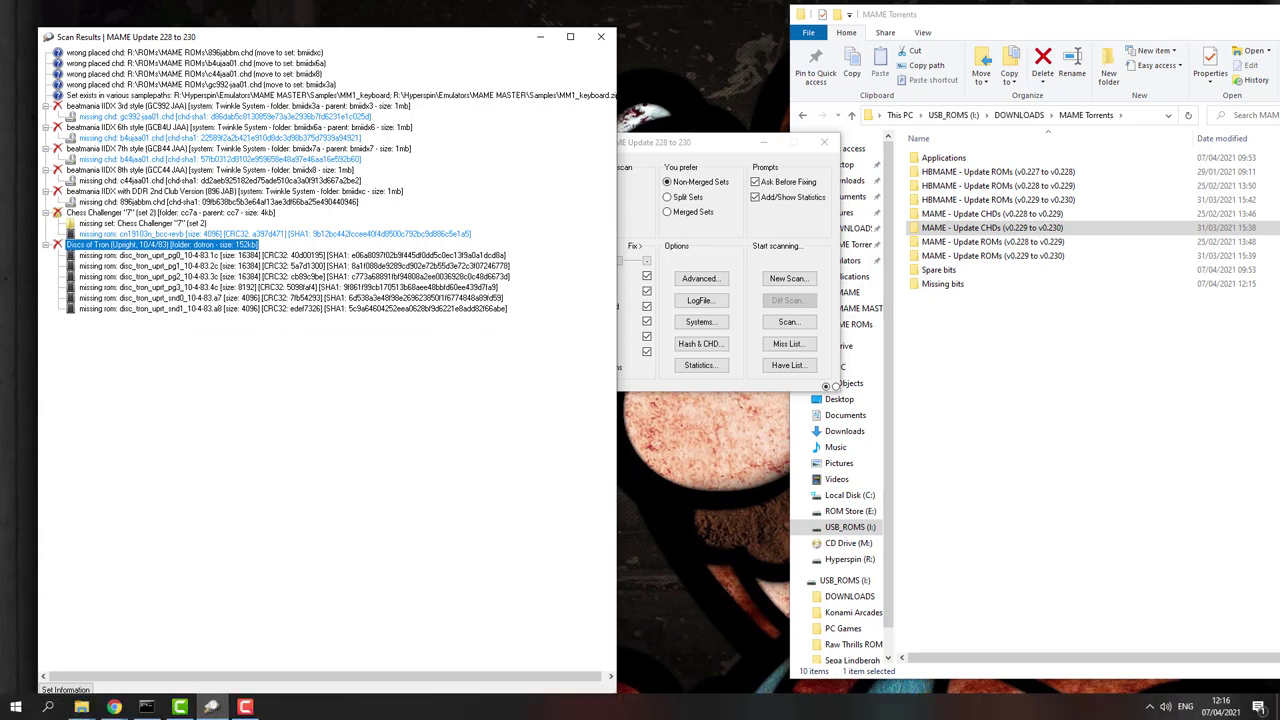
left_click(245, 707)
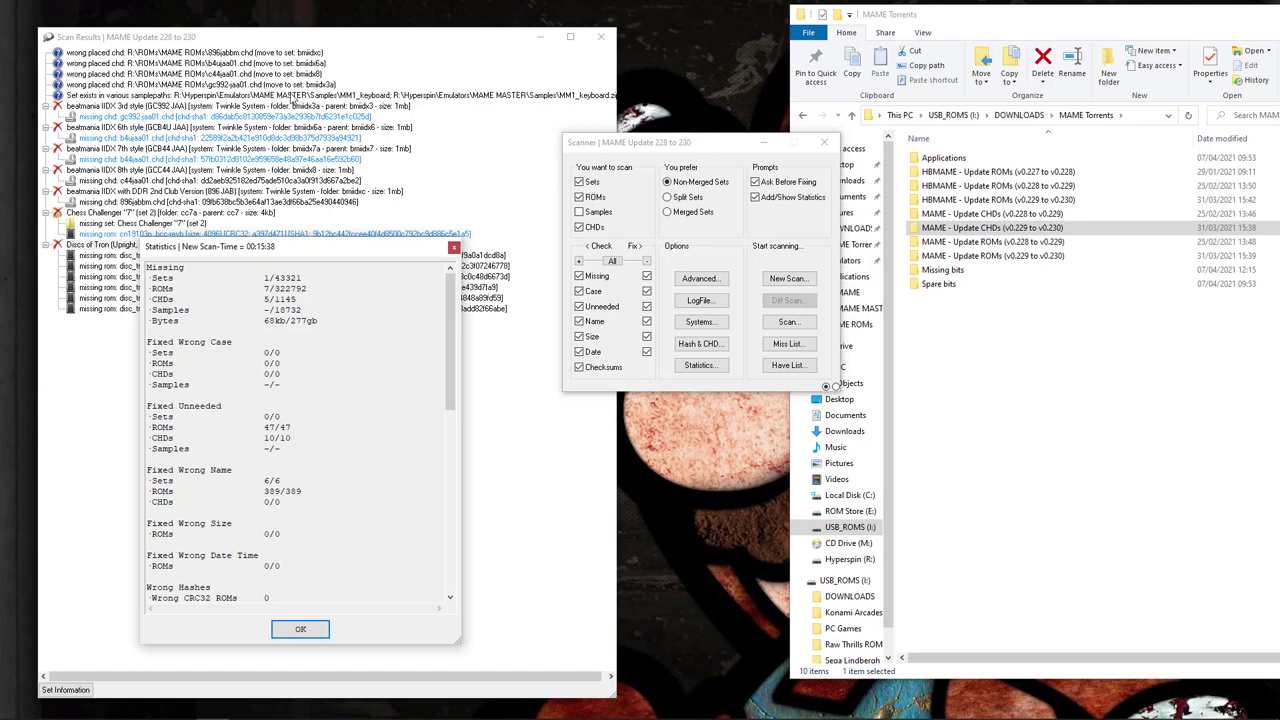
- Close the scan statistics and the Scanner, and set the Rebuilder's source to the I:\DOWNLOADS\MAME Torrents\Missing bits folder
left_click(685, 145)
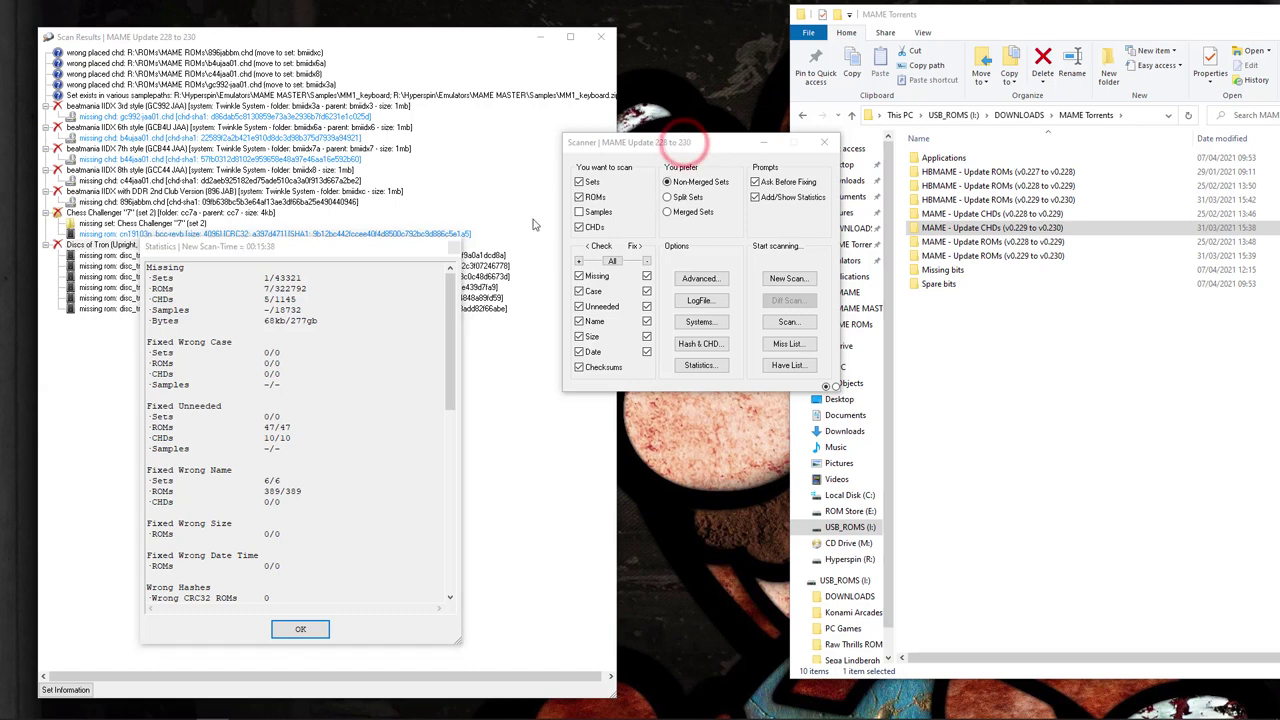
left_click(453, 247)
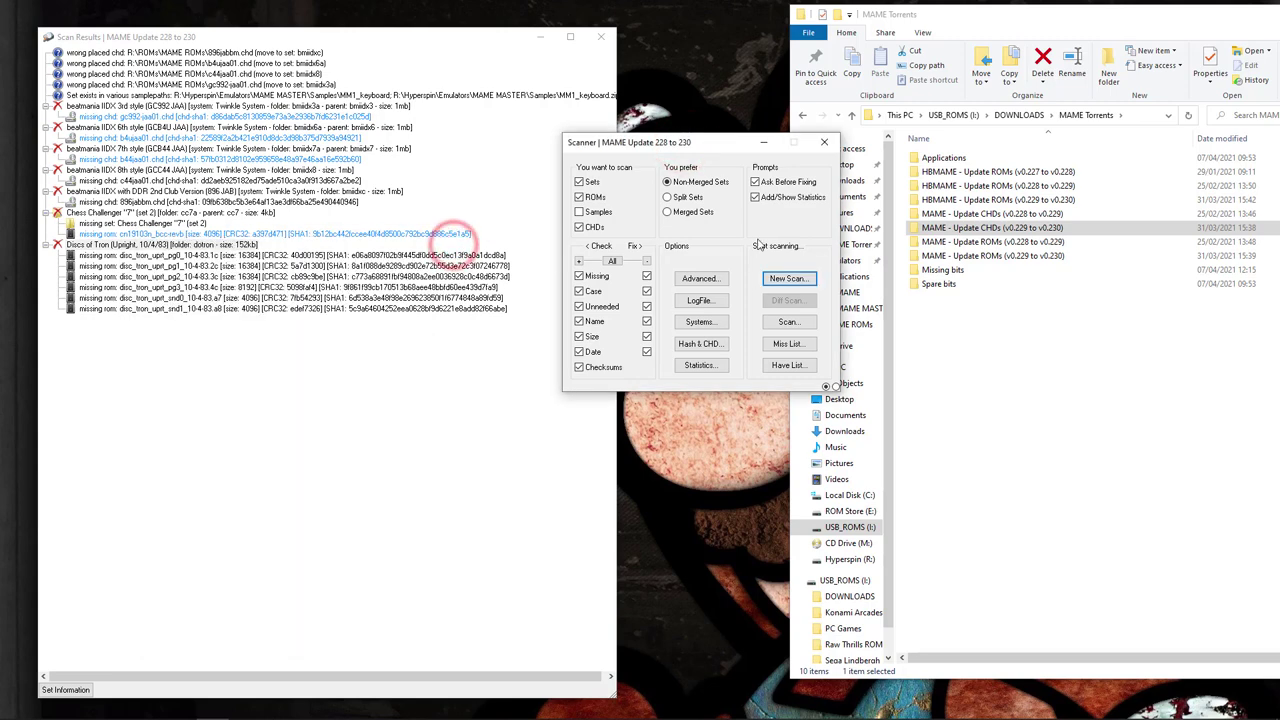
left_click(824, 142)
left_click(655, 312)
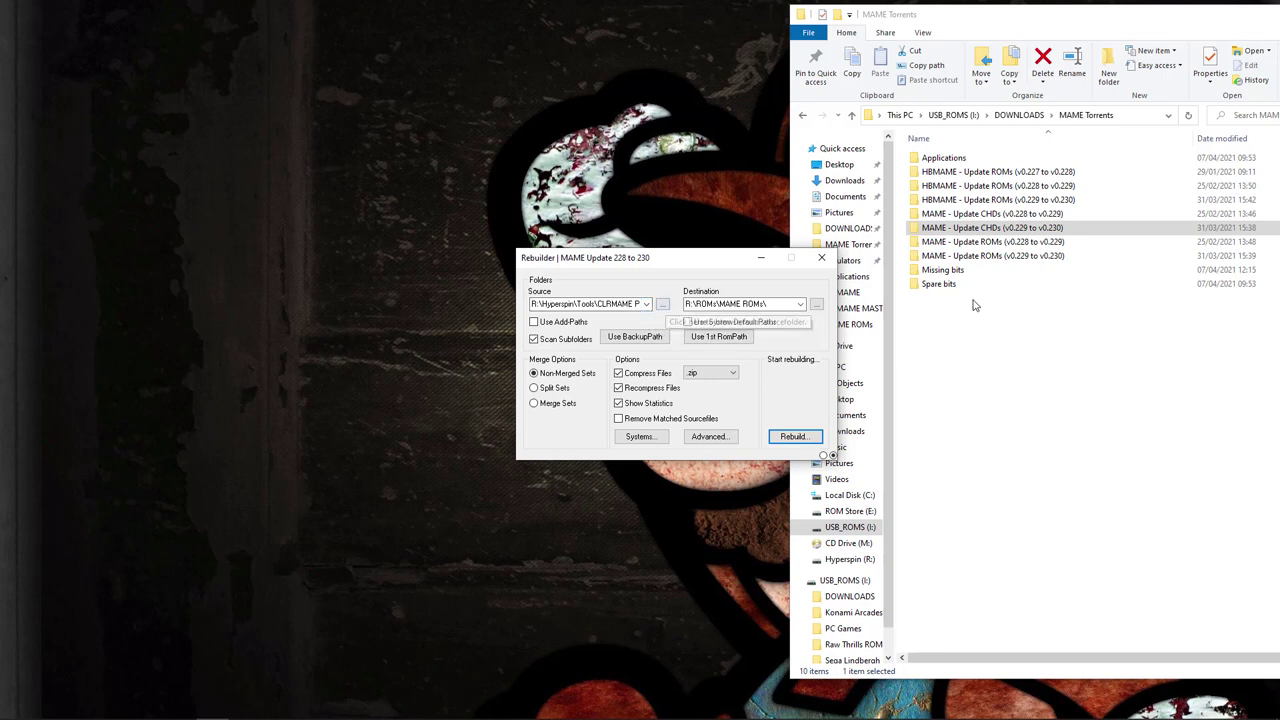
left_click(955, 273)
double_click(955, 272)
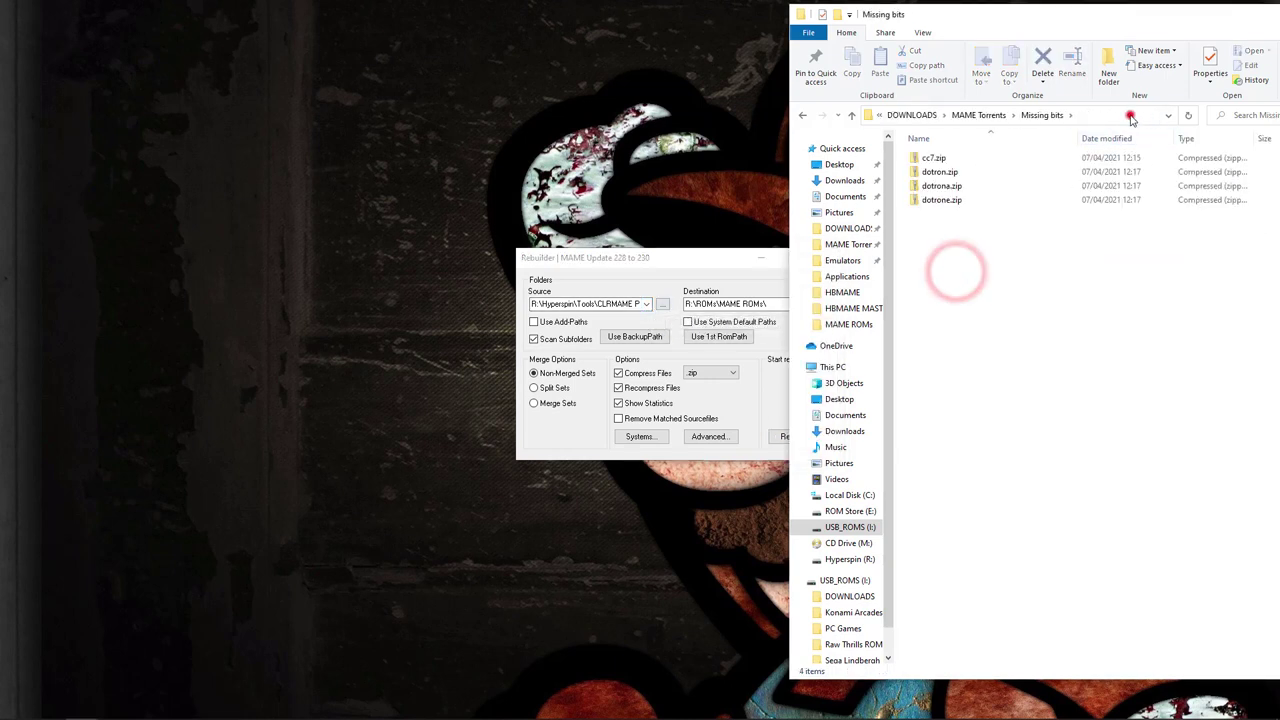
left_click(1130, 115)
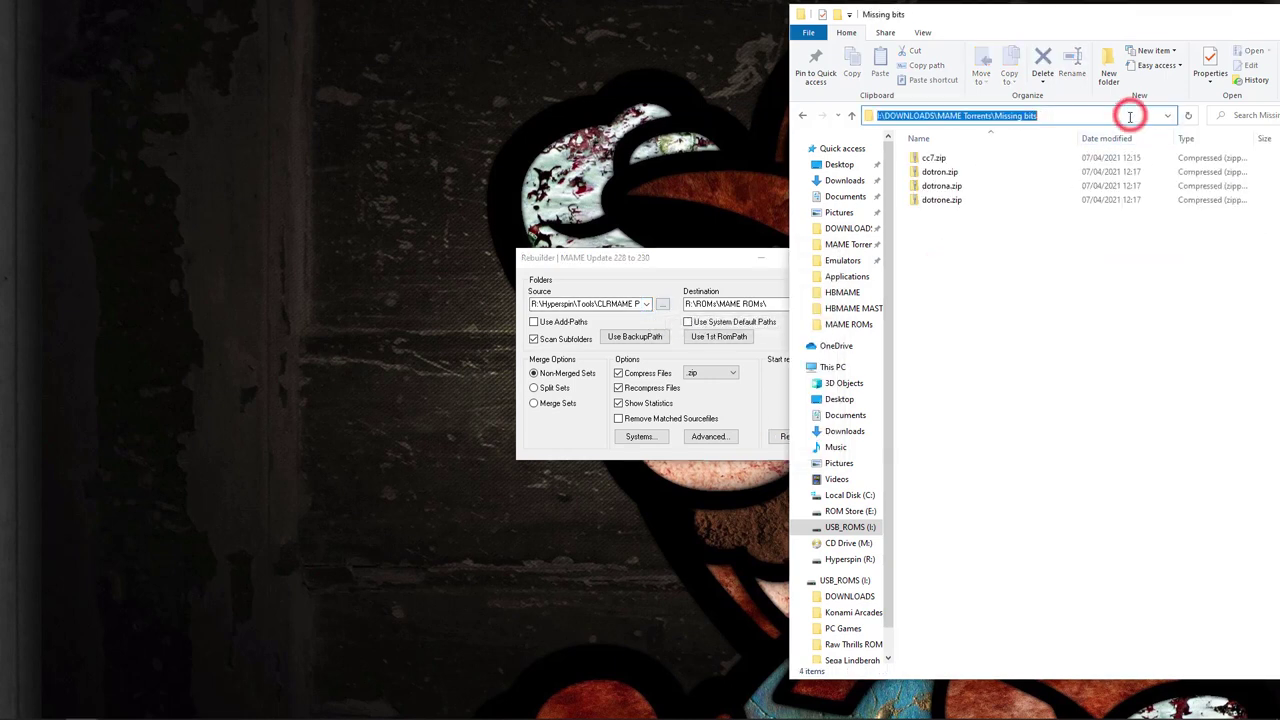
key("ctrl+c")
left_click(686, 258)
left_click(600, 304)
key("ctrl+v")
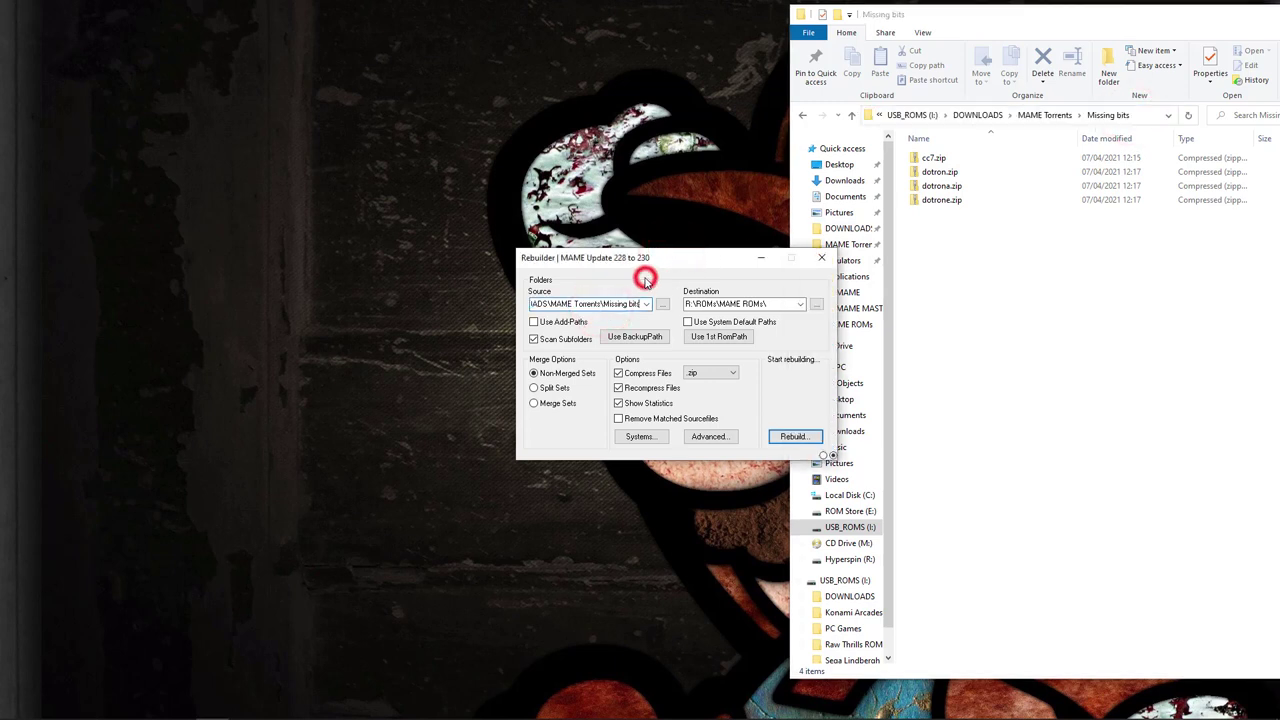
- Rebuild the source files as non-merged sets into R:\ROMs\MAME ROMs\ and dismiss the rebuild statistics
left_click(739, 304)
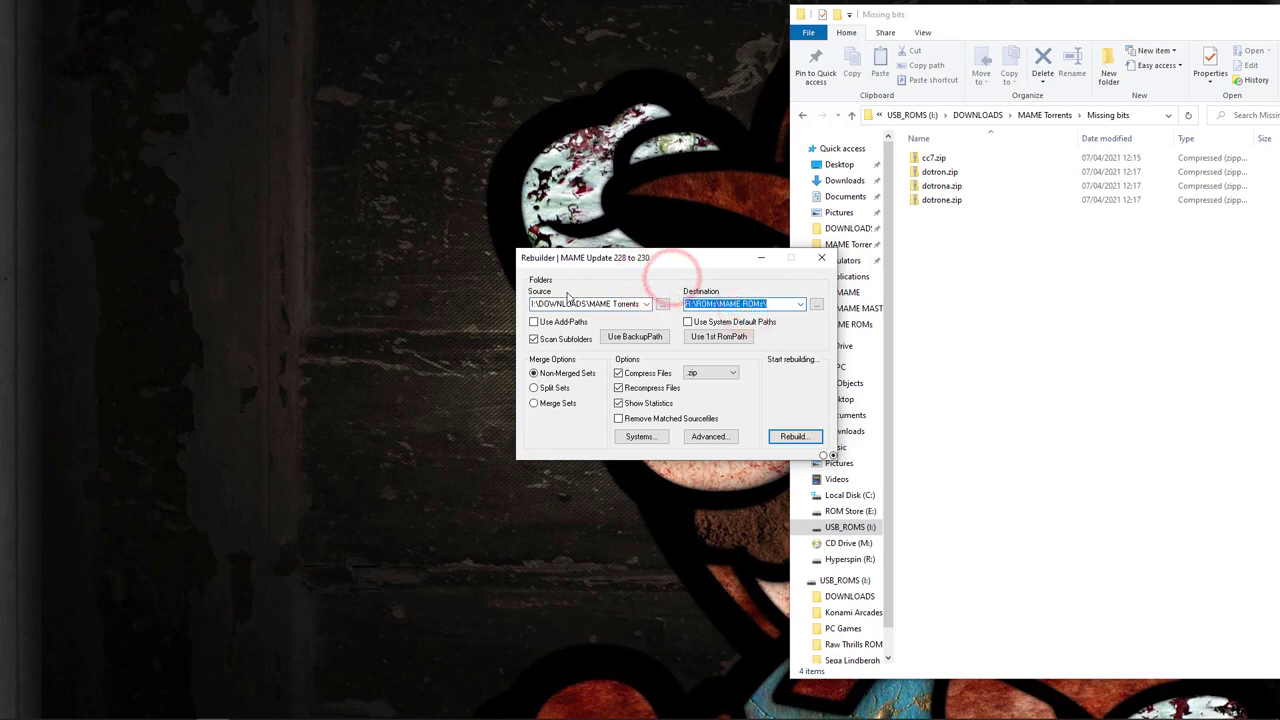
left_click(792, 437)
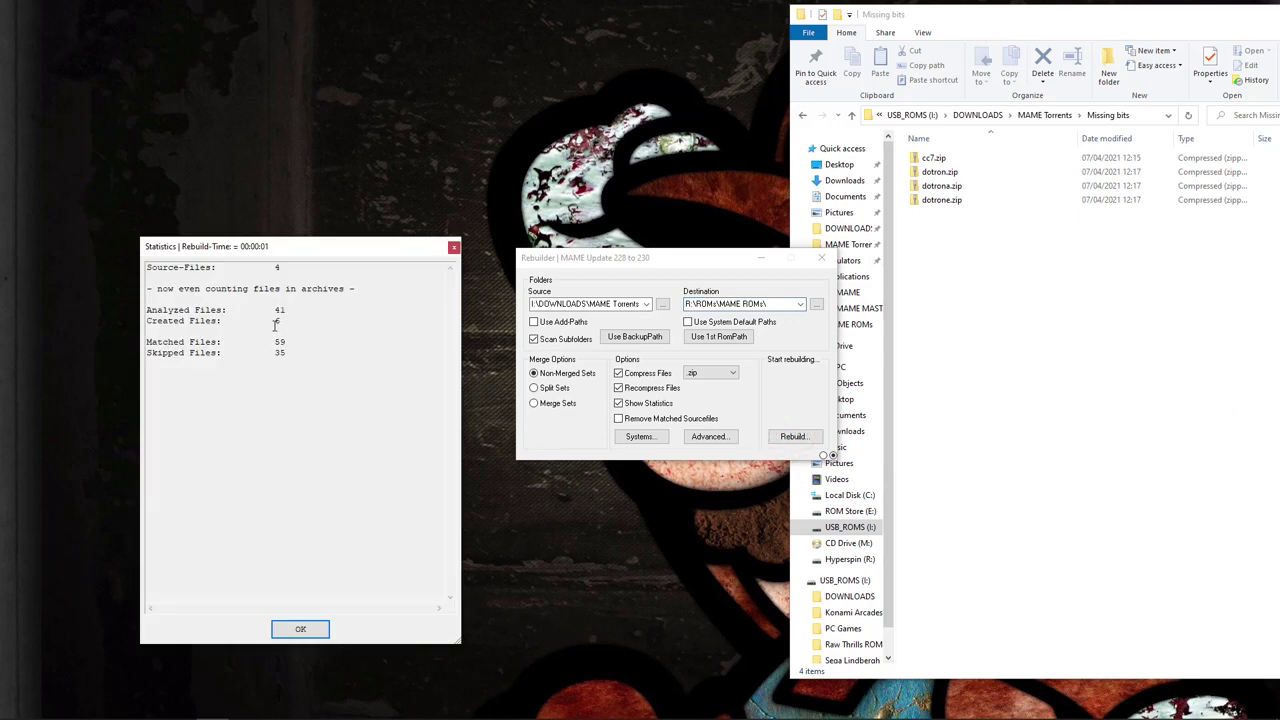
left_click(303, 630)
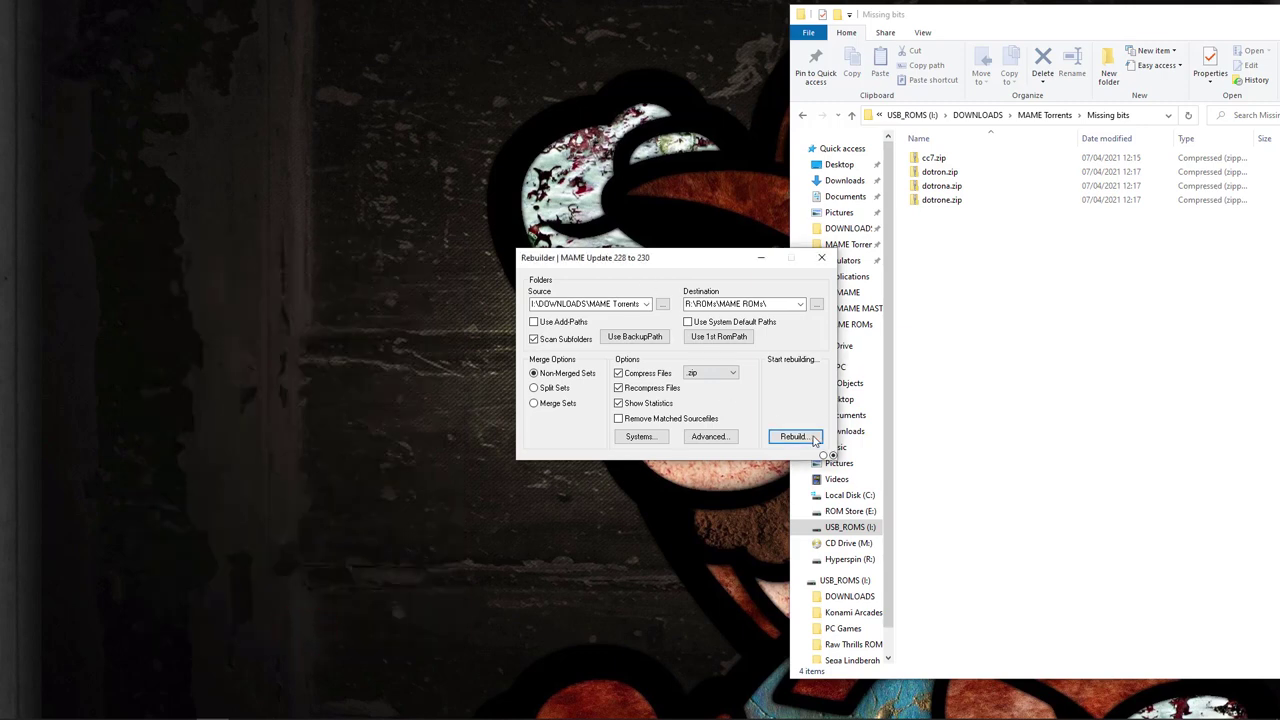
- Close the Rebuilder and start a new scan of the non-merged sets, ROMs and CHDs in the Scanner
left_click(821, 258)
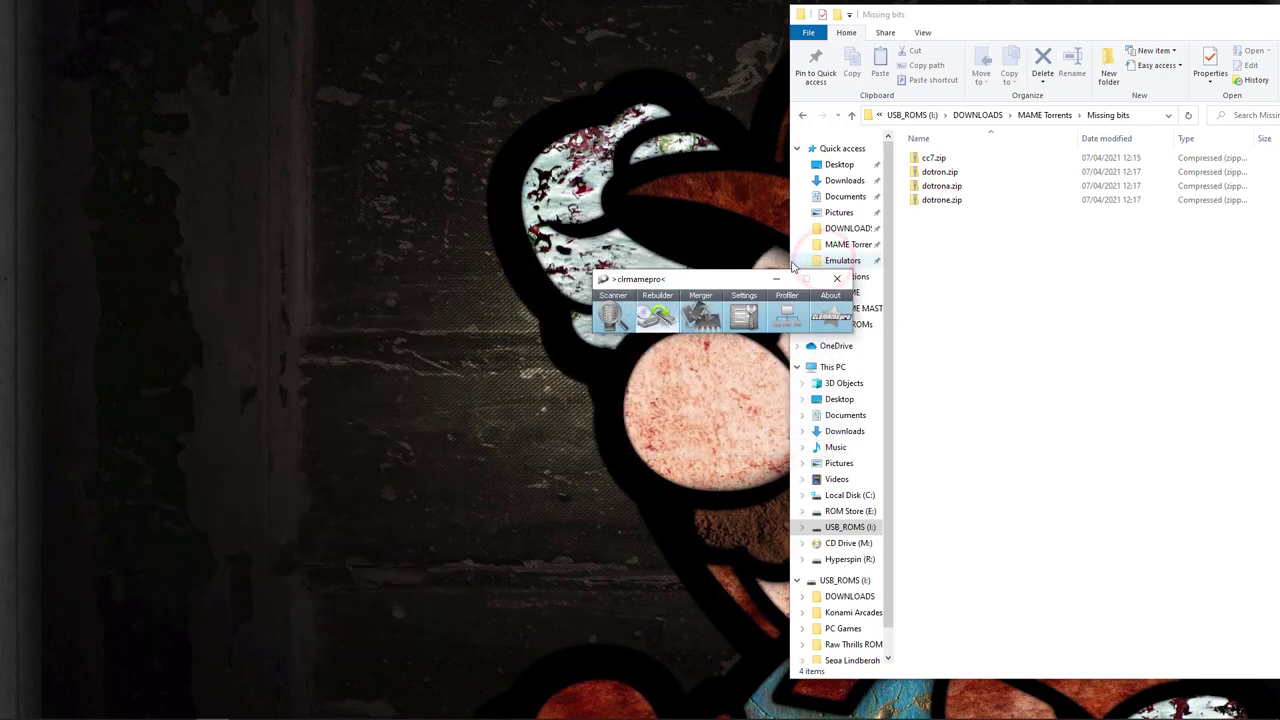
left_click(611, 318)
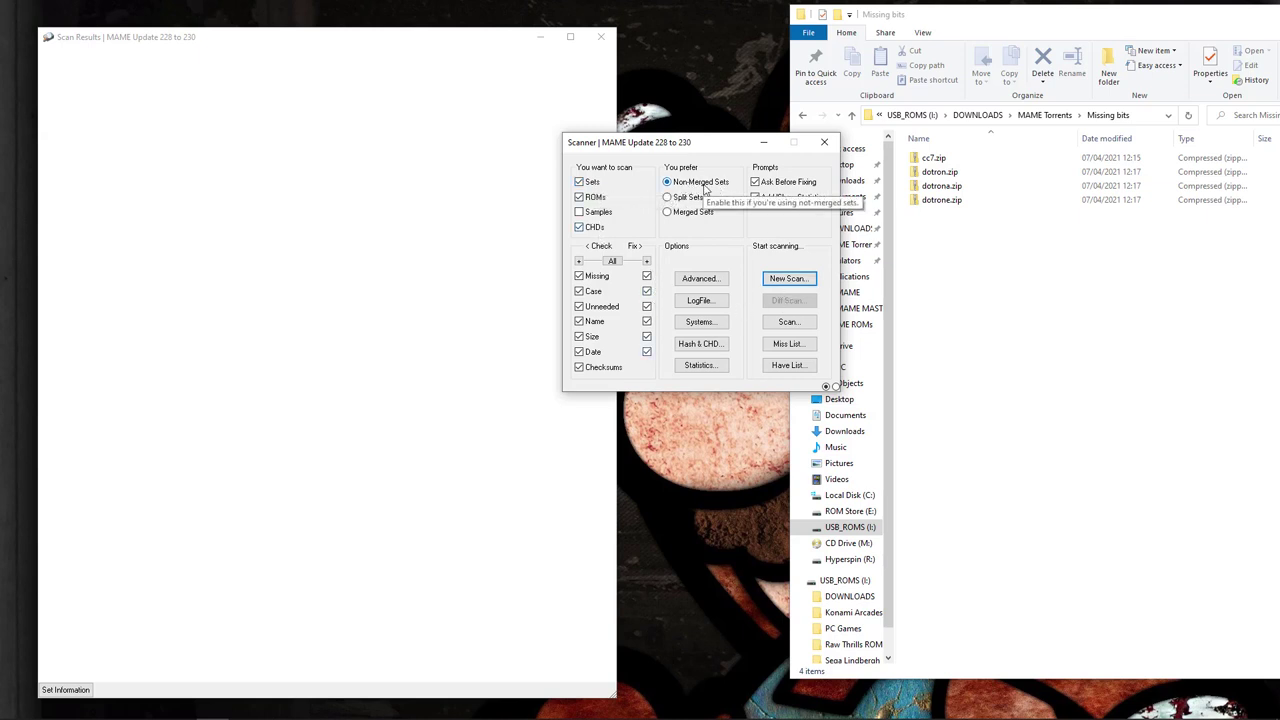
left_click(781, 280)
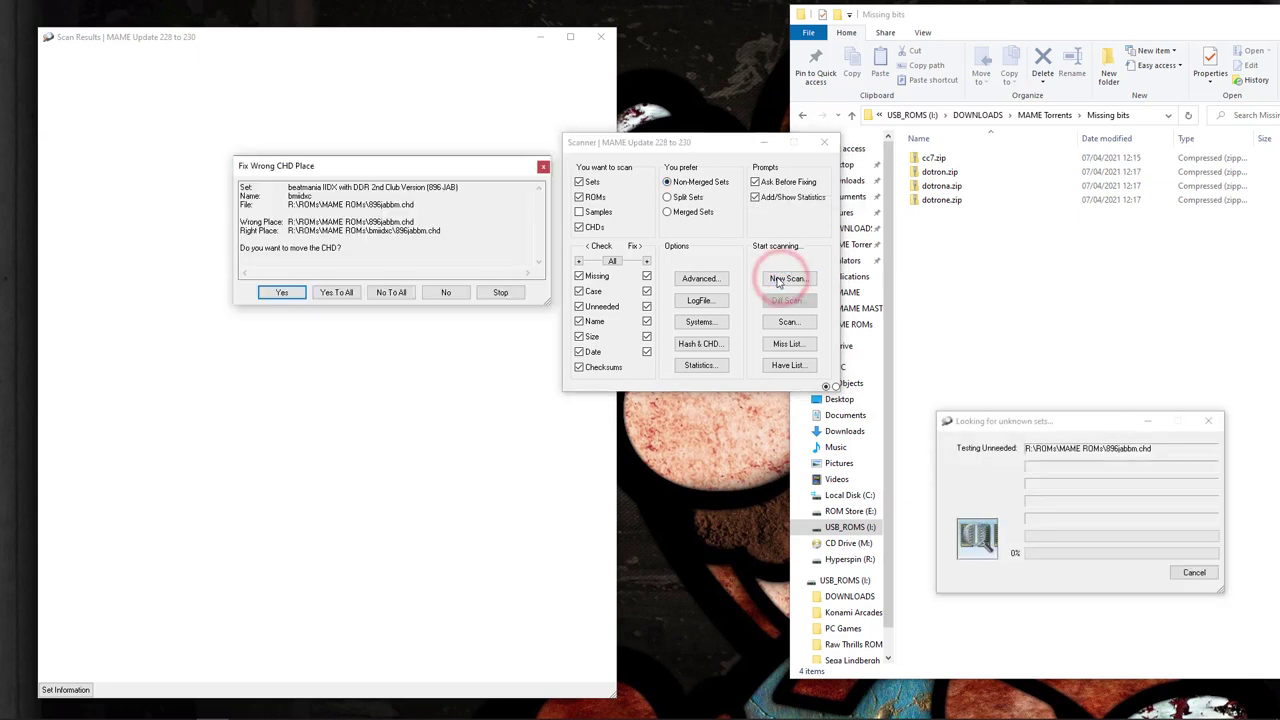
- Move the misplaced 896jabbm.chd into the bmiidxc folder and accept all remaining CHD placement fixes
left_click(379, 162)
left_click_drag(352, 163, 352, 164)
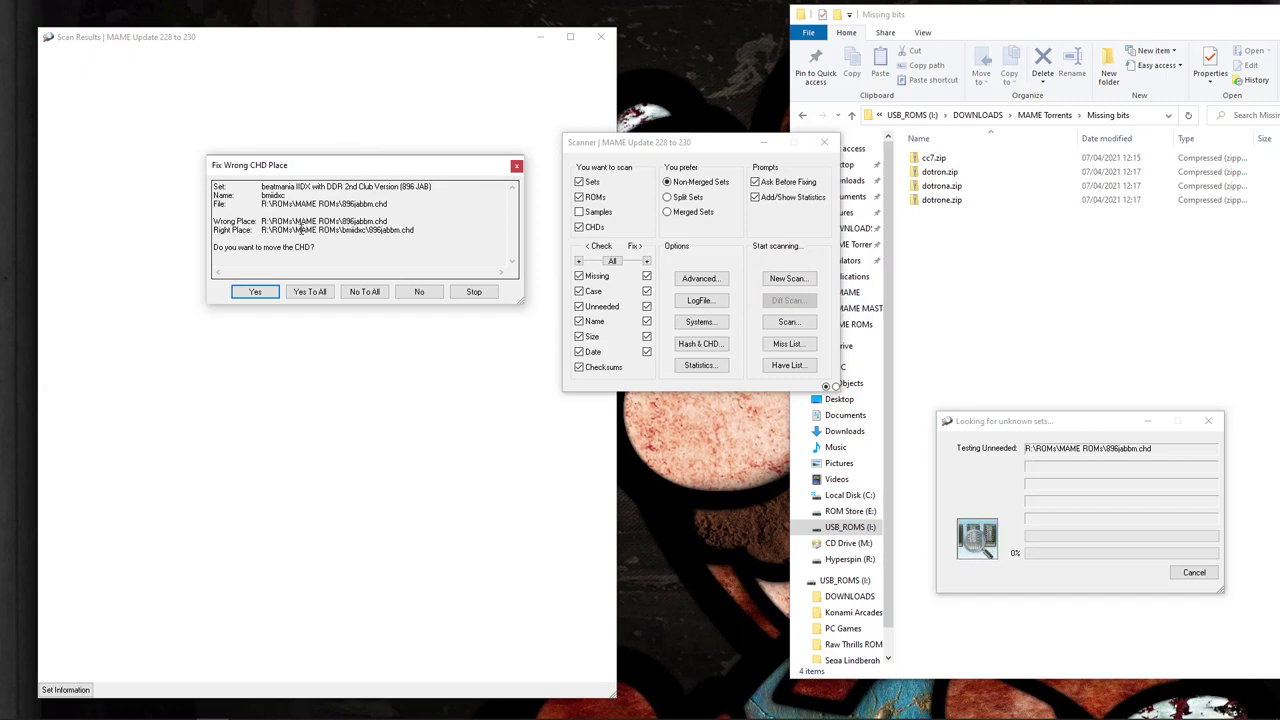
left_click(258, 293)
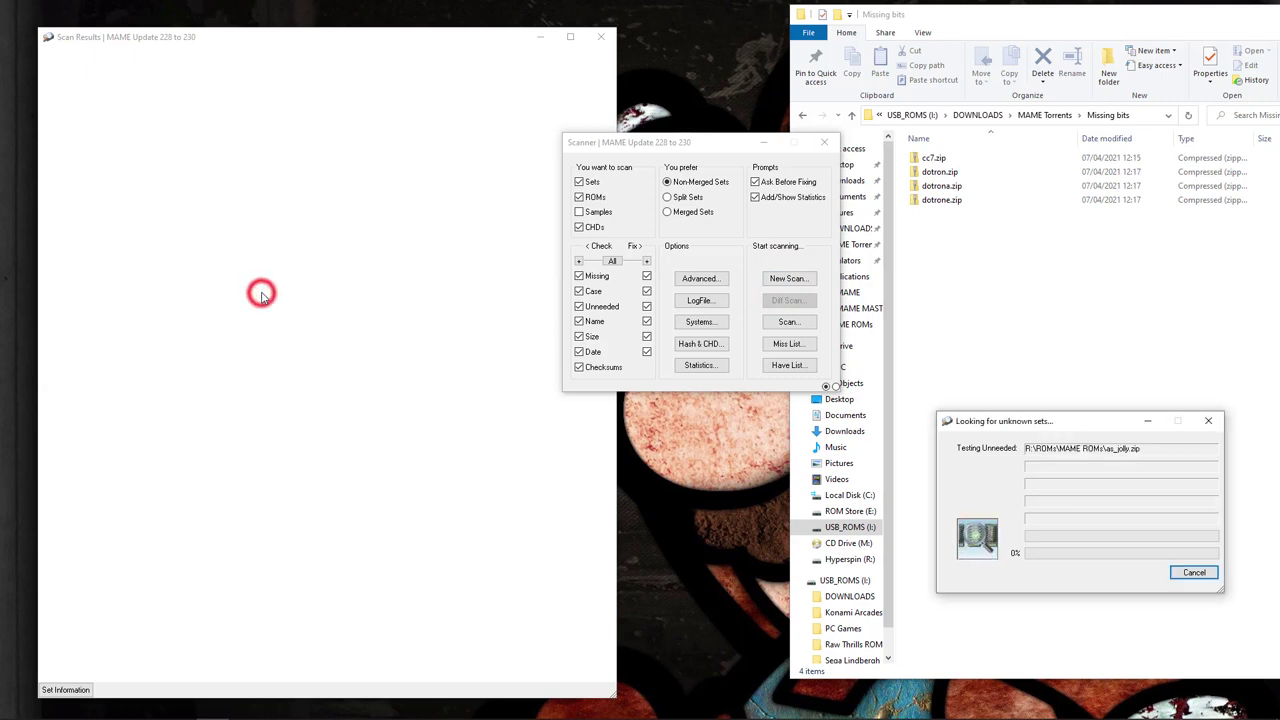
left_click(310, 292)
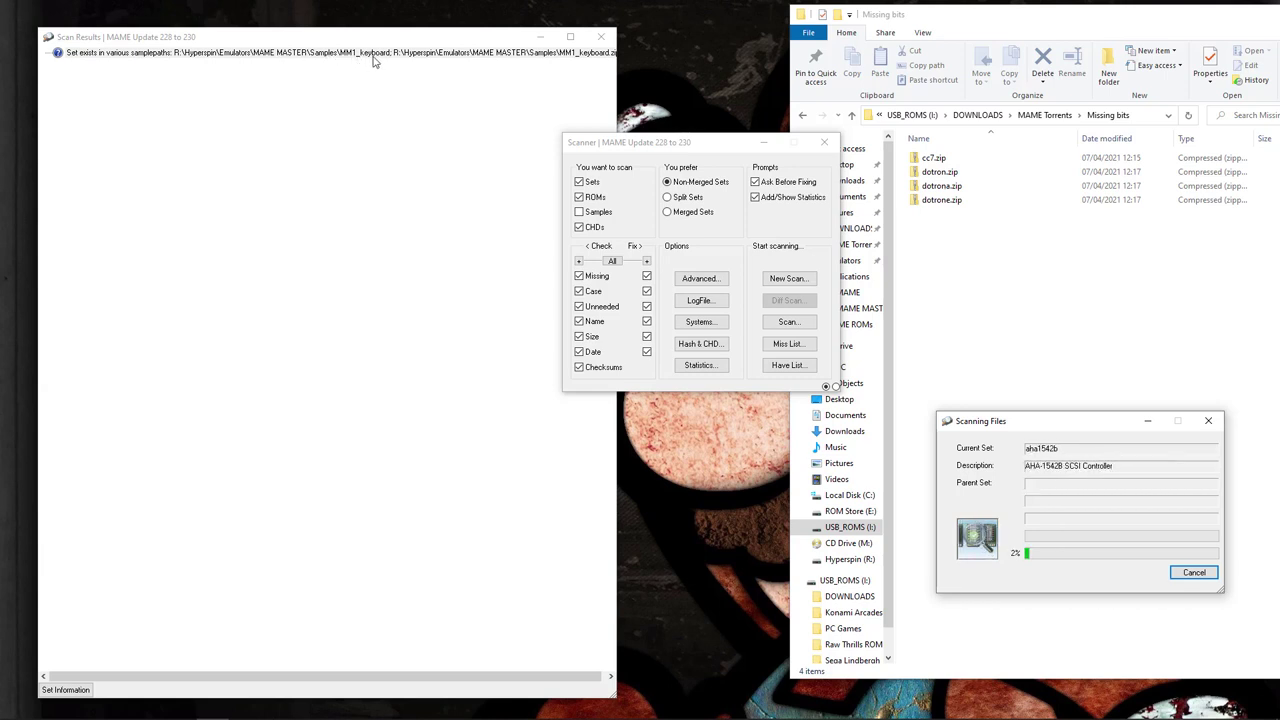
- Widen the scan results to read the duplicate sample set's paths, and open the R:\Hyperspin\Emulators\MAME MASTER\Samples folder in File Explorer
left_click_drag(617, 82, 641, 70)
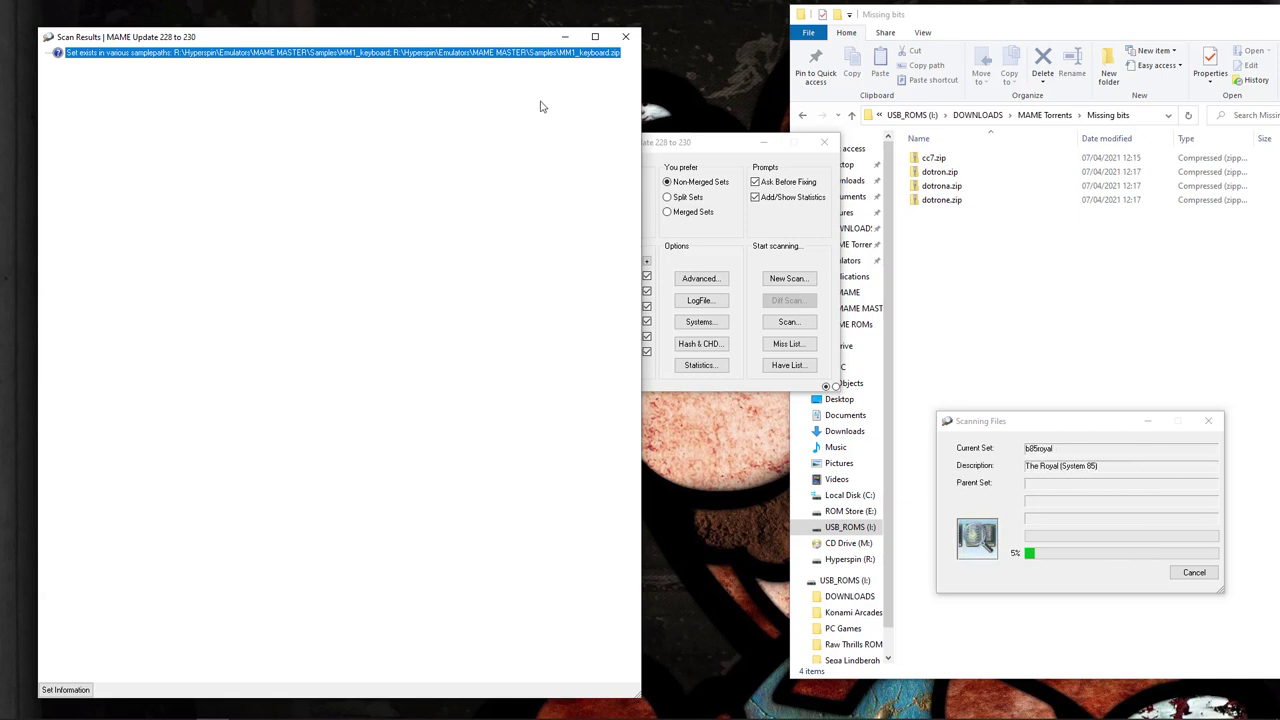
left_click(422, 50)
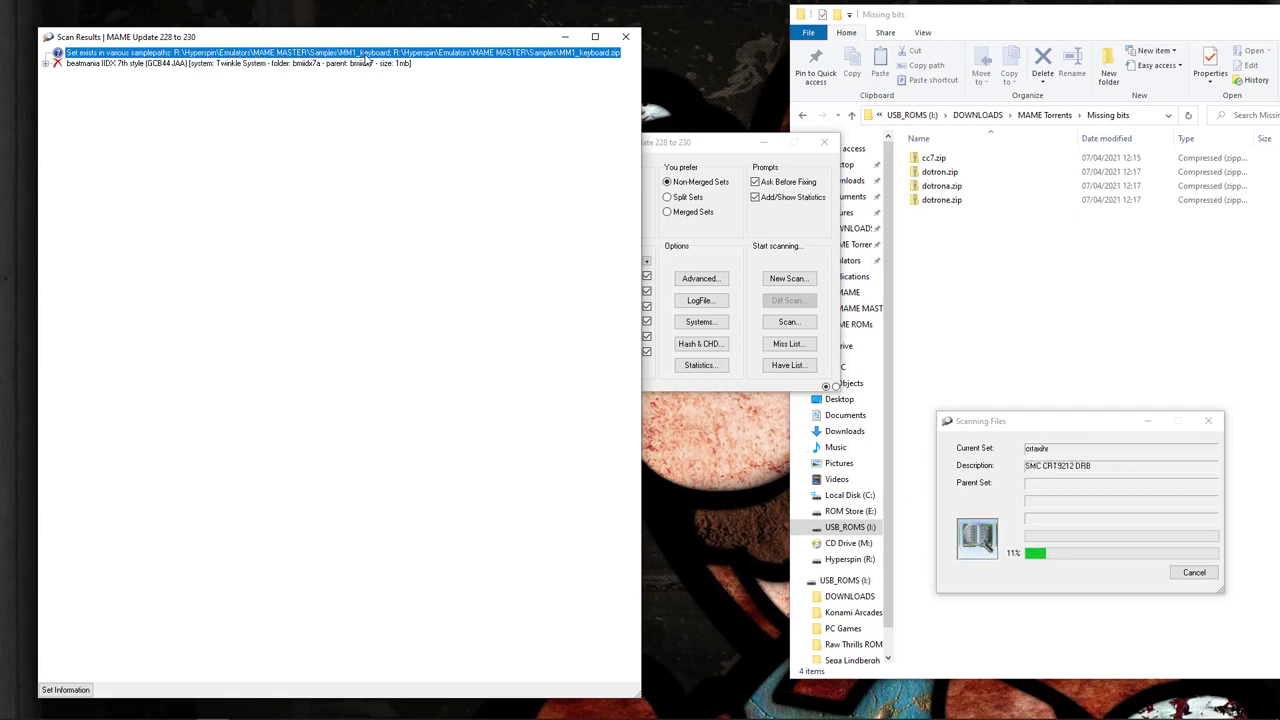
left_click(81, 706)
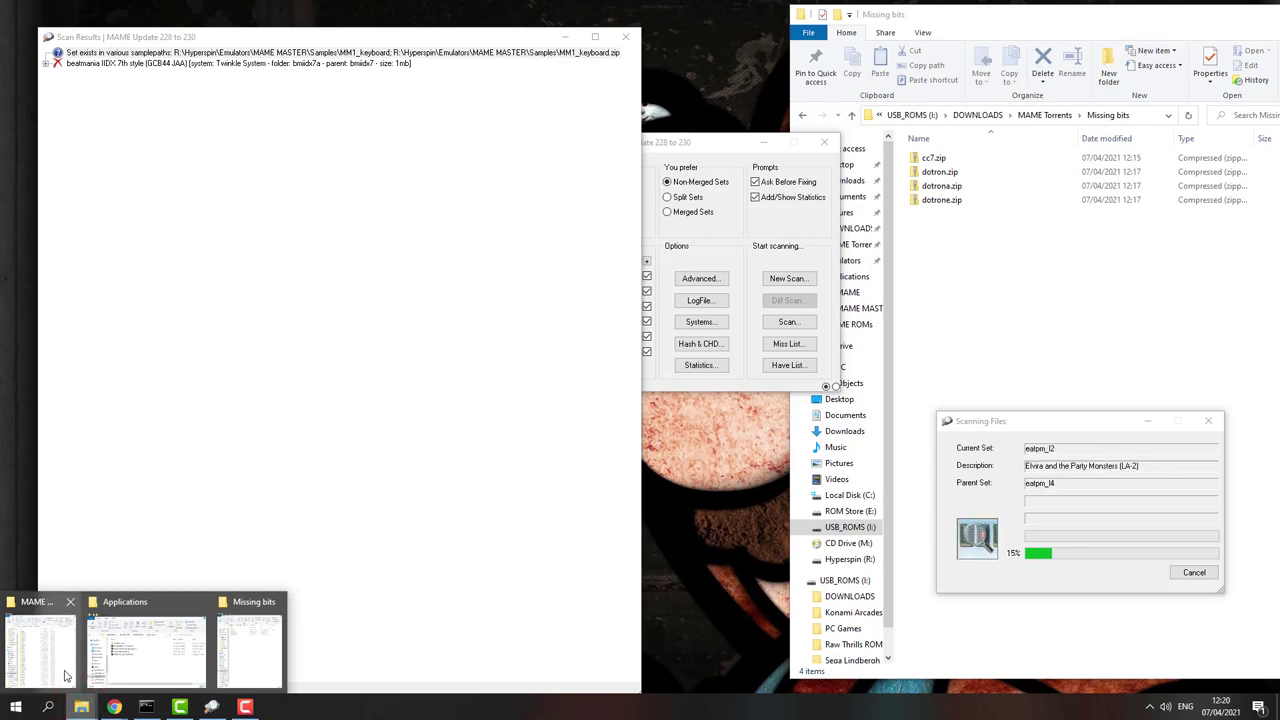
left_click(42, 672)
left_click(223, 123)
double_click(209, 180)
double_click(208, 182)
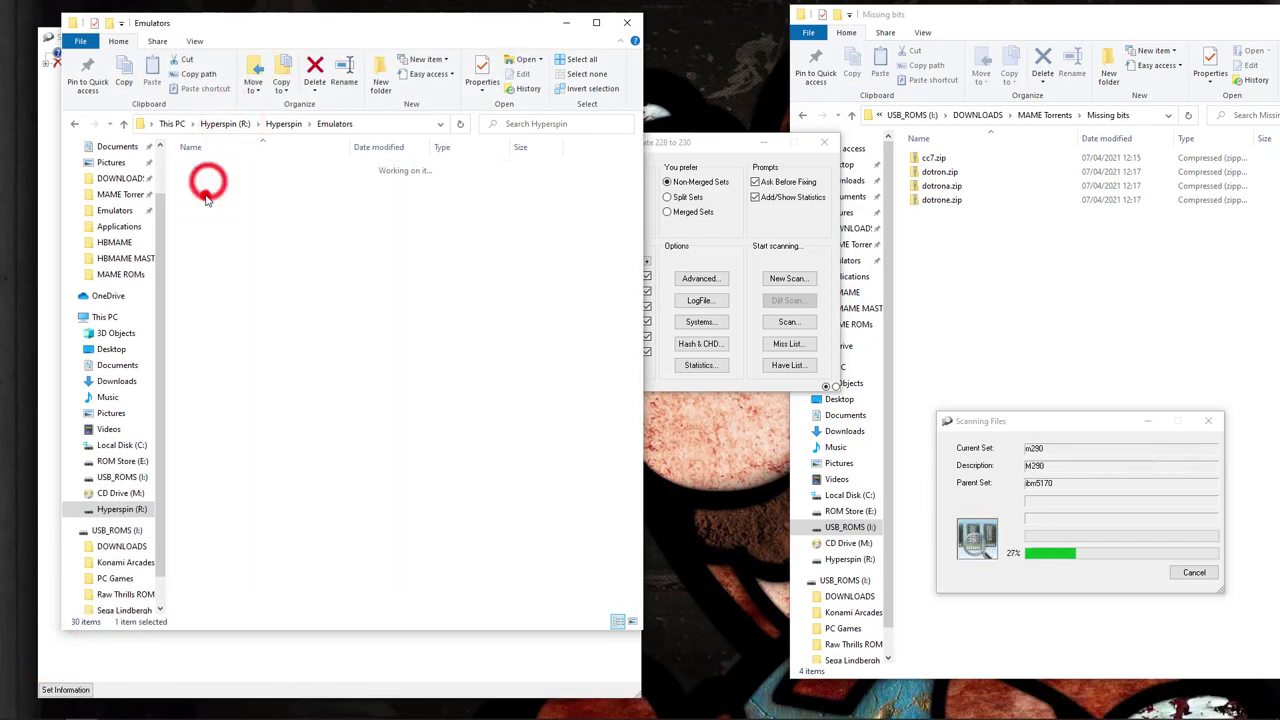
double_click(466, 655)
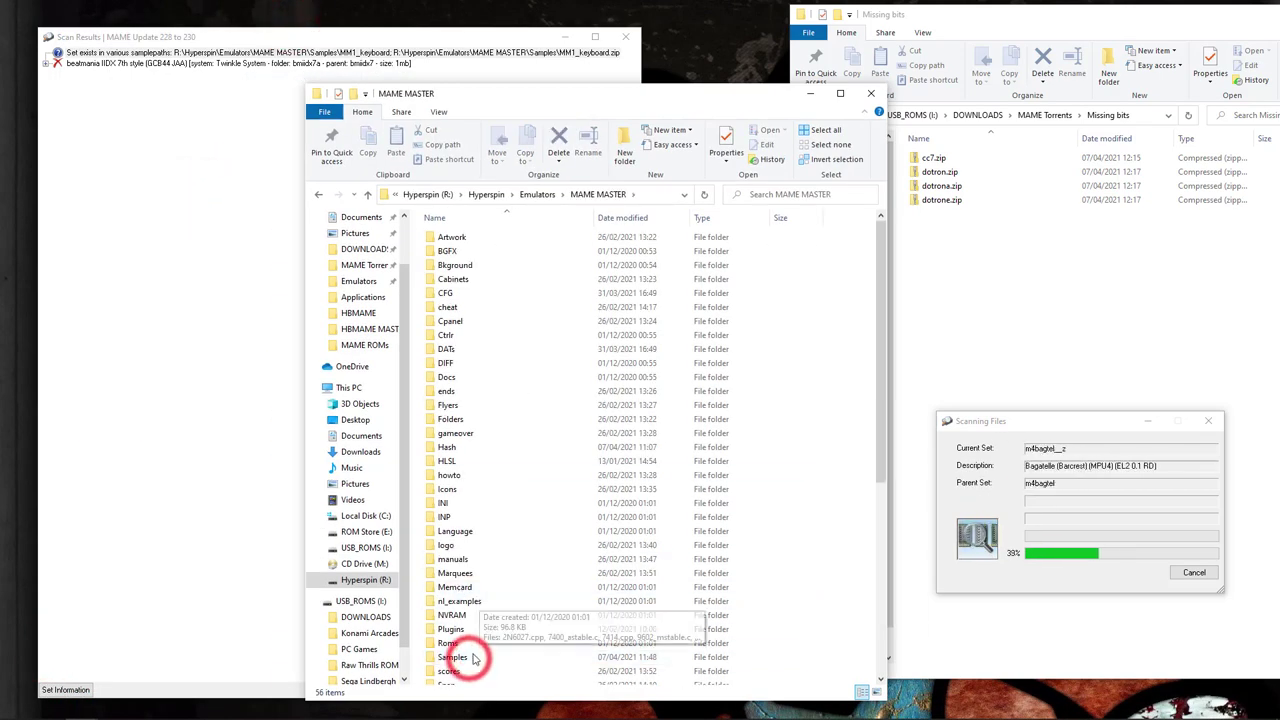
double_click(473, 658)
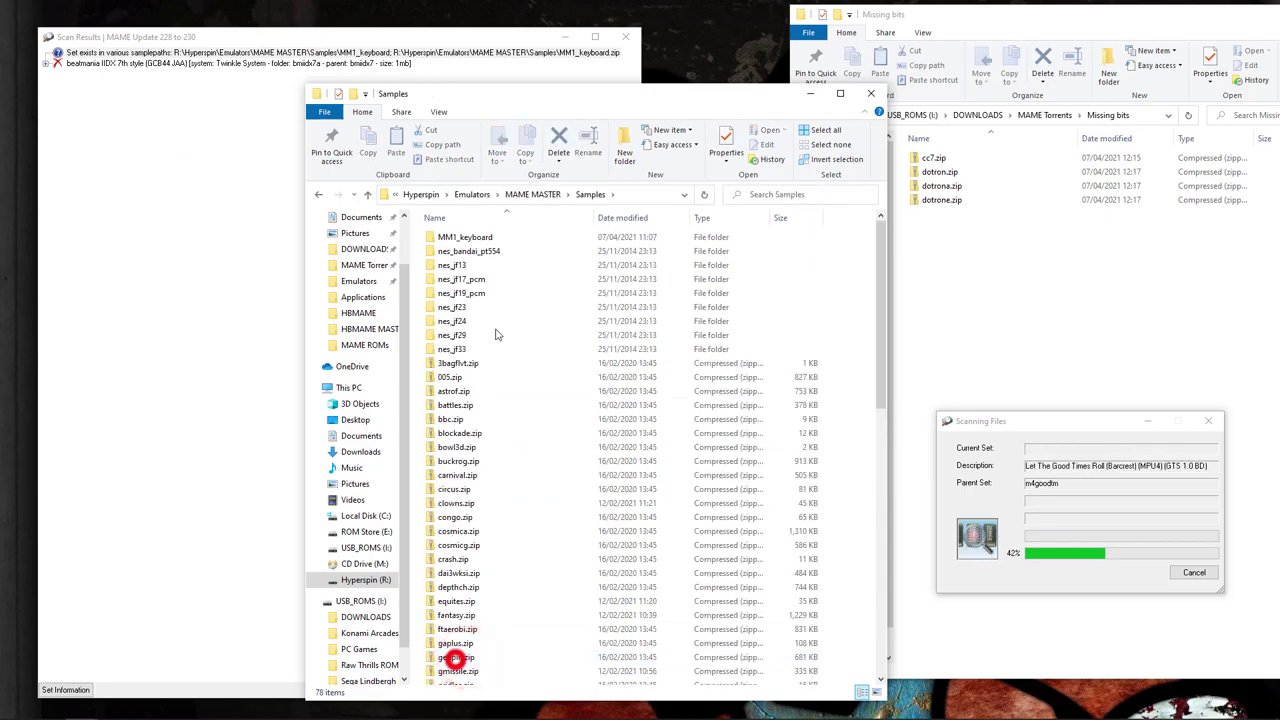
- Compare the MM1_keyboard folder with its zip archive in Samples, and delete the duplicate folder
double_click(474, 239)
left_click(539, 196)
scroll(511, 515, "down", 3)
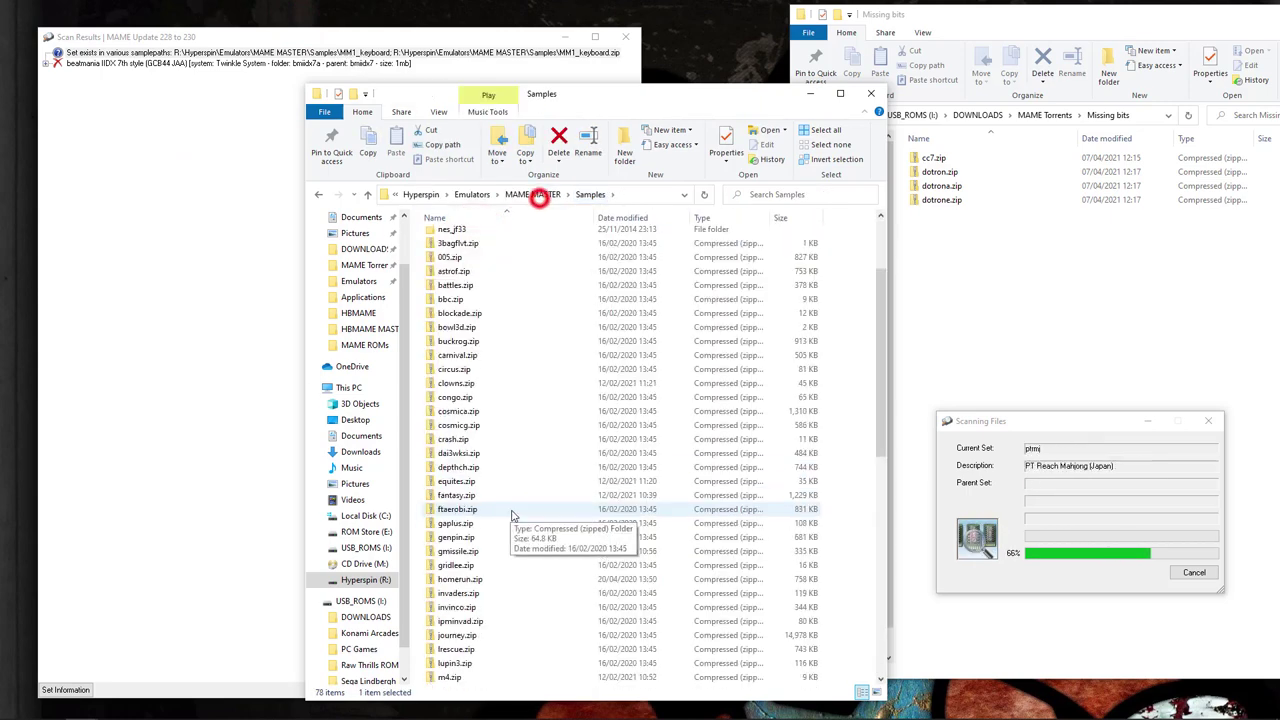
scroll(511, 515, "down", 3)
double_click(474, 646)
left_click(537, 194)
left_click(444, 237)
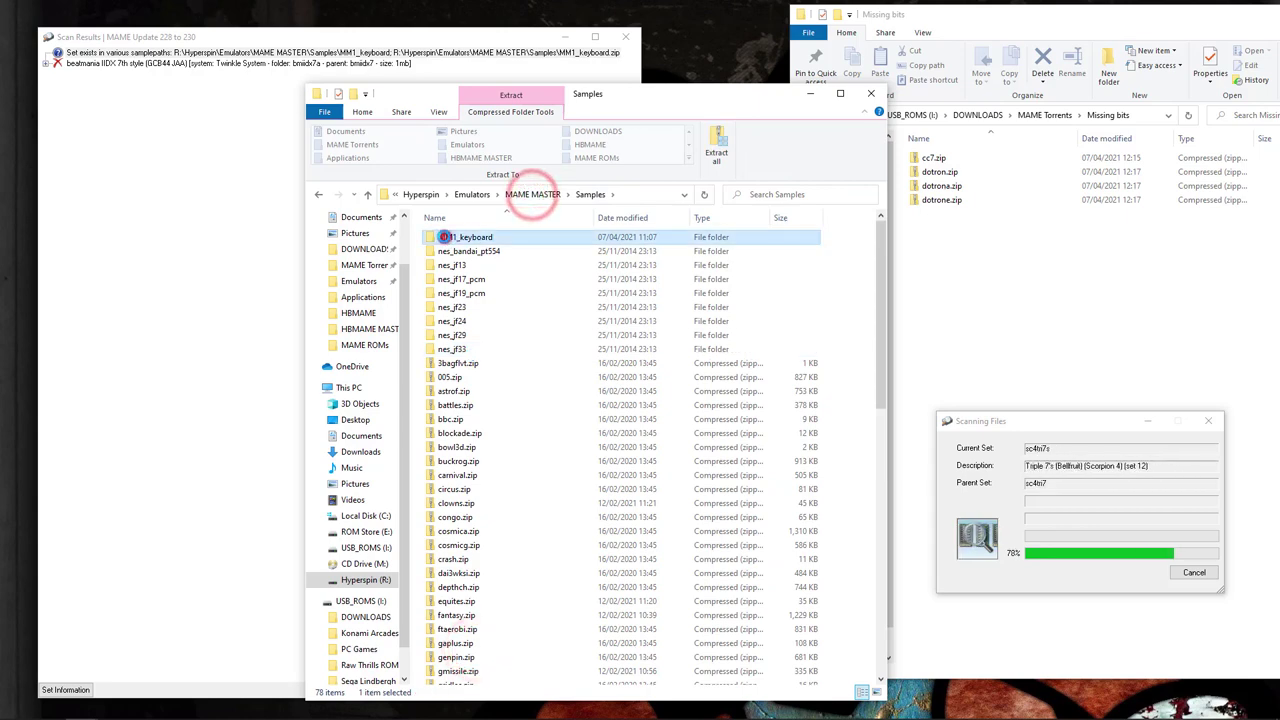
left_click_drag(444, 237, 471, 614)
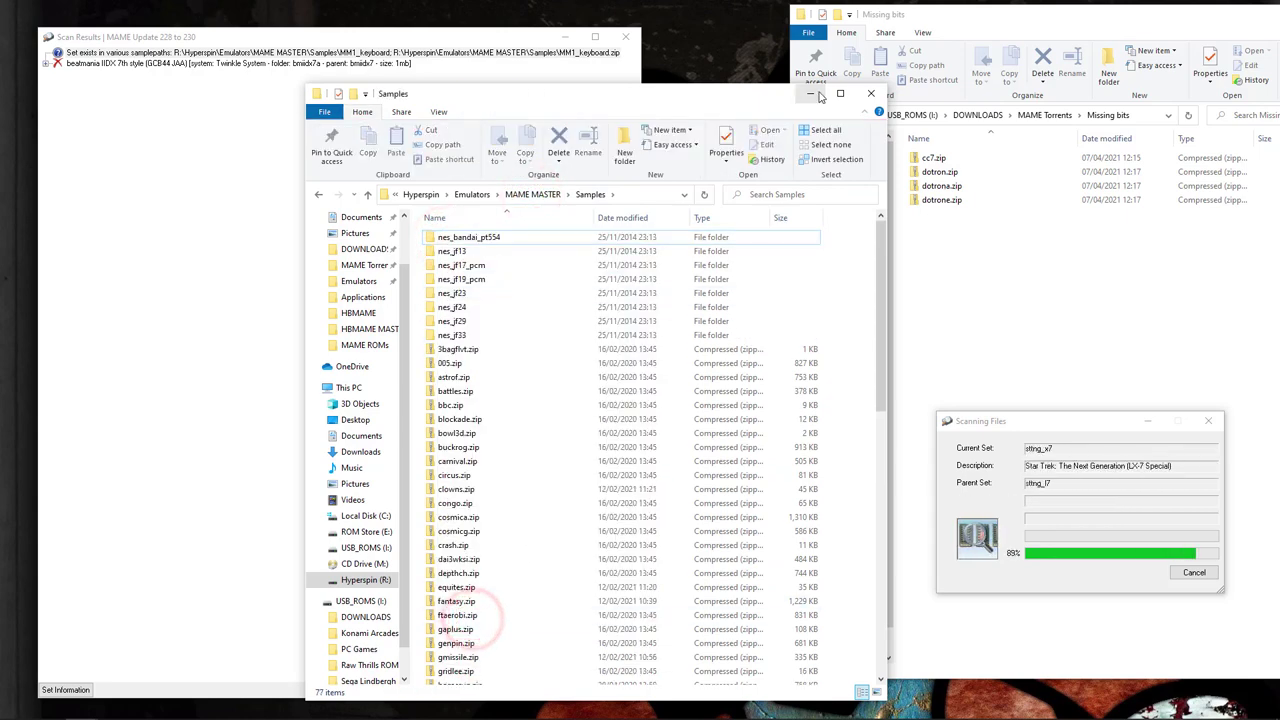
- Return File Explorer to the Hyperspin folder and expand the beatmania IIDX 7th style entry in the scan results to examine its missing CHD
left_click(418, 196)
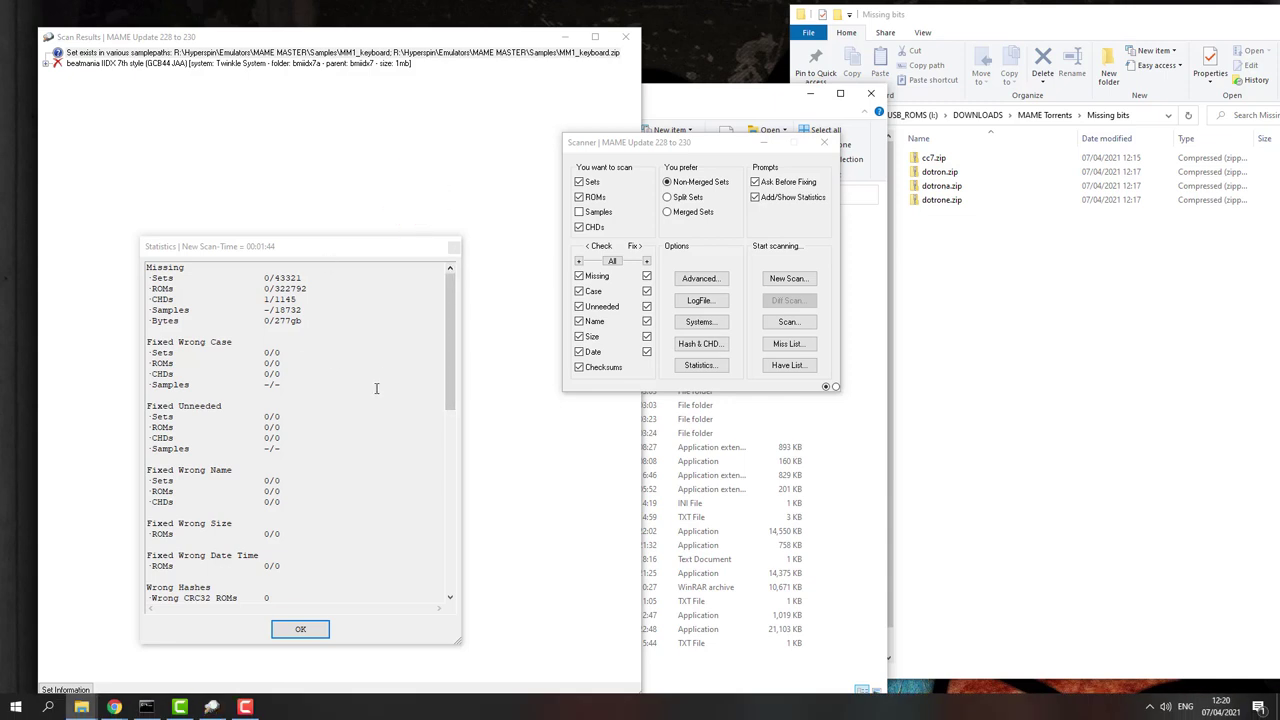
left_click(292, 234)
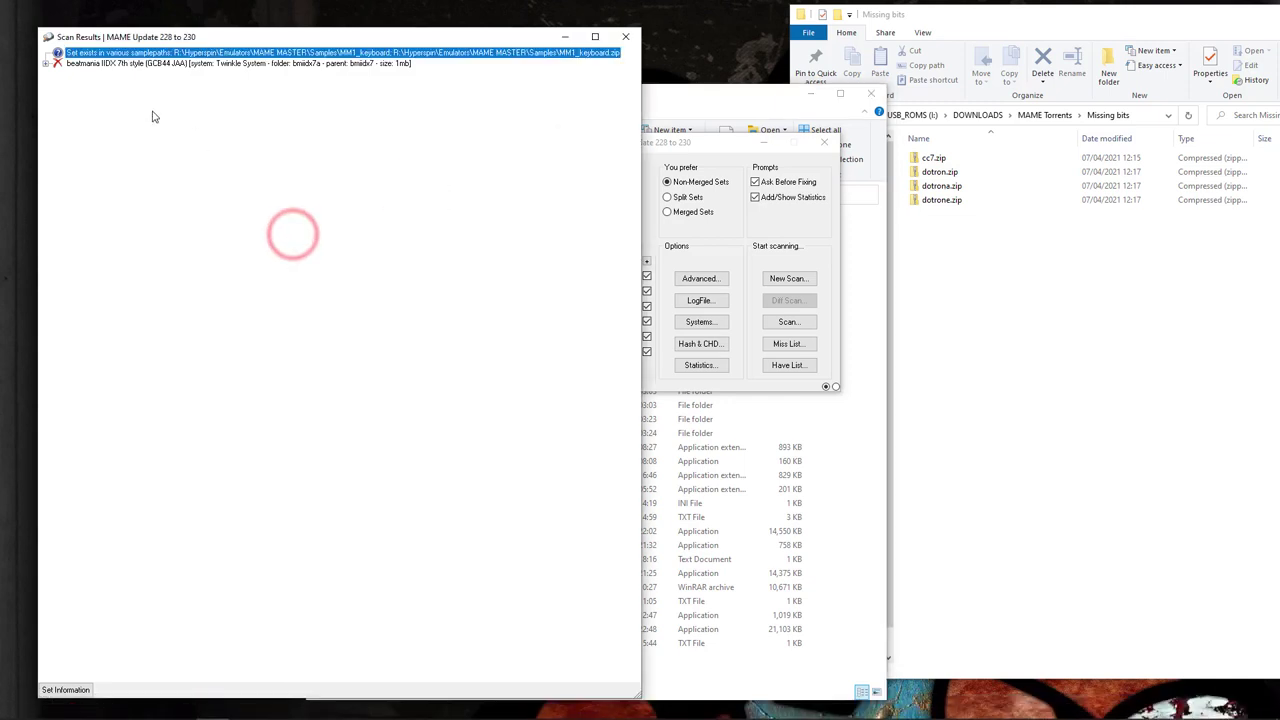
left_click(695, 143)
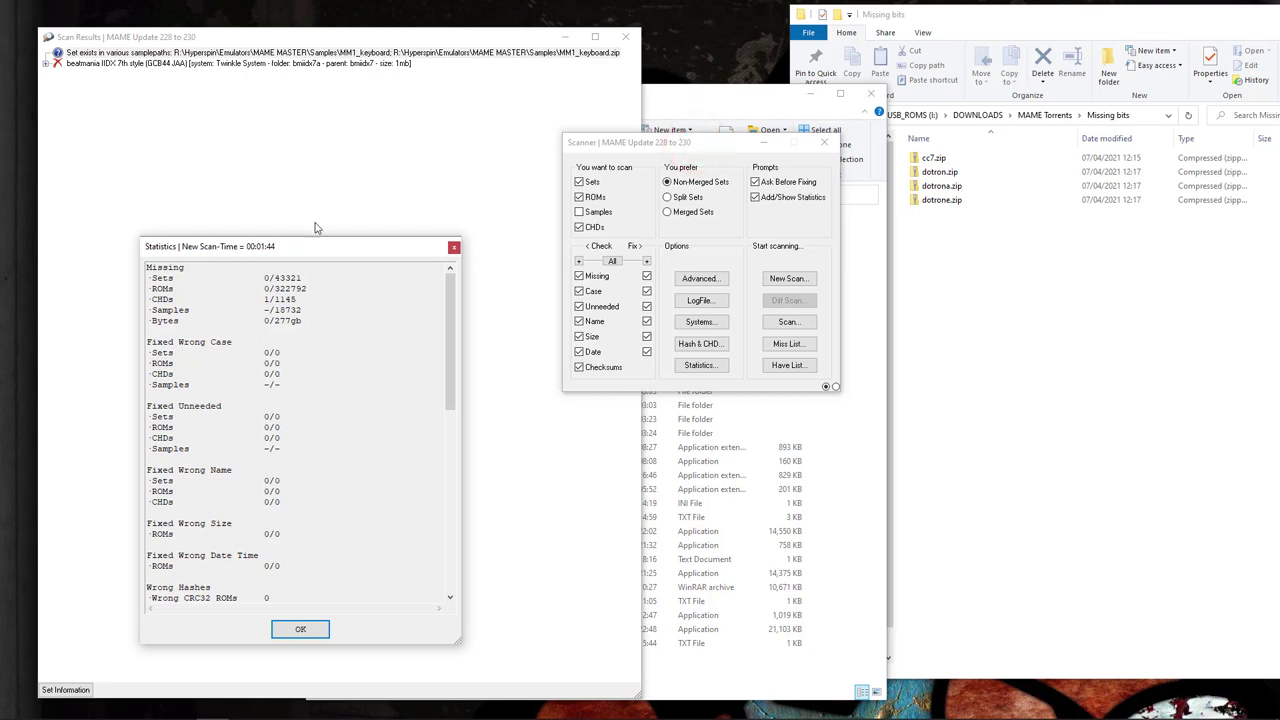
left_click(45, 63)
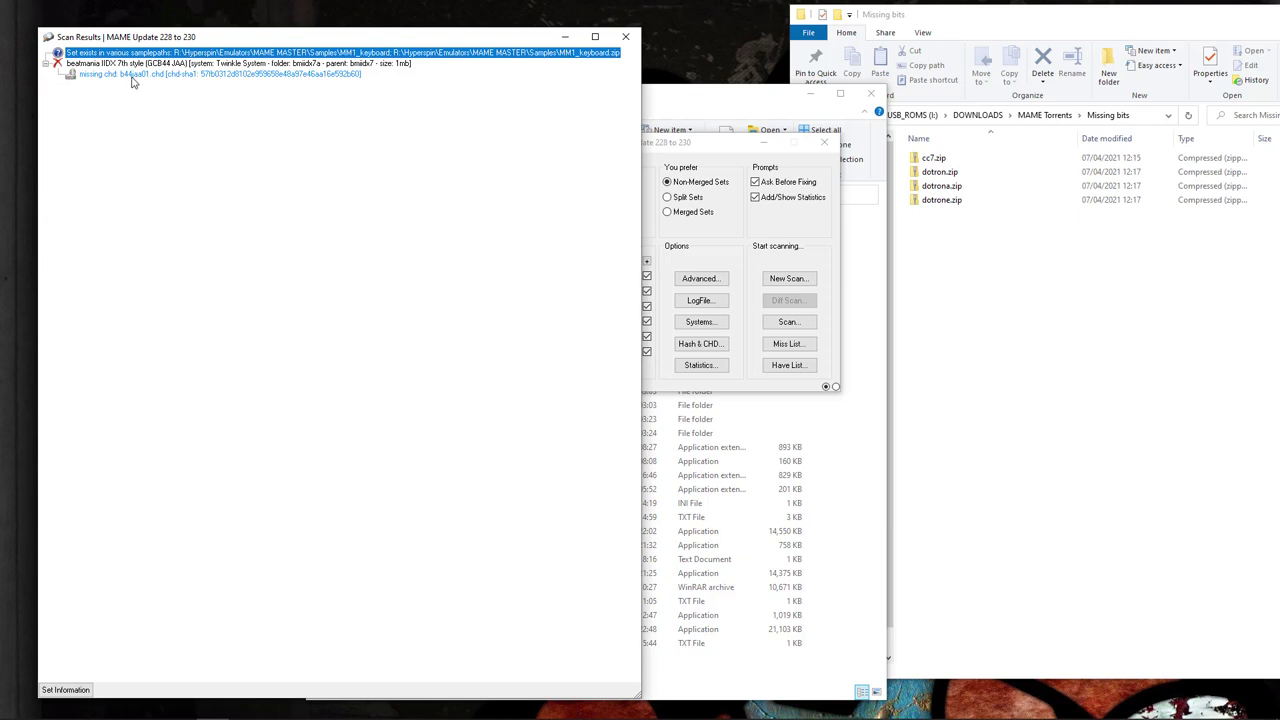
- Look through the MAME - Update CHDs (v0.229 to v0.230) folder and its subfolders for the missing CHD
left_click(1004, 268)
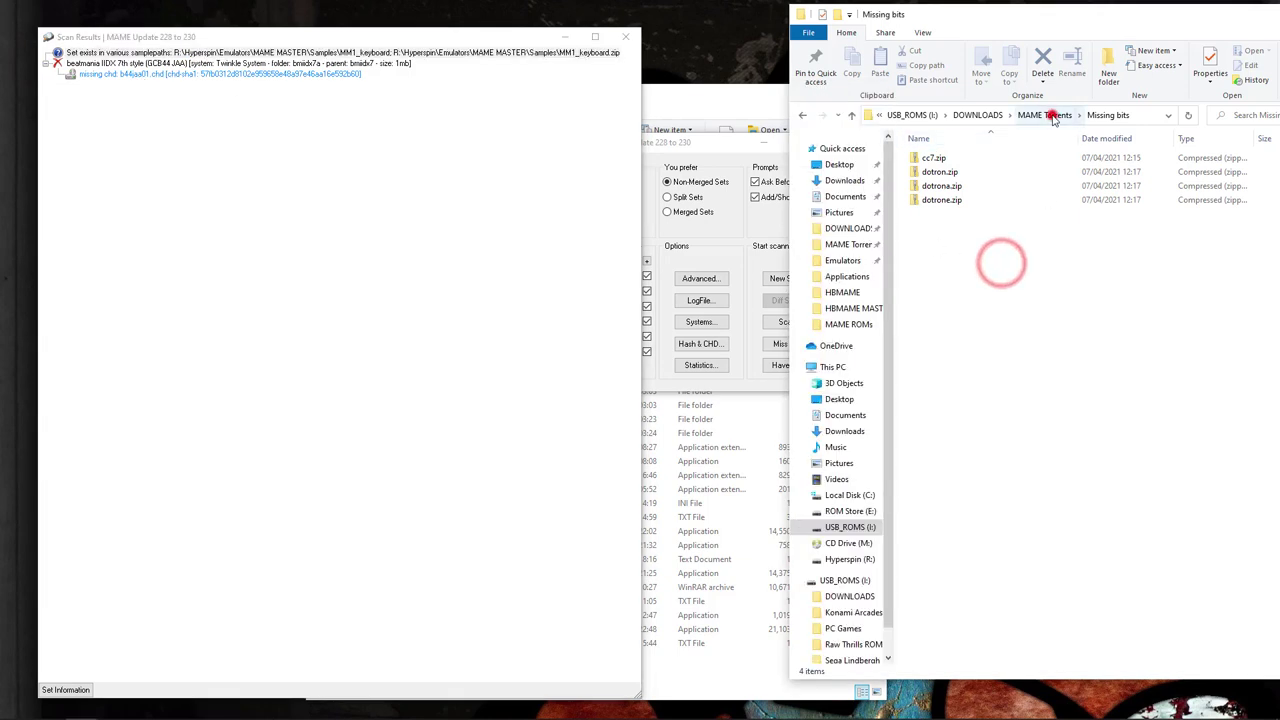
left_click(1051, 114)
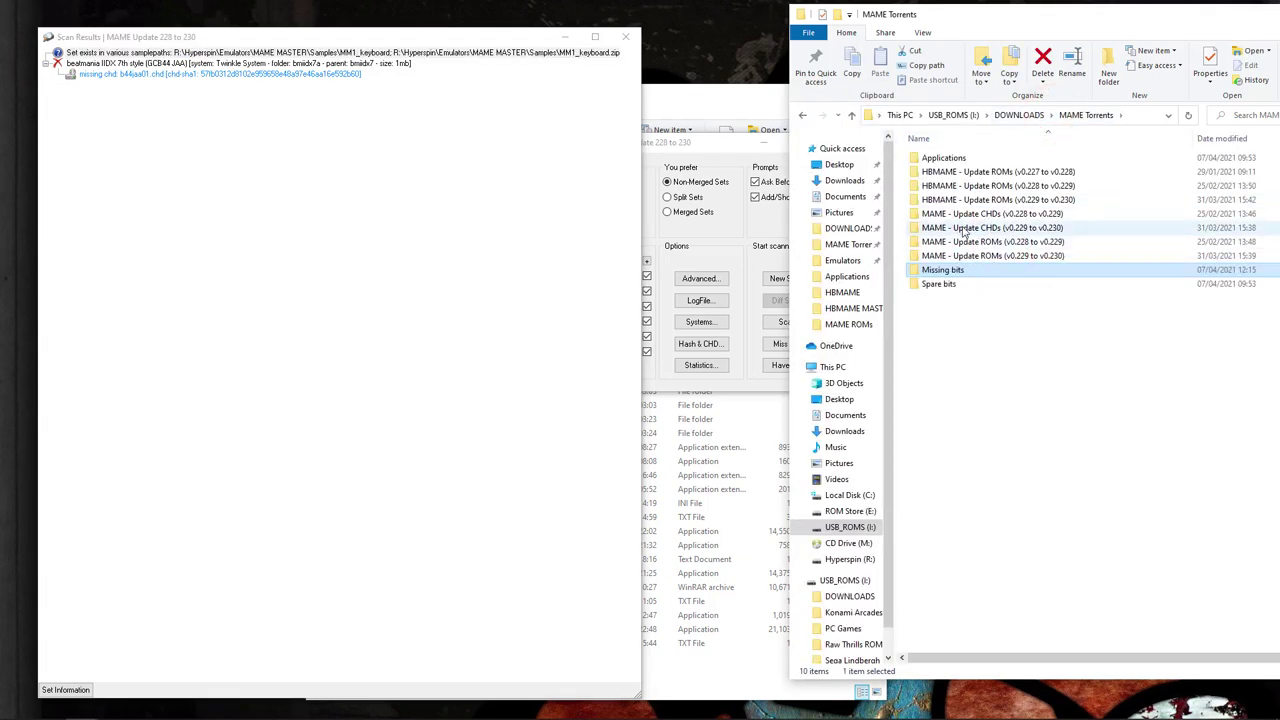
double_click(963, 228)
double_click(960, 221)
left_click(1051, 114)
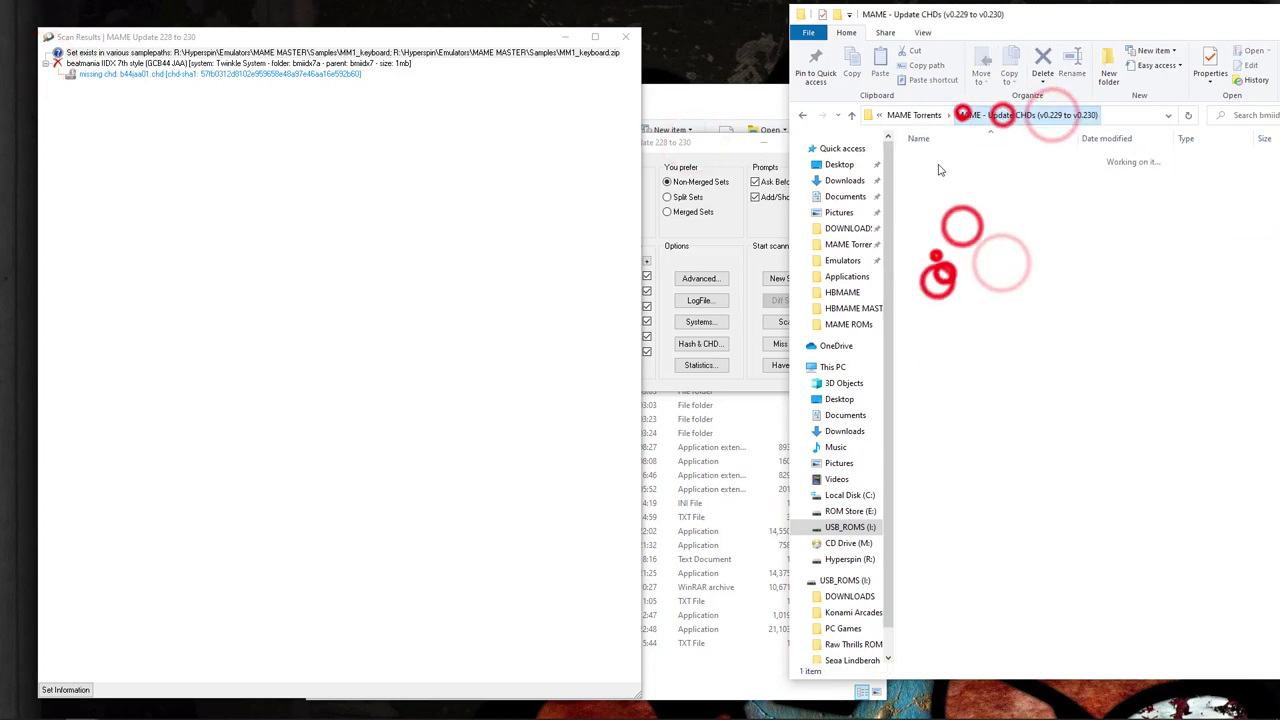
double_click(935, 245)
left_click(985, 114)
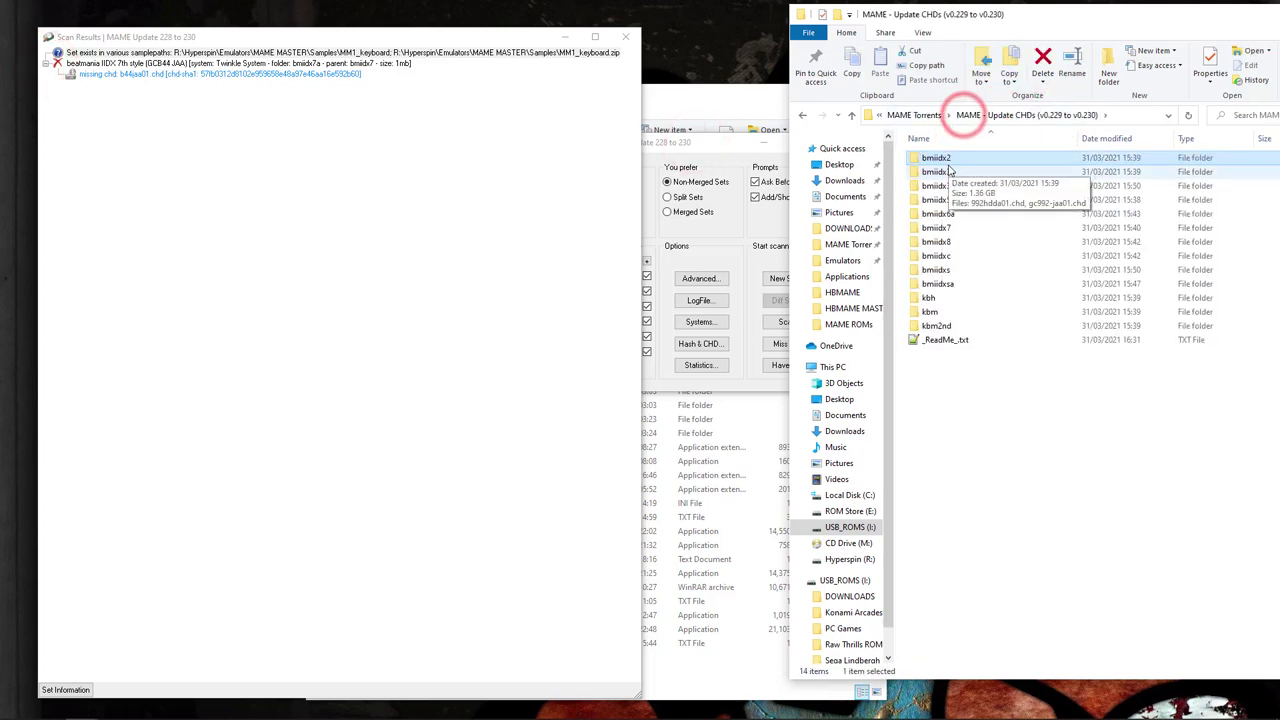
- Open the bmiidx7 folder under Hyperspin\Tools\CLRMAME Pro\backup\MAME to locate b44jaa01.chd
left_click(686, 104)
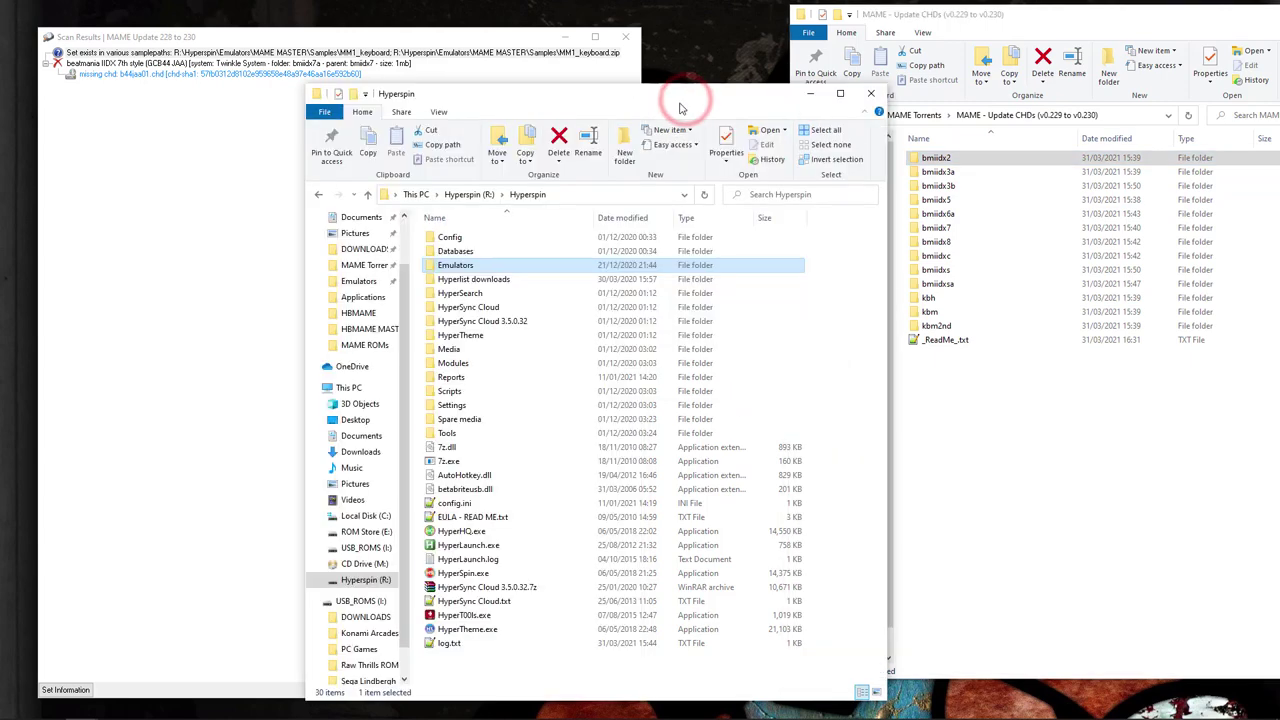
double_click(442, 435)
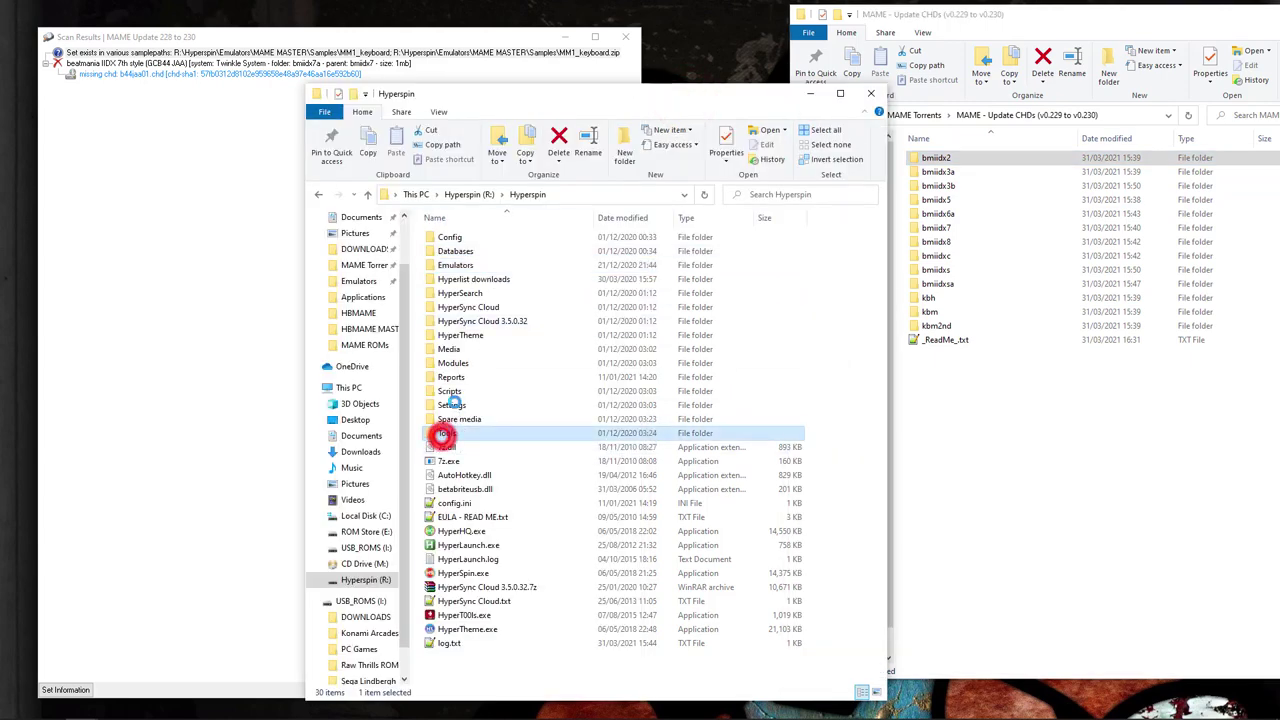
double_click(472, 364)
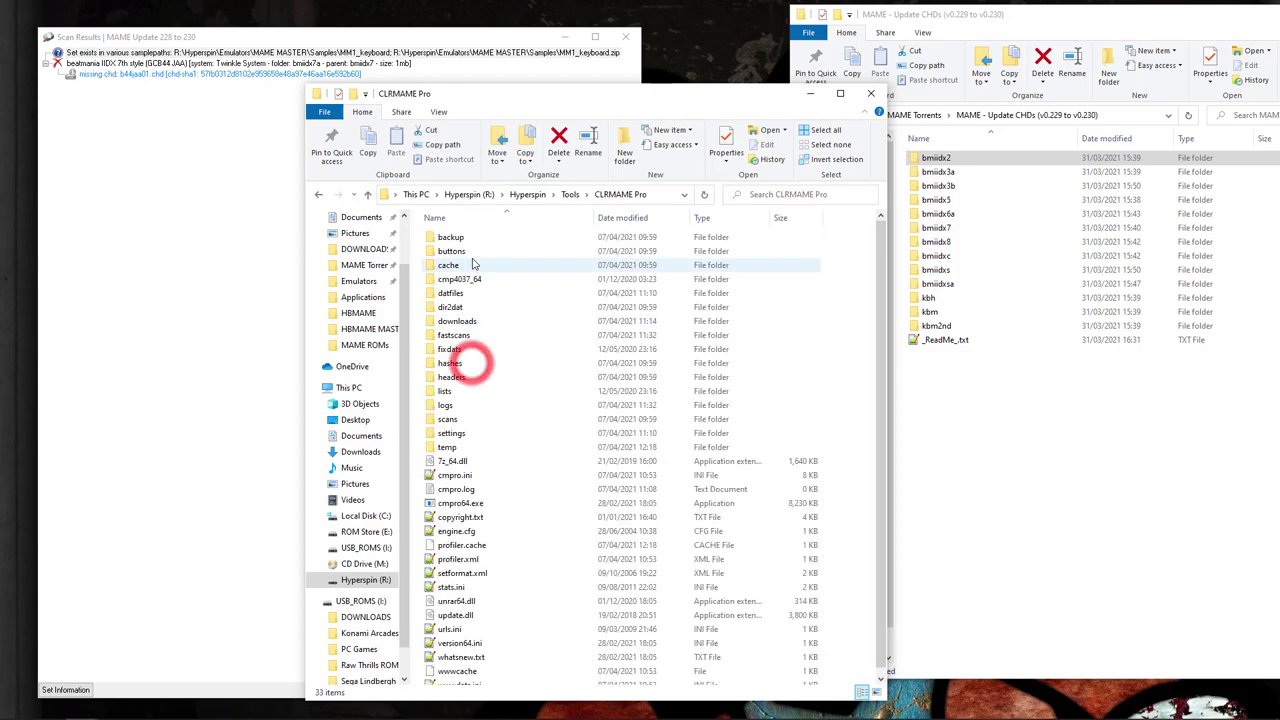
double_click(452, 237)
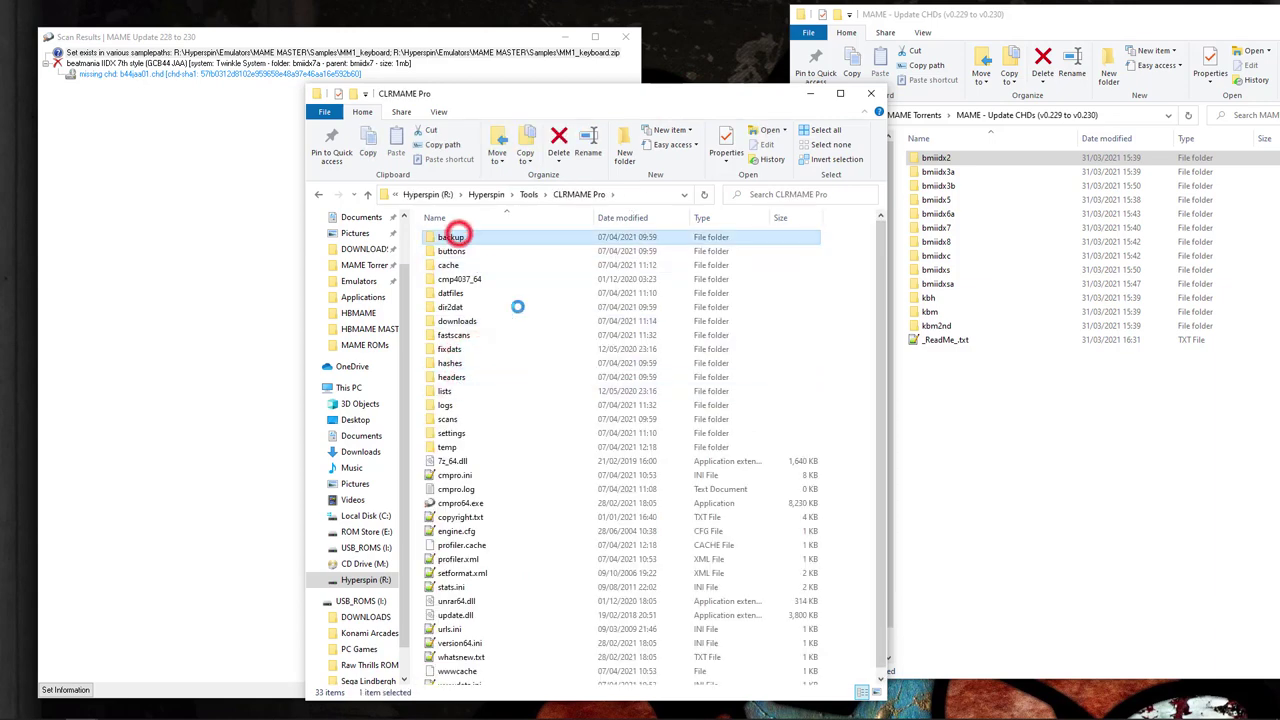
left_click(449, 237)
double_click(449, 237)
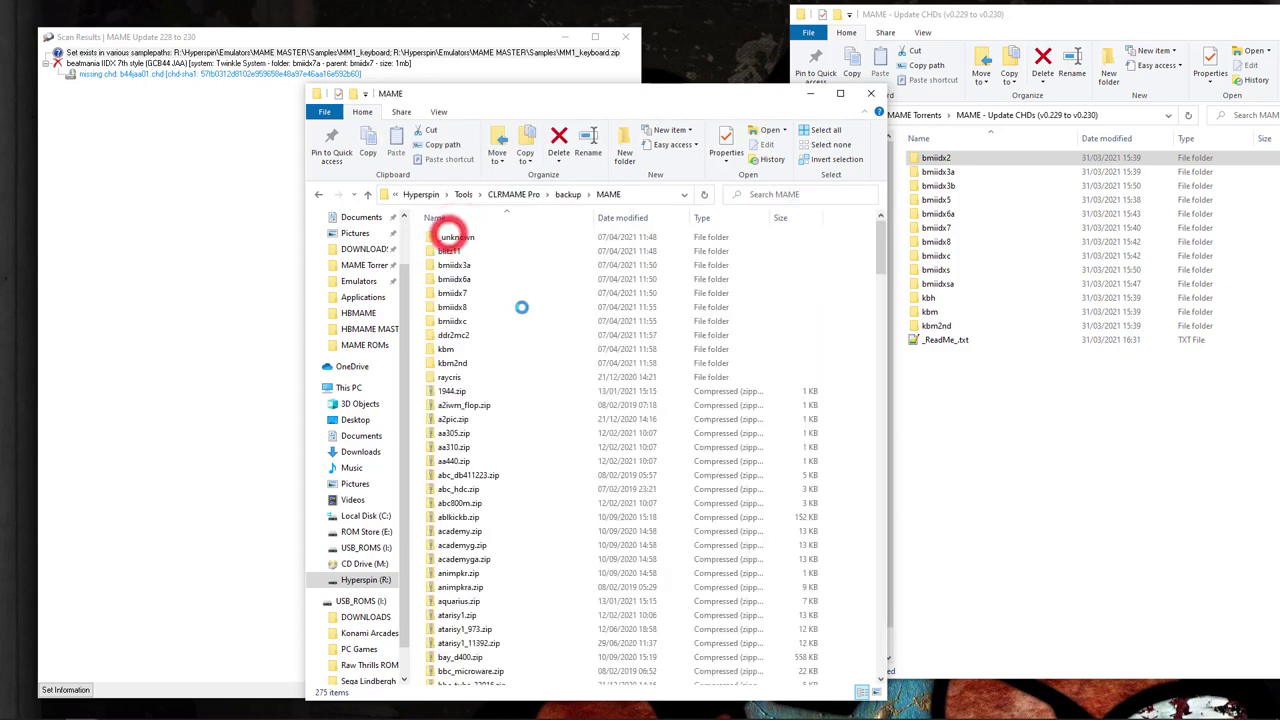
double_click(449, 240)
left_click(557, 195)
double_click(455, 245)
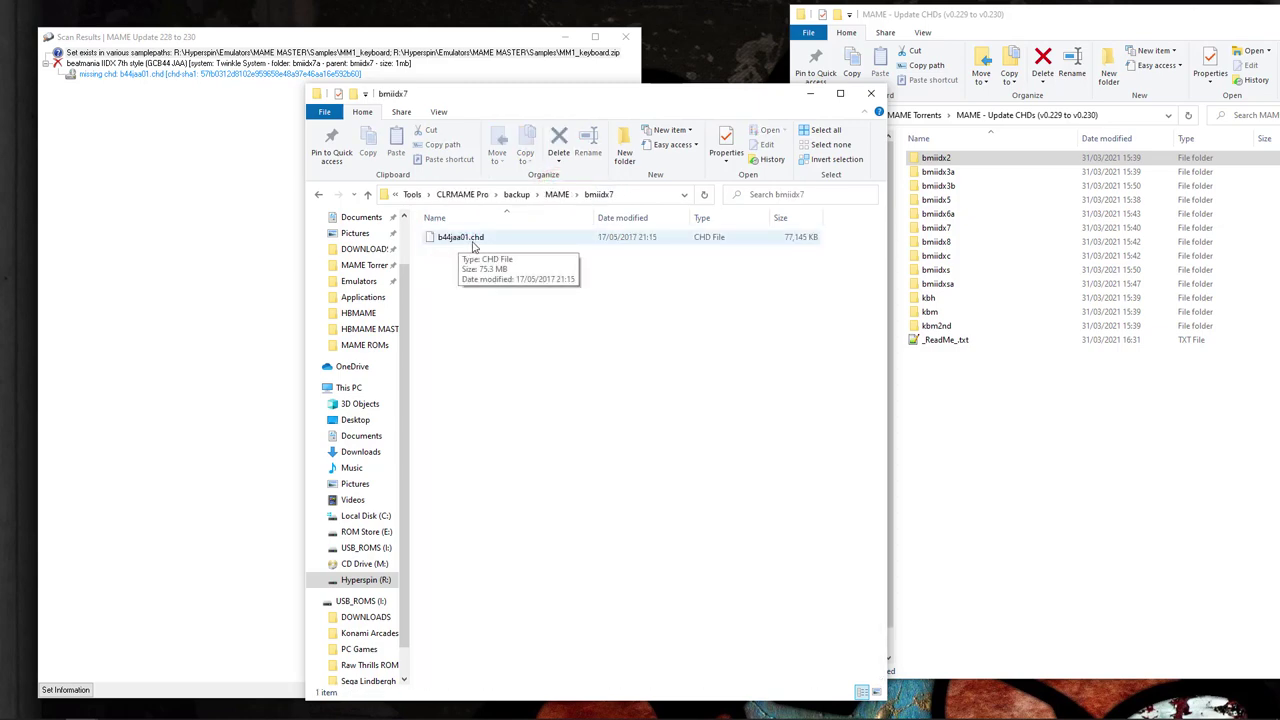
- Move the bmiidx7 backup window aside and place the Applications folder window next to it
left_click_drag(527, 95, 833, 100)
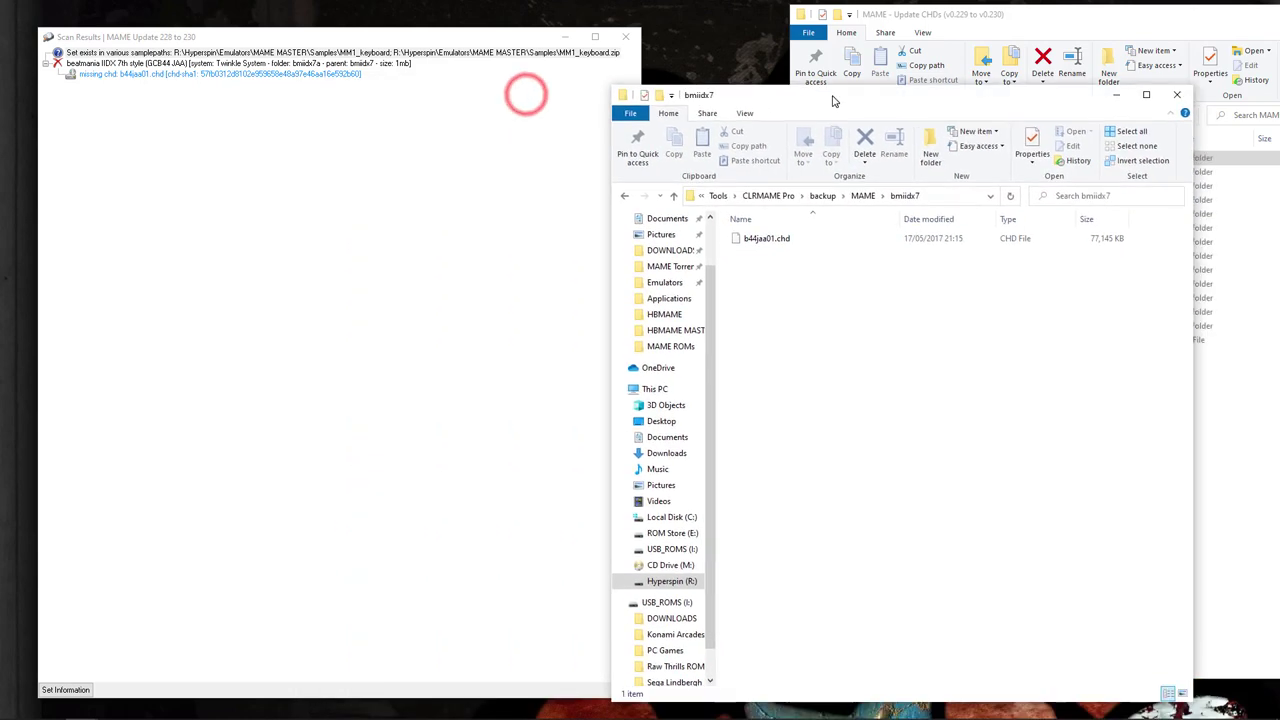
mouse_move(200, 712)
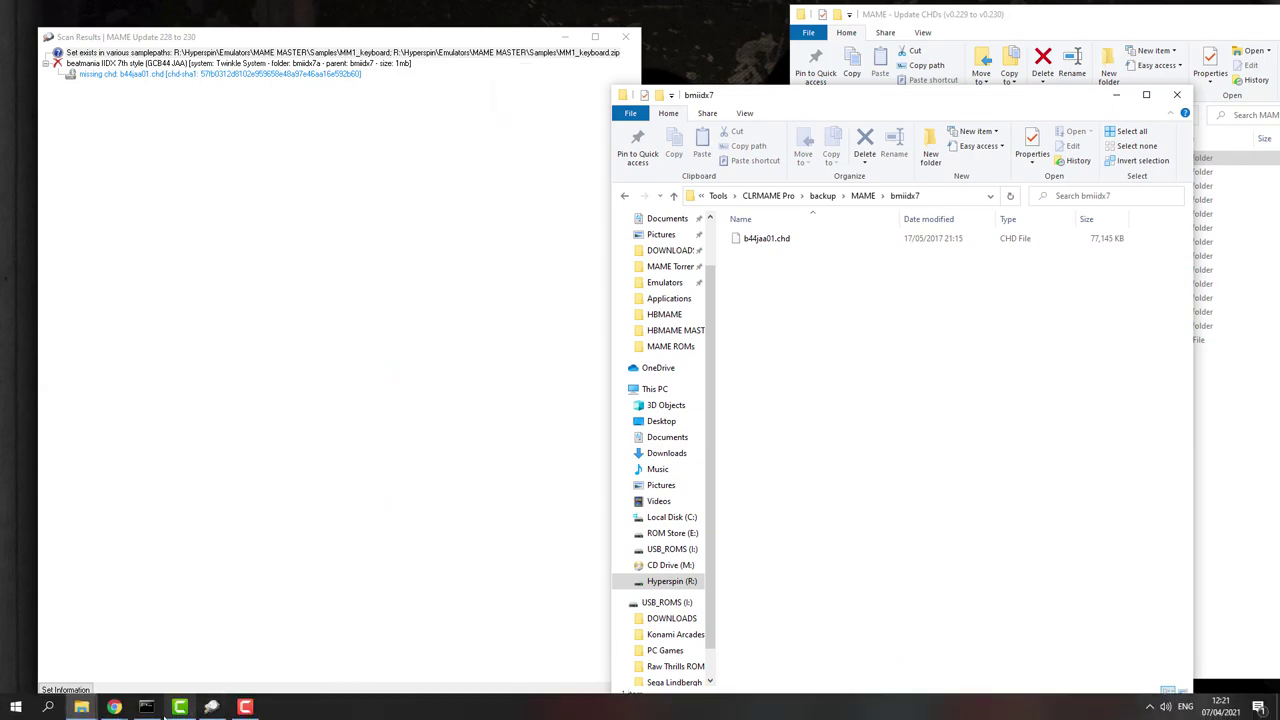
left_click(86, 705)
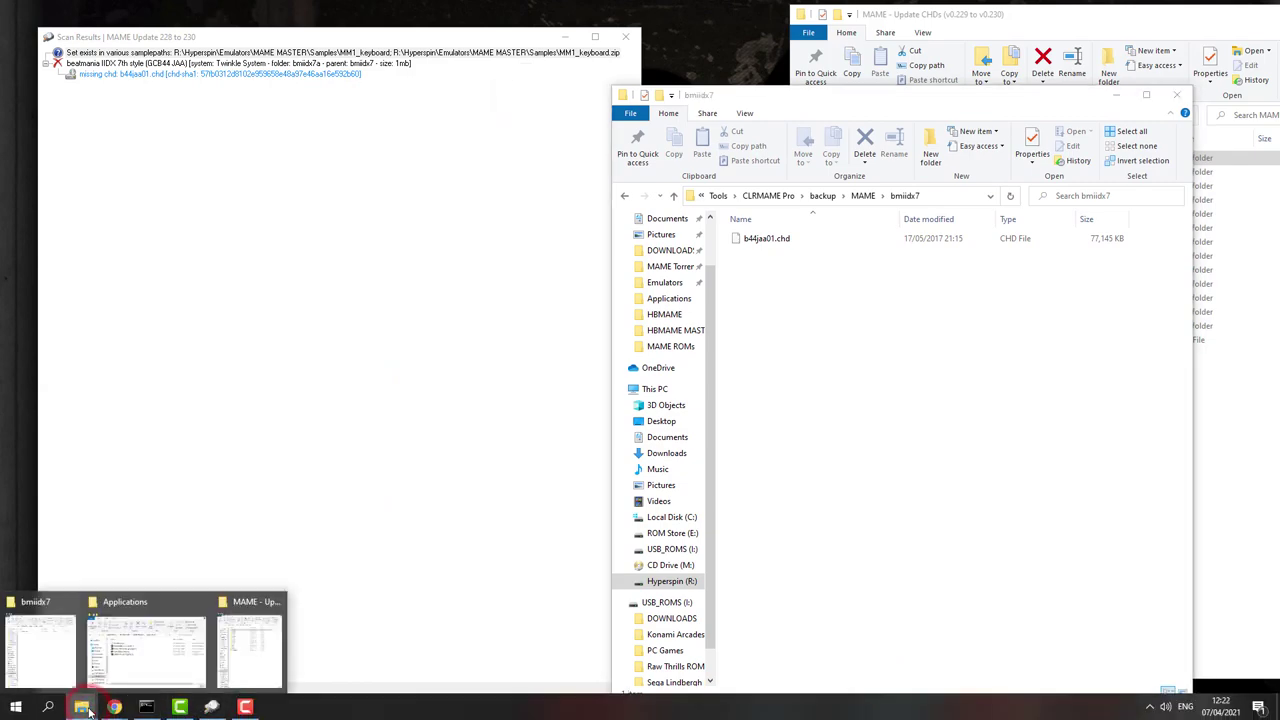
mouse_move(156, 645)
mouse_move(52, 642)
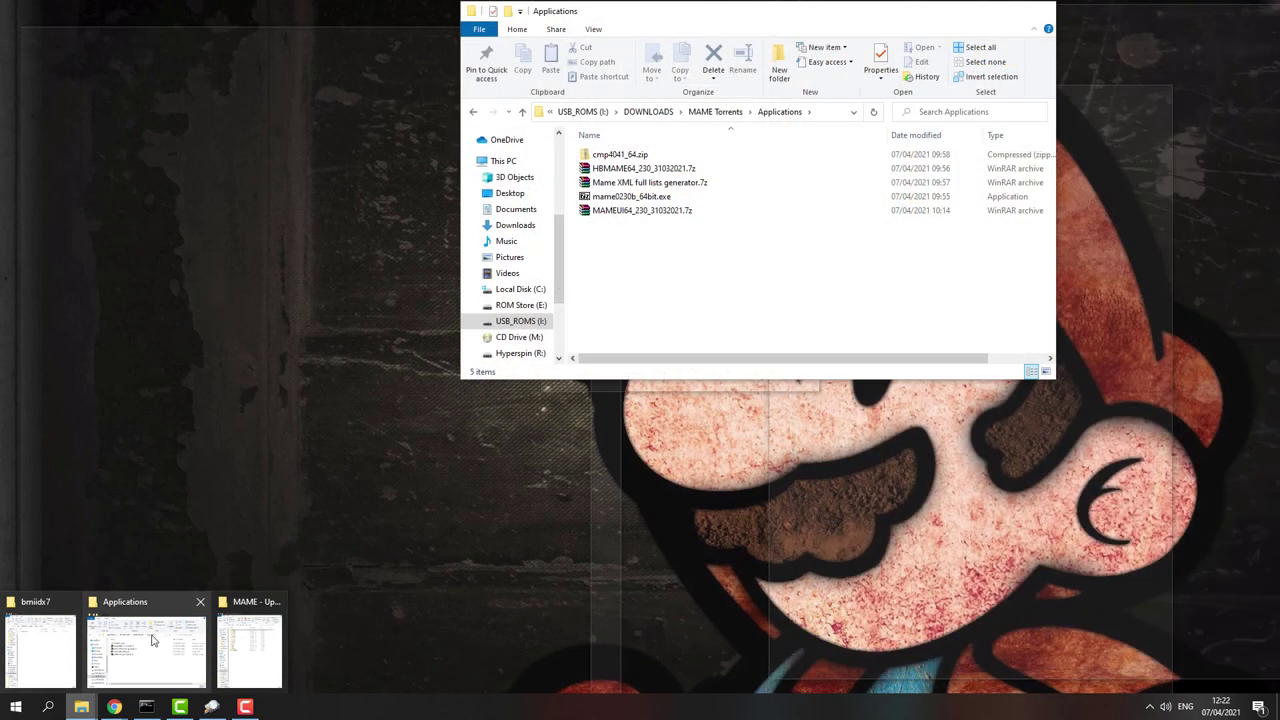
left_click(152, 640)
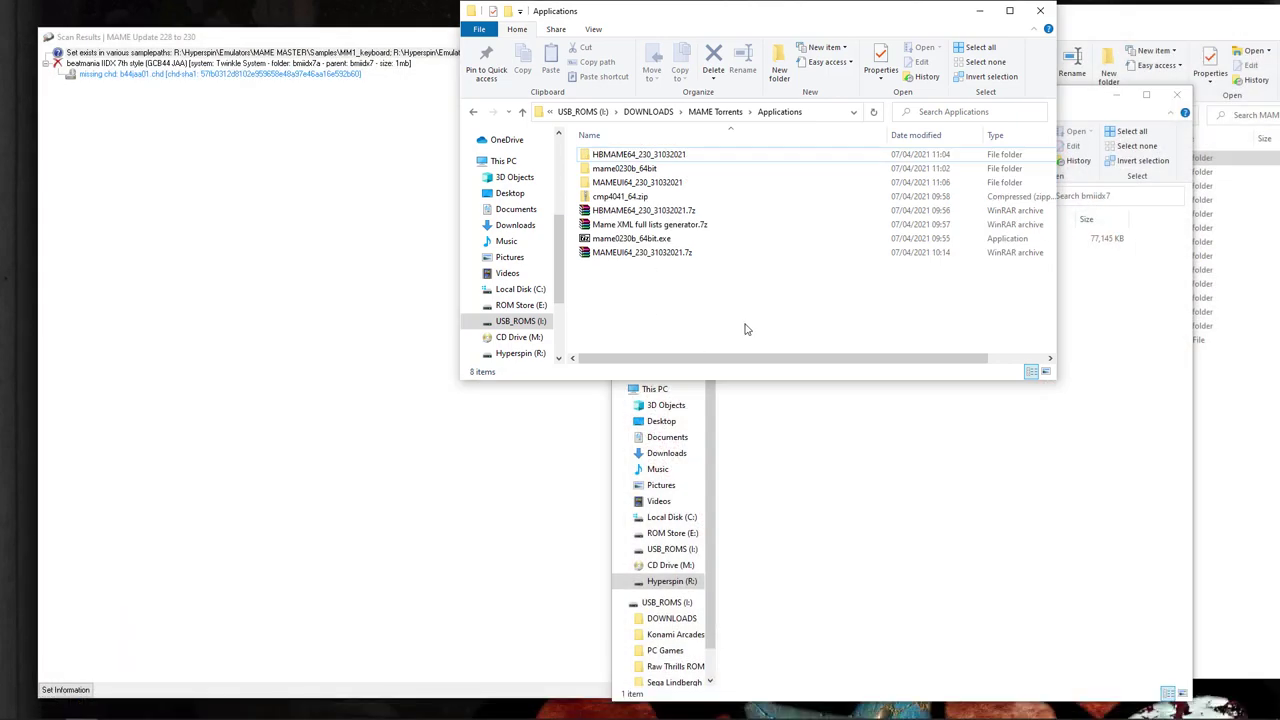
left_click_drag(809, 19, 486, 141)
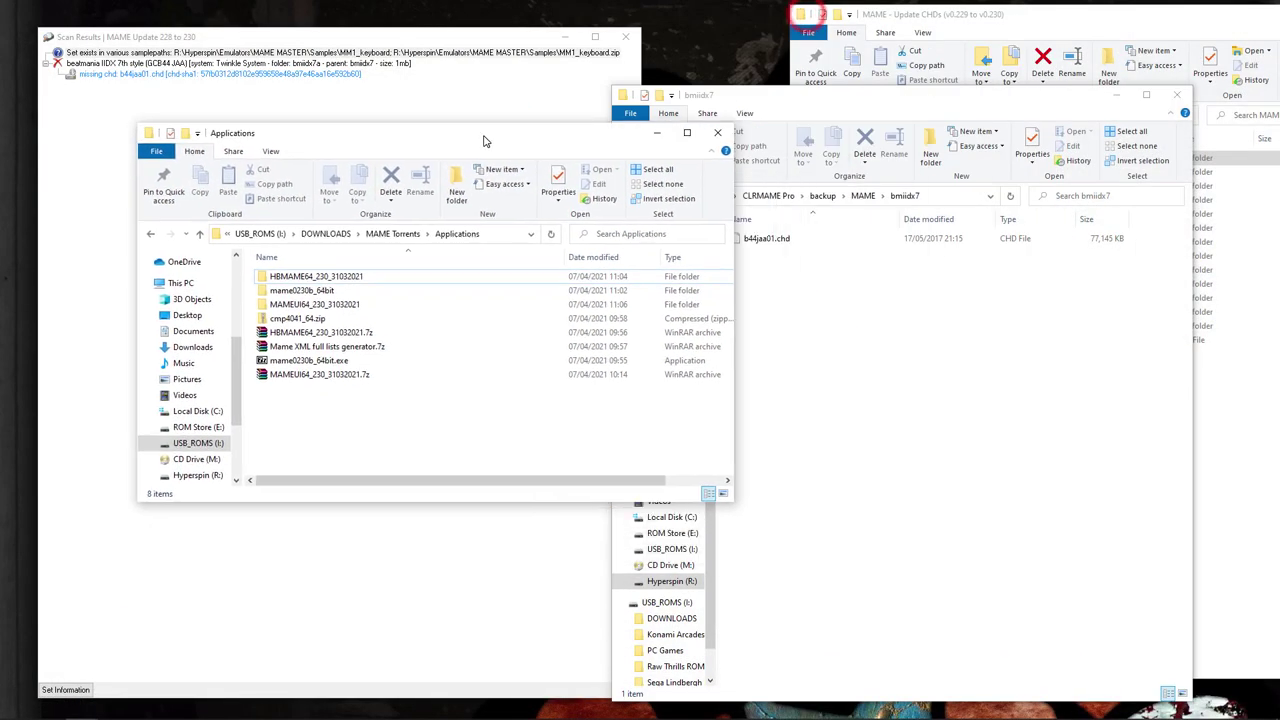
- Move b44jaa01.chd from the bmiidx7 backup folder into the ROMs\MAME ROMs folder on the Hyperspin (R:) drive
left_click(256, 234)
left_click(251, 234)
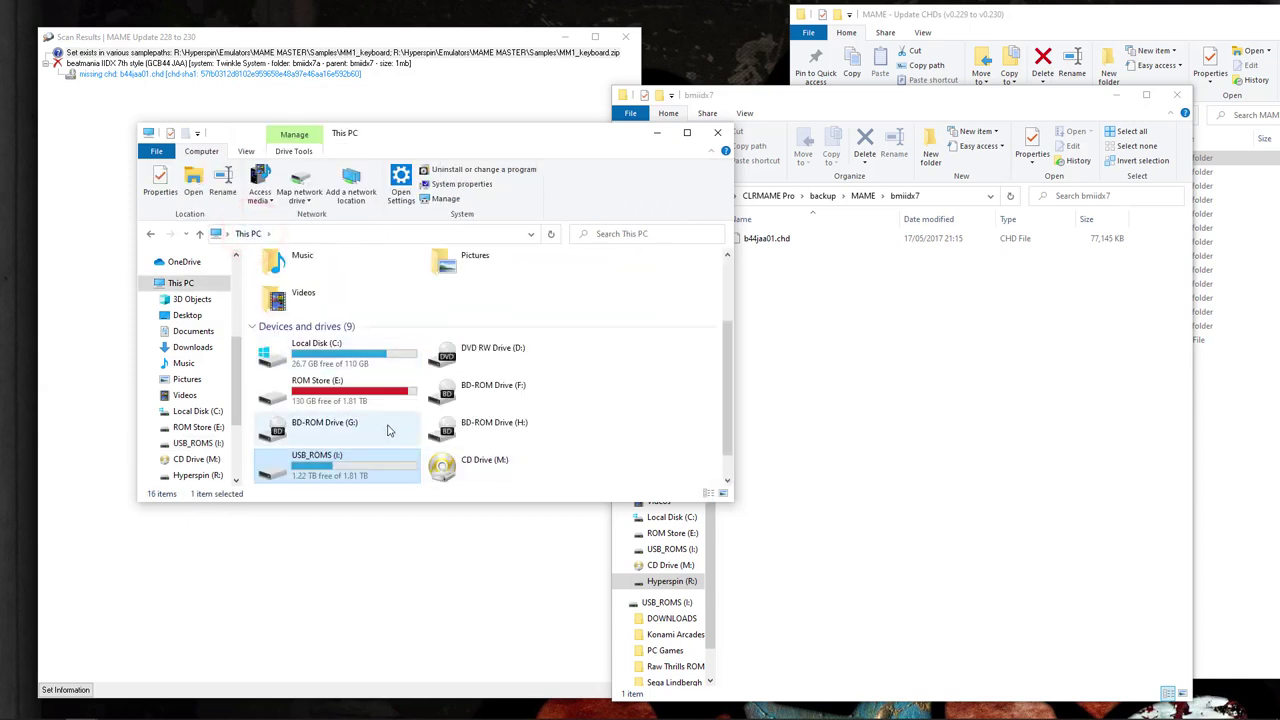
scroll(389, 430, "down", 2)
double_click(317, 474)
left_click(291, 292)
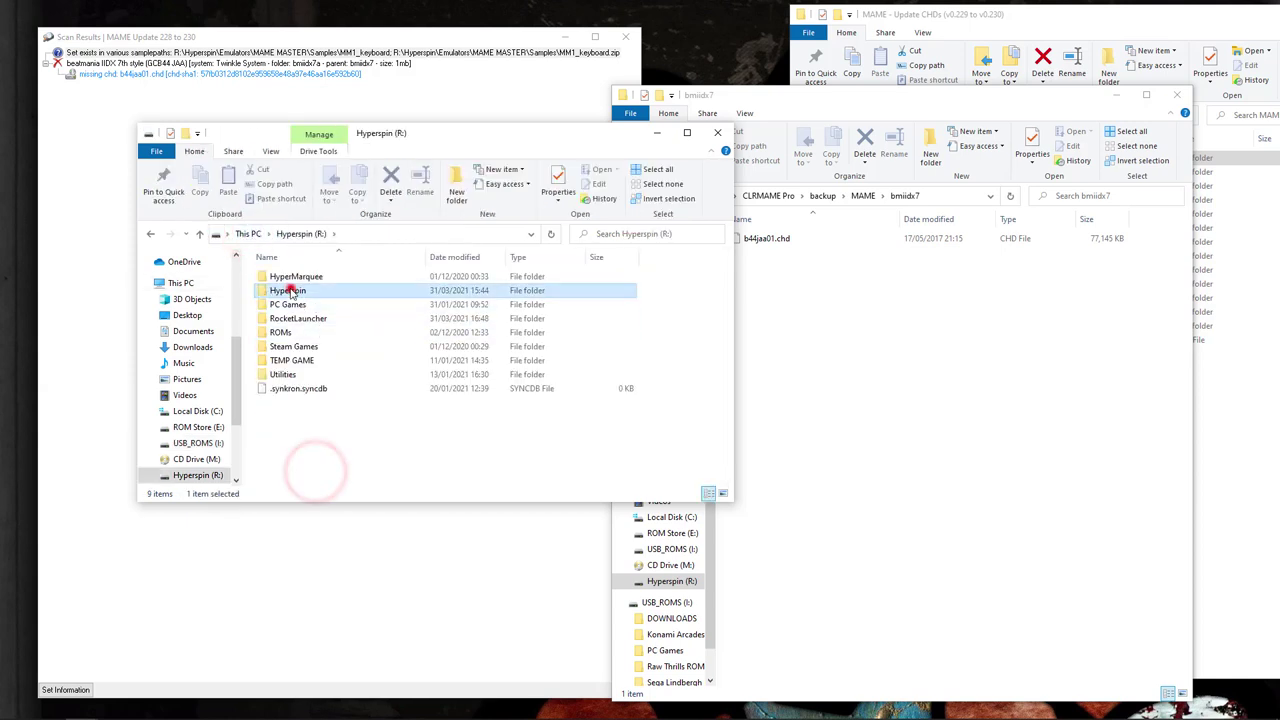
double_click(279, 332)
scroll(313, 450, "down", 4)
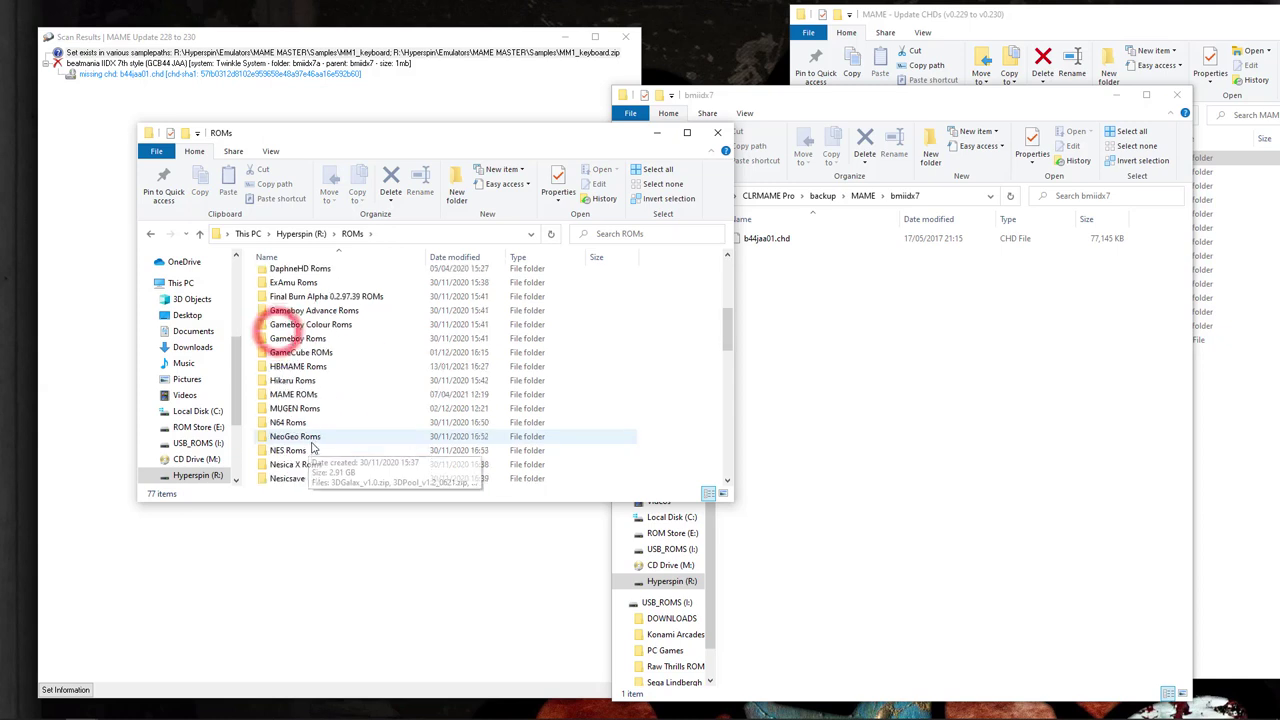
double_click(294, 394)
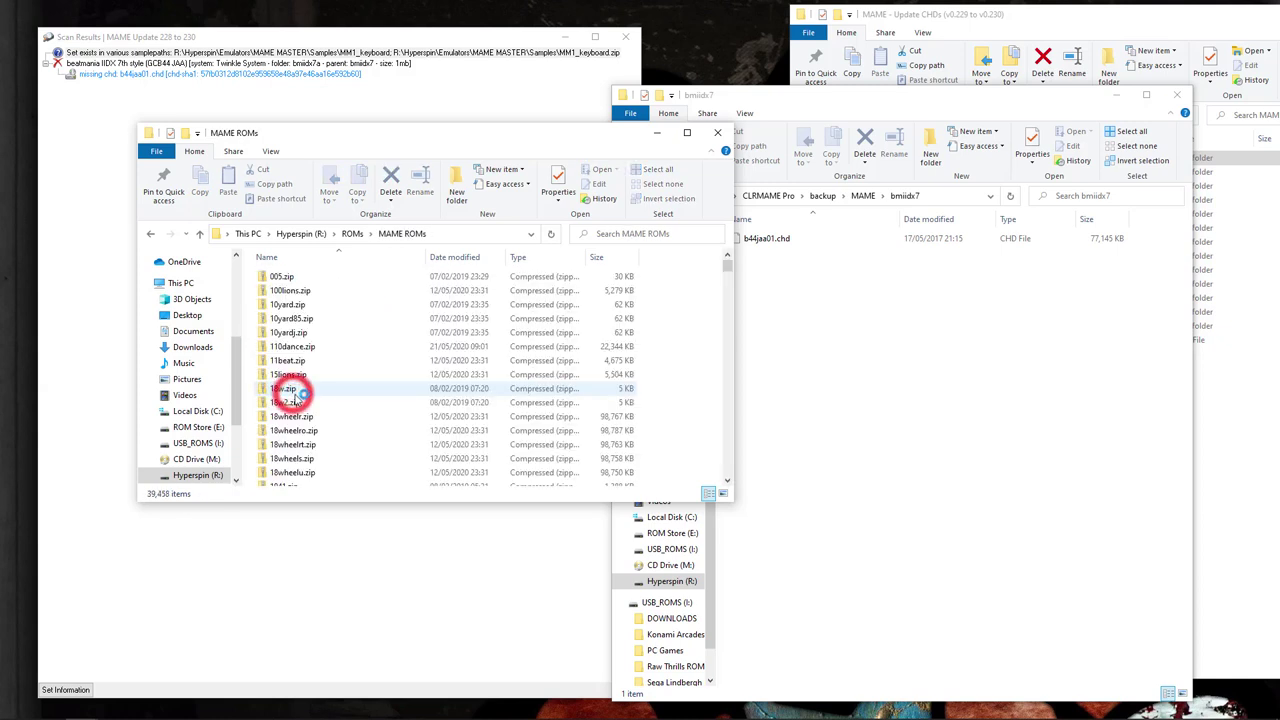
left_click_drag(779, 240, 695, 303)
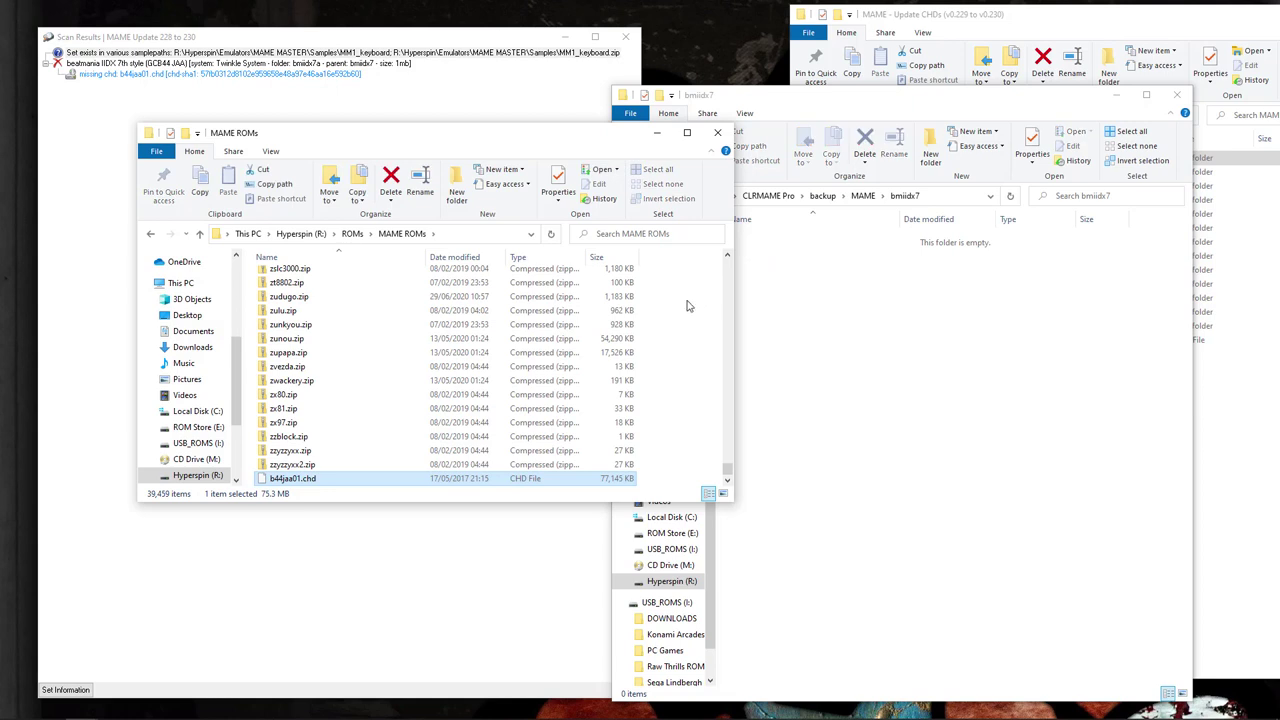
- Close the statistics and scan results left over from the previous clrmamepro scan
left_click(563, 78)
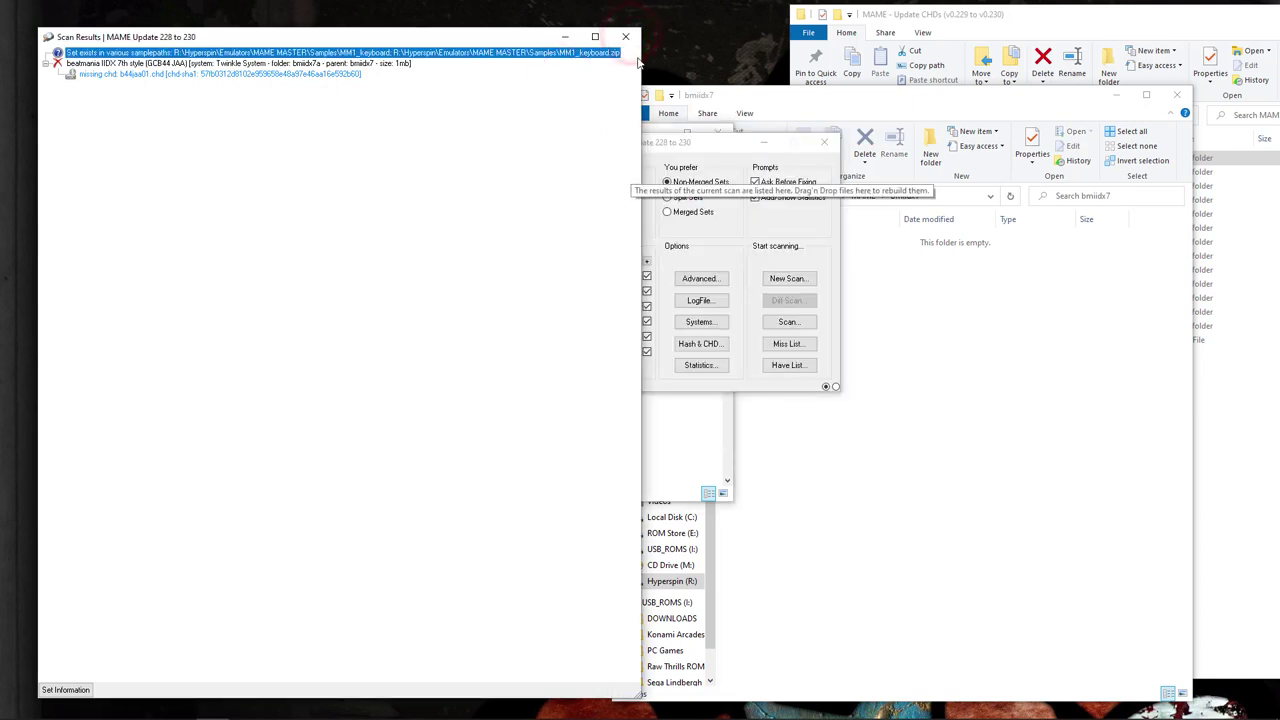
left_click(690, 142)
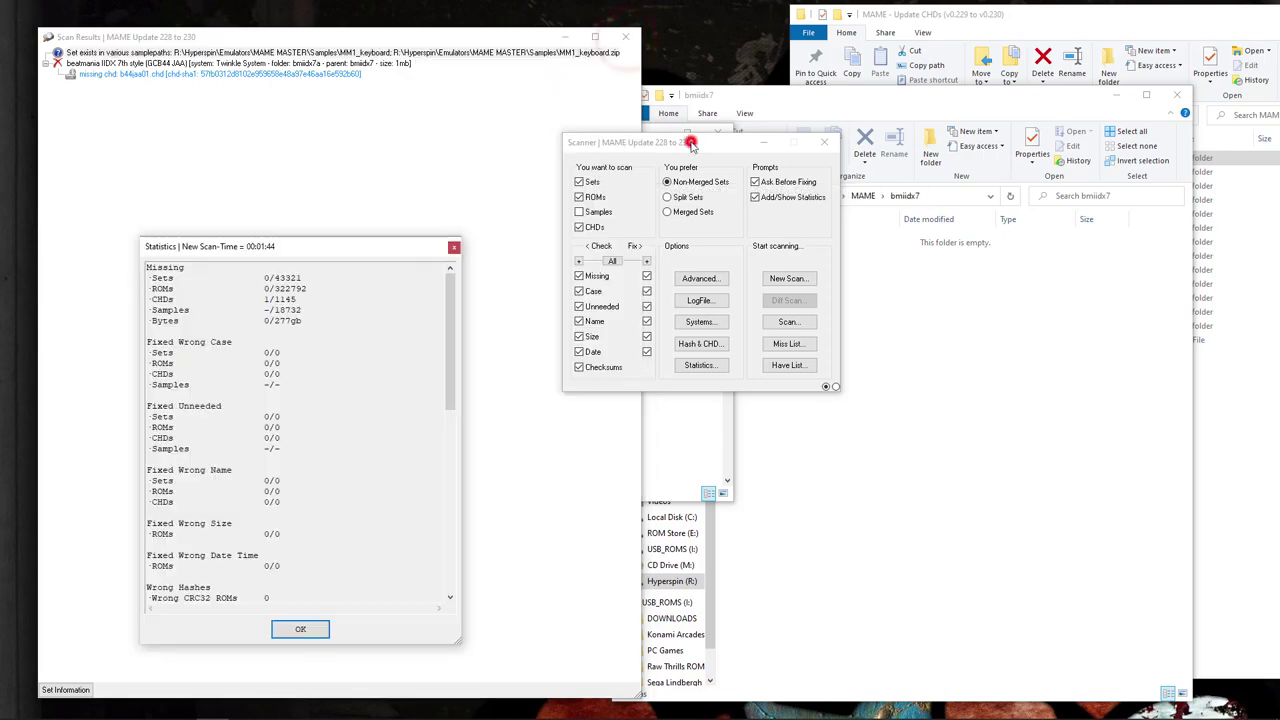
left_click(453, 246)
left_click(625, 36)
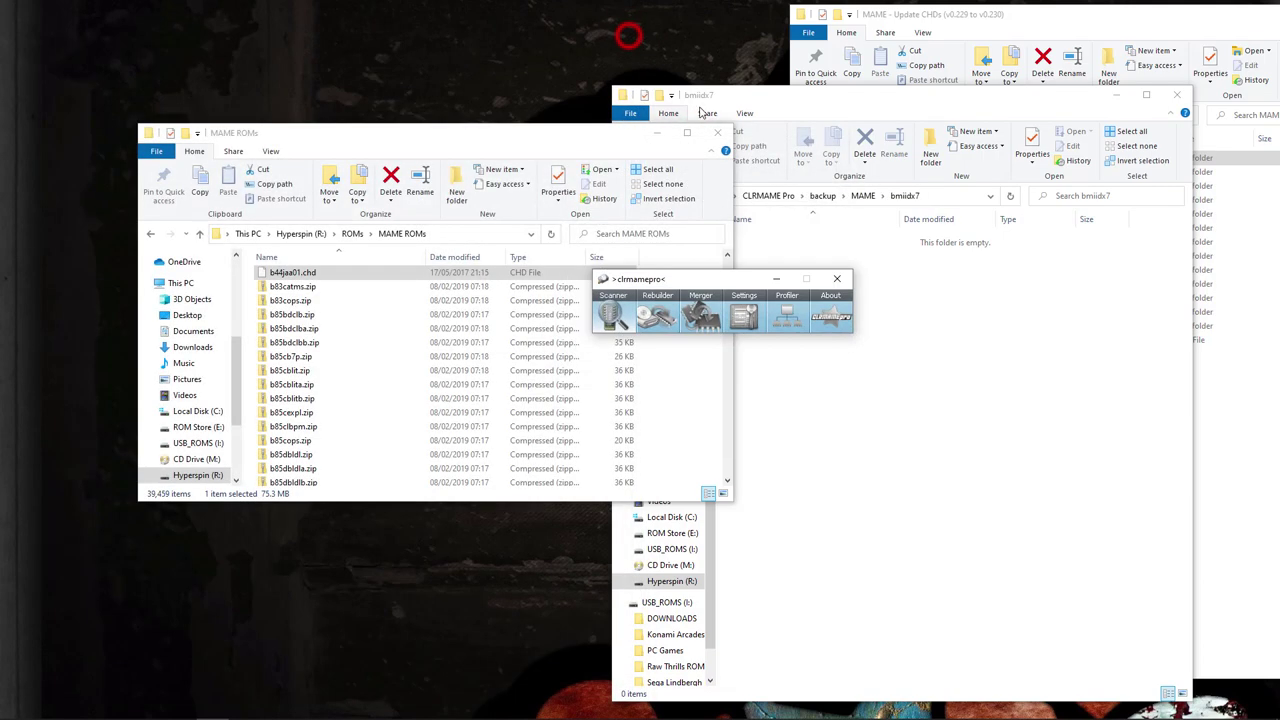
- Run a new scan of the MAME Update 228 to 230 profile and accept all moves of wrongly placed CHDs
left_click(608, 316)
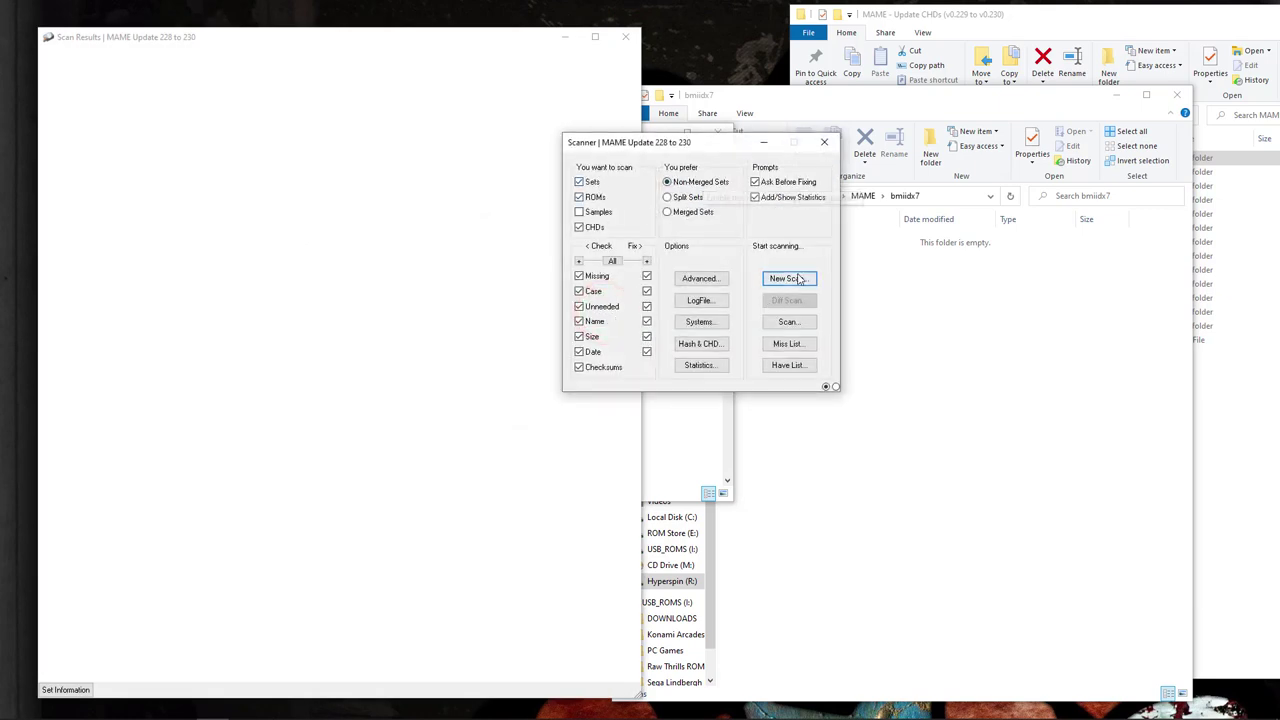
left_click(790, 279)
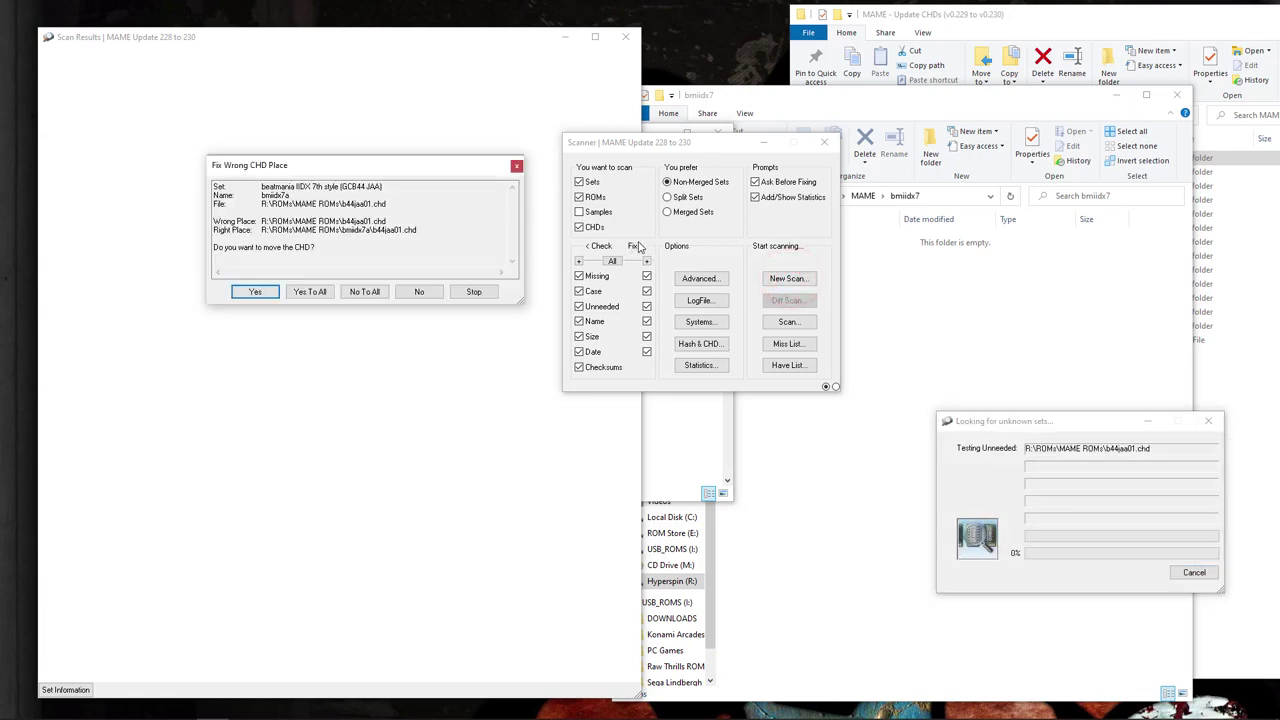
left_click(310, 291)
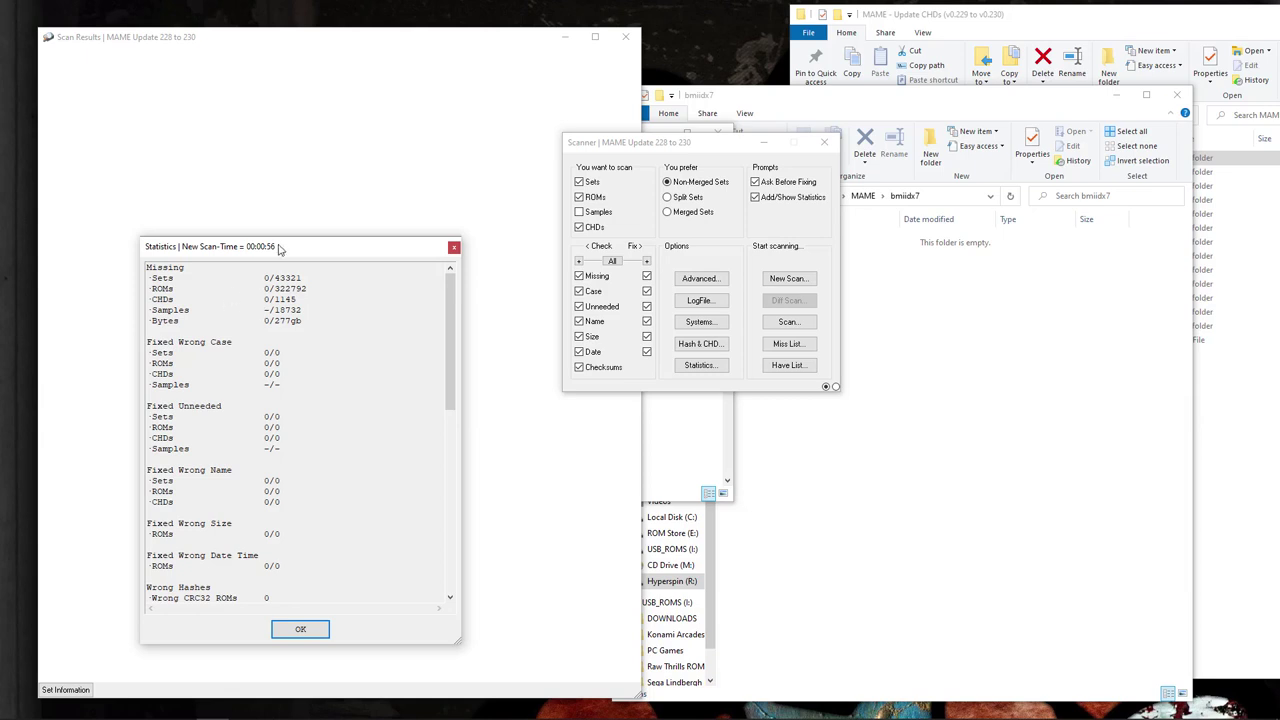
- Examine the missing, fixed and active set, ROM and CHD counts in the scan statistics, and close the scanner
left_click_drag(310, 248, 391, 169)
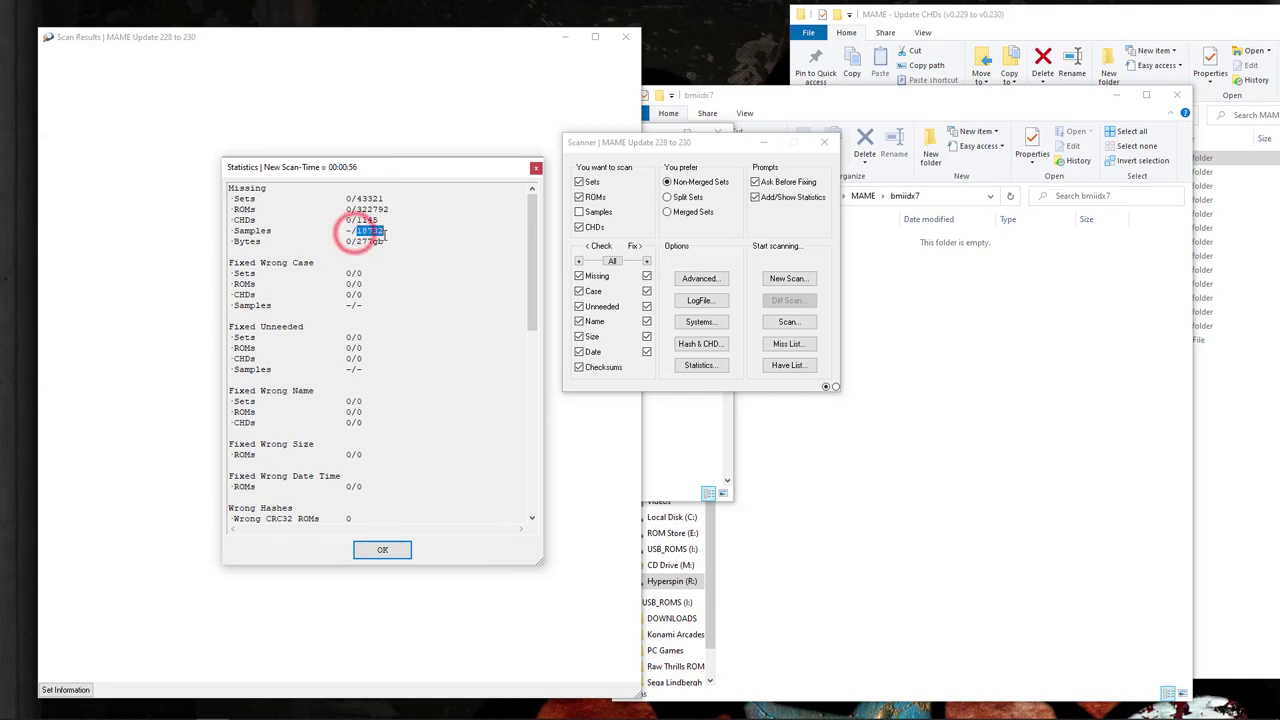
left_click(372, 230)
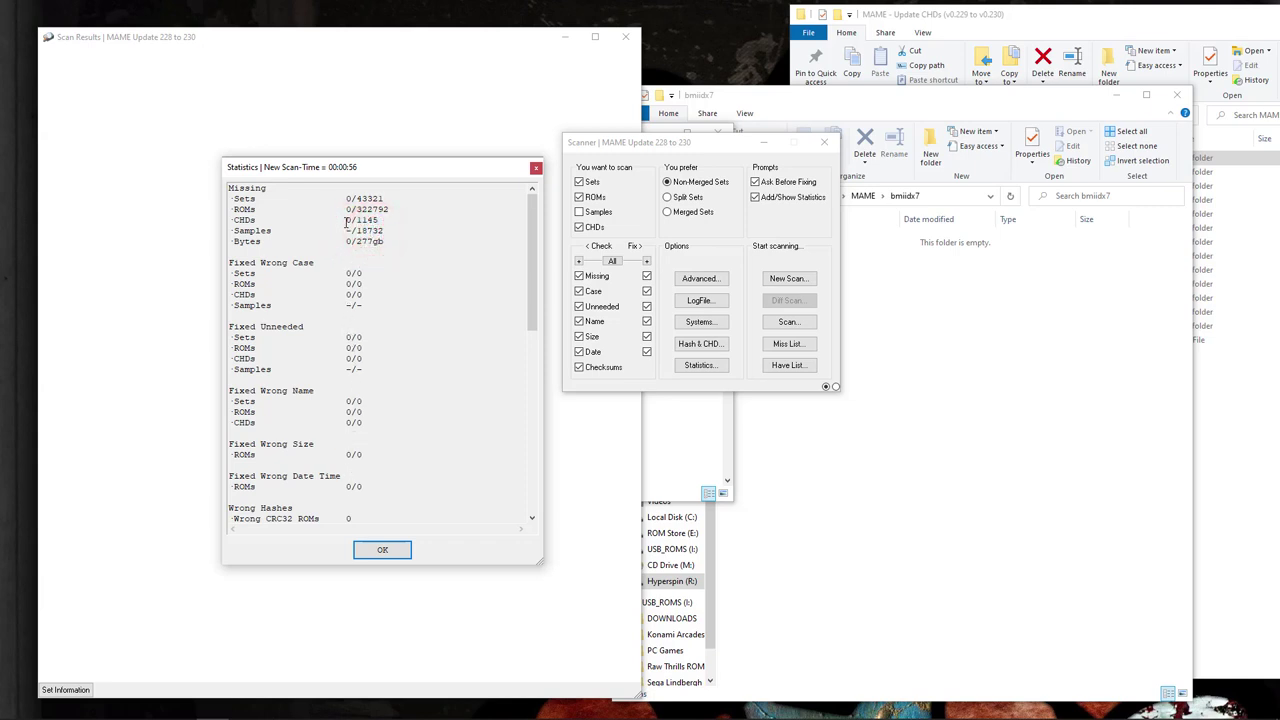
scroll(350, 348, "down", 15)
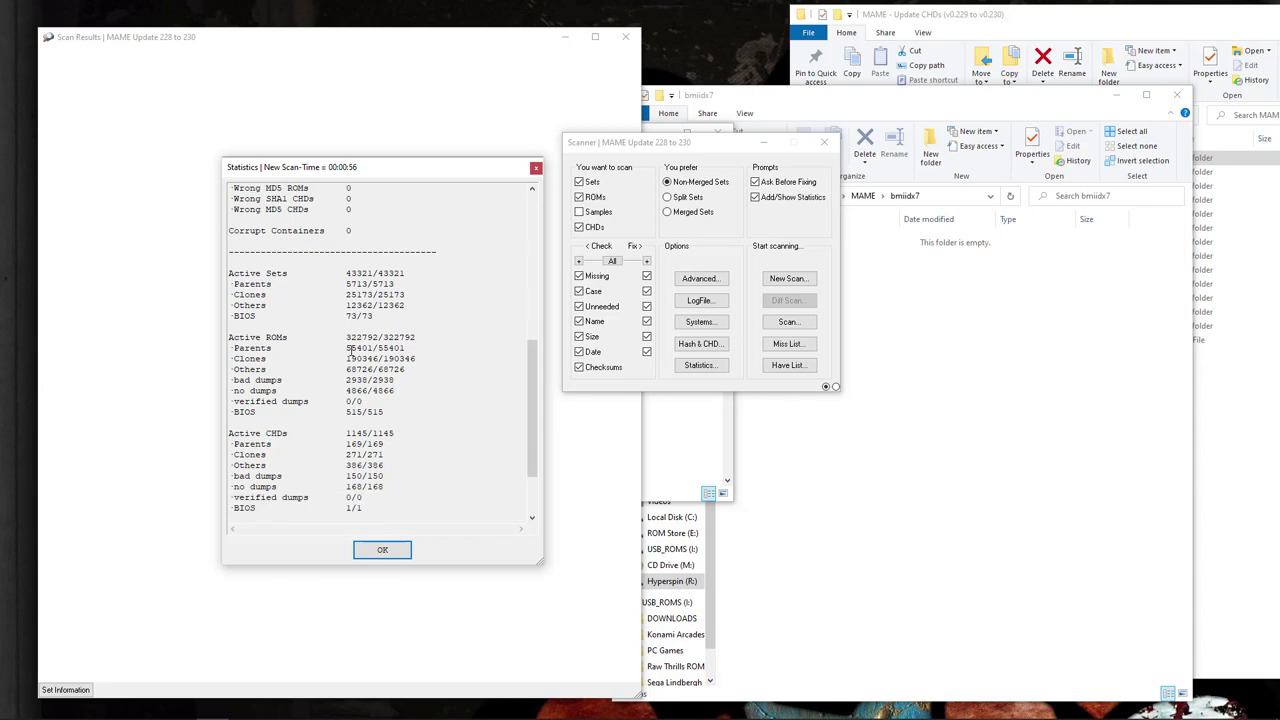
scroll(348, 348, "up", 6)
scroll(348, 348, "down", 6)
scroll(348, 348, "up", 15)
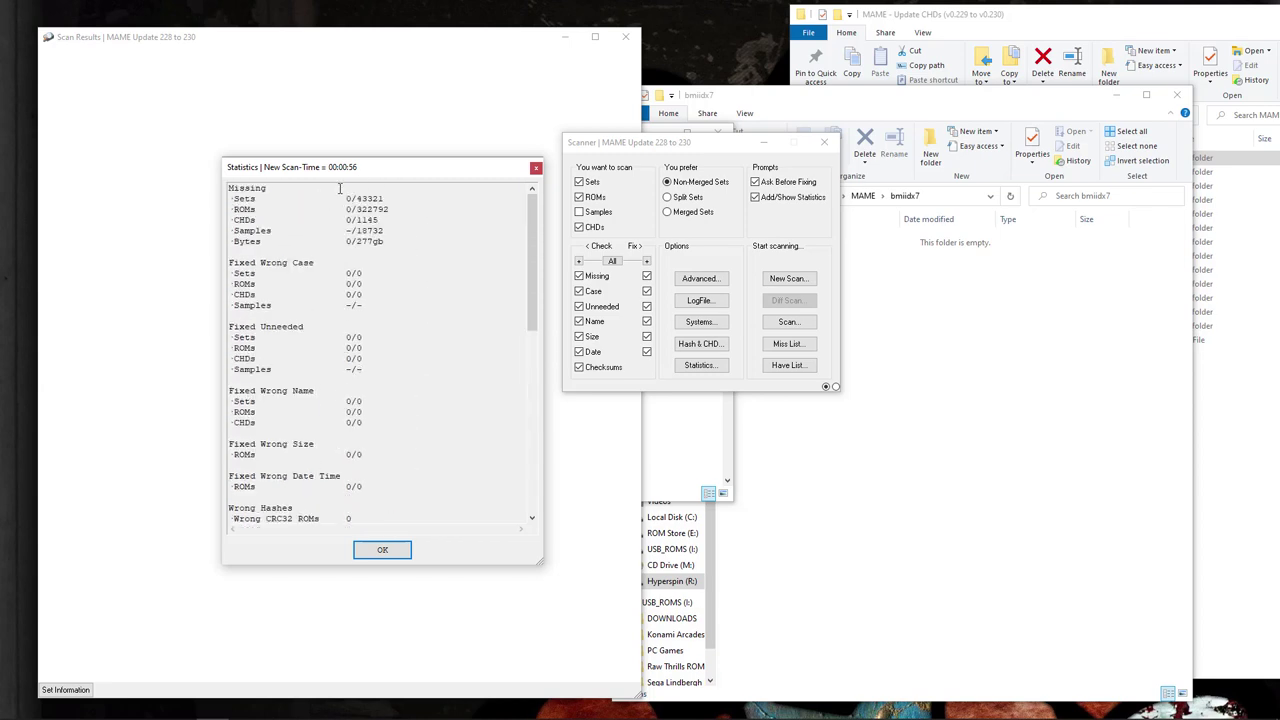
left_click_drag(344, 169, 328, 170)
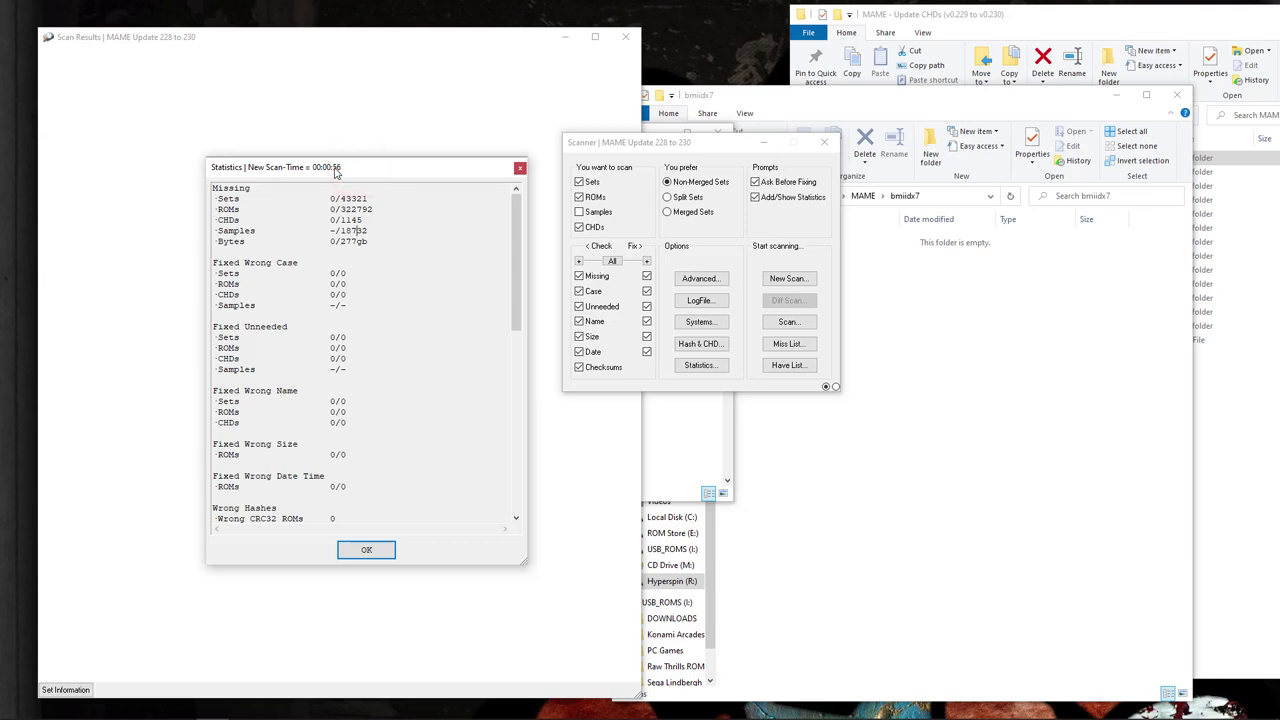
left_click(380, 553)
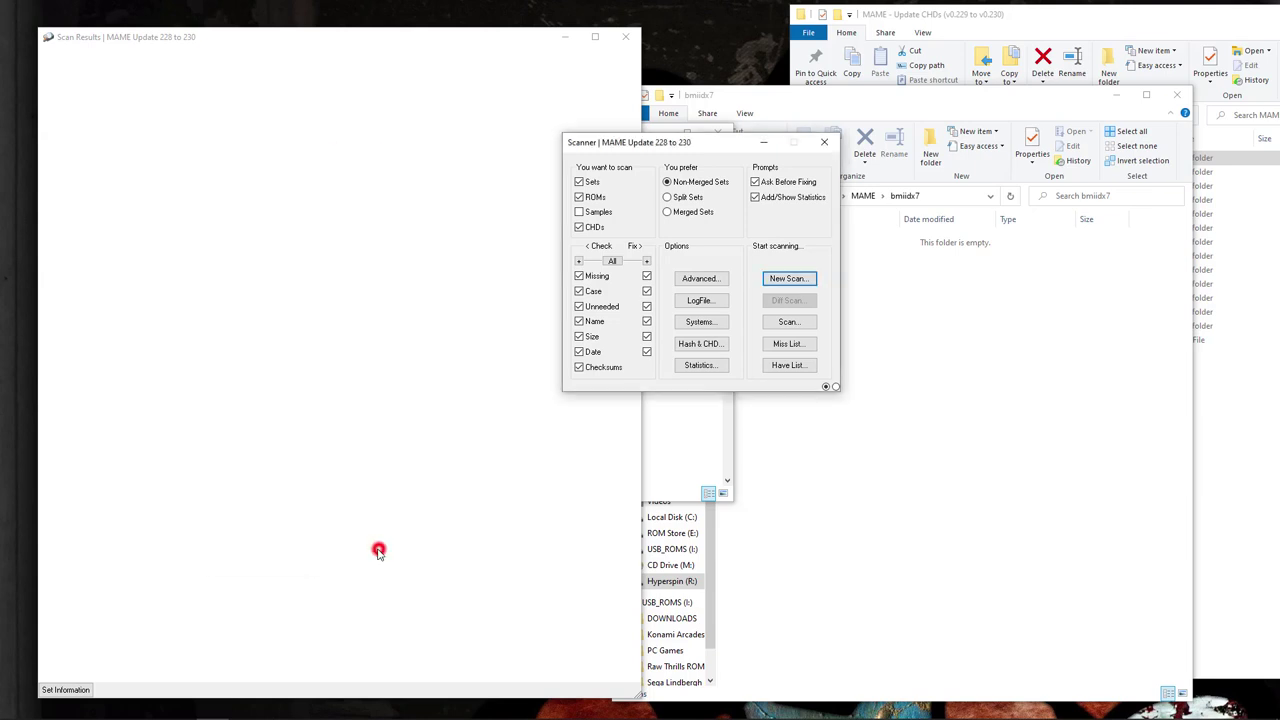
left_click(826, 145)
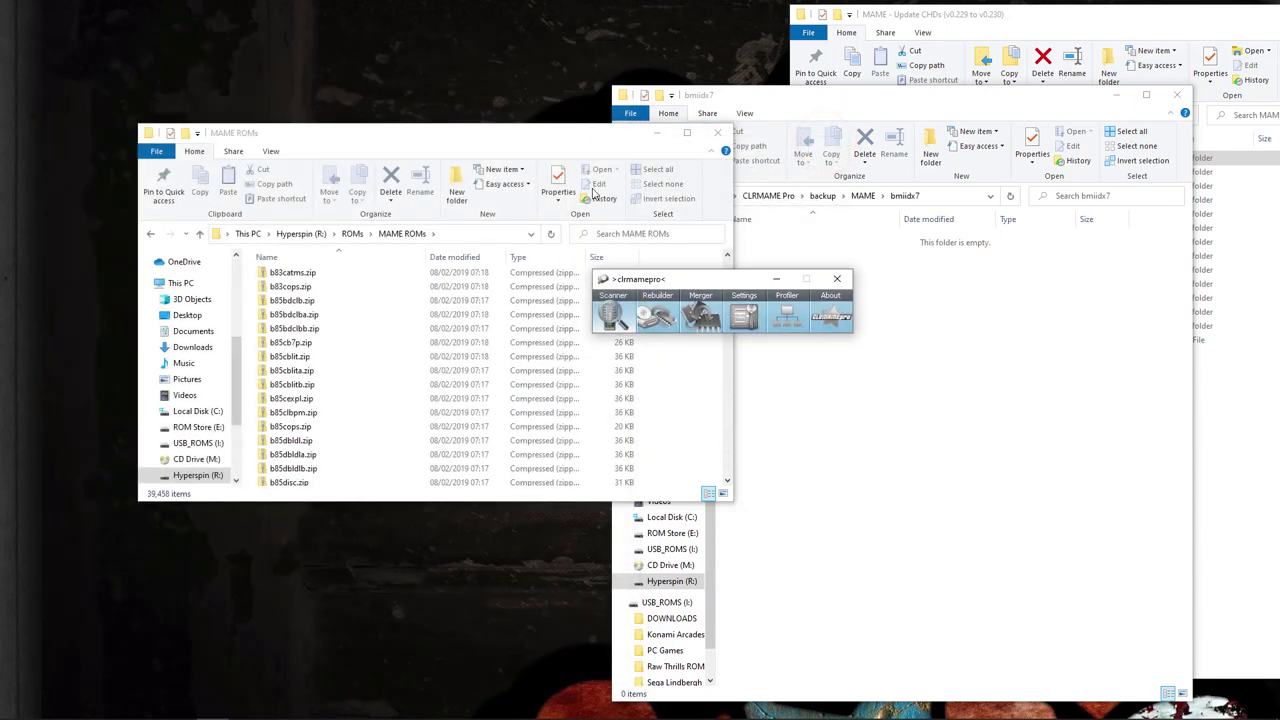
- Start a new emulator-based profile in the Profiler and browse for its executable in Hyperspin\Emulators\HBMAME MASTER
left_click_drag(710, 280, 650, 247)
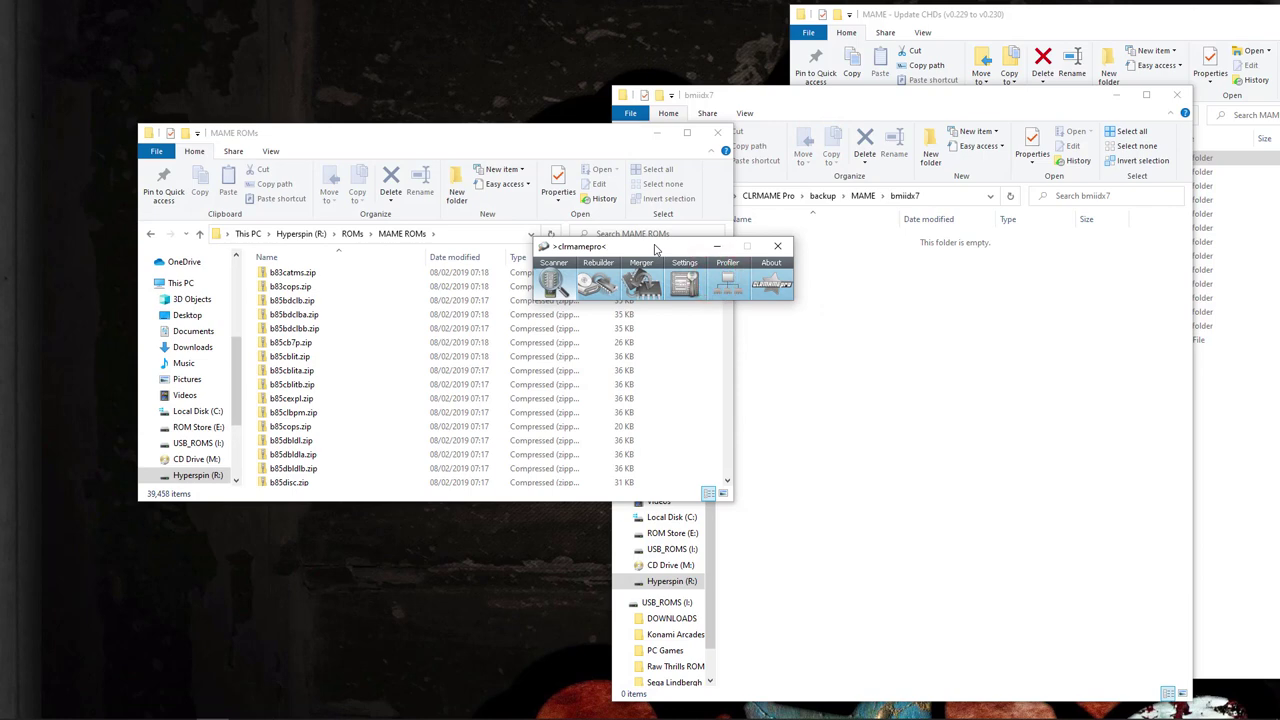
left_click(731, 285)
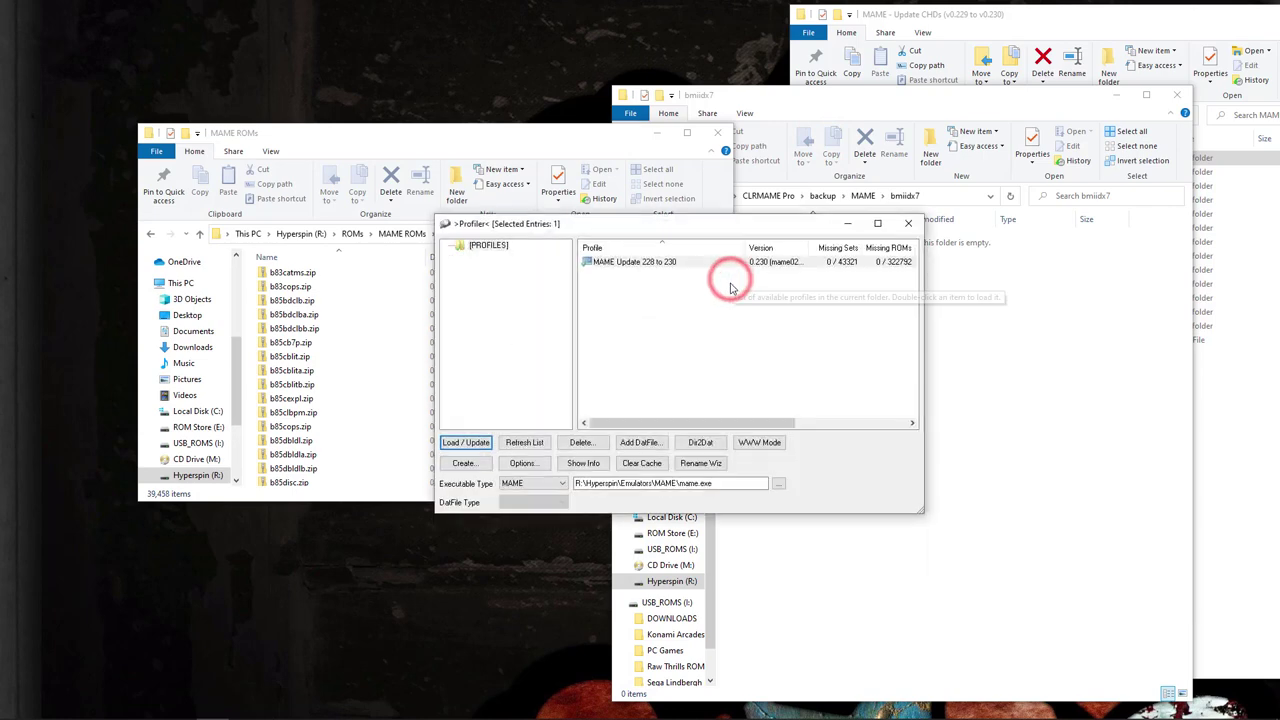
left_click(633, 276)
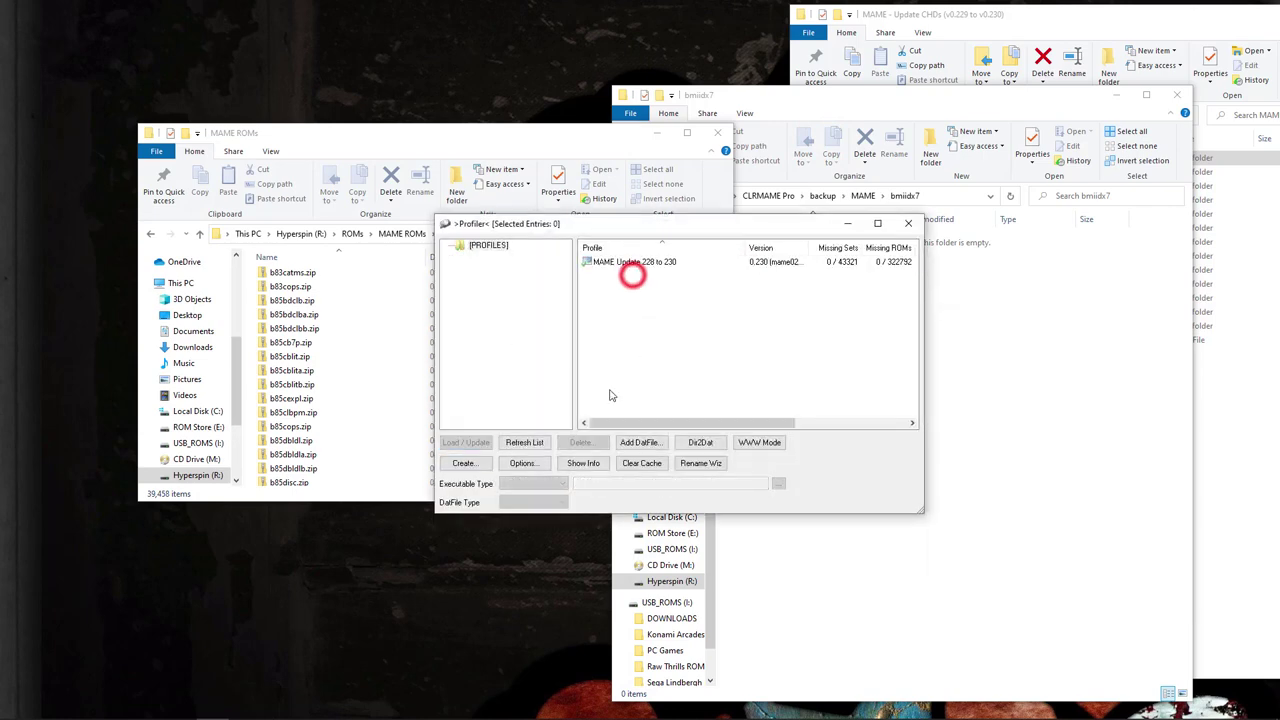
left_click(463, 463)
left_click(737, 356)
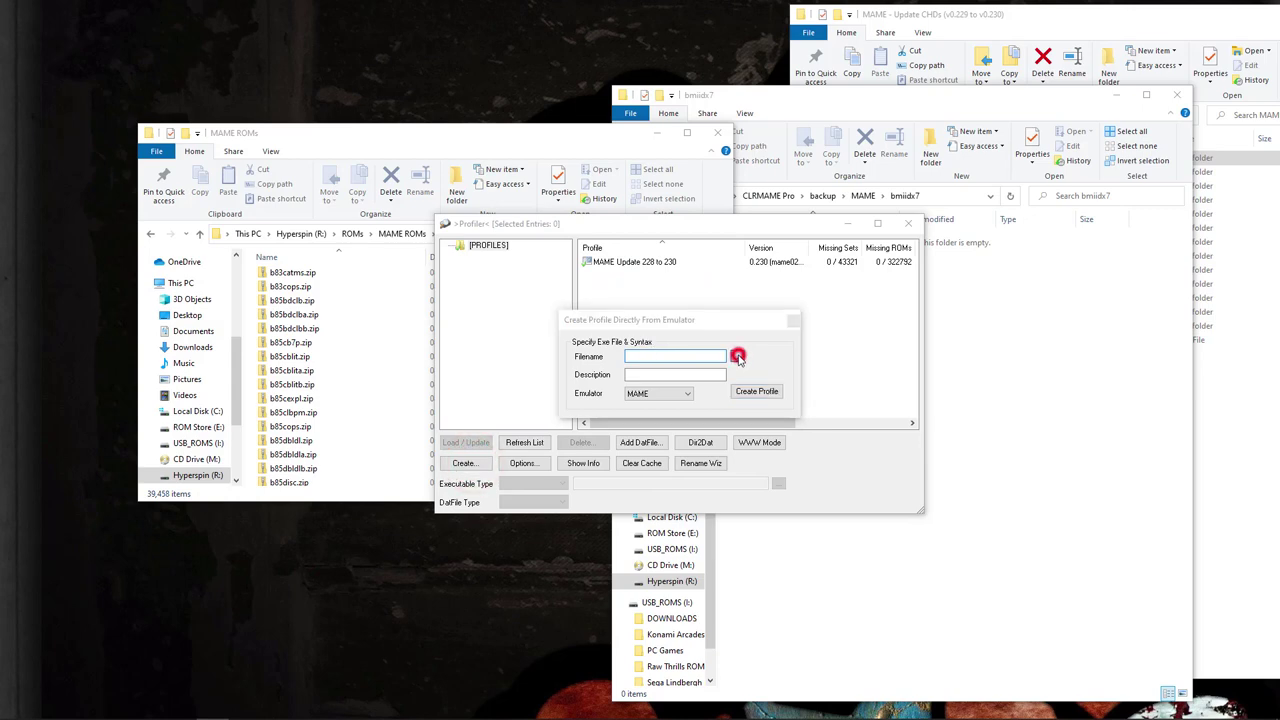
left_click(736, 229)
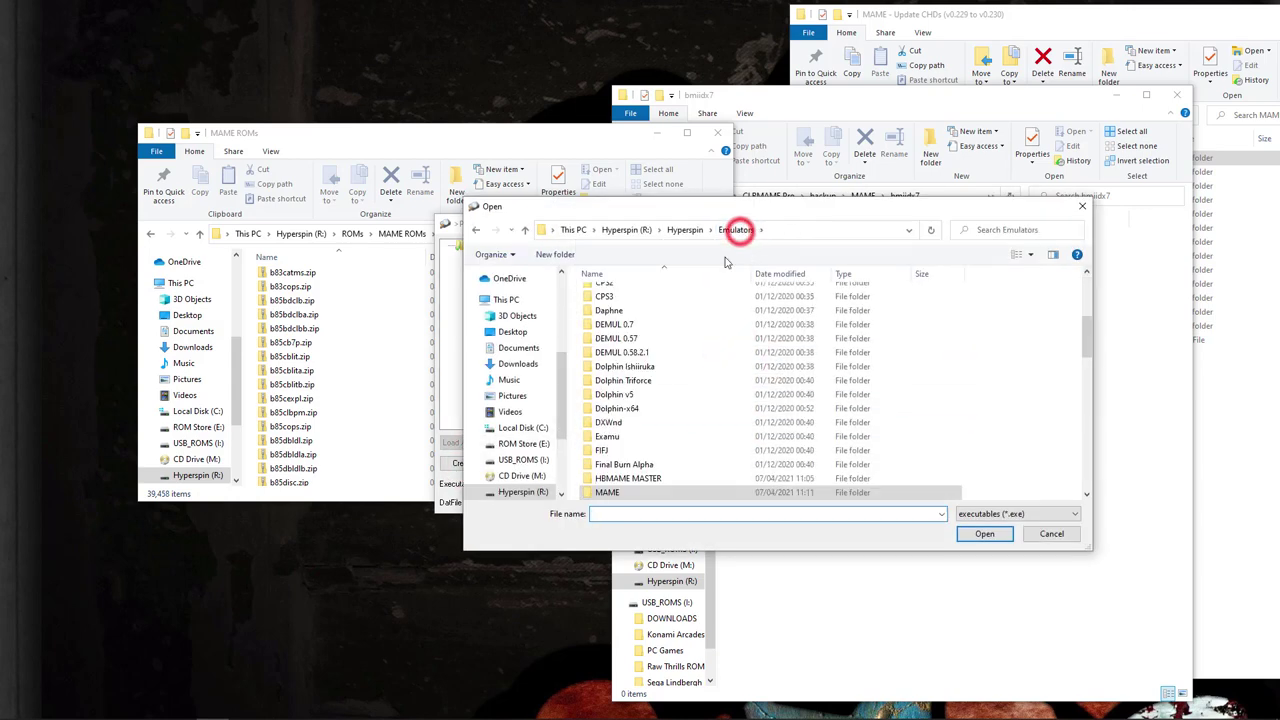
double_click(630, 478)
scroll(640, 480, "down", 2)
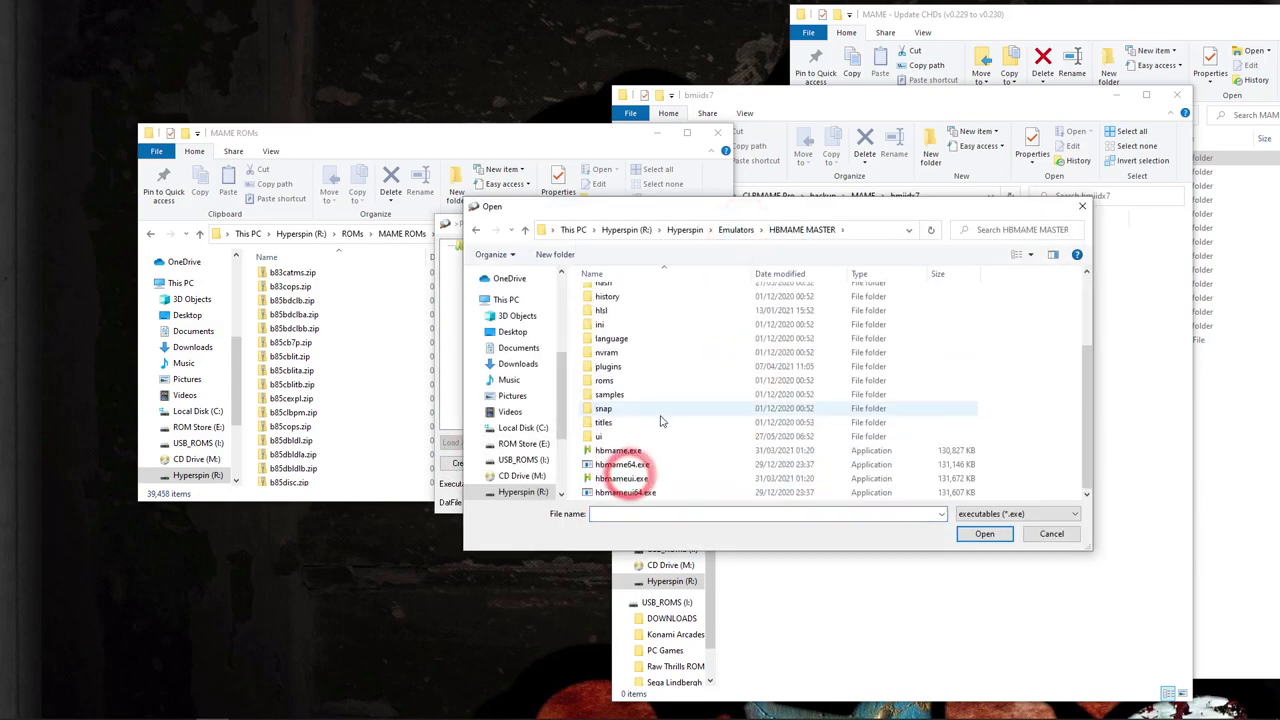
- Delete the old hbmame64.exe and hbmameui64.exe from the HBMAME MASTER folder
left_click(627, 466)
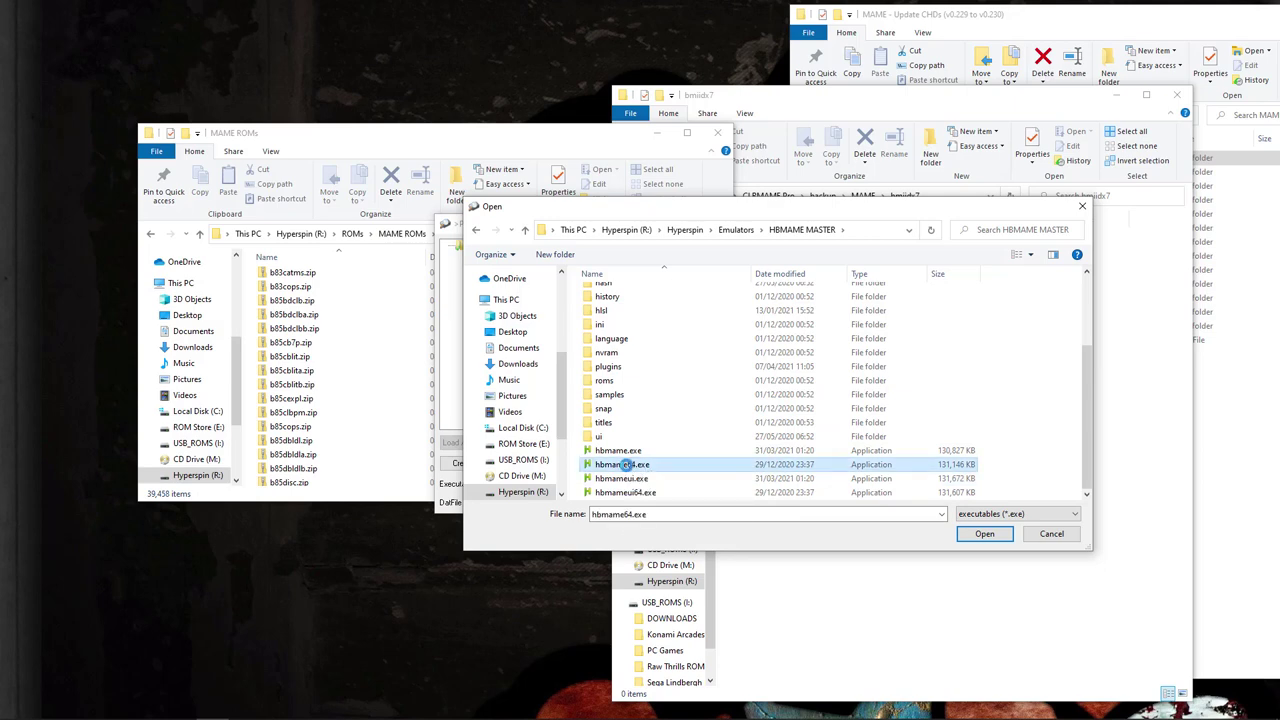
right_click(627, 466)
left_click(663, 420)
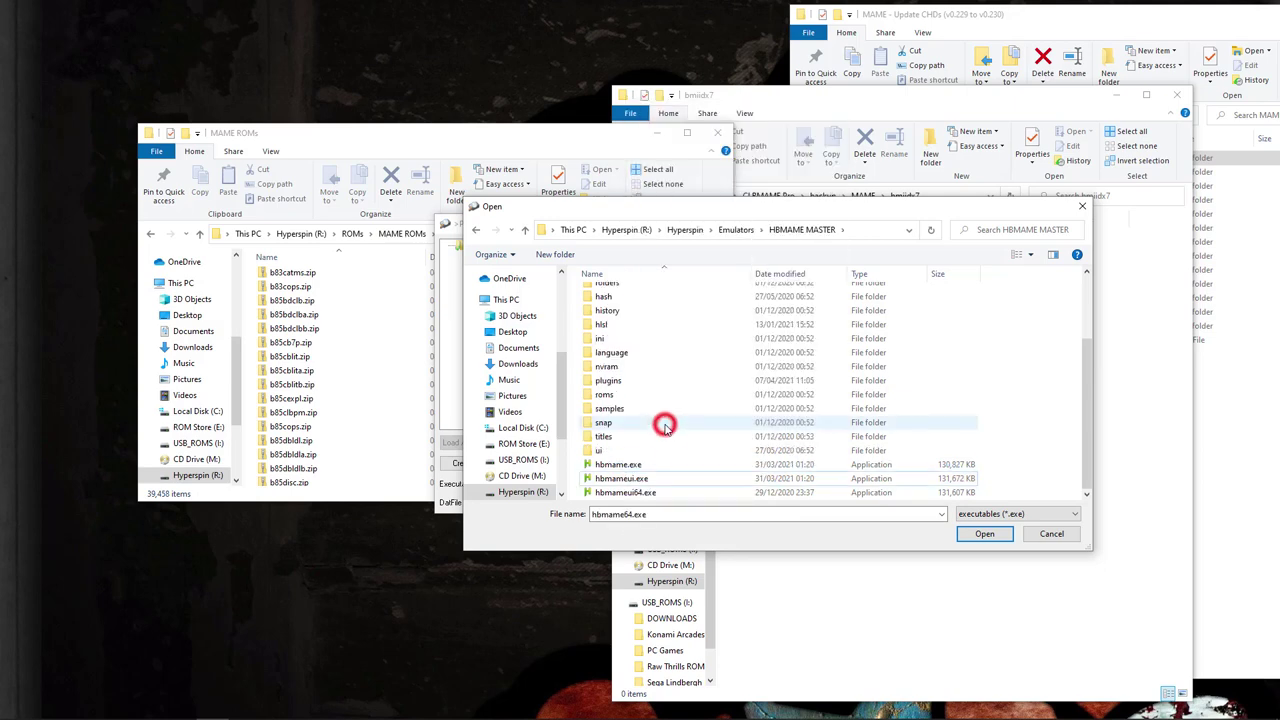
right_click(628, 493)
left_click(659, 445)
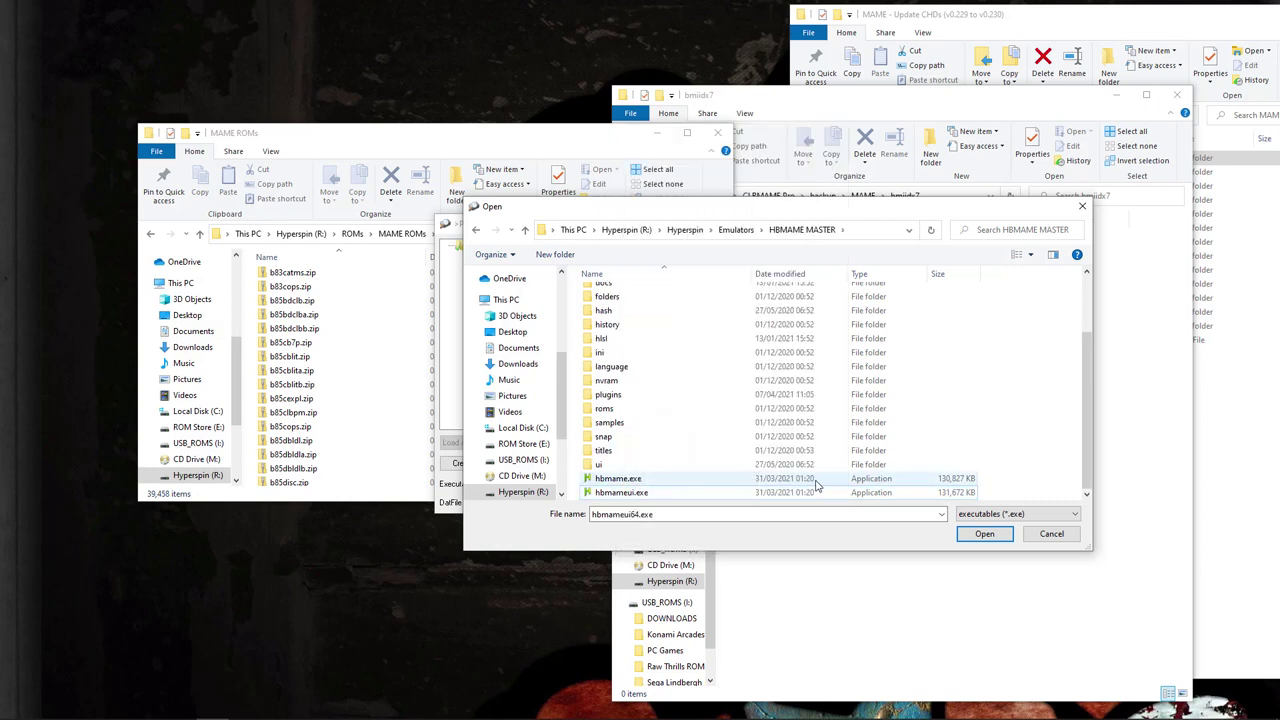
- Create a profile from hbmame.exe with the description HBMAME 227 to 230 and emulator MAME, stored in the PROFILES folder
double_click(614, 480)
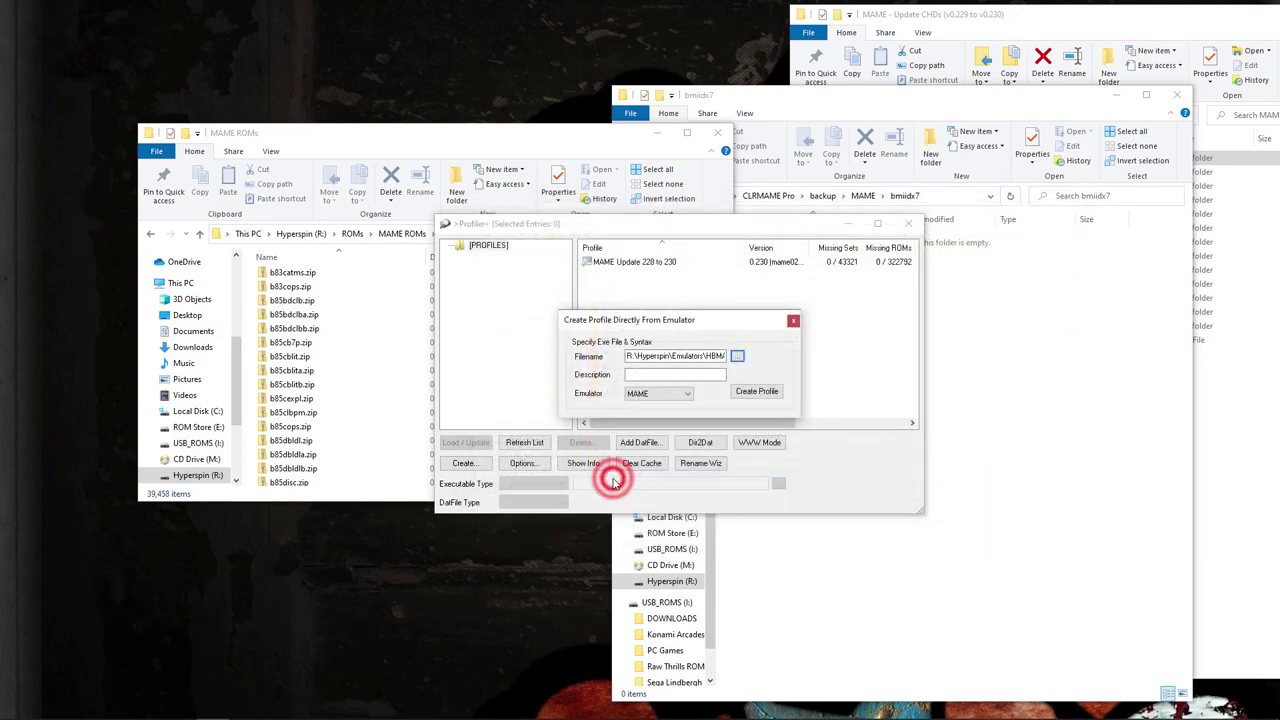
left_click(638, 373)
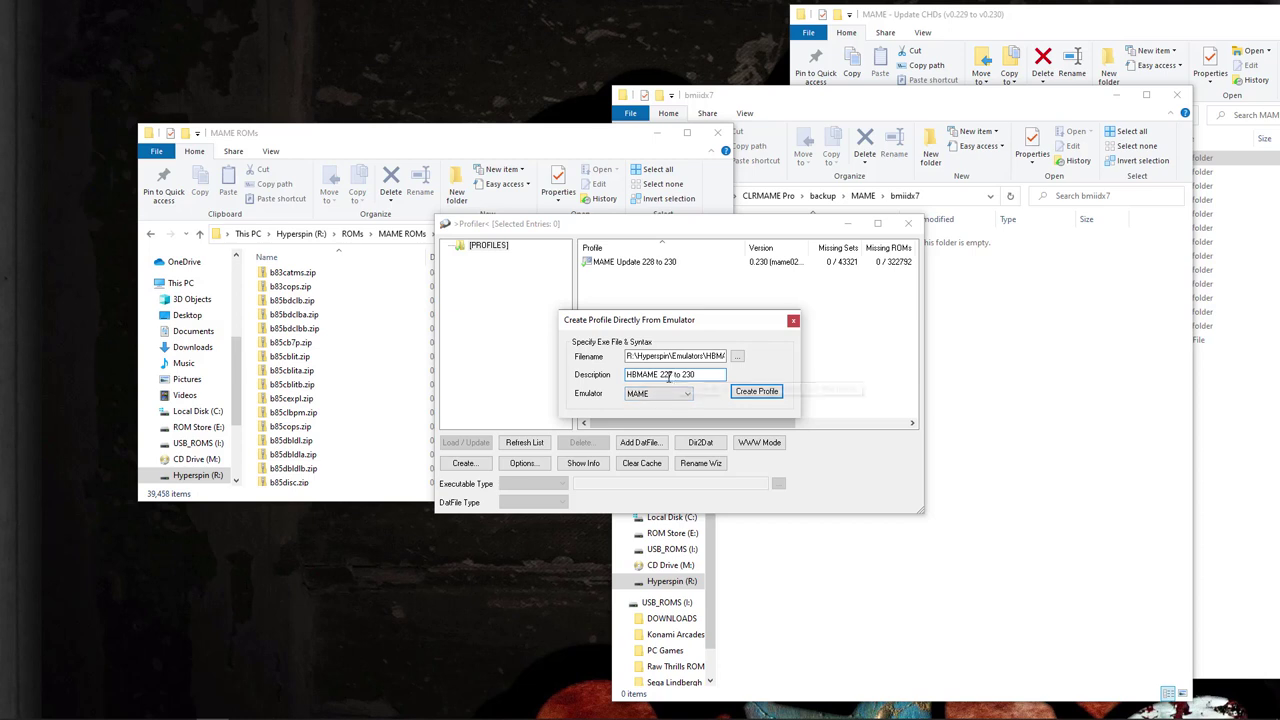
left_click(669, 375)
key("BackSpace")
type("7")
left_click(656, 394)
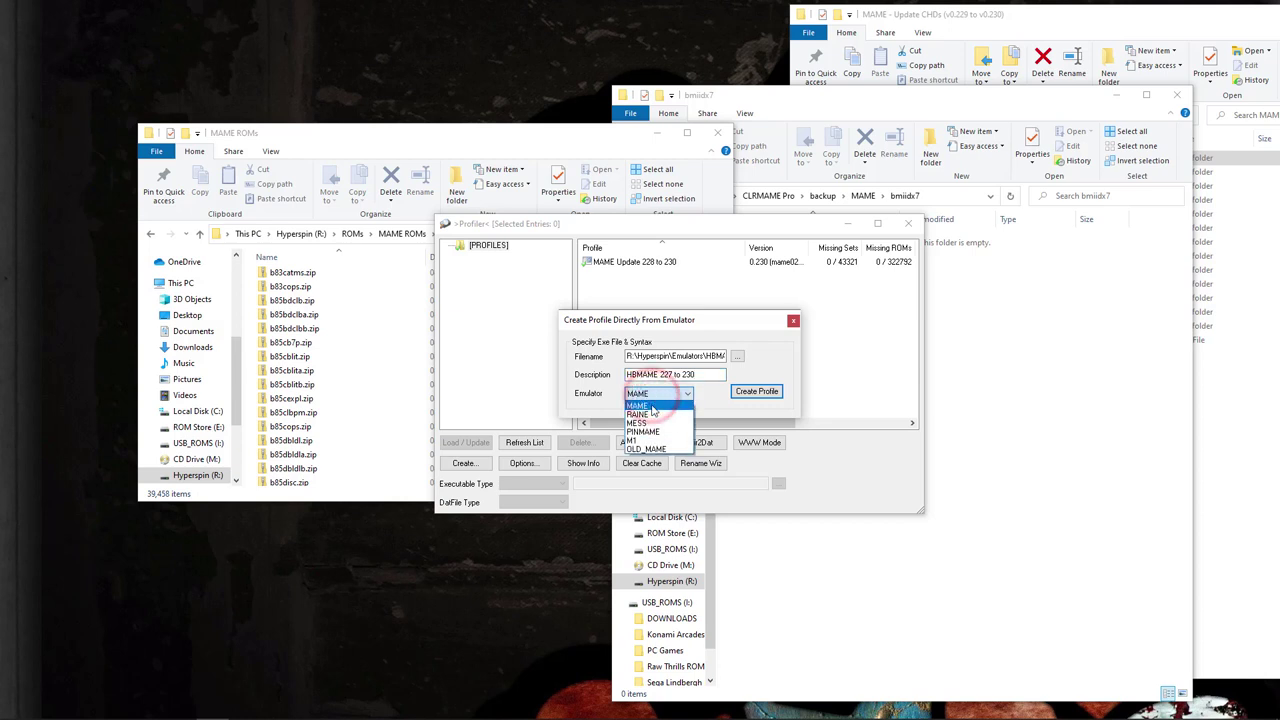
left_click(652, 406)
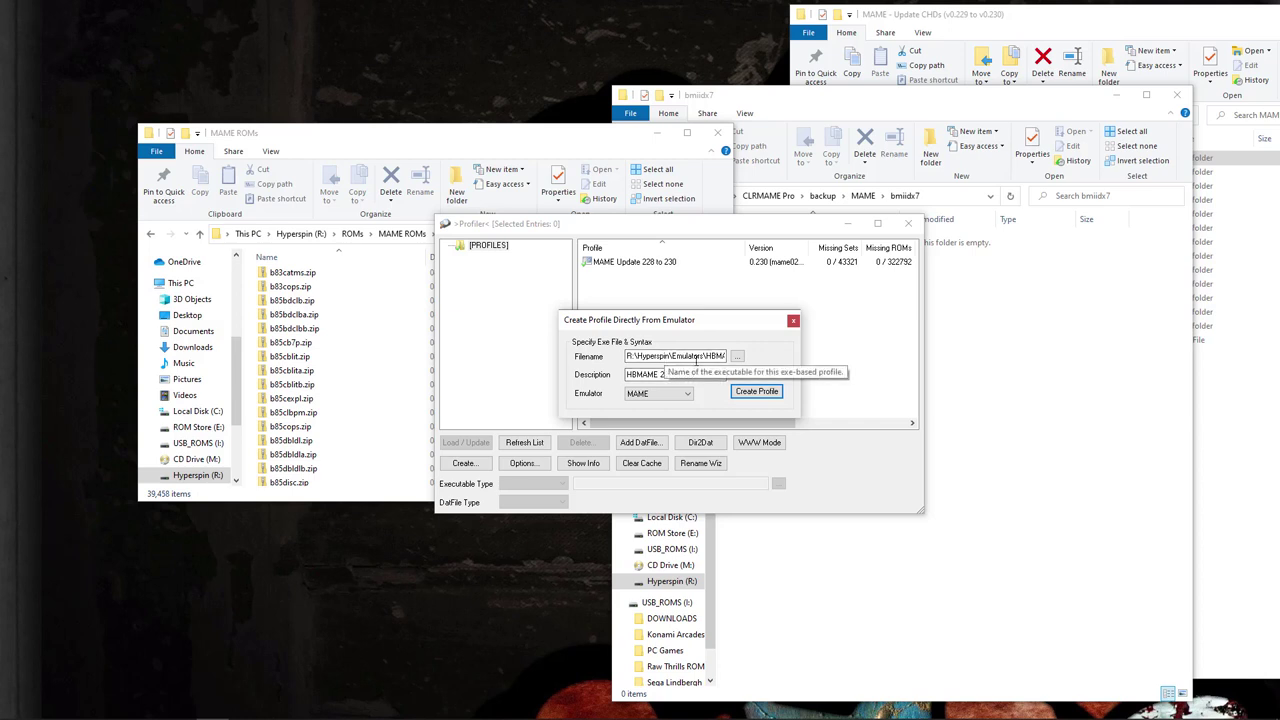
left_click(757, 392)
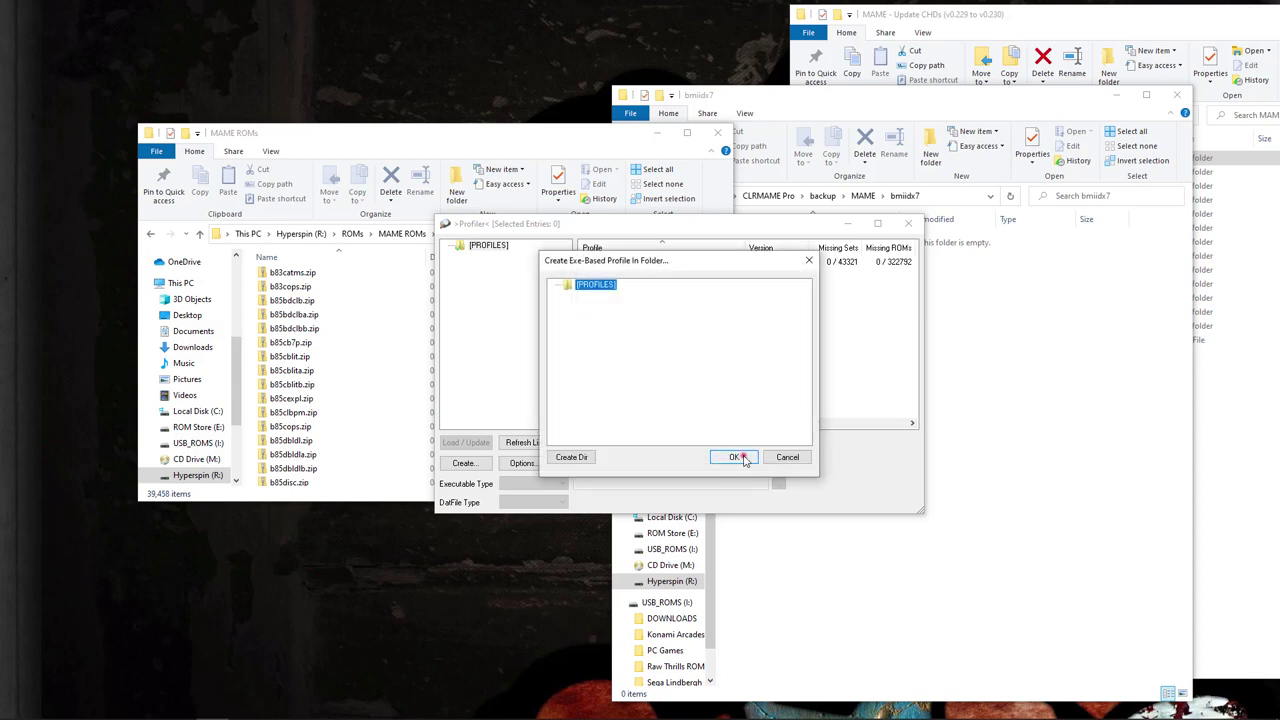
left_click(735, 456)
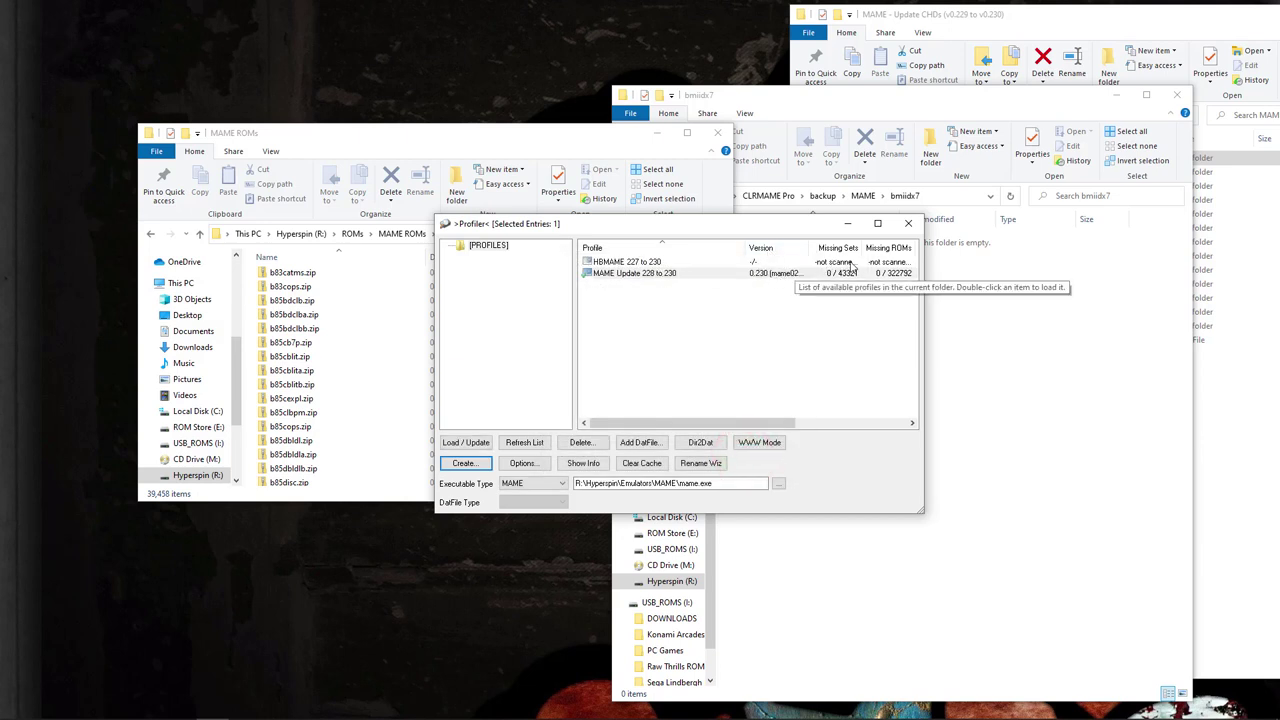
- Load the HBMAME 227 to 230 profile, running the database update without importing SoftwareLists and accepting all datfile problems
double_click(612, 261)
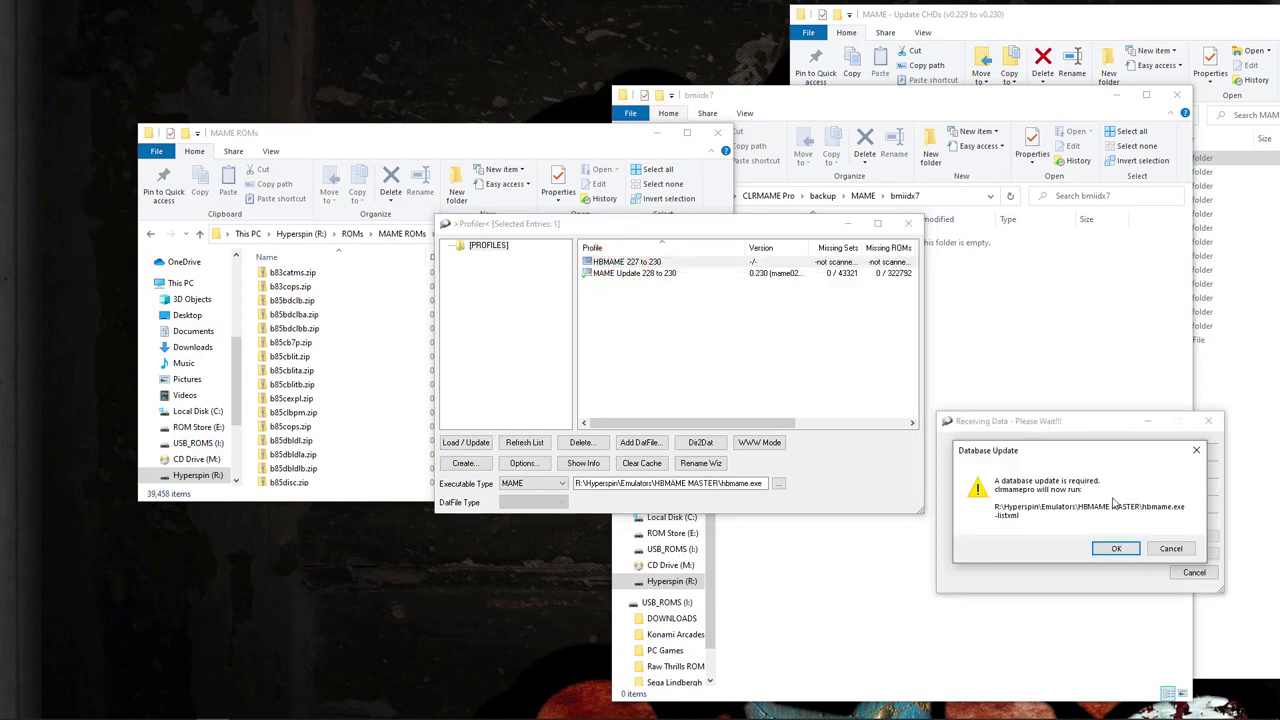
left_click(1118, 549)
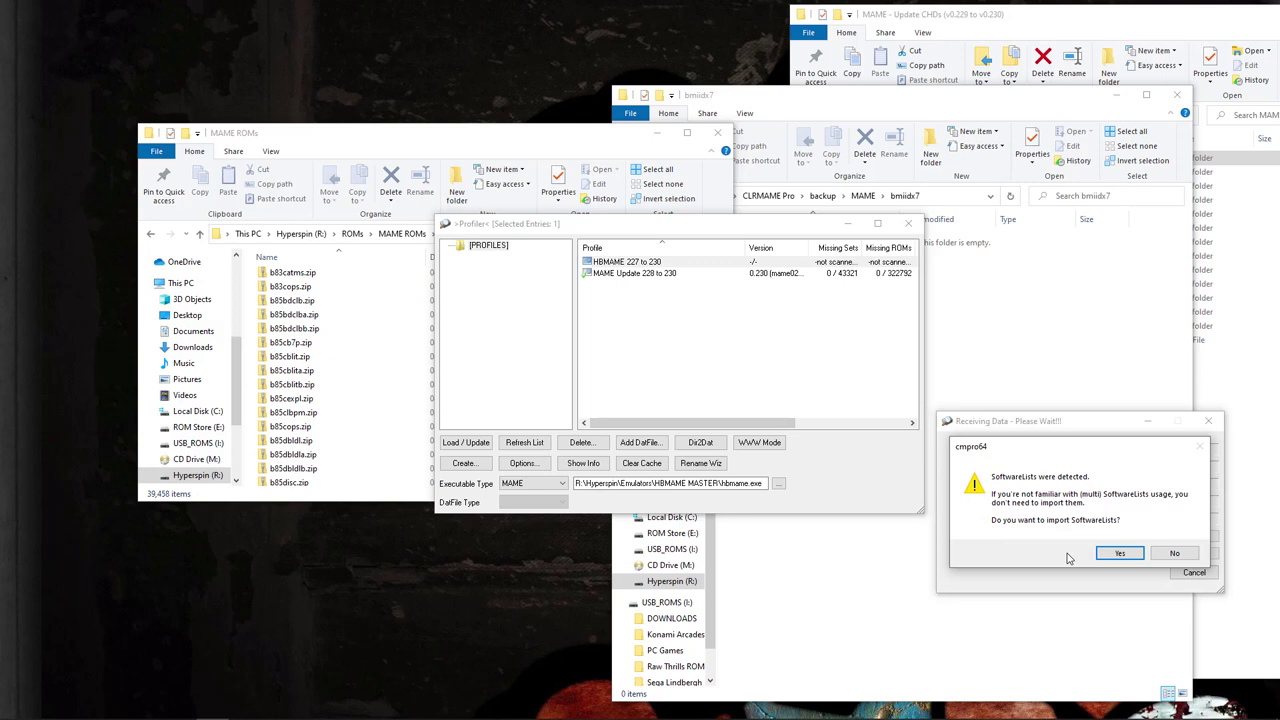
left_click(1177, 554)
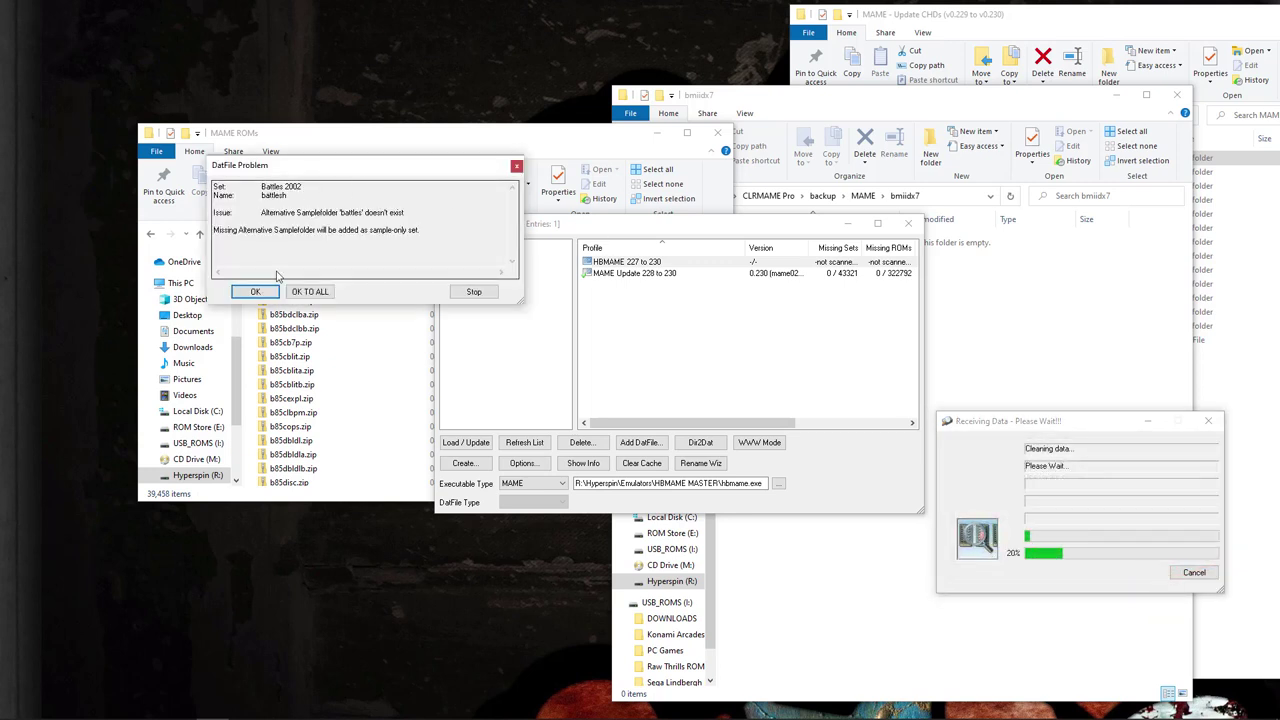
left_click(310, 290)
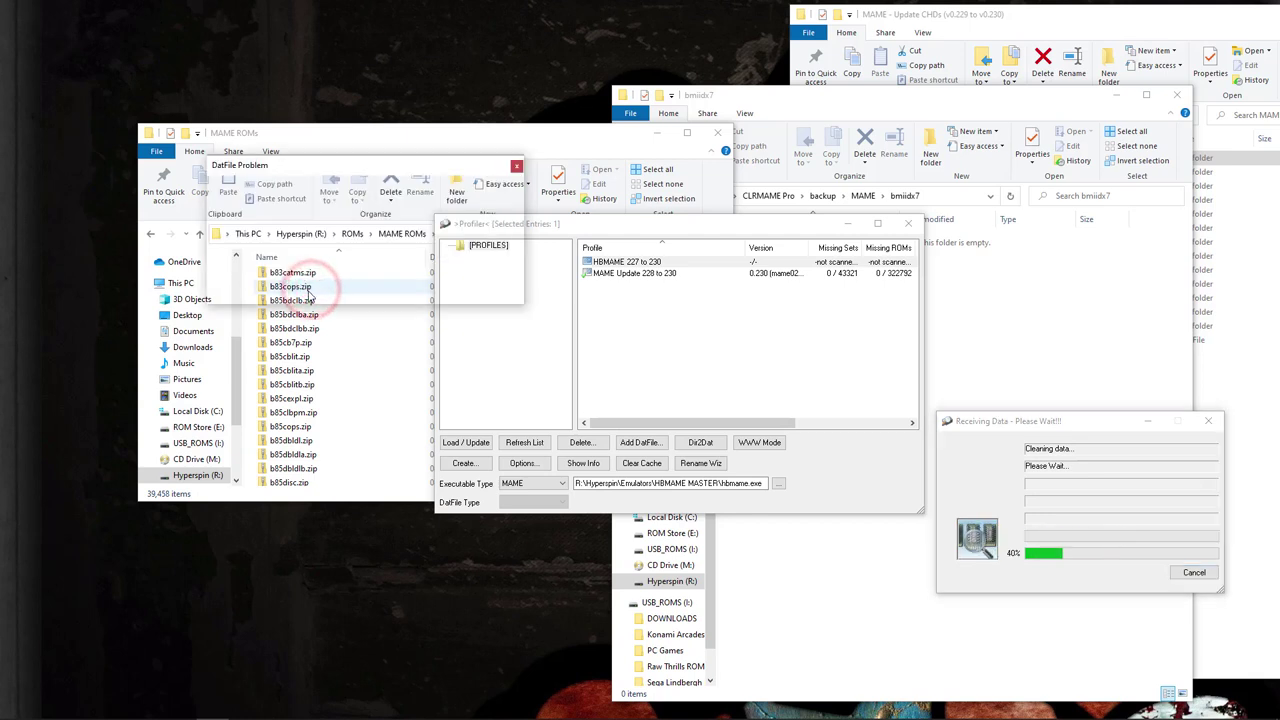
left_click(310, 291)
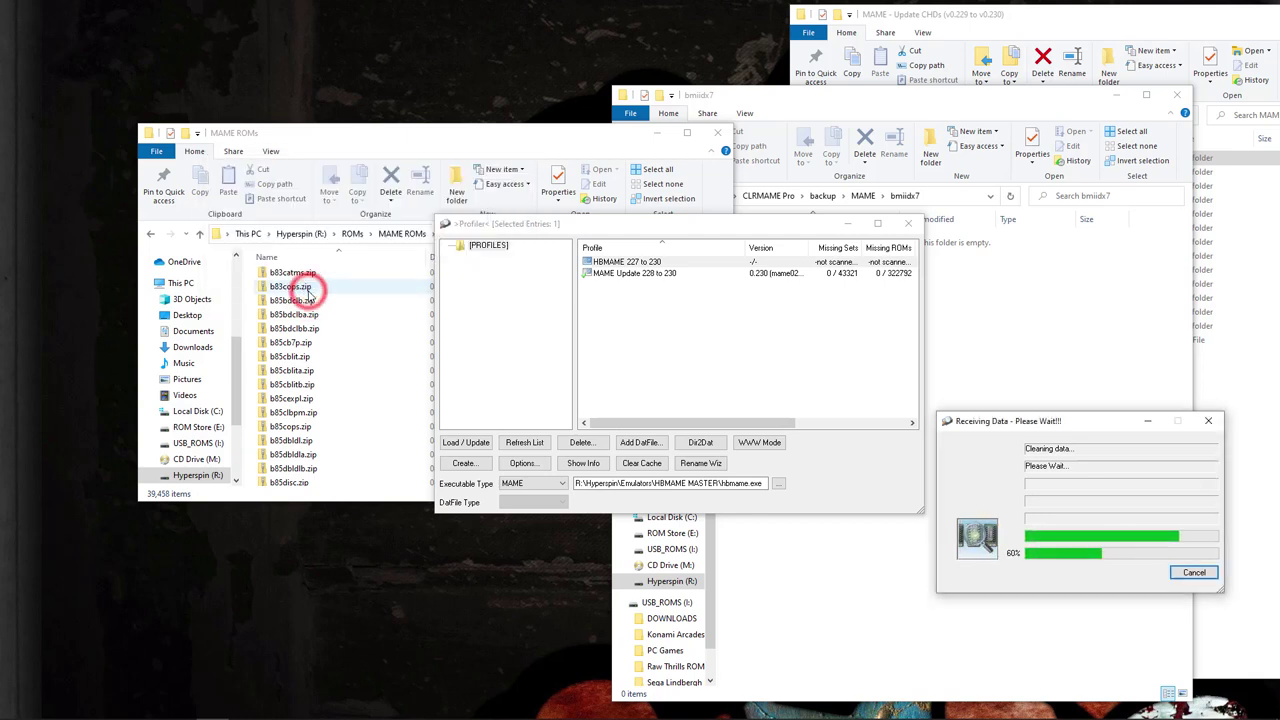
left_click(310, 291)
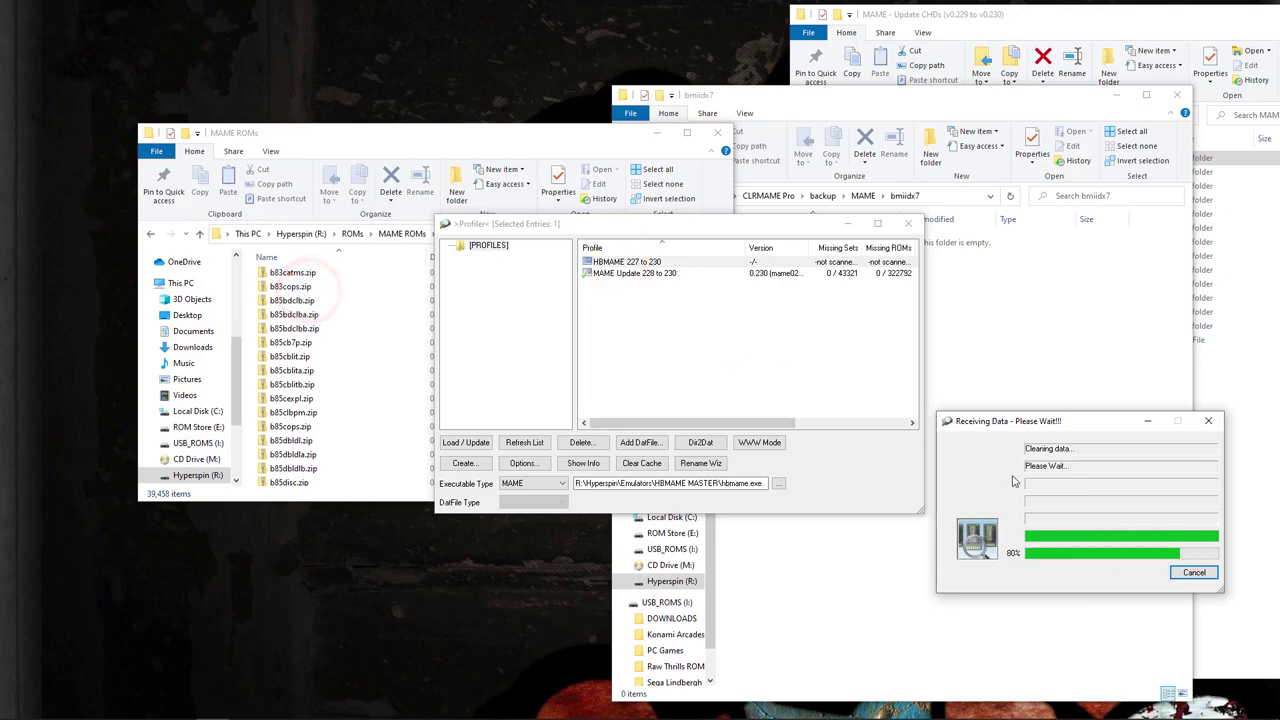
- Arrange the HBMAME Roms folder window beside clrmamepro, and set the profile's scanner to prefer Merged Sets
left_click_drag(429, 131, 346, 59)
left_click(686, 223)
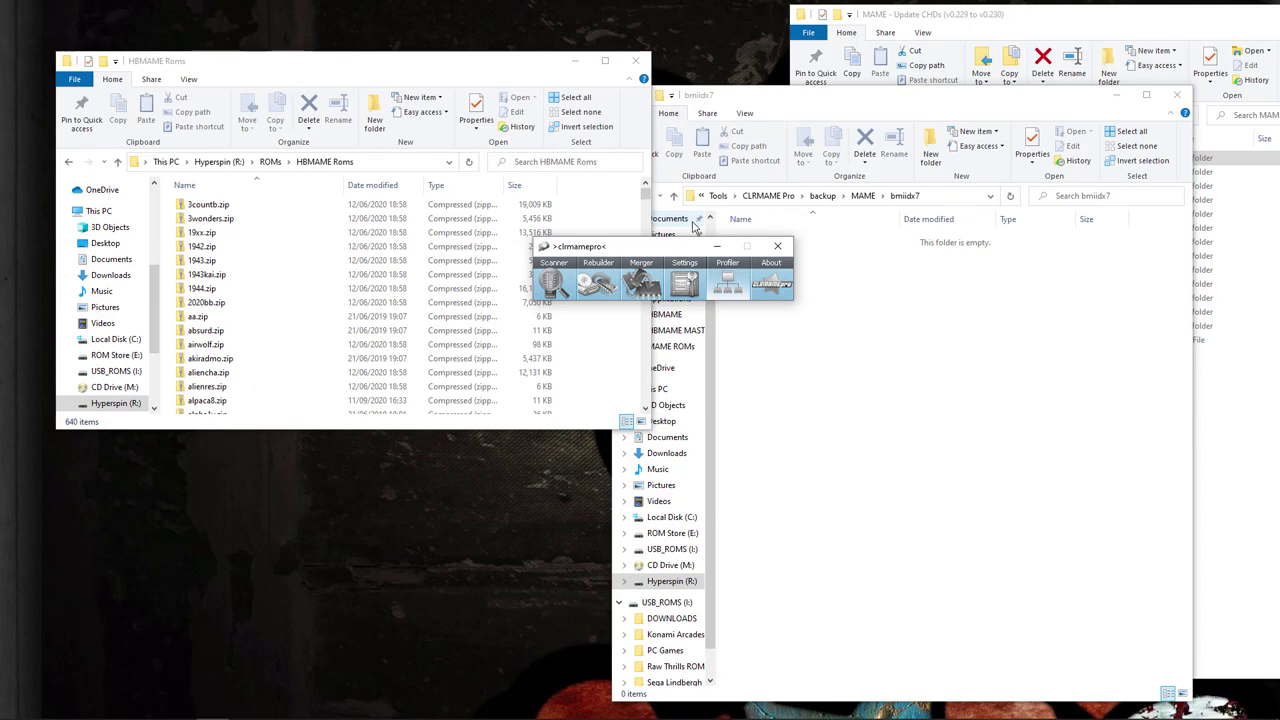
left_click(655, 245)
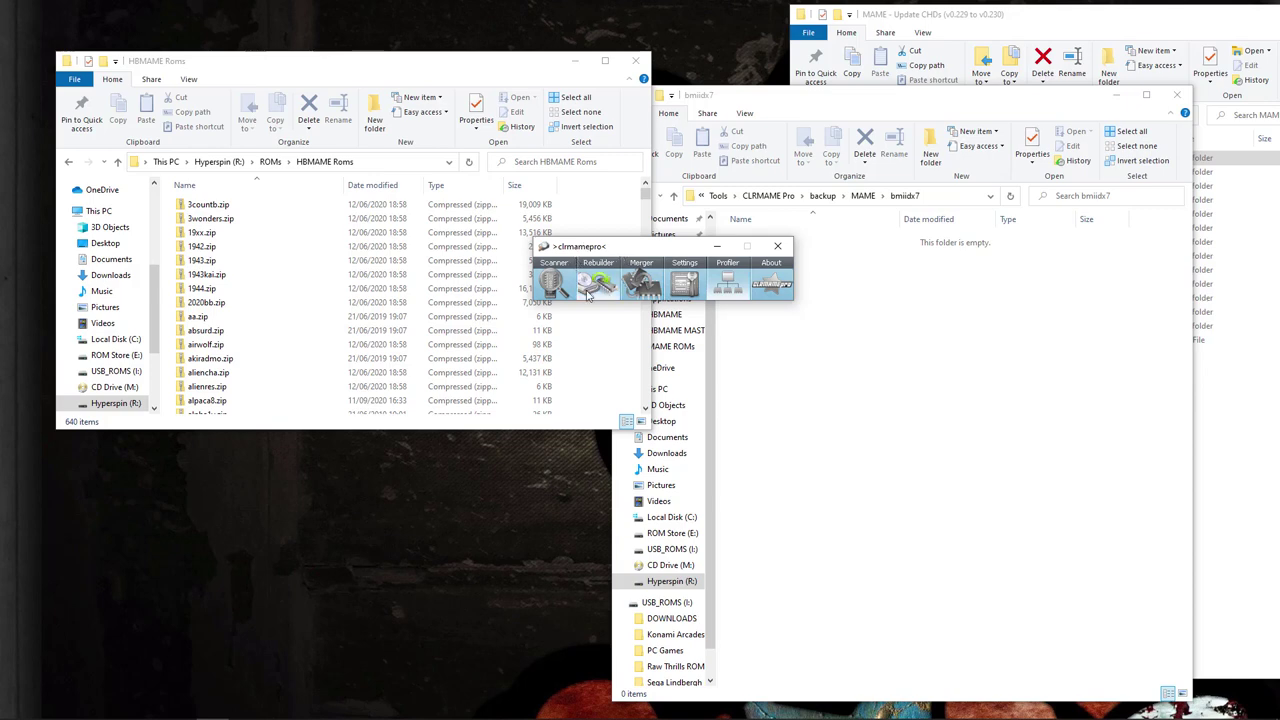
left_click(542, 276)
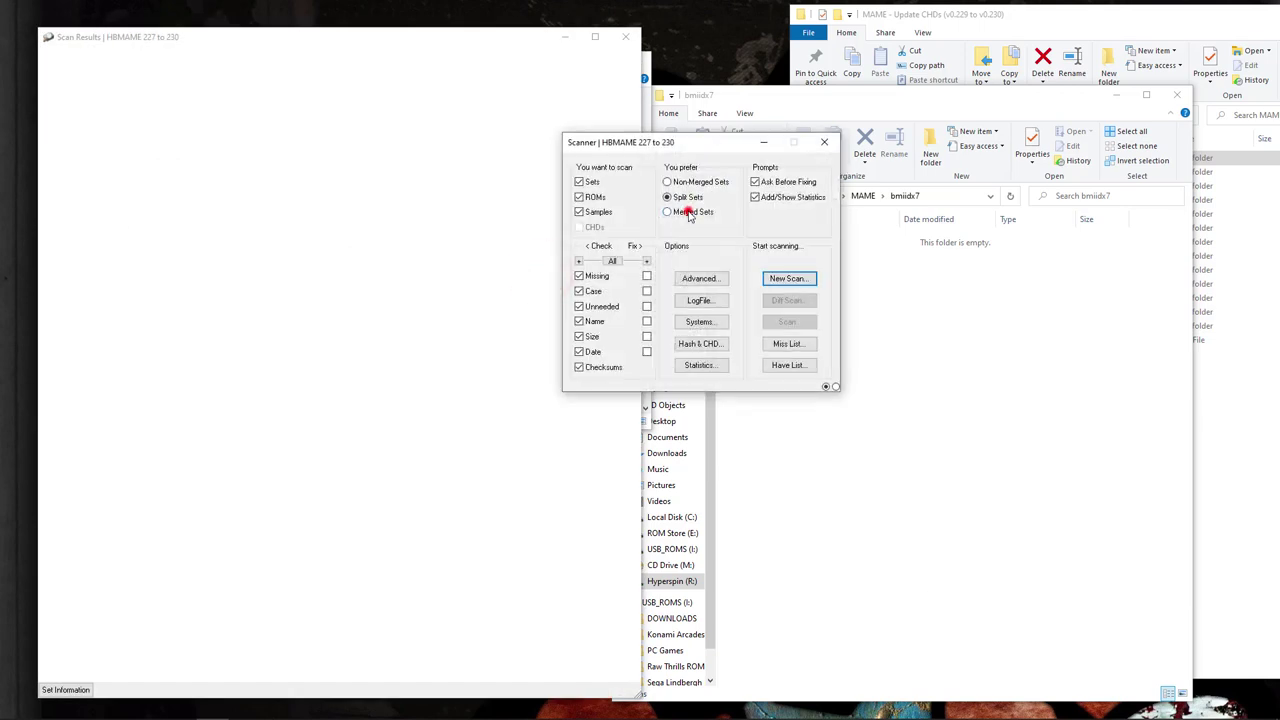
left_click(688, 213)
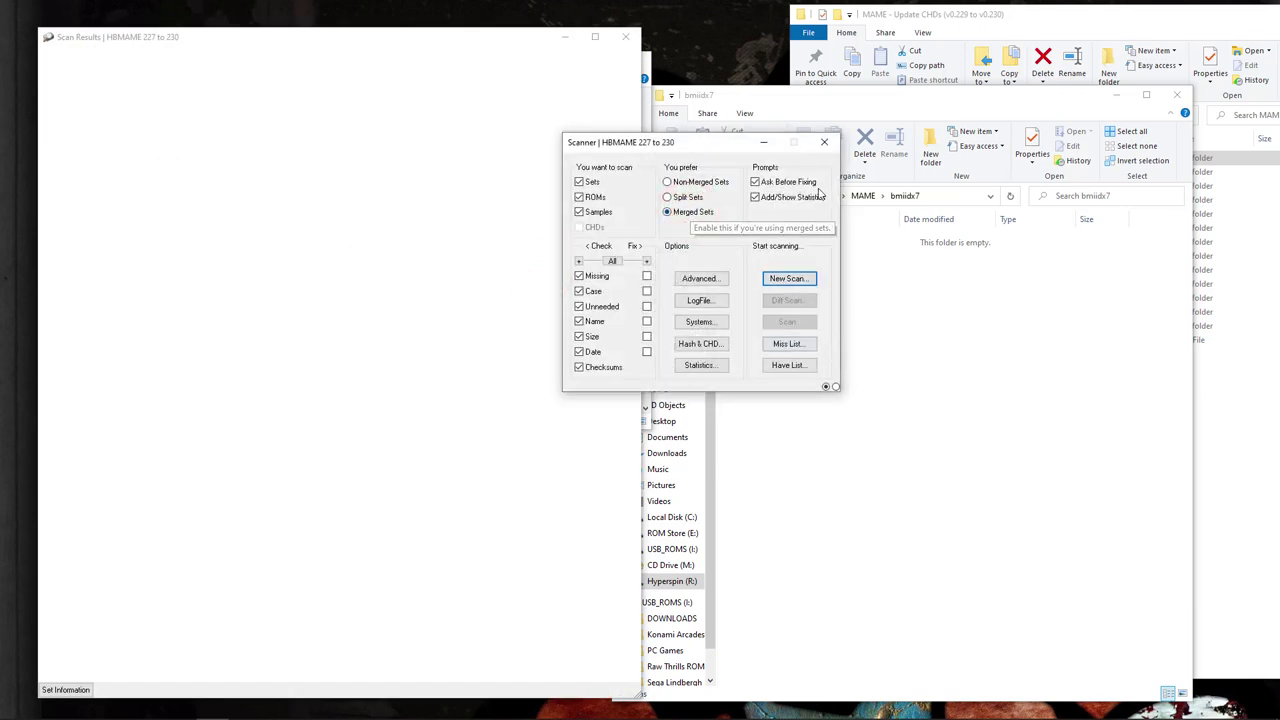
left_click(824, 142)
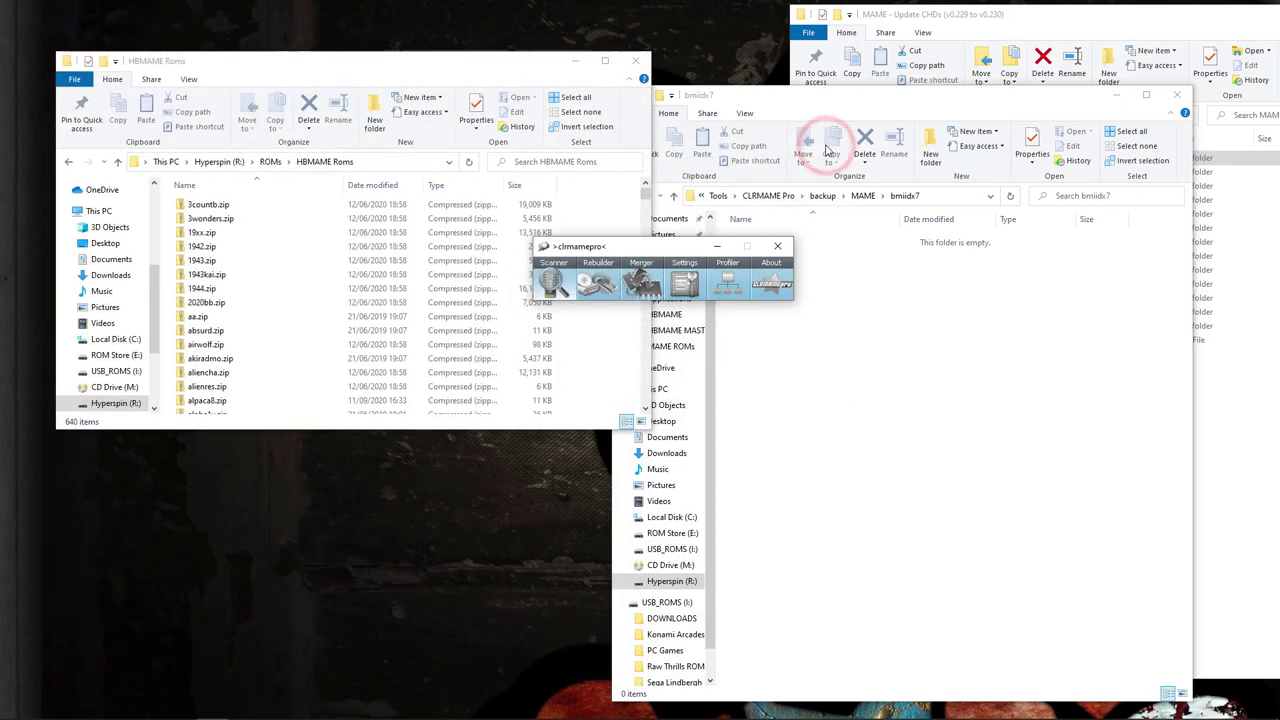
- Add R:\ROMs\HBMAME Roms as a ROM path in the profile settings and close them
left_click(600, 285)
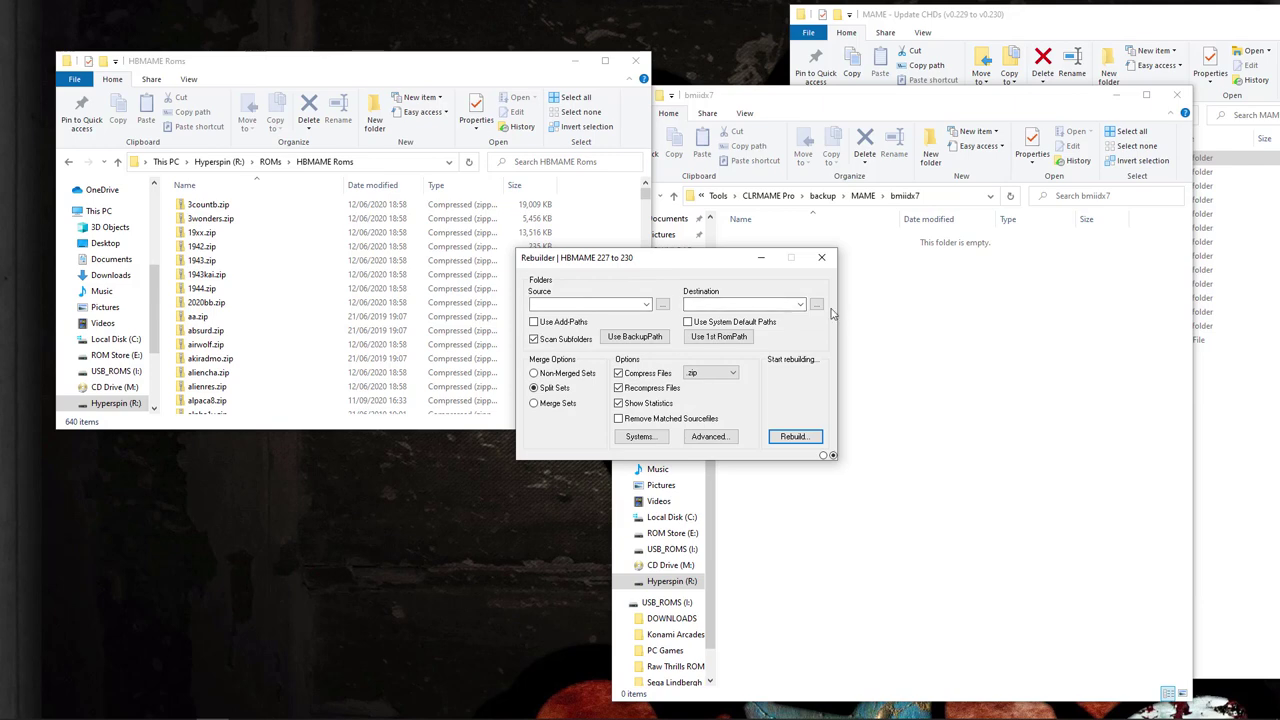
left_click(822, 257)
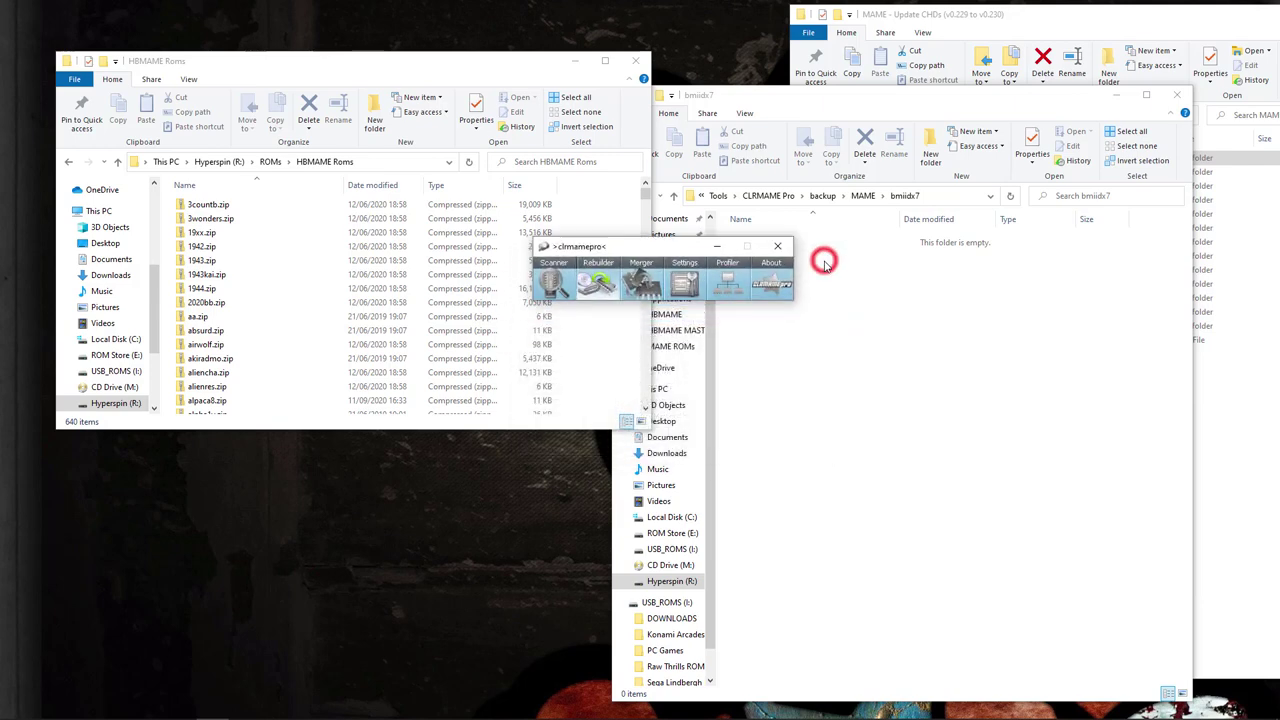
left_click(689, 274)
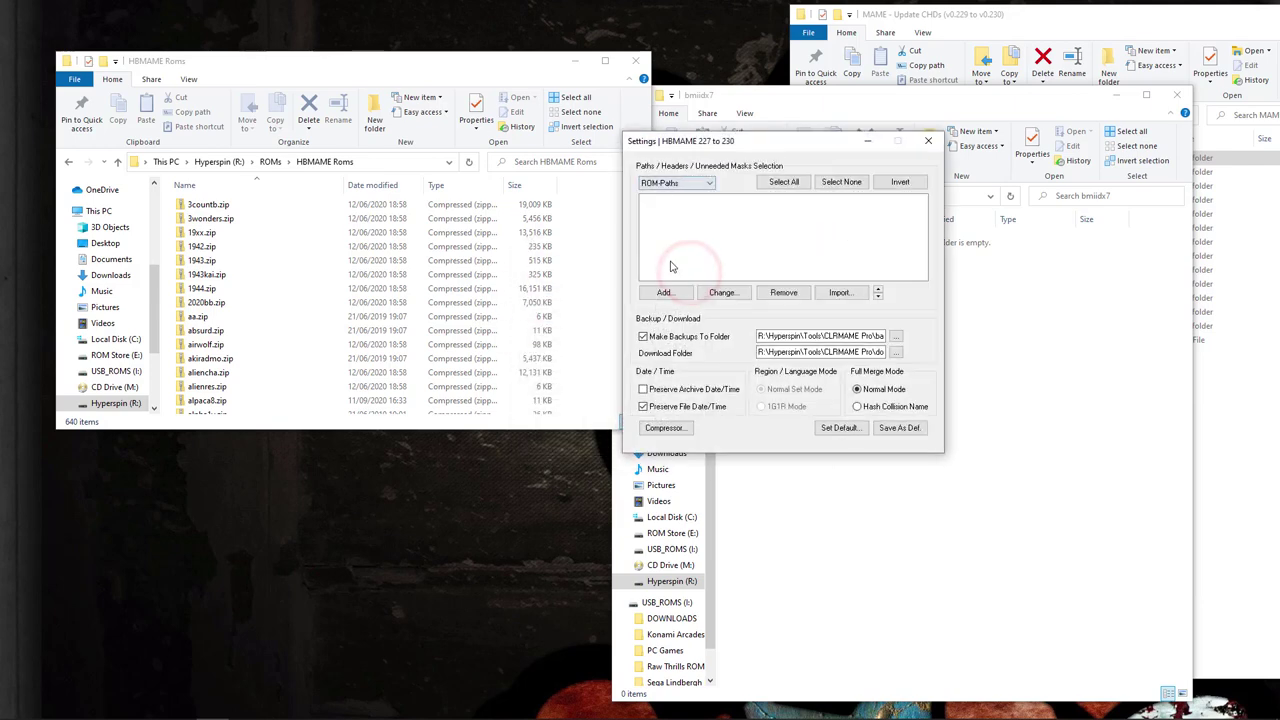
left_click(668, 290)
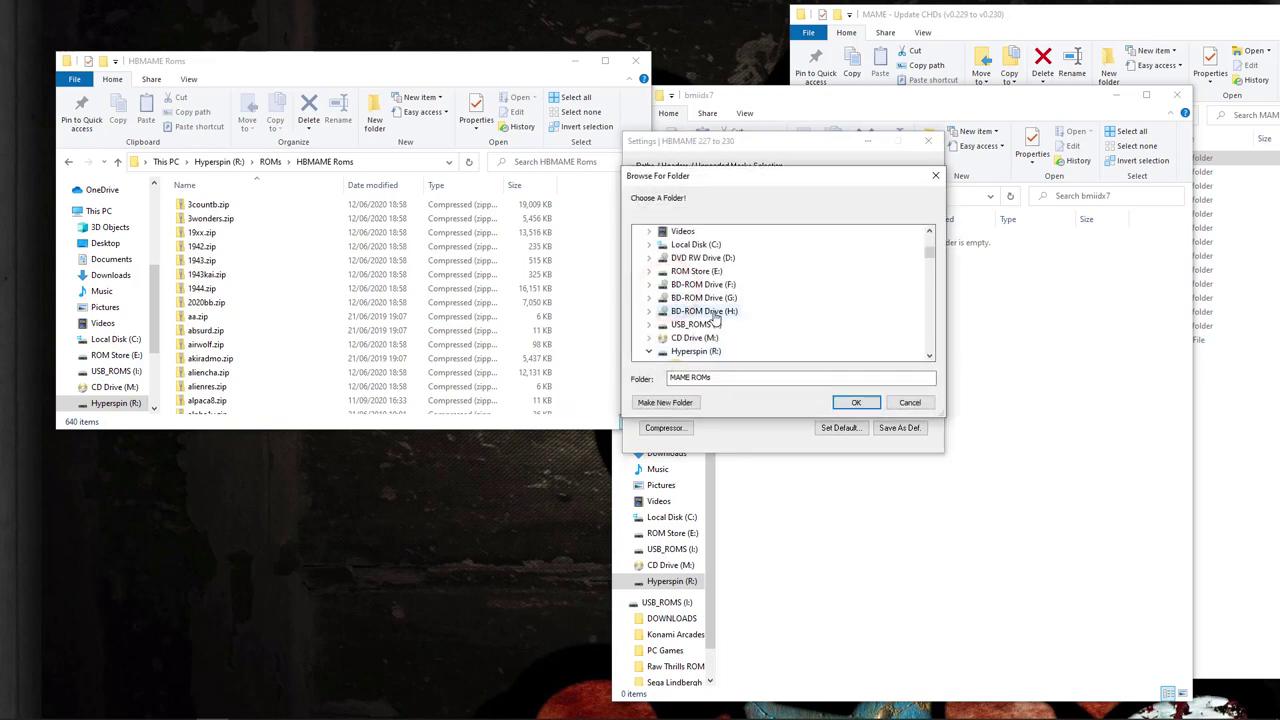
scroll(806, 320, "down", 6)
scroll(806, 320, "down", 5)
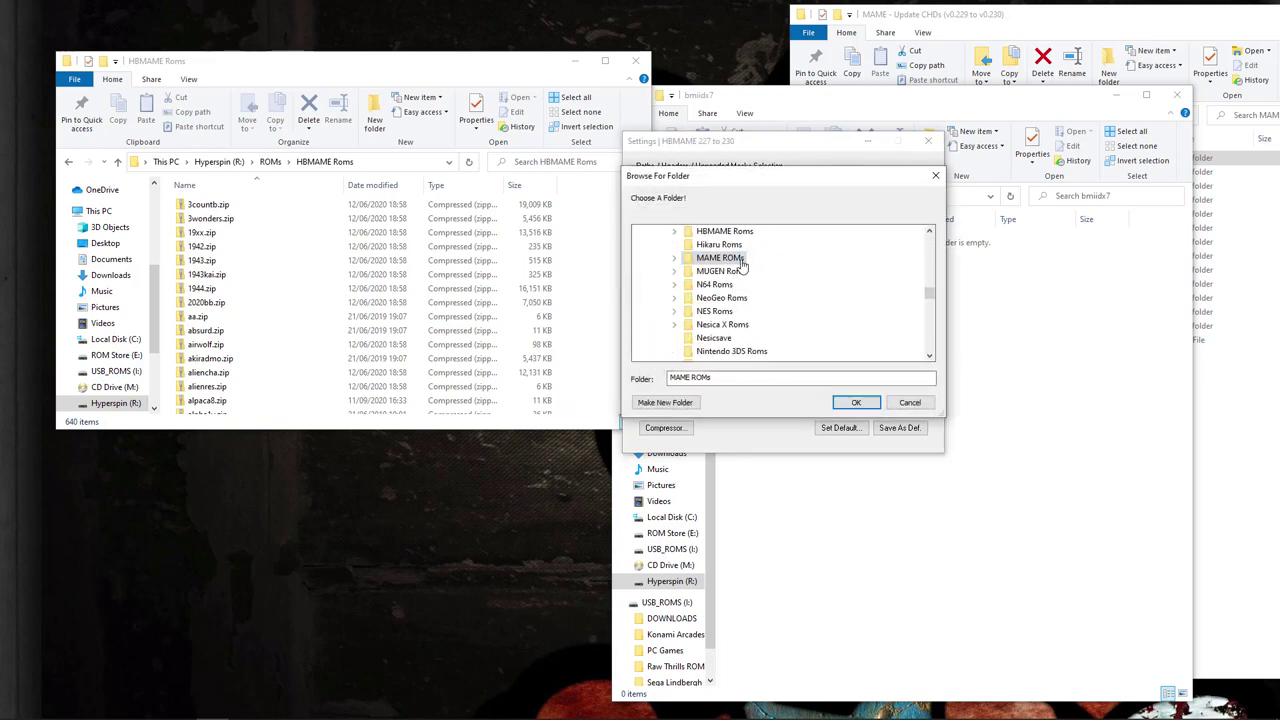
left_click(713, 236)
left_click(856, 402)
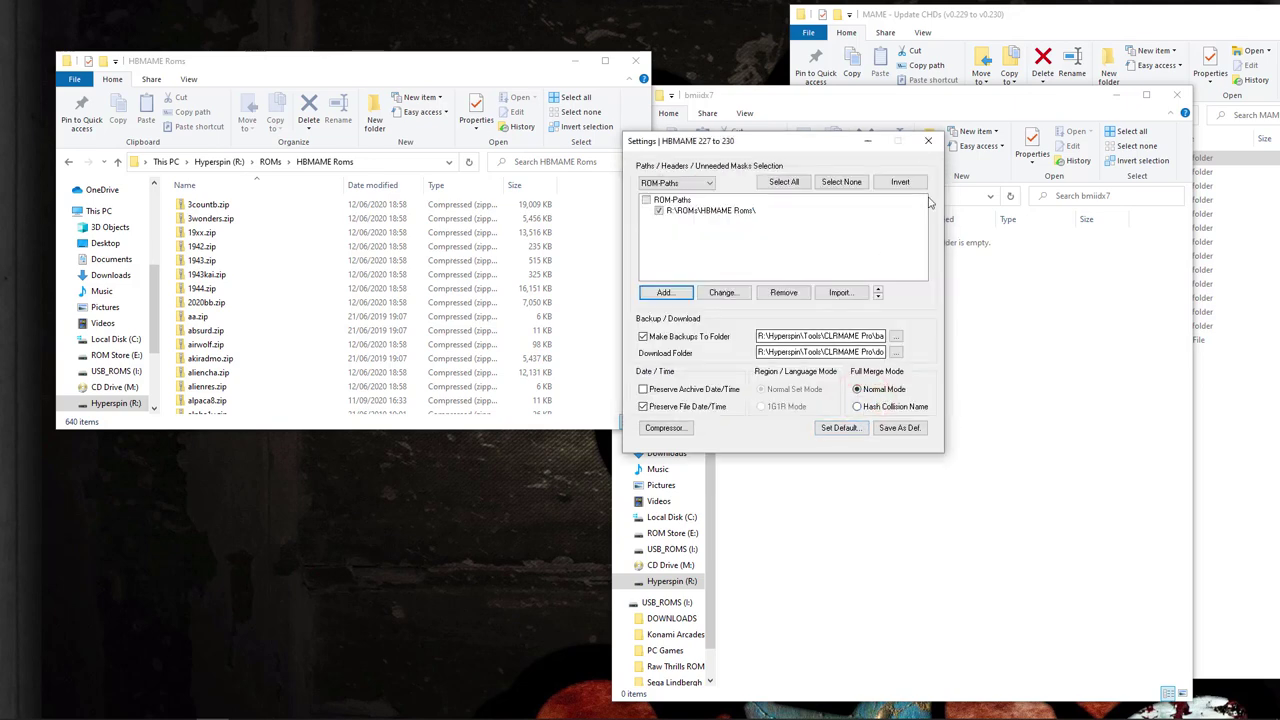
left_click(926, 141)
- Set the Rebuilder's source to the HBMAME - Update ROMs (v0.227 to v0.228) folder in MAME Torrents
left_click(599, 275)
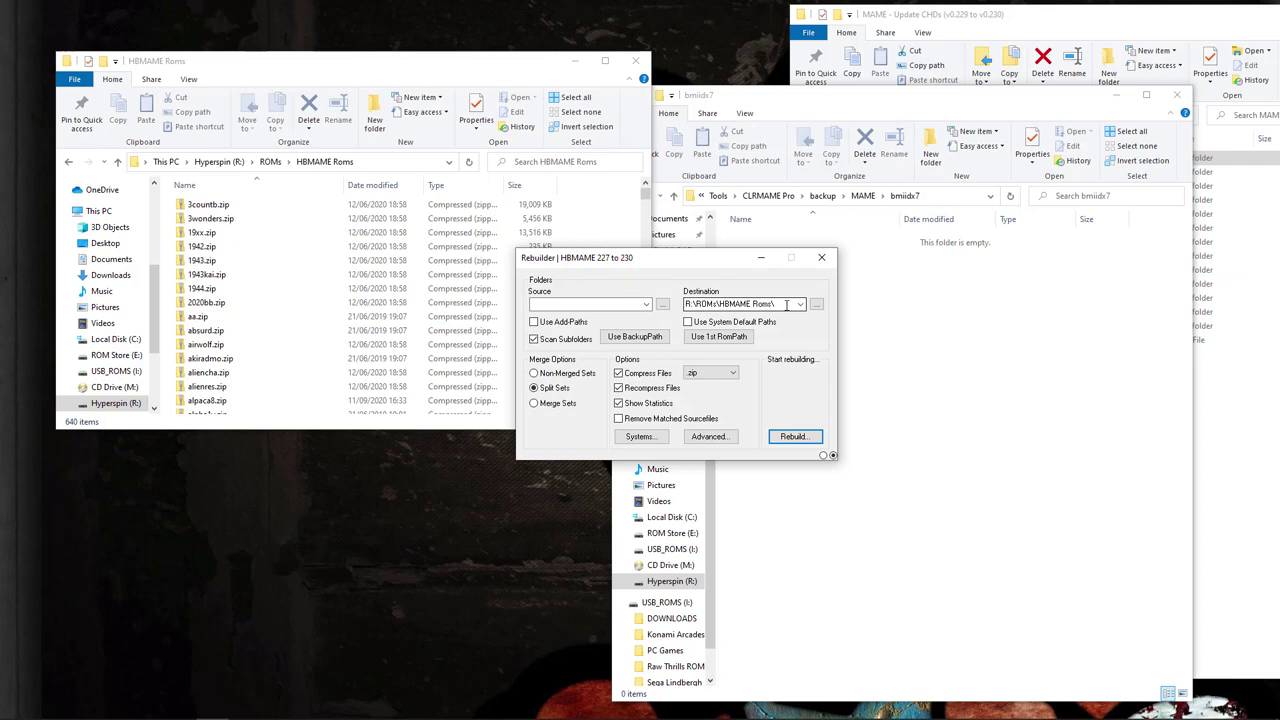
left_click(662, 304)
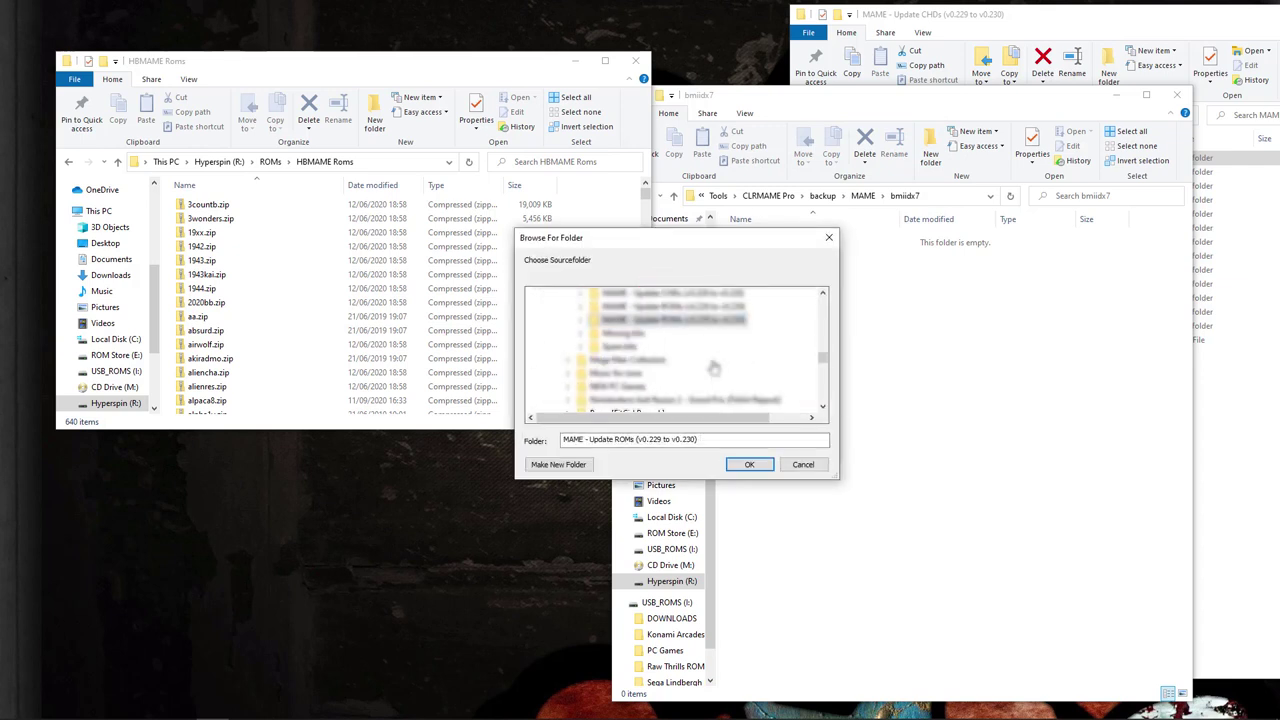
scroll(697, 366, "up", 2)
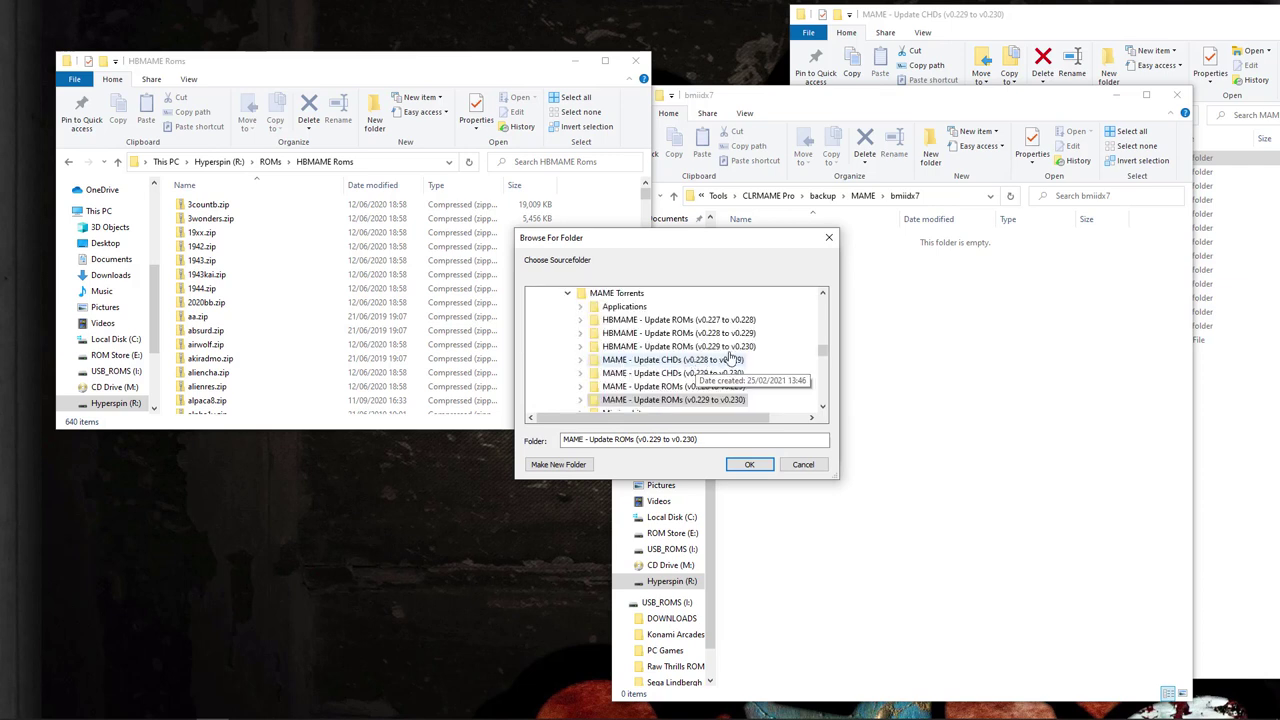
left_click(690, 320)
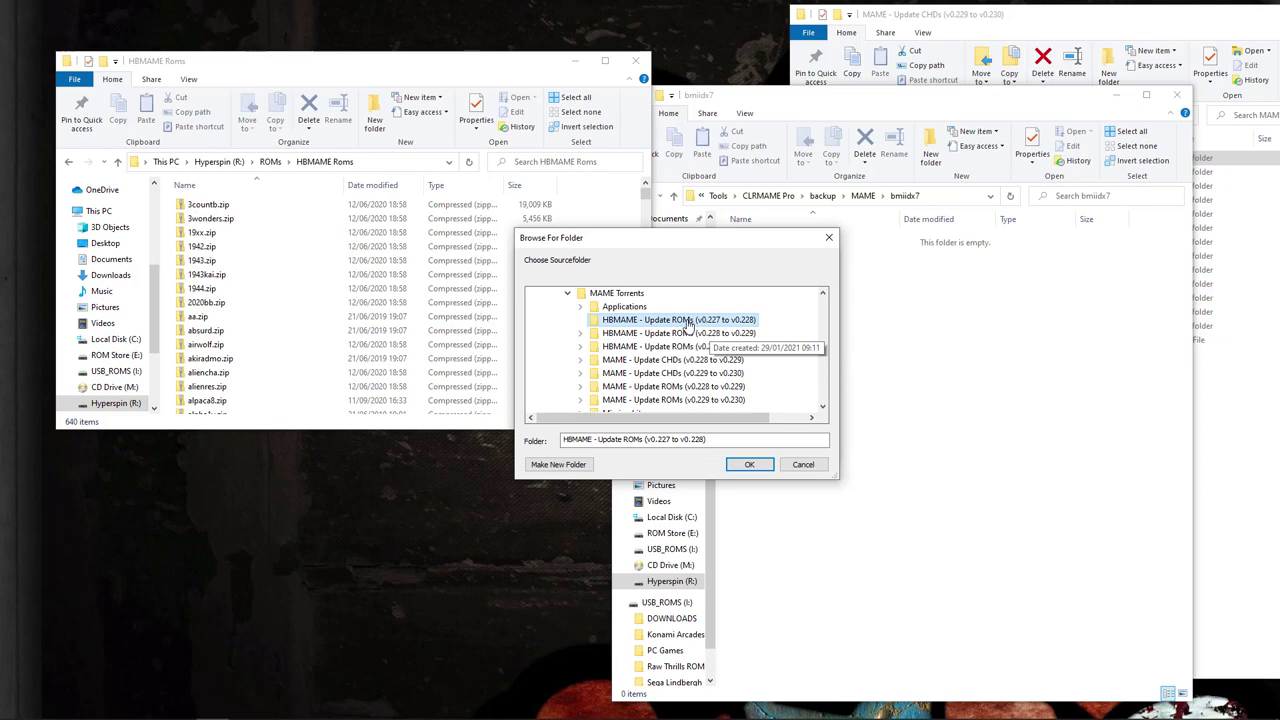
left_click(750, 464)
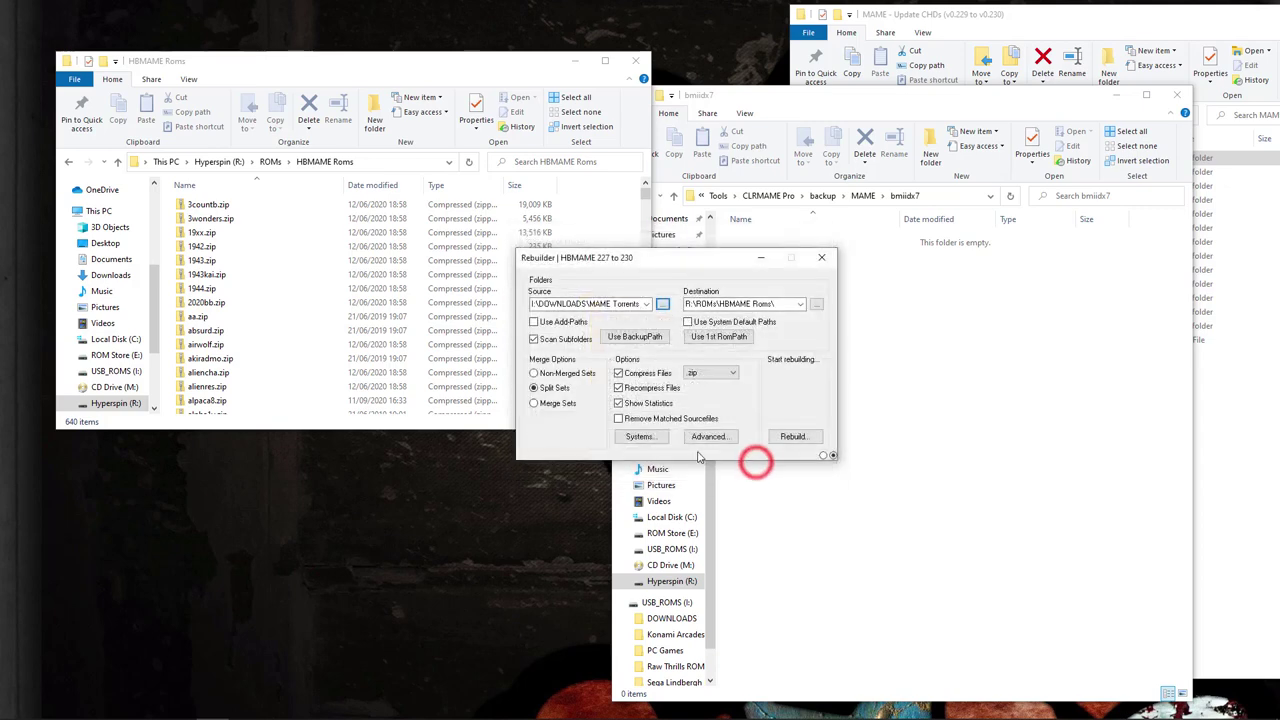
- Examine the contents of the three HBMAME update ROM folders from v0.227 to v0.230 in MAME Torrents
left_click(986, 14)
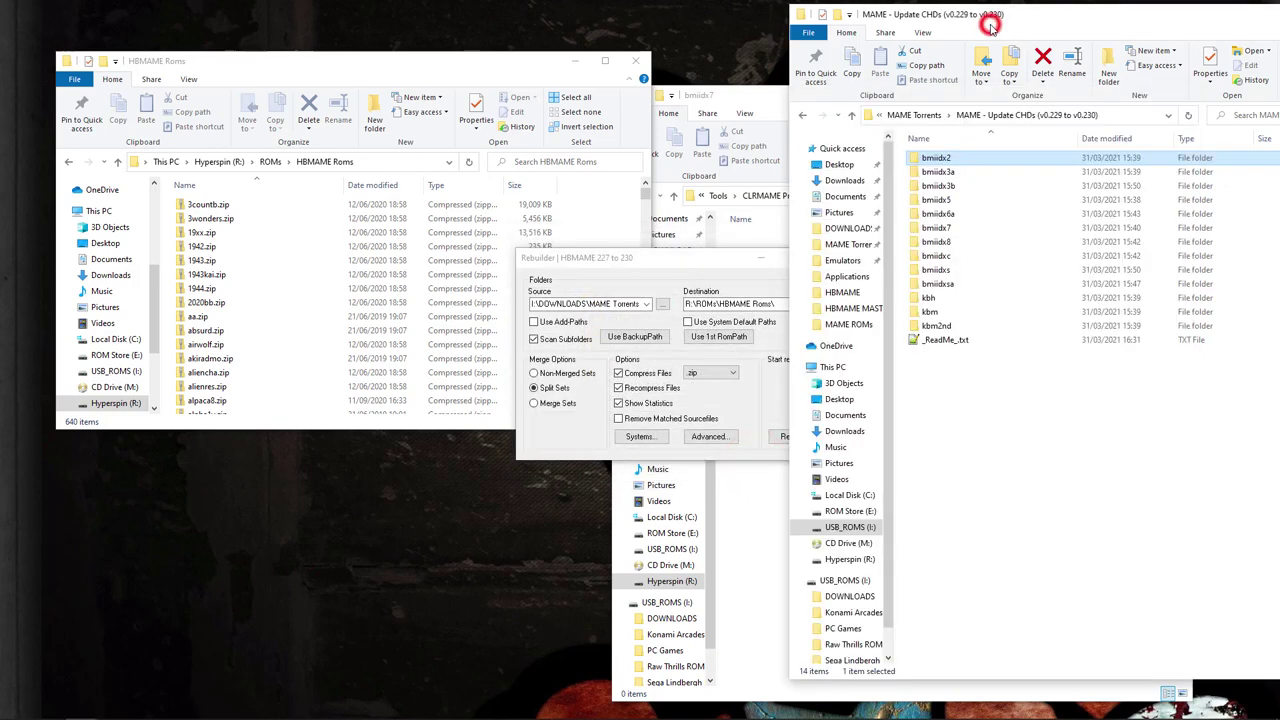
left_click(922, 114)
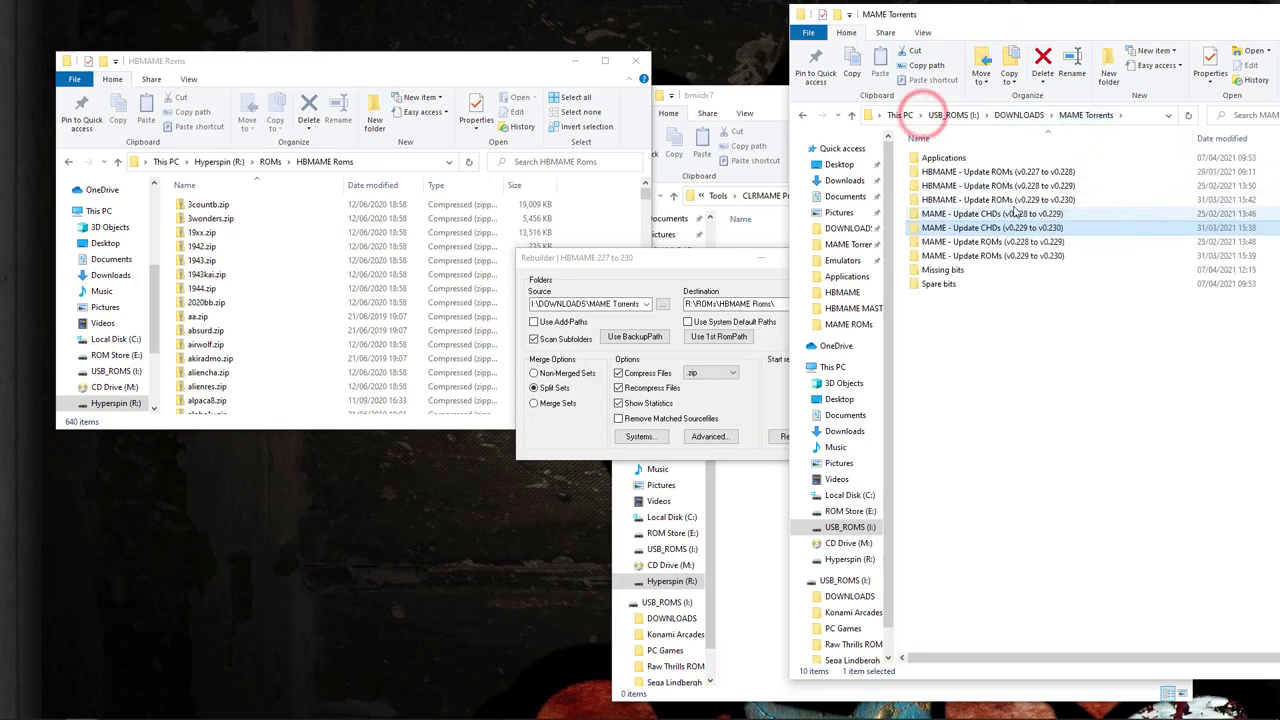
double_click(1035, 172)
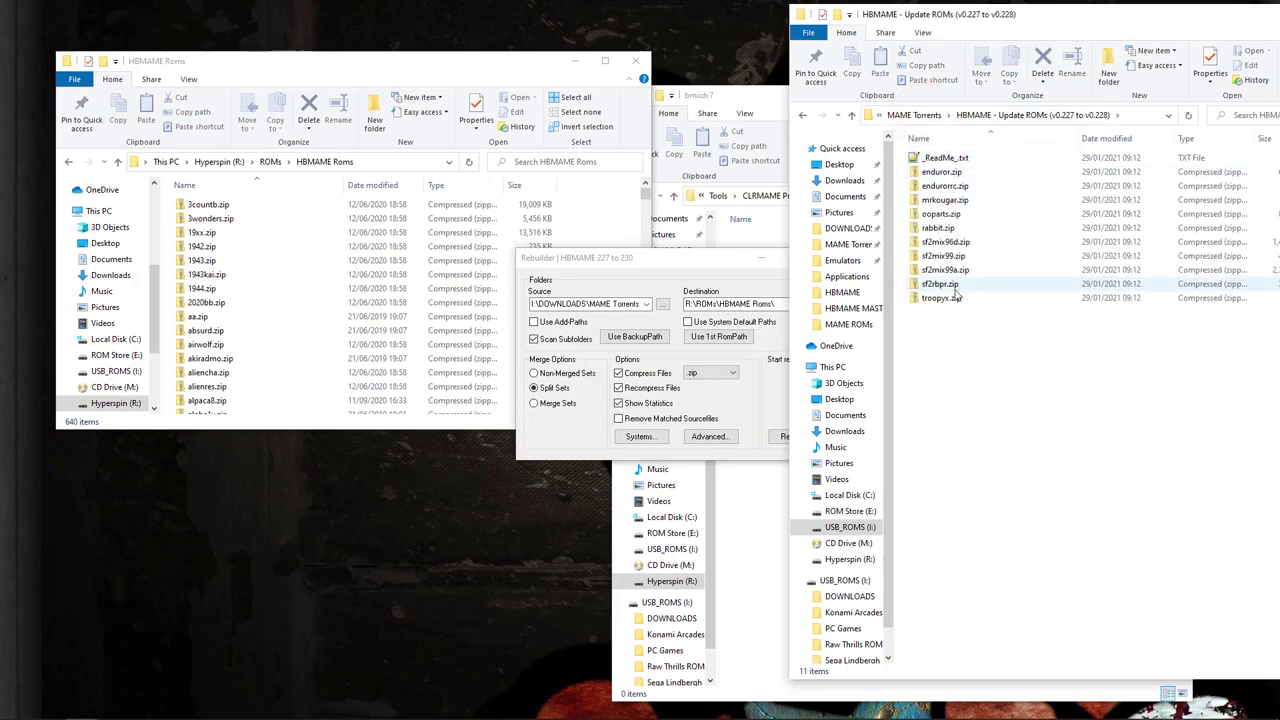
left_click(914, 115)
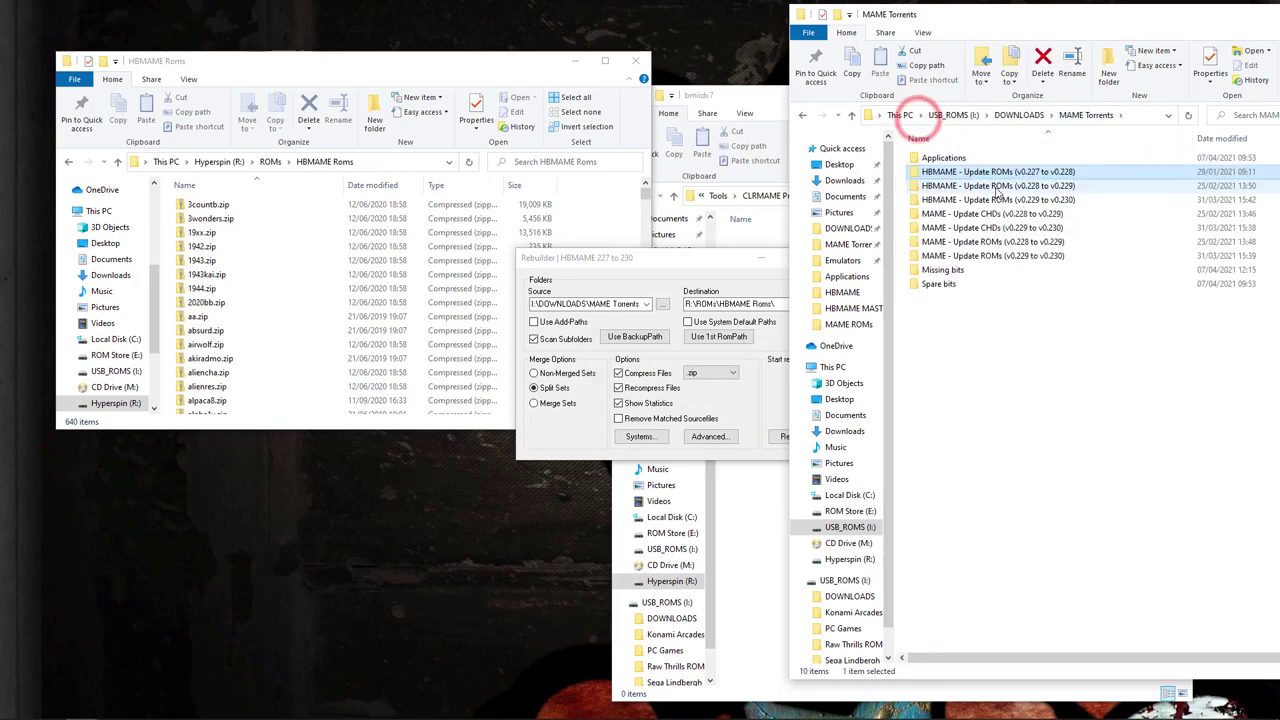
double_click(993, 186)
left_click(905, 115)
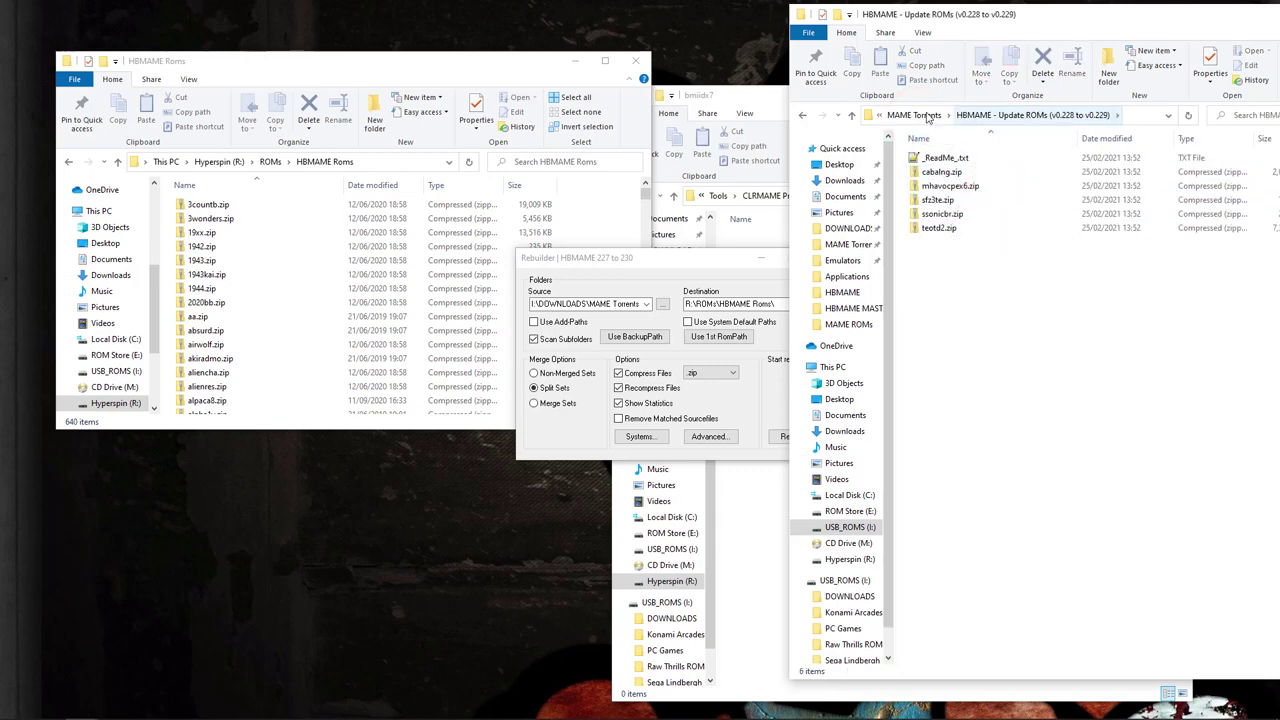
double_click(990, 201)
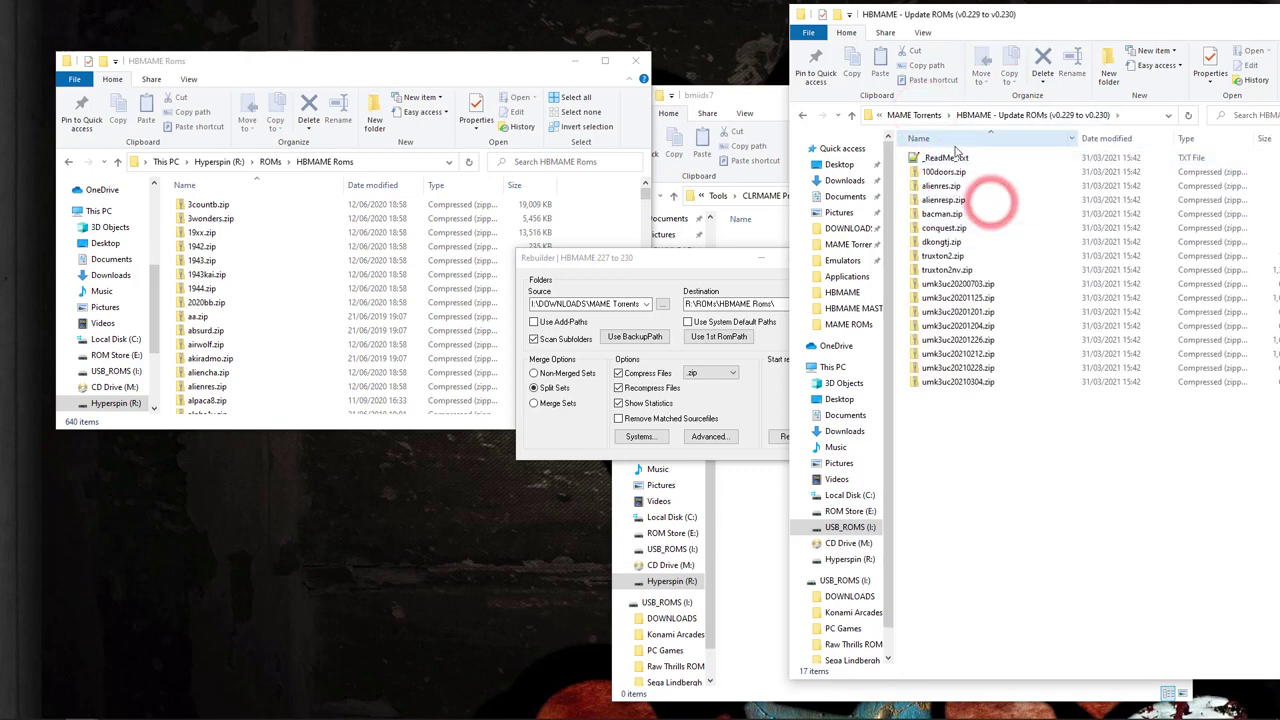
left_click(930, 116)
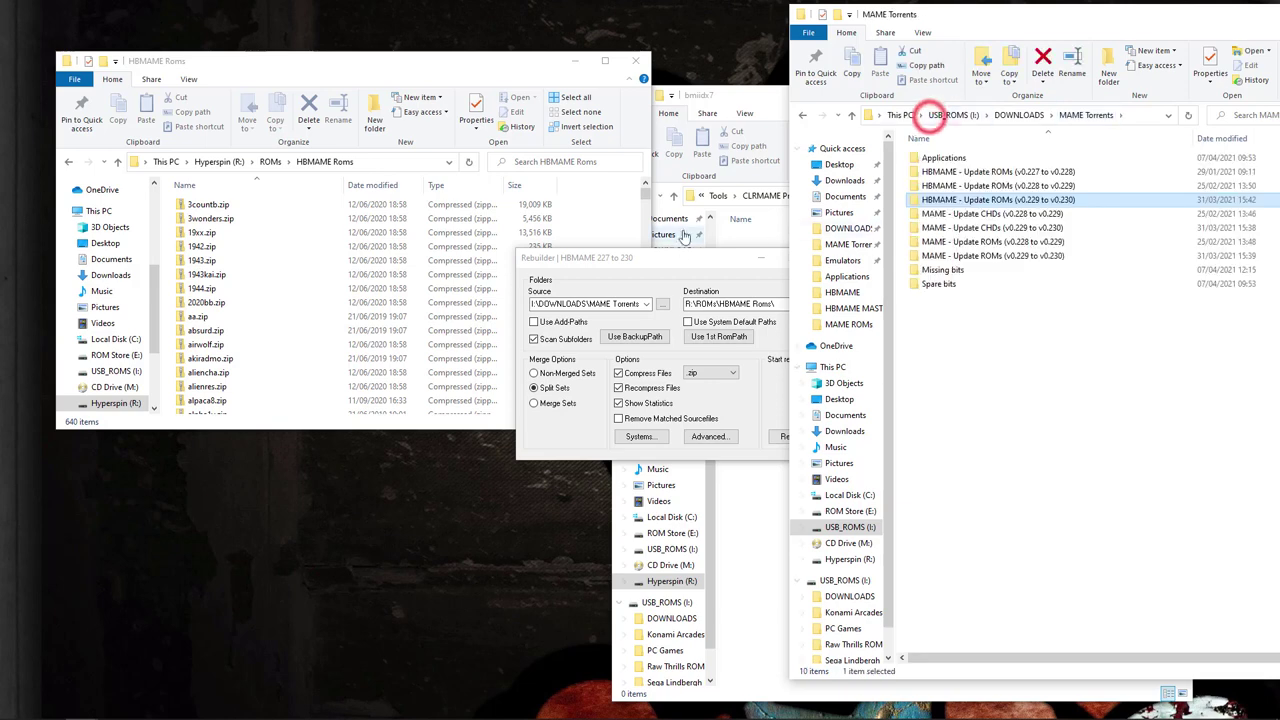
- Rebuild the v0.227 to v0.228 update into HBMAME Roms with the Merge Sets option and dismiss the statistics
left_click(640, 258)
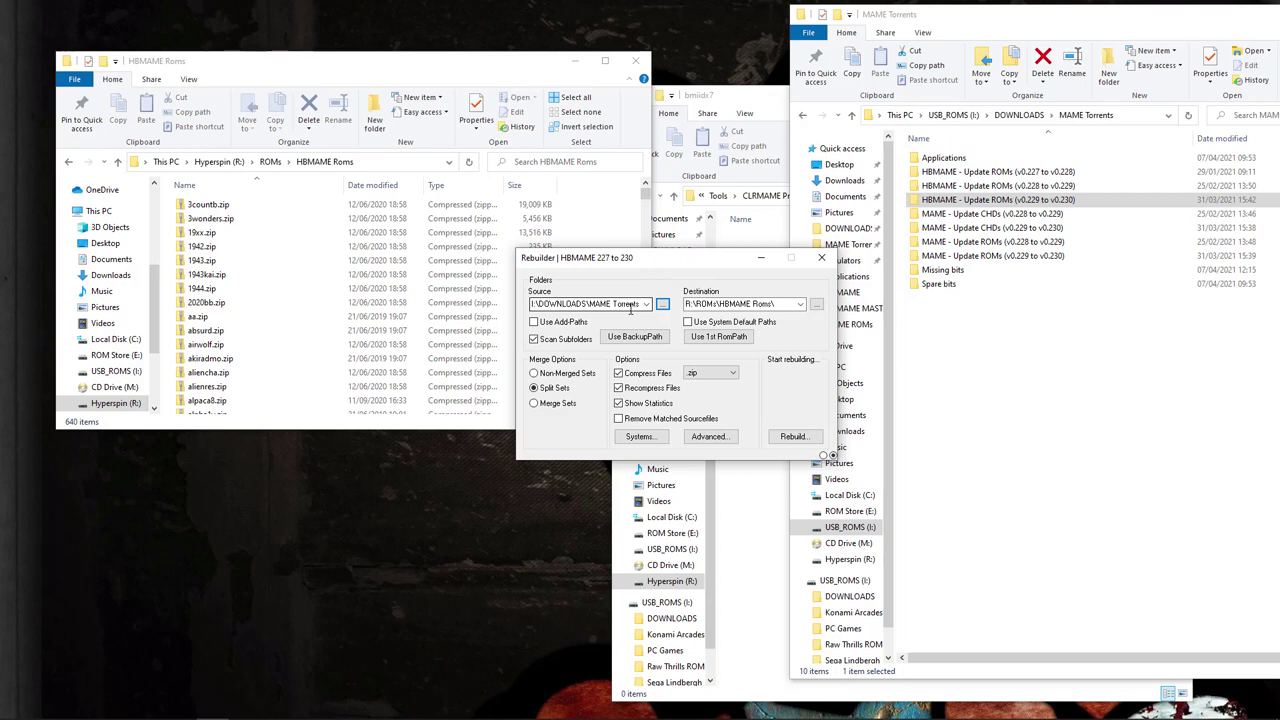
left_click(555, 404)
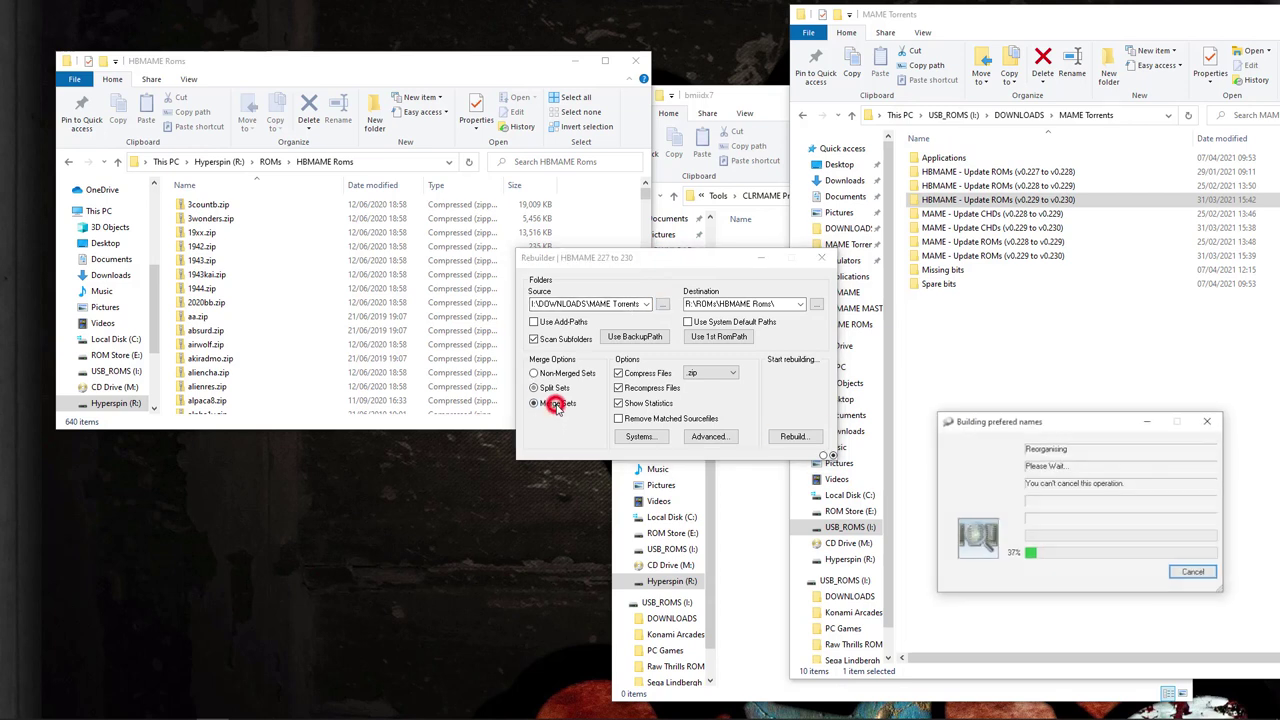
key("Return")
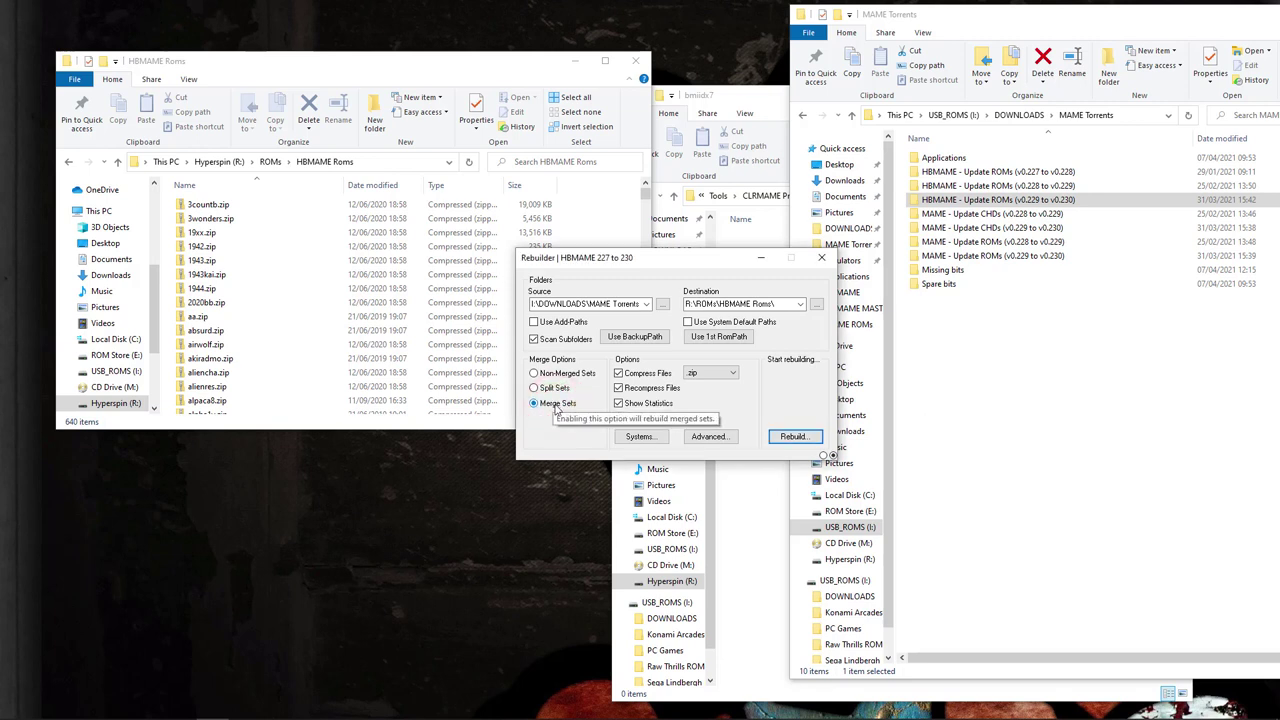
left_click(792, 437)
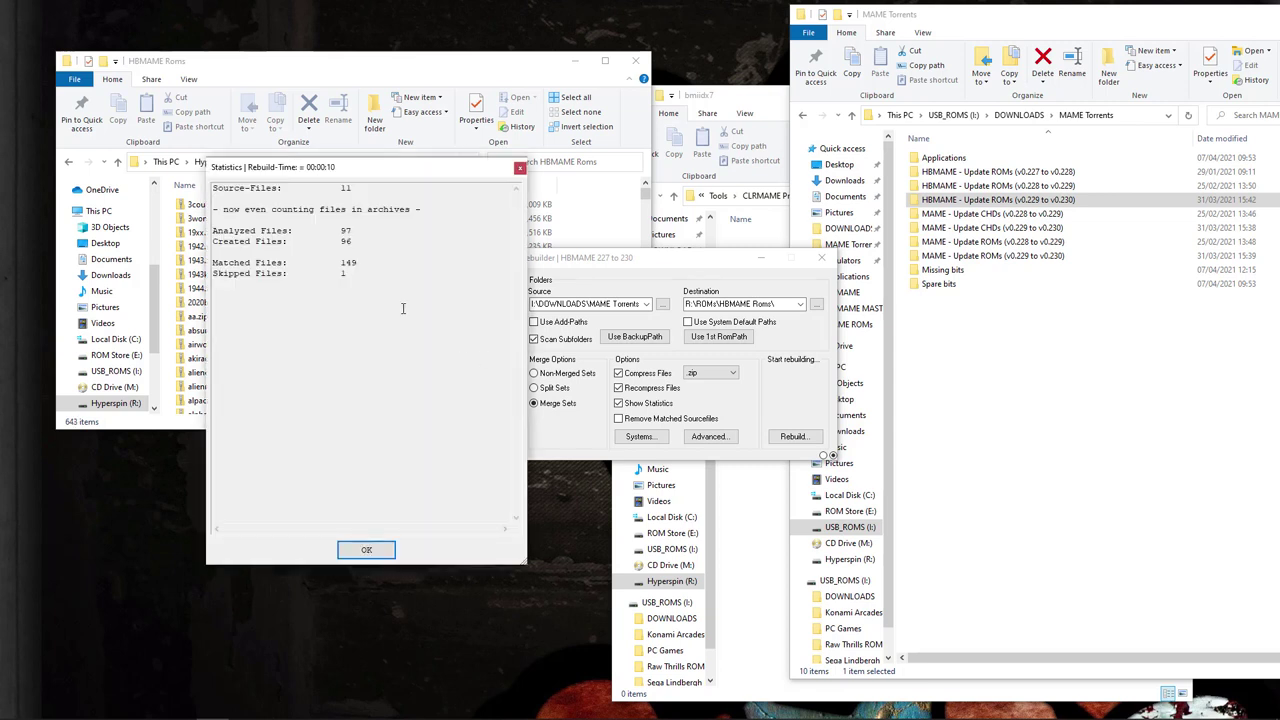
left_click(368, 550)
- Set the Rebuilder's source to the HBMAME - Update ROMs (v0.228 to v0.229) folder and rebuild it into HBMAME Roms as merged sets
left_click(663, 305)
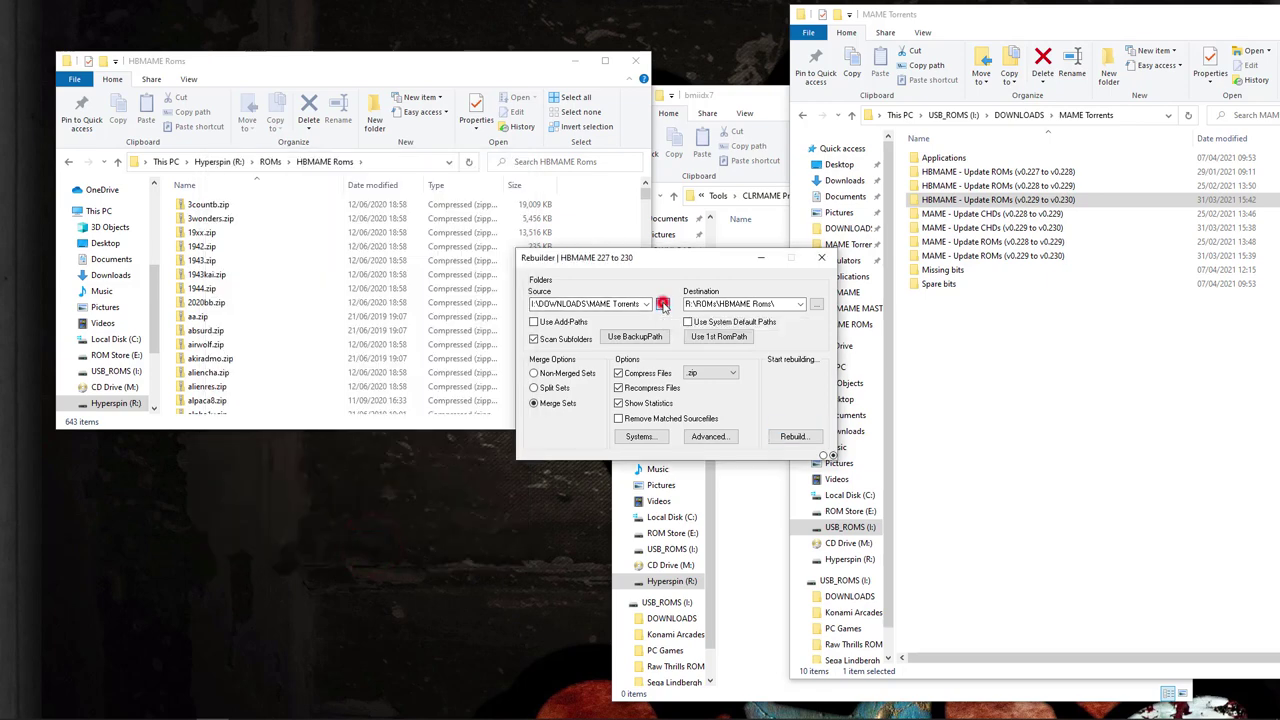
left_click(826, 243)
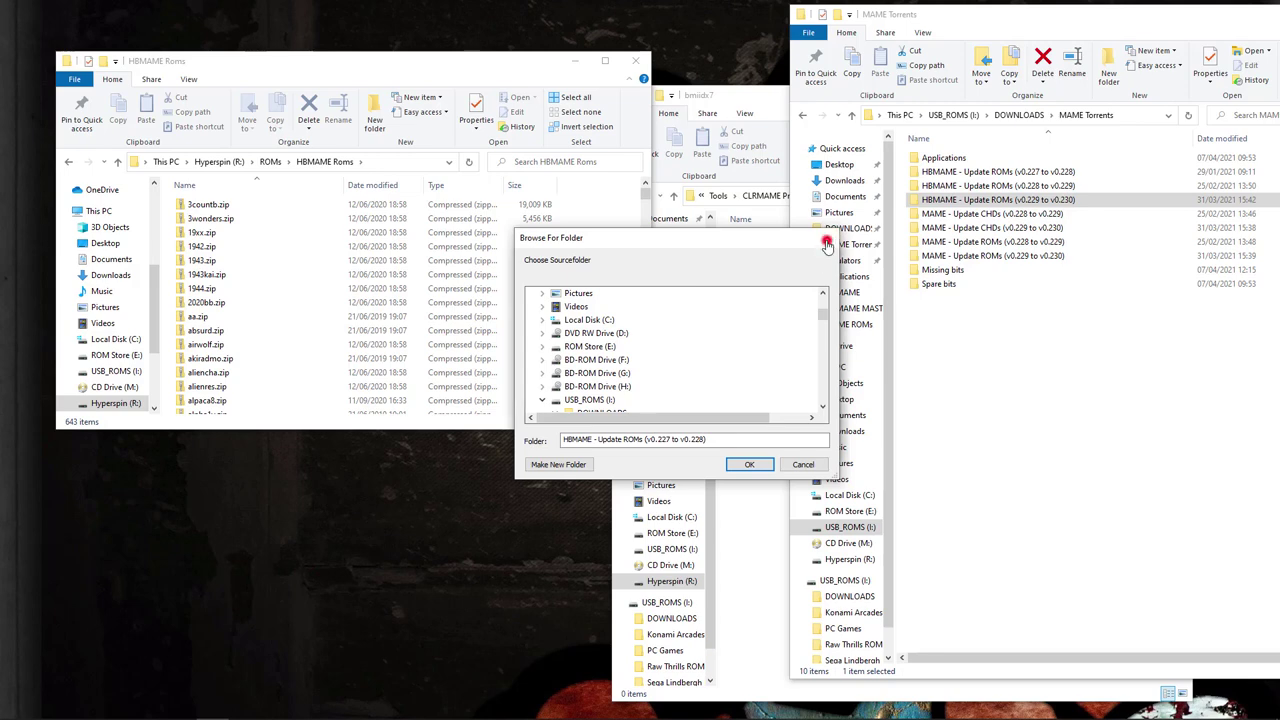
double_click(970, 186)
left_click(1137, 113)
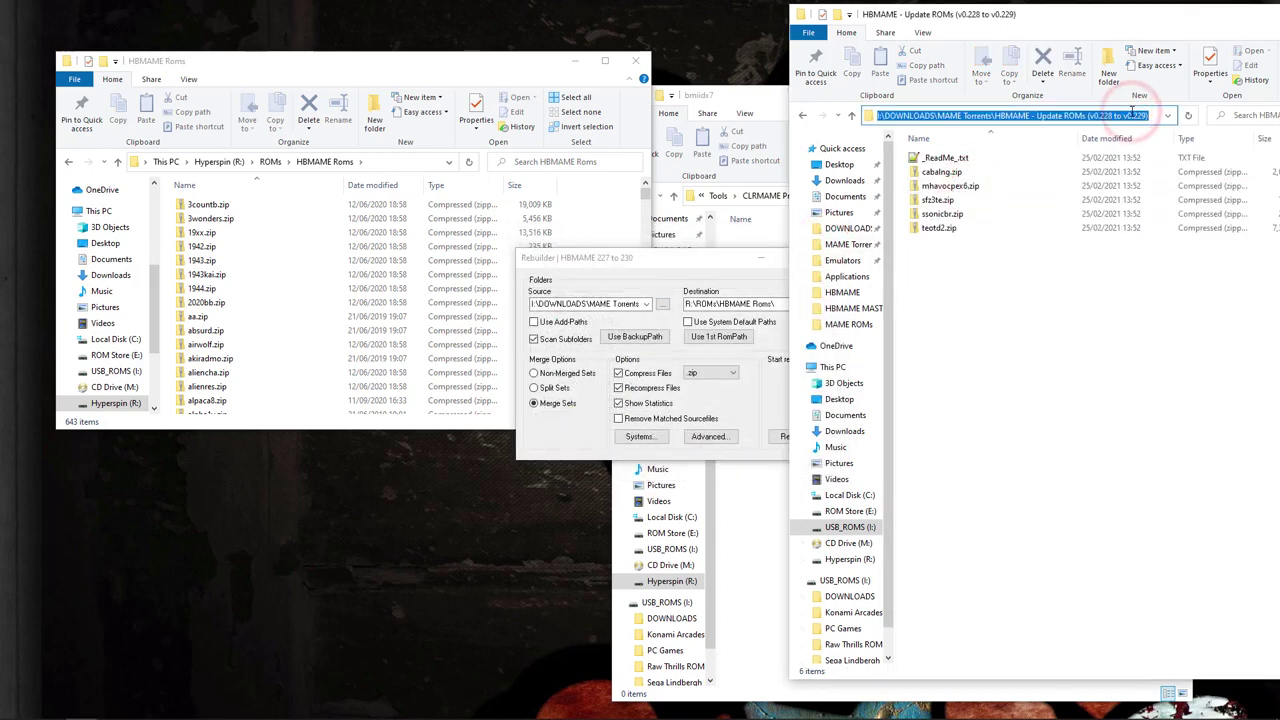
key("ctrl+c")
left_click(598, 303)
key("ctrl+v")
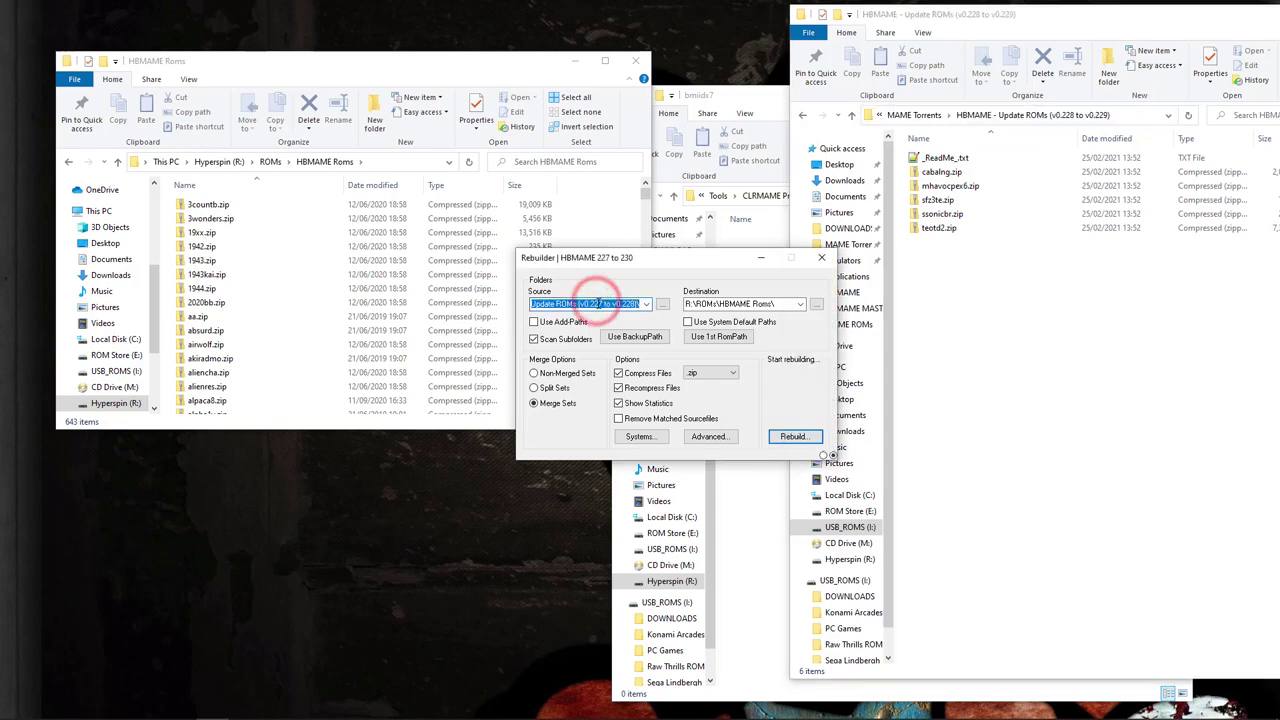
left_click(600, 303)
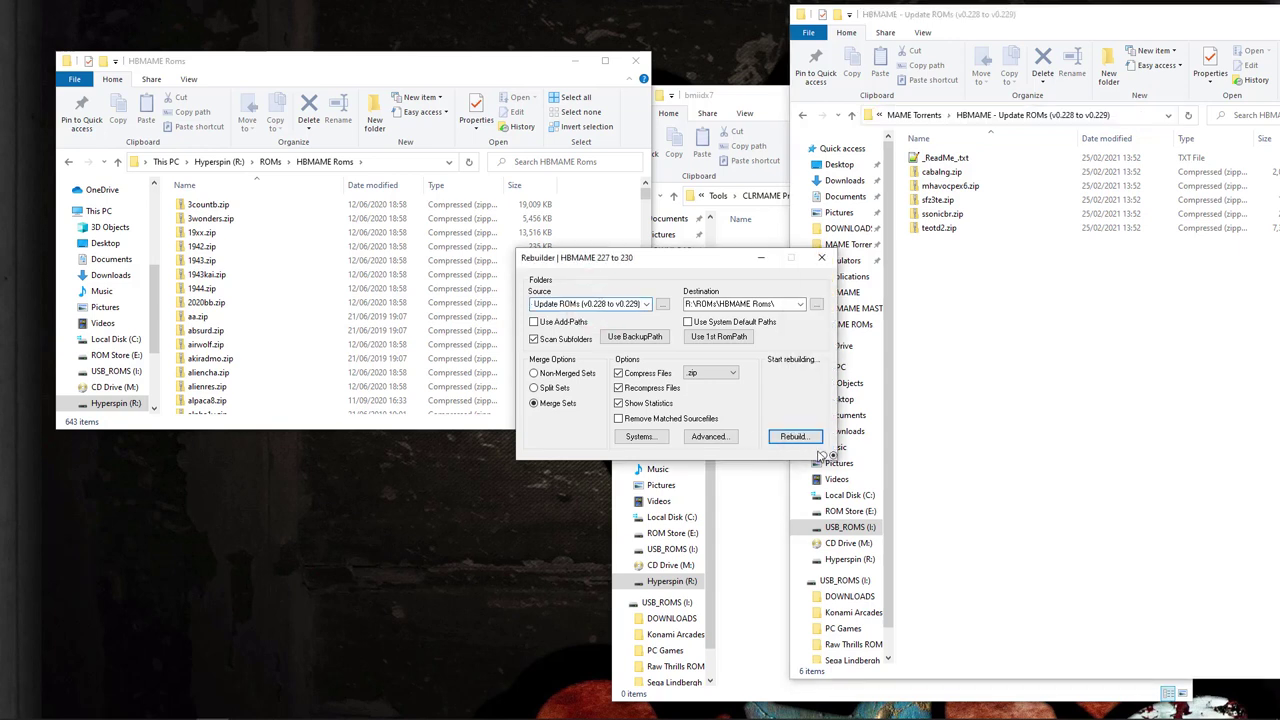
left_click(792, 437)
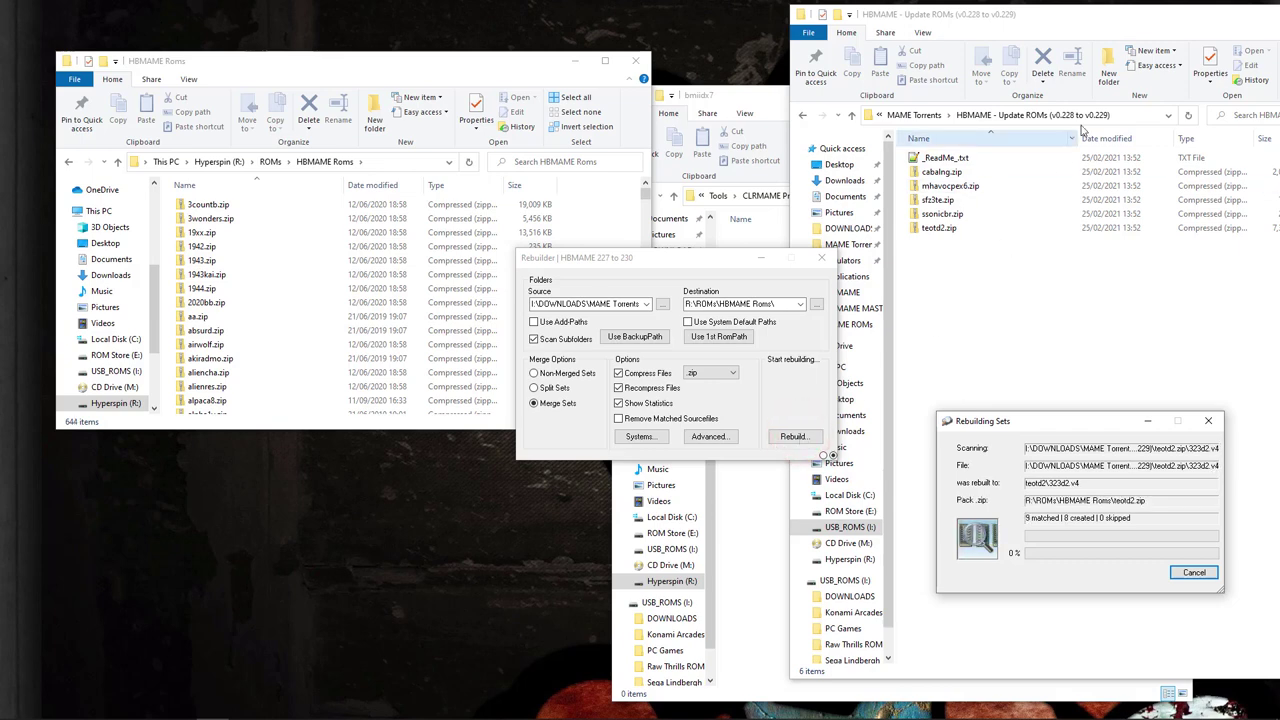
- Dismiss the rebuild statistics and set the Rebuilder's source to the HBMAME - Update ROMs (v0.229 to v0.230) folder in MAME Torrents
left_click(913, 115)
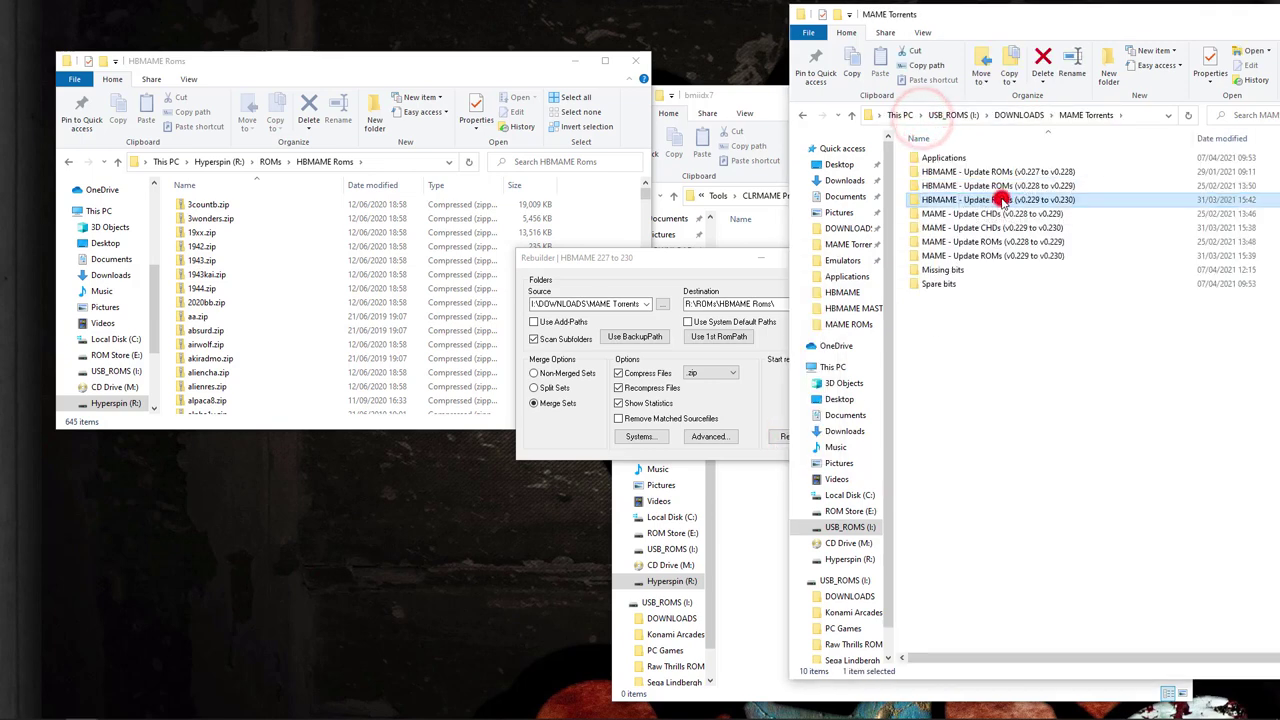
double_click(1001, 199)
left_click(1141, 115)
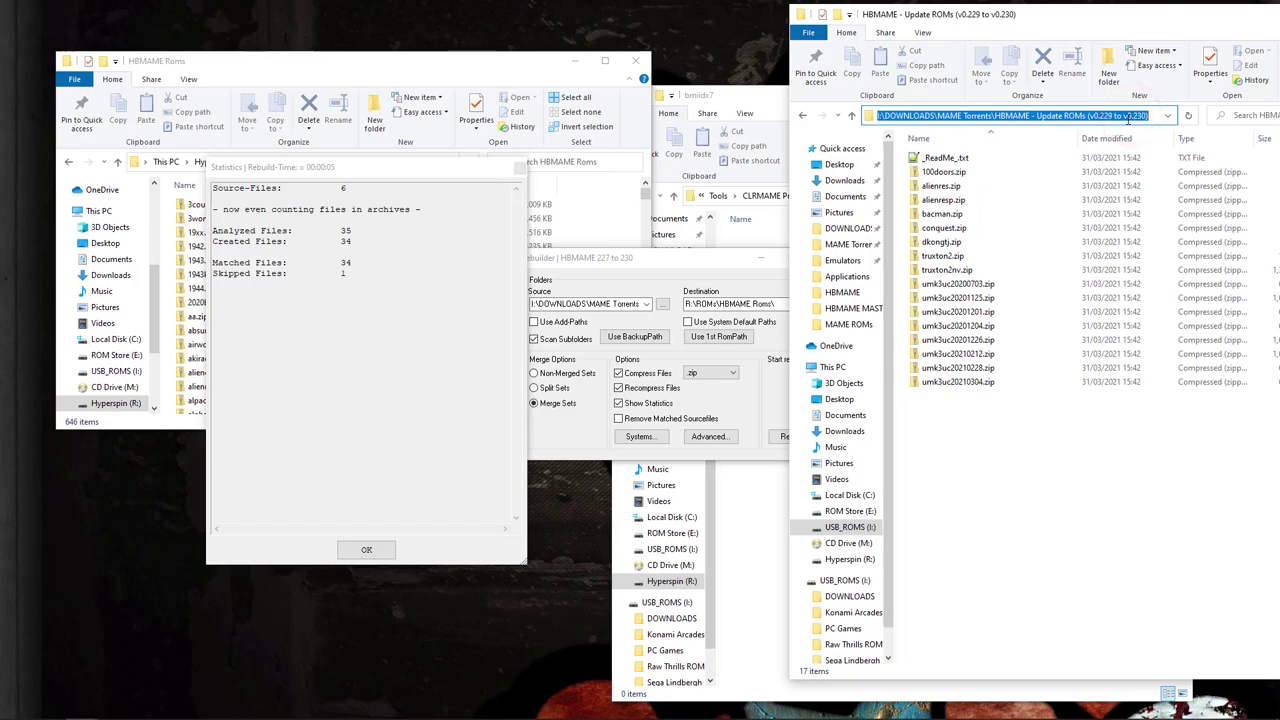
left_click(484, 172)
left_click(580, 300)
key("ctrl+v")
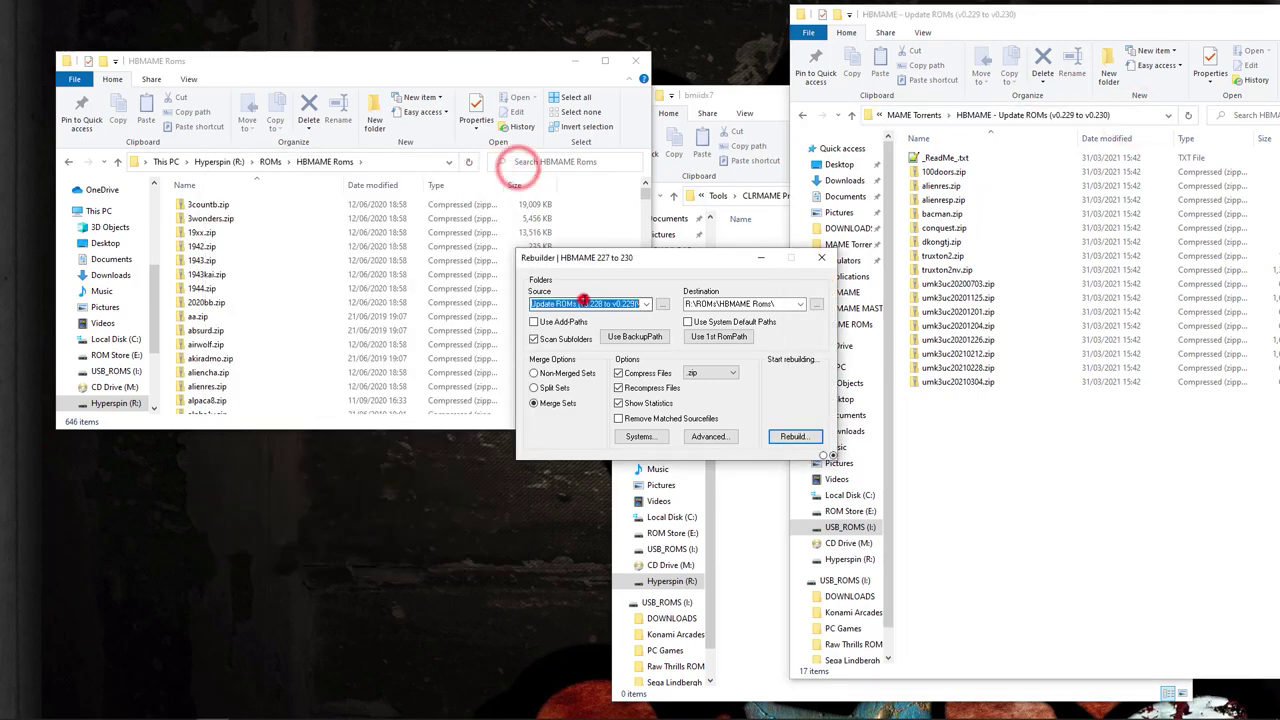
- Rebuild the v0.229 to v0.230 update into HBMAME Roms and dismiss the statistics
left_click(797, 437)
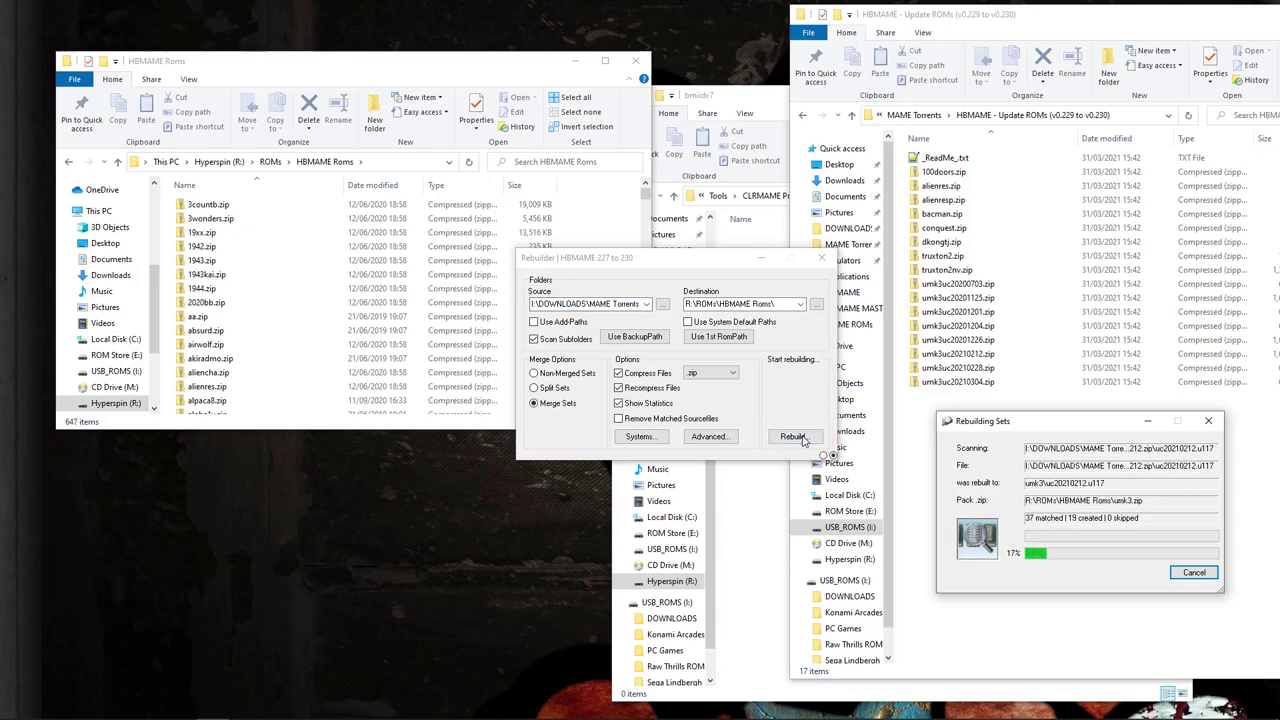
left_click(915, 115)
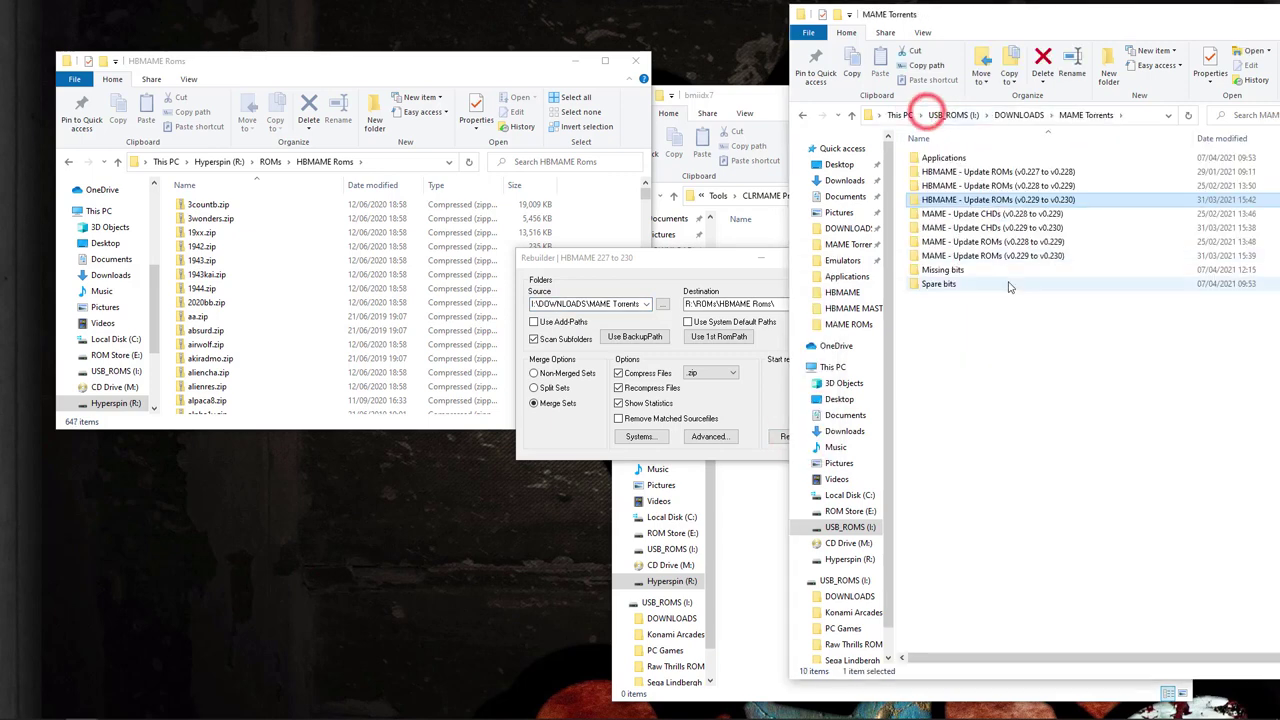
left_click(716, 252)
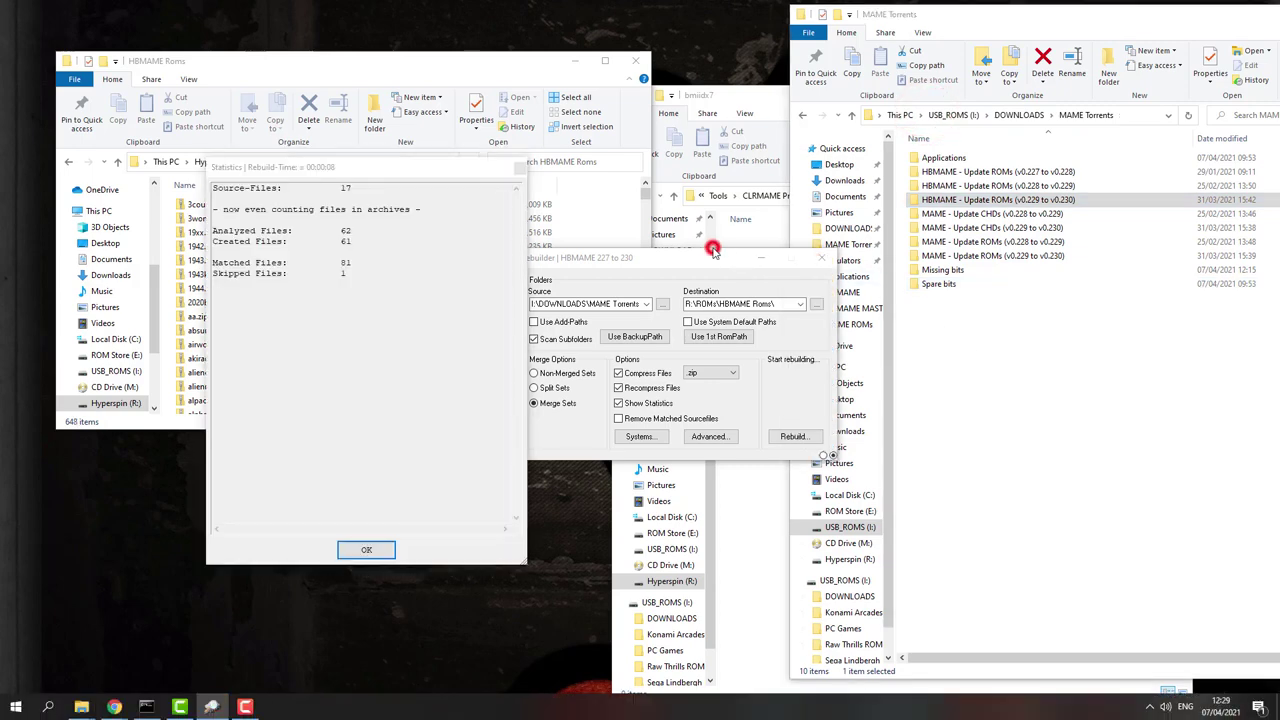
left_click(366, 549)
- Close the Rebuilder and open the Scanner for the HBMAME 227 to 230 profile
left_click(626, 260)
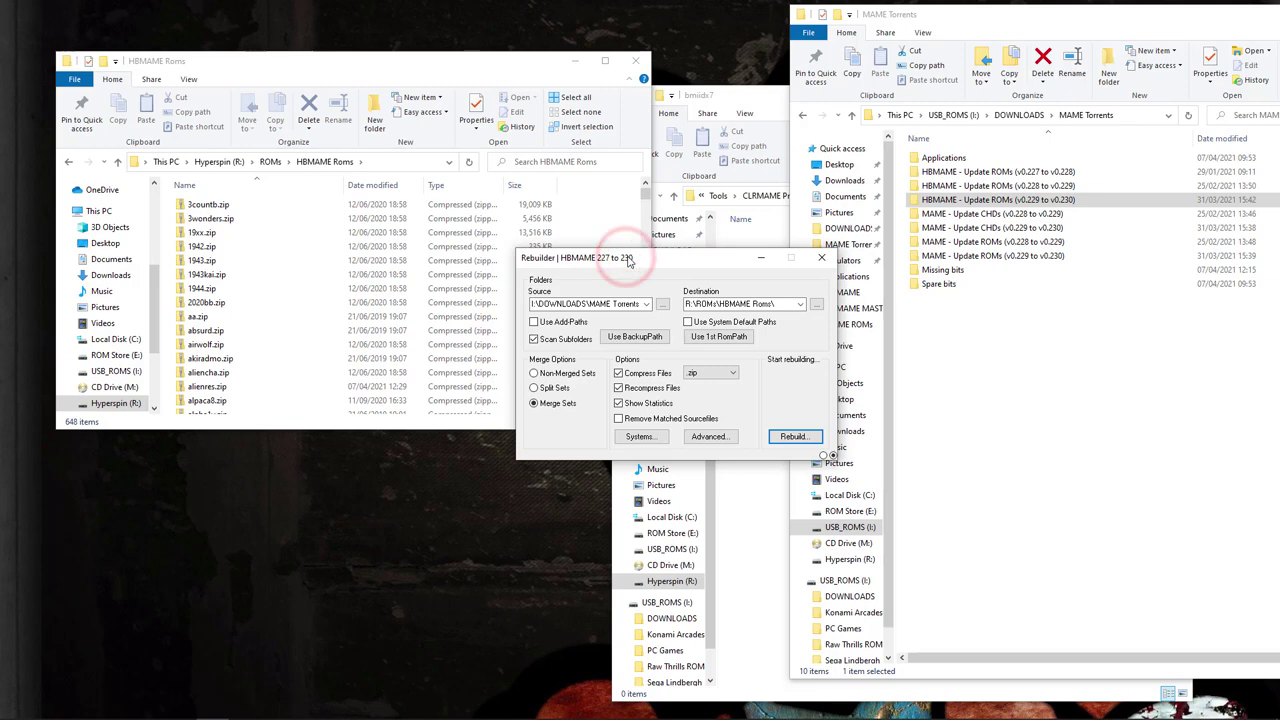
left_click(821, 258)
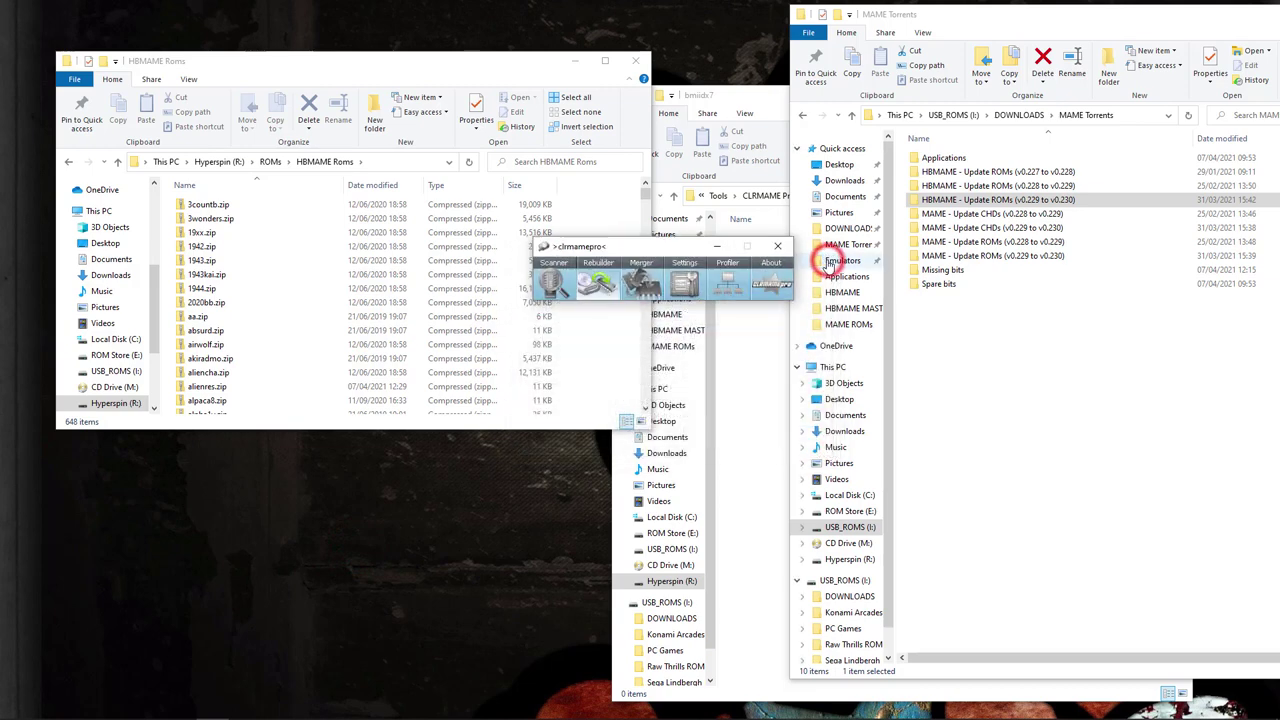
left_click(553, 280)
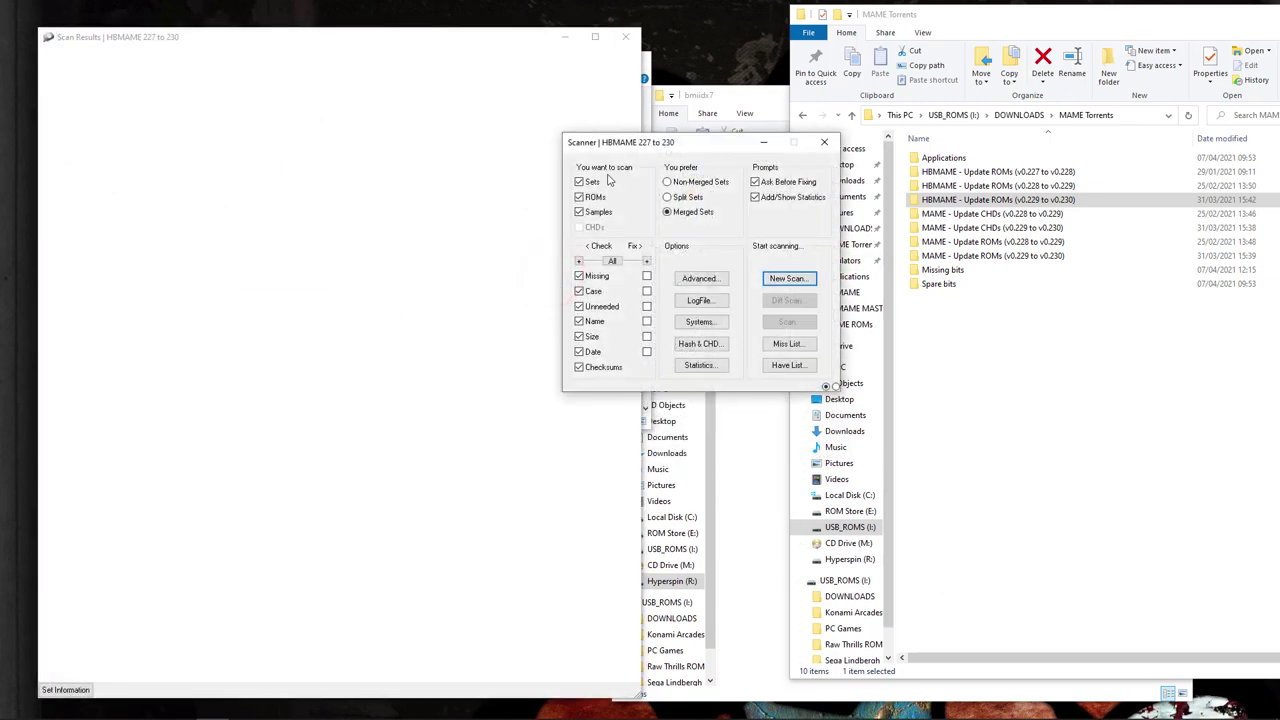
- Run a new HBMAME scan with all fix options enabled and samples excluded, accepting all proposed set renames
left_click(646, 261)
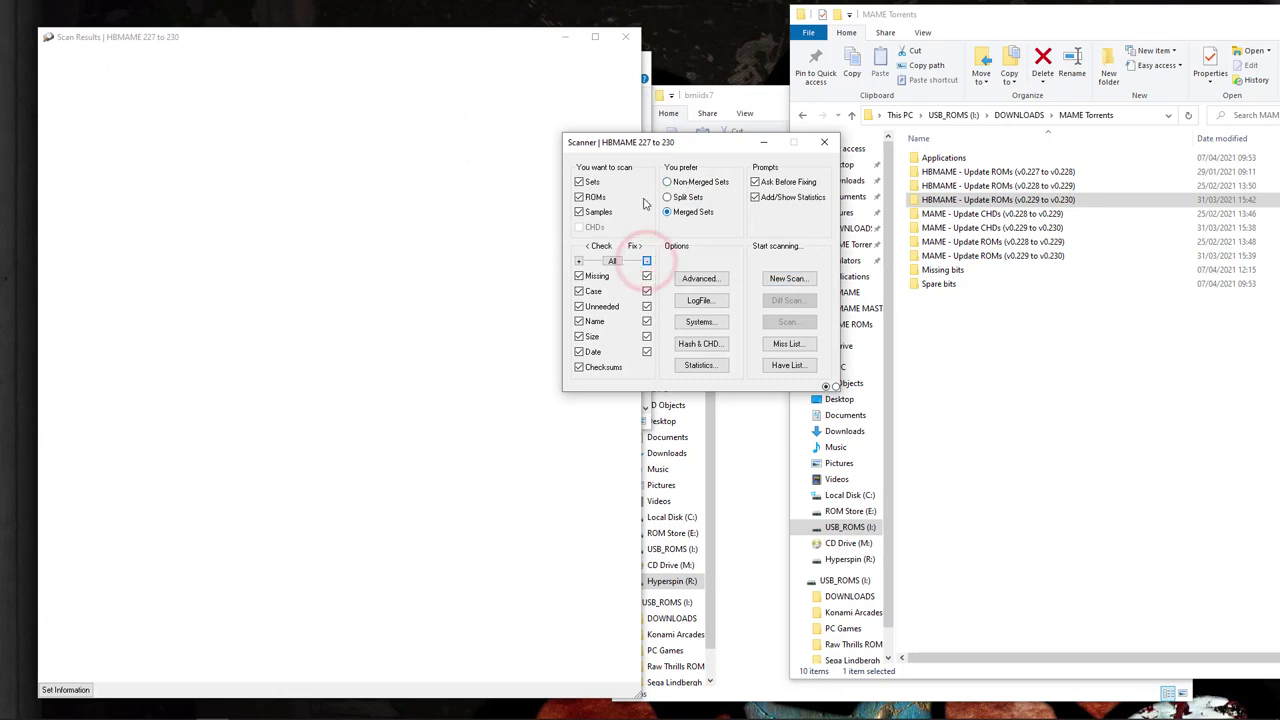
left_click(590, 212)
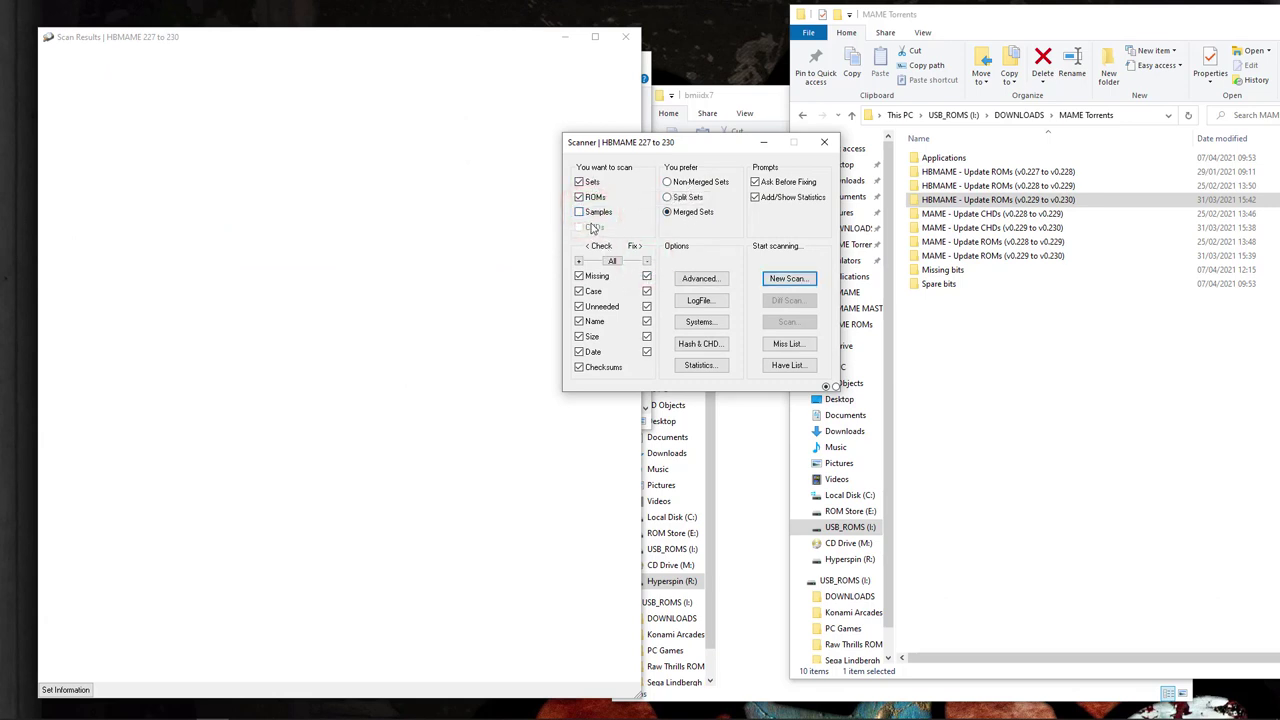
left_click(797, 283)
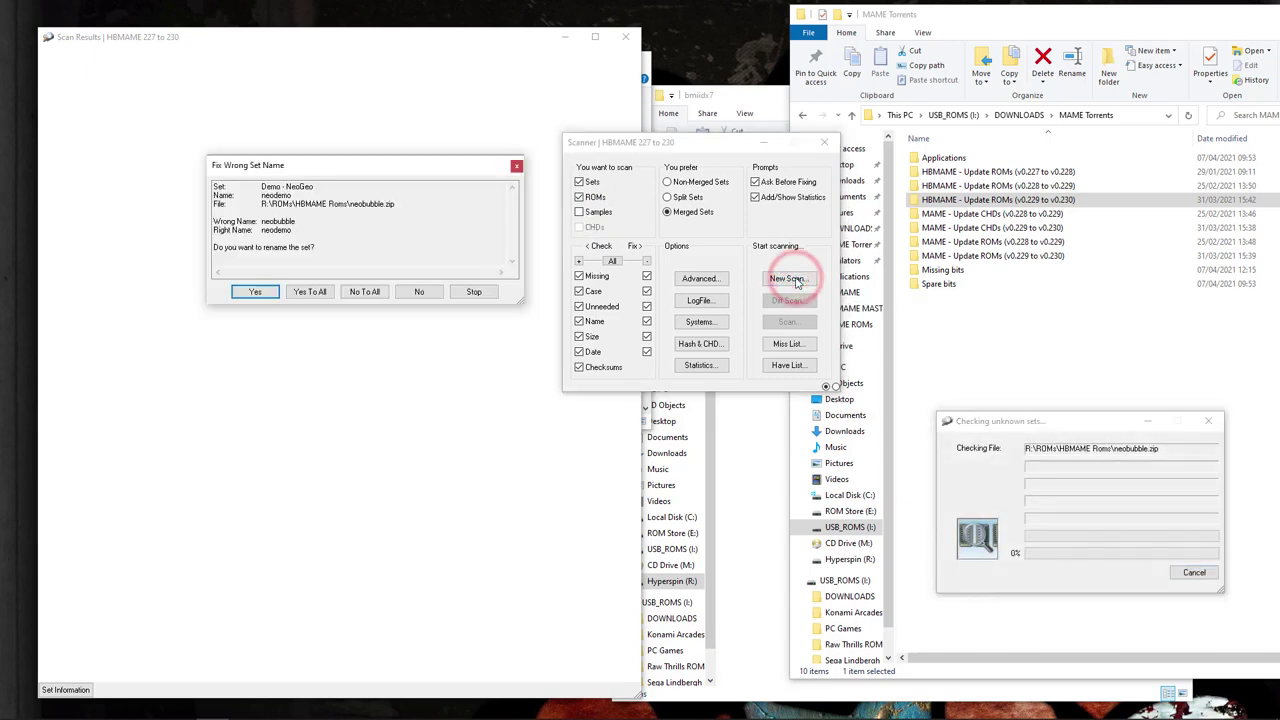
left_click(310, 292)
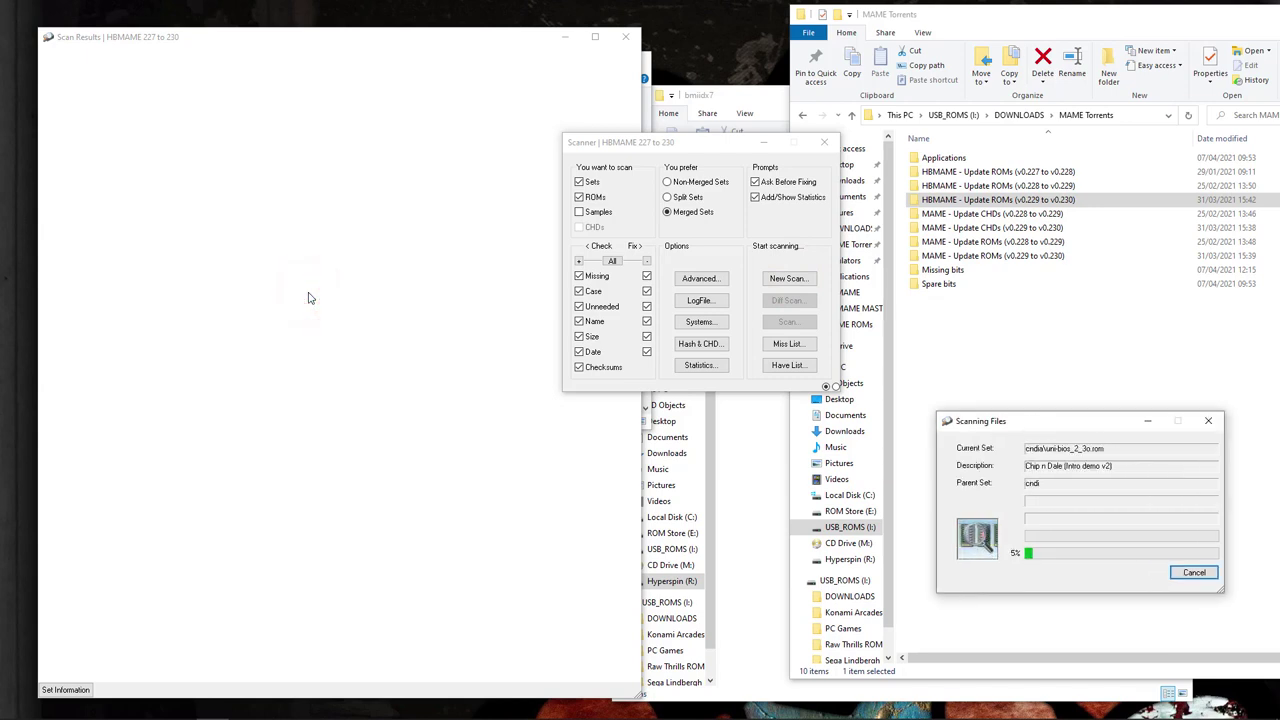
left_click(310, 292)
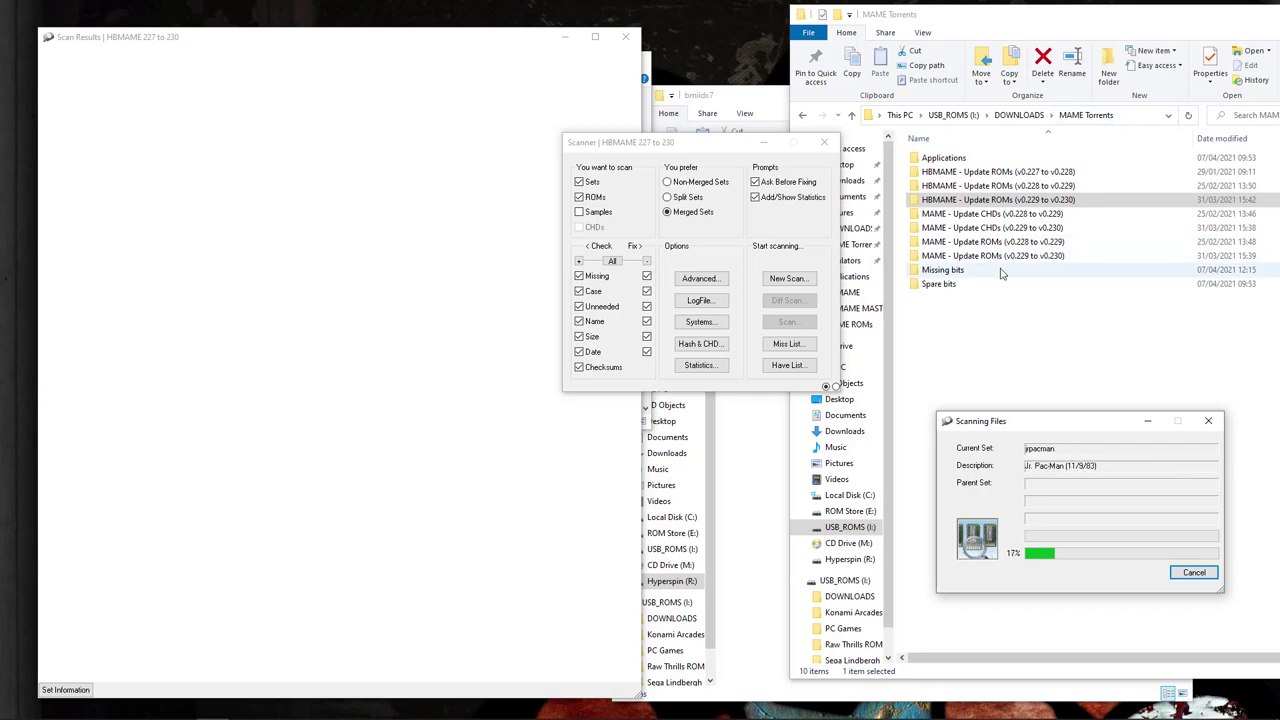
- Check the contents of the Missing bits folder and return to the MAME Torrents folder
double_click(954, 269)
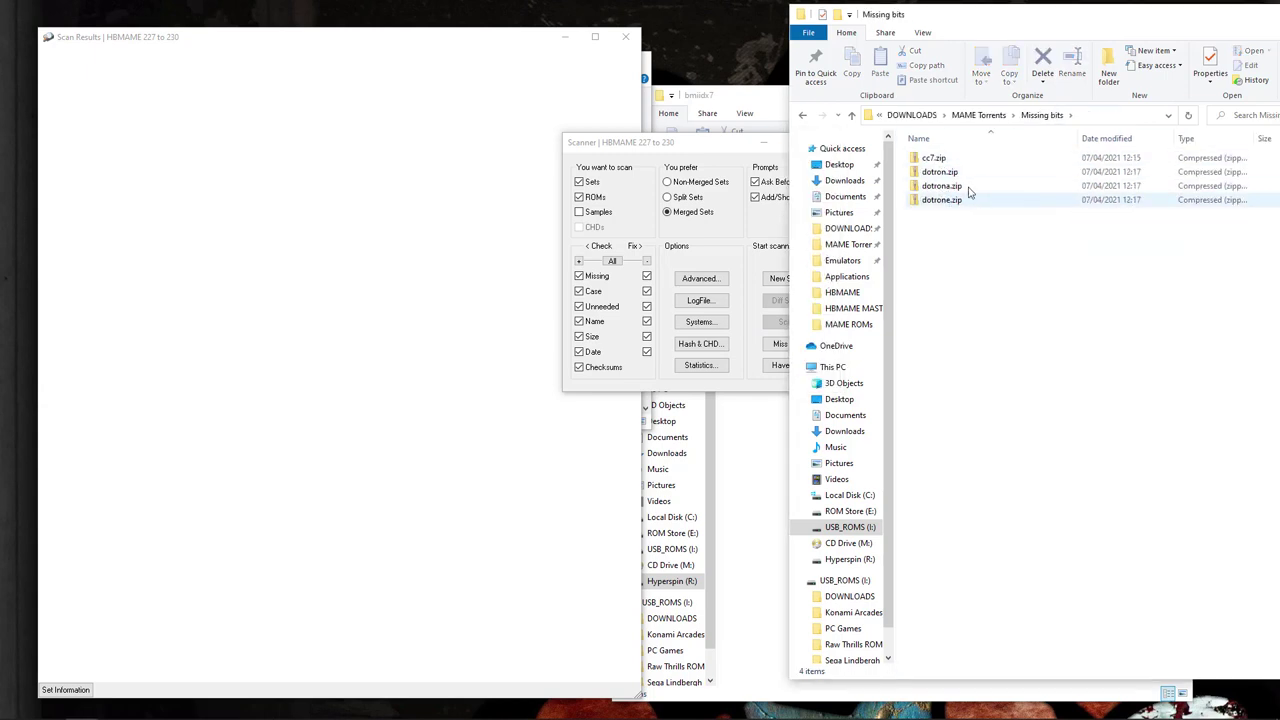
left_click(975, 116)
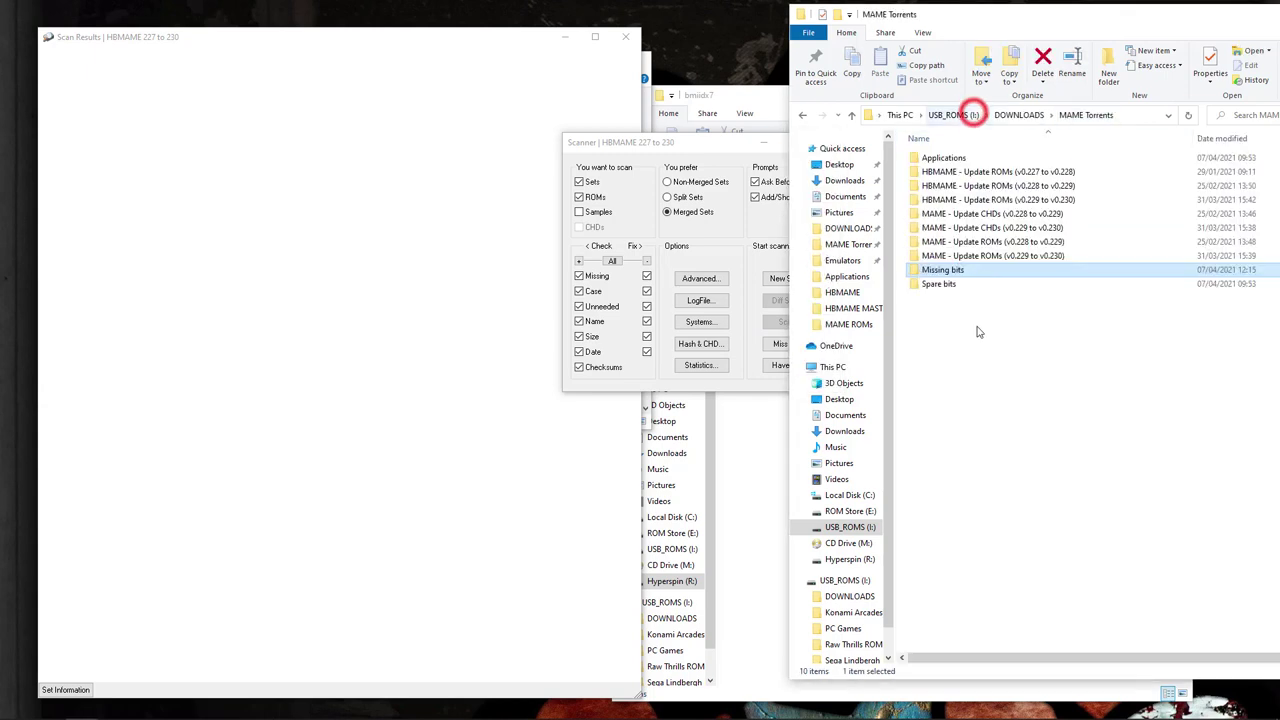
left_click(710, 148)
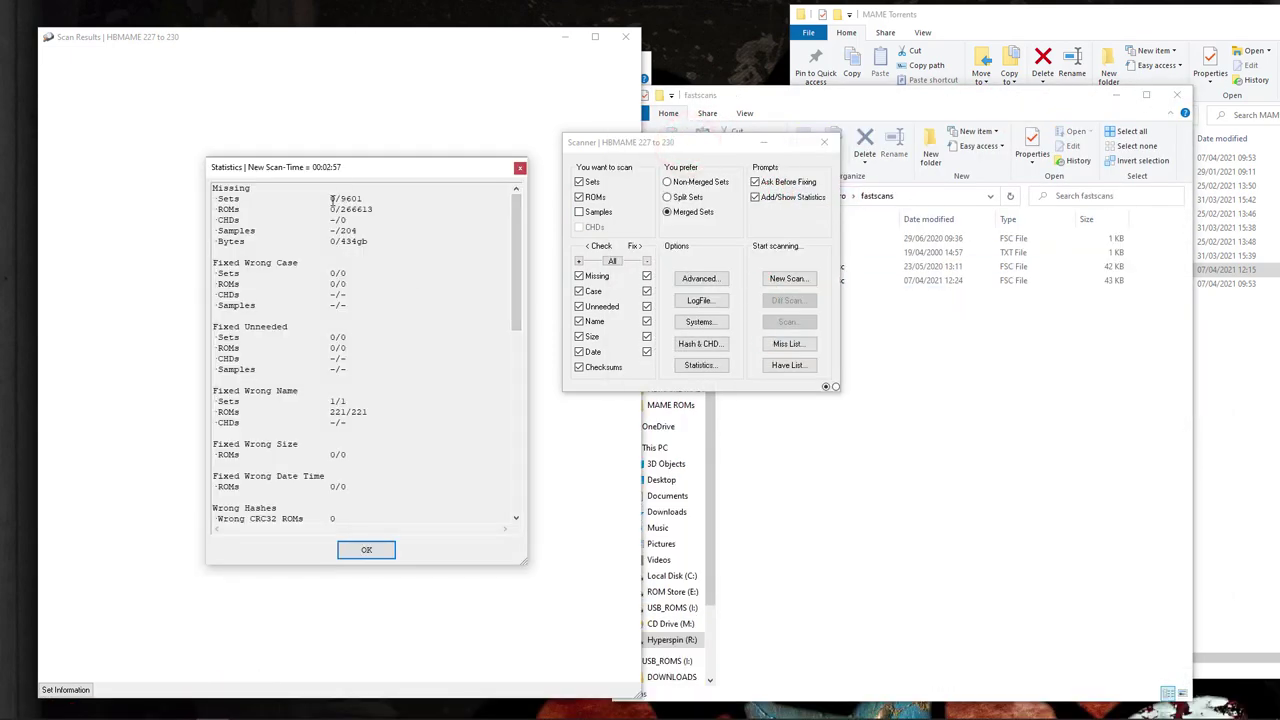
- Dismiss the scan statistics and close the fastscans folder, the scanner and clrmamepro
left_click(367, 551)
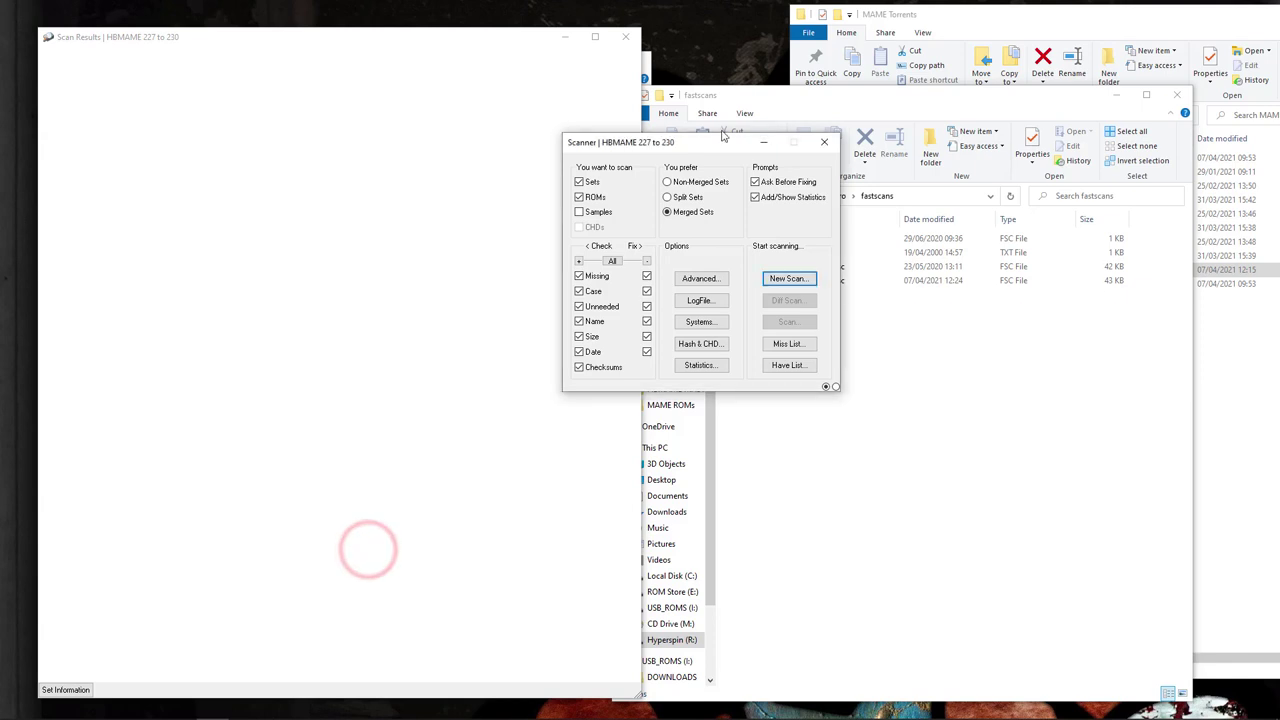
left_click_drag(692, 144, 765, 244)
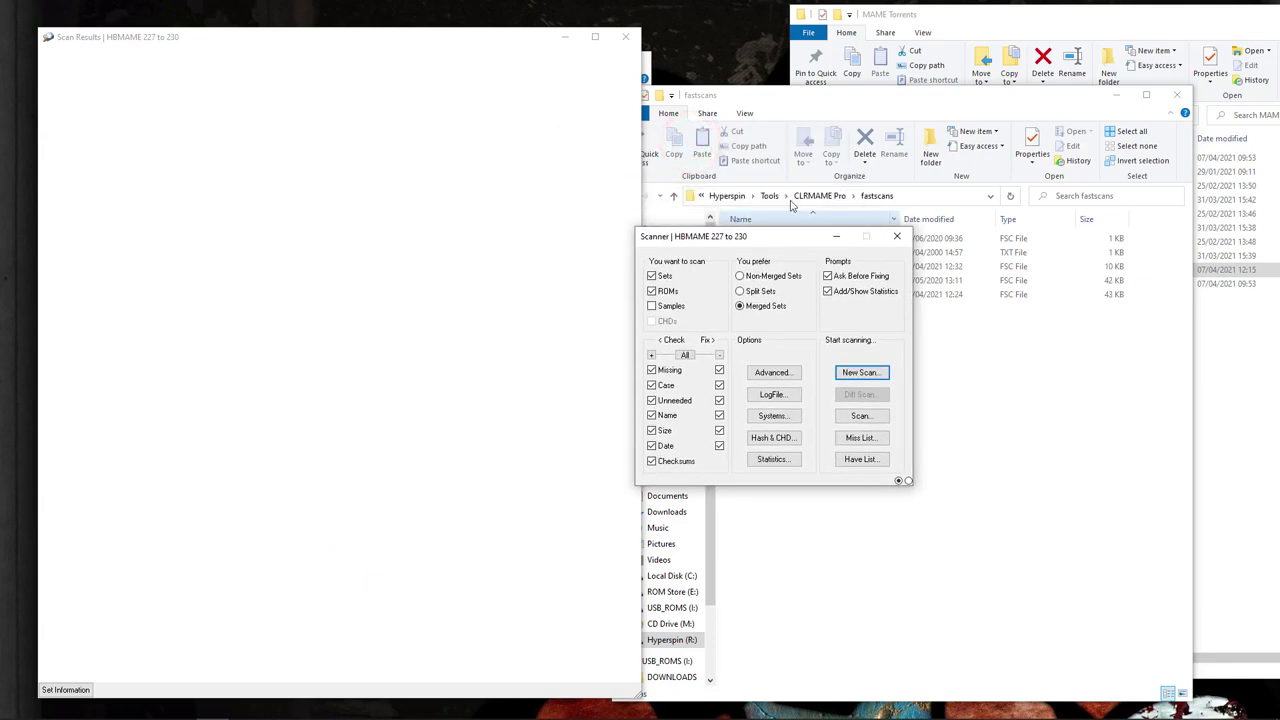
left_click(1178, 97)
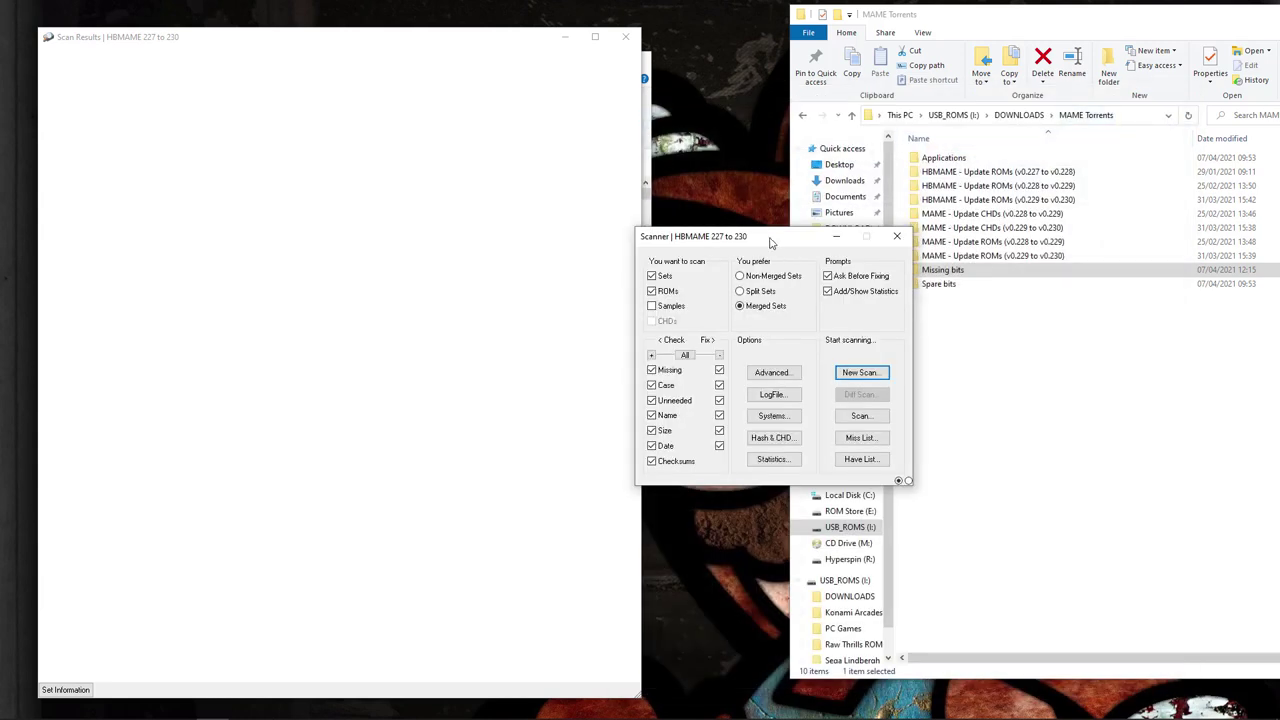
left_click_drag(770, 242, 738, 226)
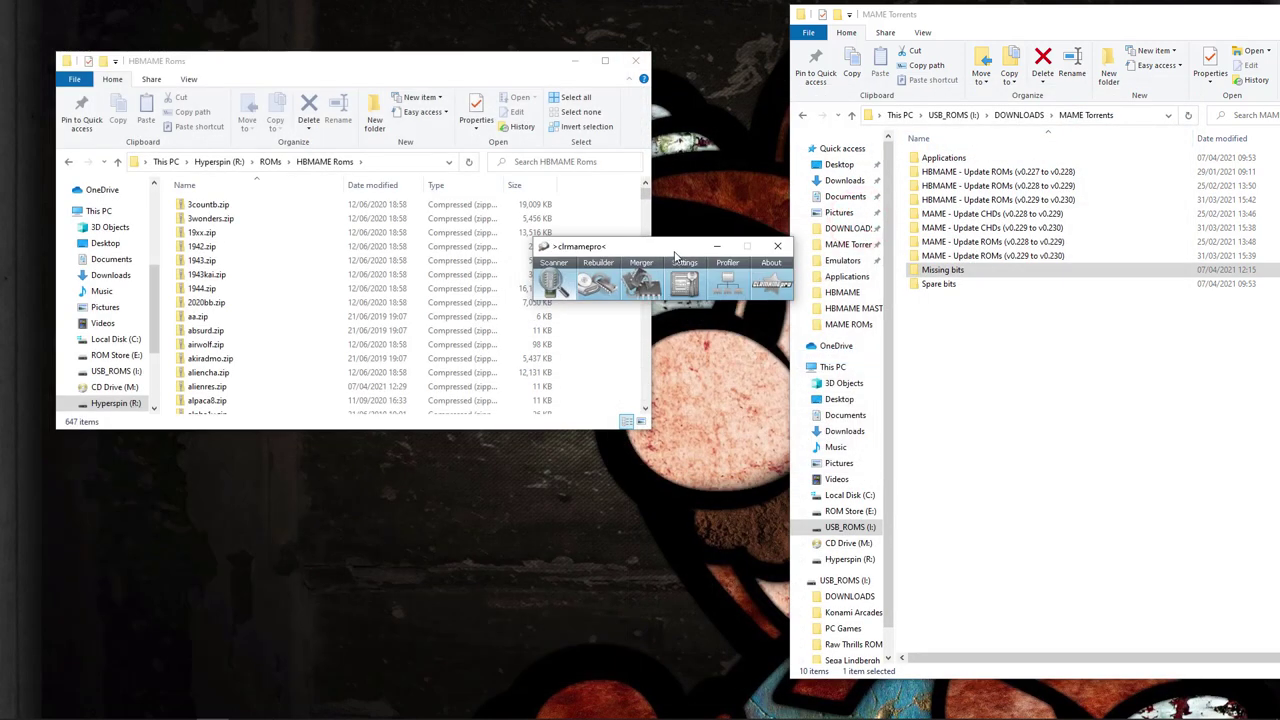
left_click_drag(675, 252, 643, 245)
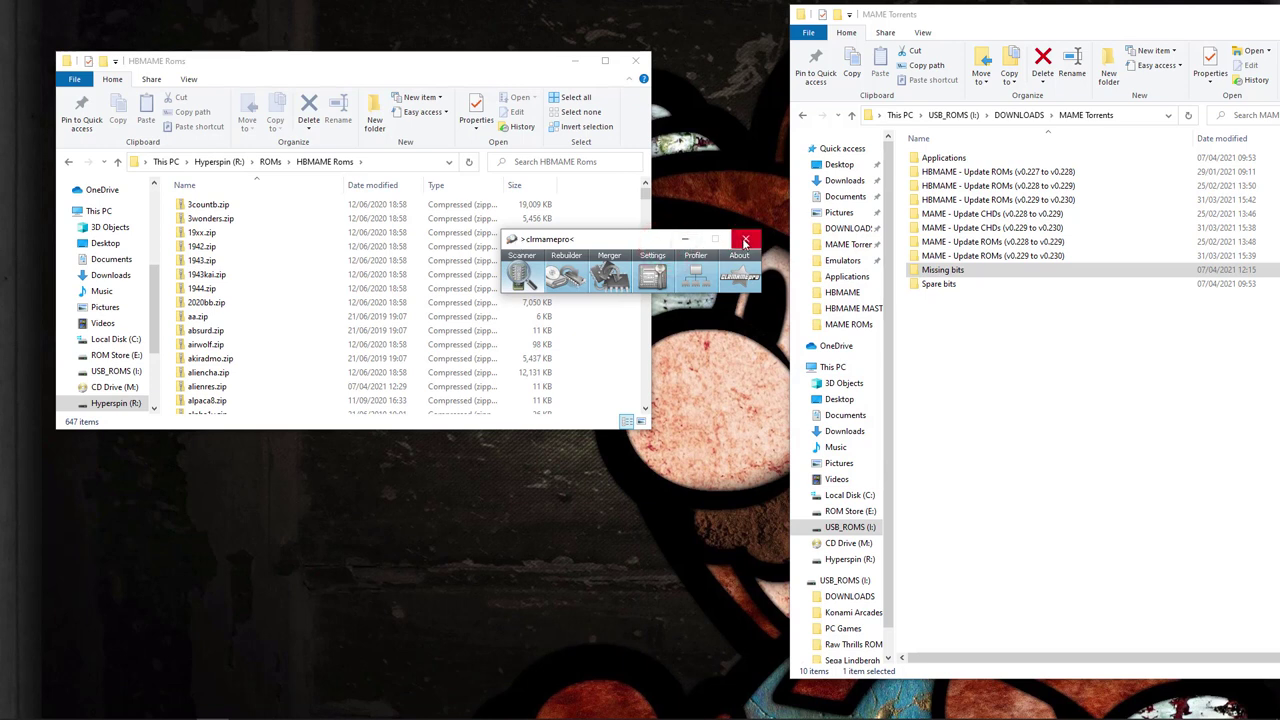
left_click(745, 240)
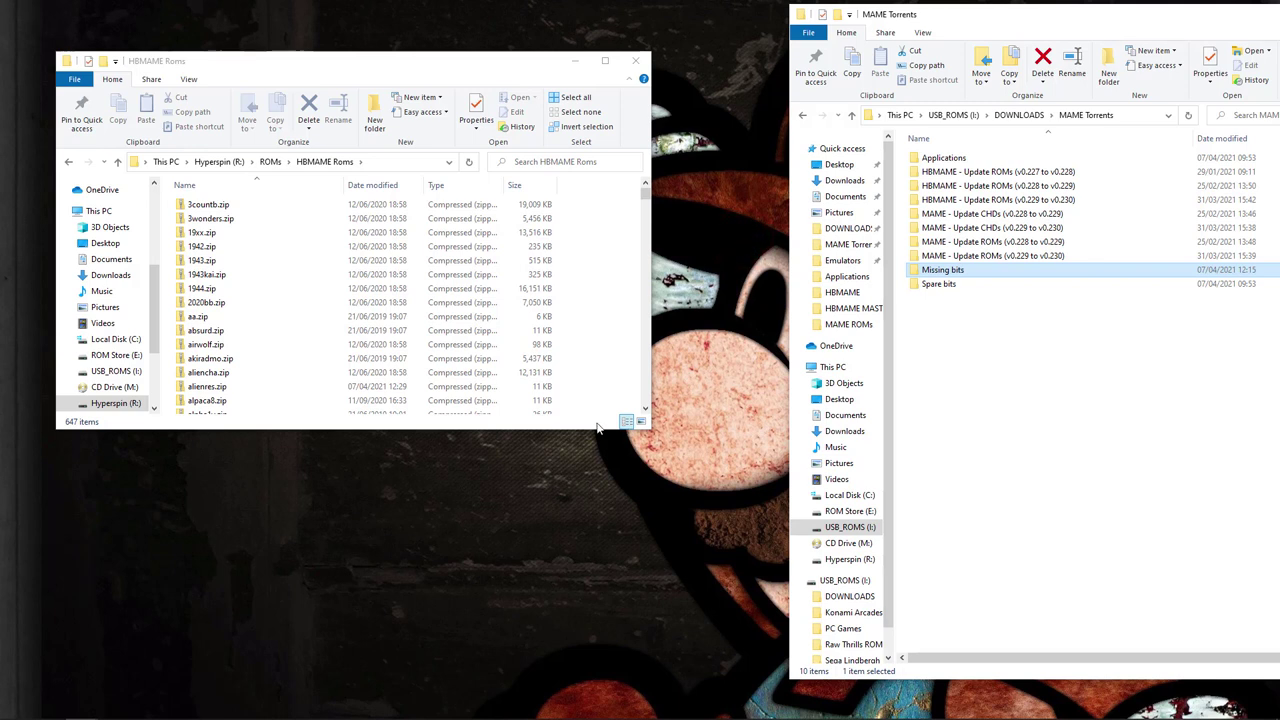
- Close the HBMAME Roms folder window and open the Applications folder inside MAME Torrents
left_click_drag(590, 428, 590, 505)
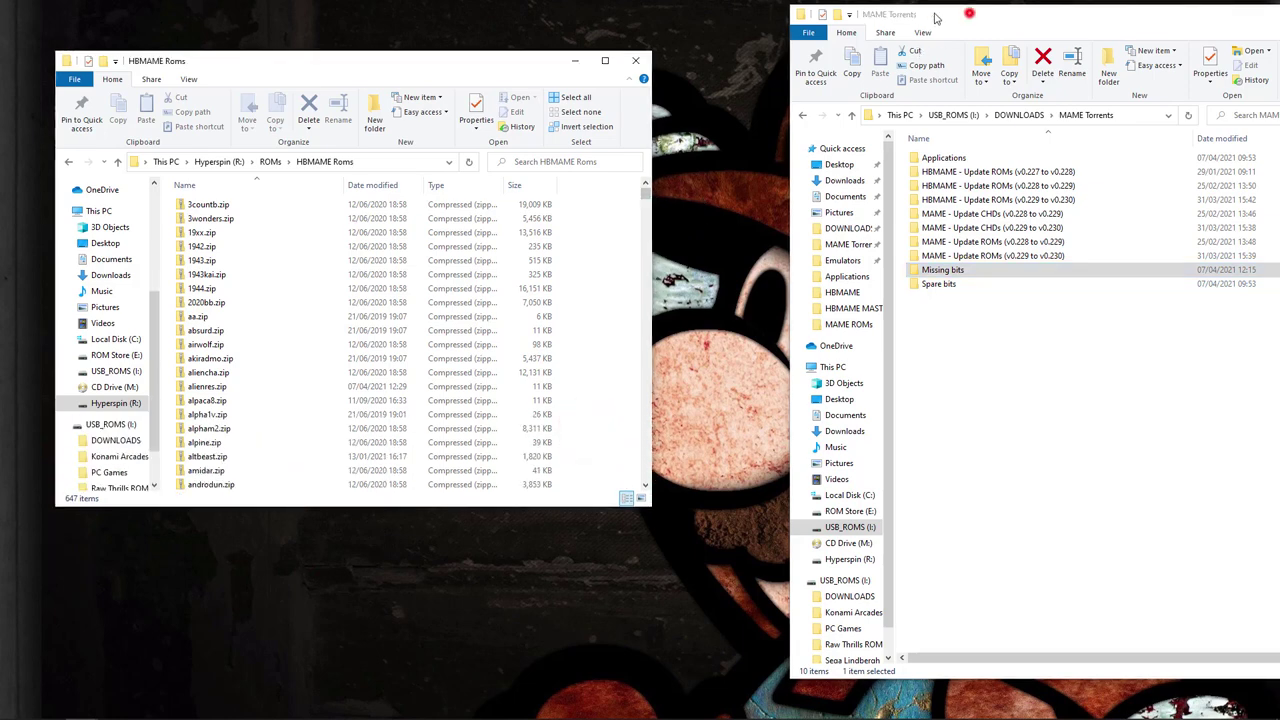
left_click_drag(969, 14, 852, 14)
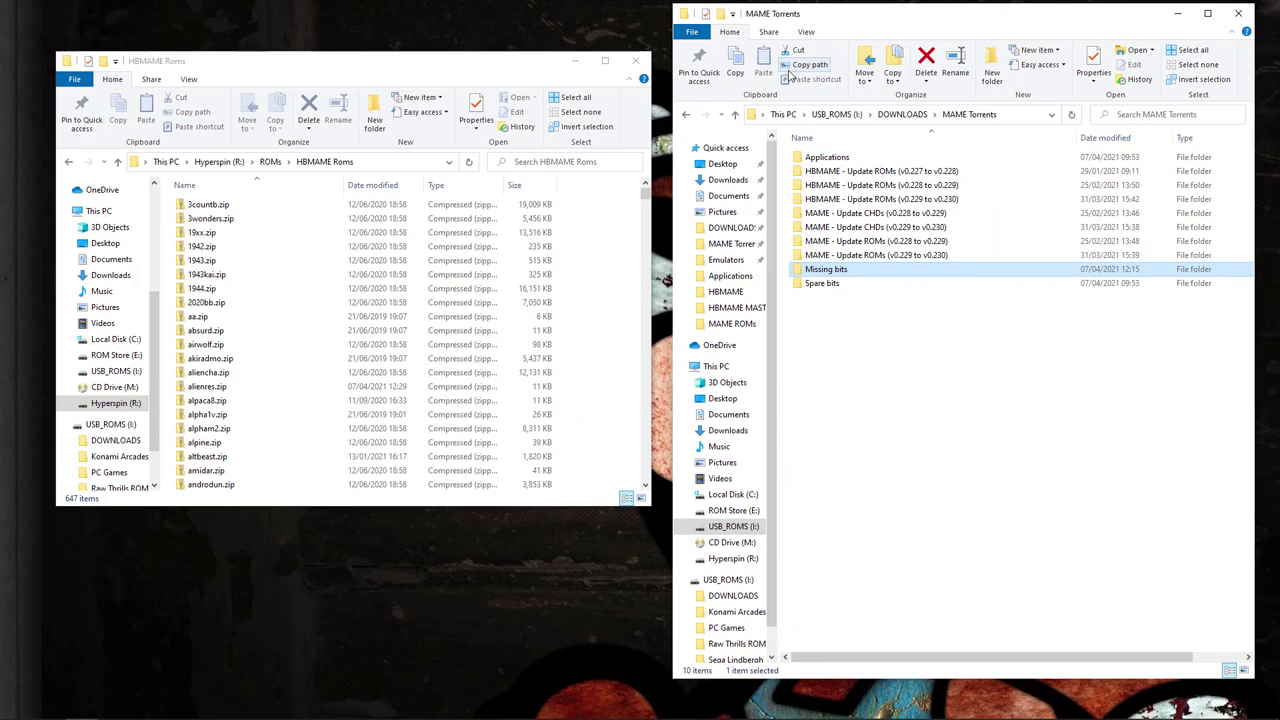
left_click(634, 67)
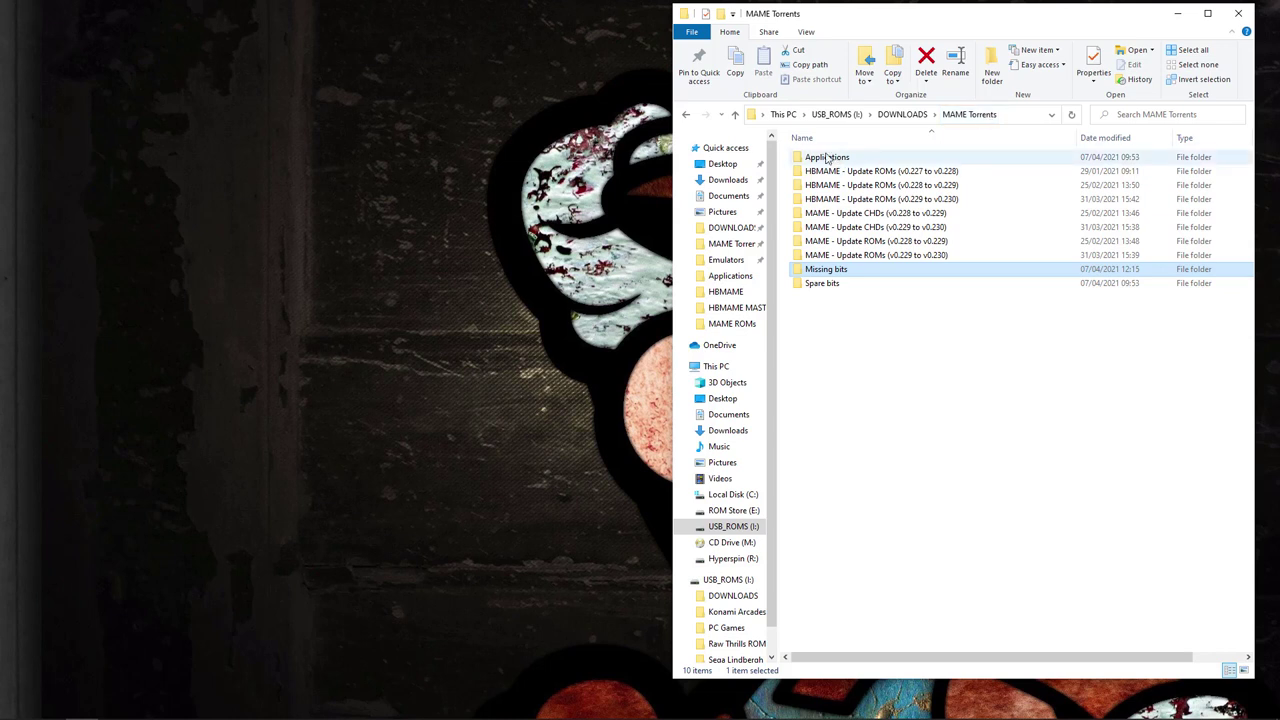
double_click(820, 160)
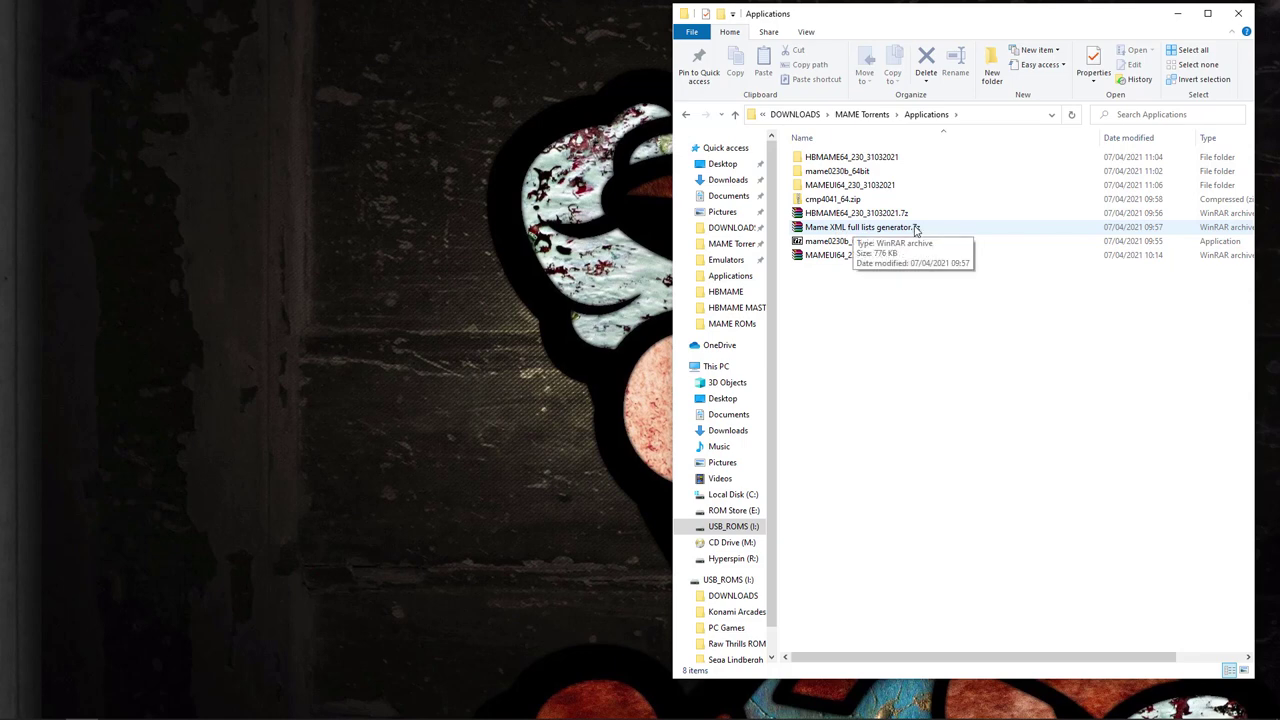
- Switch to Chrome and view the info and download page for the Mame XML generator on r0man0's website
mouse_move(470, 716)
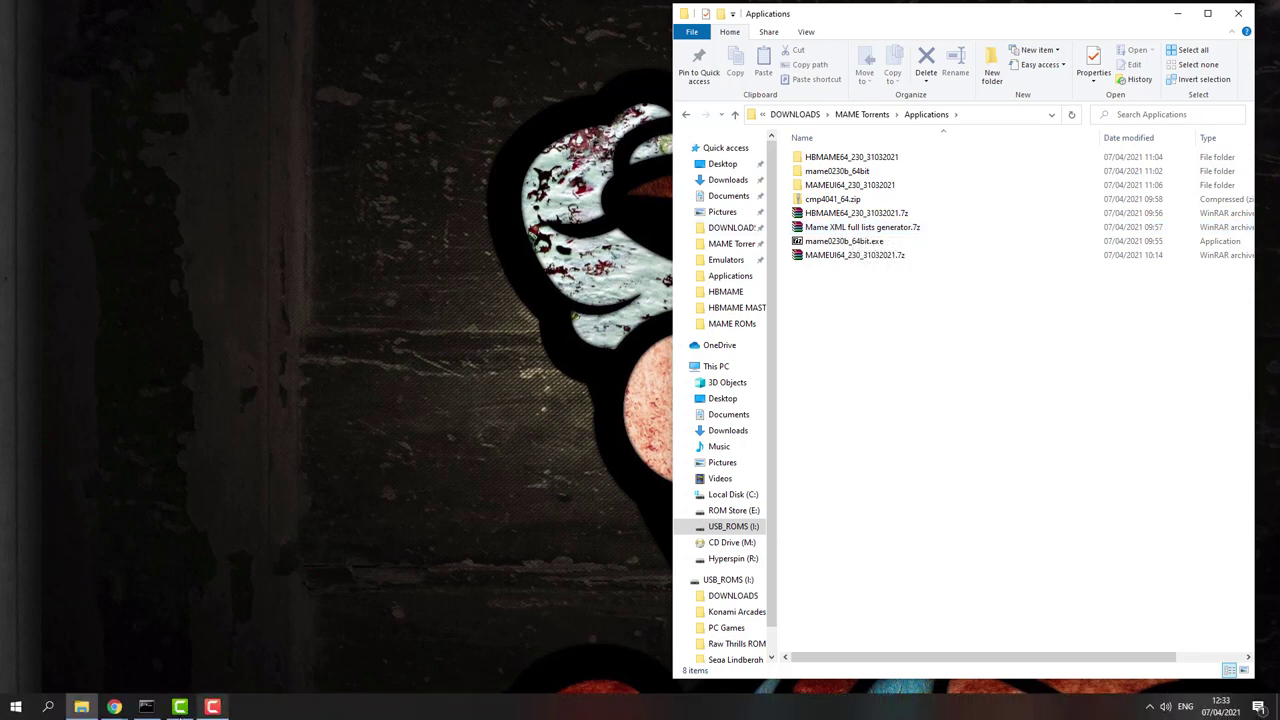
left_click(113, 707)
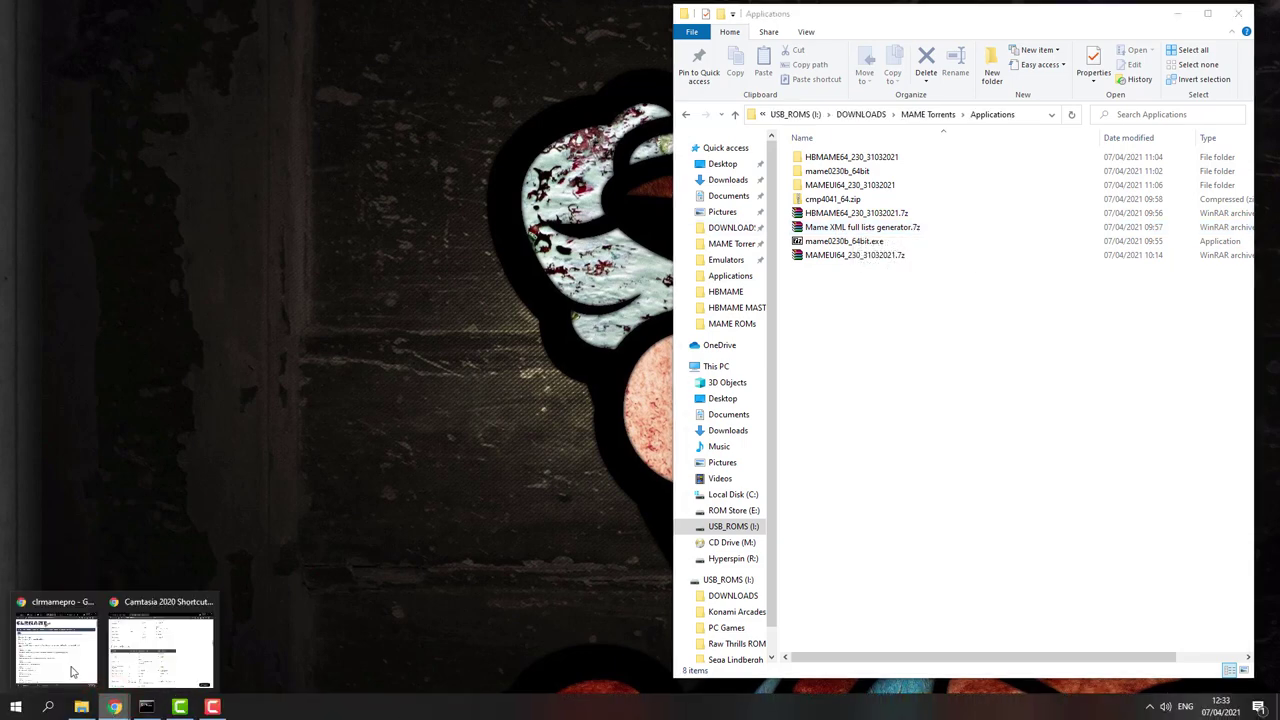
left_click(58, 637)
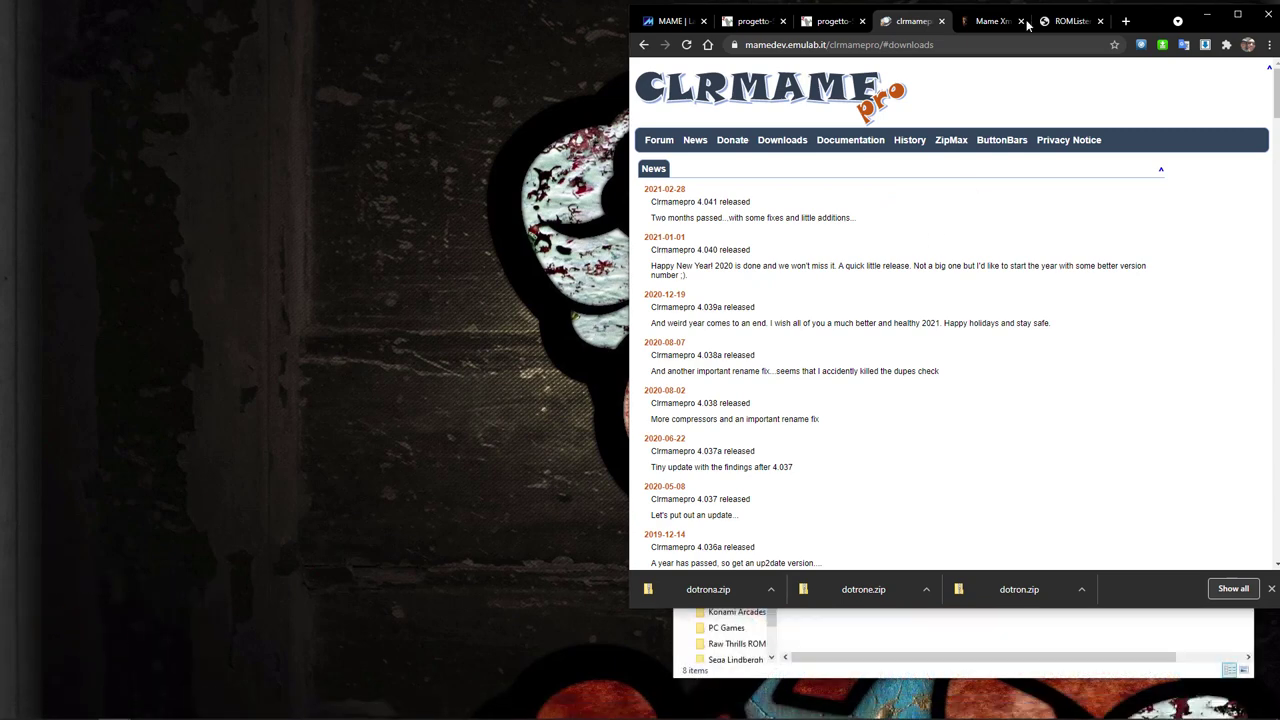
left_click(993, 21)
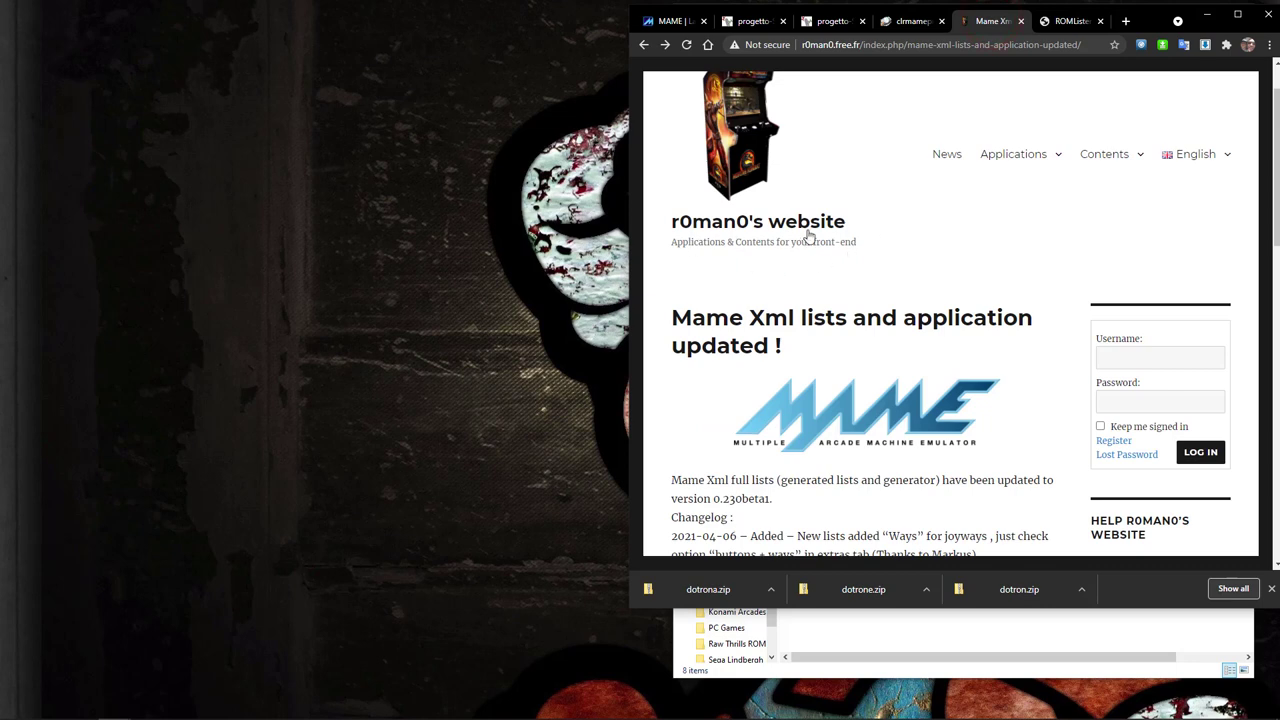
left_click(1198, 153)
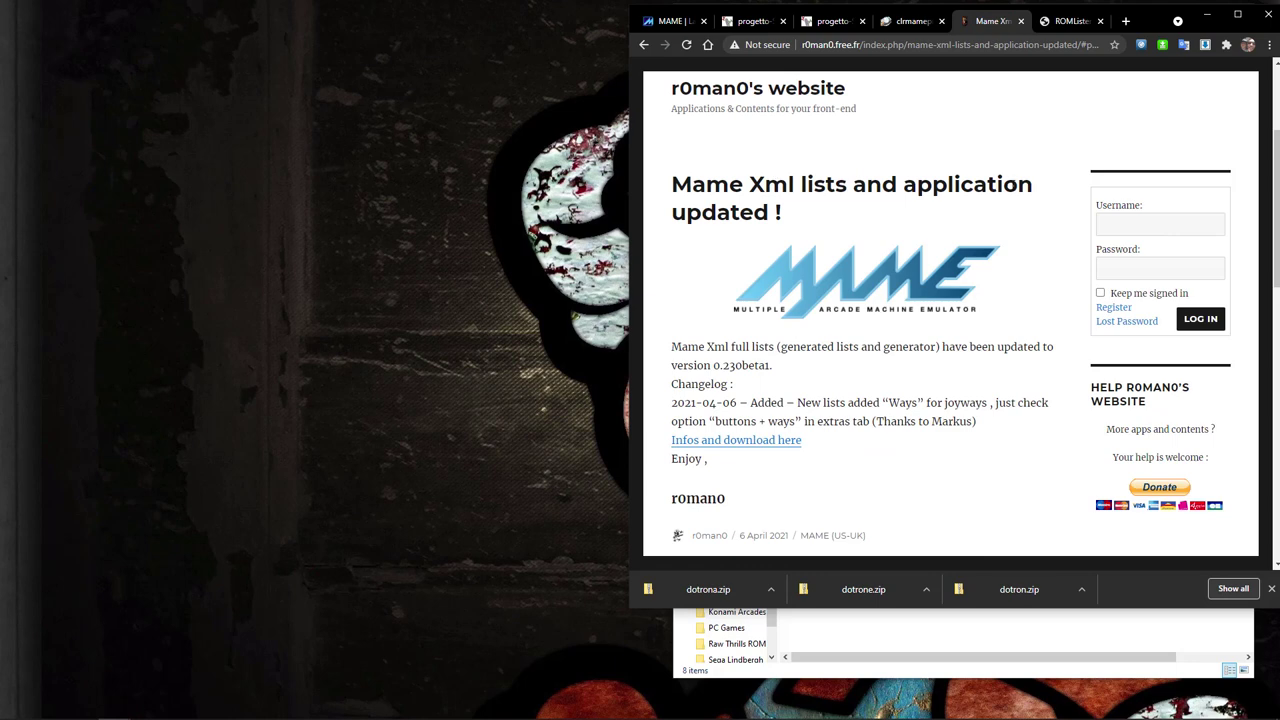
left_click(750, 440)
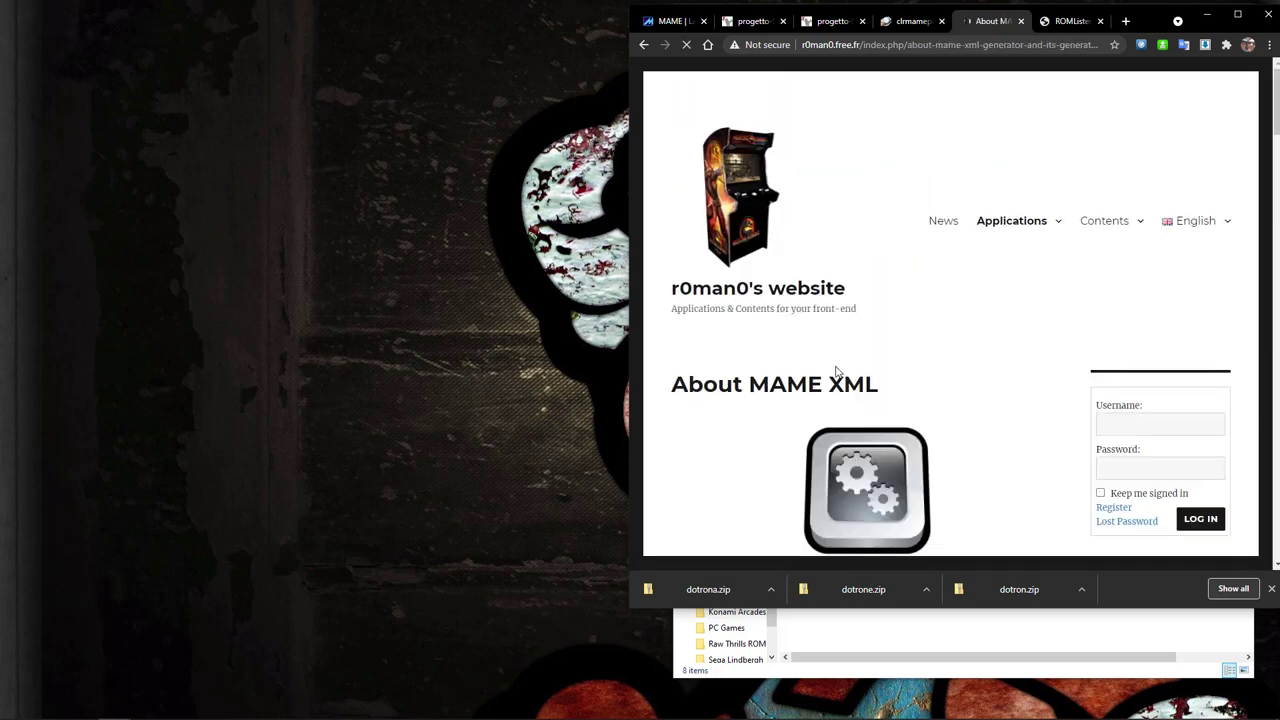
scroll(938, 410, "down", 3)
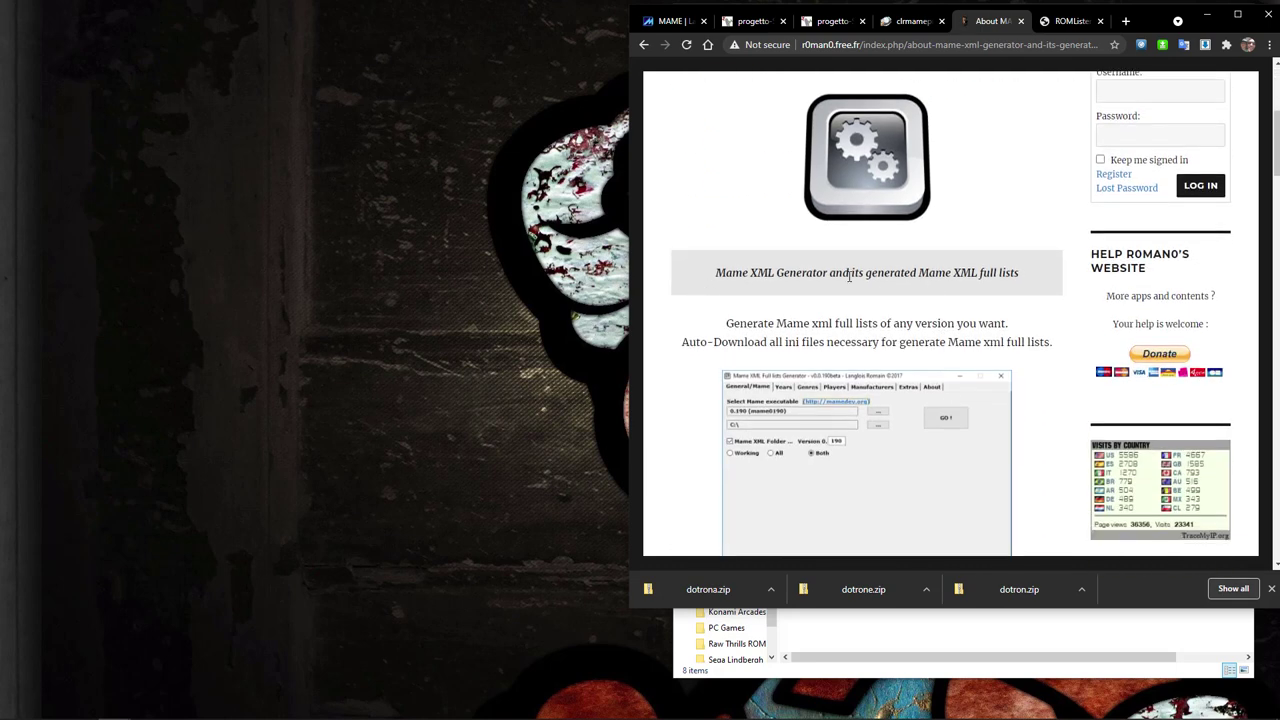
- Find the Mame XML generator with a Windows search for "mame", launch it and minimize the browser
mouse_move(213, 712)
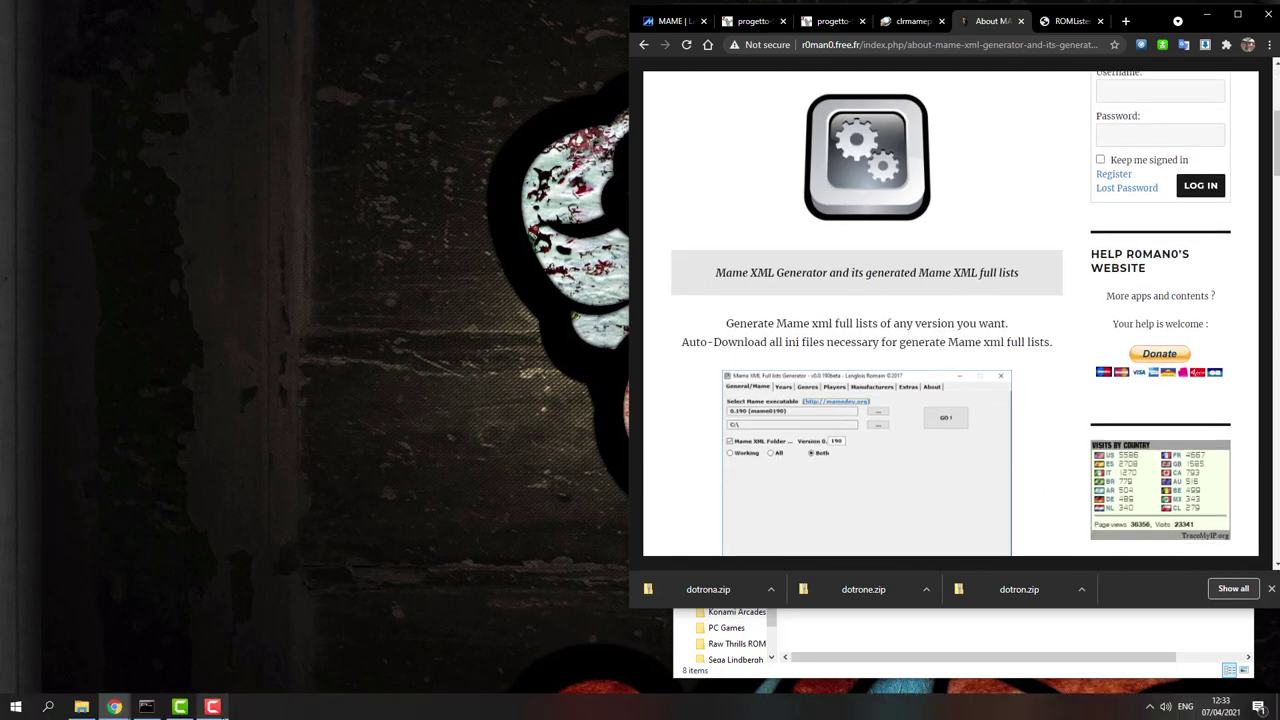
left_click(49, 707)
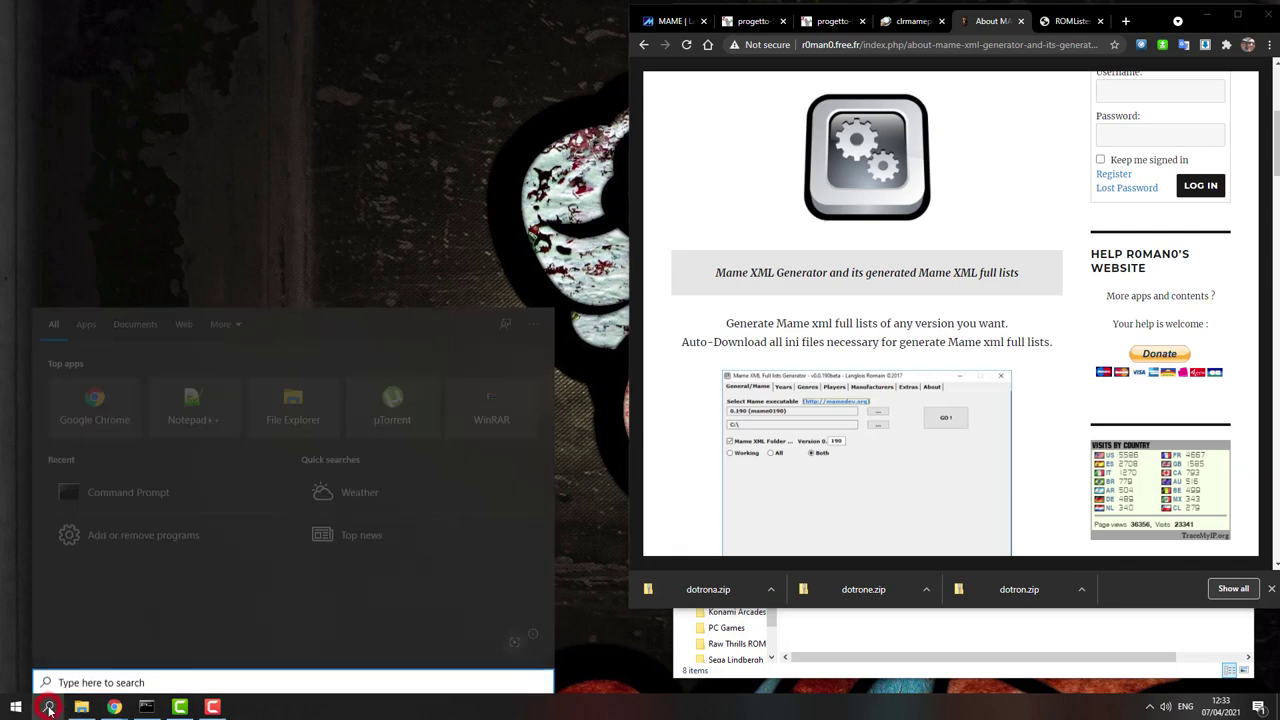
type("mame")
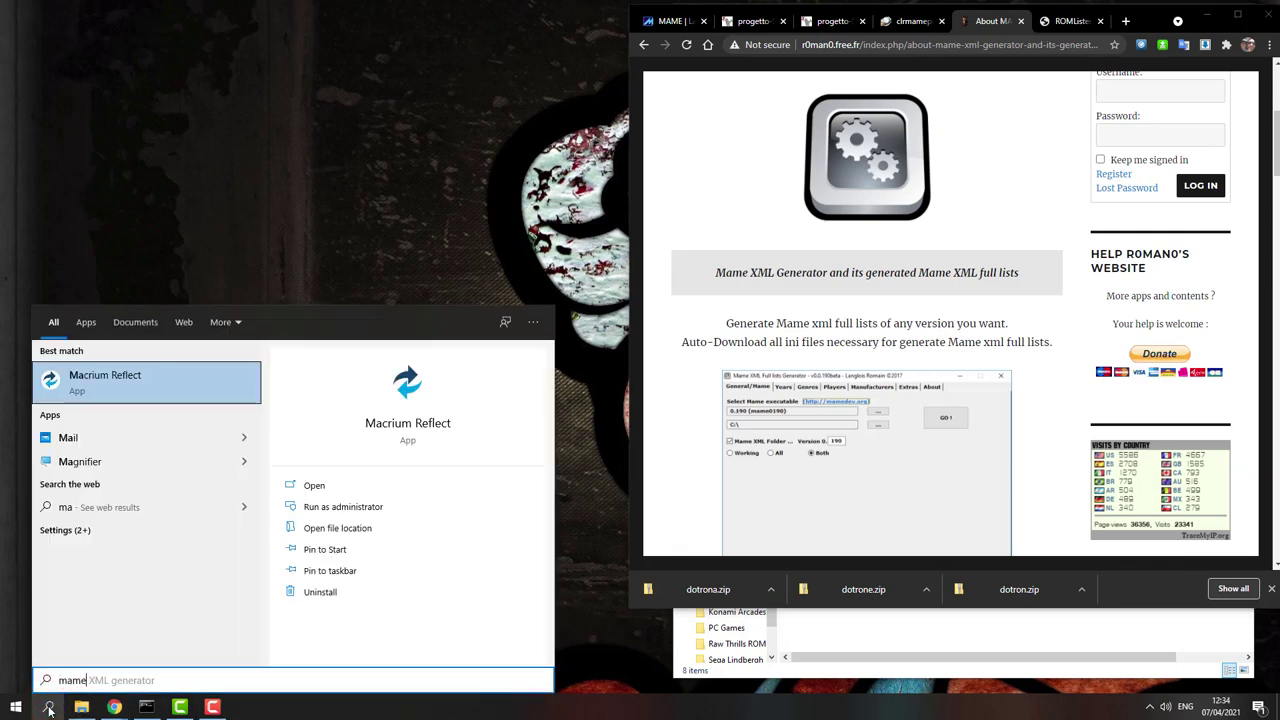
left_click(105, 385)
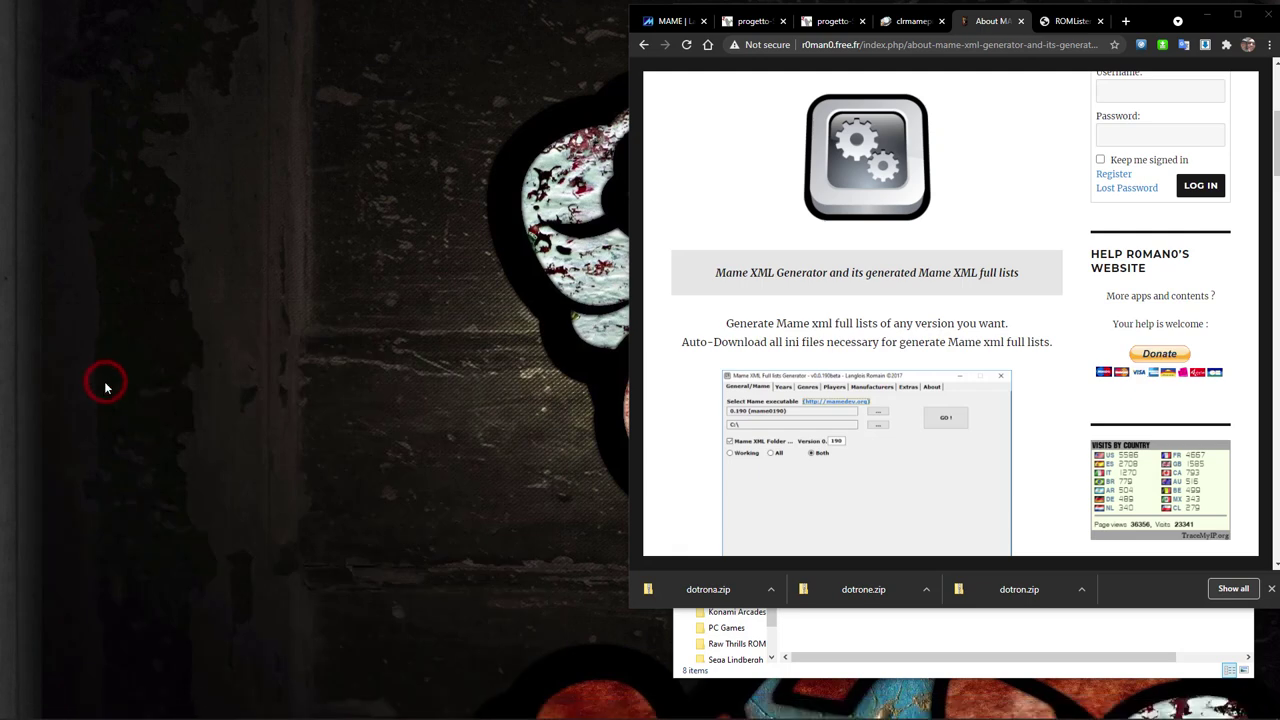
left_click(1205, 13)
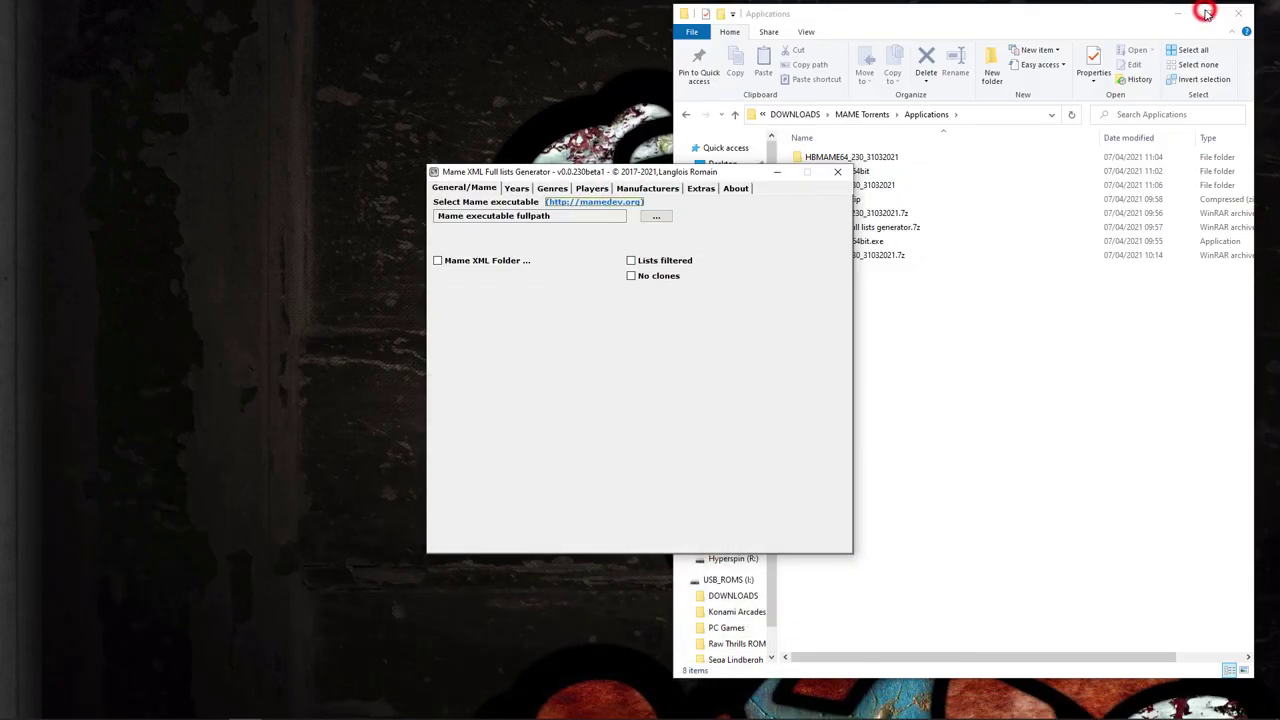
left_click(540, 406)
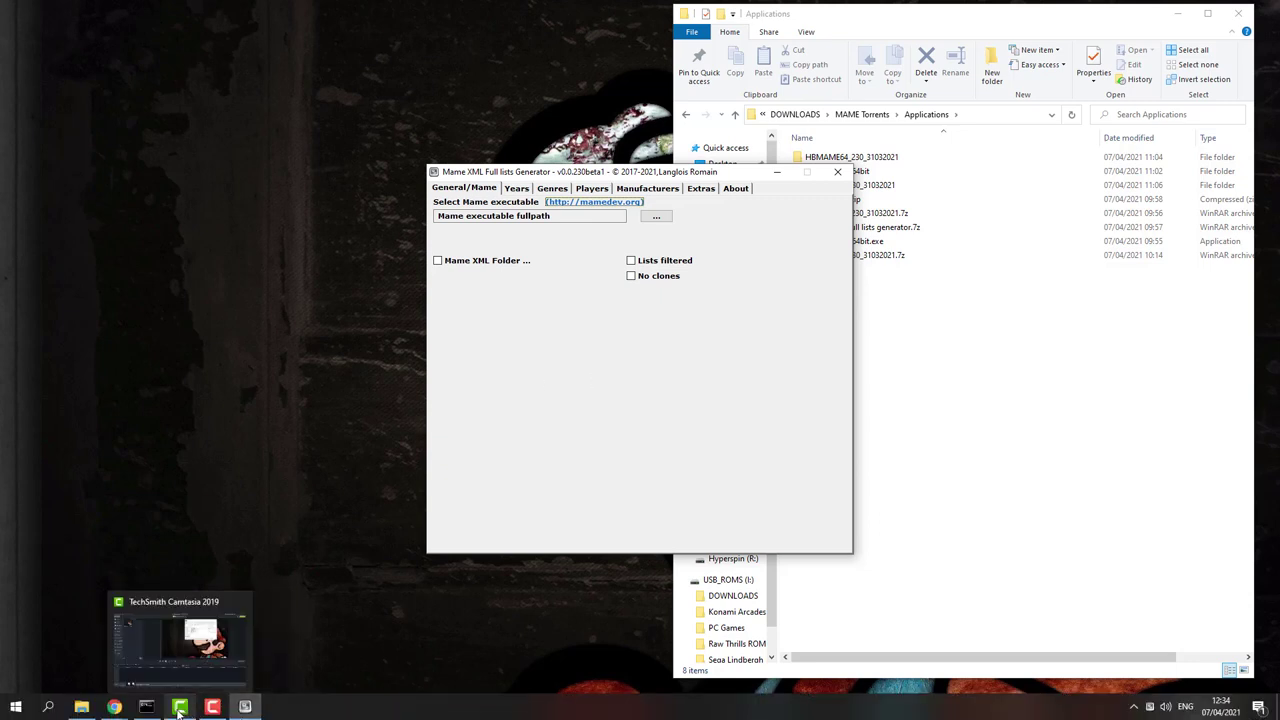
left_click(568, 402)
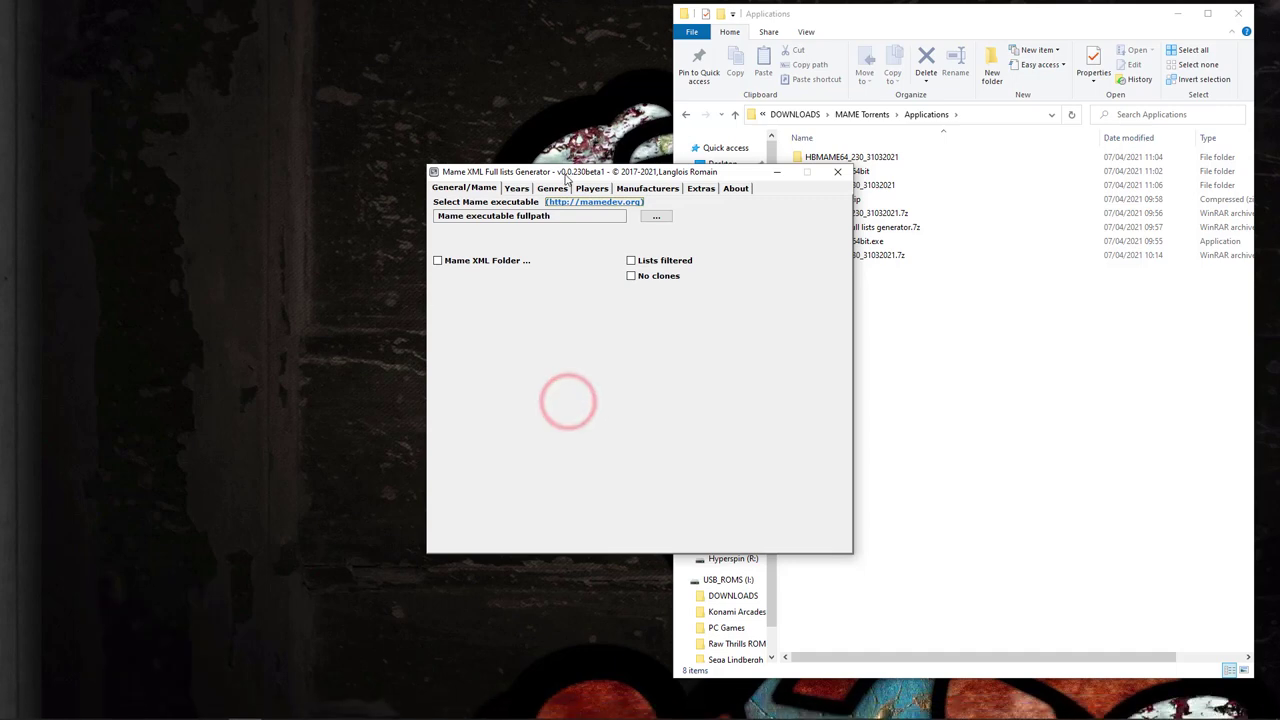
- Switch back to Chrome and view the MAMEUI downloads page on Progetto-Snaps
left_click(112, 706)
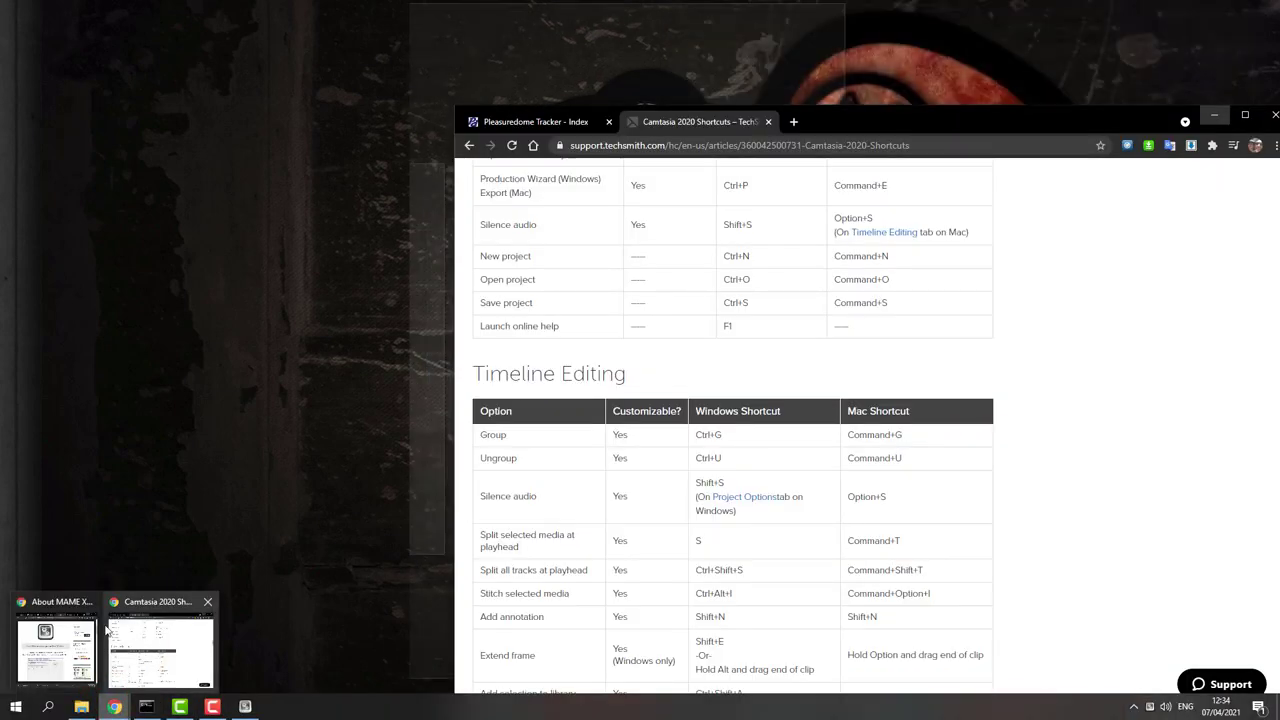
left_click(69, 622)
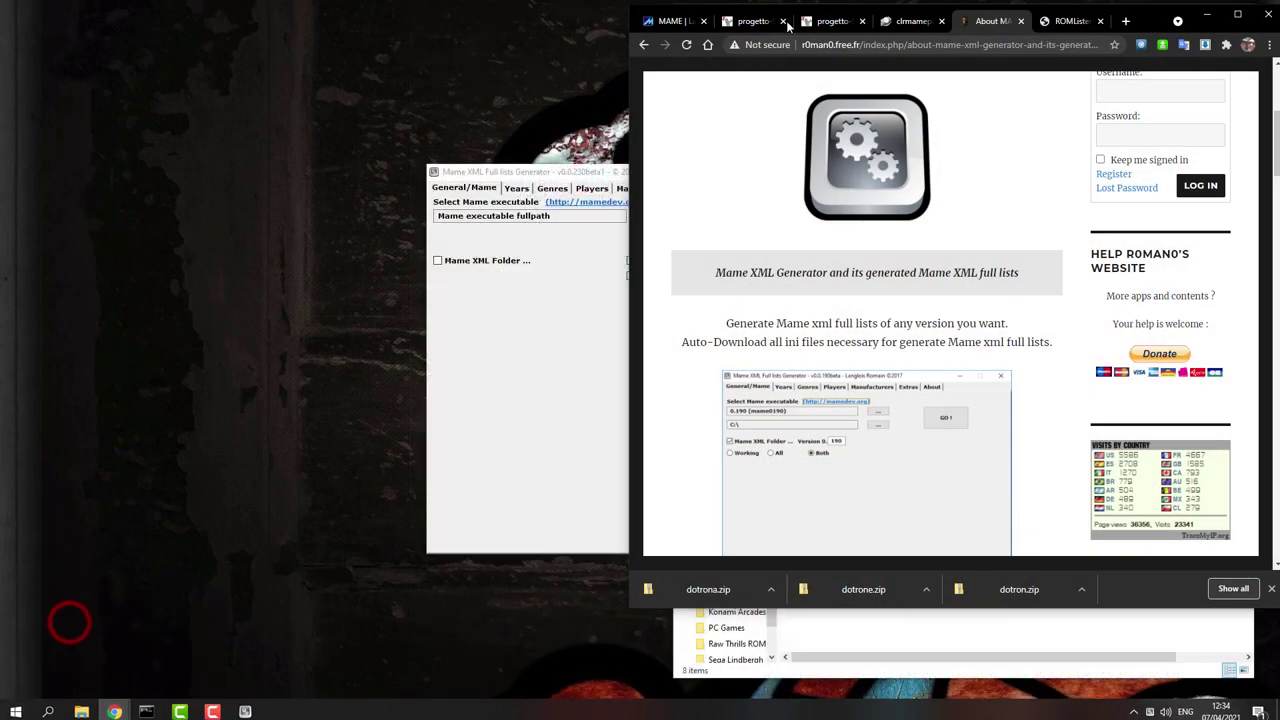
left_click(765, 21)
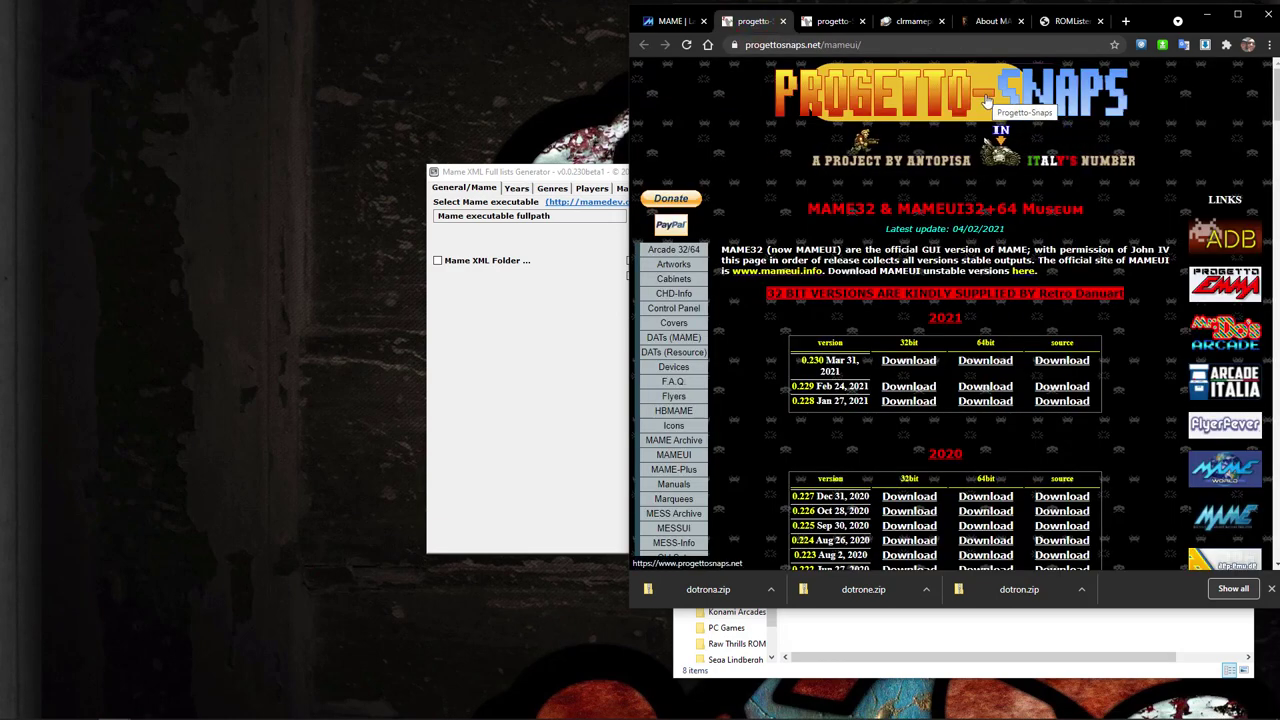
- Open the CatVer & Genre page on progettosnaps.net by replacing the mameui part of the address with catver
left_click(885, 44)
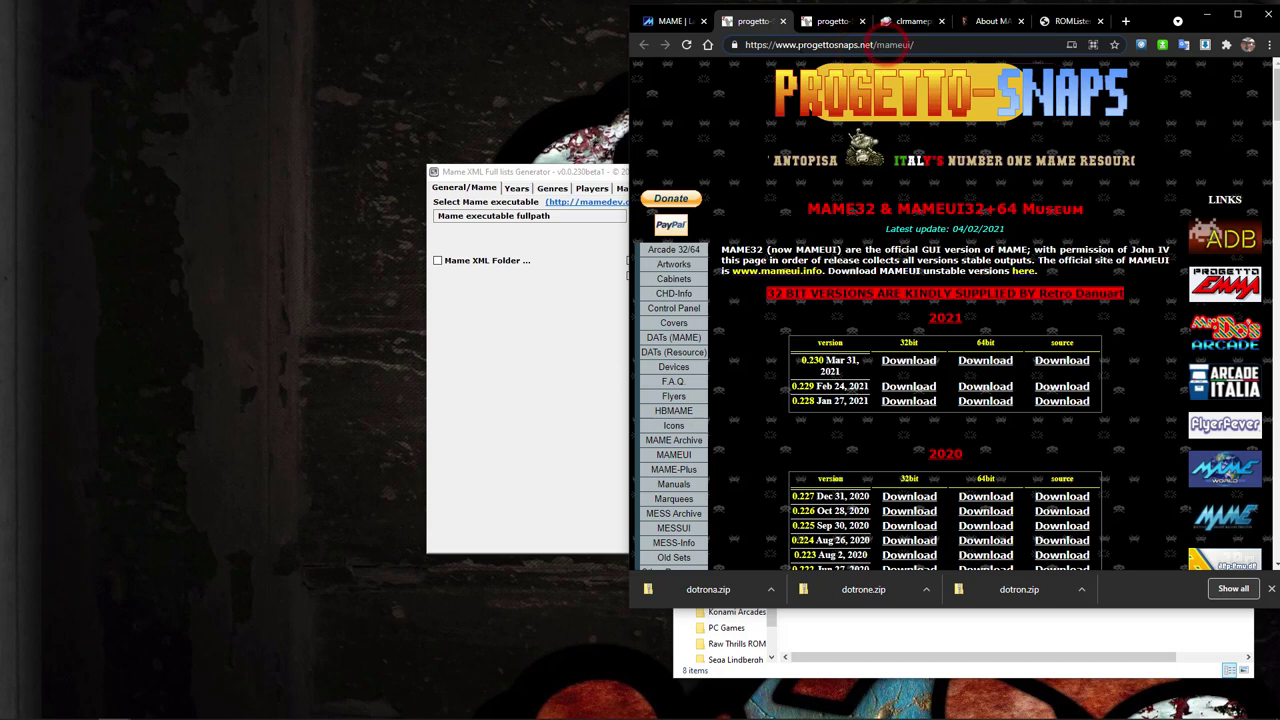
left_click_drag(781, 44, 745, 44)
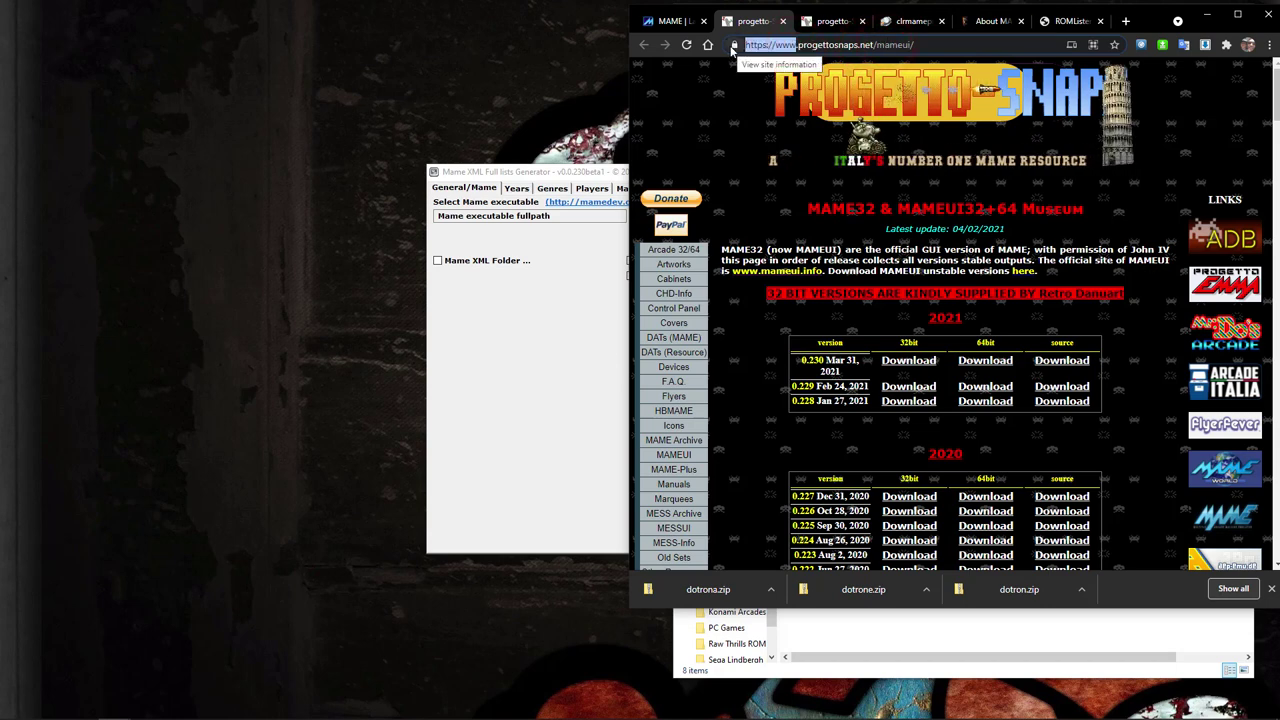
key("BackSpace")
left_click_drag(850, 44, 935, 44)
type("catver")
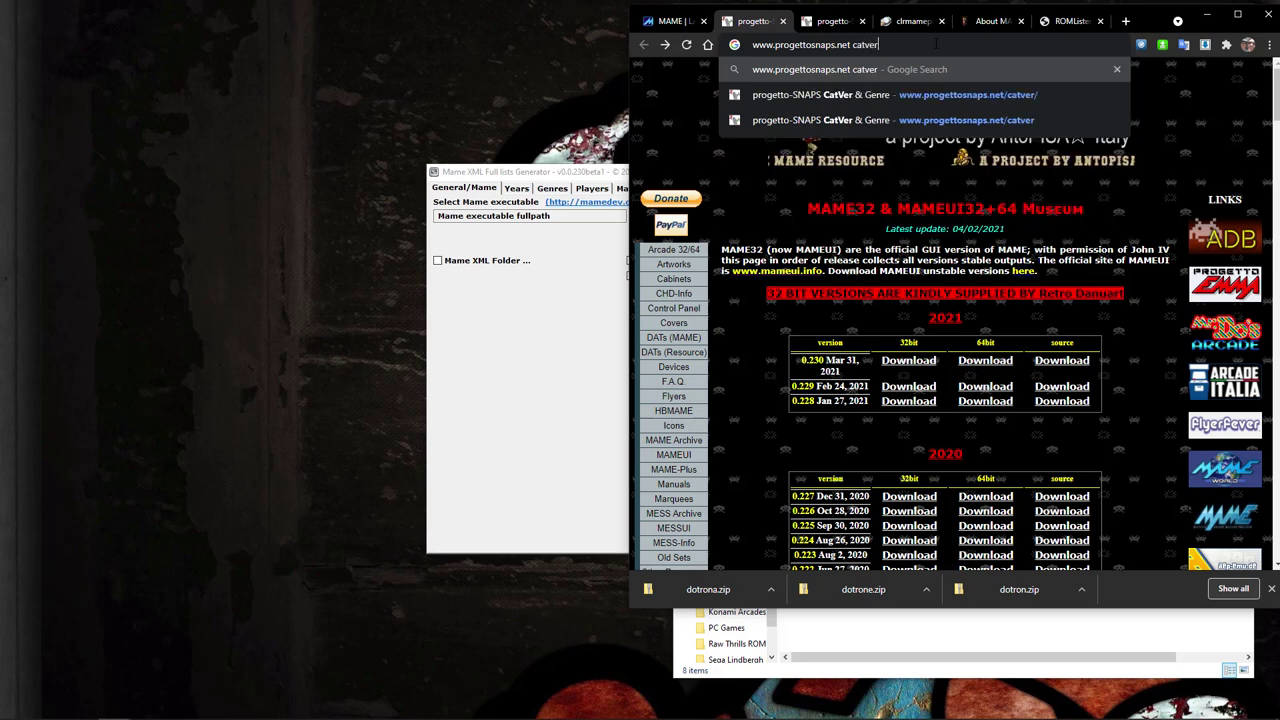
left_click(958, 97)
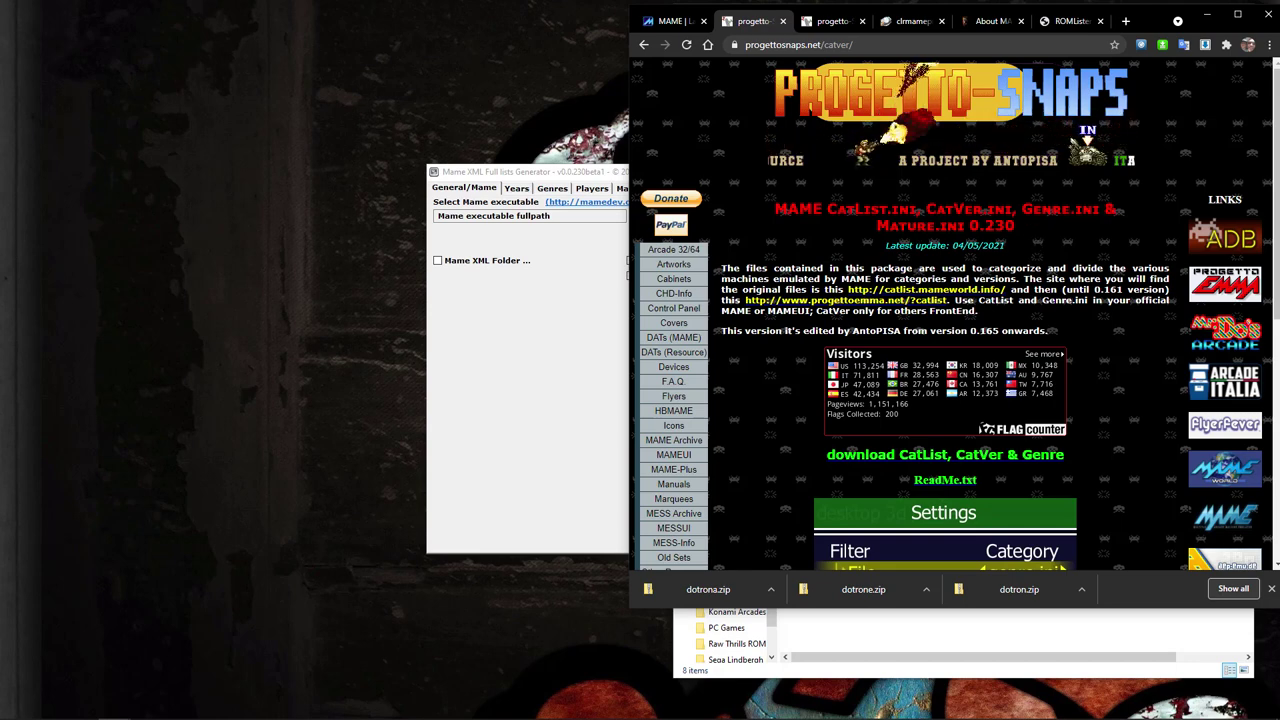
- Highlight the version number and latest update date of the CatList, CatVer and Genre package
left_click_drag(966, 226, 1004, 226)
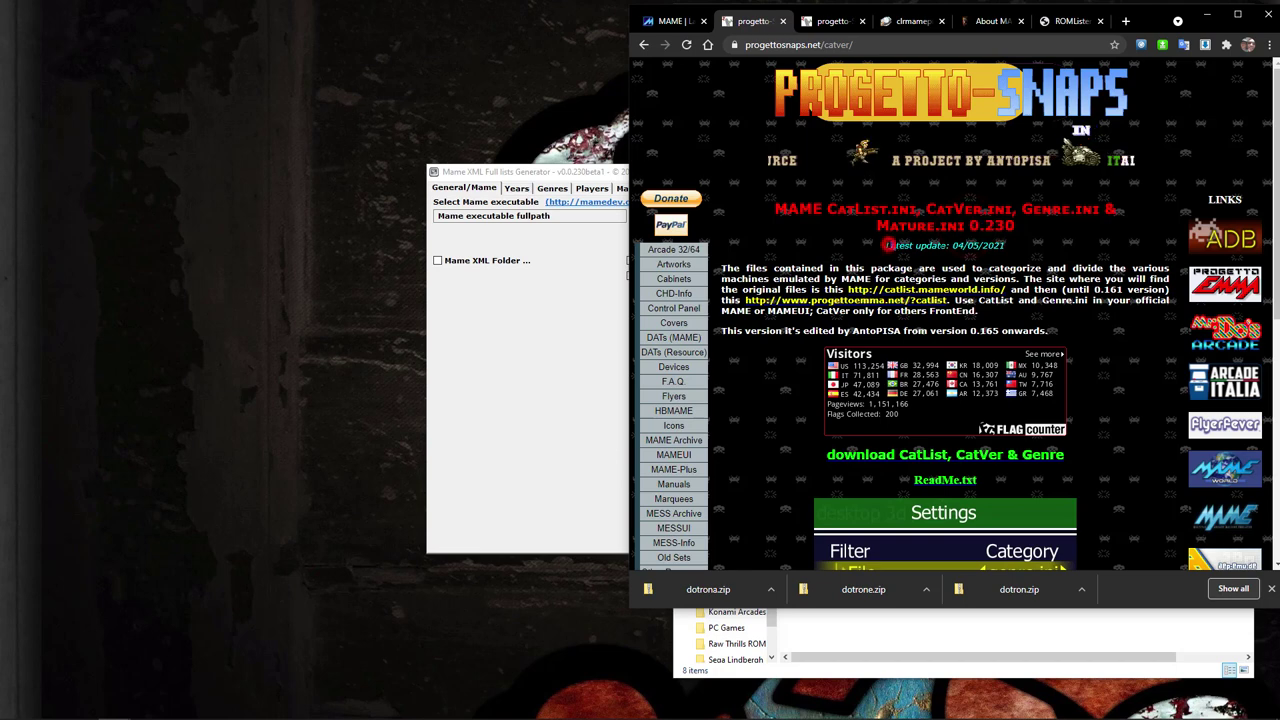
triple_click(887, 246)
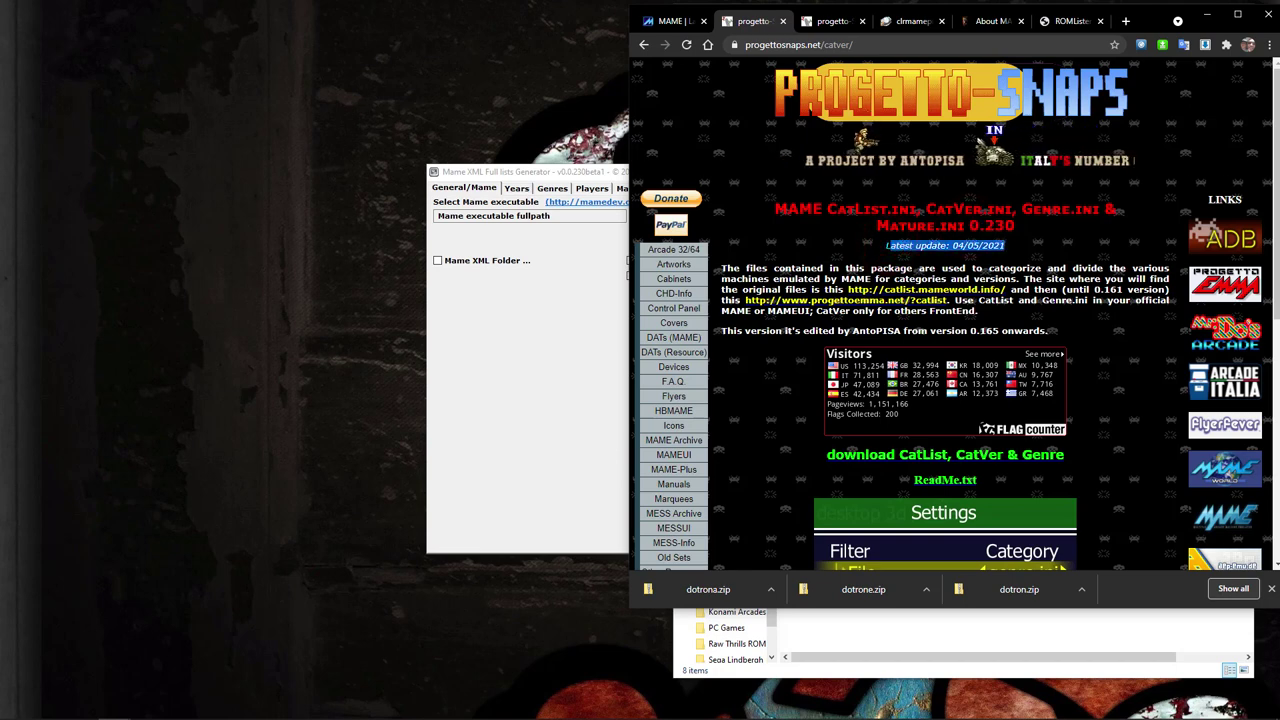
left_click_drag(887, 246, 1012, 248)
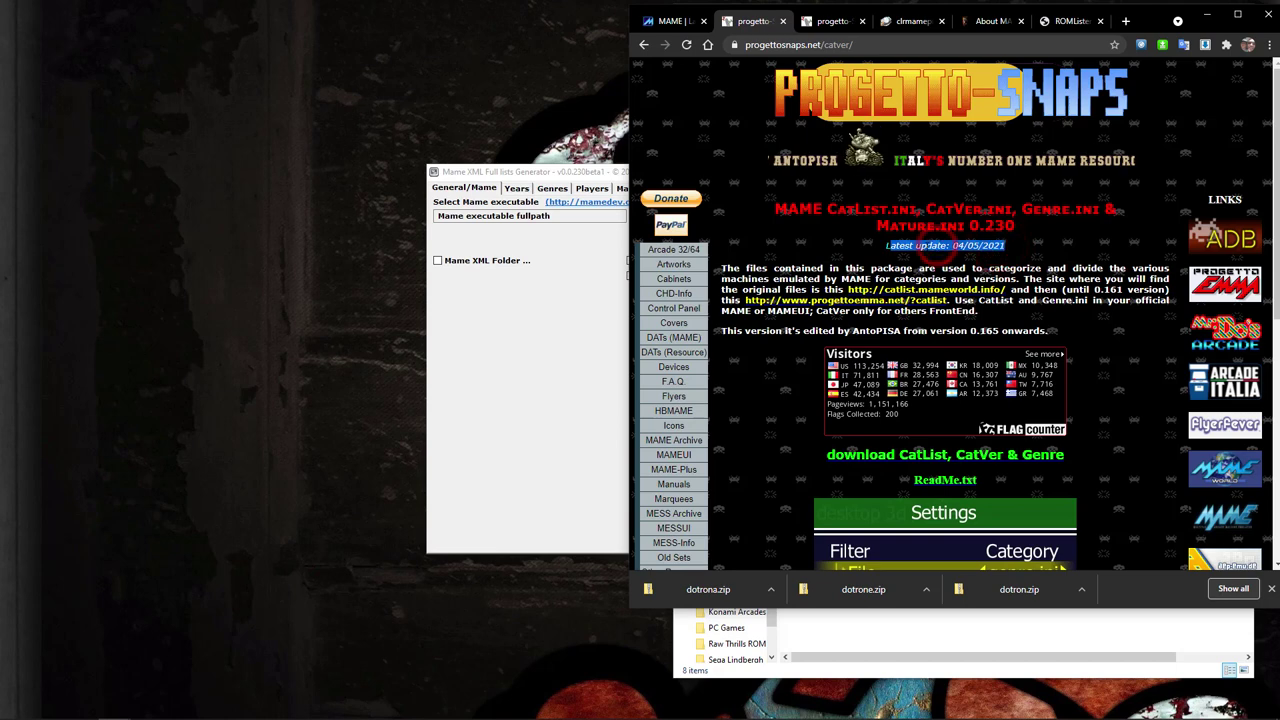
- Place the list generator window beside the browser and look through its Genres, Players, Manufacturers and Years settings
left_click(596, 291)
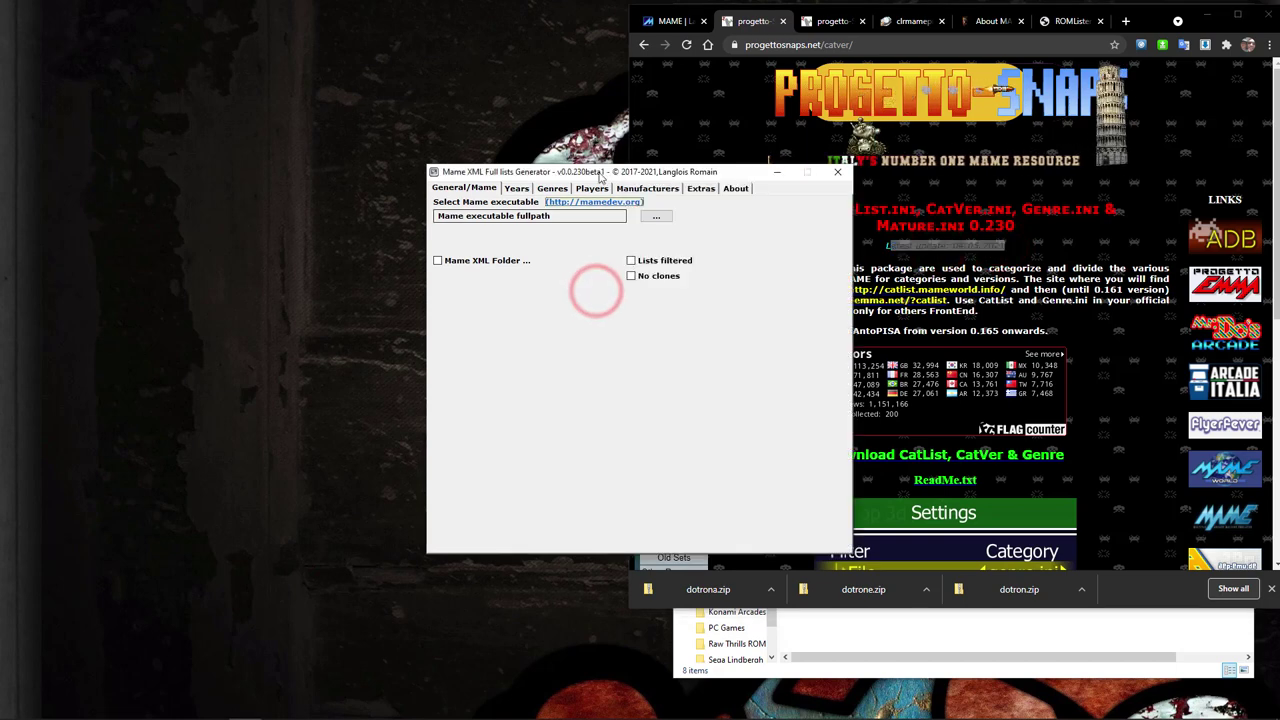
left_click_drag(600, 176, 373, 105)
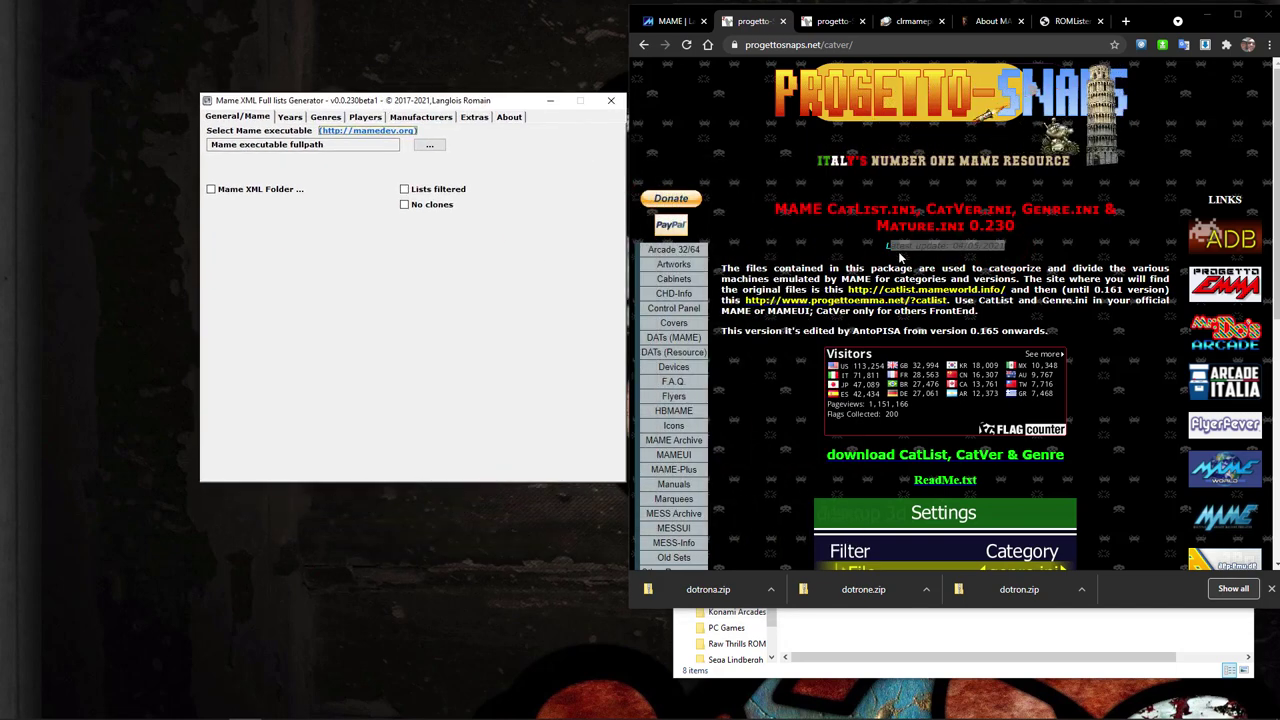
left_click(892, 255)
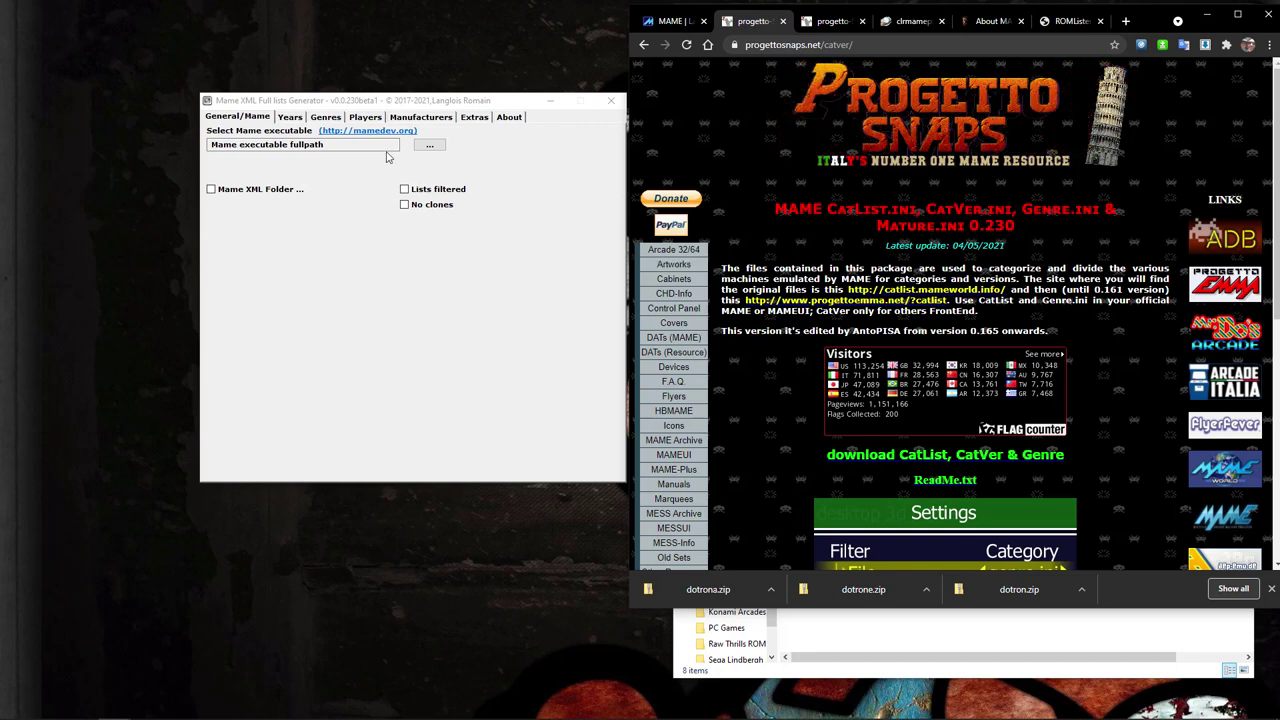
left_click(331, 118)
left_click(364, 117)
left_click(418, 117)
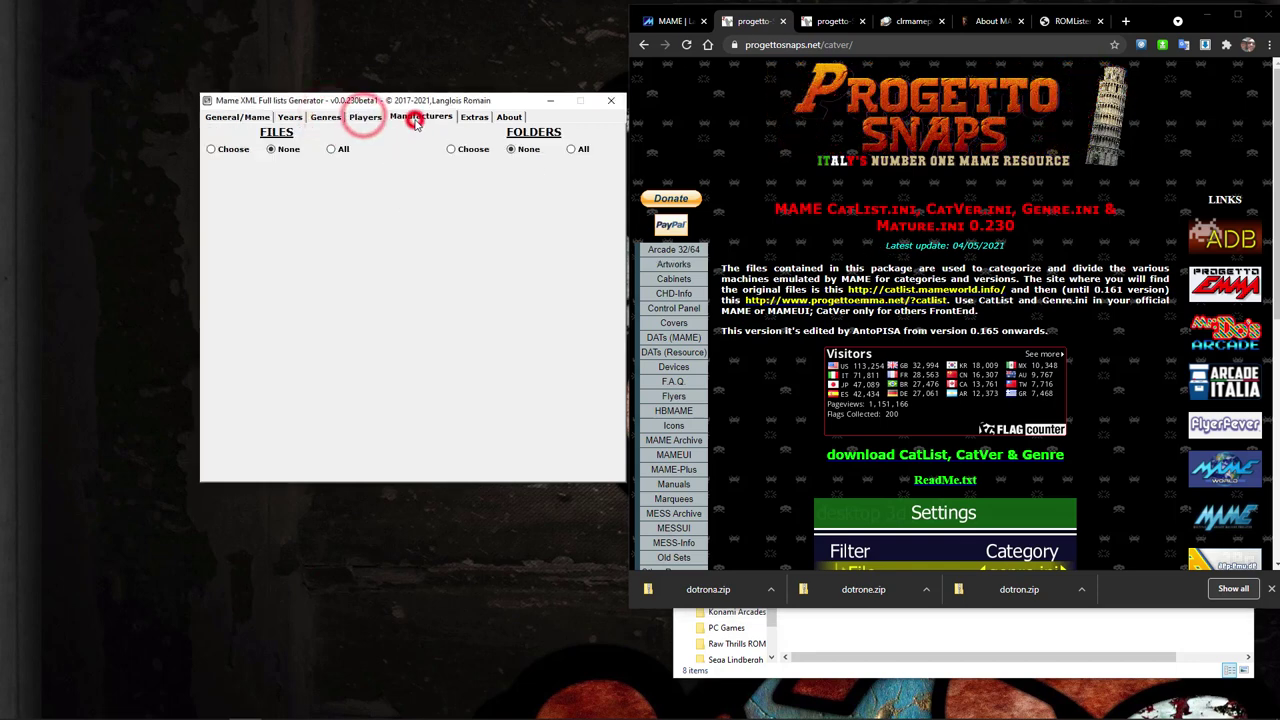
left_click(292, 117)
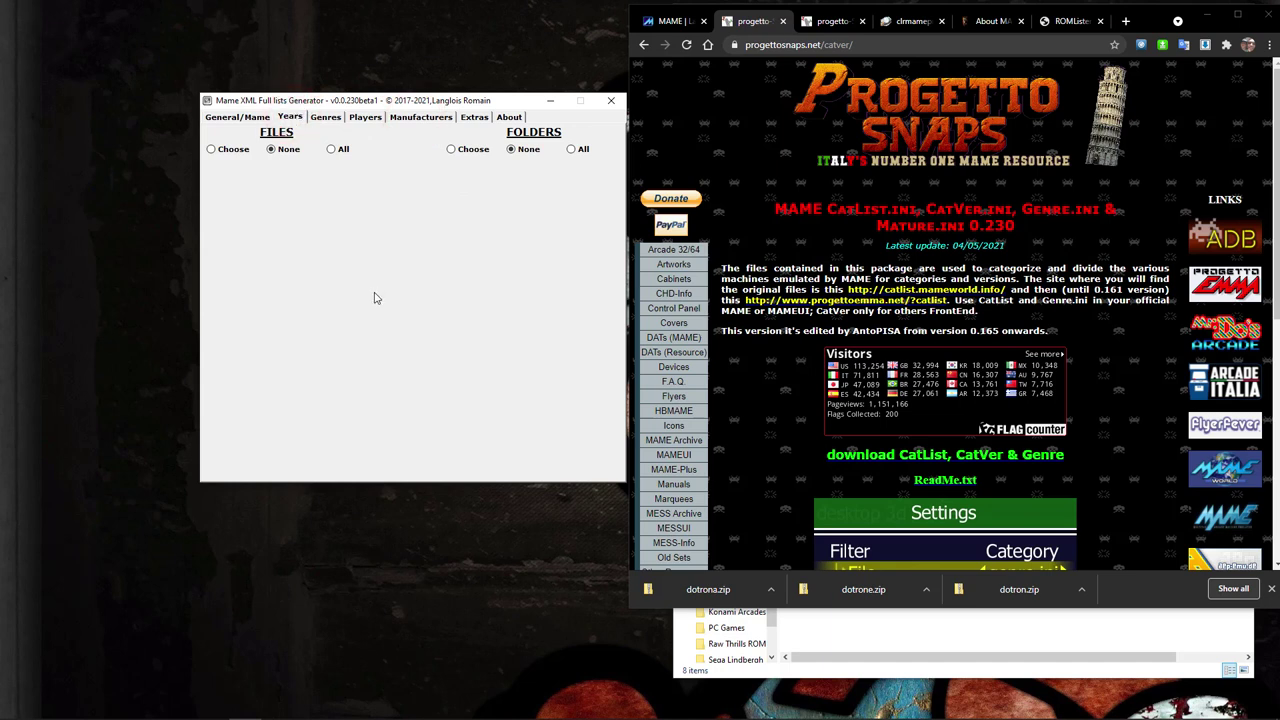
left_click(250, 117)
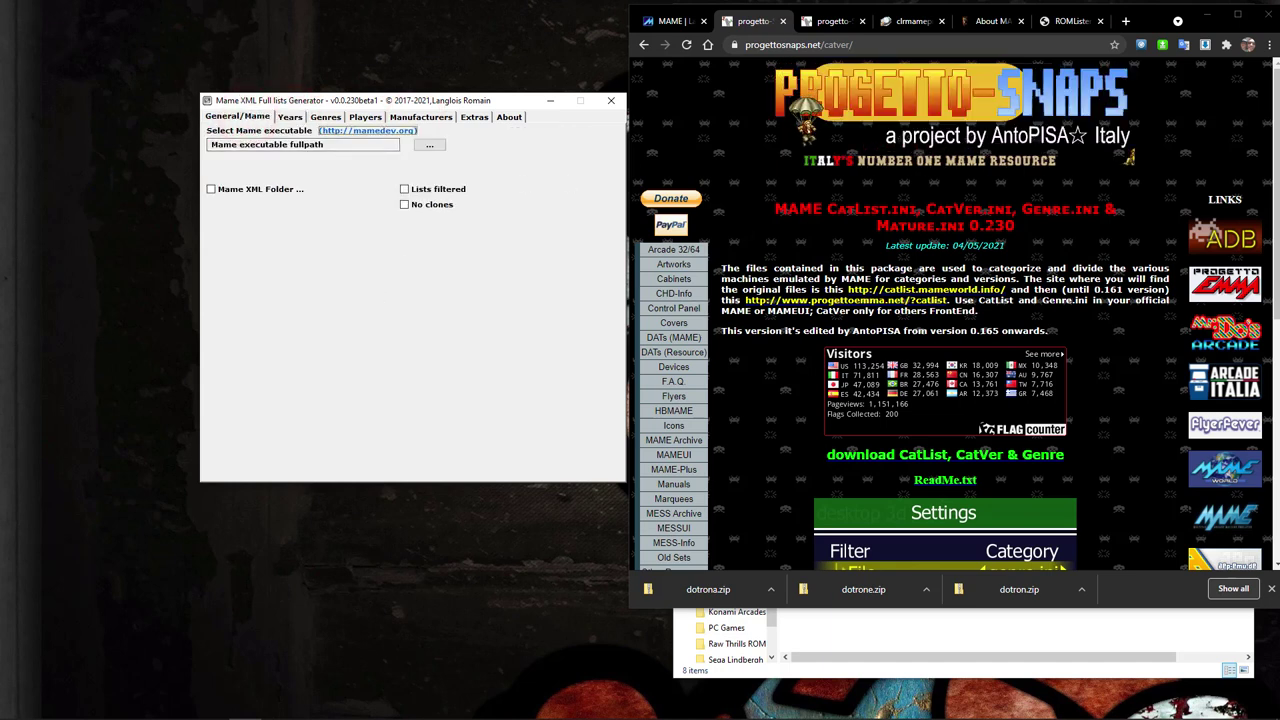
- Compare the CatVer package's version number with the list generator's version
left_click_drag(985, 225, 1004, 226)
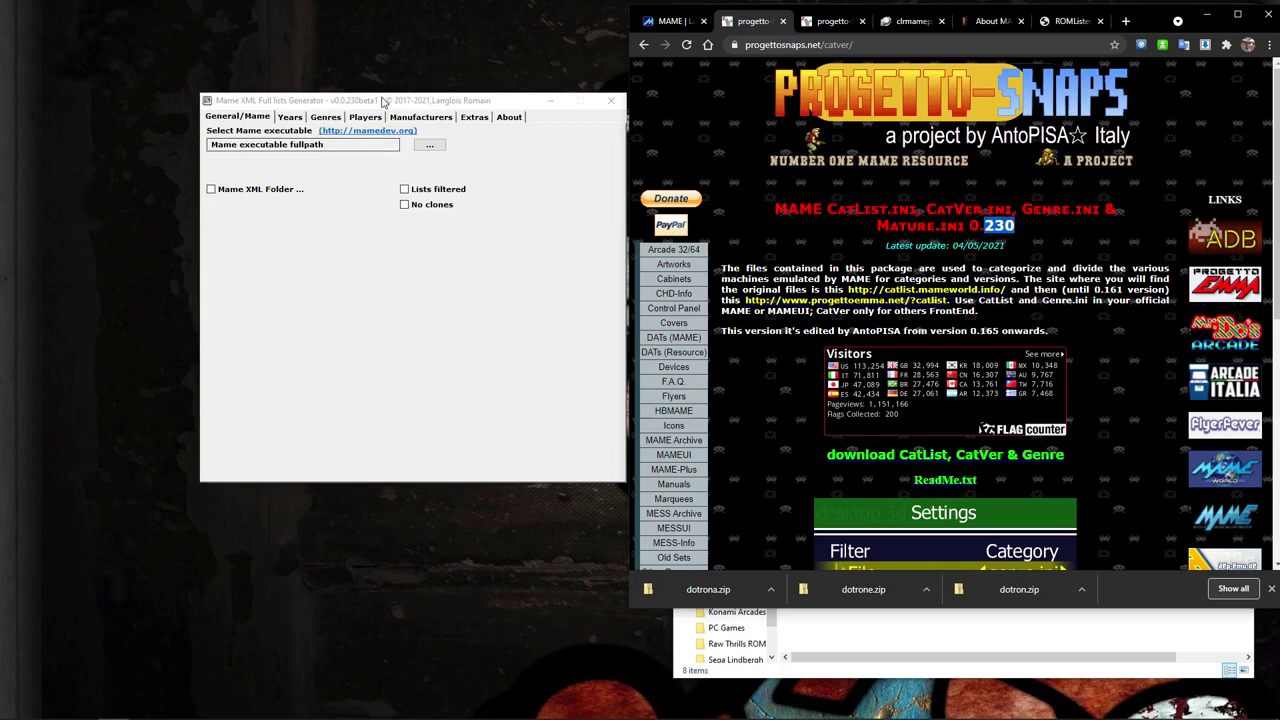
mouse_move(383, 101)
left_mouse_down()
mouse_move(397, 96)
mouse_move(382, 85)
left_mouse_up()
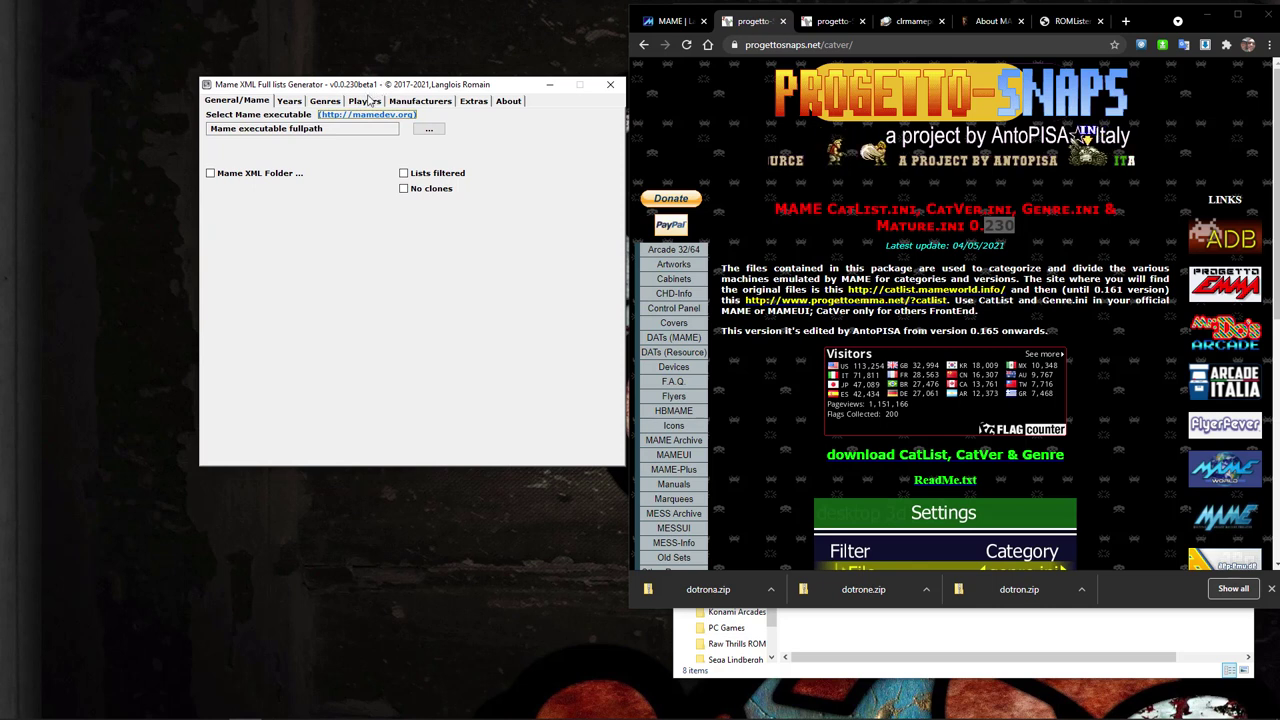
left_click_drag(435, 84, 467, 69)
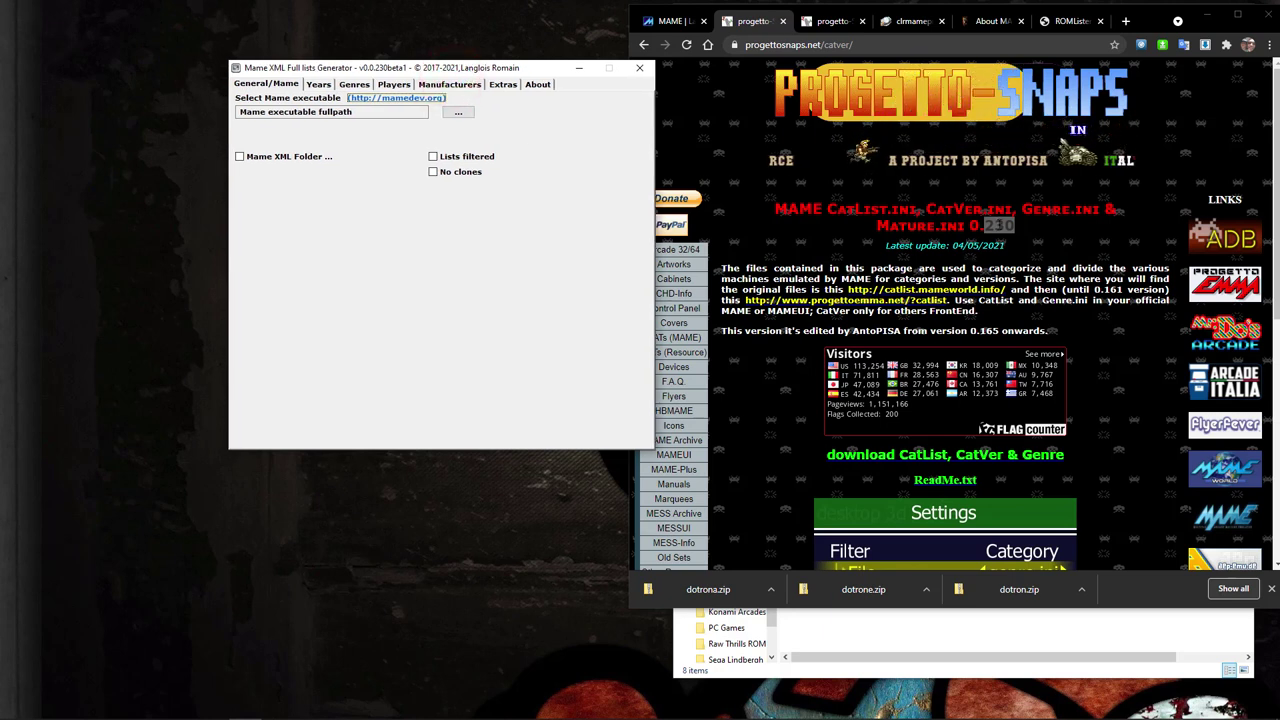
- Select mame.exe in R:\Hyperspin\Emulators\MAME as the MAME executable for the list generator
left_click(268, 112)
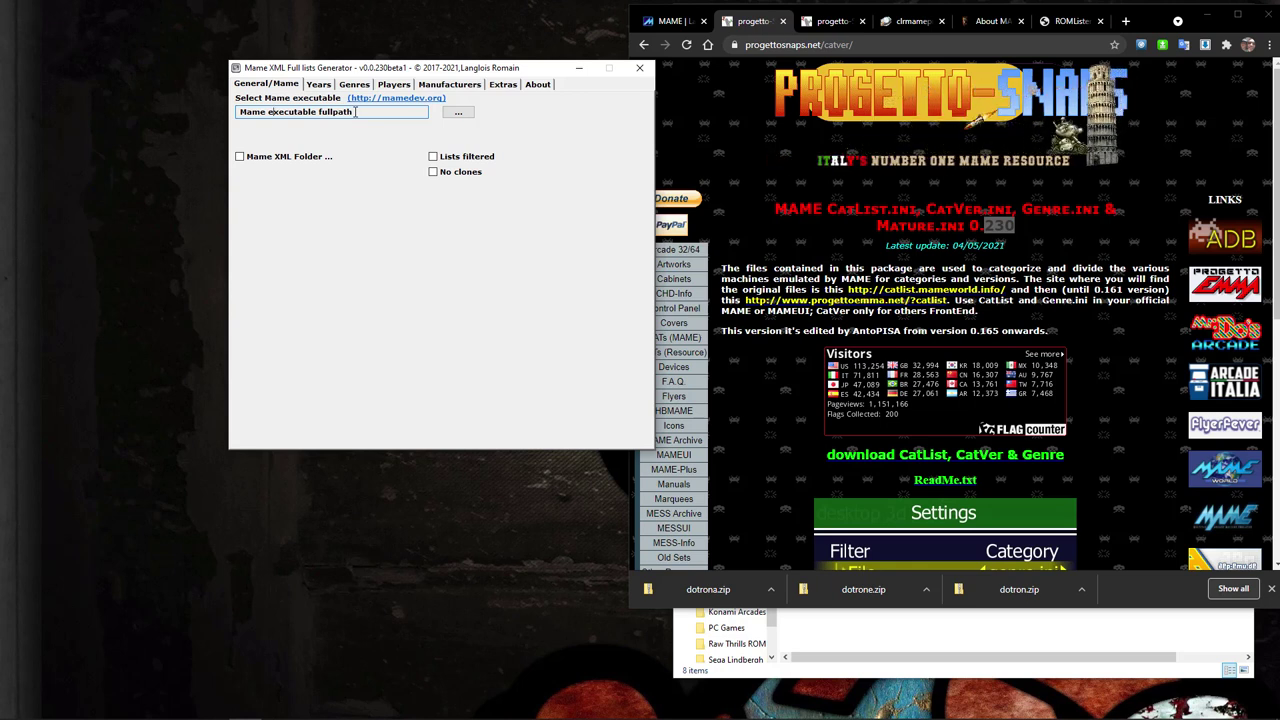
left_click_drag(338, 74, 402, 74)
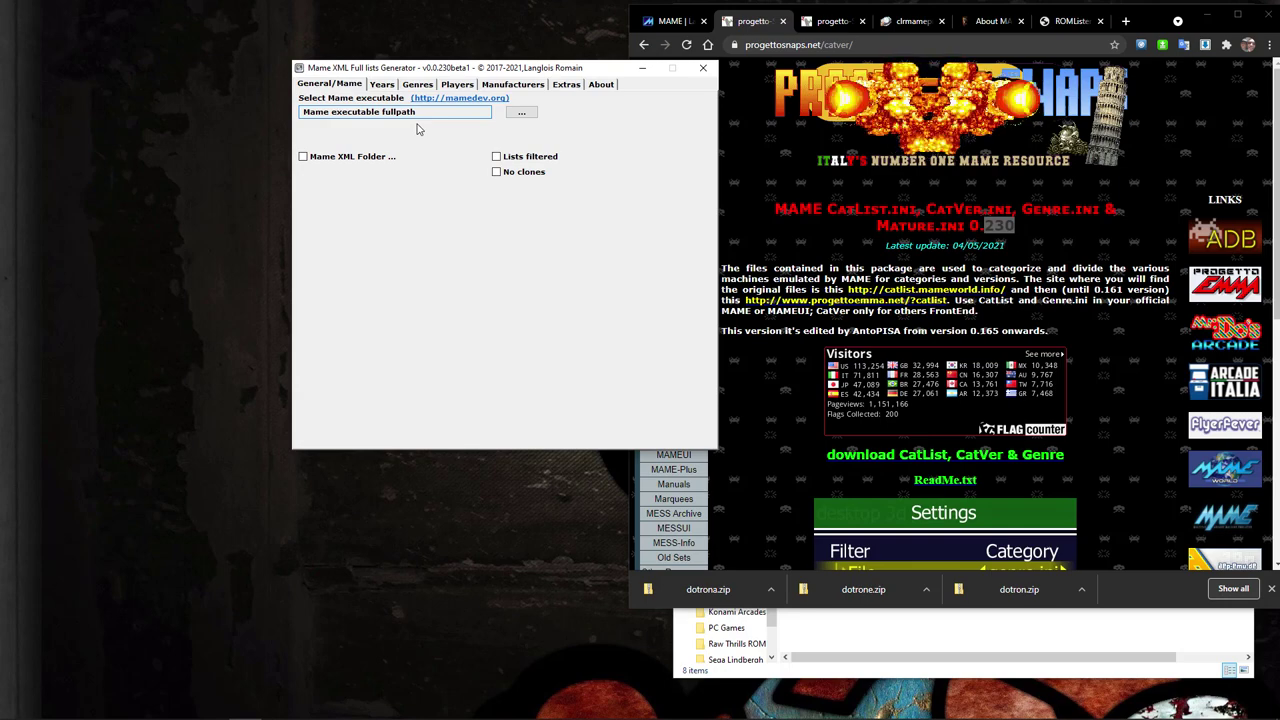
left_click(522, 112)
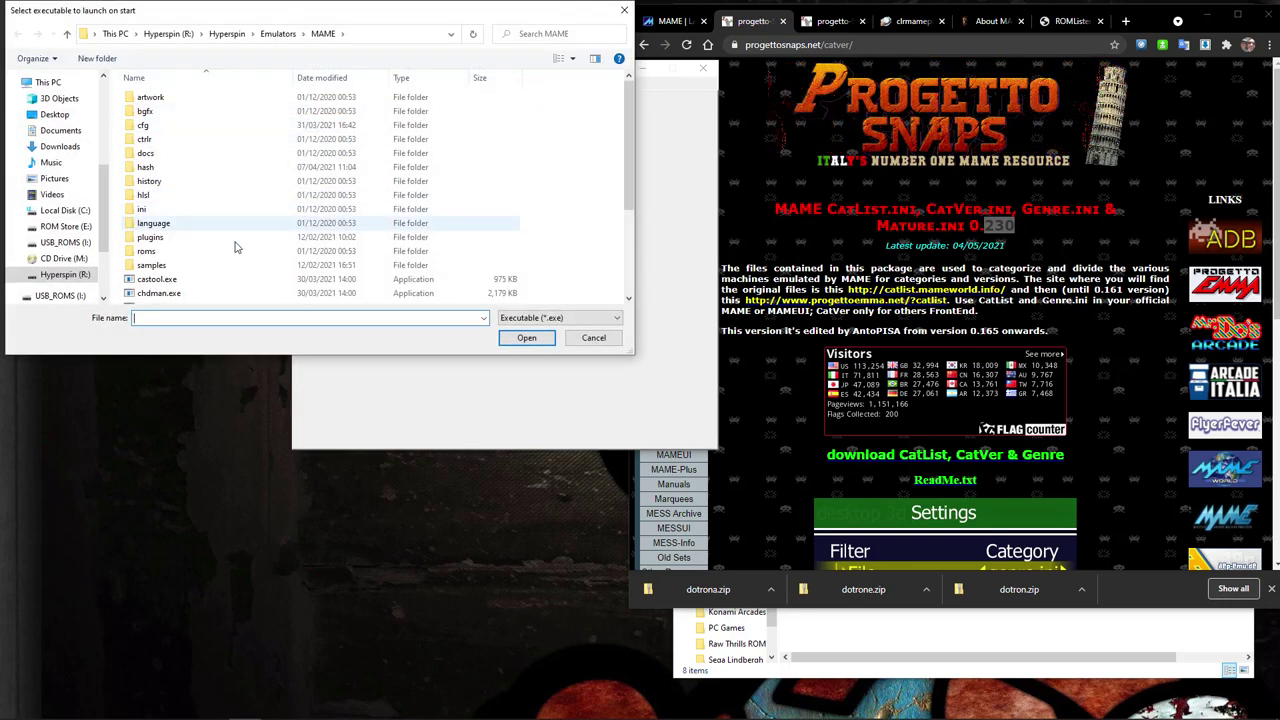
scroll(225, 279, "down", 3)
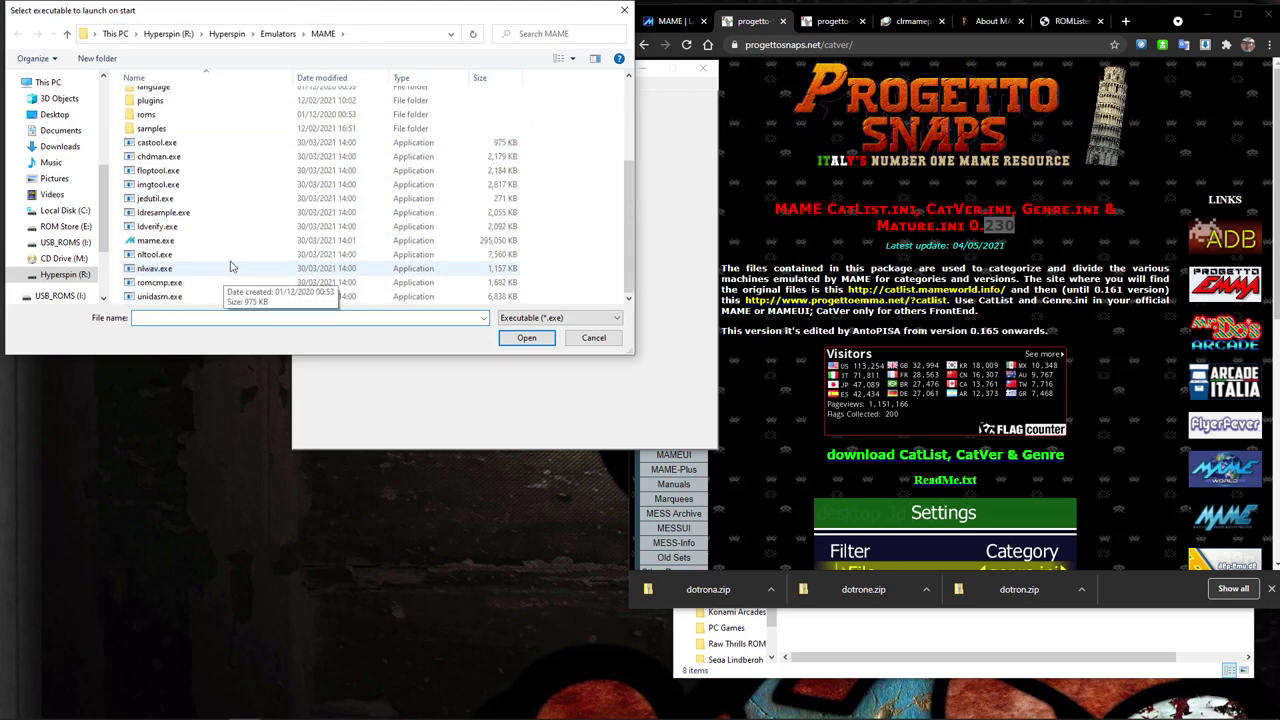
double_click(155, 240)
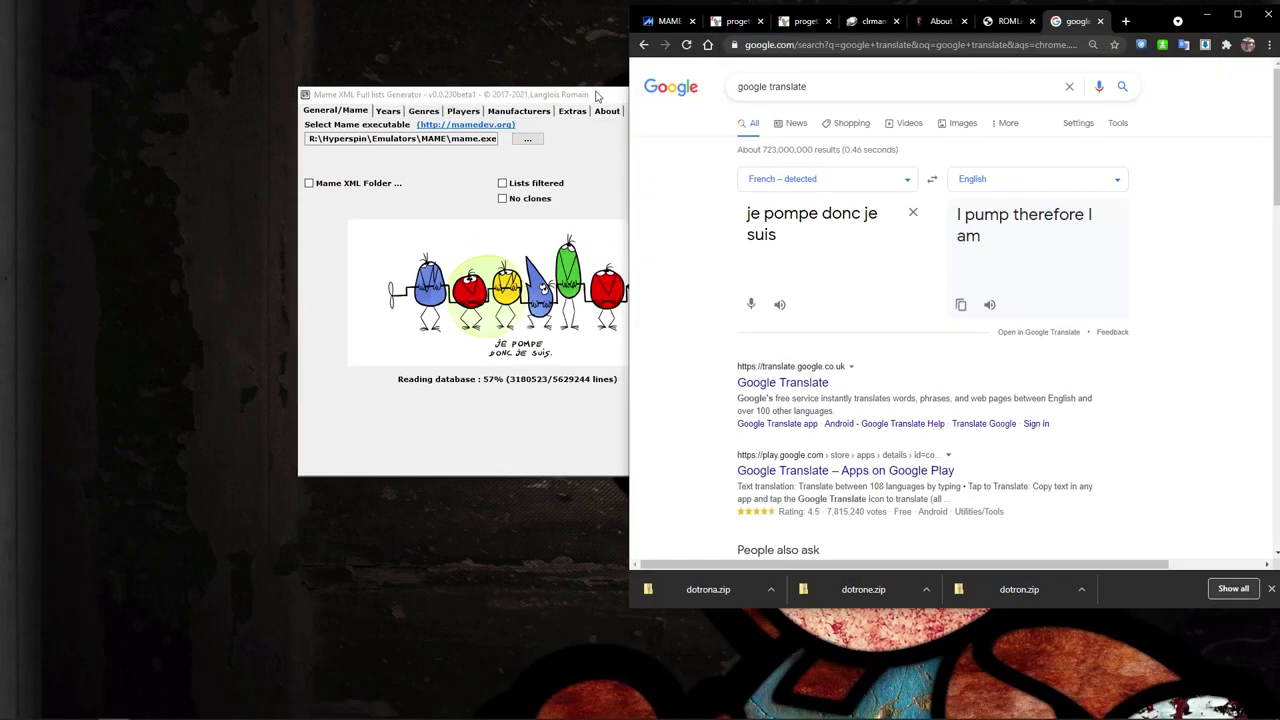
- Create a MAME XMLs folder inside MAME Torrents and set it as the MAME lists destination
left_click(596, 96)
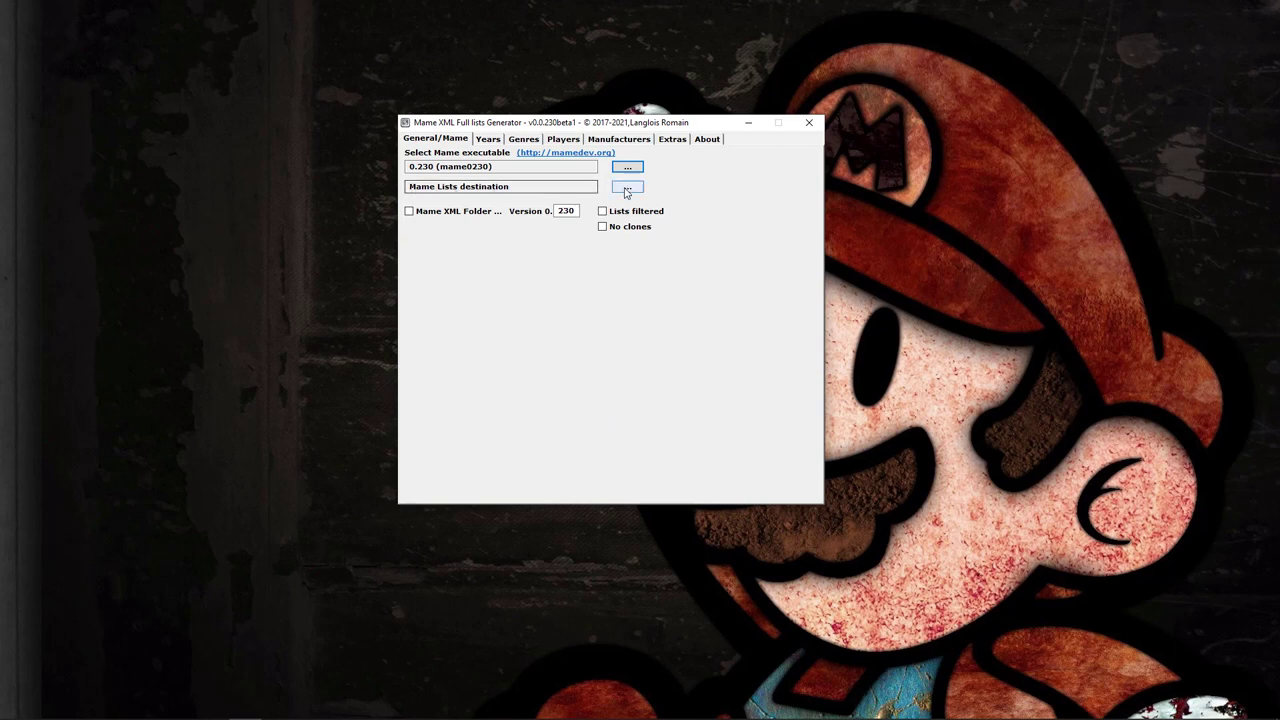
left_click(627, 188)
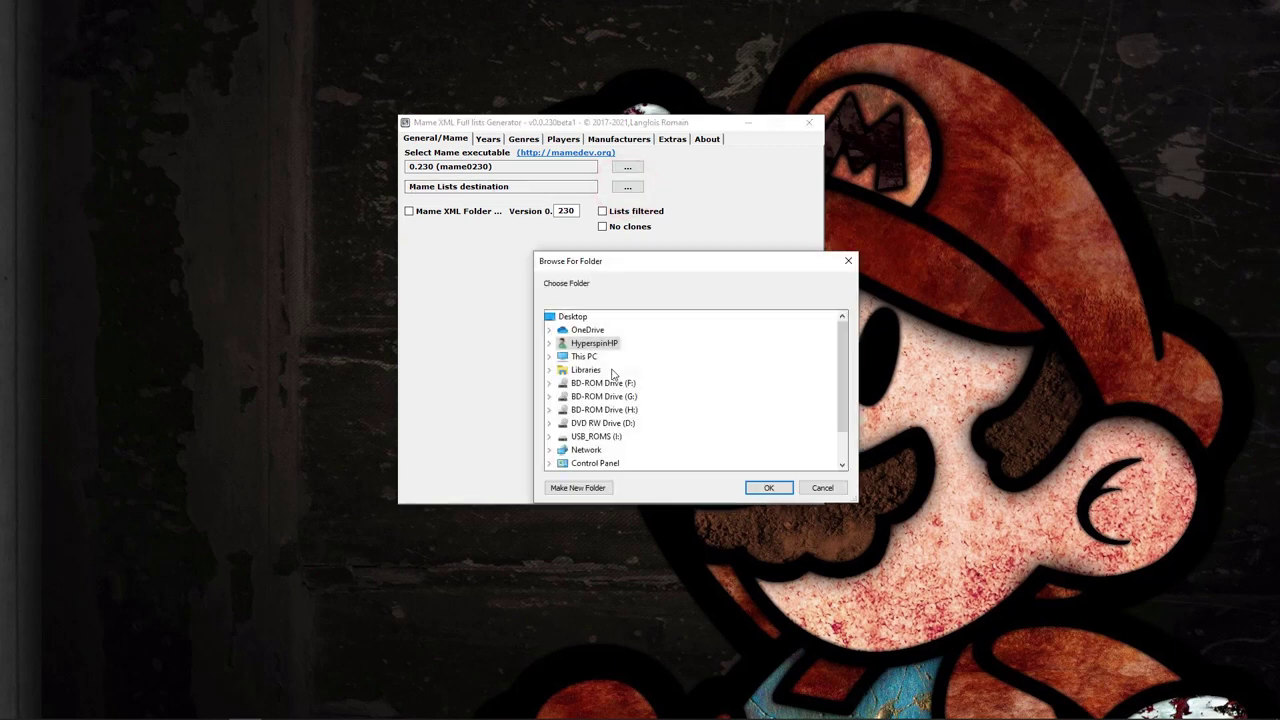
left_click(596, 488)
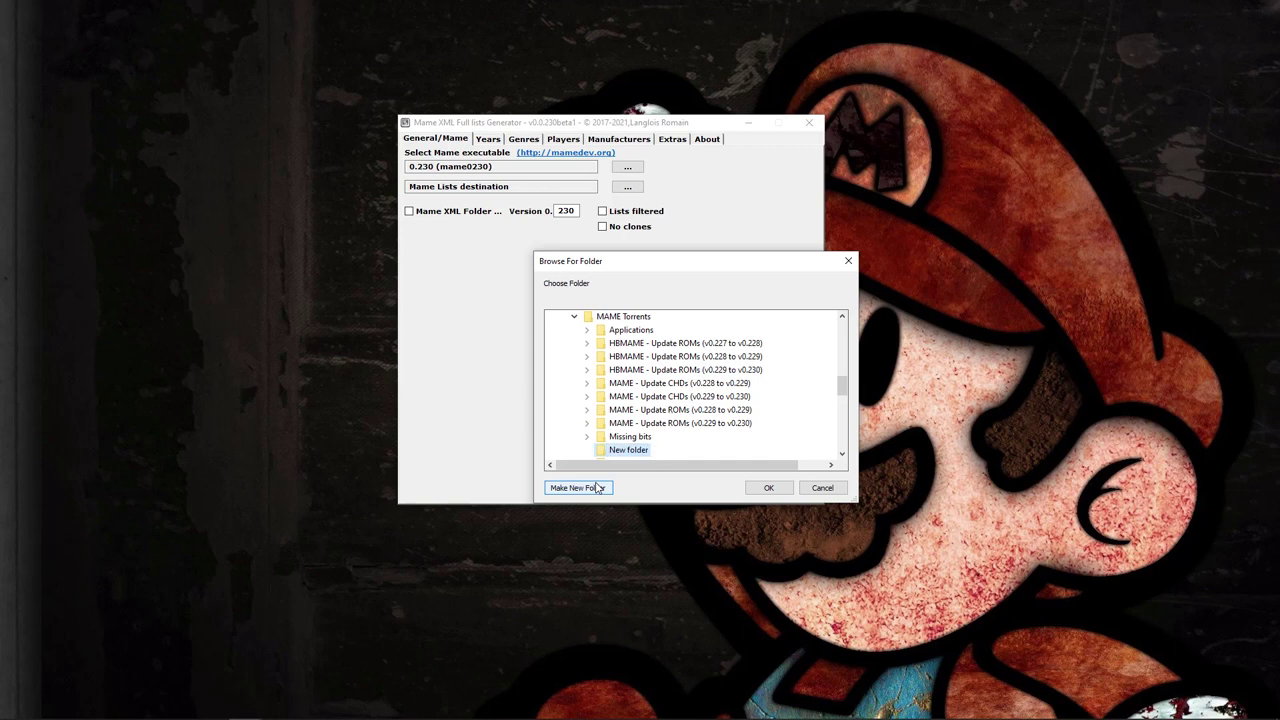
key("Return")
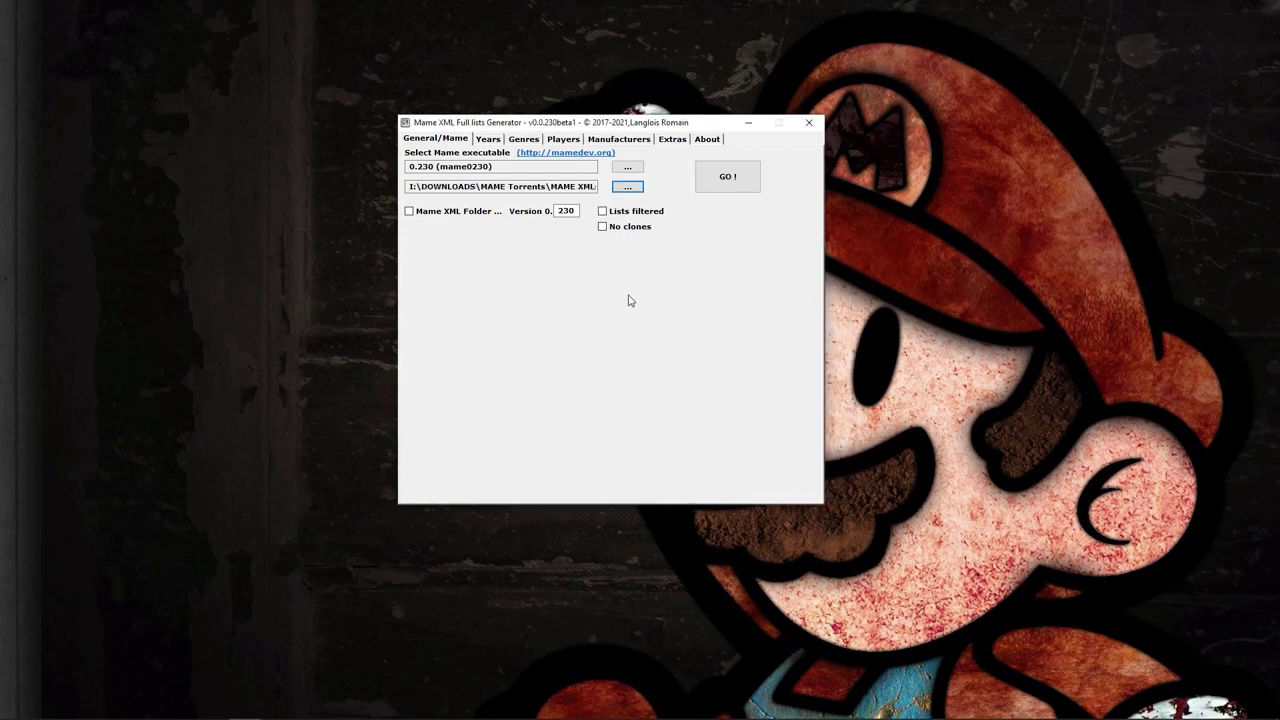
left_click(487, 139)
left_click(440, 139)
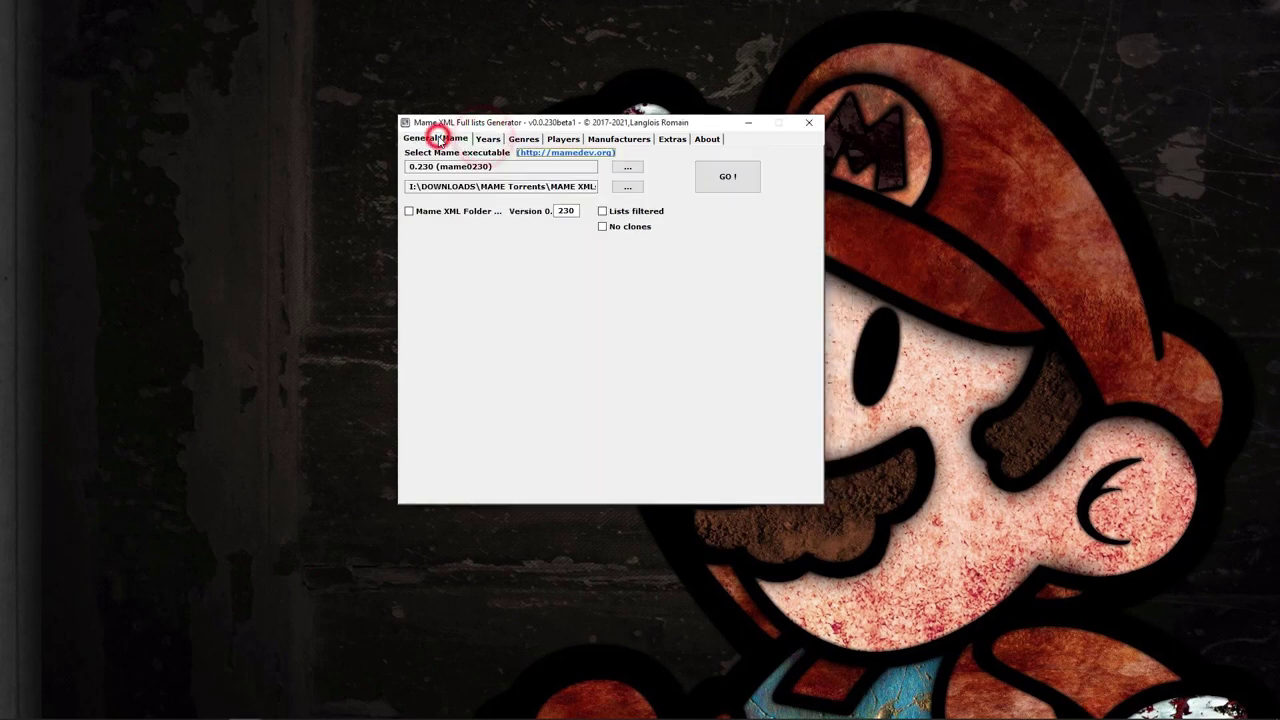
left_click(489, 139)
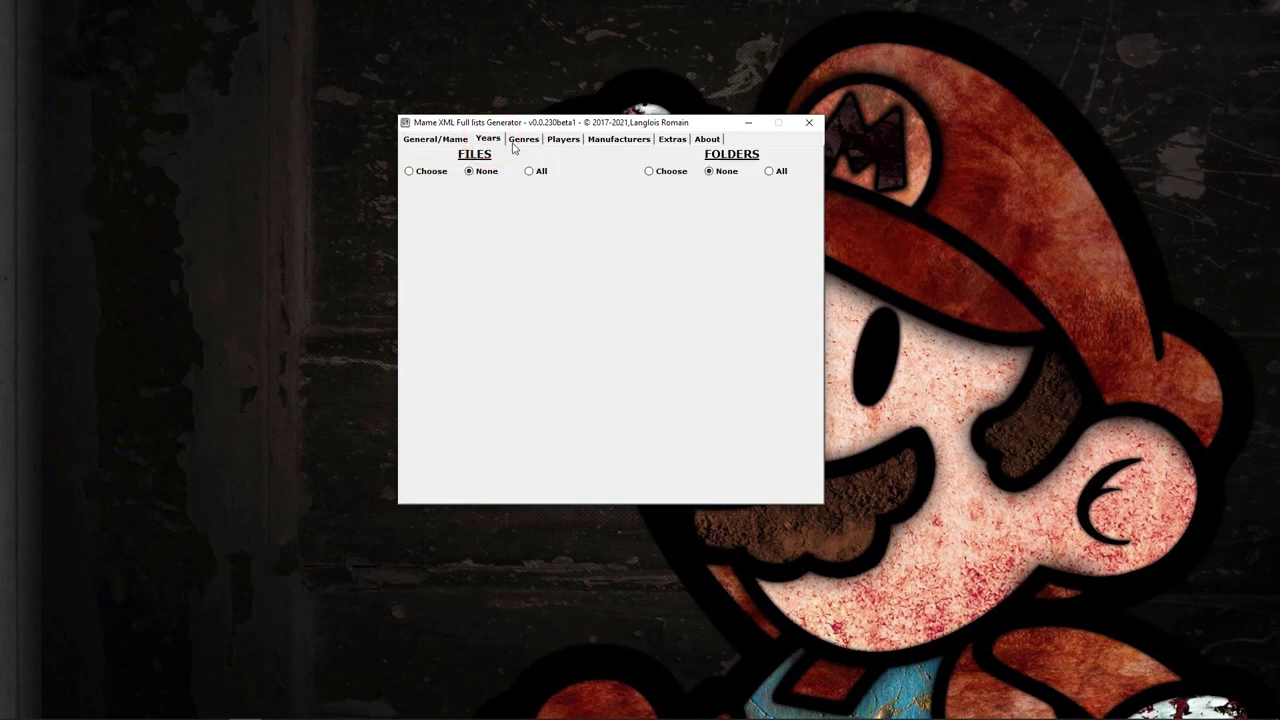
left_click(433, 142)
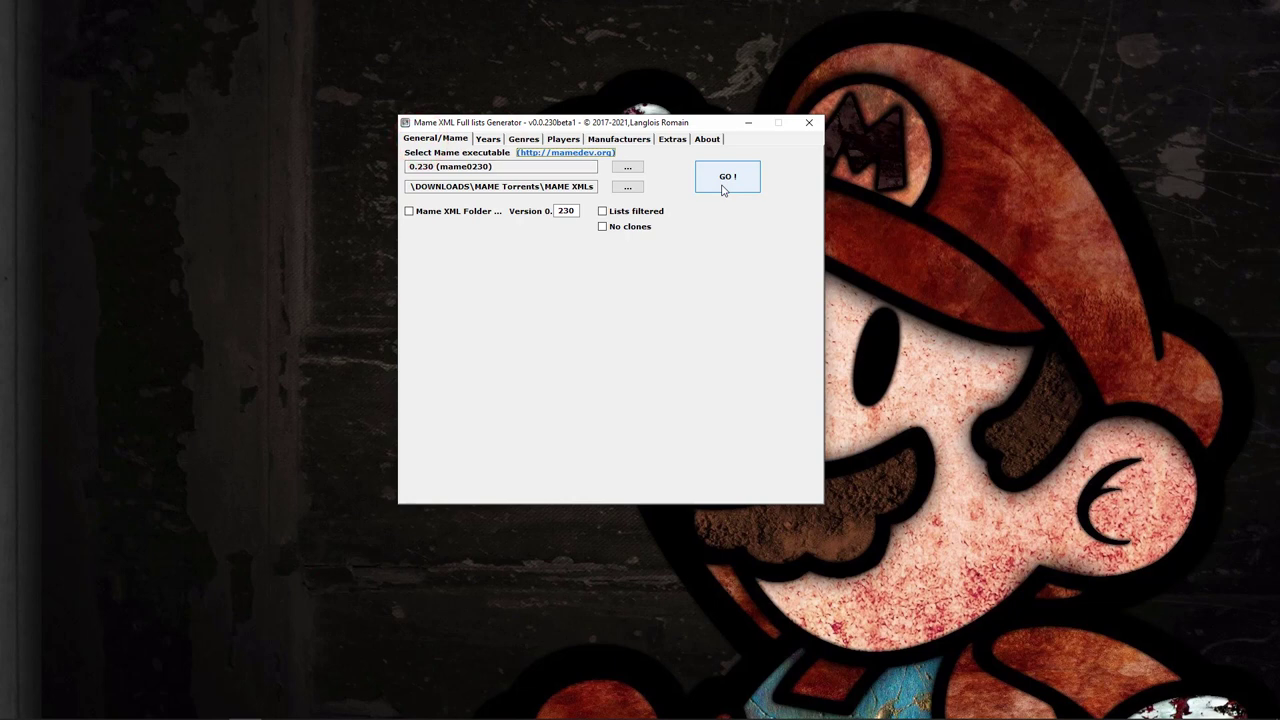
- Set the year list files to All, restricted to Working games
left_click(489, 140)
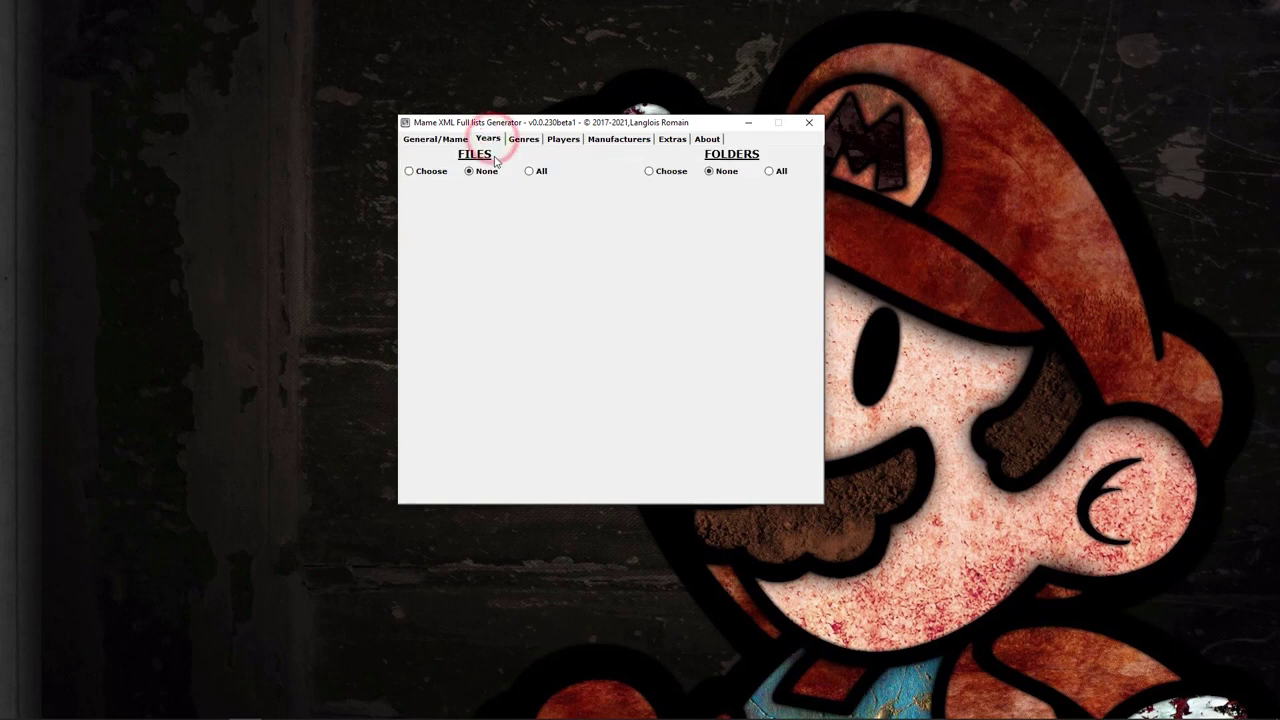
left_click(436, 174)
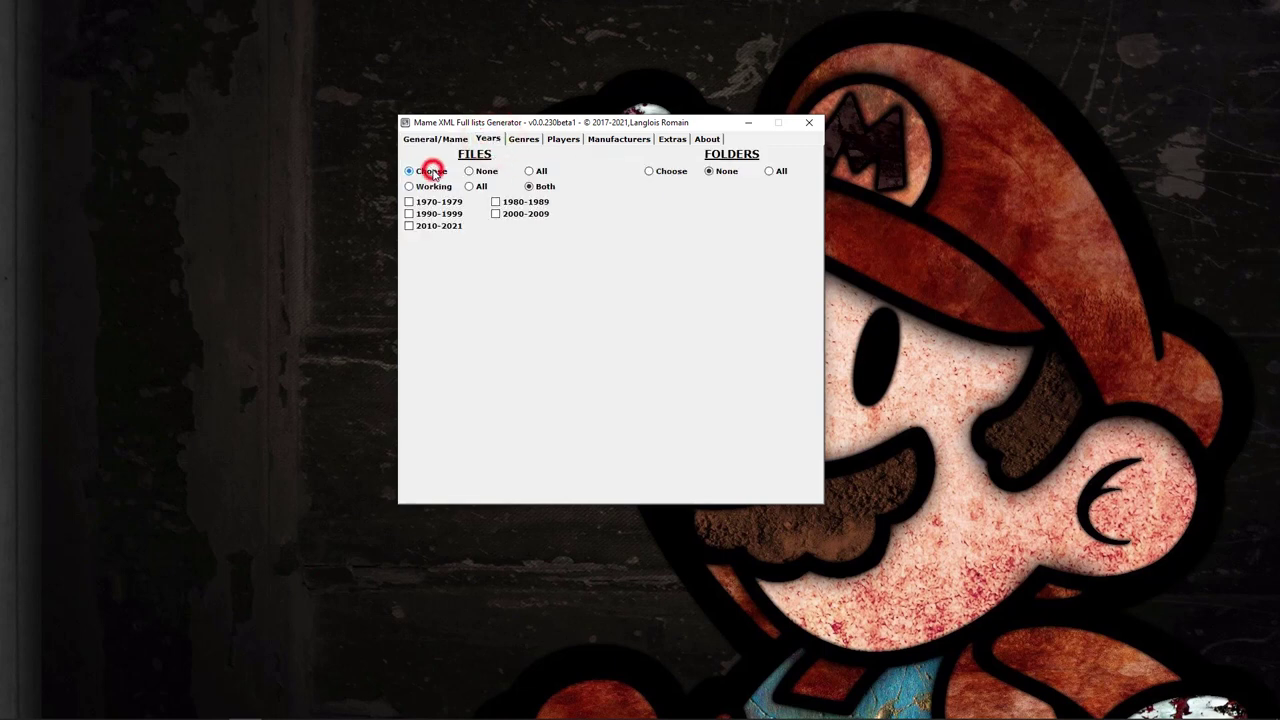
left_click(540, 173)
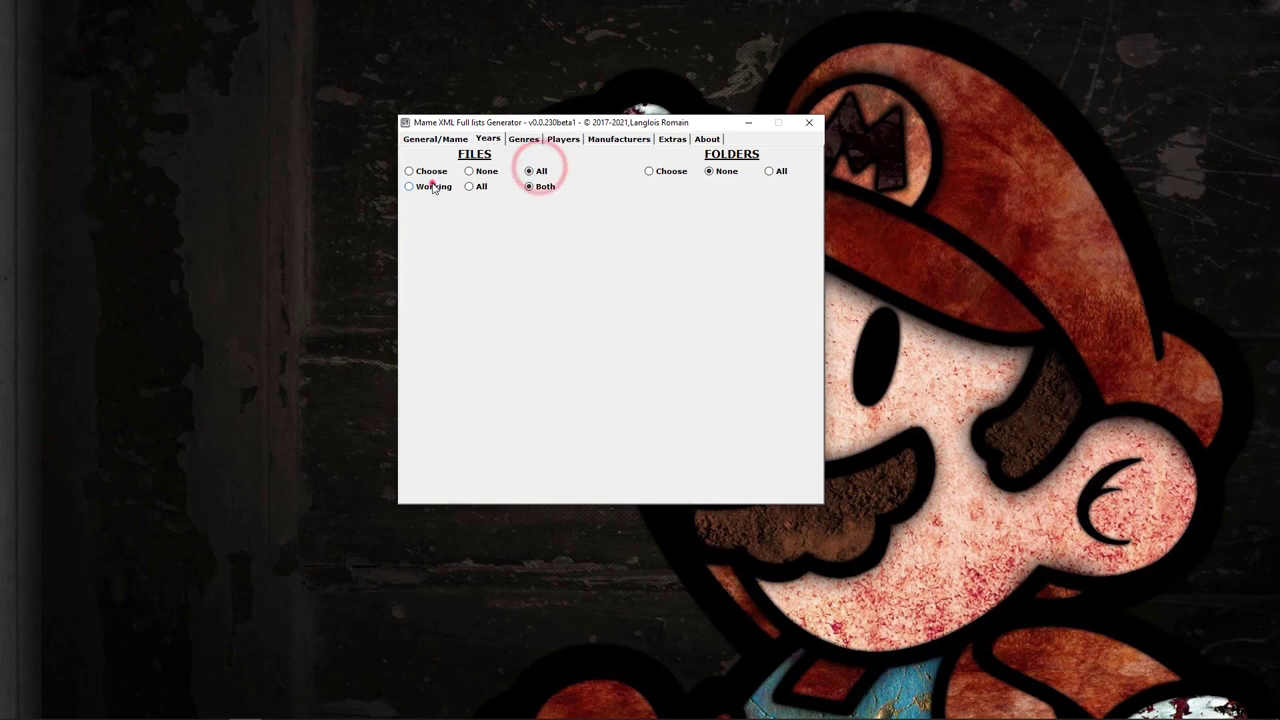
left_click(432, 188)
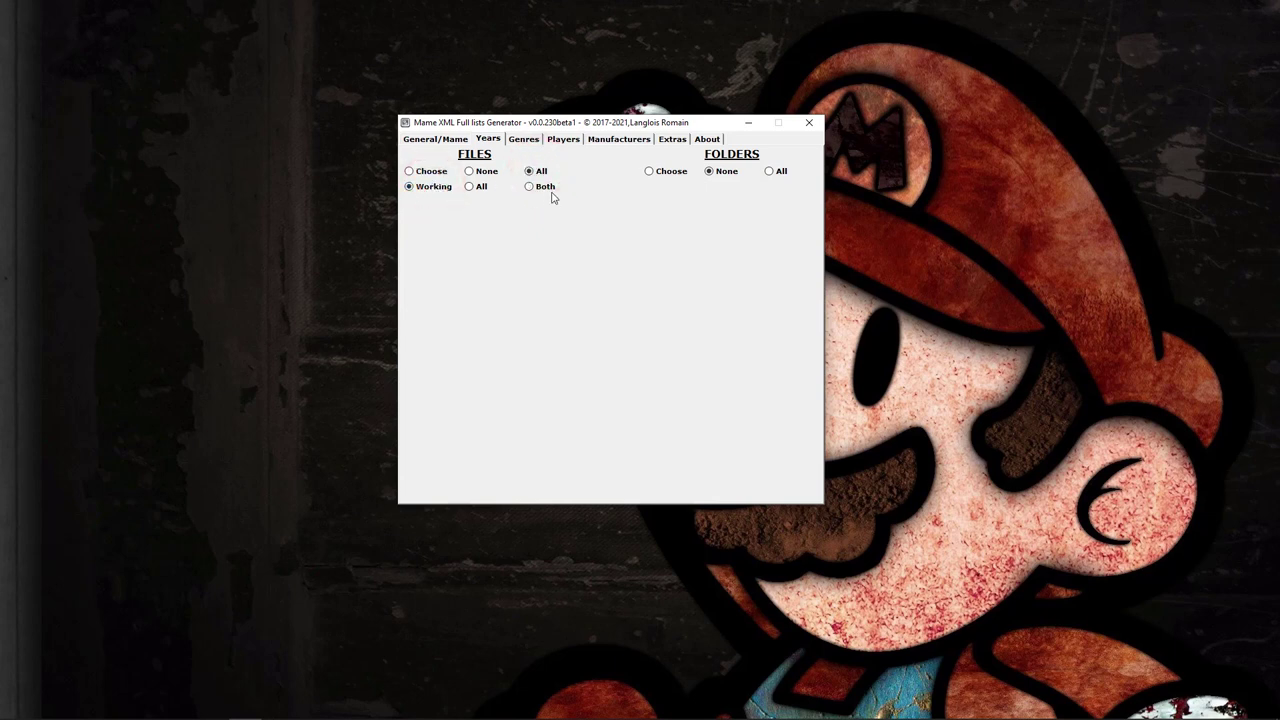
- Set the genre list files to Choose, restricted to Working games
left_click(524, 140)
left_click(432, 172)
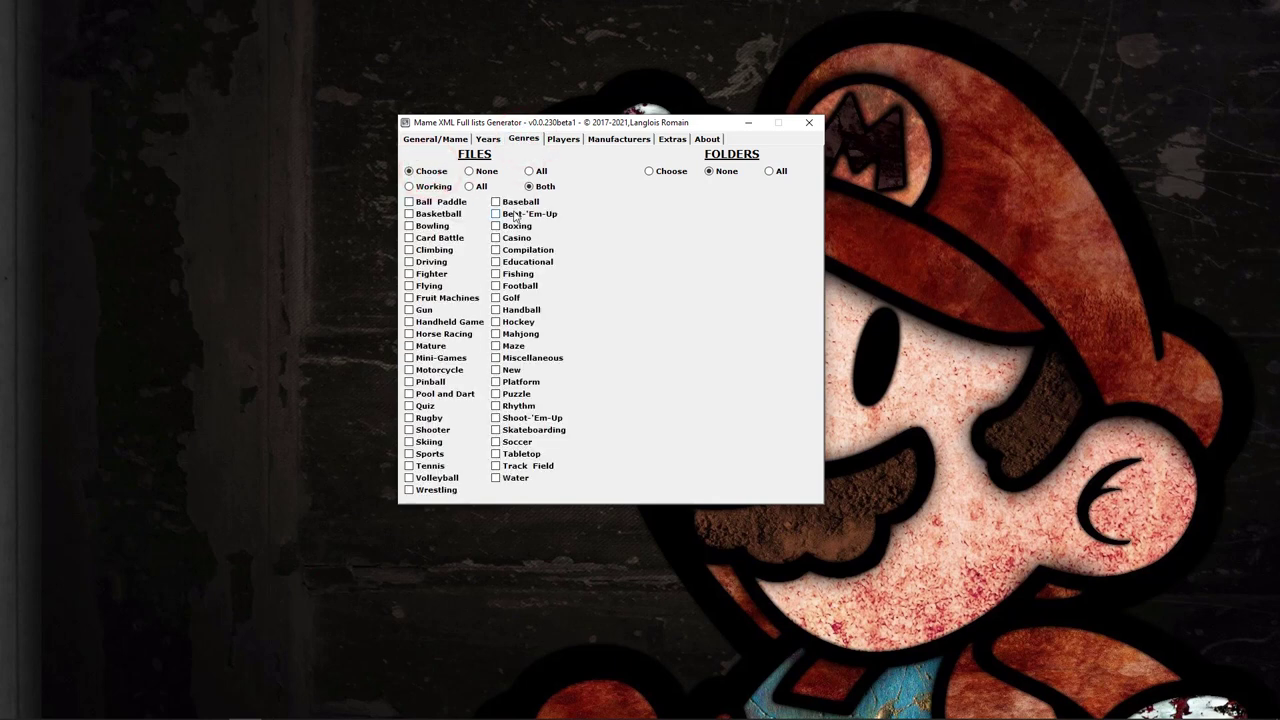
left_click(429, 184)
- Set the player list files to Choose, restricted to Working games
left_click(575, 142)
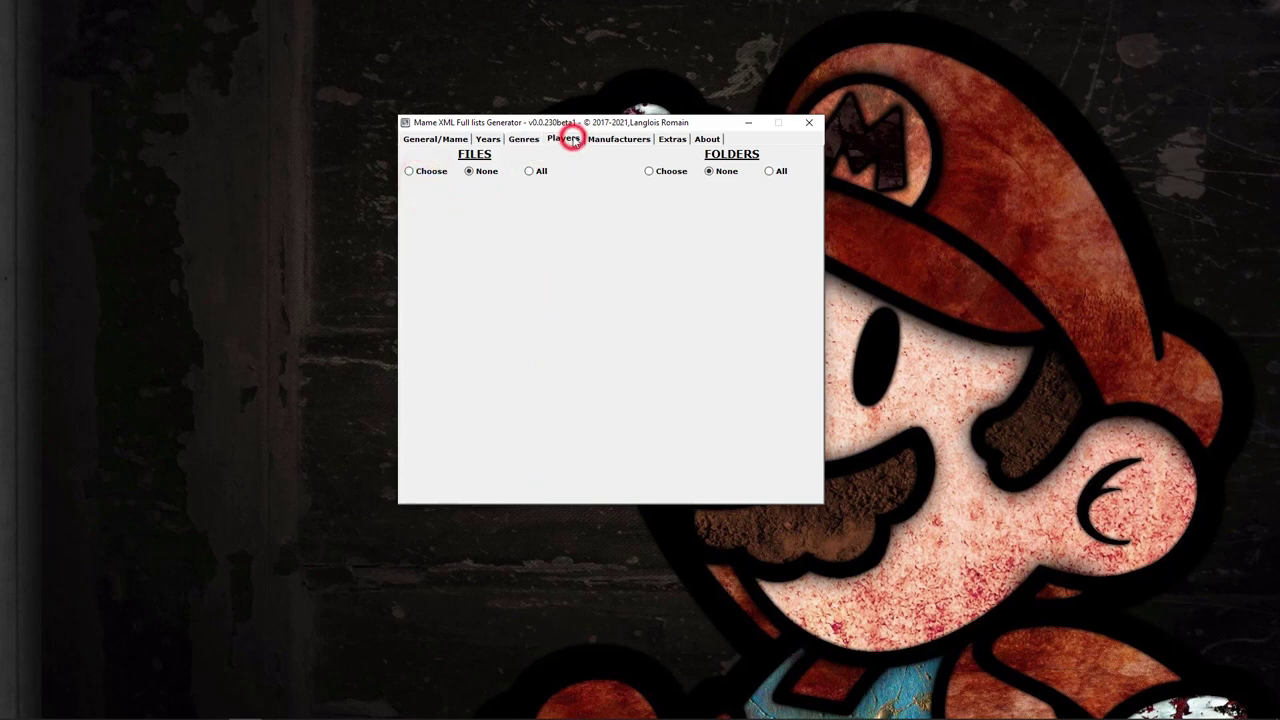
left_click(428, 172)
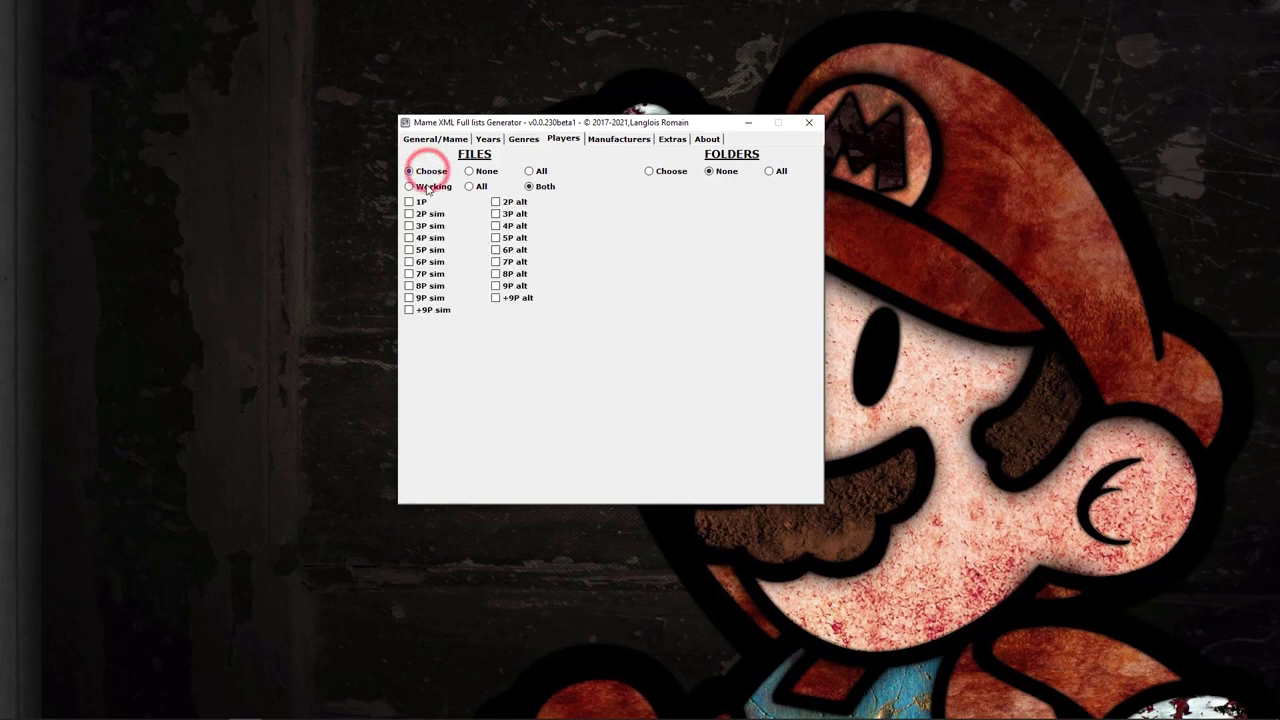
left_click(428, 188)
- Include the 1P, 2P sim to 4P sim, and 2P alt to +9P alt player categories in the list files
left_click(412, 202)
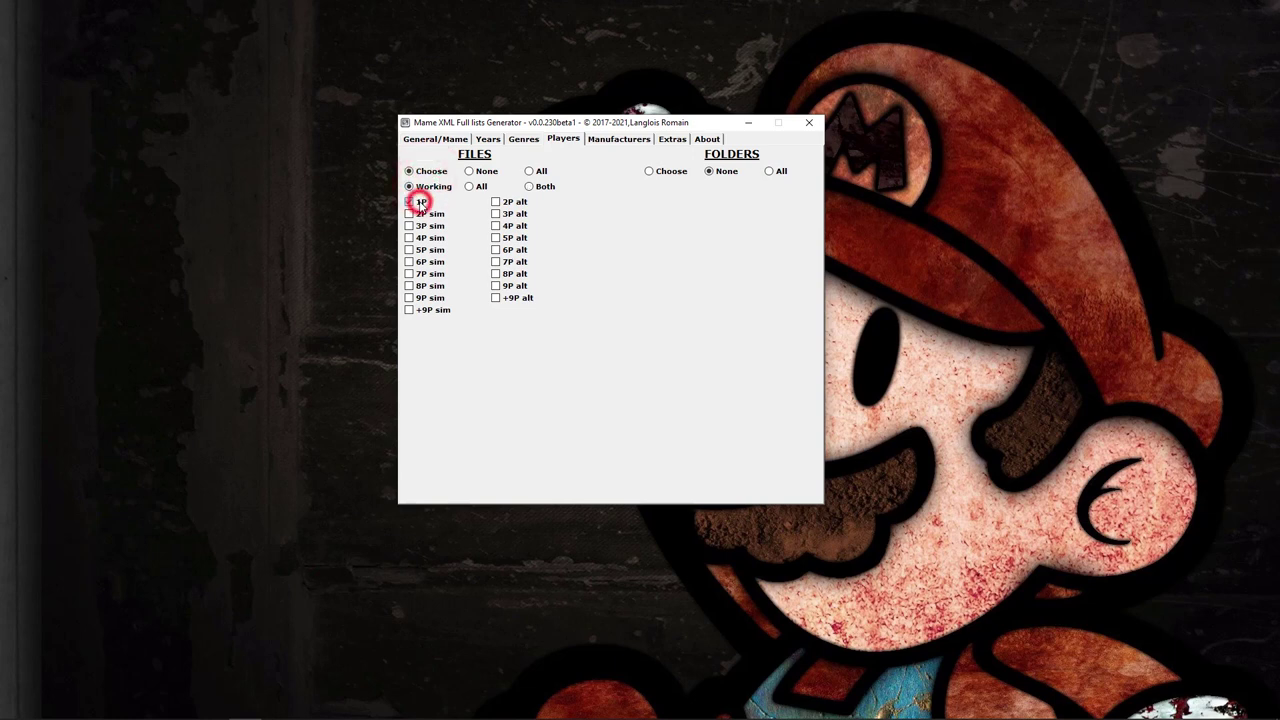
left_click(512, 203)
left_click(427, 214)
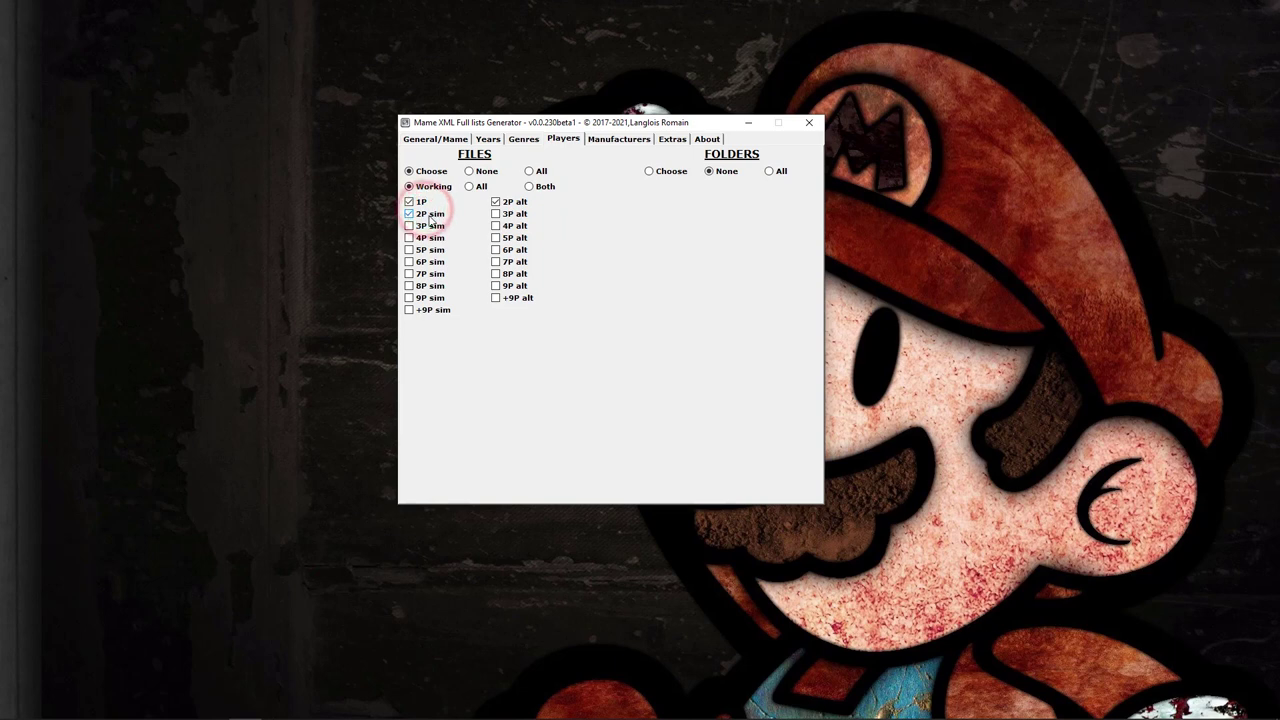
left_click(499, 216)
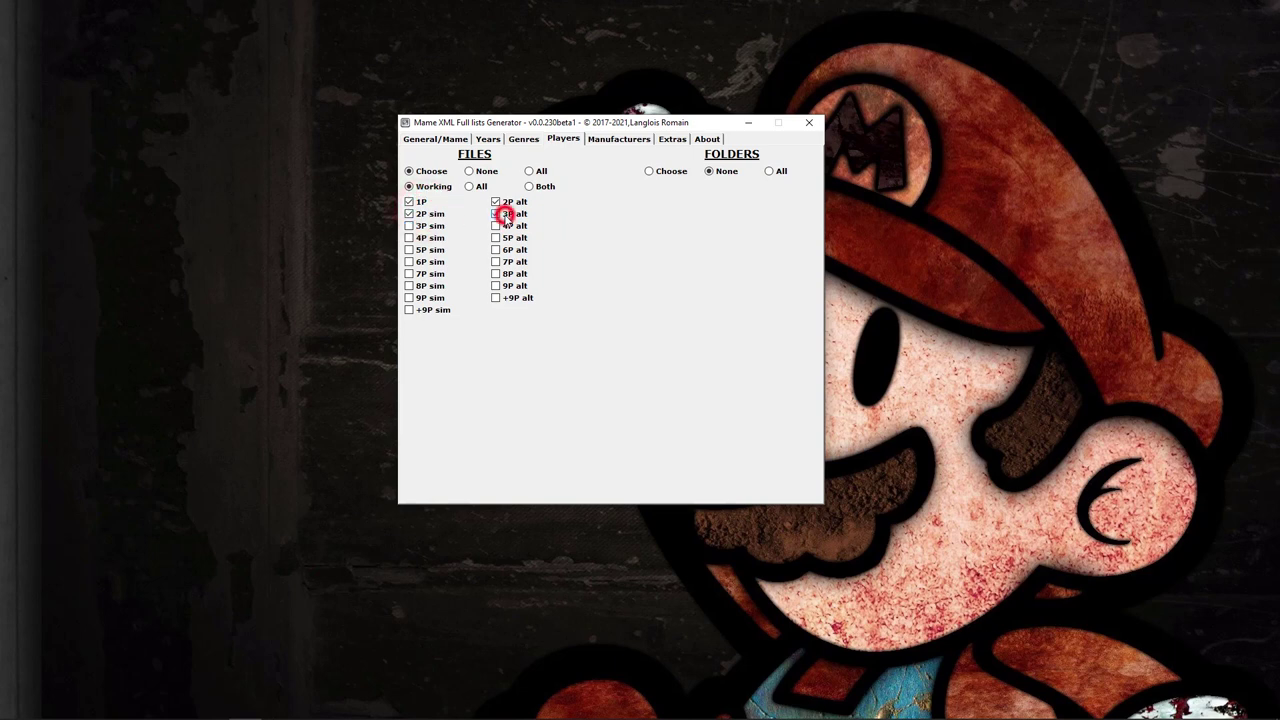
left_click(426, 226)
left_click(514, 226)
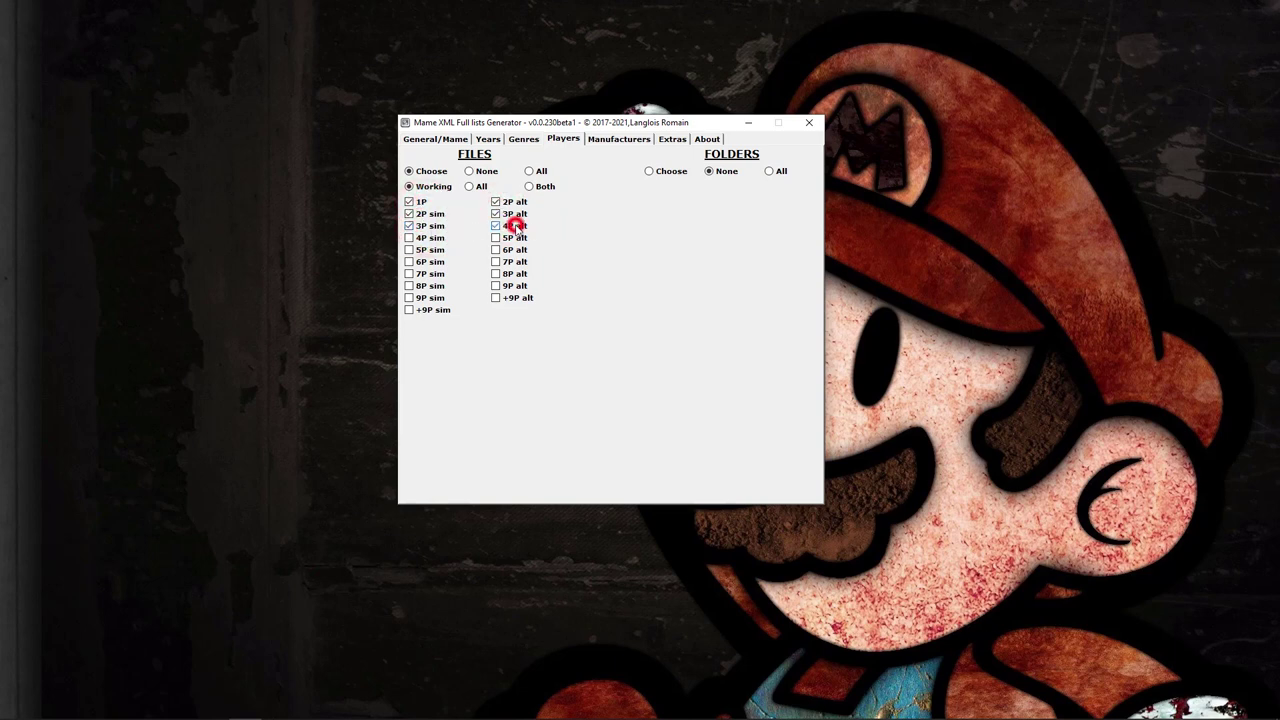
left_click(432, 238)
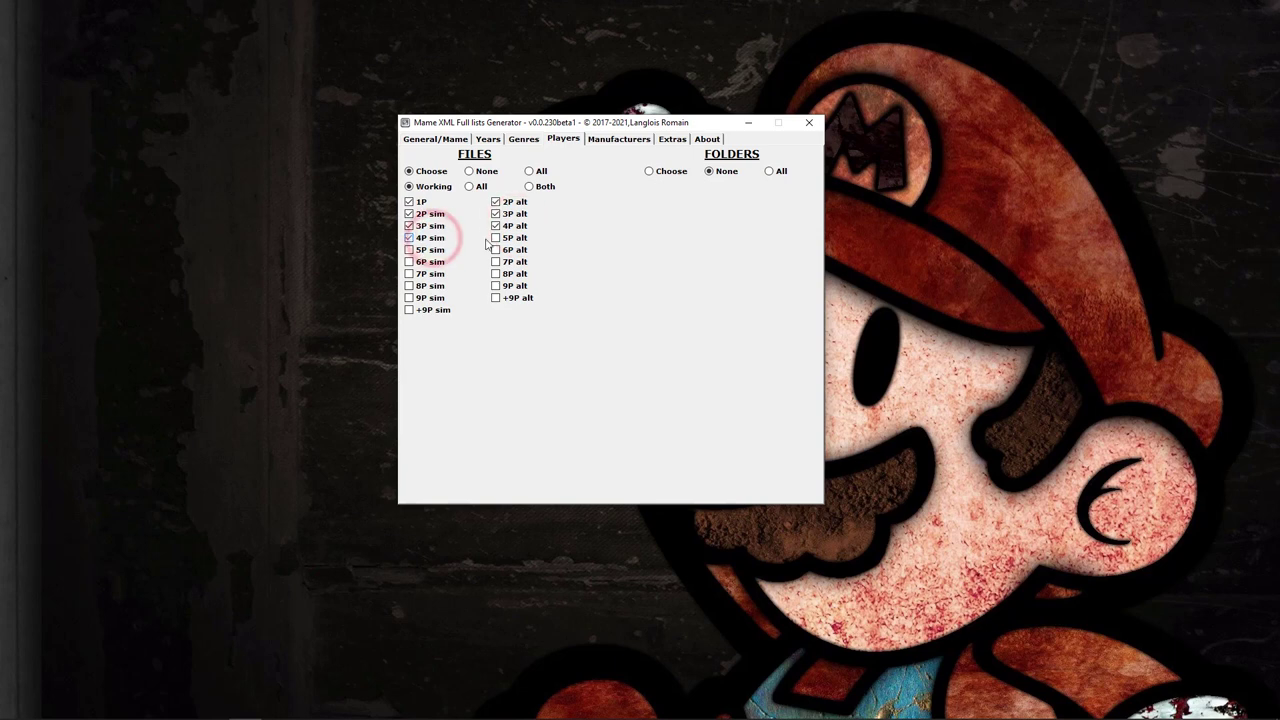
left_click(515, 238)
left_click(514, 250)
left_click(514, 262)
left_click(514, 274)
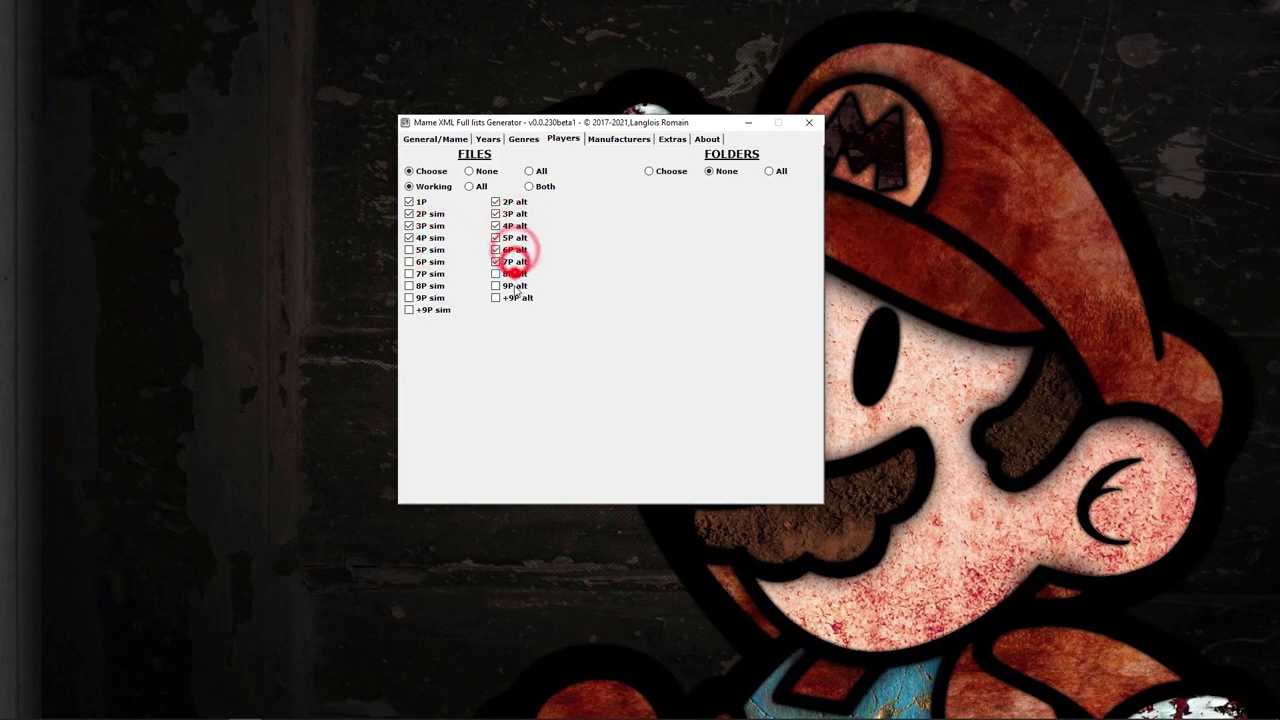
left_click(513, 286)
left_click(514, 298)
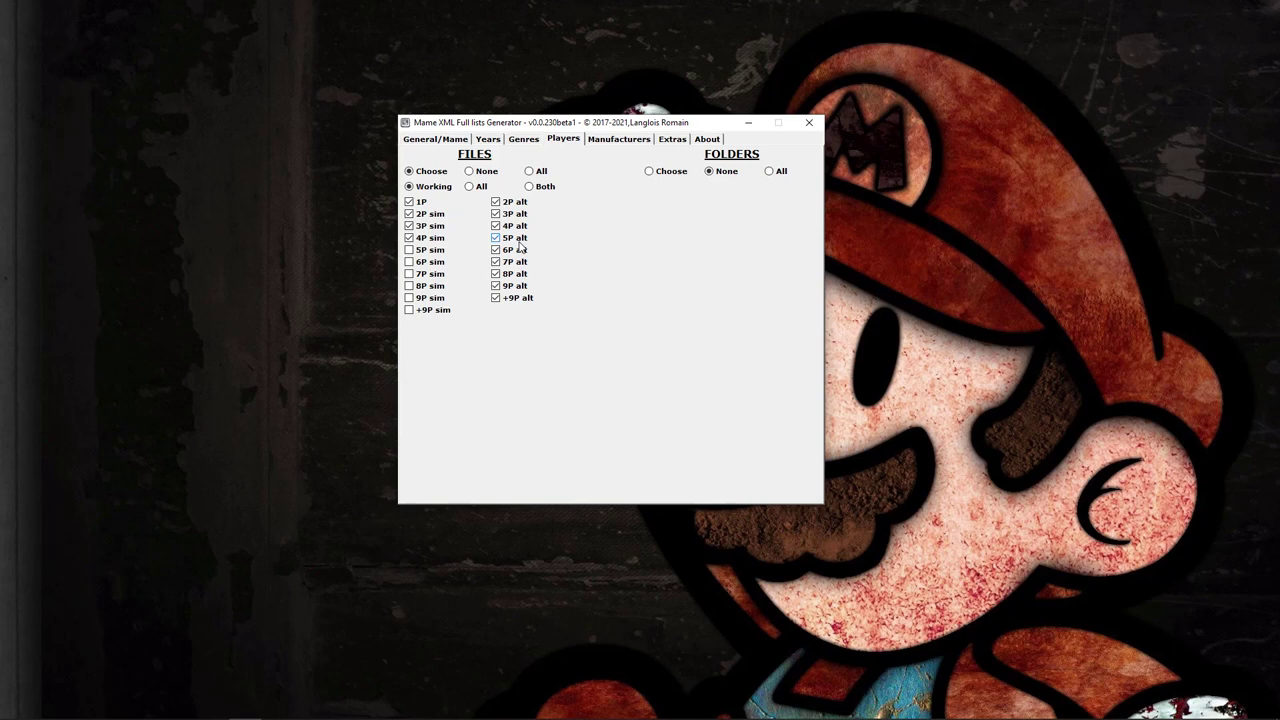
- Set the manufacturer list files to All, restricted to Working games
left_click(618, 139)
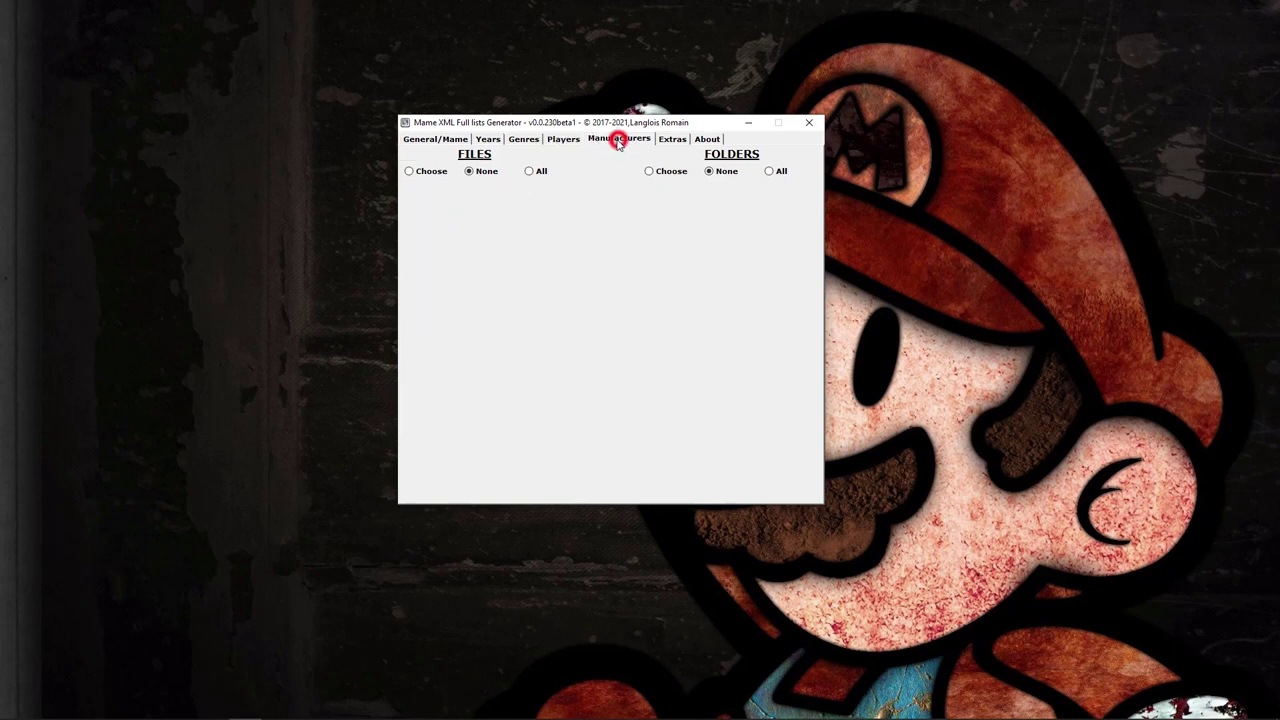
left_click(410, 171)
left_click(530, 171)
left_click(437, 191)
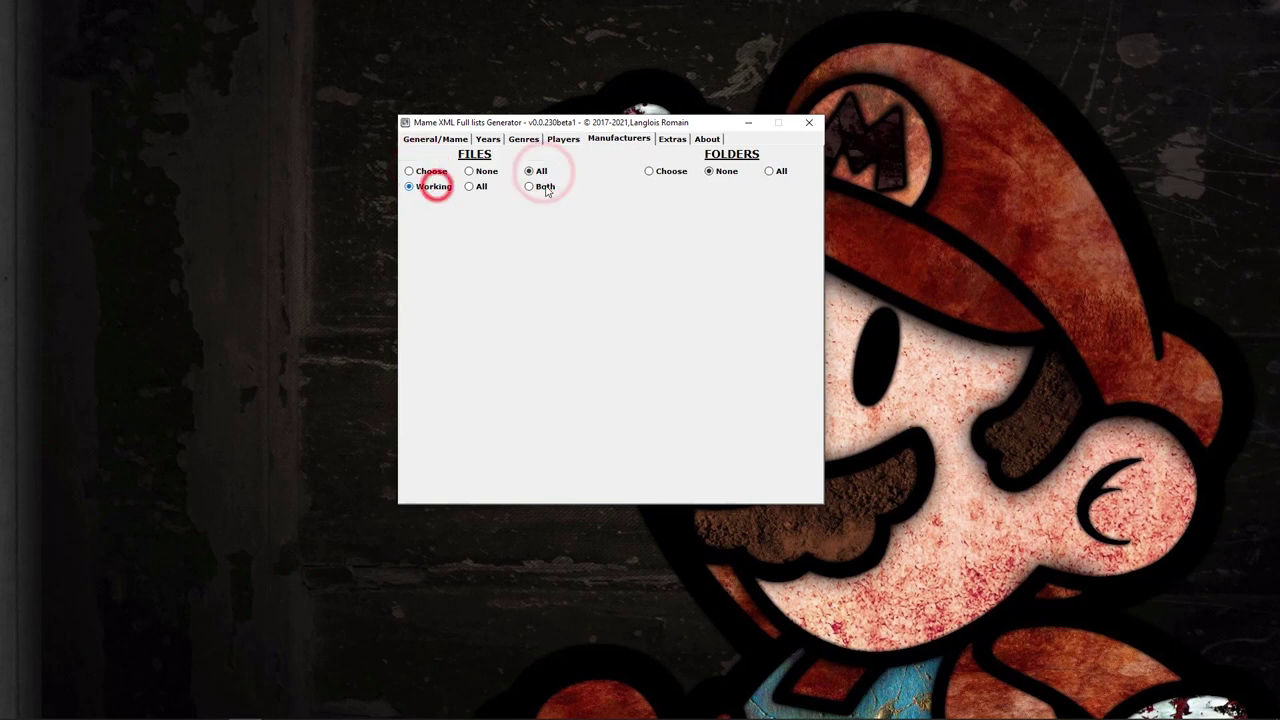
- Examine the extras categories available for list files and the generator's About information
left_click(673, 139)
left_click(431, 172)
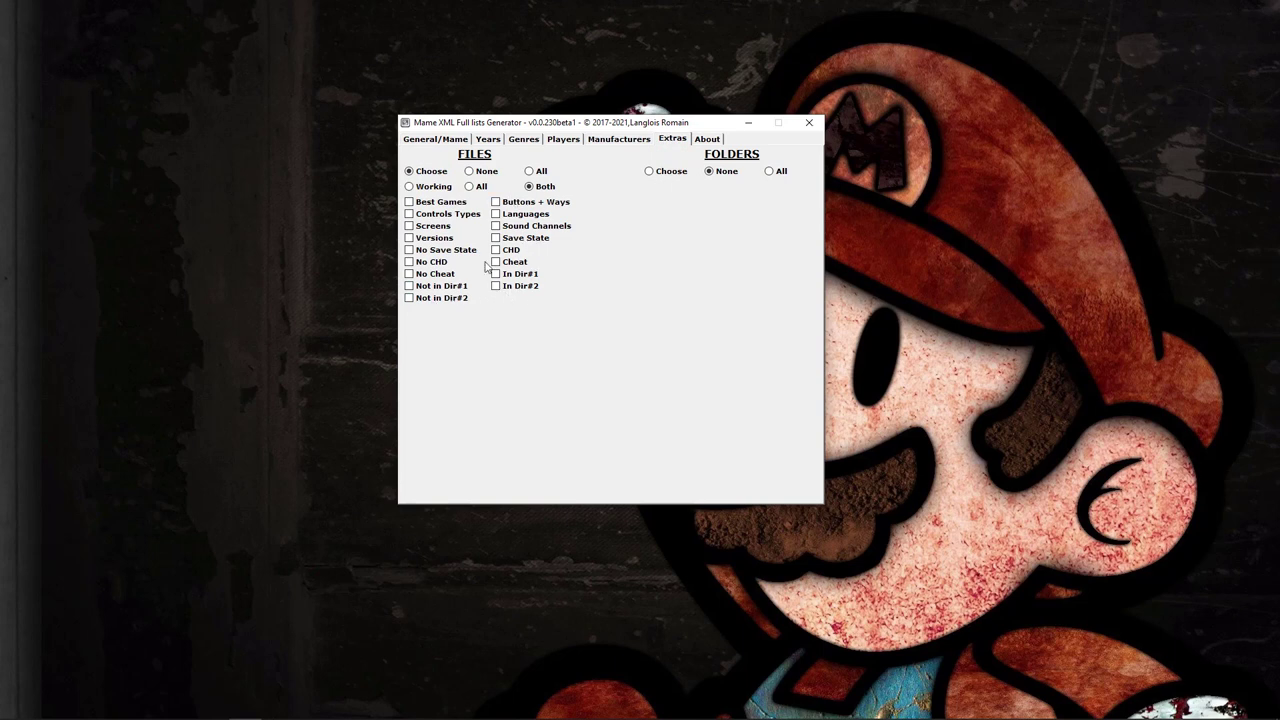
left_click(485, 171)
left_click(707, 140)
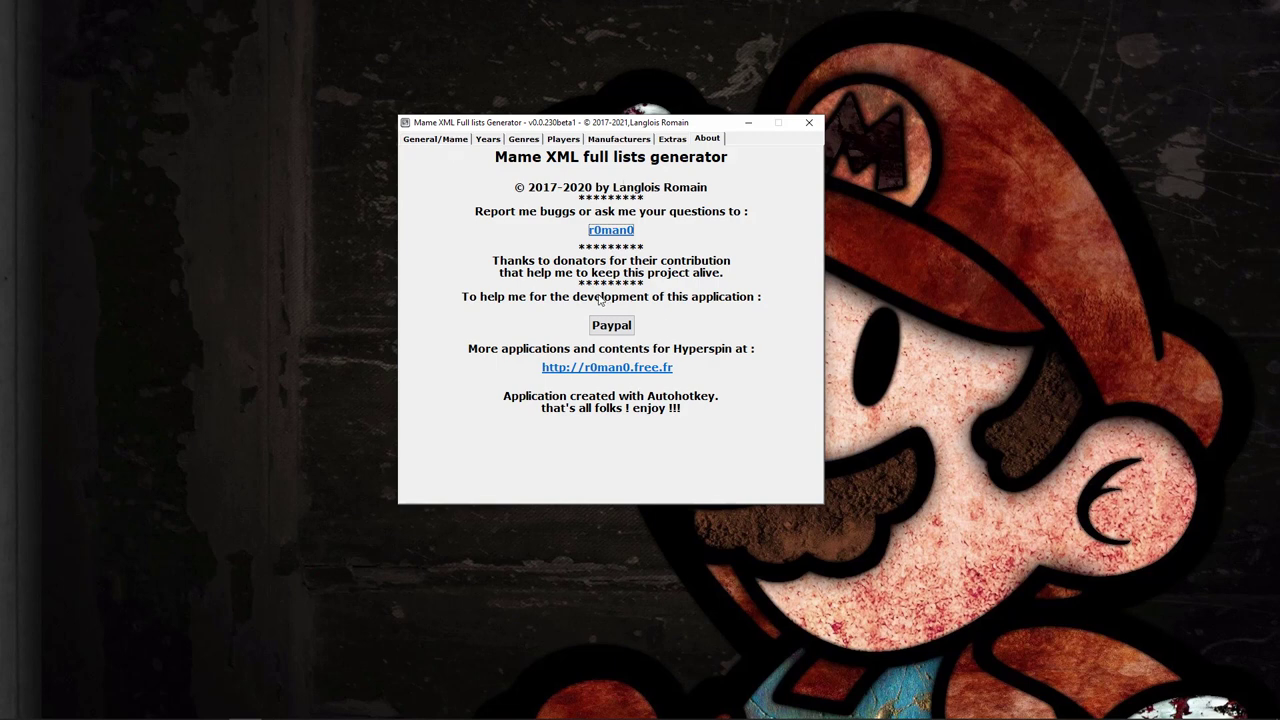
- Start generating the MAME lists and accept the automatic download of all necessary ini files
left_click(457, 142)
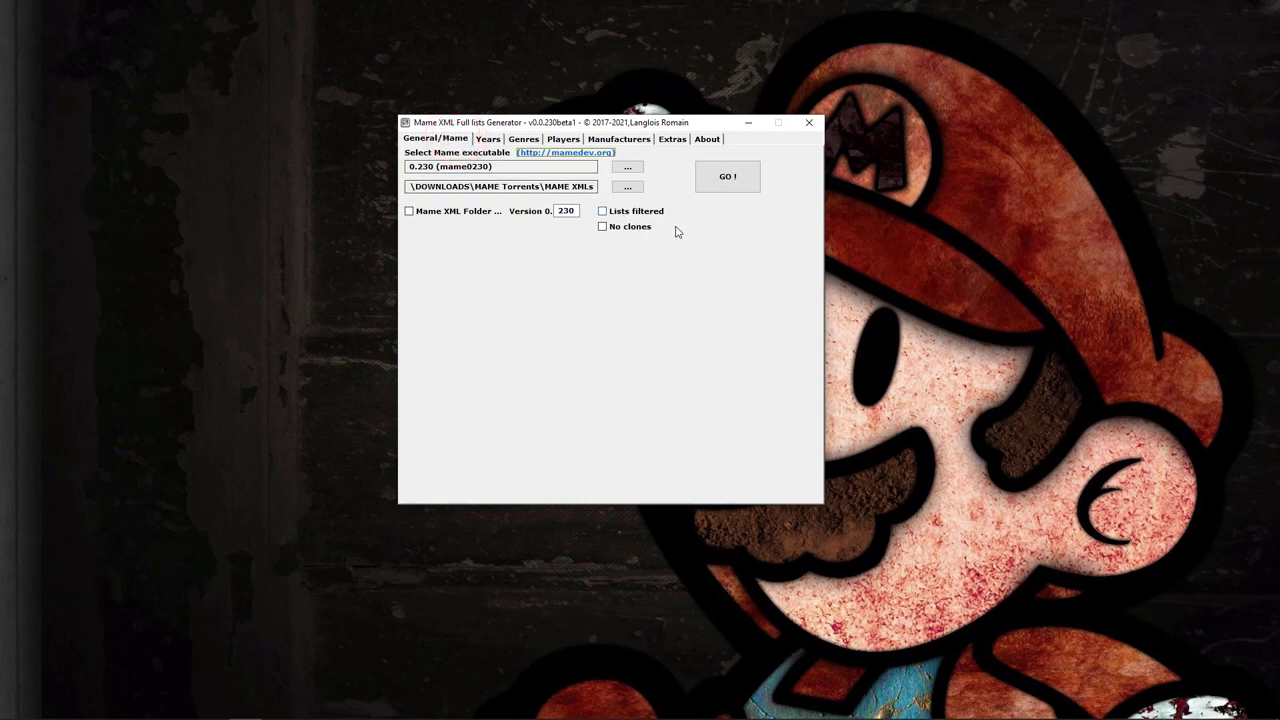
left_click(727, 180)
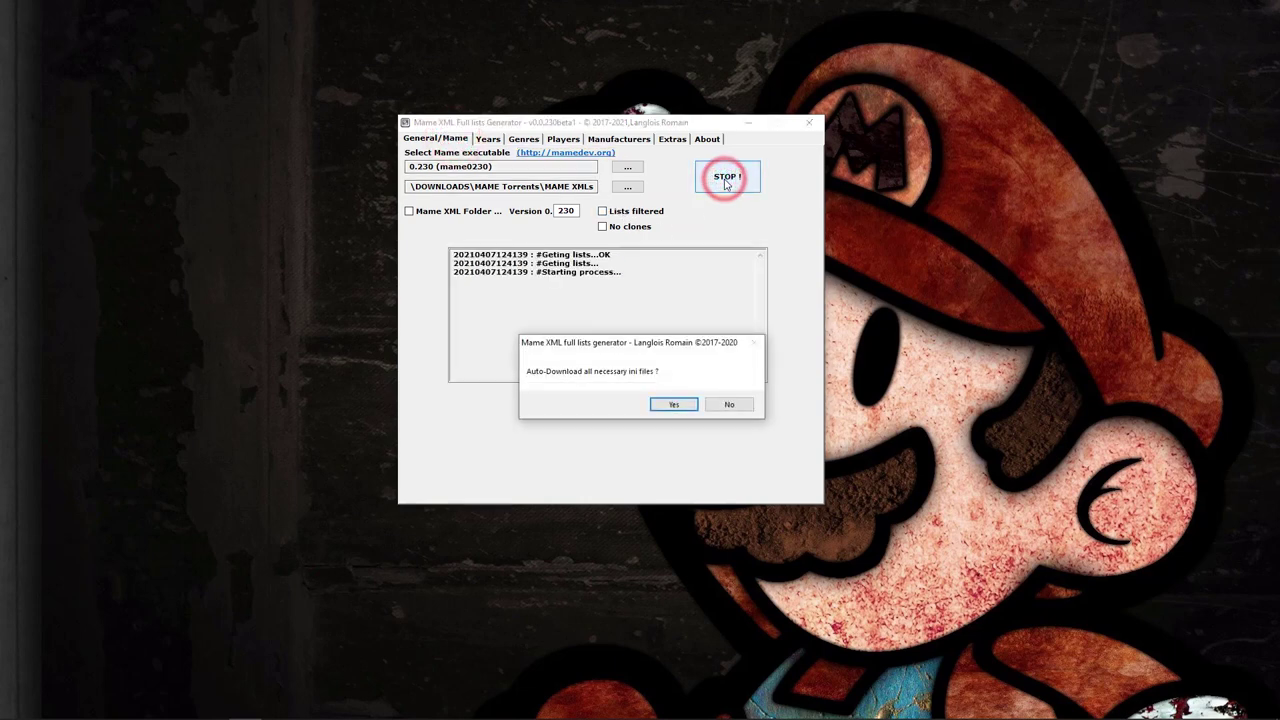
left_click_drag(578, 348, 543, 341)
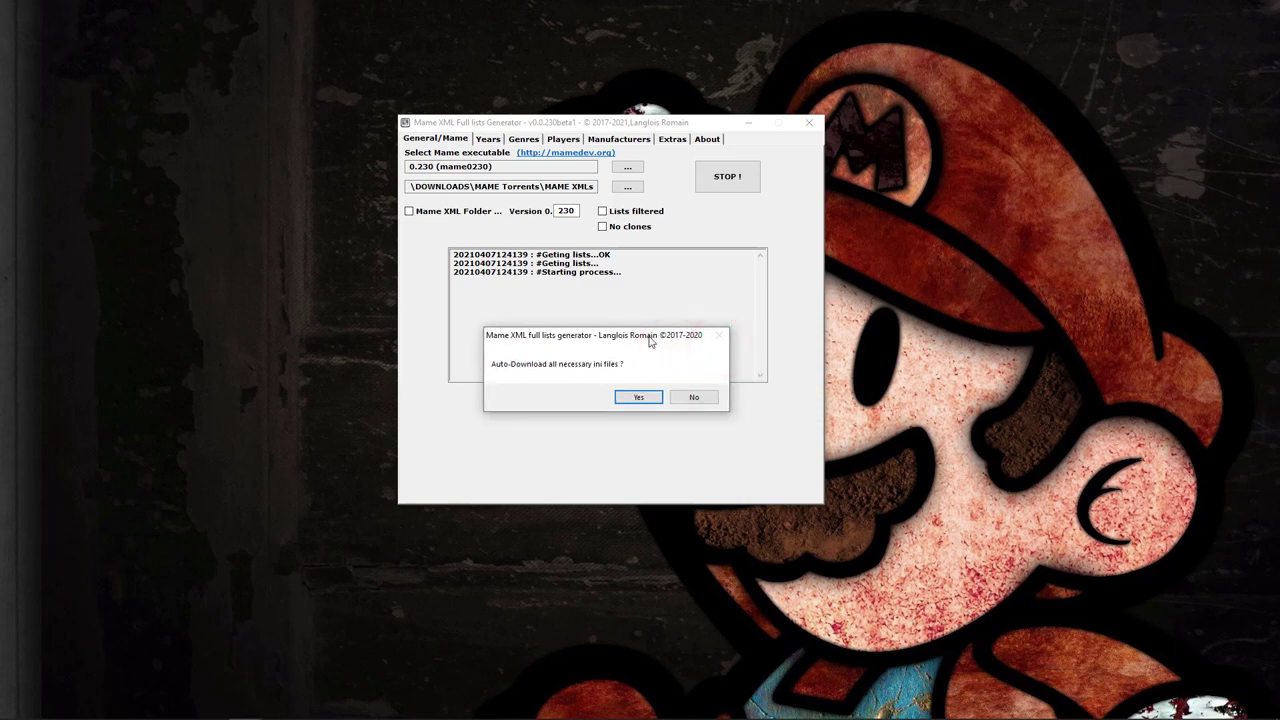
left_click_drag(650, 337, 646, 305)
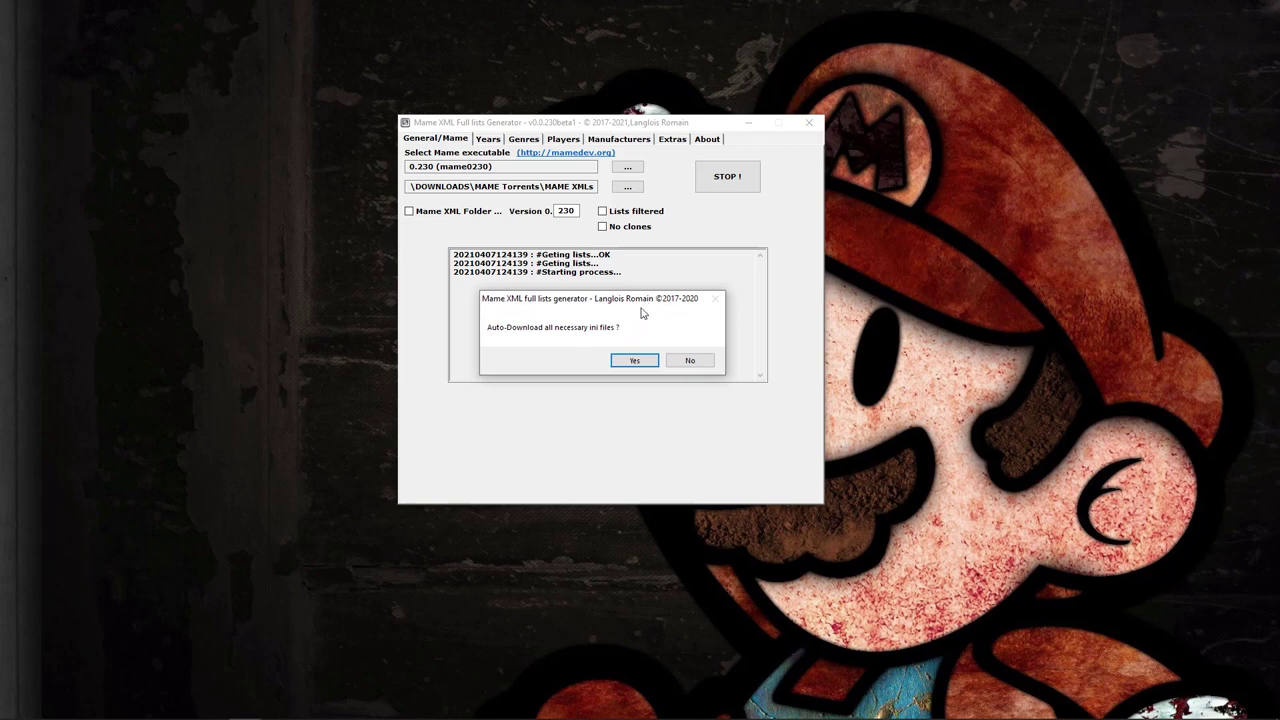
left_click(609, 300)
left_click_drag(609, 300, 605, 397)
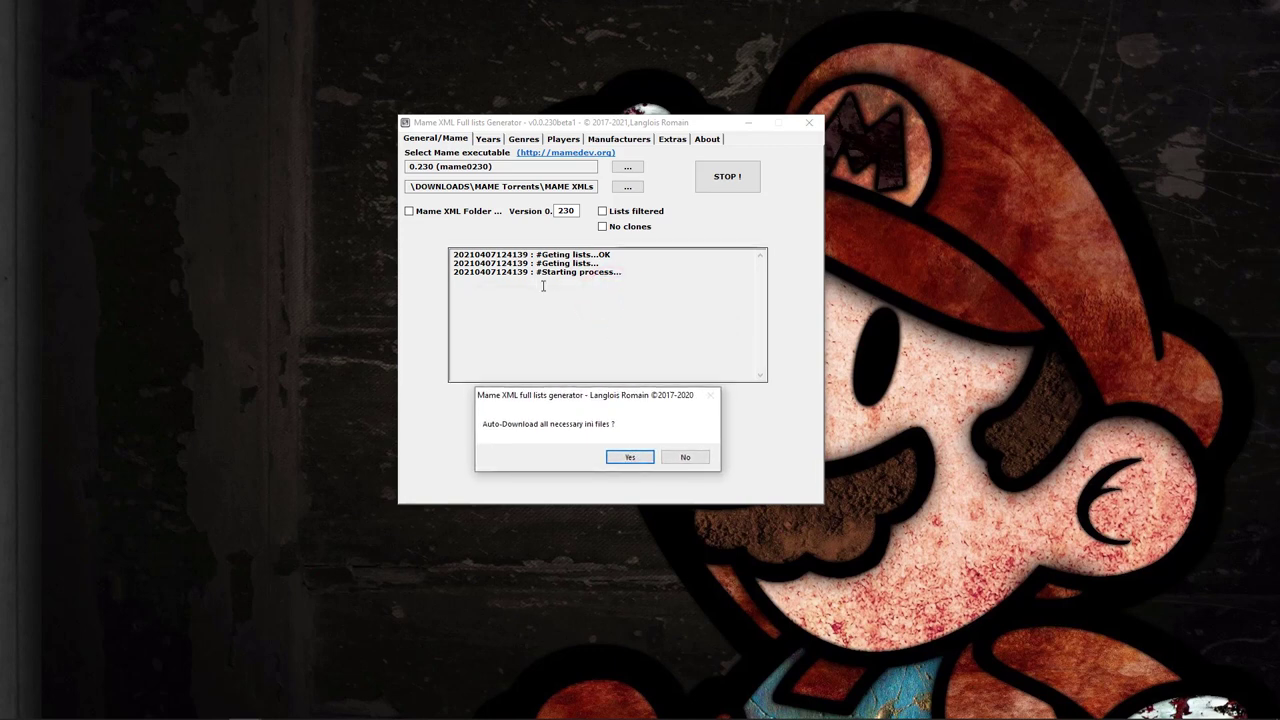
left_click(630, 458)
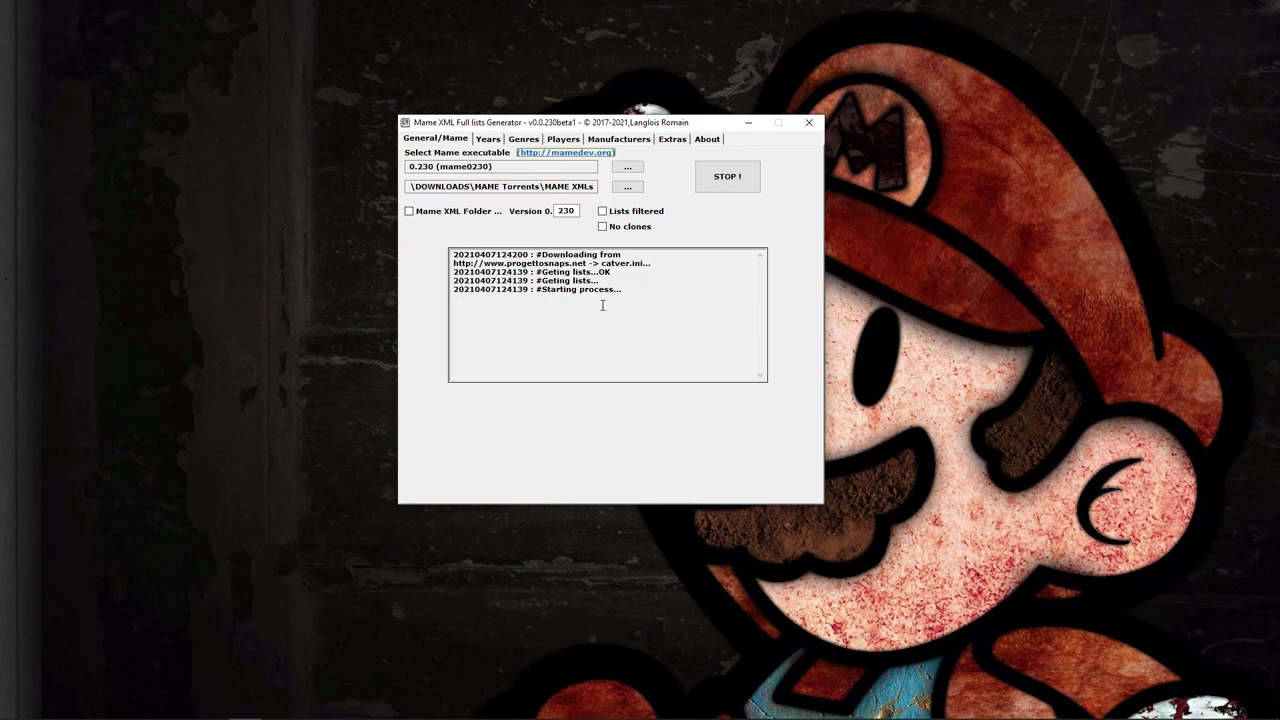
- Abort the list generation and enable the Mame XML Folder option restricted to Working games
left_click(731, 176)
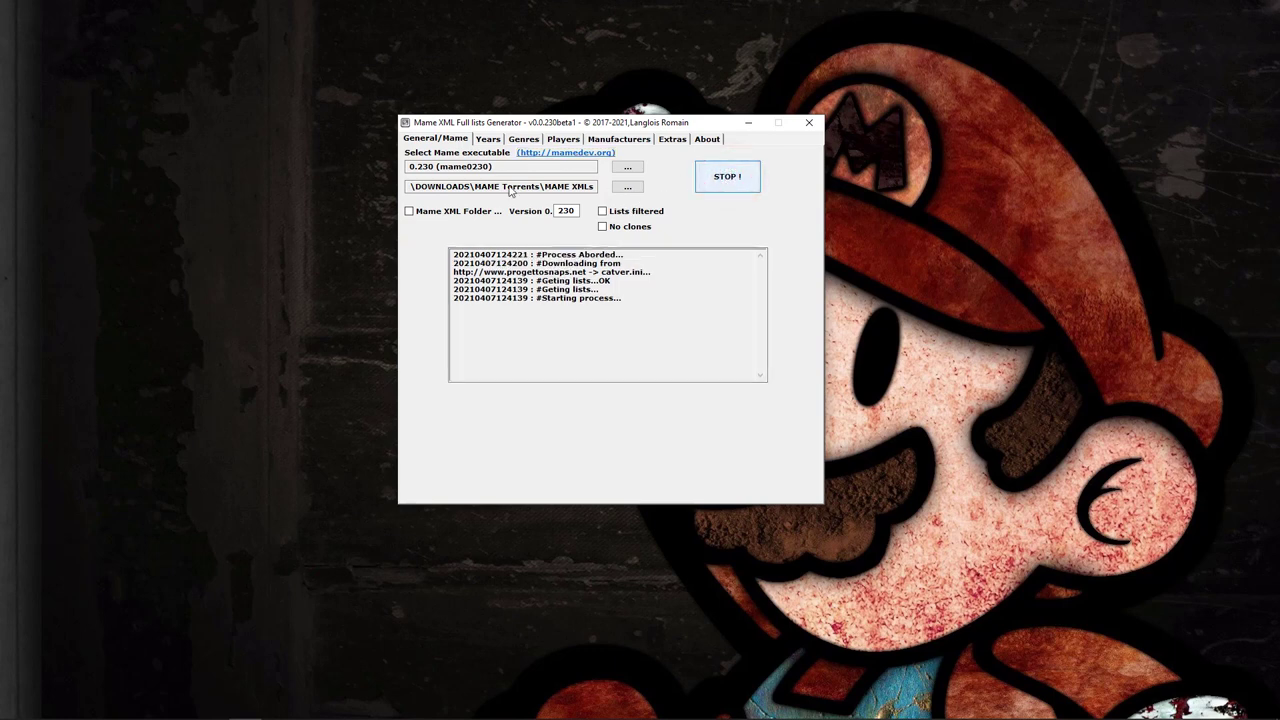
left_click(409, 211)
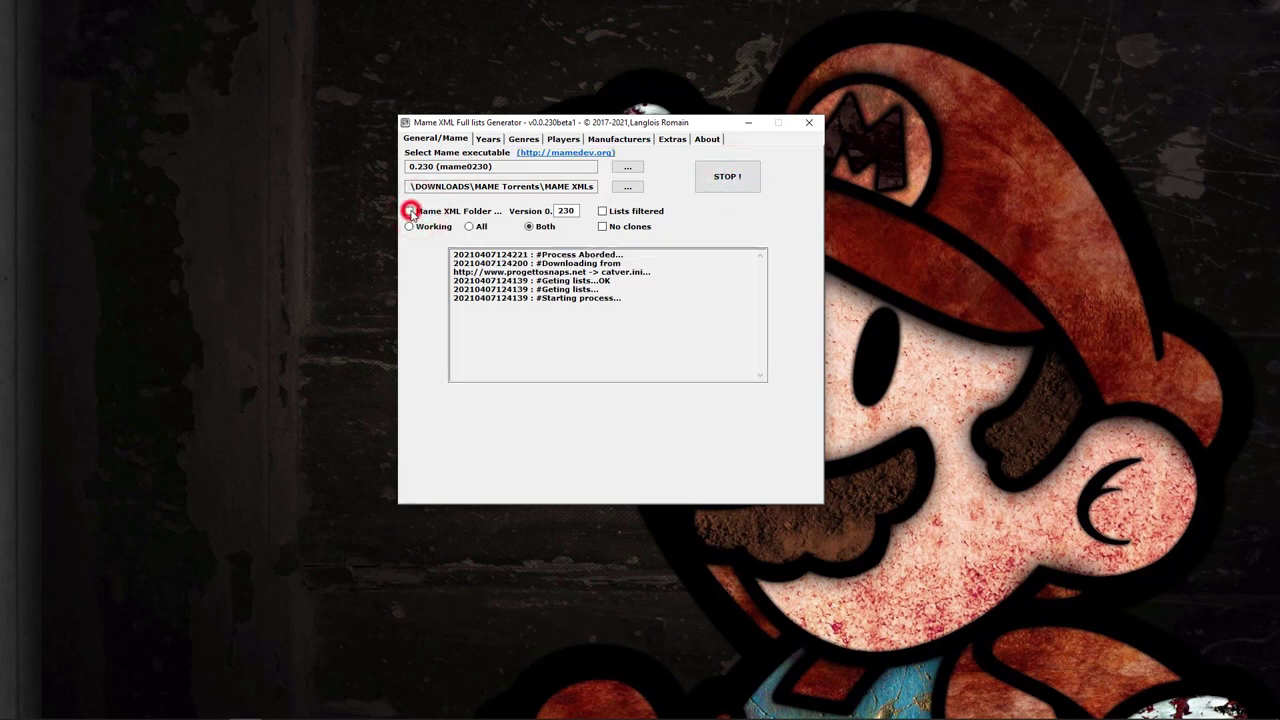
left_click(429, 228)
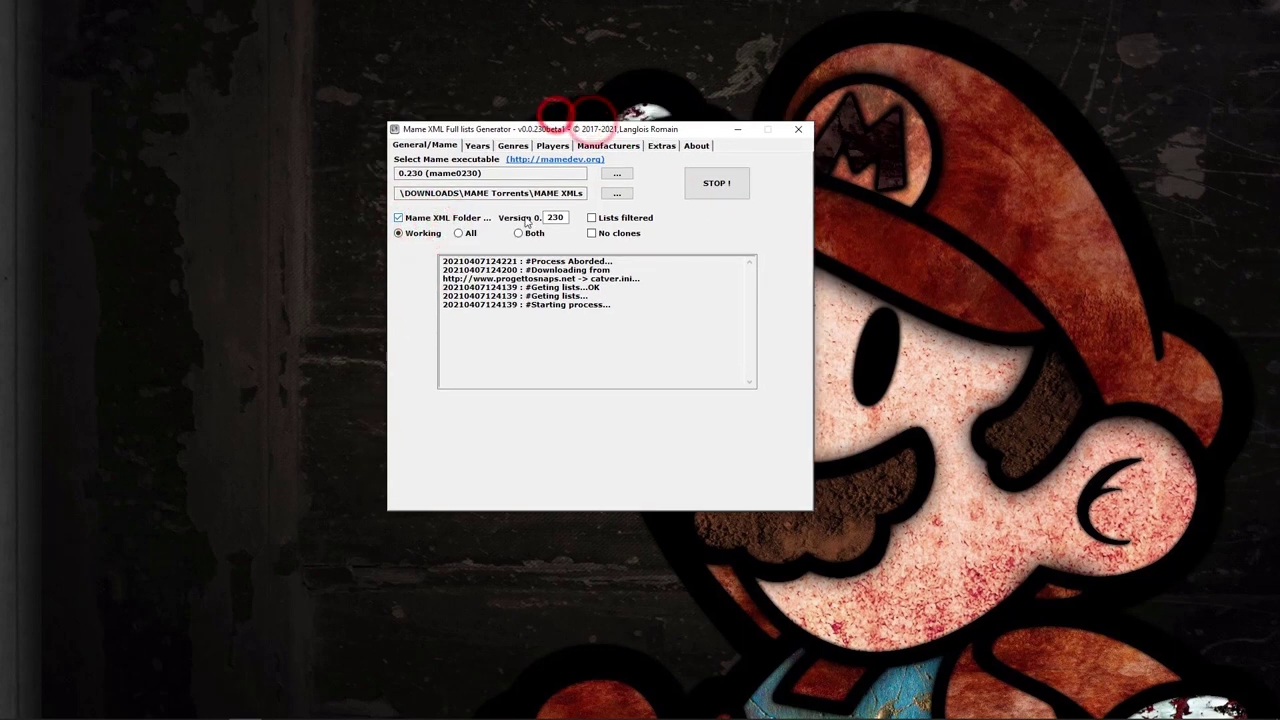
left_click(716, 182)
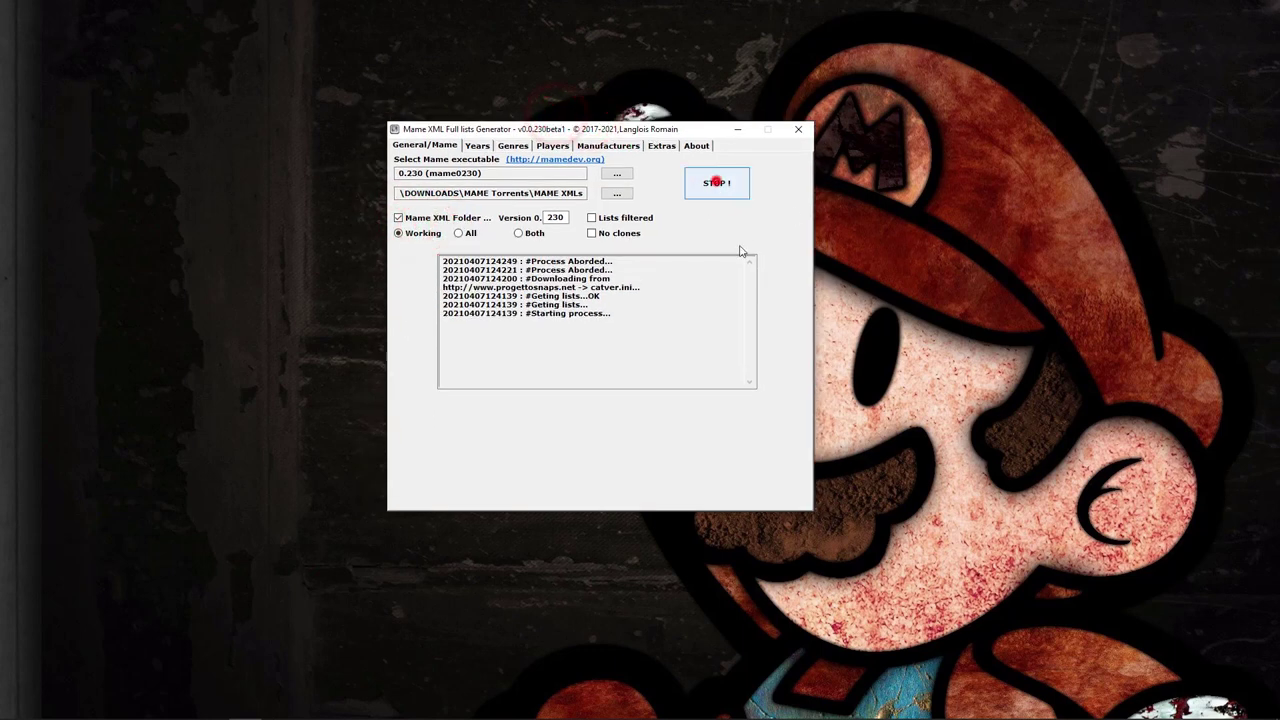
- Close the list generator and relaunch it
left_click(531, 129)
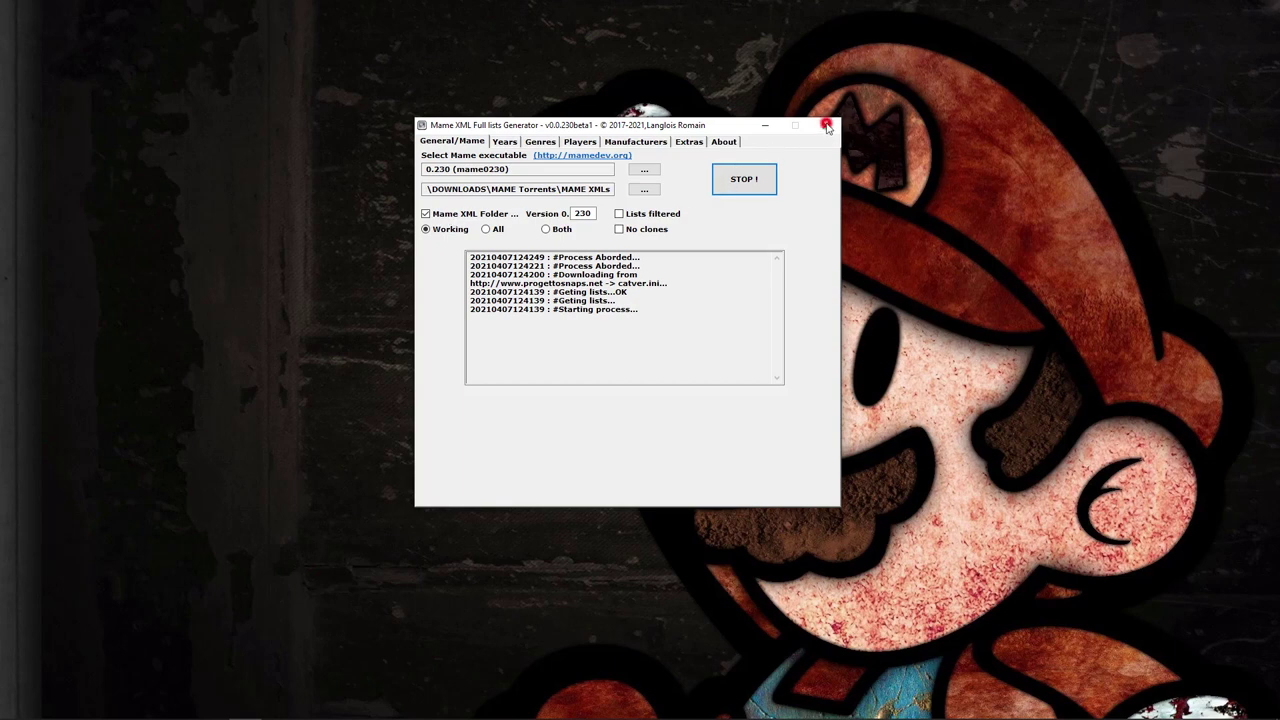
left_click(826, 127)
left_click(52, 706)
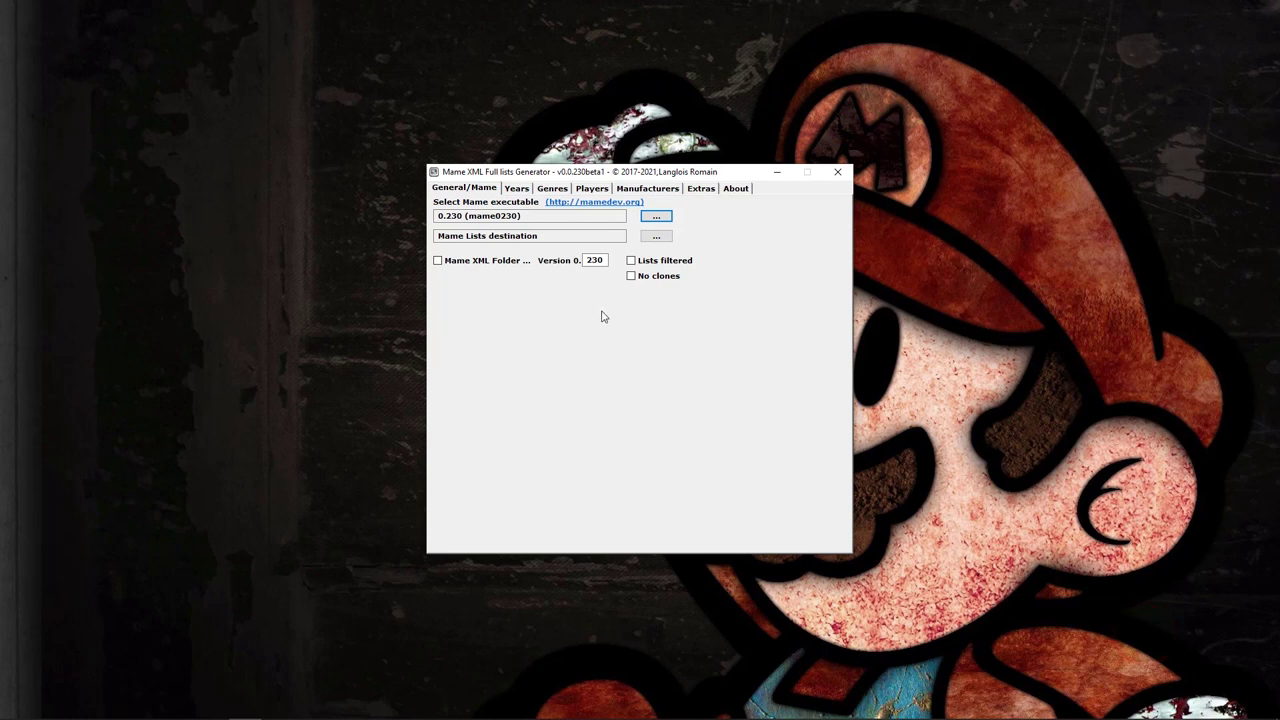
- Enable Mame XML Folder for Working games and set the lists destination to the MAME XMLs folder in I:\DOWNLOADS\MAME Torrents
left_click(447, 261)
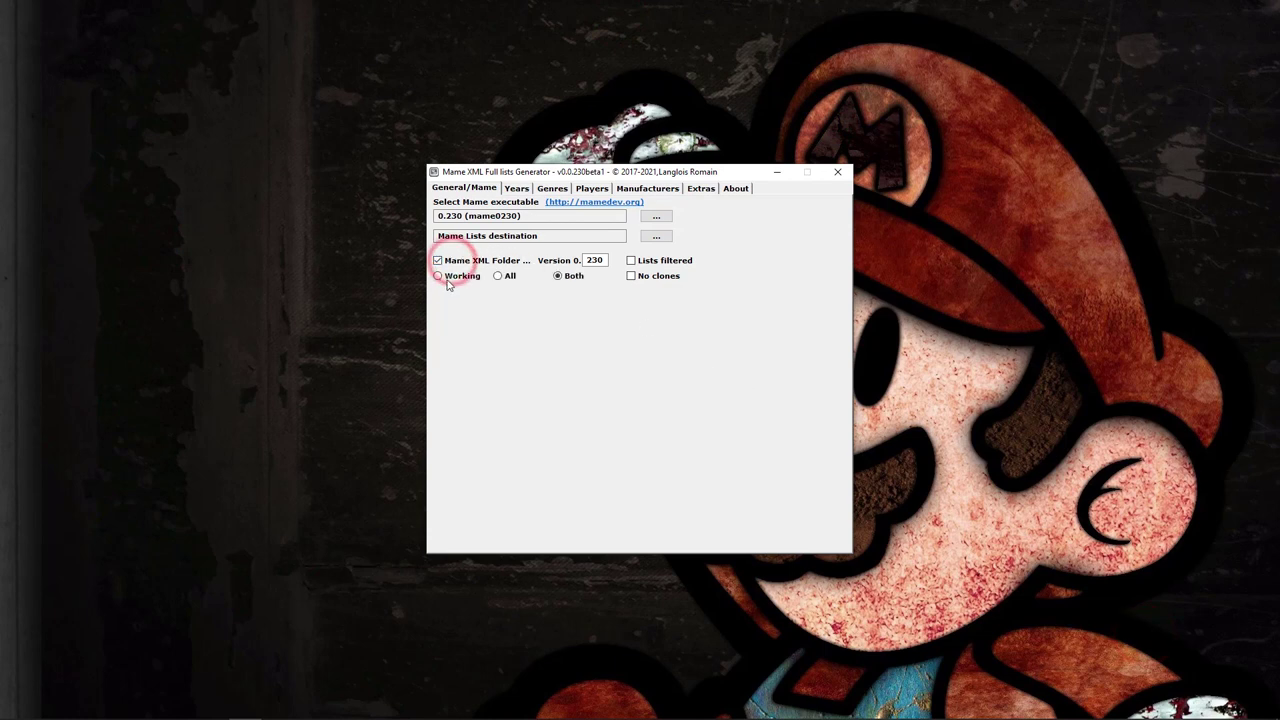
left_click(437, 277)
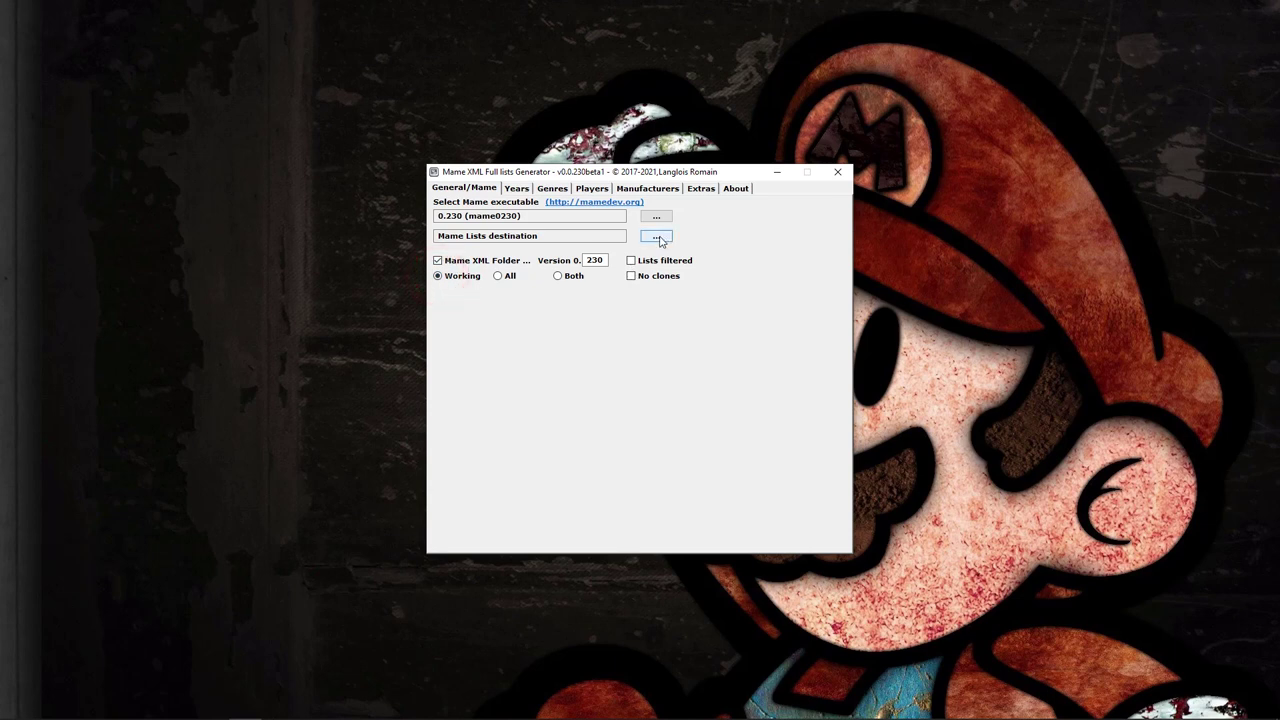
left_click(657, 236)
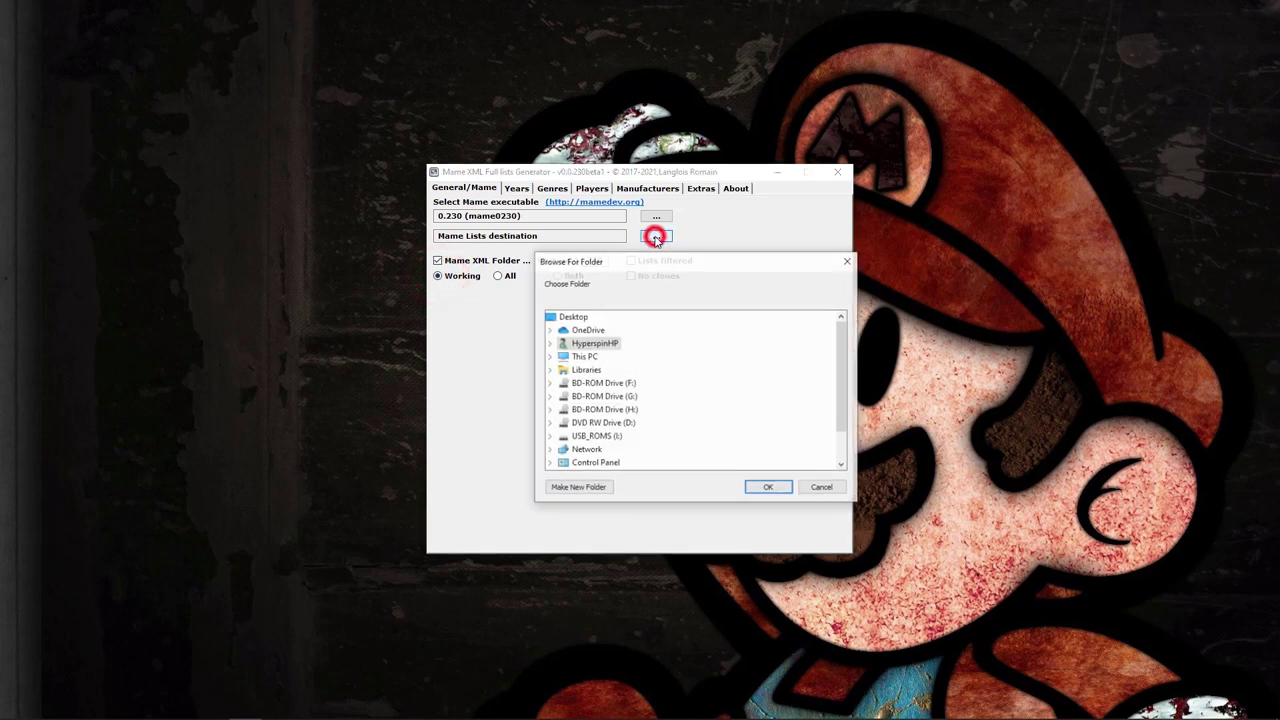
left_click(615, 420)
left_click(766, 486)
- Generate the MAME lists, accepting the automatic download of all necessary ini files
left_click(552, 188)
left_click(482, 190)
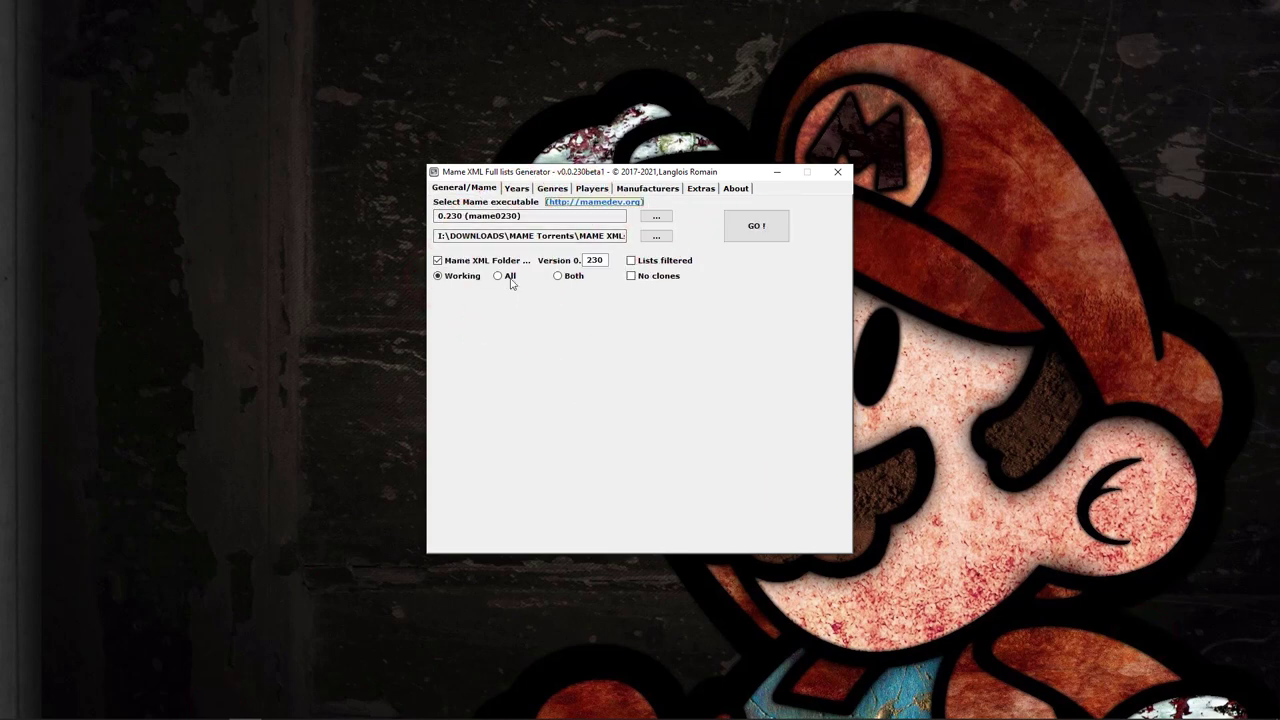
left_click(764, 229)
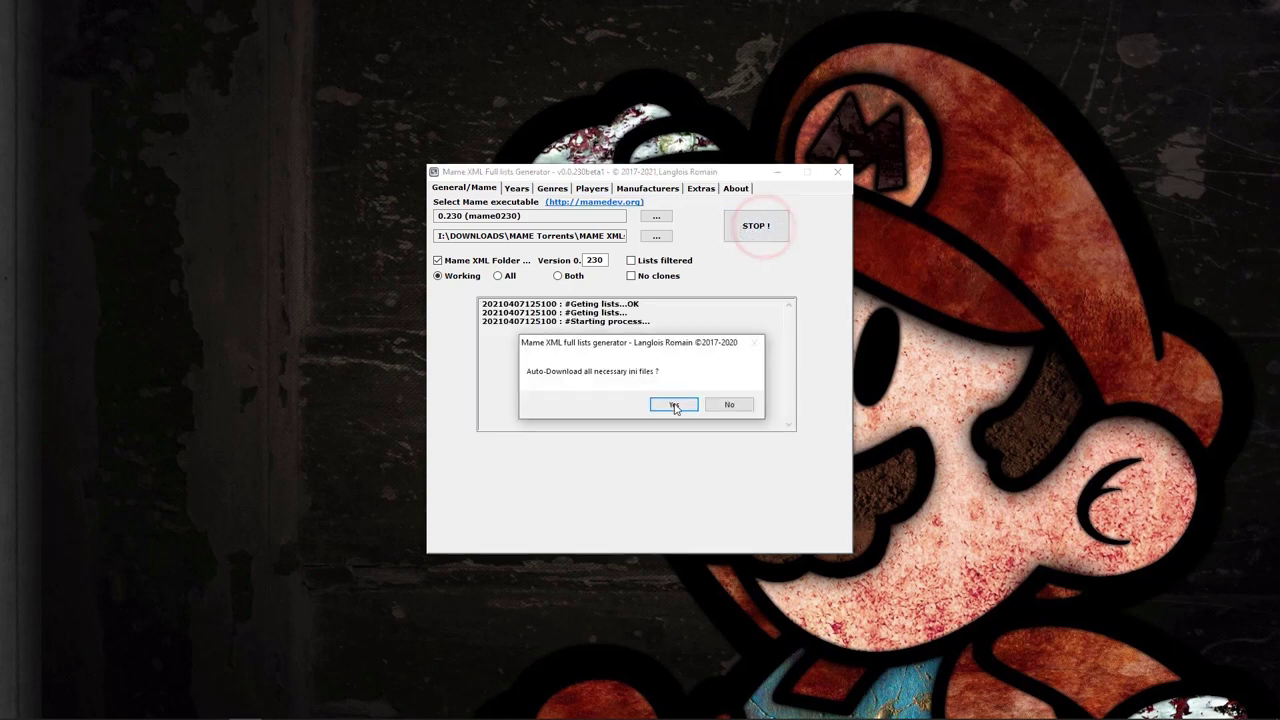
left_click(675, 404)
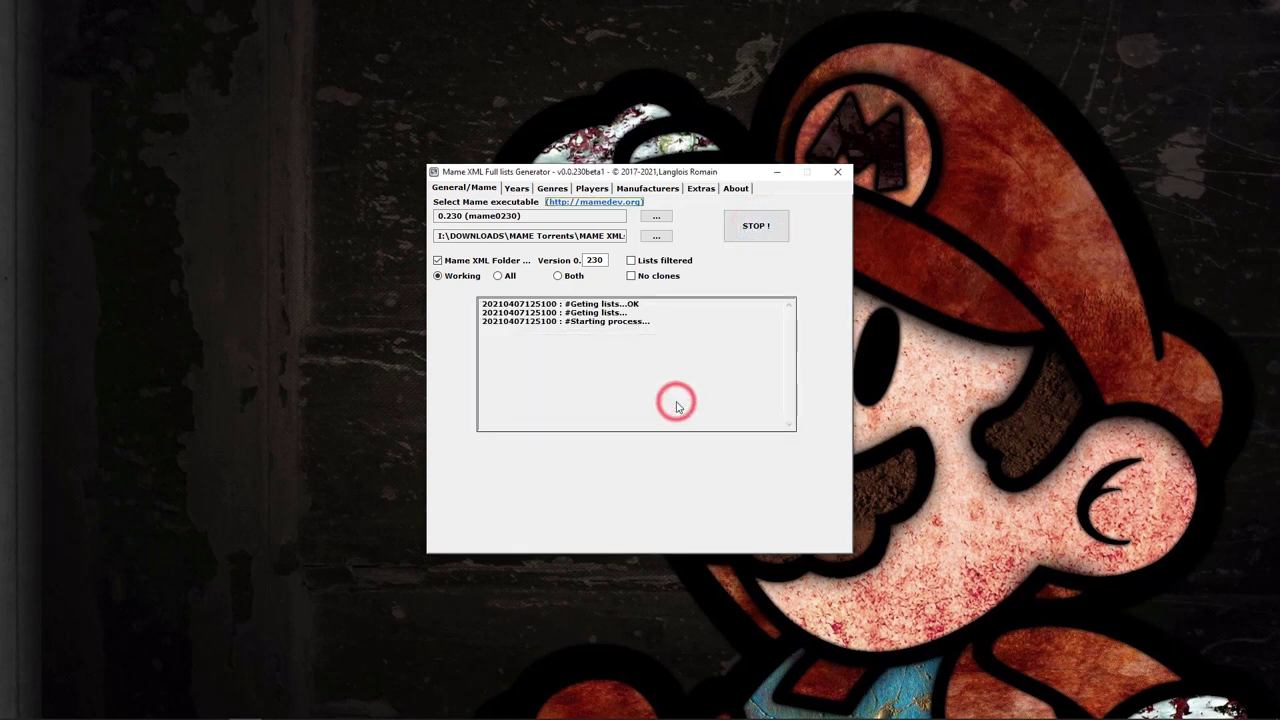
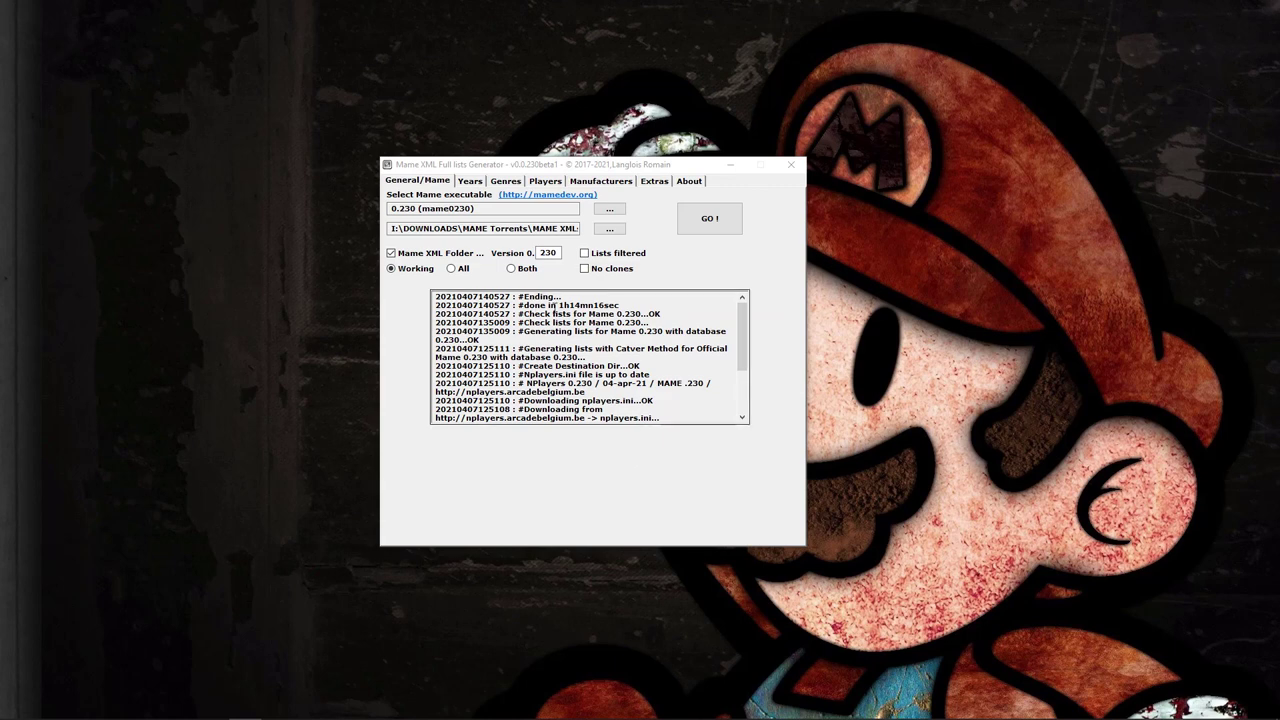
- Check the completed run's duration in the log and the destination path of the generated lists
left_click(560, 302)
left_click_drag(608, 305, 558, 305)
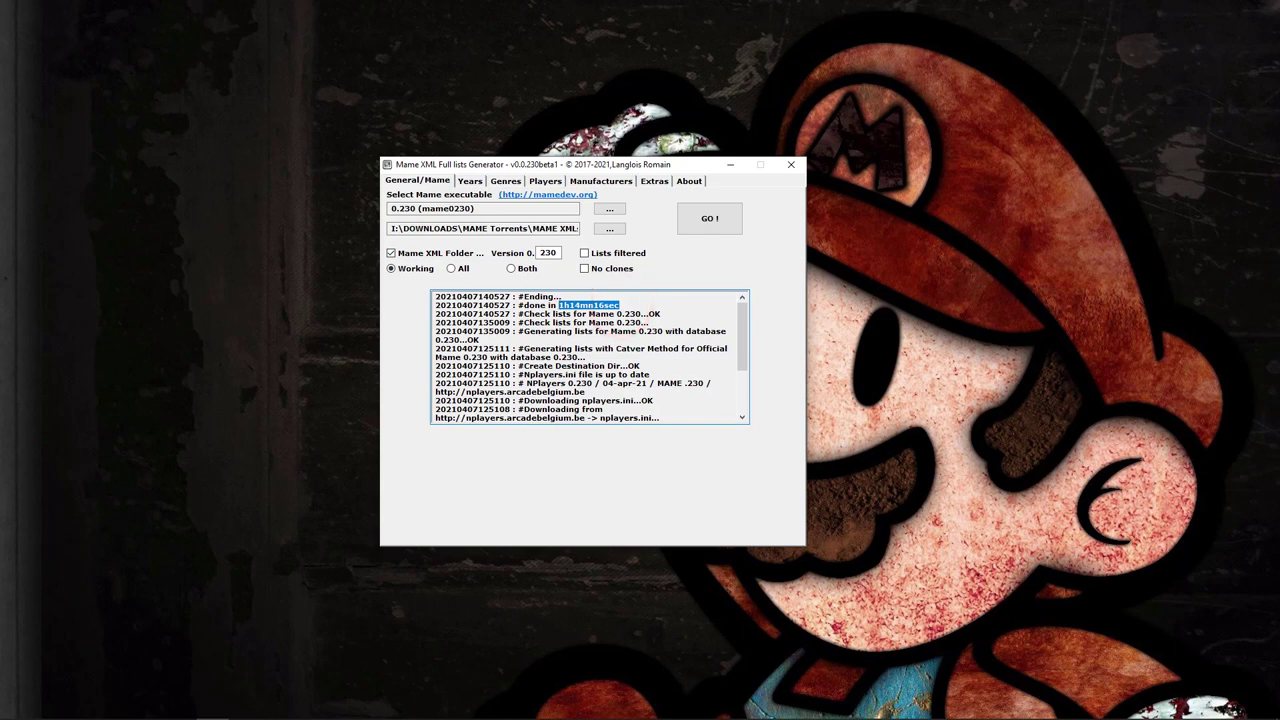
mouse_move(640, 718)
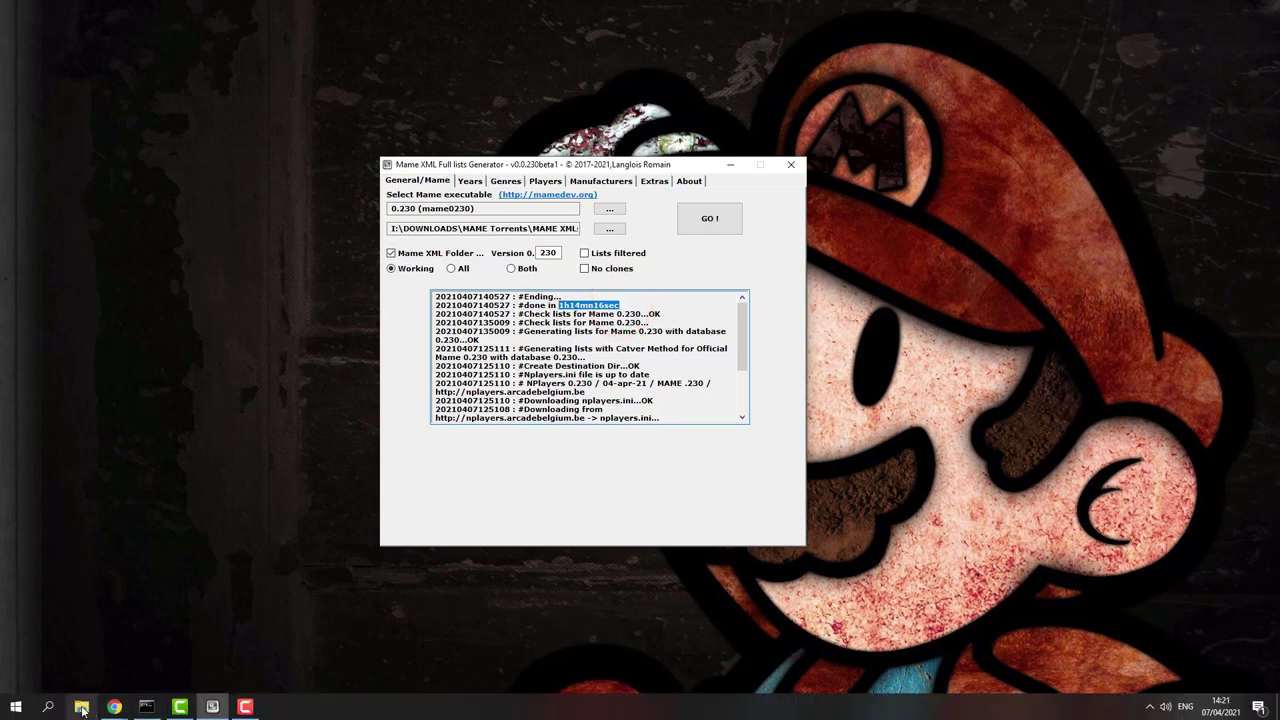
left_click(433, 228)
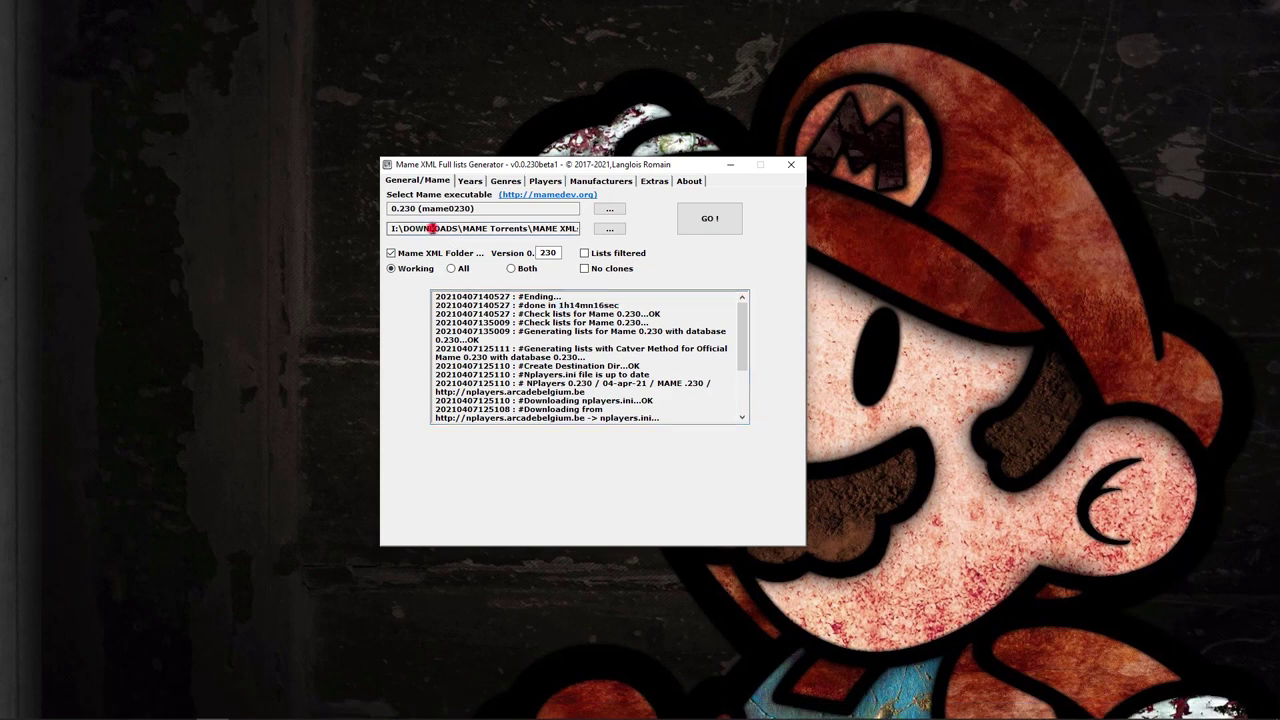
- Copy the lists destination path from the generator and open that MAME XMLs folder in File Explorer
left_click_drag(395, 228, 607, 228)
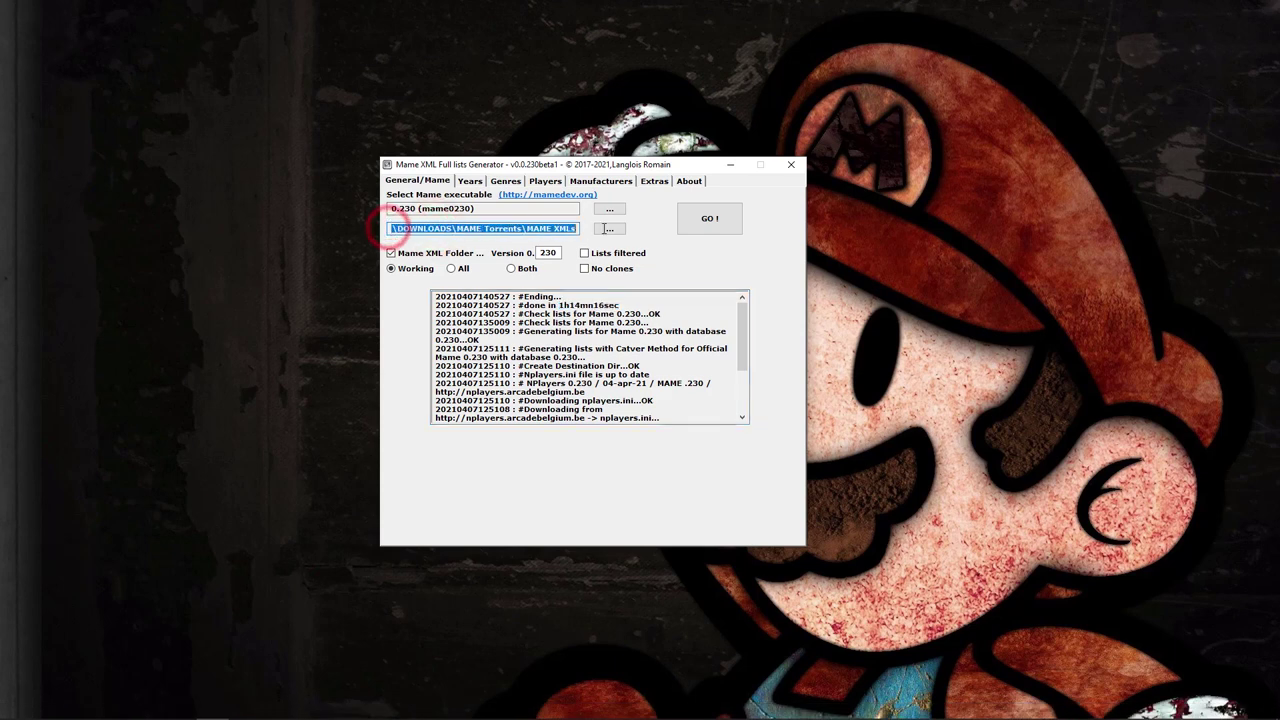
right_click(510, 230)
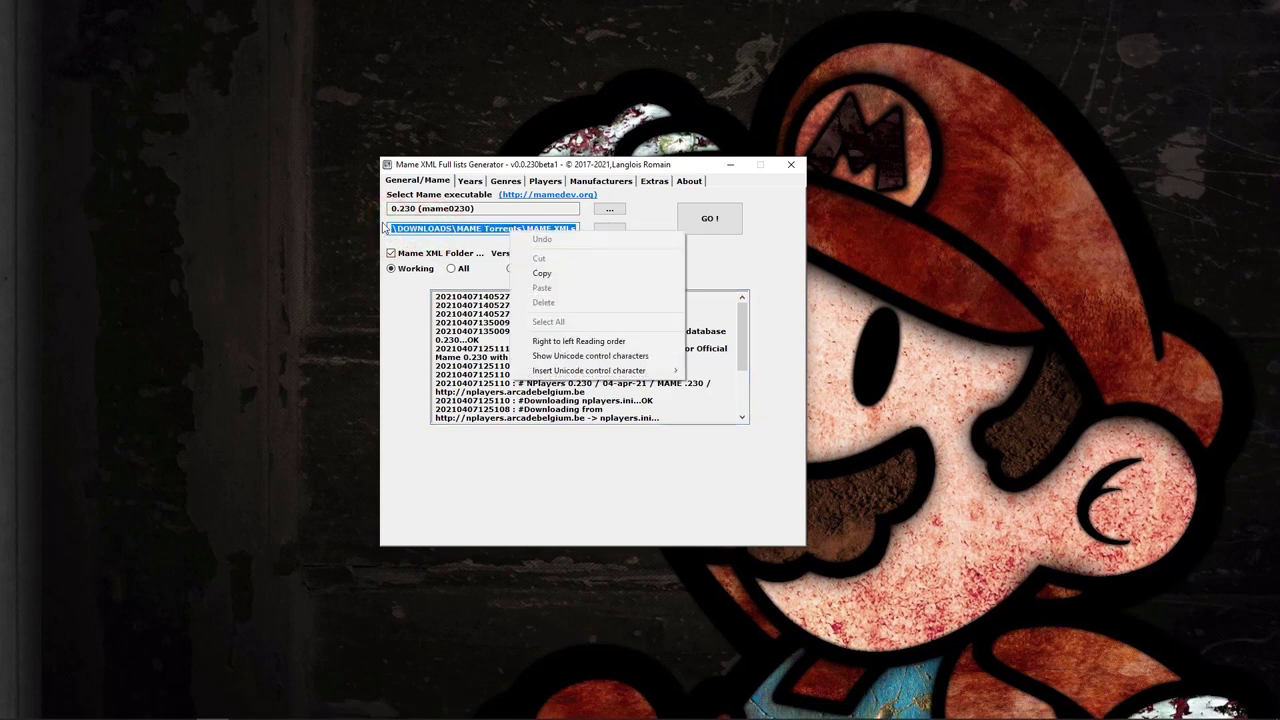
left_click(566, 275)
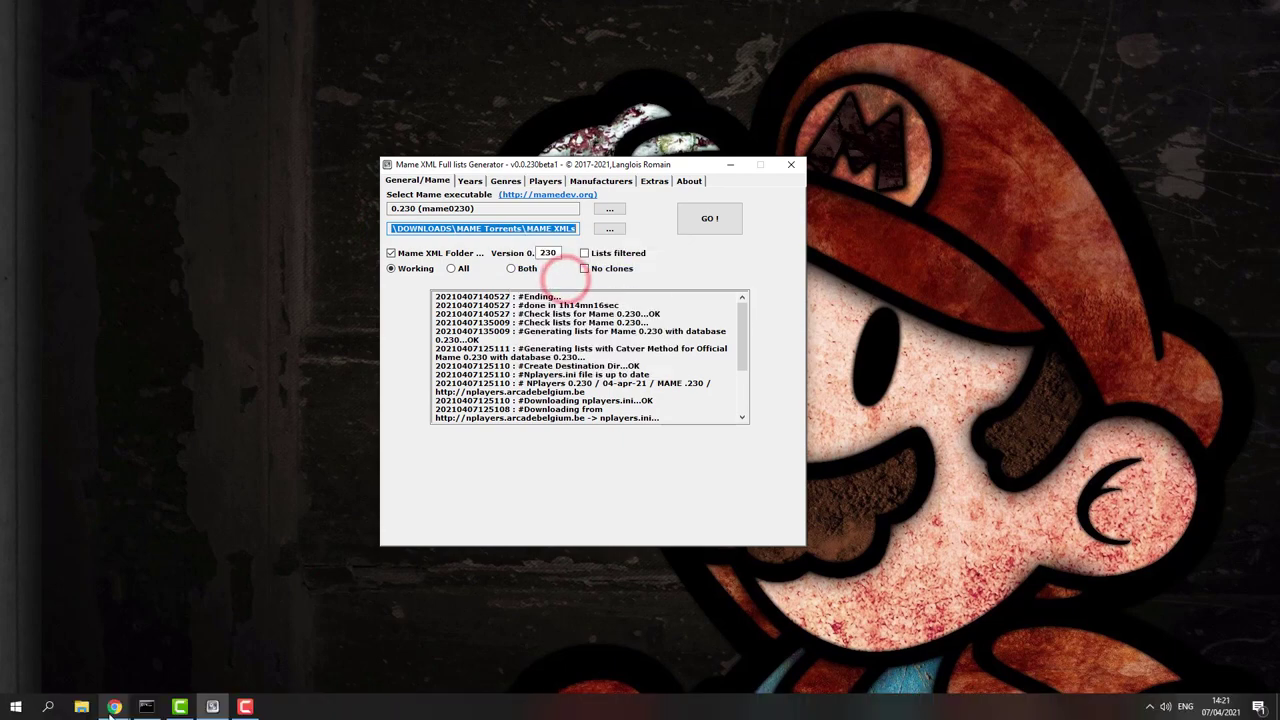
left_click(81, 707)
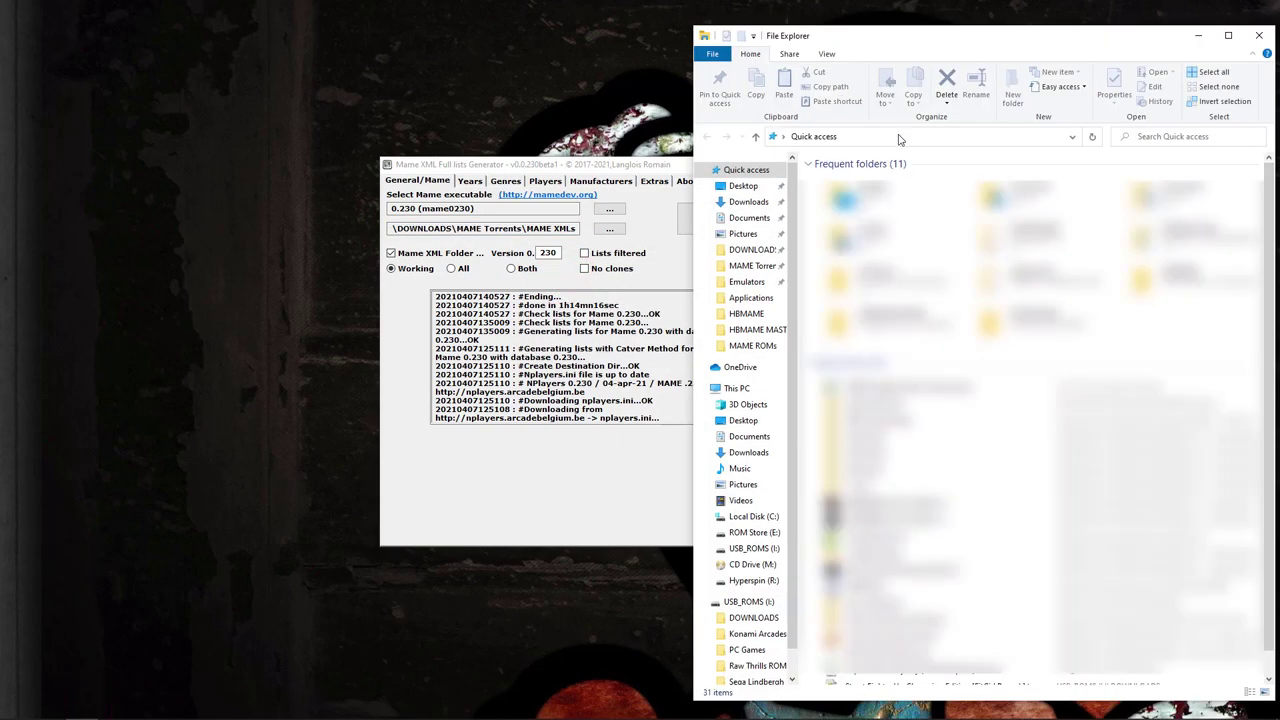
left_click(898, 136)
key("ctrl+v")
key("Return")
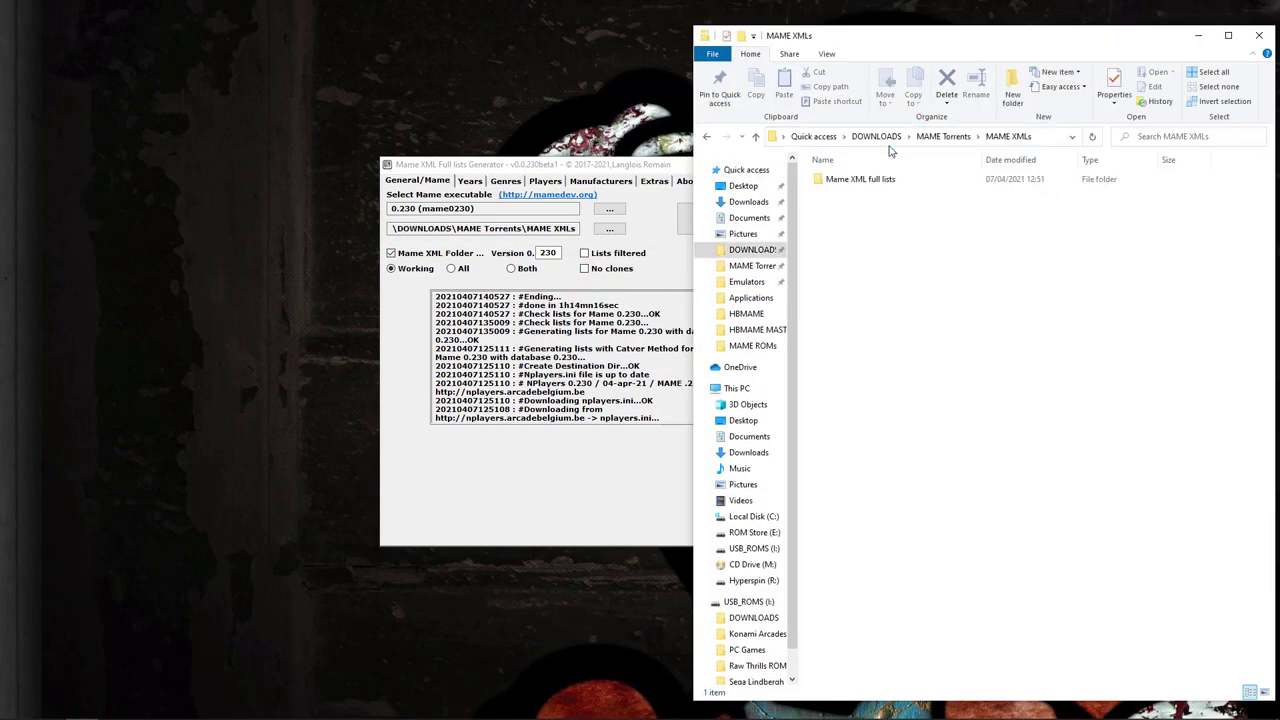
- Open the Working Games folder inside Mame XML full lists > Mame 0.230
left_click_drag(991, 40, 785, 34)
left_click(657, 175)
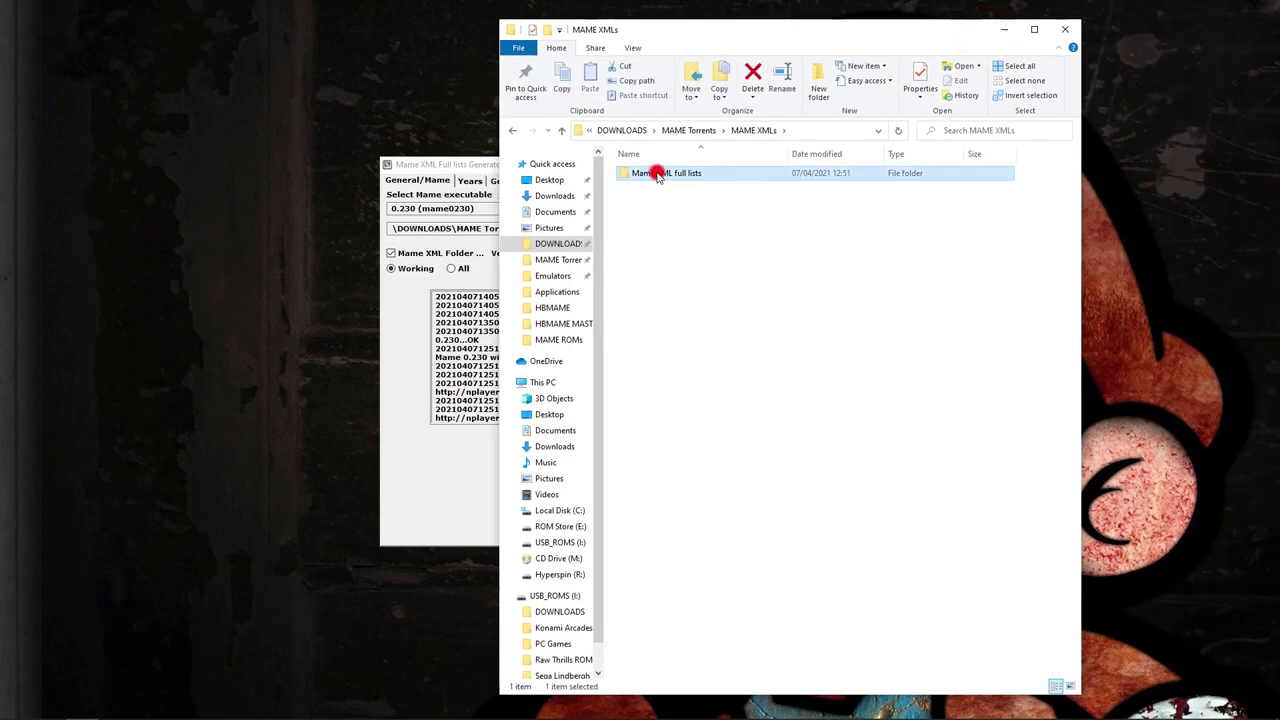
double_click(657, 175)
left_click(657, 172)
double_click(640, 175)
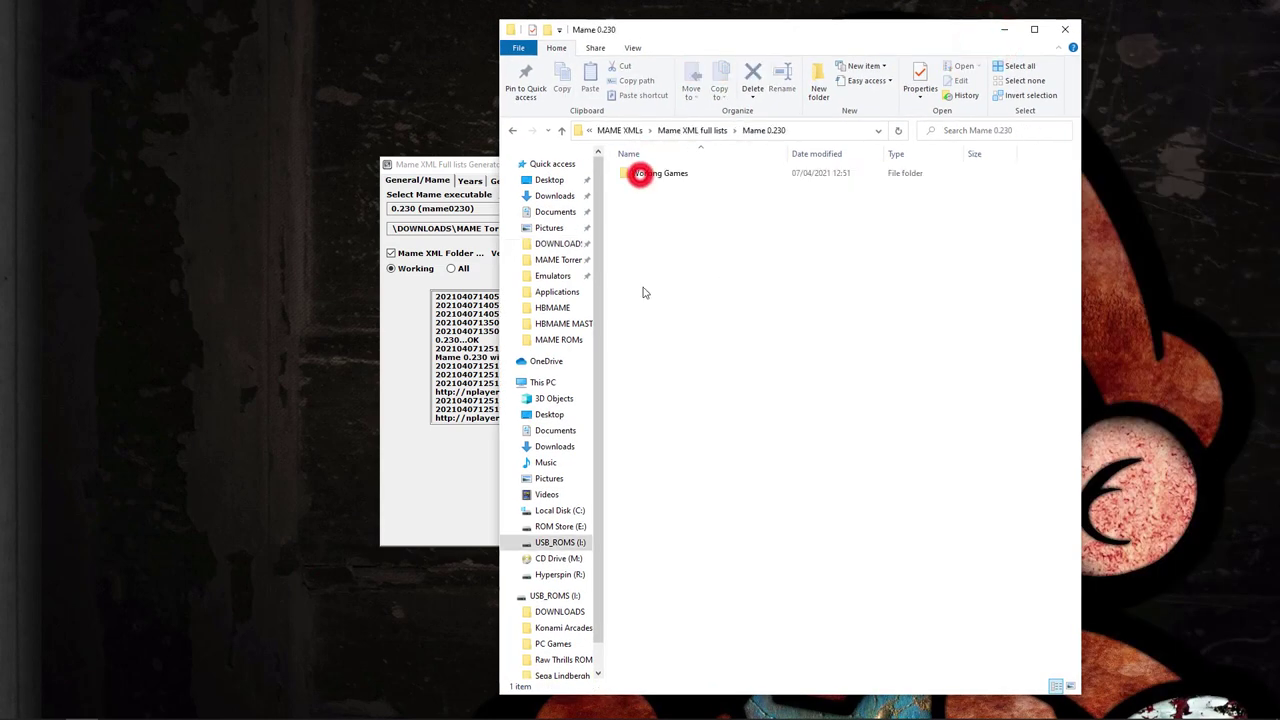
left_click(651, 173)
double_click(651, 173)
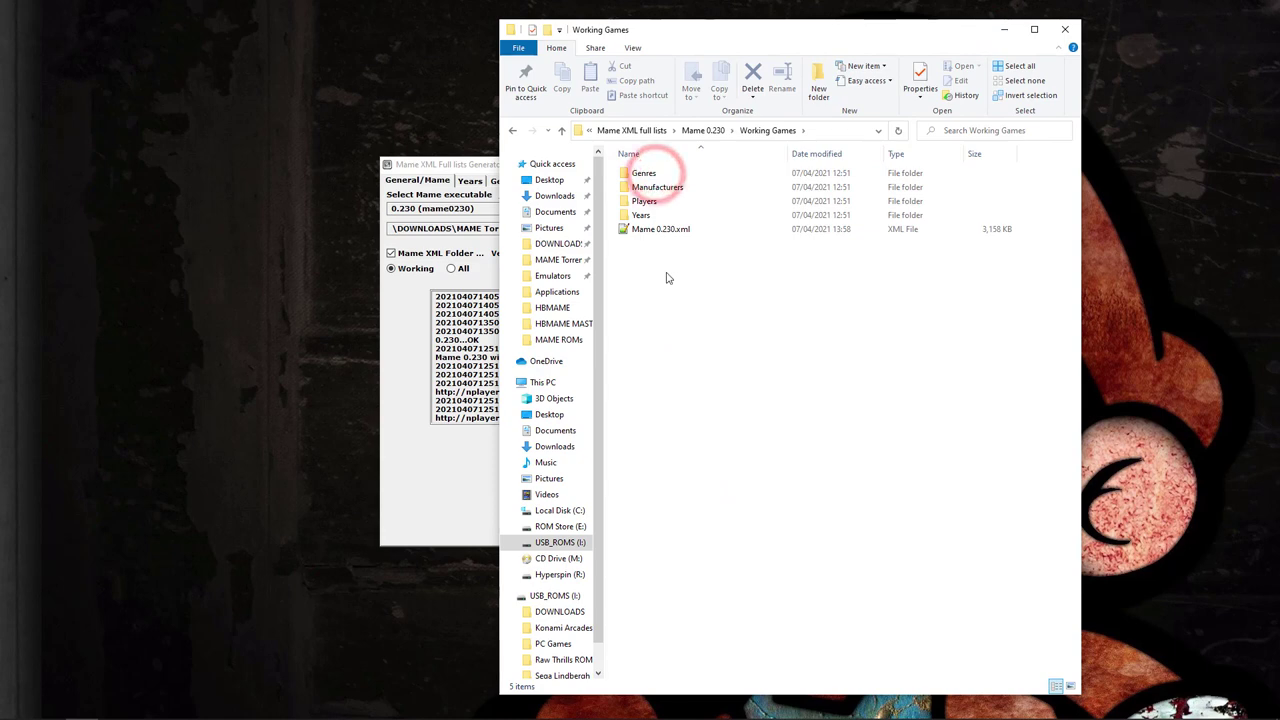
- Look through the generated Mame 0.230.xml entry and the Genres, Manufacturers, Players and Years subfolders of Working Games
left_click(649, 231)
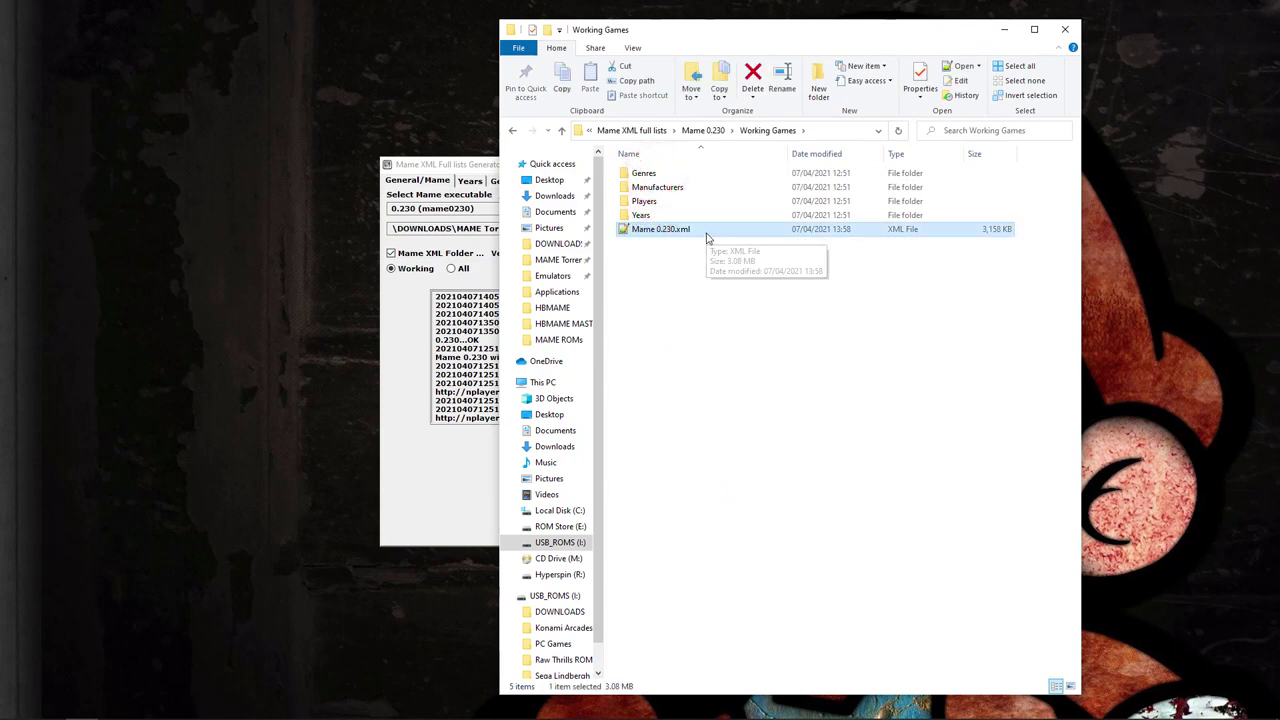
double_click(643, 173)
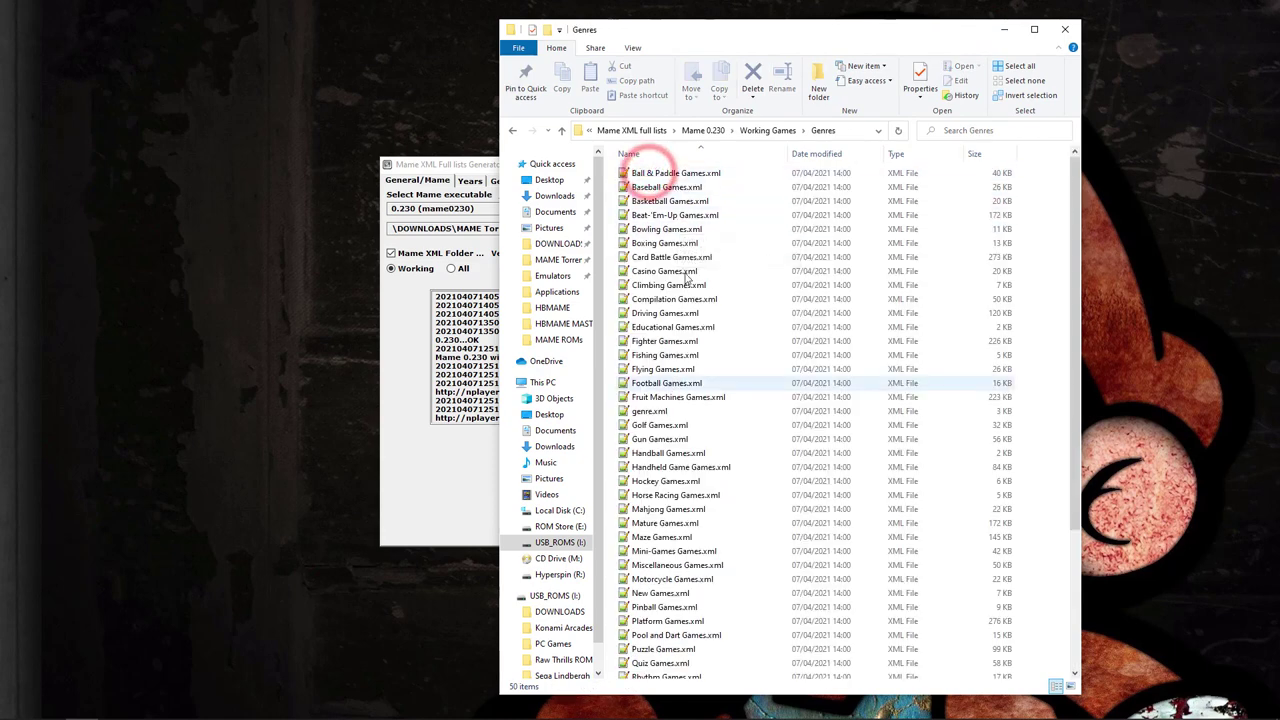
left_click(768, 130)
left_click(646, 188)
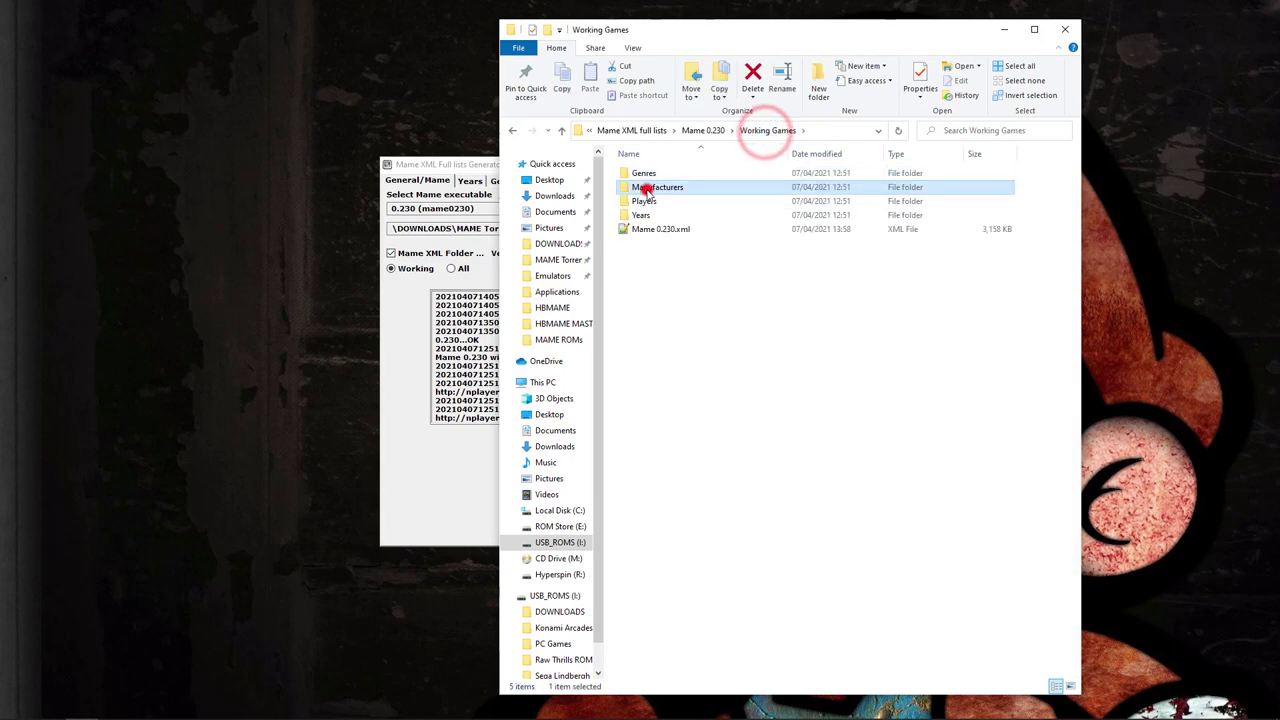
double_click(646, 188)
left_click(690, 130)
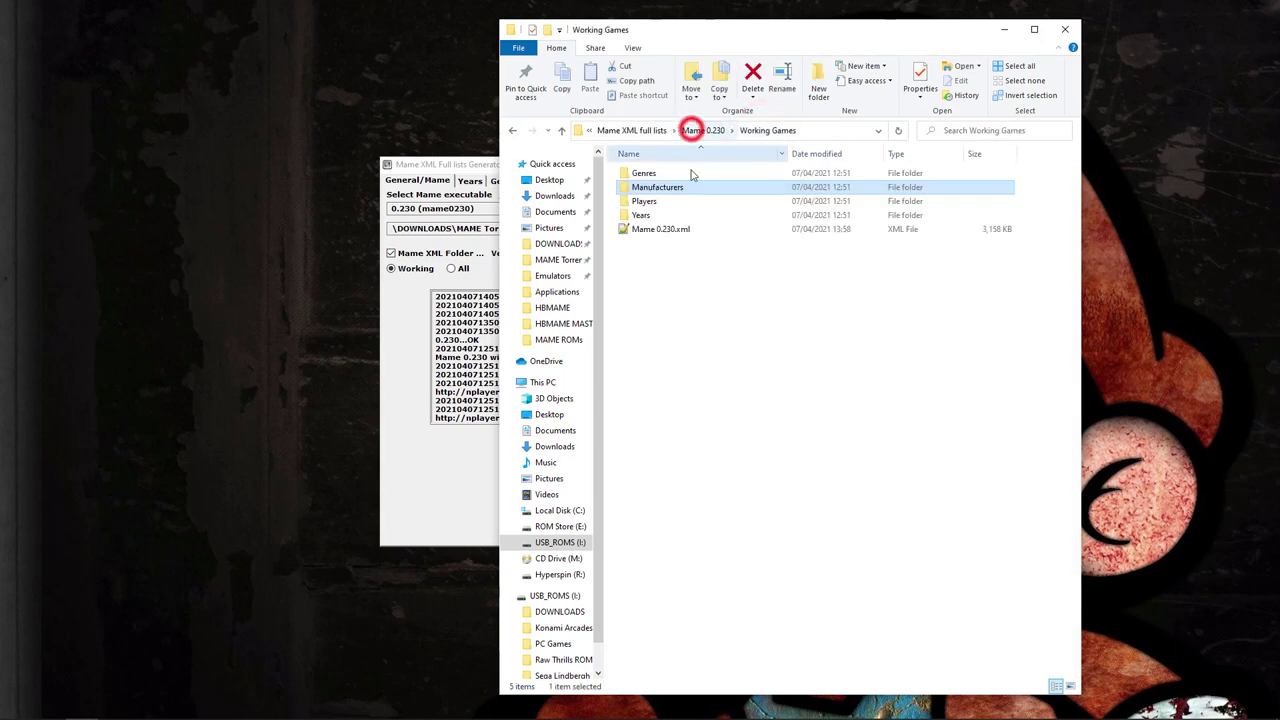
double_click(645, 201)
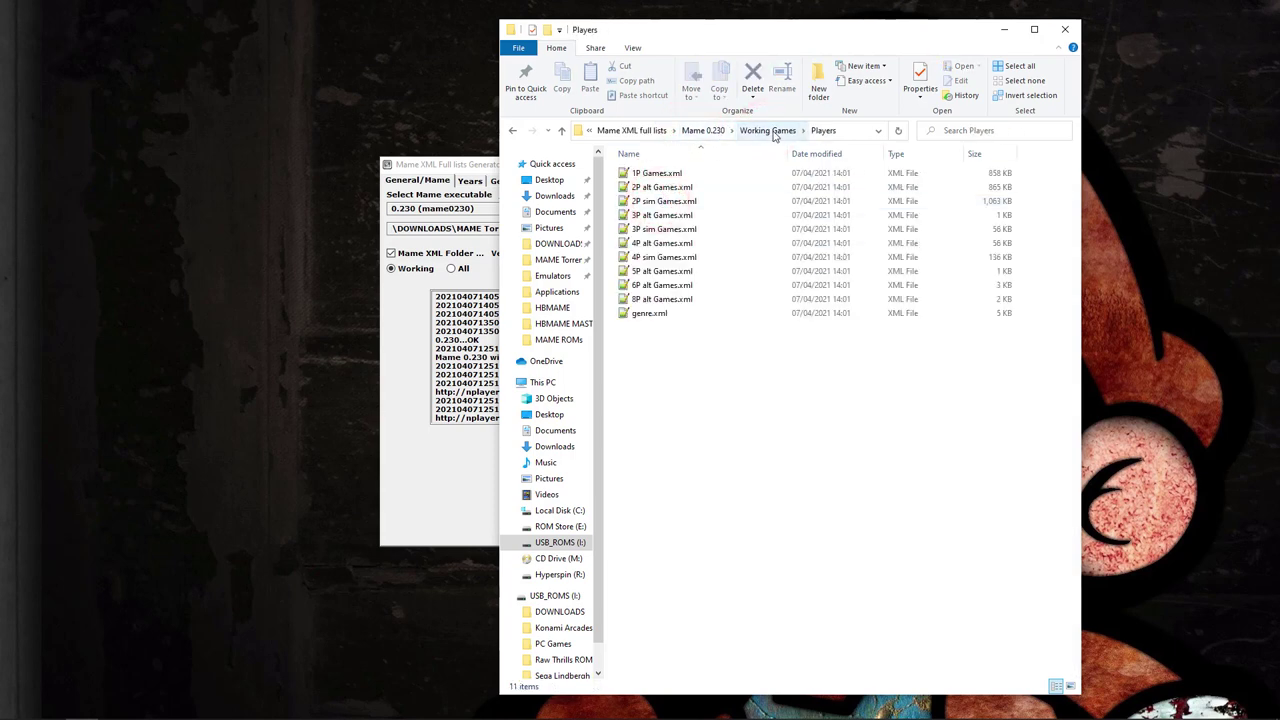
left_click(773, 135)
double_click(645, 214)
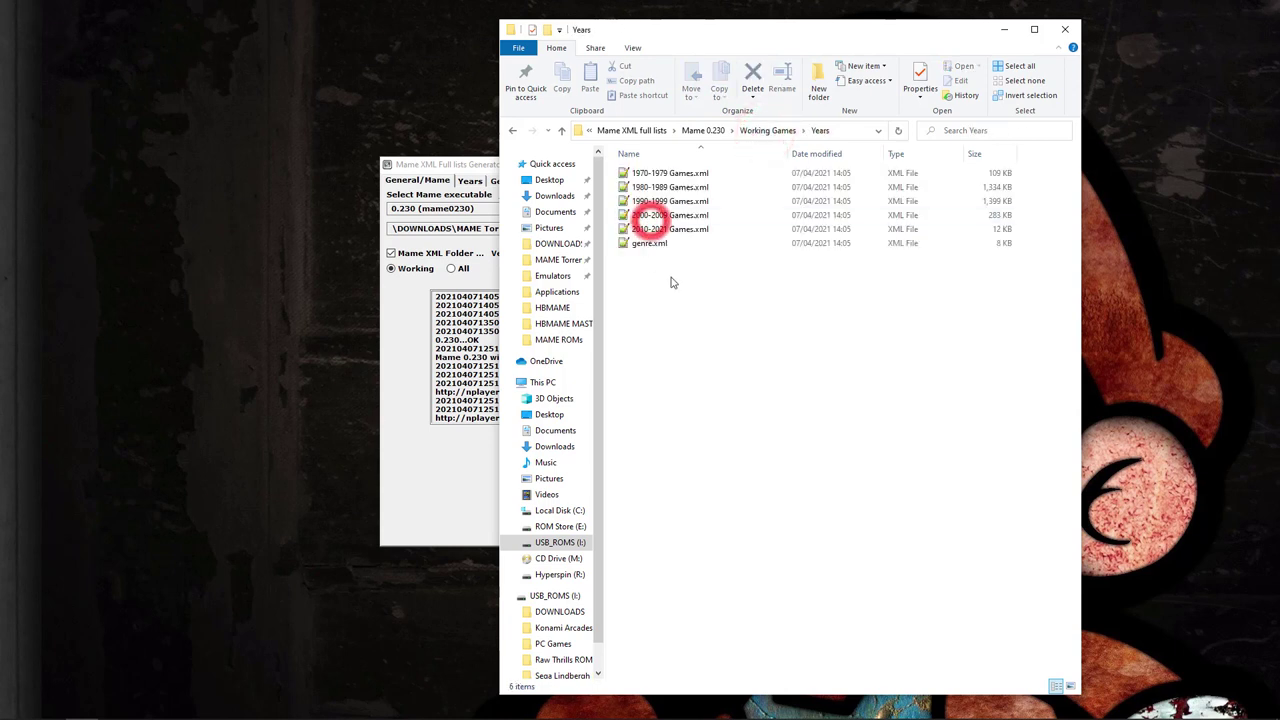
left_click(768, 130)
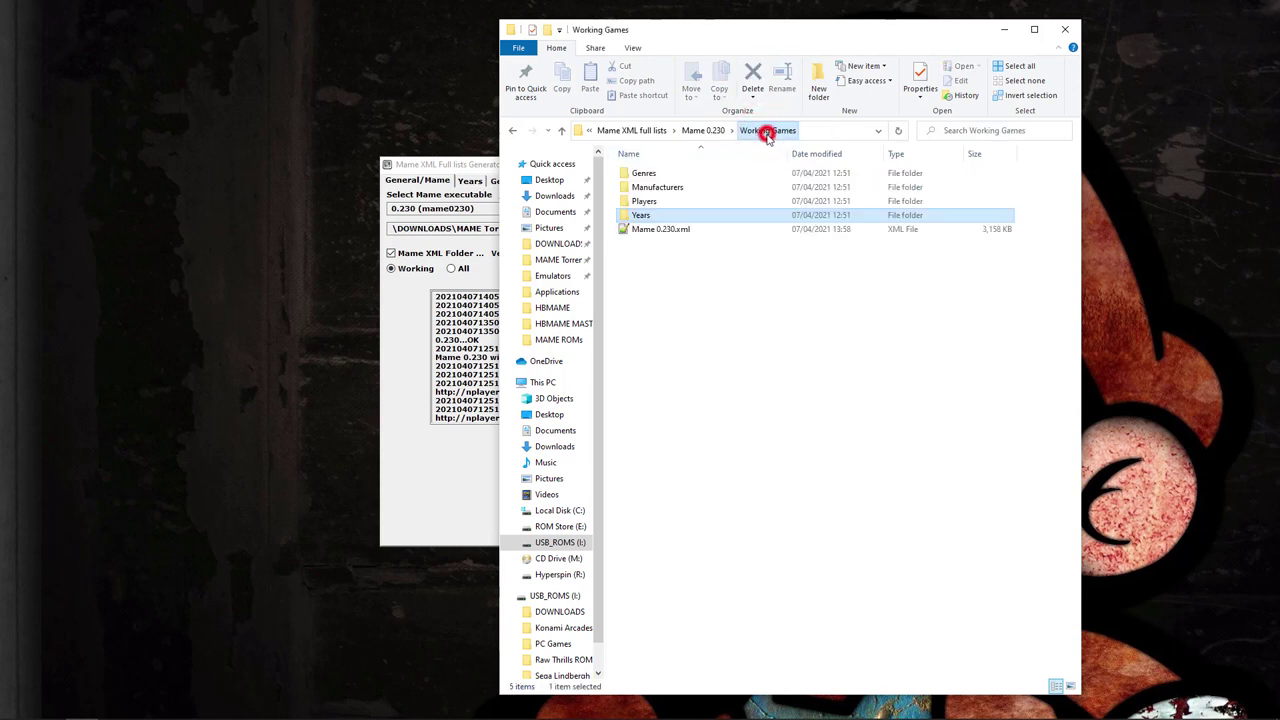
- Open Mame 0.230.xml in Notepad++ and examine the name, description, genre and enabled fields of the first game entry
double_click(651, 230)
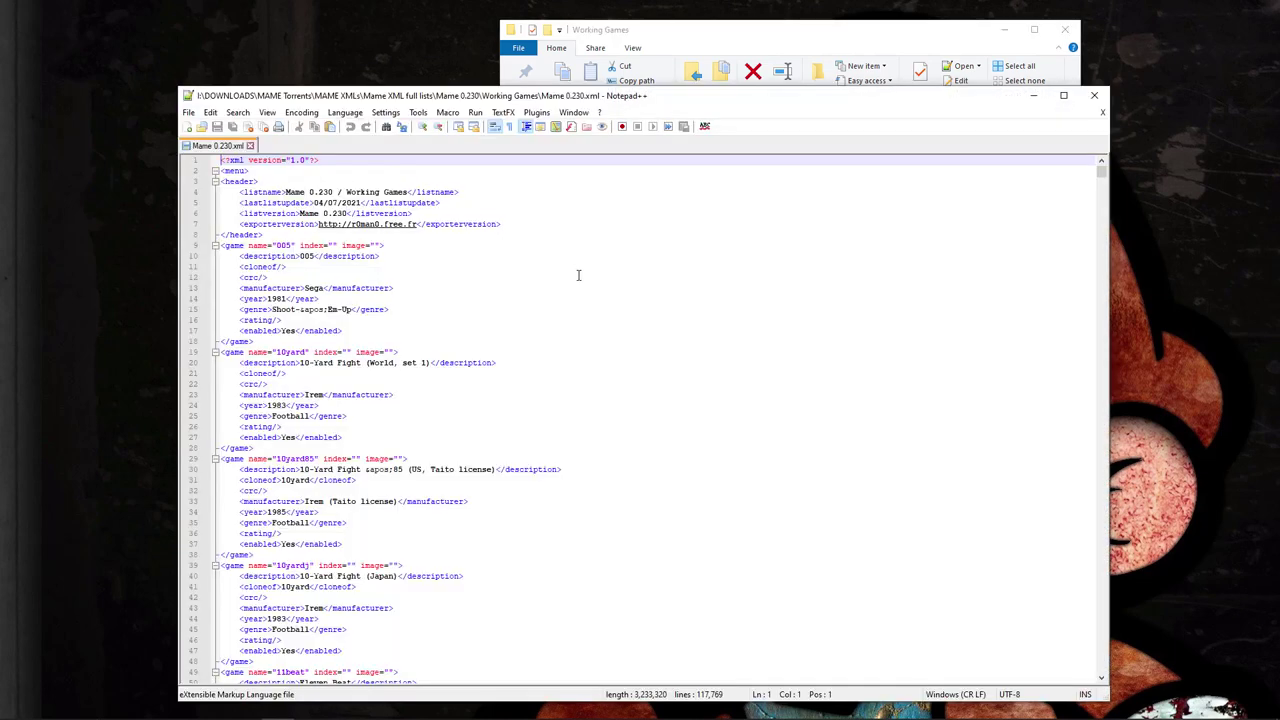
left_click_drag(277, 245, 315, 256)
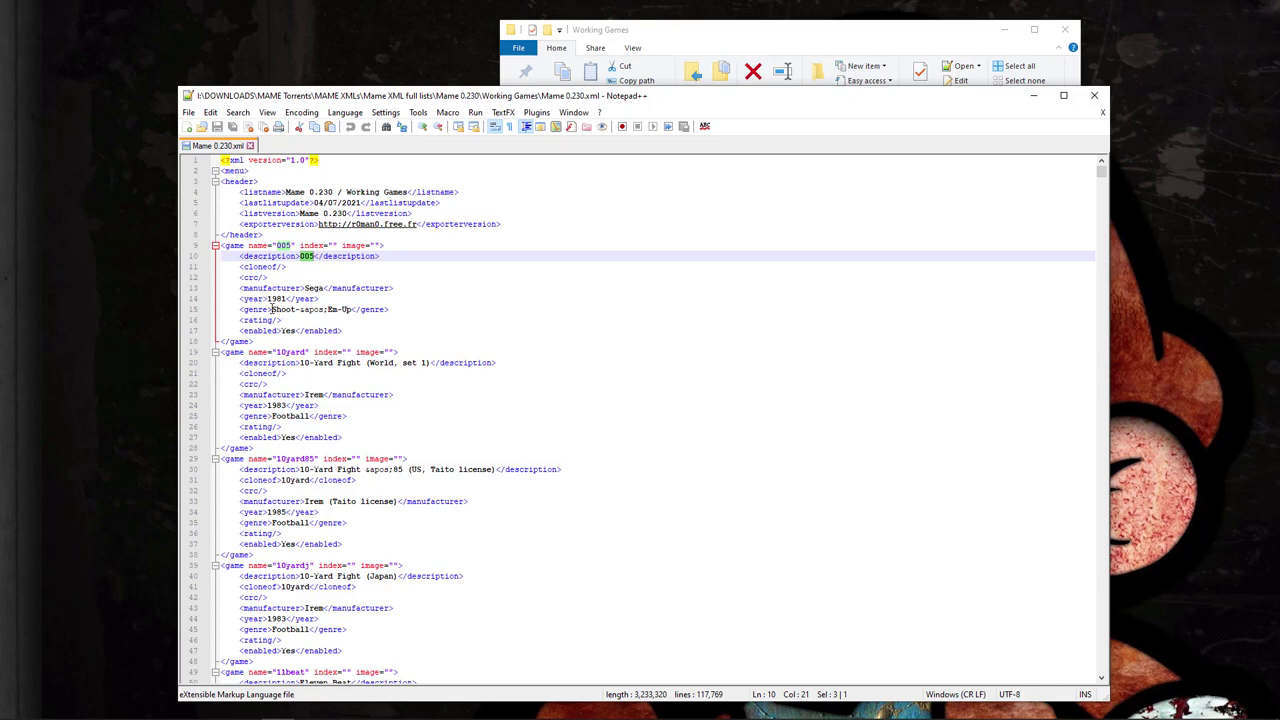
left_click_drag(271, 309, 352, 309)
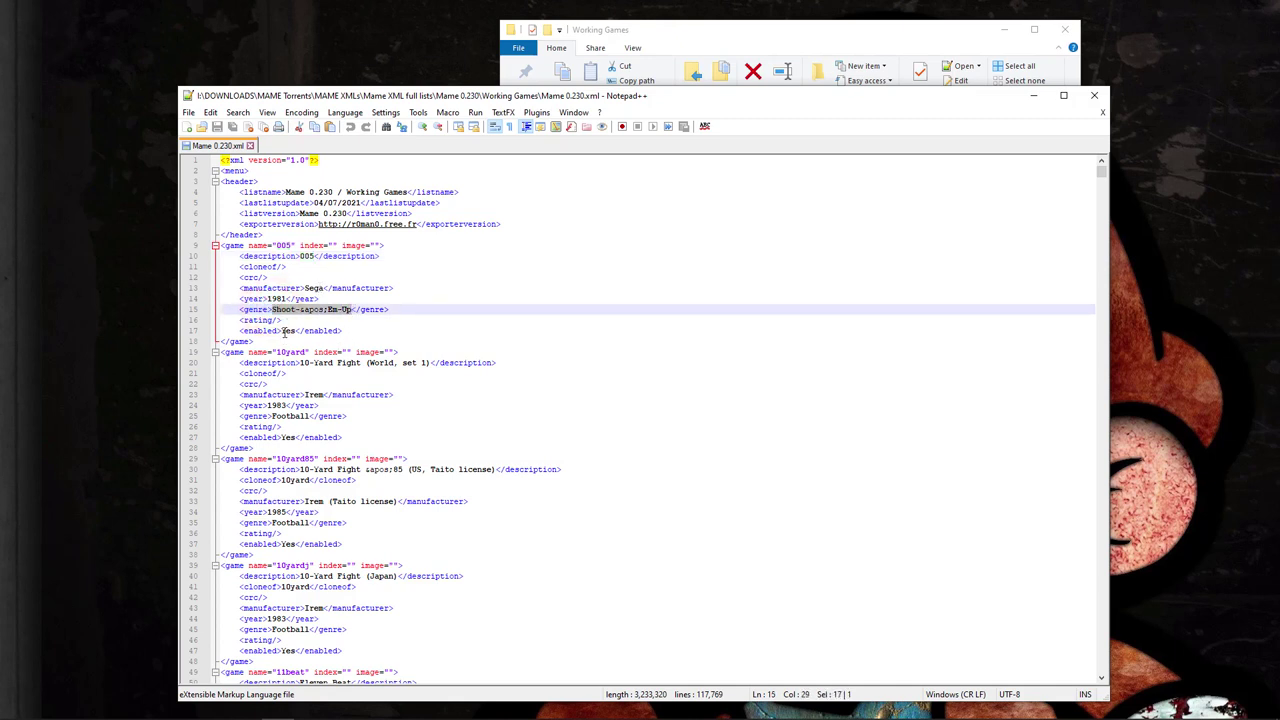
double_click(282, 330)
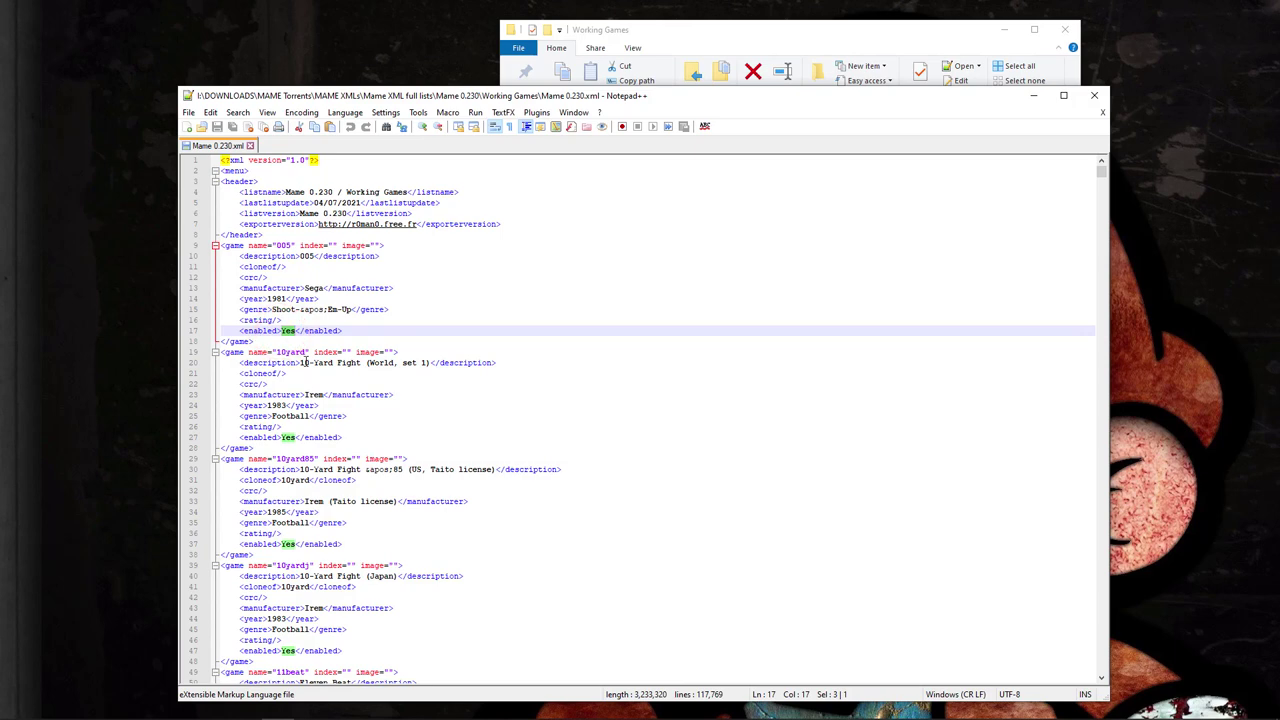
left_click(340, 352)
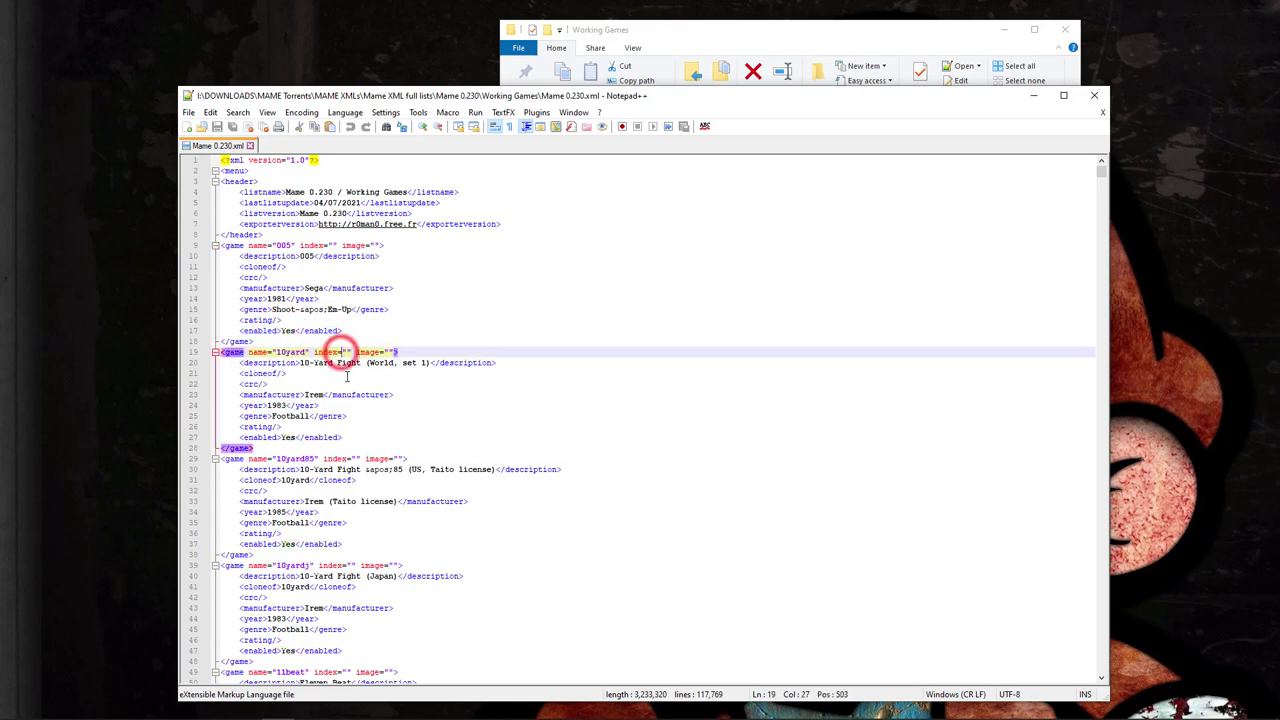
- Examine the description of the 1941u clone entry in Mame 0.230.xml and close the editor
scroll(490, 505, "down", 11)
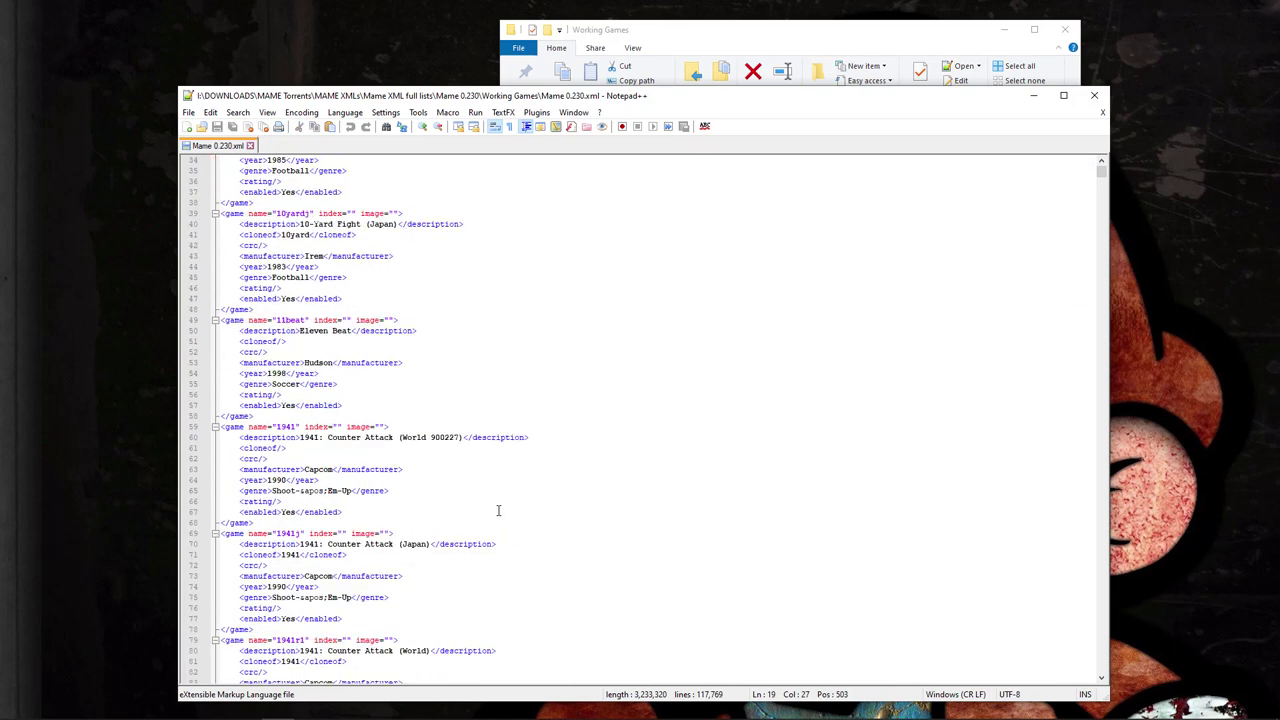
scroll(498, 511, "down", 6)
scroll(498, 511, "down", 4)
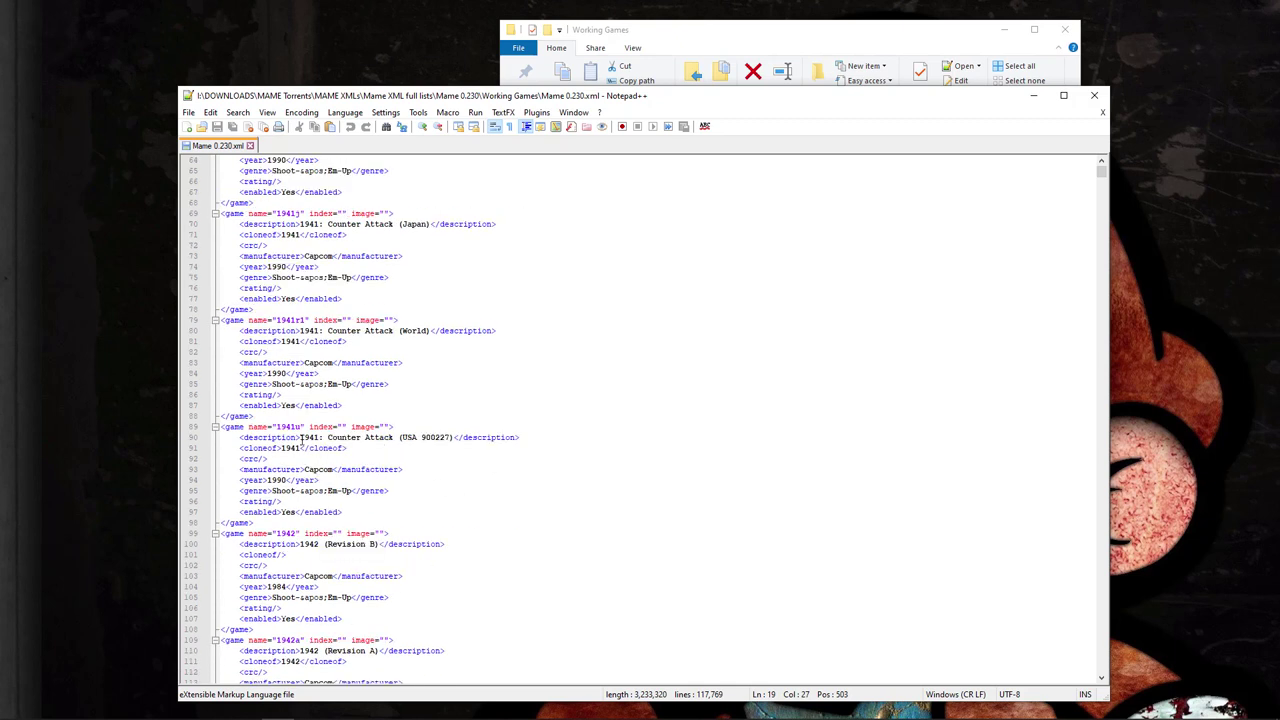
left_click_drag(300, 437, 453, 437)
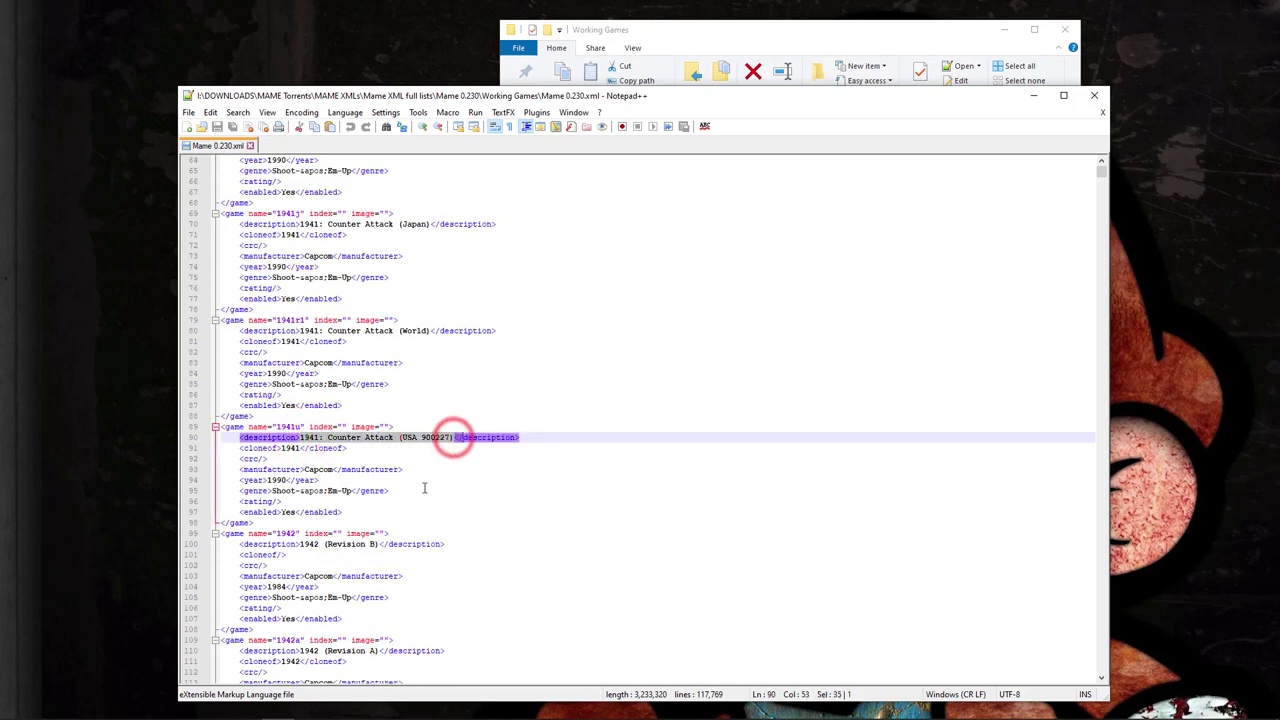
left_click(422, 456)
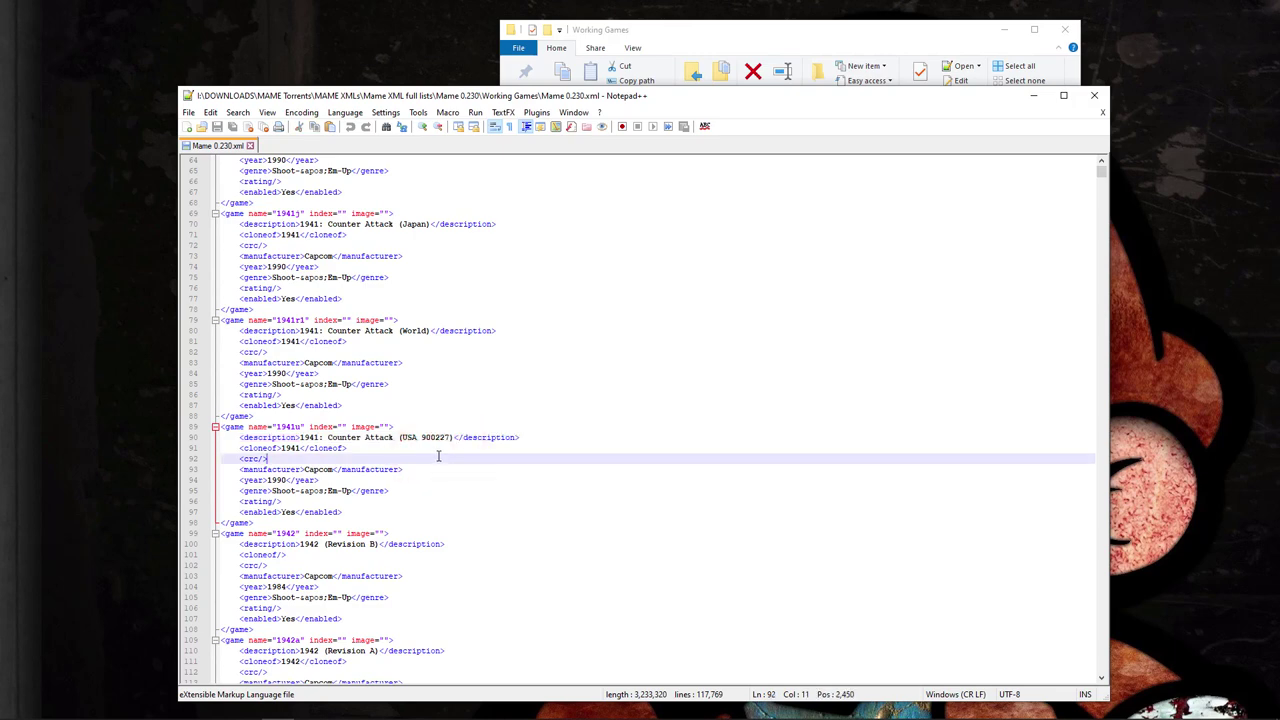
left_click(1097, 100)
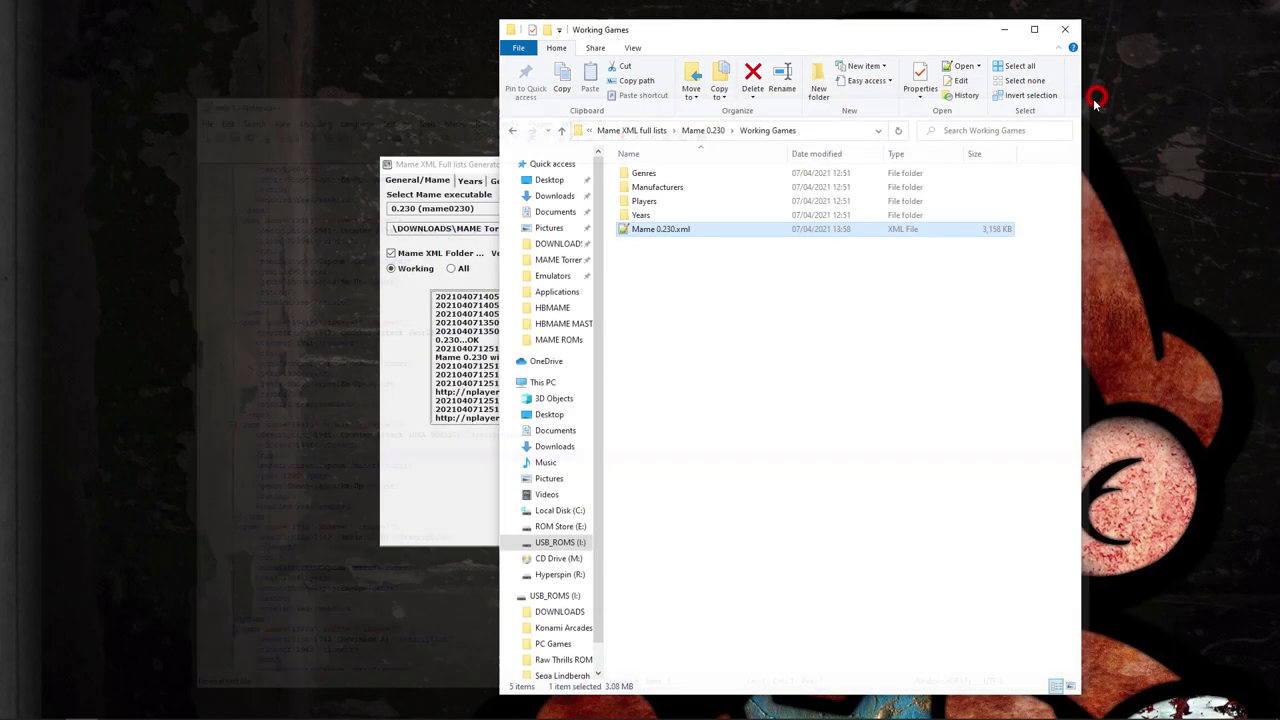
- Review the contents of the Genres, Manufacturers and Players folders again, returning to Working Games
left_click(679, 269)
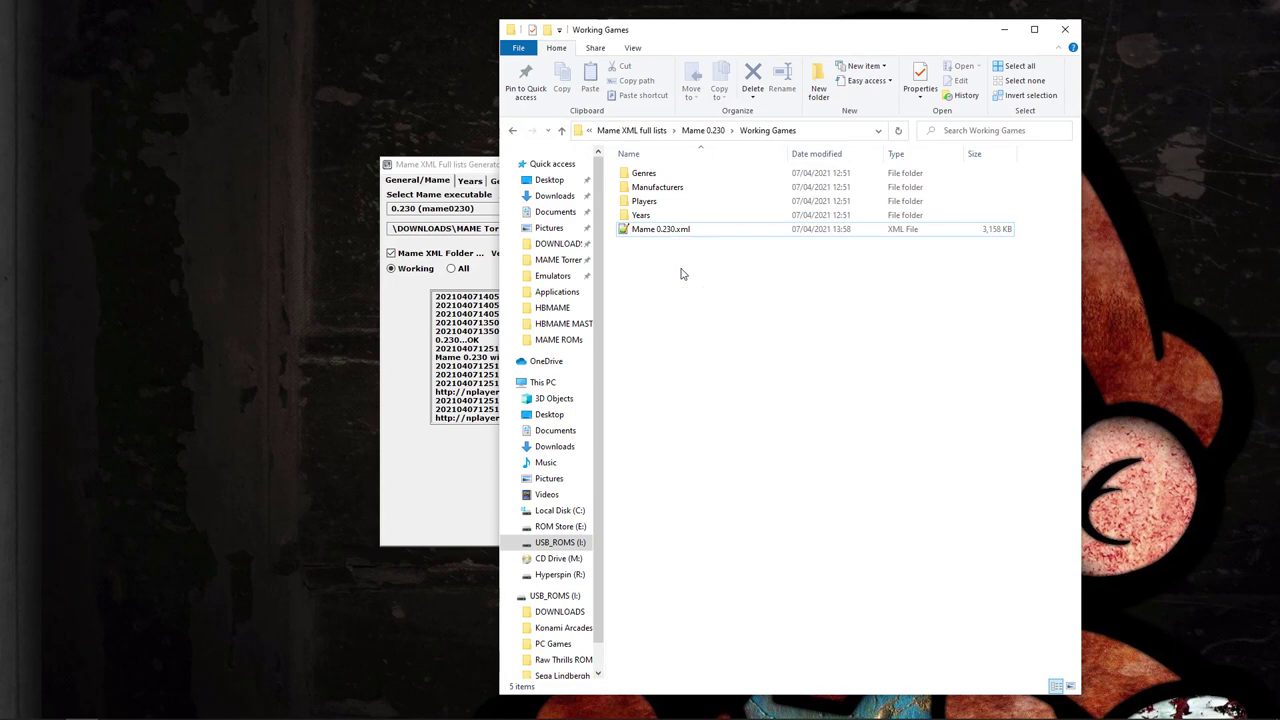
double_click(645, 174)
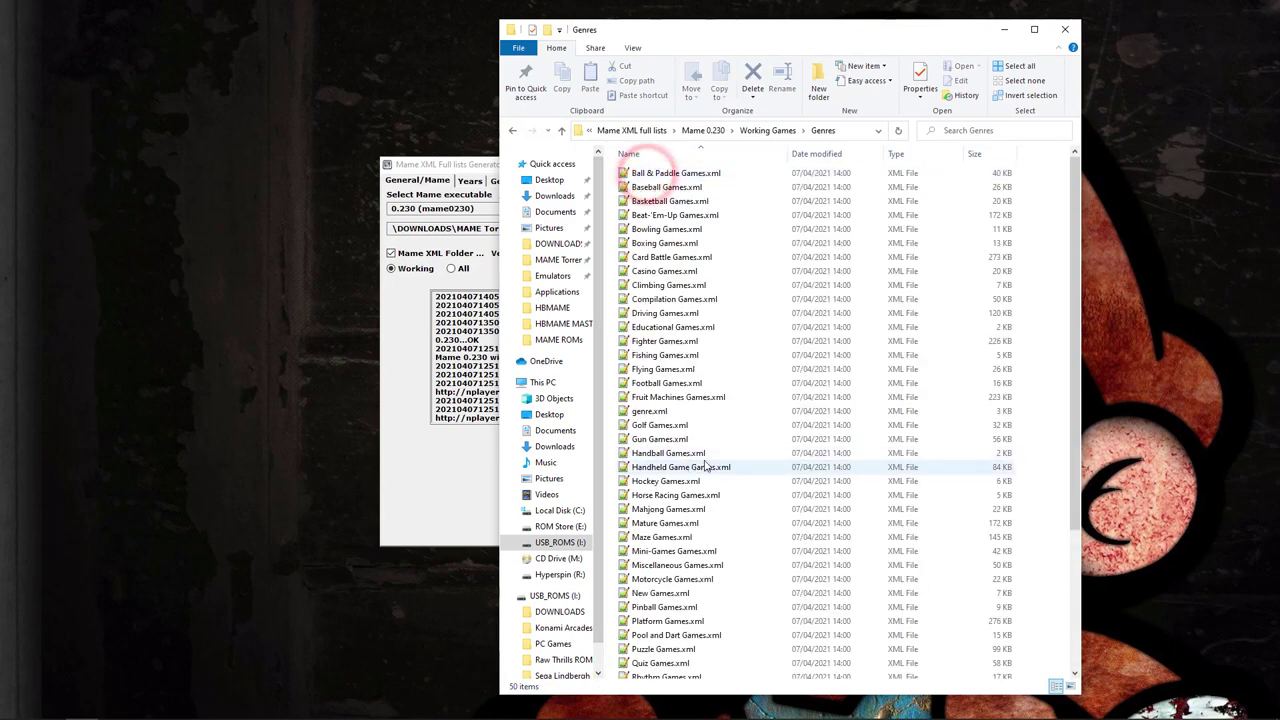
left_click(768, 131)
double_click(645, 187)
left_click(702, 131)
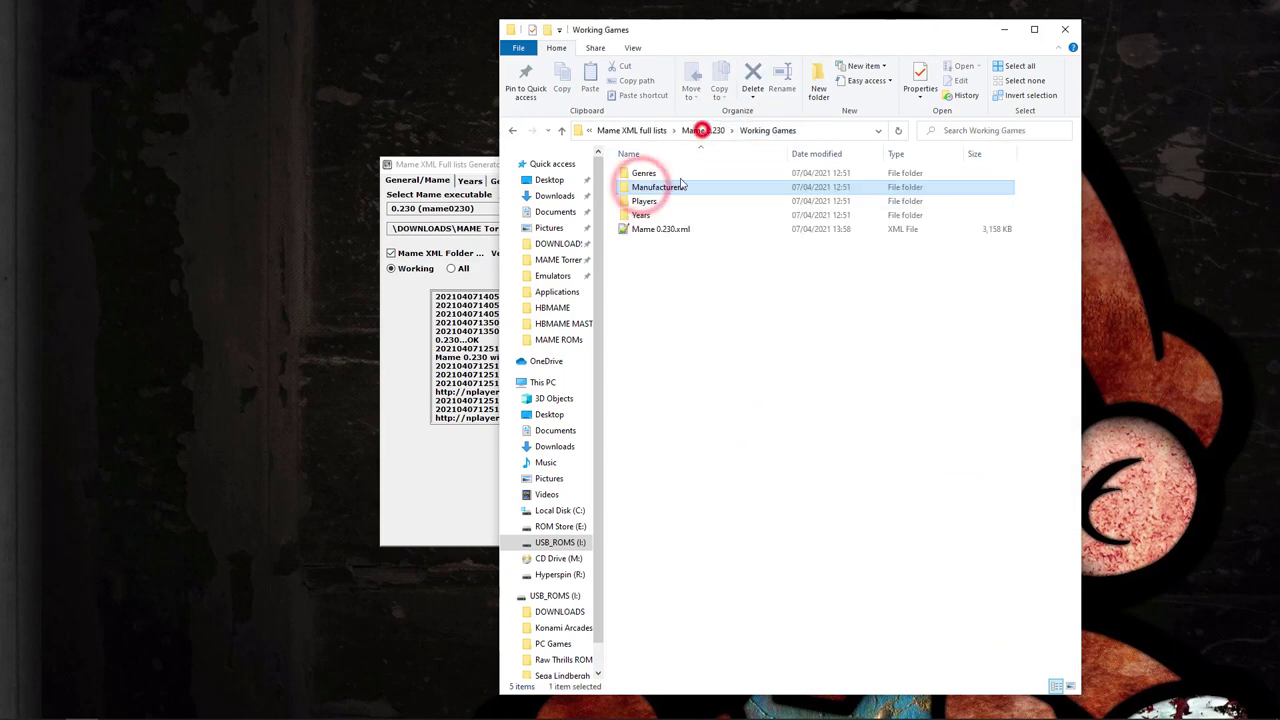
double_click(644, 201)
left_click(780, 131)
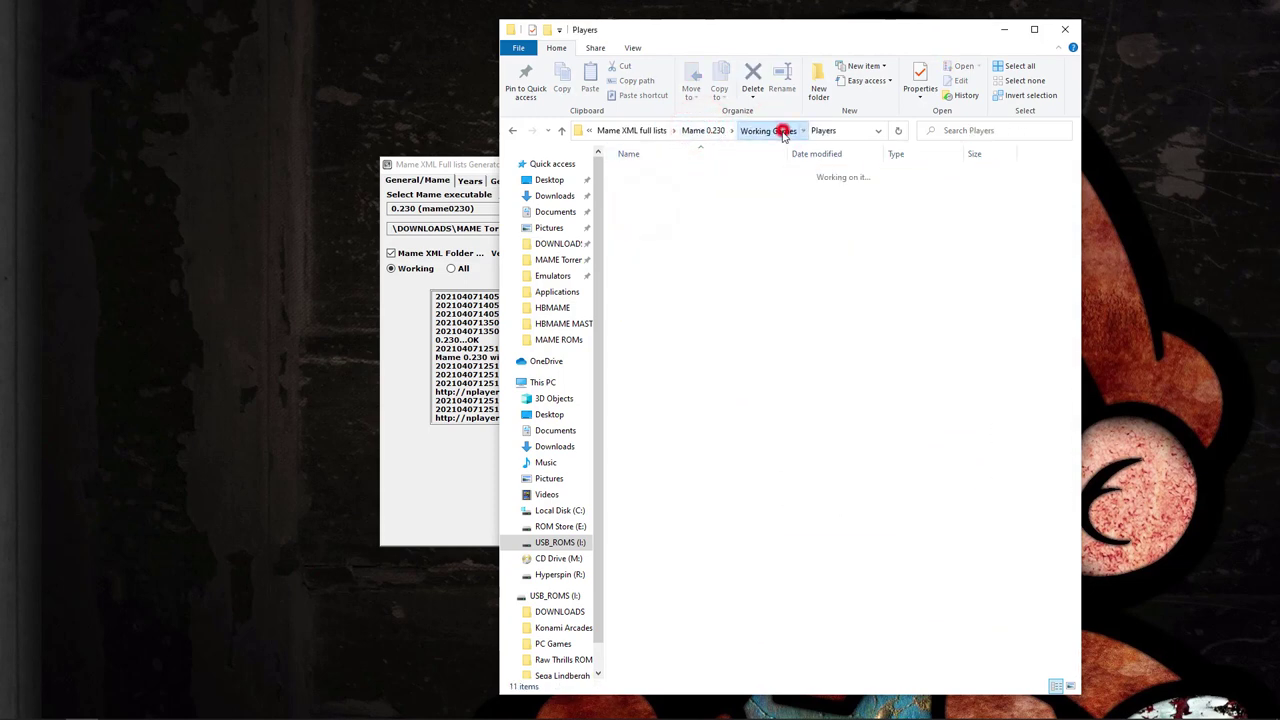
- Open genre.xml from the Genres folder, examine its list of genre menu entries, and return to the Working Games folder
double_click(645, 174)
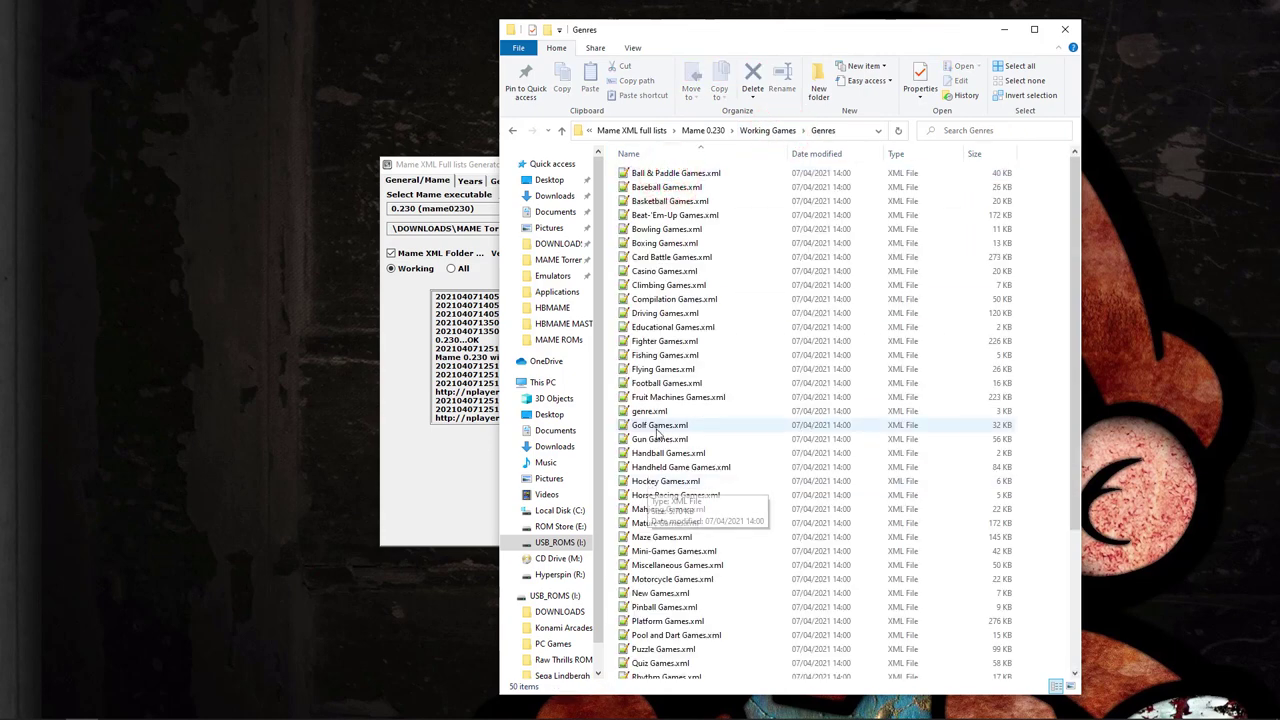
double_click(648, 411)
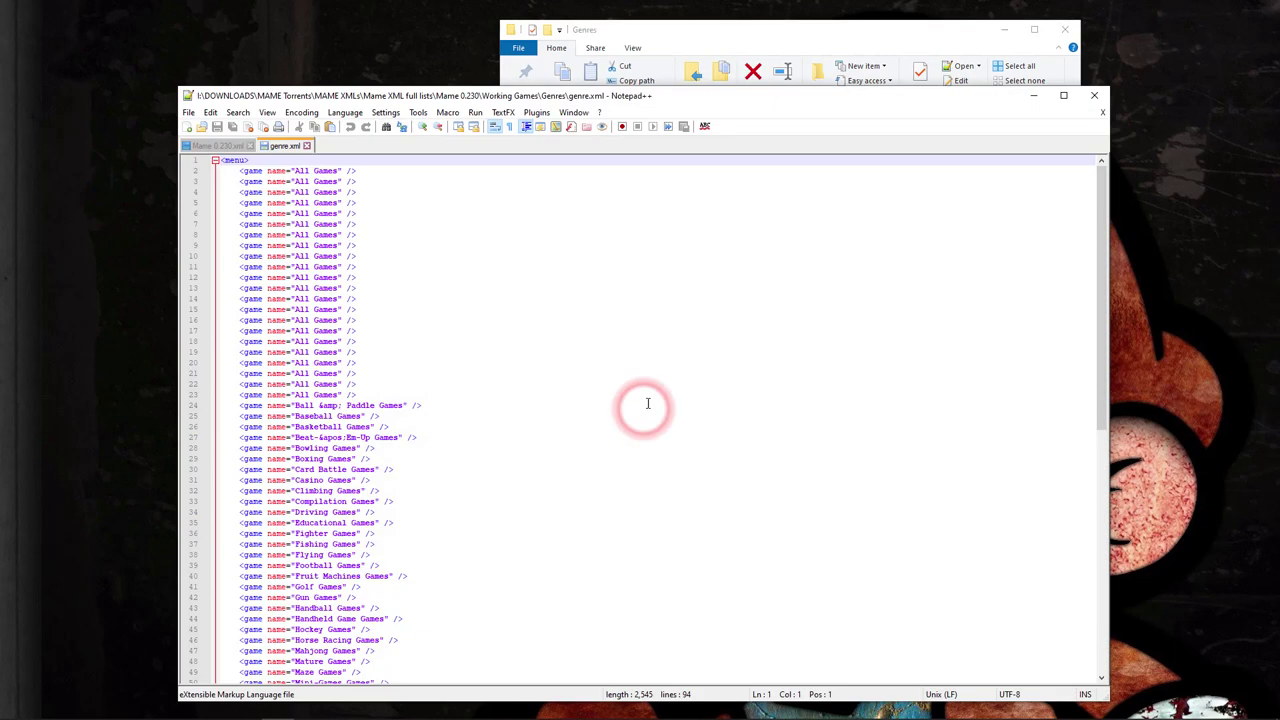
scroll(400, 516, "down", 9)
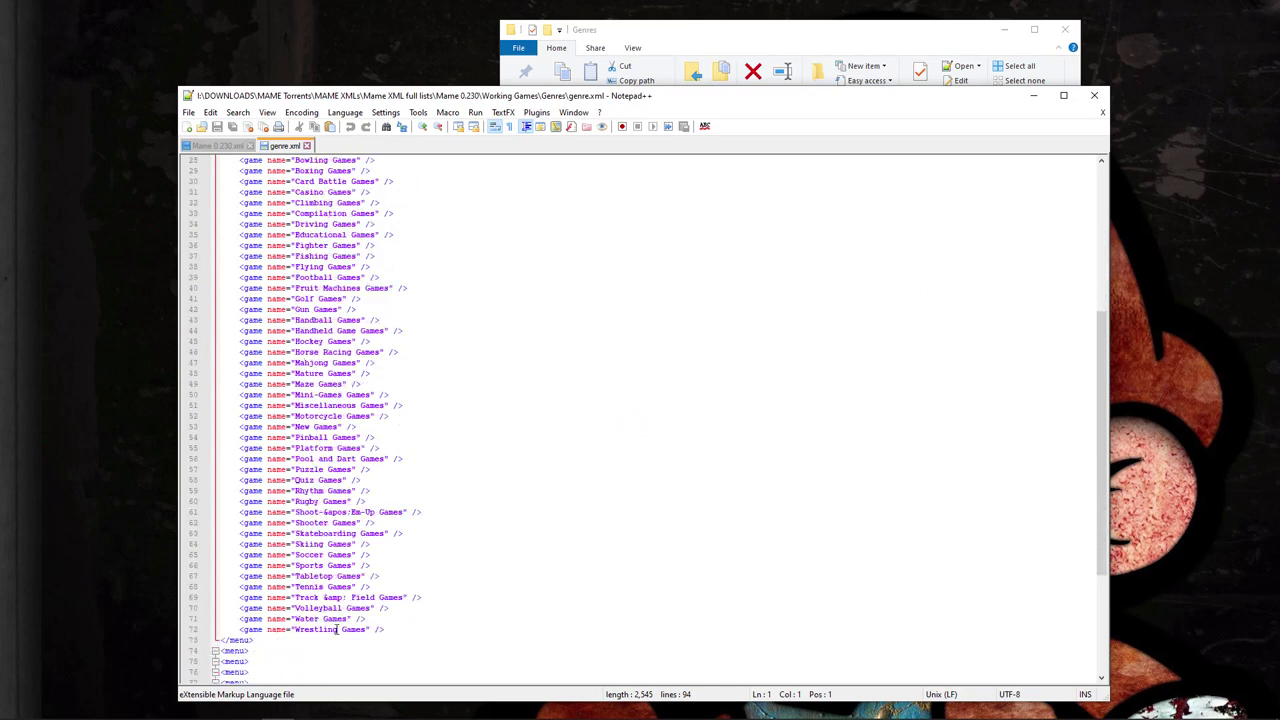
scroll(320, 352, "up", 4)
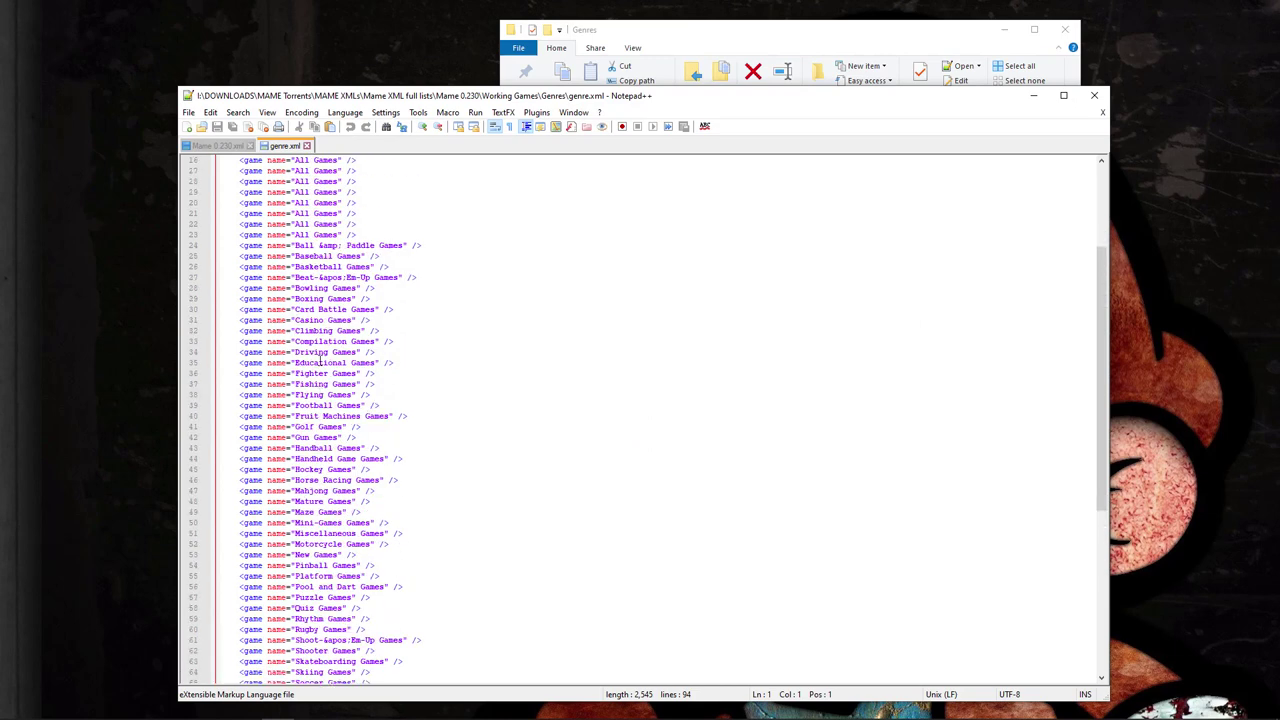
scroll(319, 362, "down", 6)
left_click(657, 29)
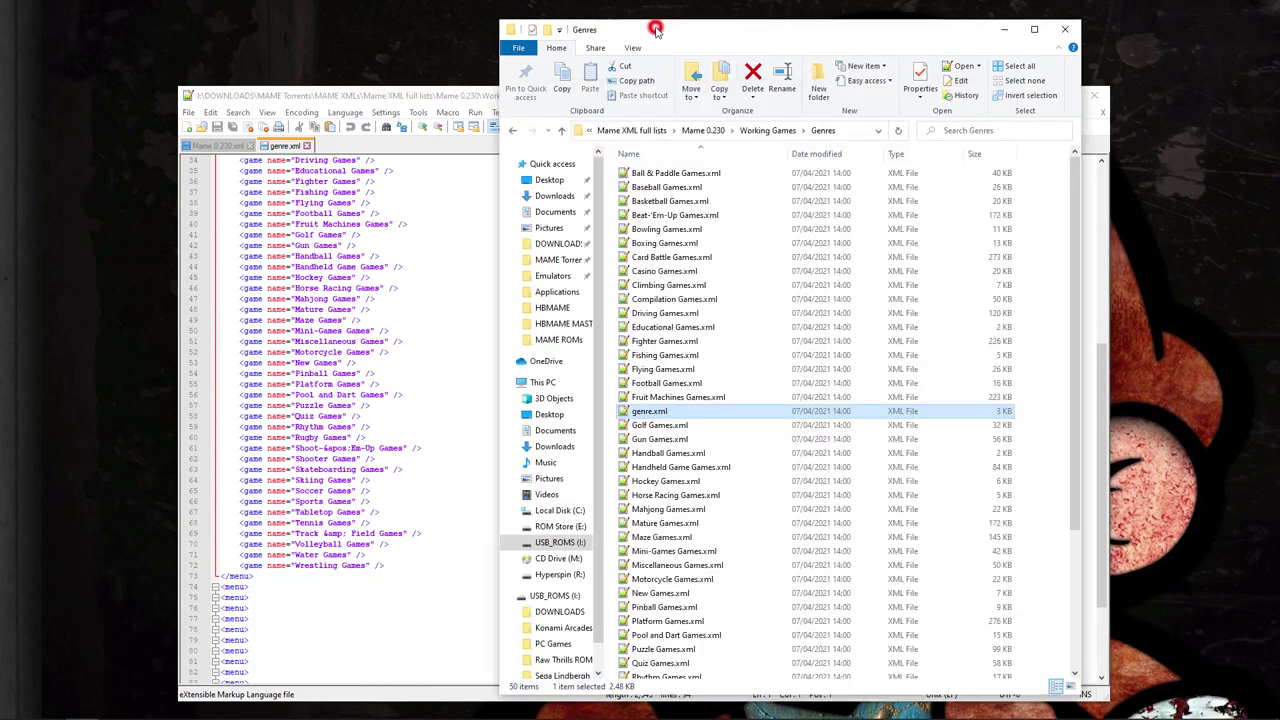
left_click(770, 130)
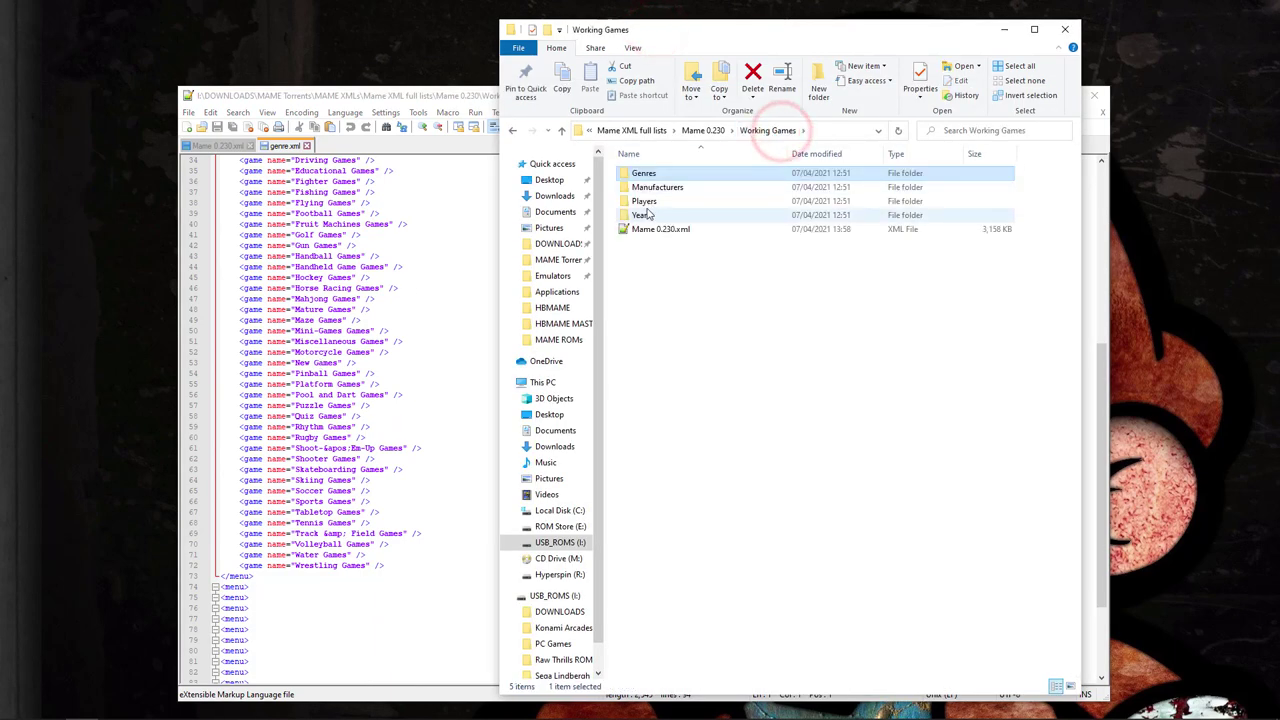
- Open genre.xml from the Players folder and examine its player-count menu entries from 1P Games to 8P alt Games
double_click(644, 201)
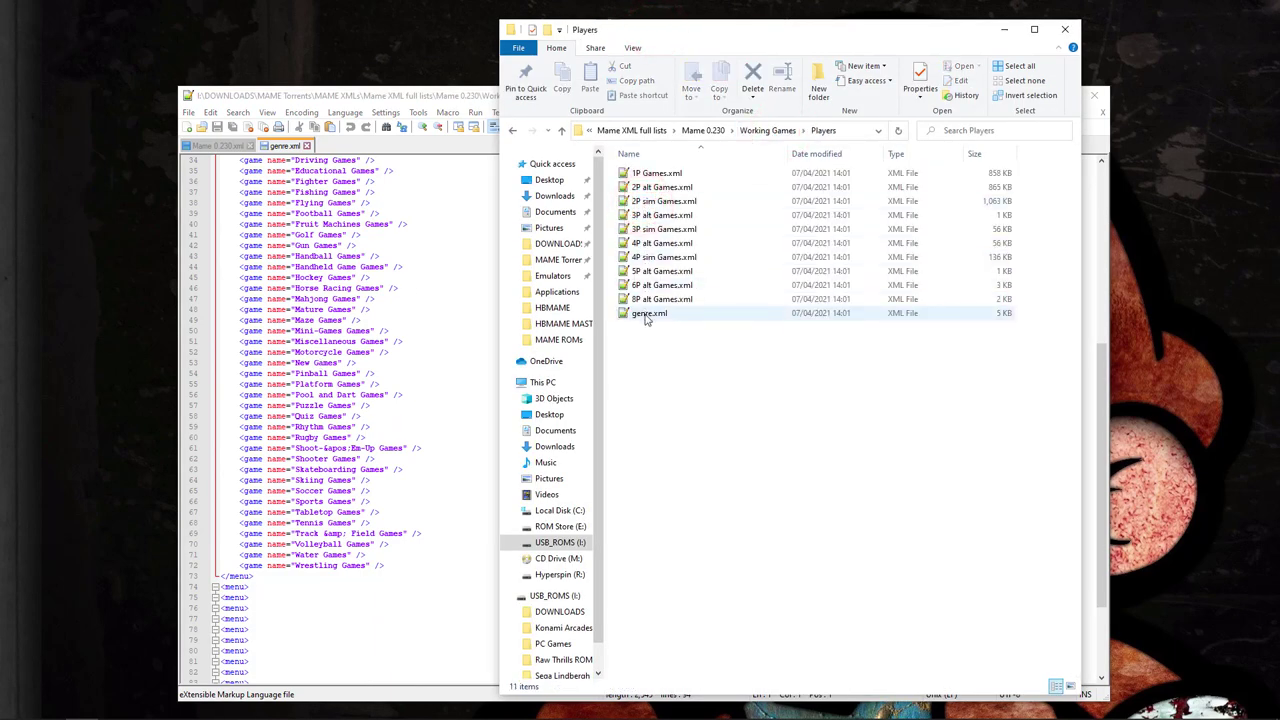
double_click(645, 314)
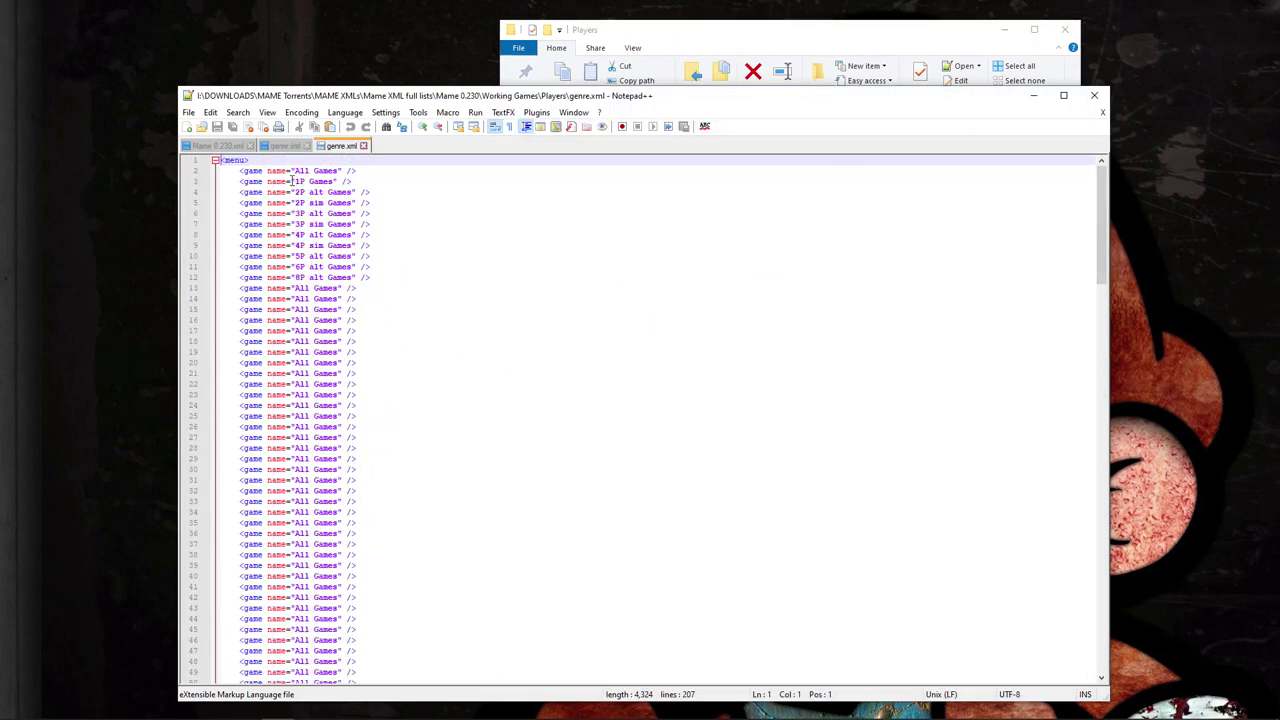
left_click(374, 280)
key("shift+Up")
key("shift+Up")
key("shift+Up")
key("shift+Up")
key("shift+Up")
key("shift+Up")
key("shift+Up")
key("shift+Up")
key("shift+Up")
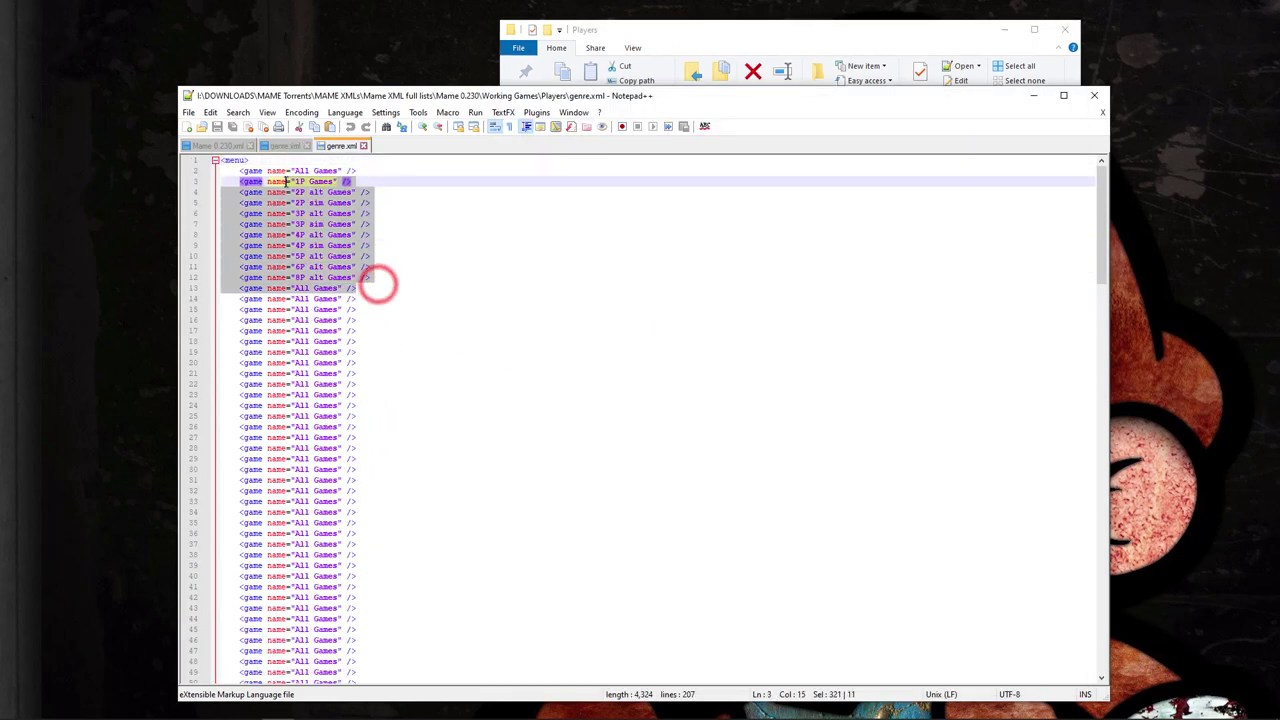
left_click(376, 265)
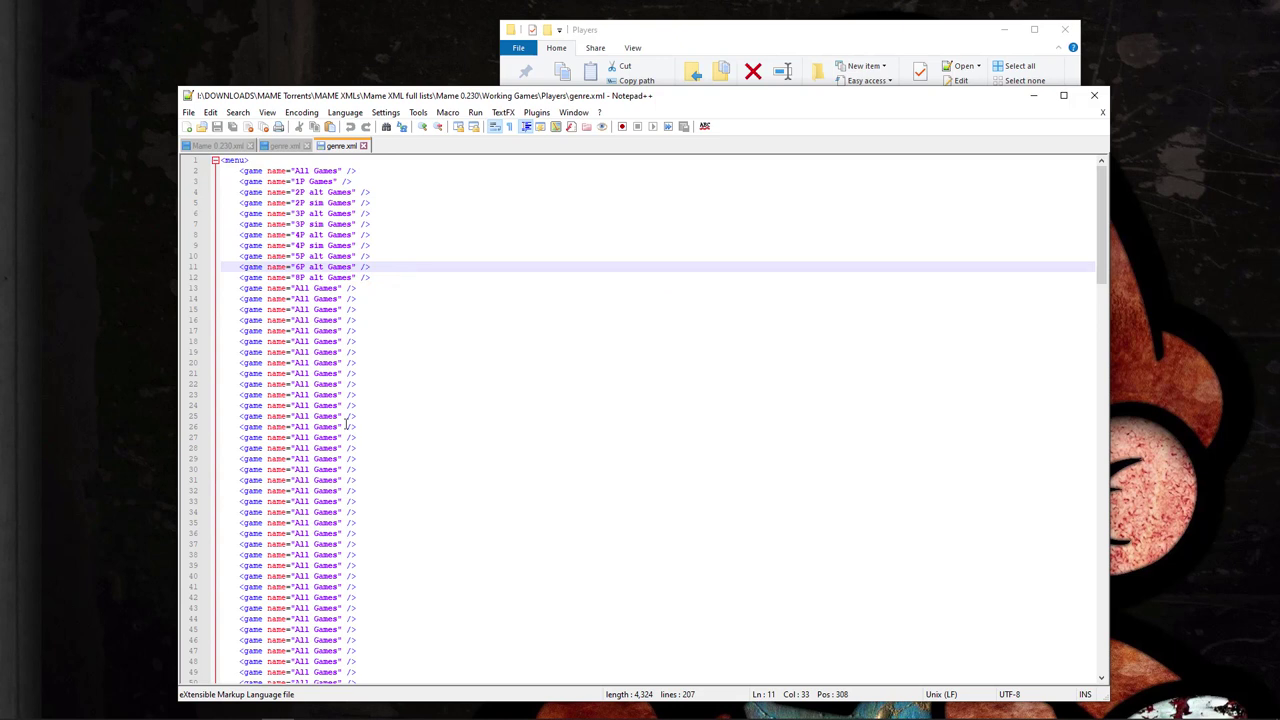
- Examine the rest of the Players genre.xml, including the repeated All Games entries and the menu tags at its end
scroll(347, 424, "down", 6)
scroll(374, 397, "down", 6)
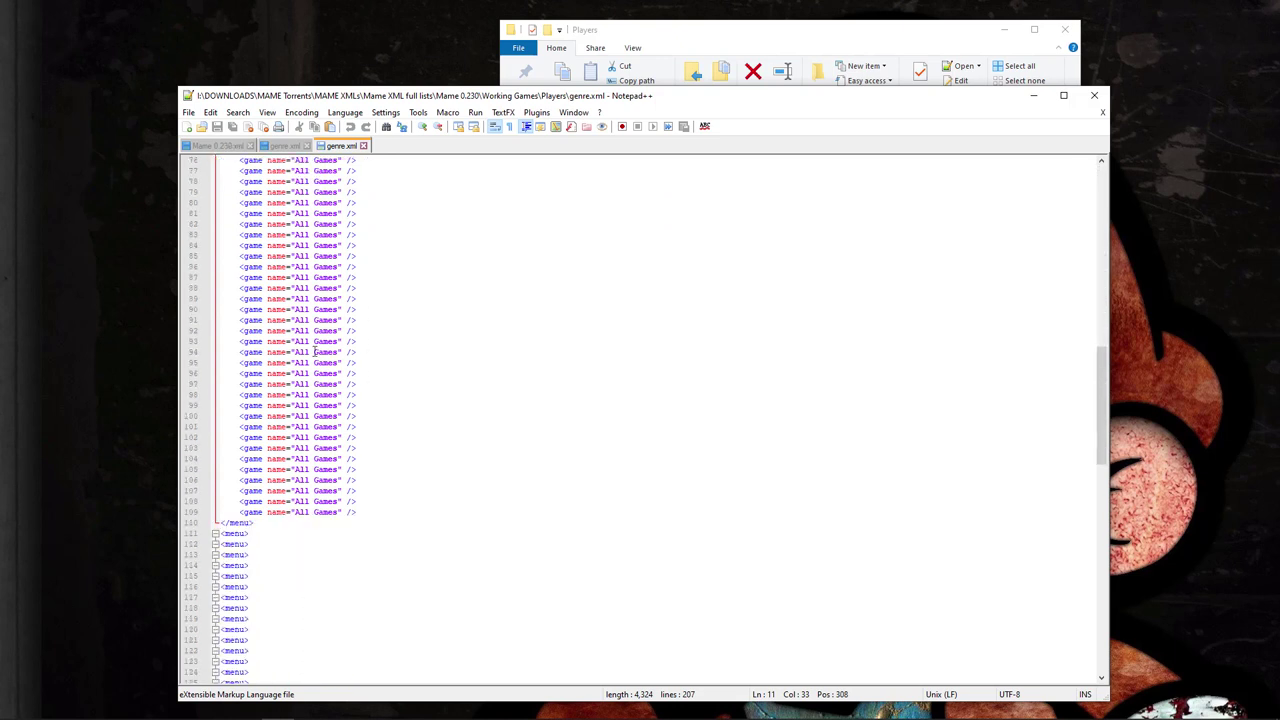
scroll(285, 270, "down", 10)
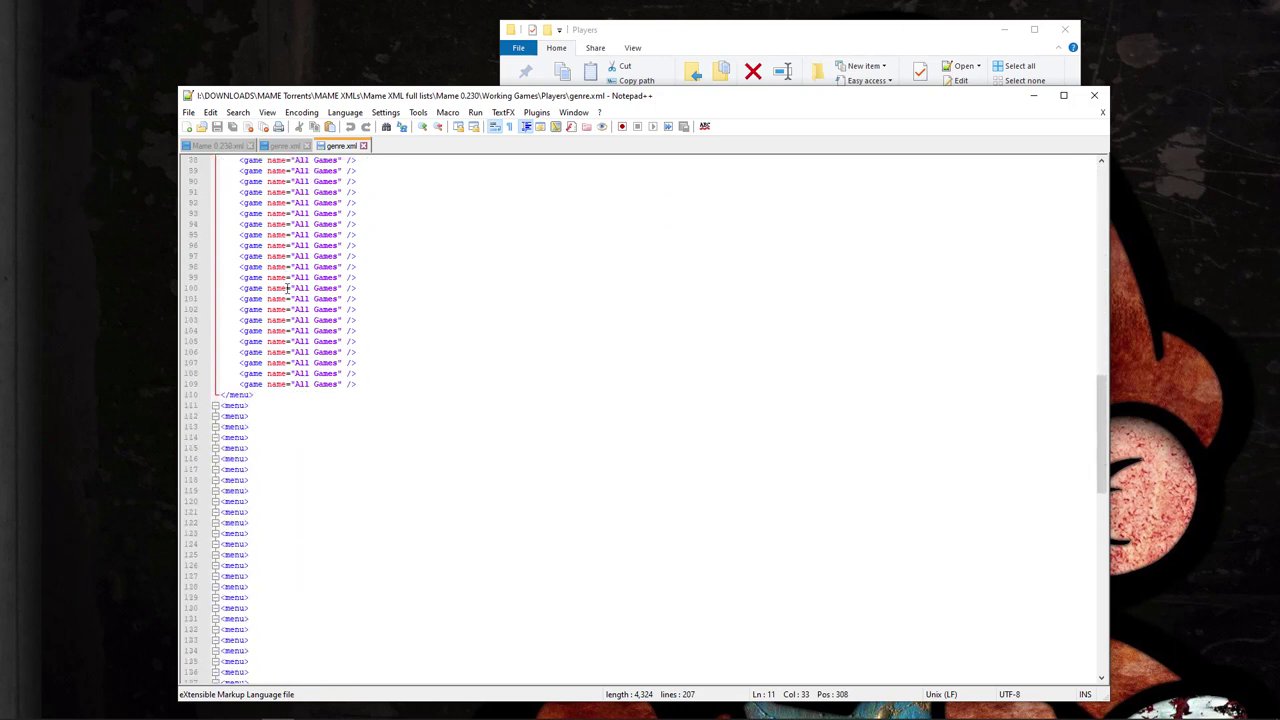
scroll(295, 310, "up", 5)
scroll(270, 380, "down", 12)
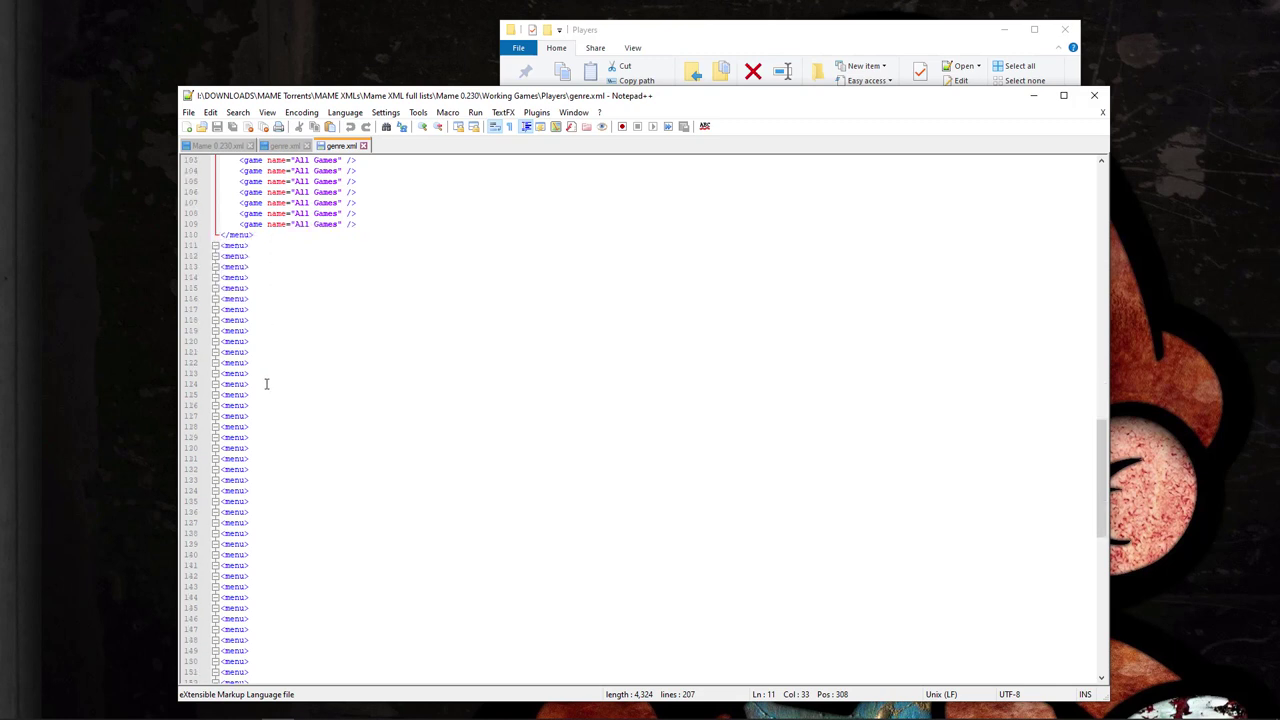
scroll(272, 384, "down", 6)
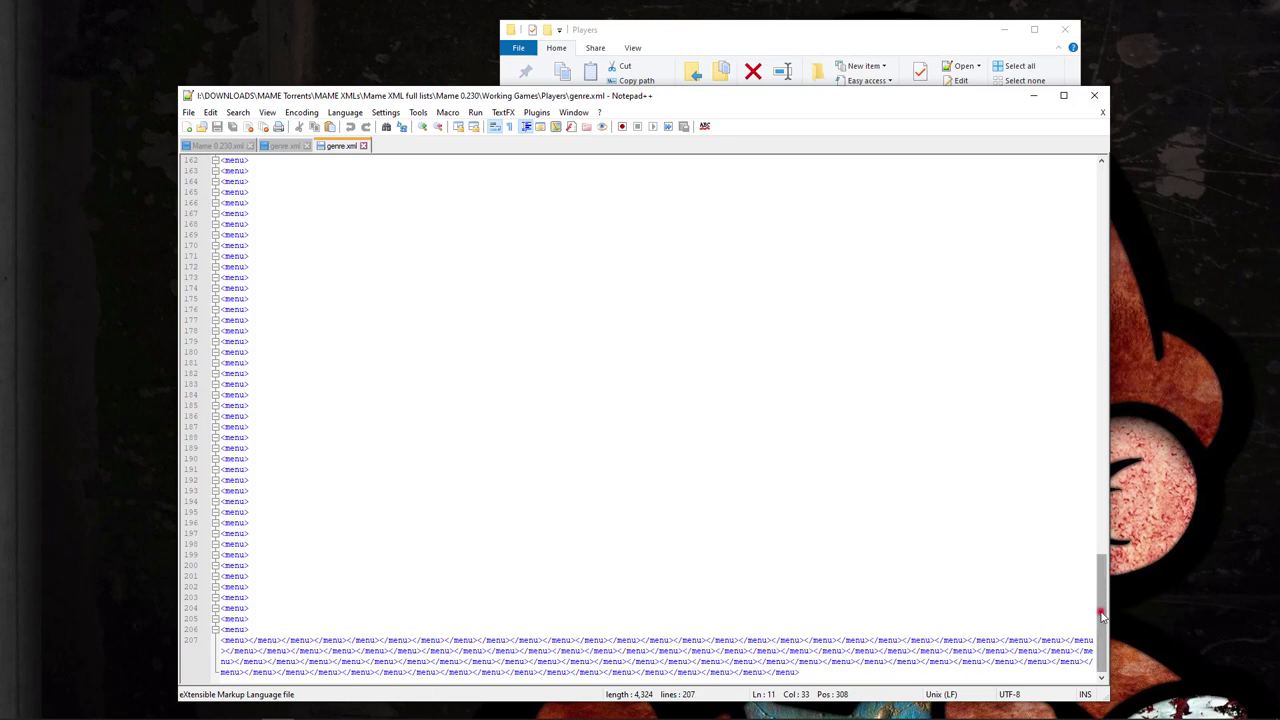
left_click_drag(1101, 615, 1101, 435)
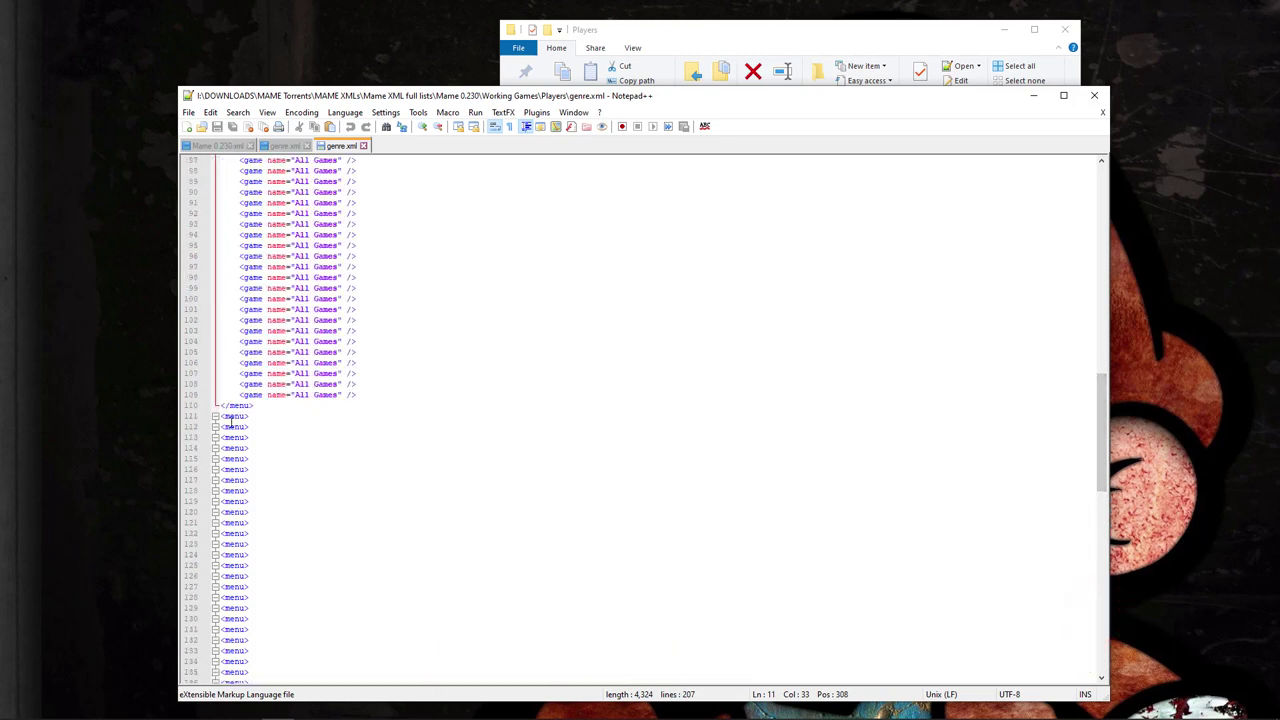
scroll(475, 600, "down", 14)
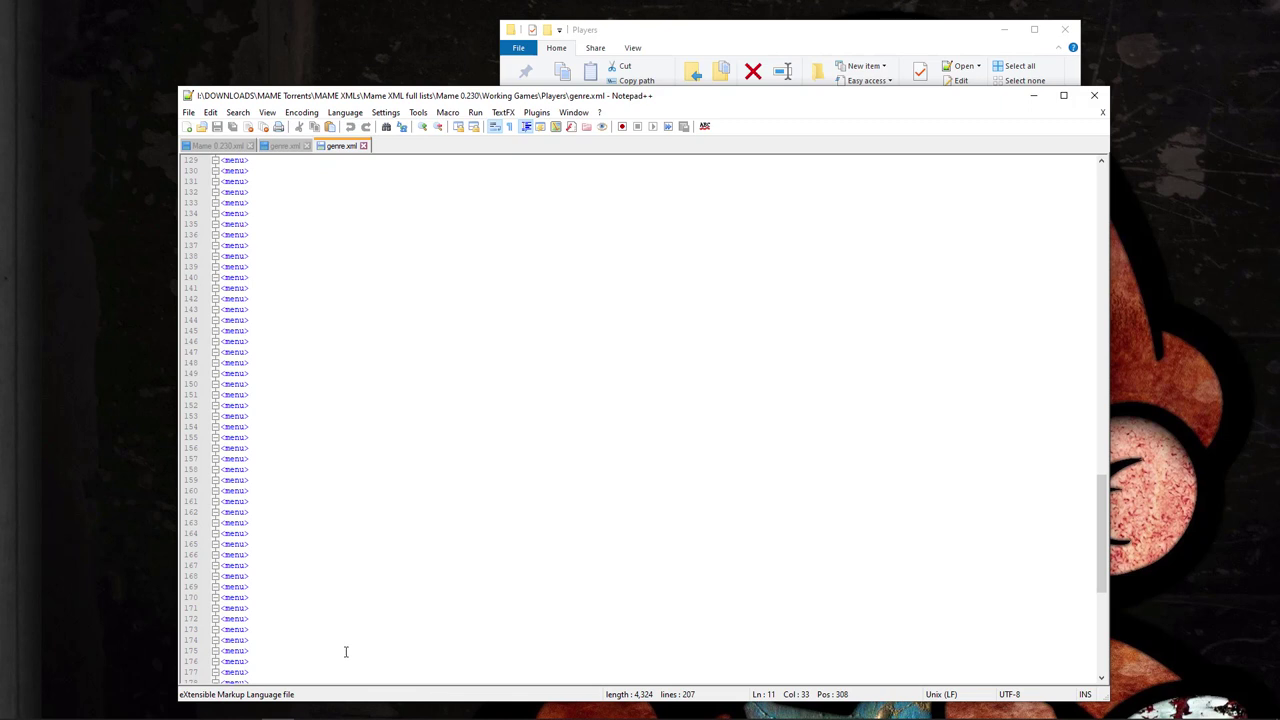
scroll(346, 651, "down", 11)
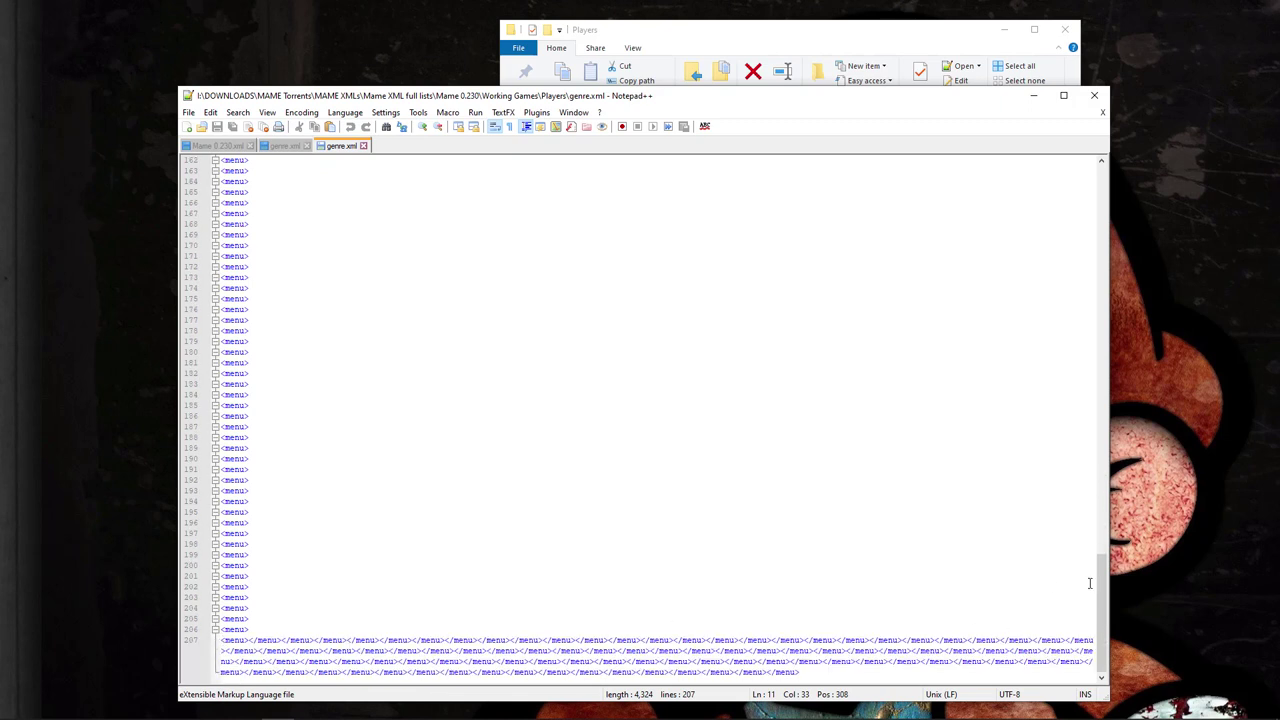
left_click_drag(1103, 597, 1108, 200)
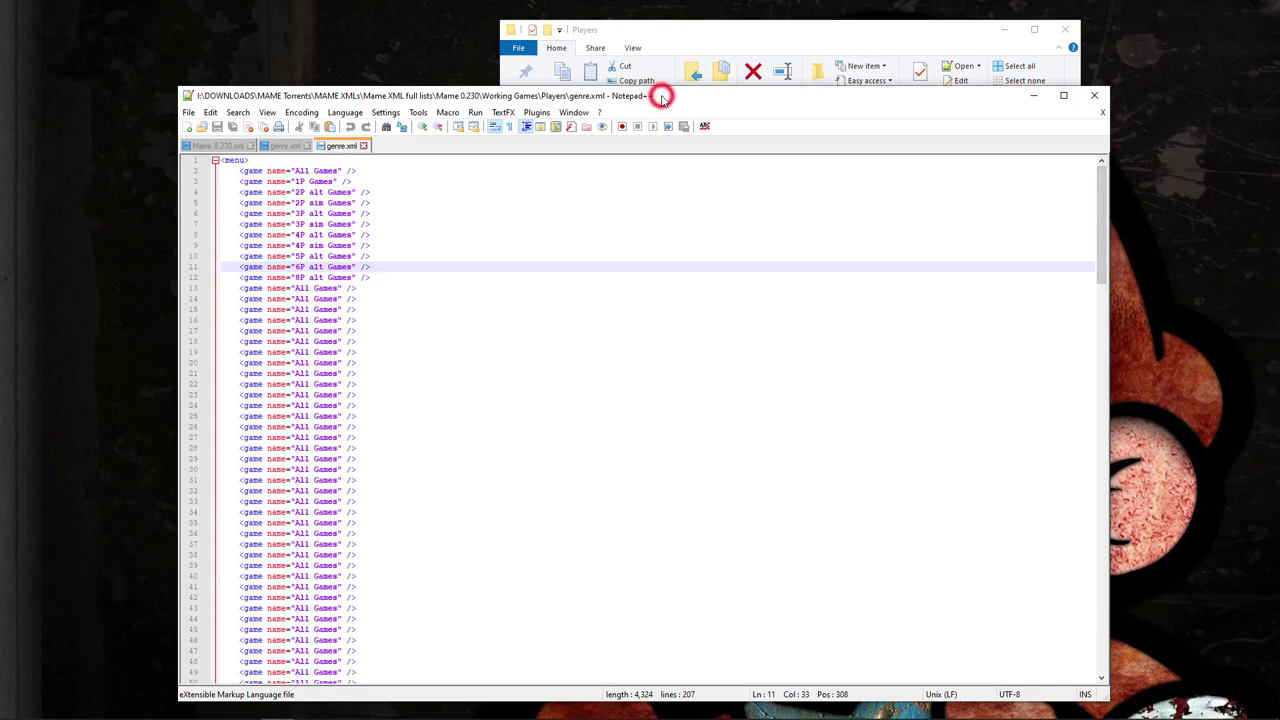
- Return to the Working Games folder and view the Mame 0.230.xml database already open in Notepad++ again
left_click(652, 35)
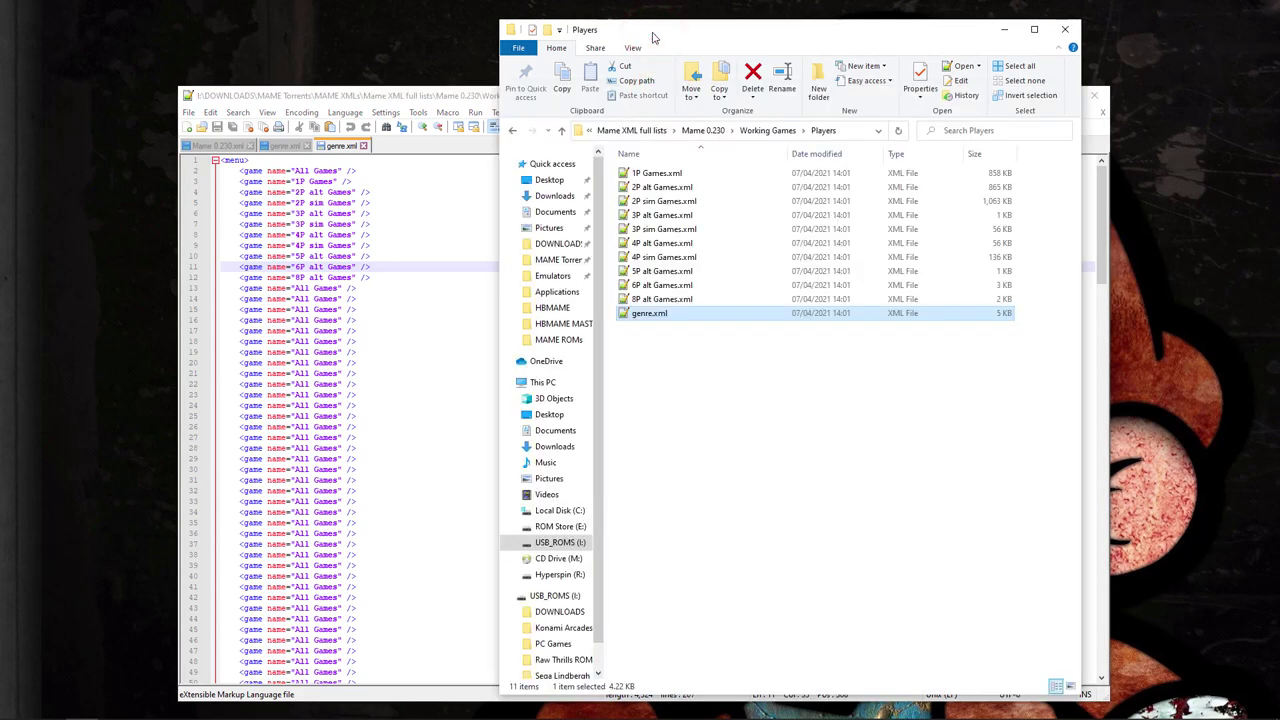
left_click(776, 133)
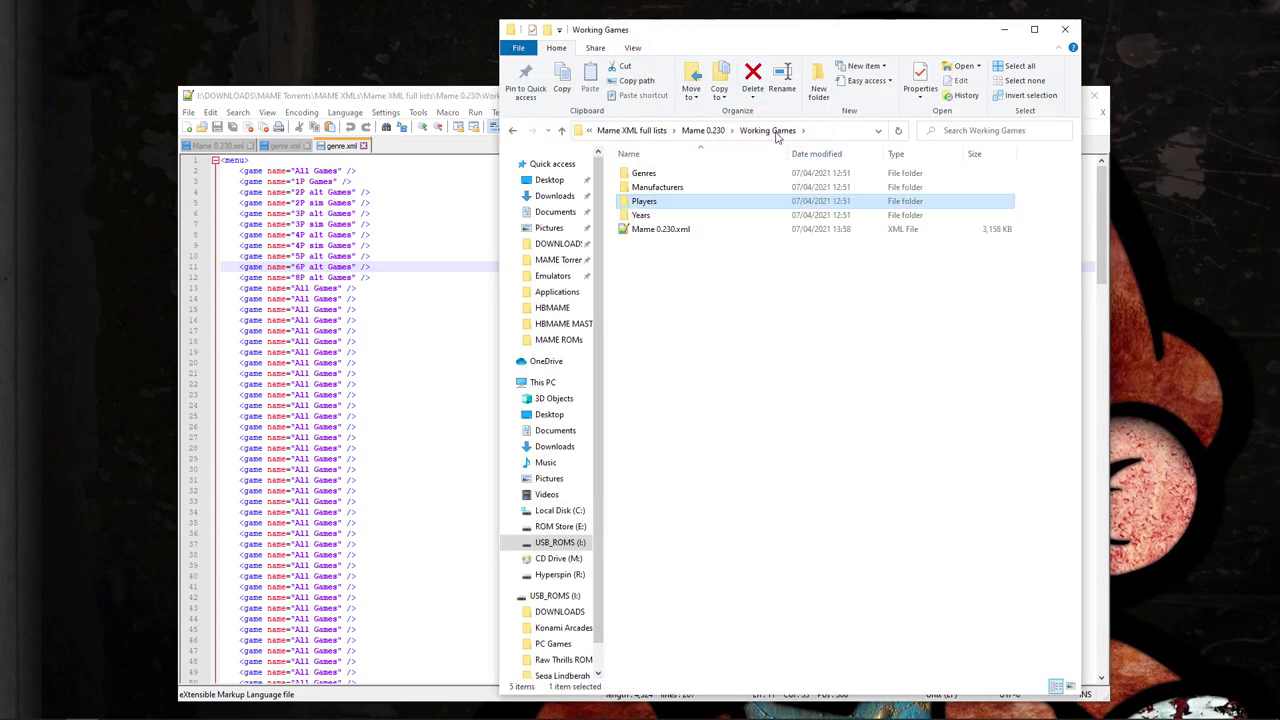
left_click(662, 252)
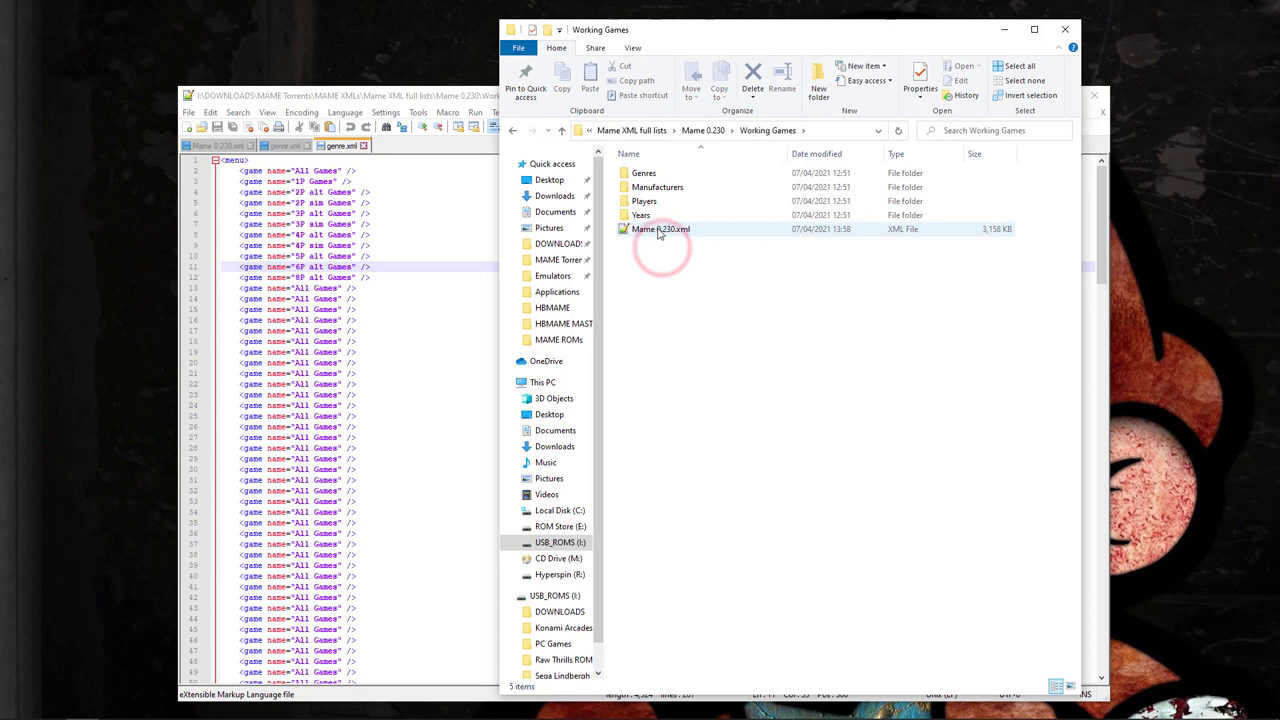
left_click_drag(646, 233, 229, 148)
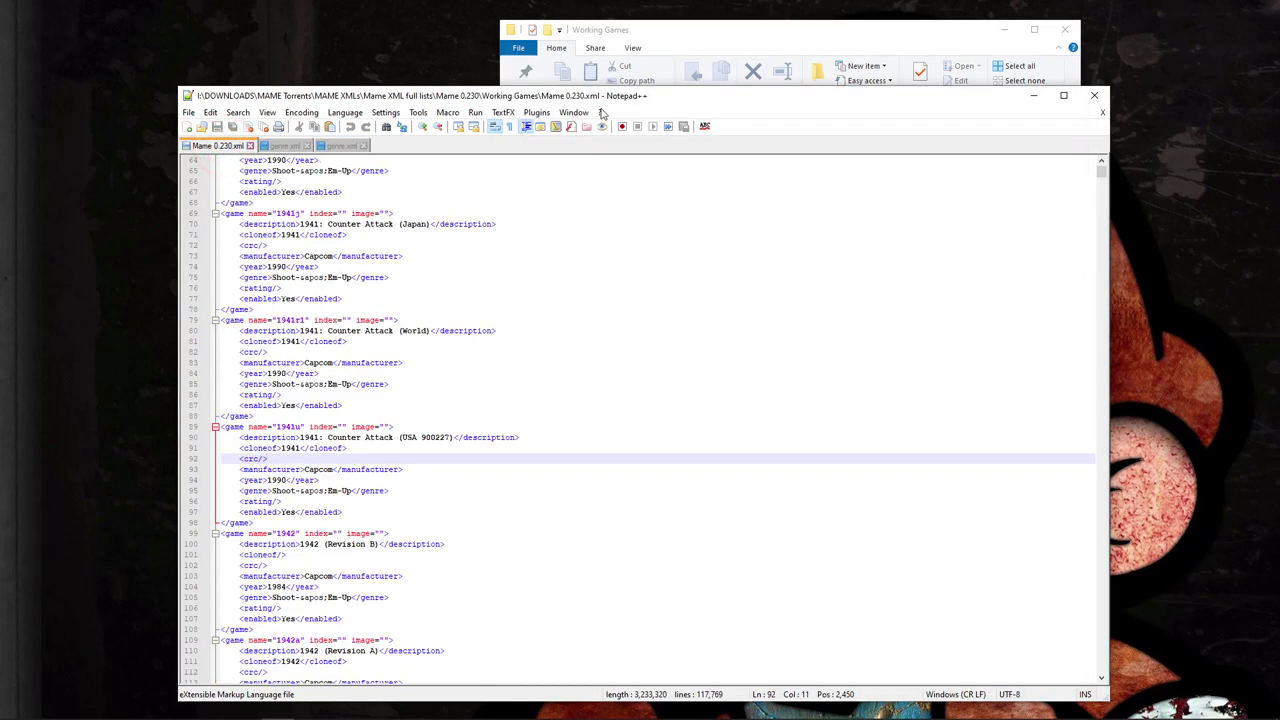
left_click(80, 707)
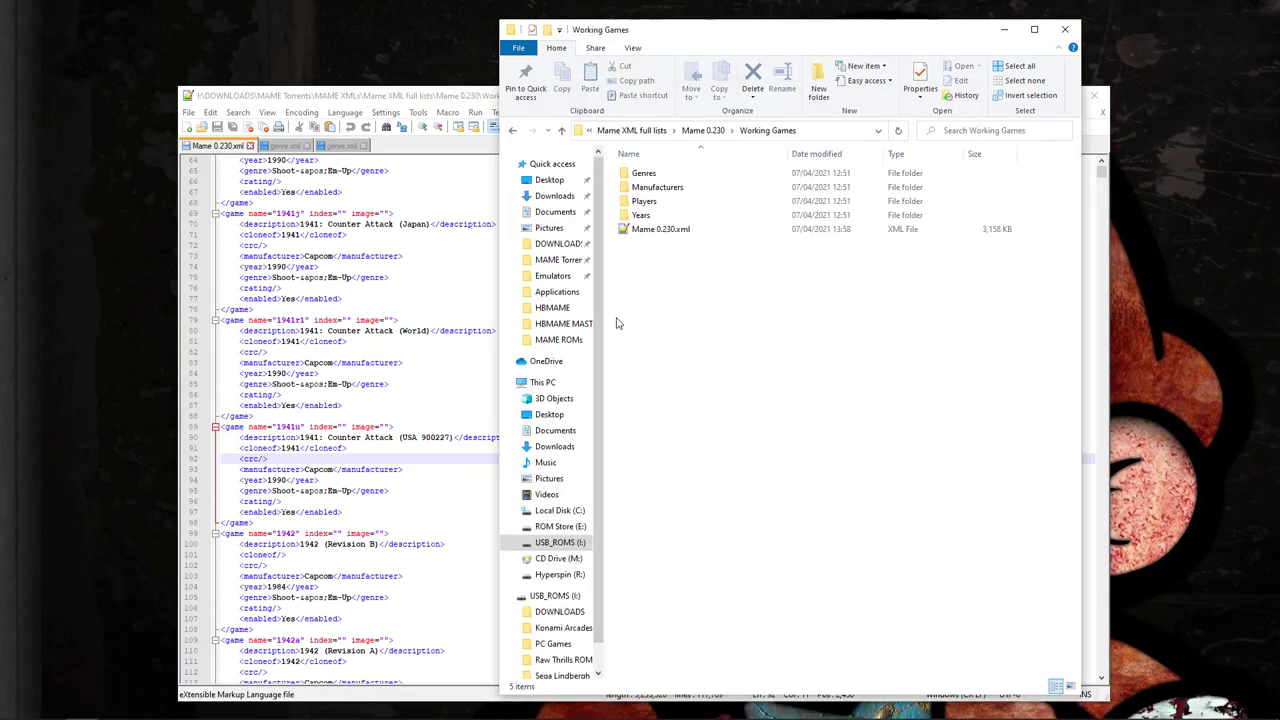
- Open the Hyperspin\Databases\MAME folder on the Hyperspin (R:) drive and review its existing XML files
left_click(543, 382)
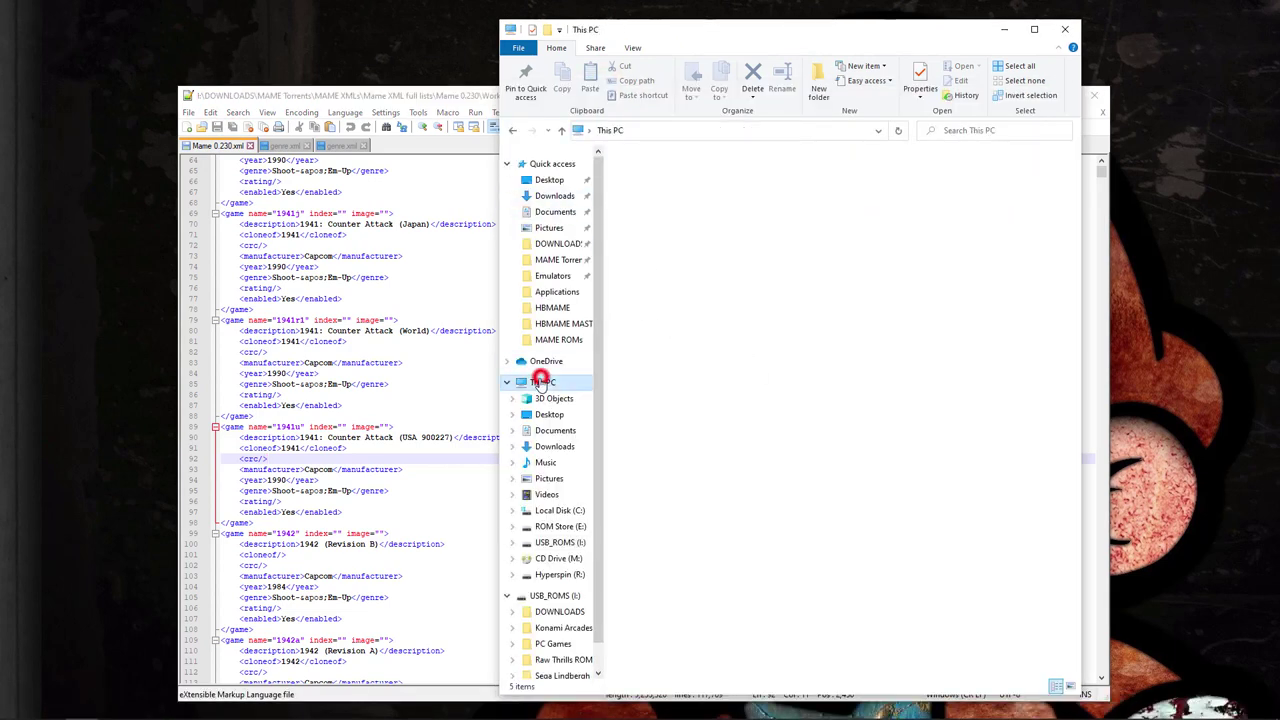
double_click(655, 512)
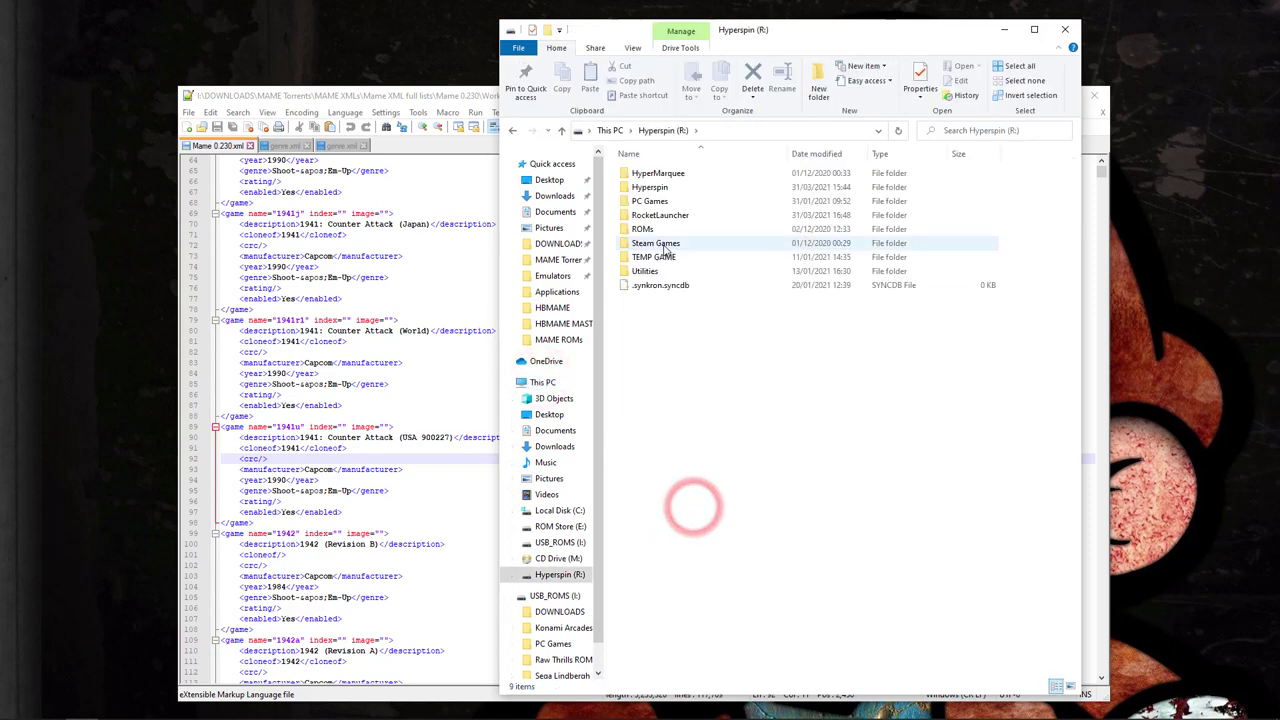
double_click(650, 188)
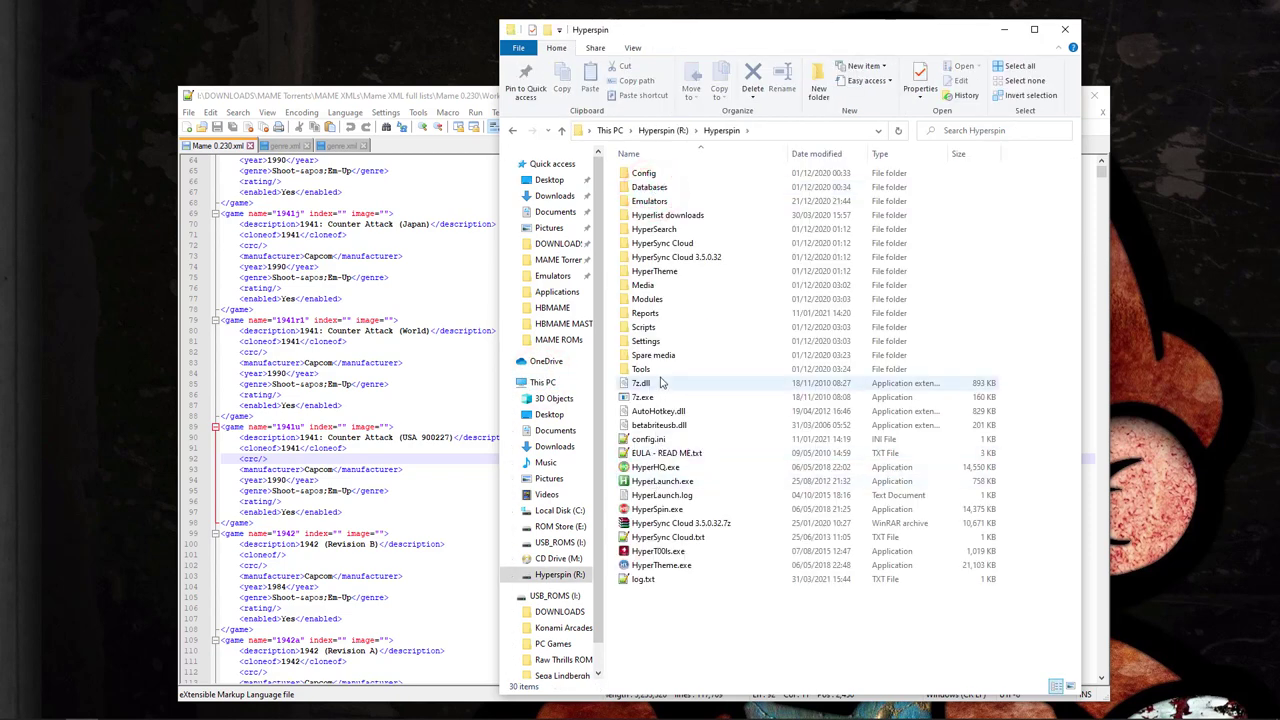
double_click(650, 187)
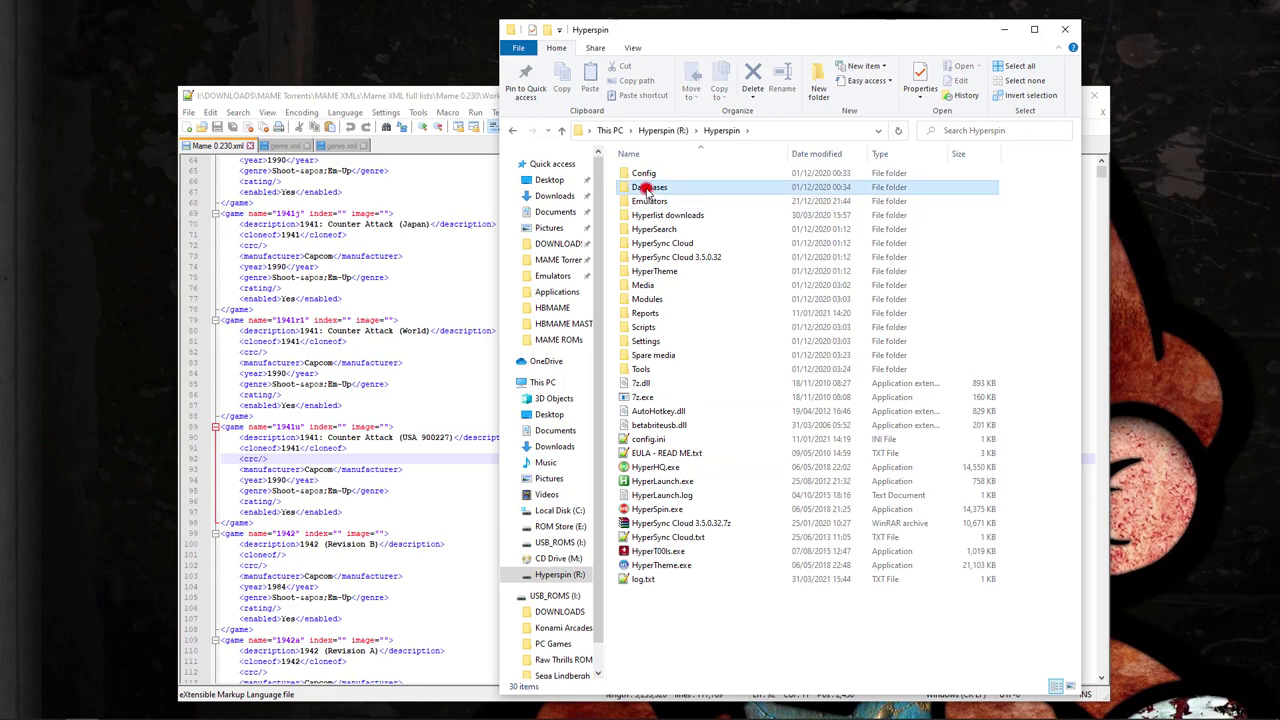
double_click(644, 495)
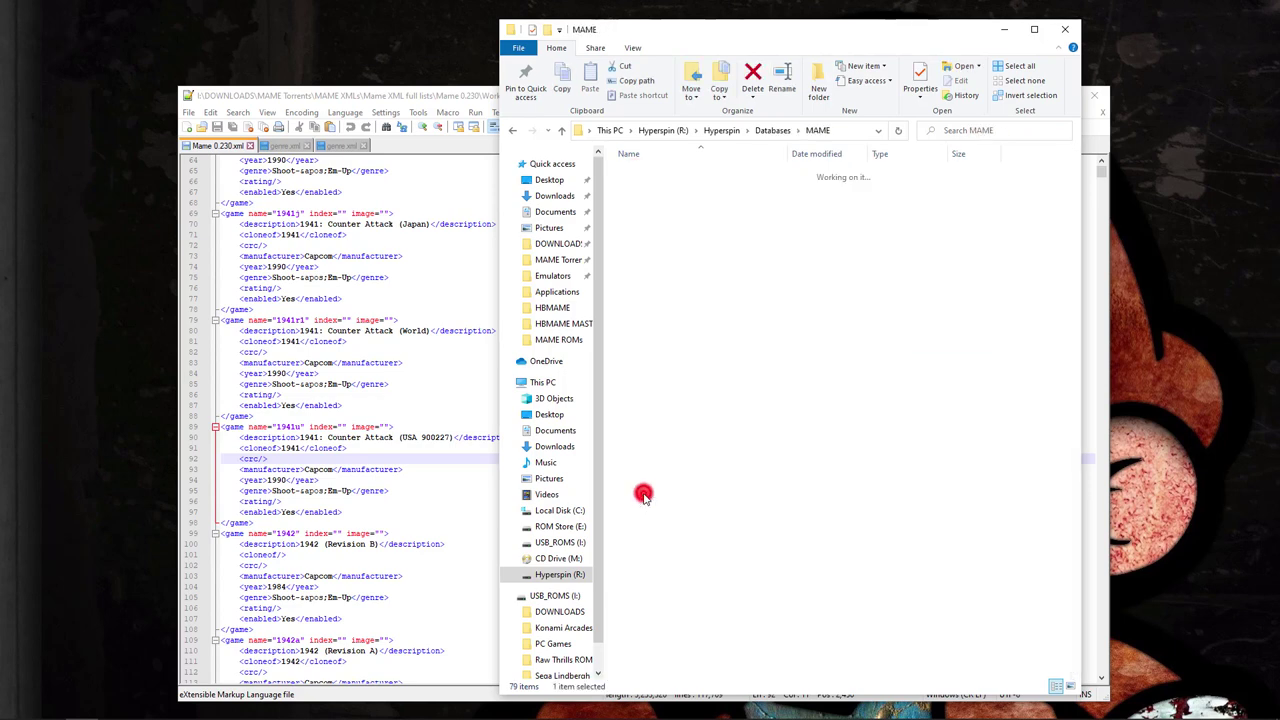
scroll(757, 500, "down", 17)
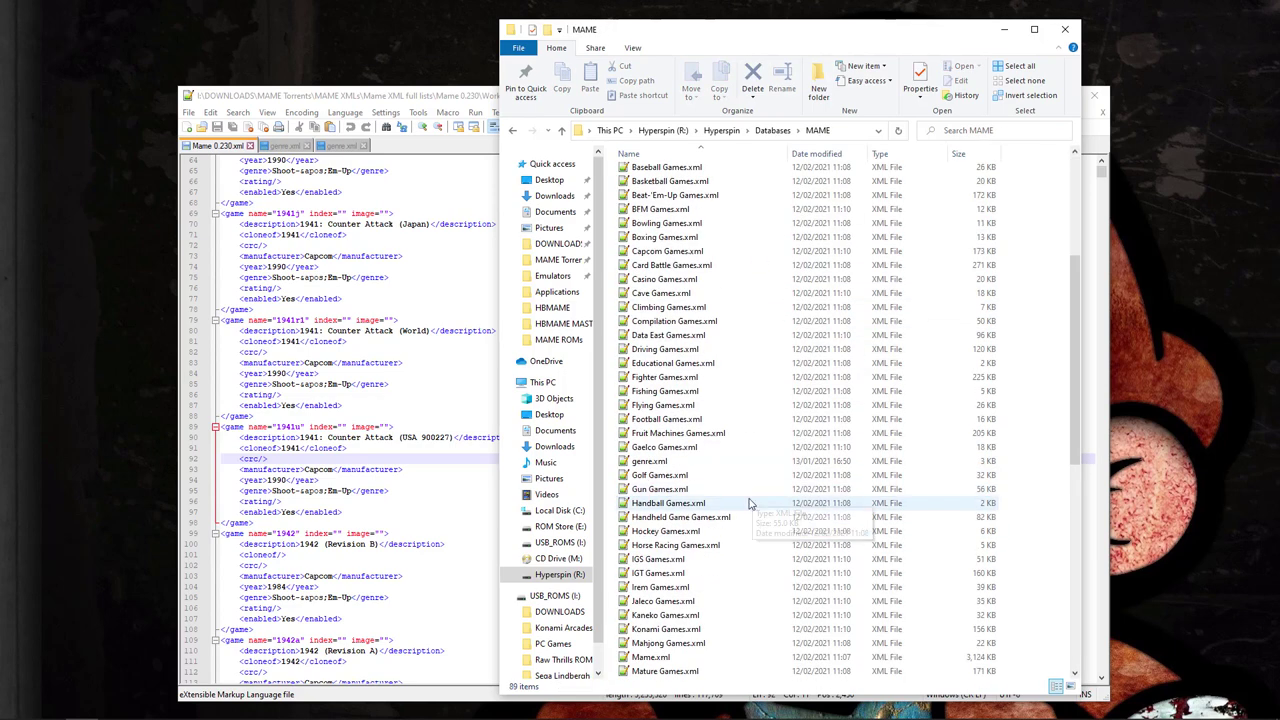
scroll(729, 531, "up", 17)
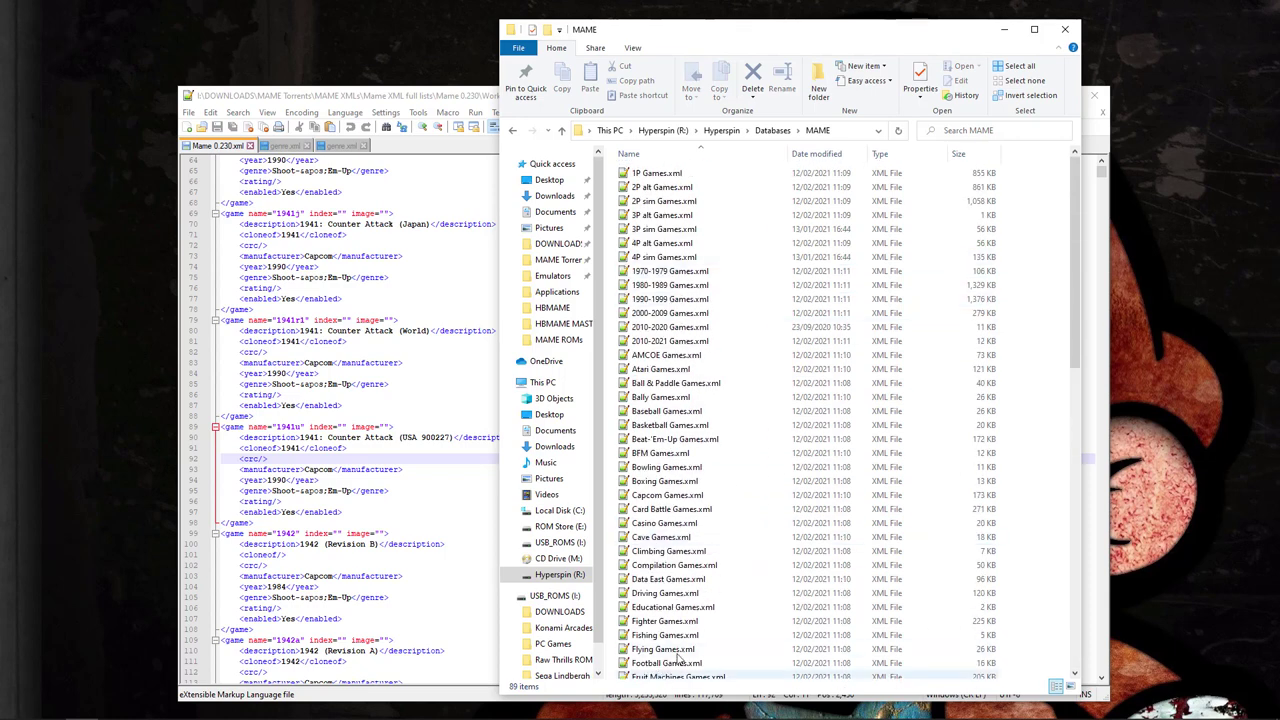
- Rename the existing Mame.xml in the Hyperspin MAME databases folder as Mame.xmlOLD, accepting the extension change
scroll(688, 565, "down", 7)
scroll(688, 566, "down", 8)
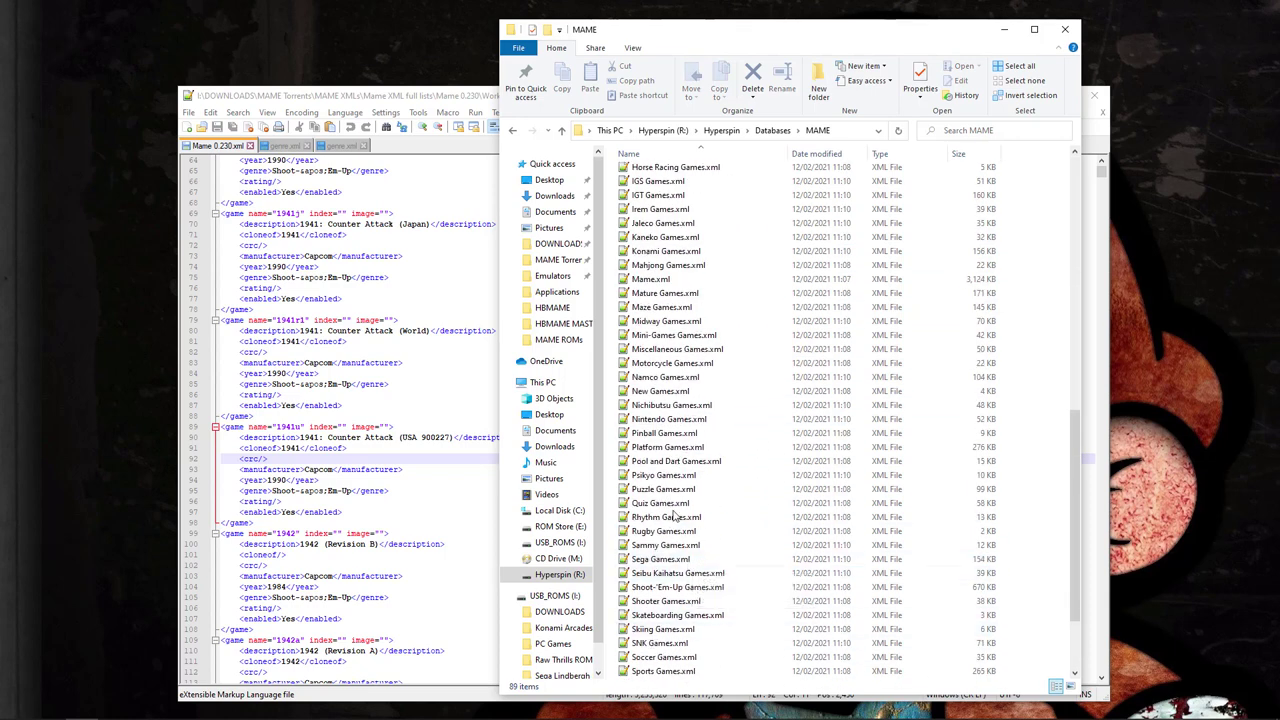
left_click(665, 280)
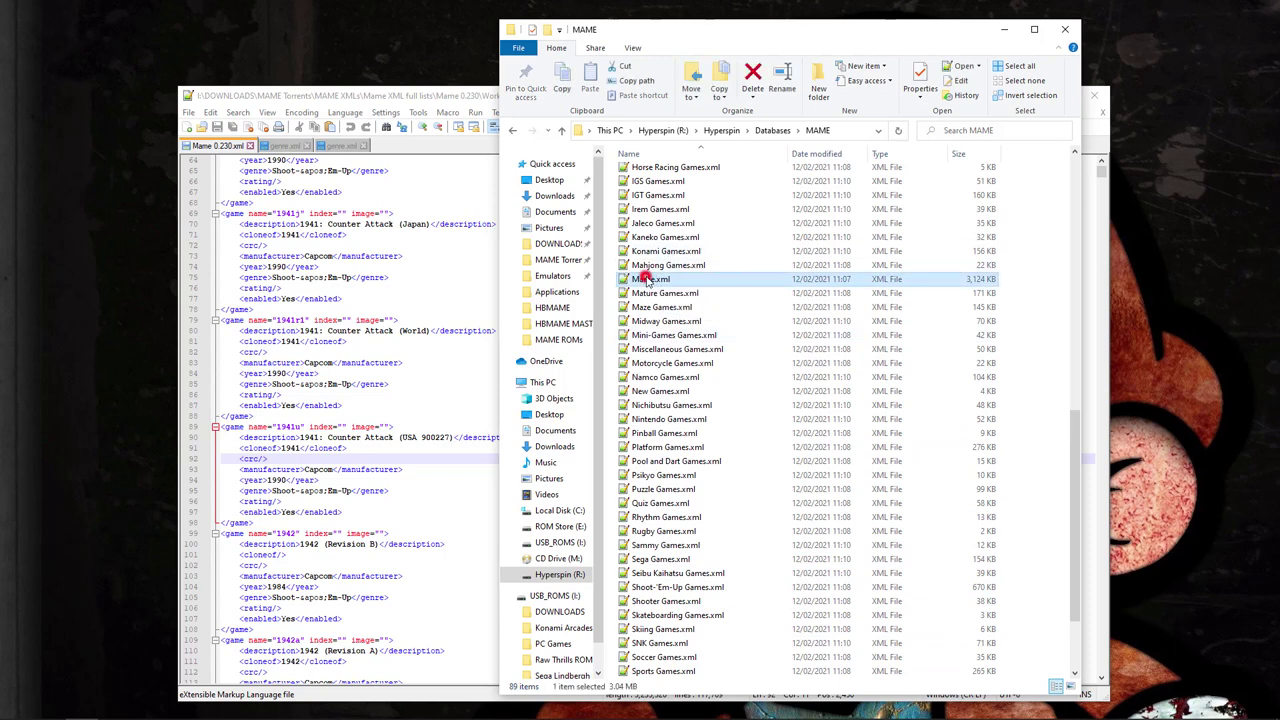
left_click(645, 279)
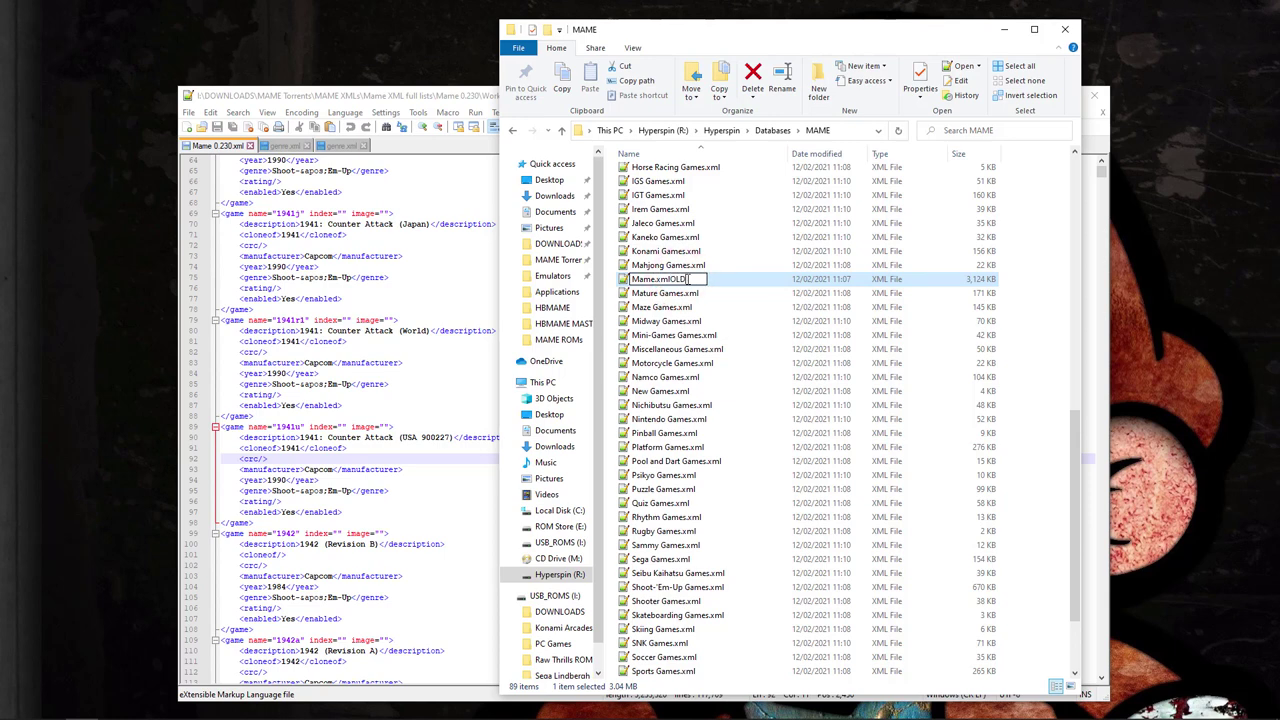
key("Return")
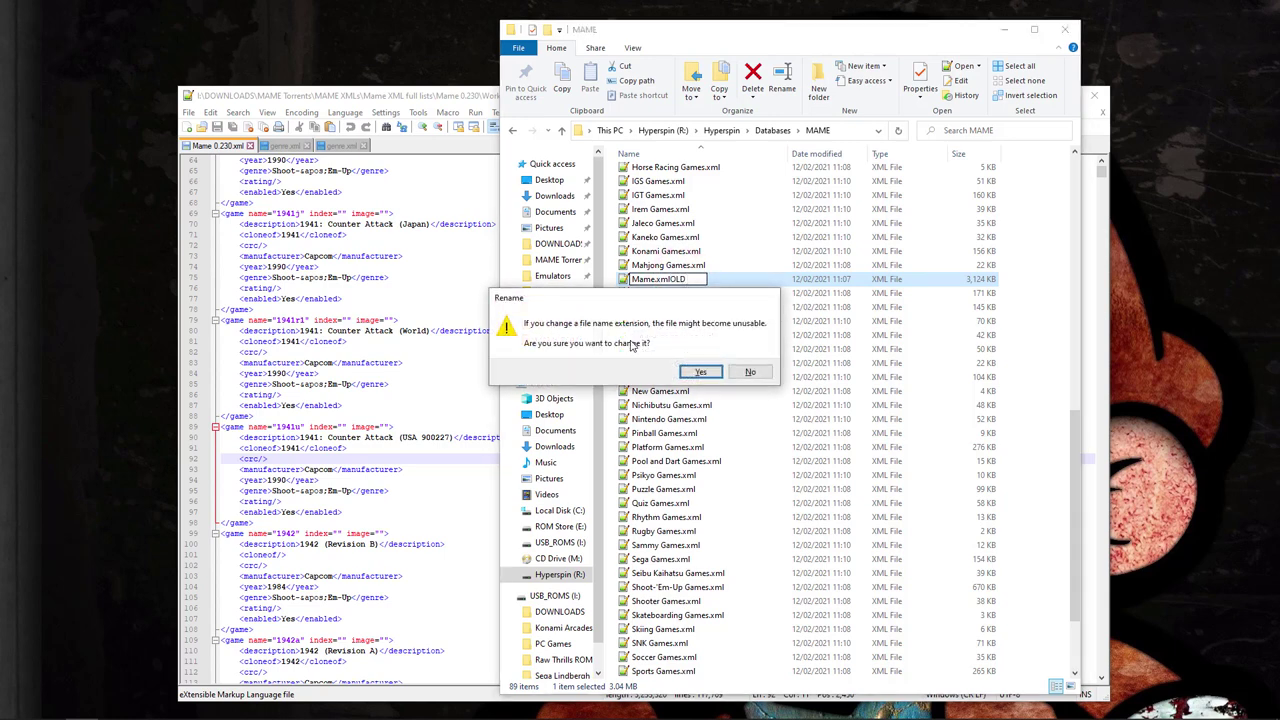
left_click(703, 371)
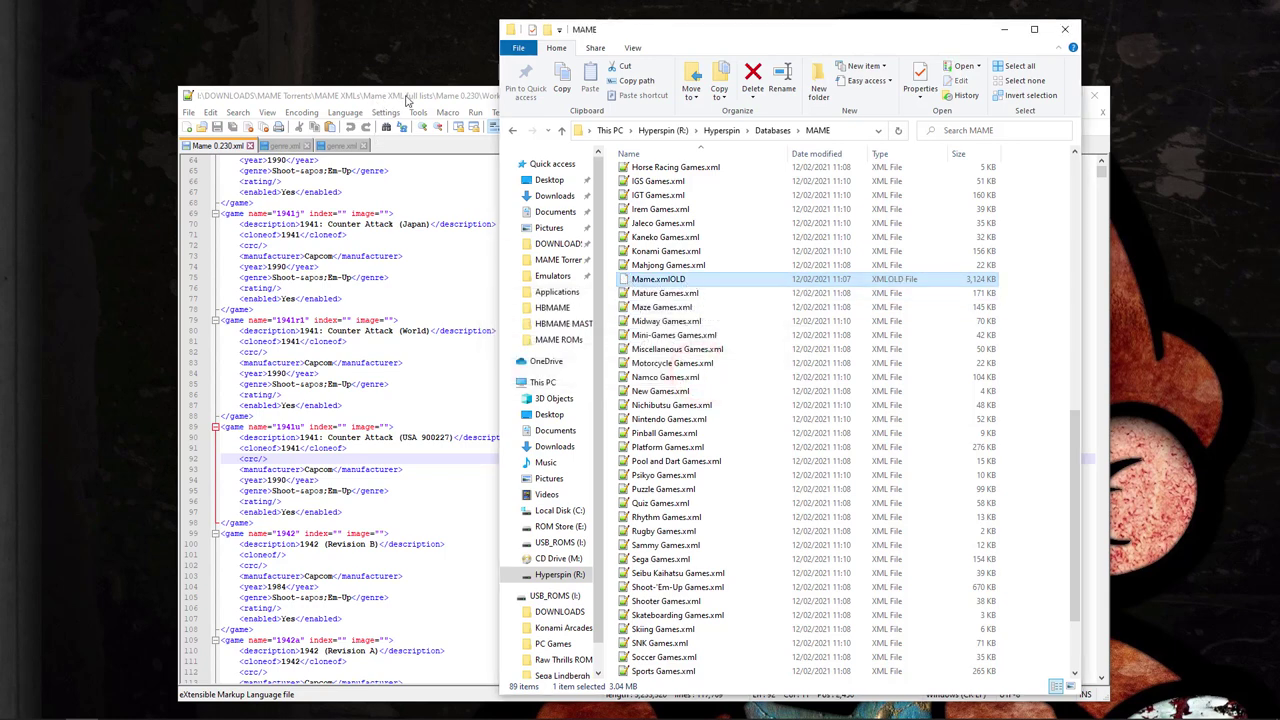
- Close all open XML files in Notepad++ and exit the editor
left_click(407, 100)
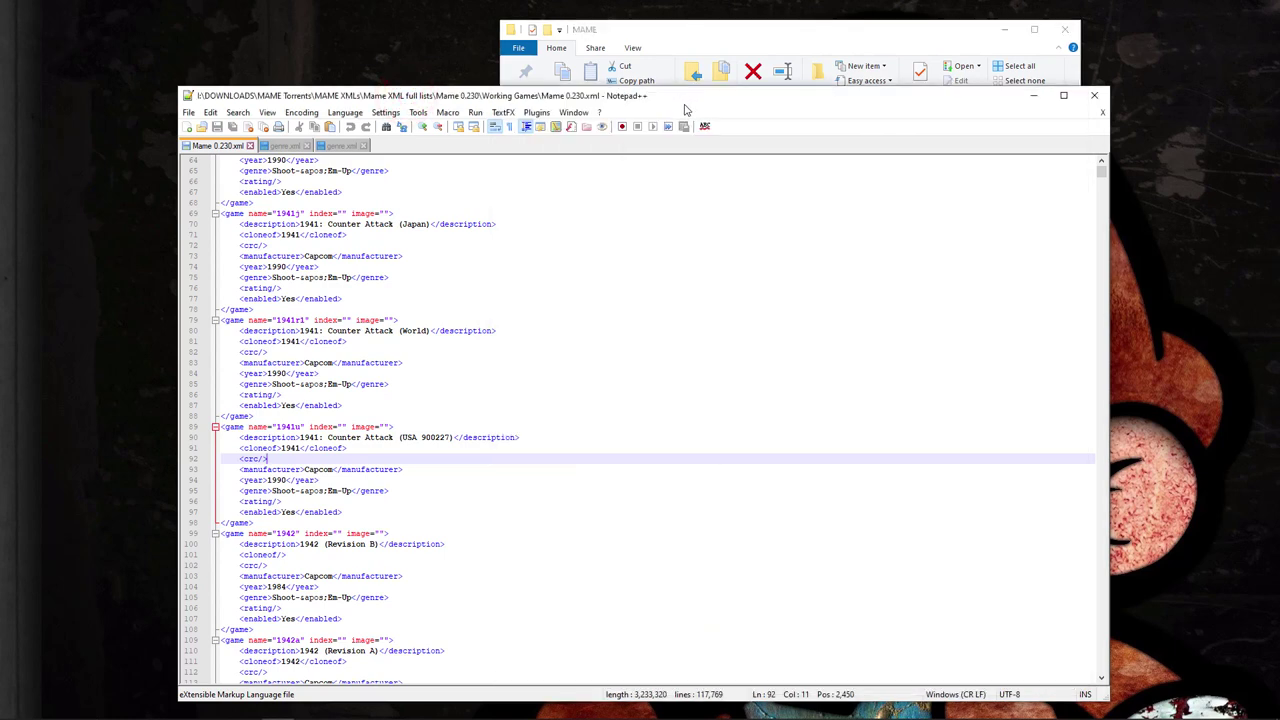
key("ctrl+shift+w")
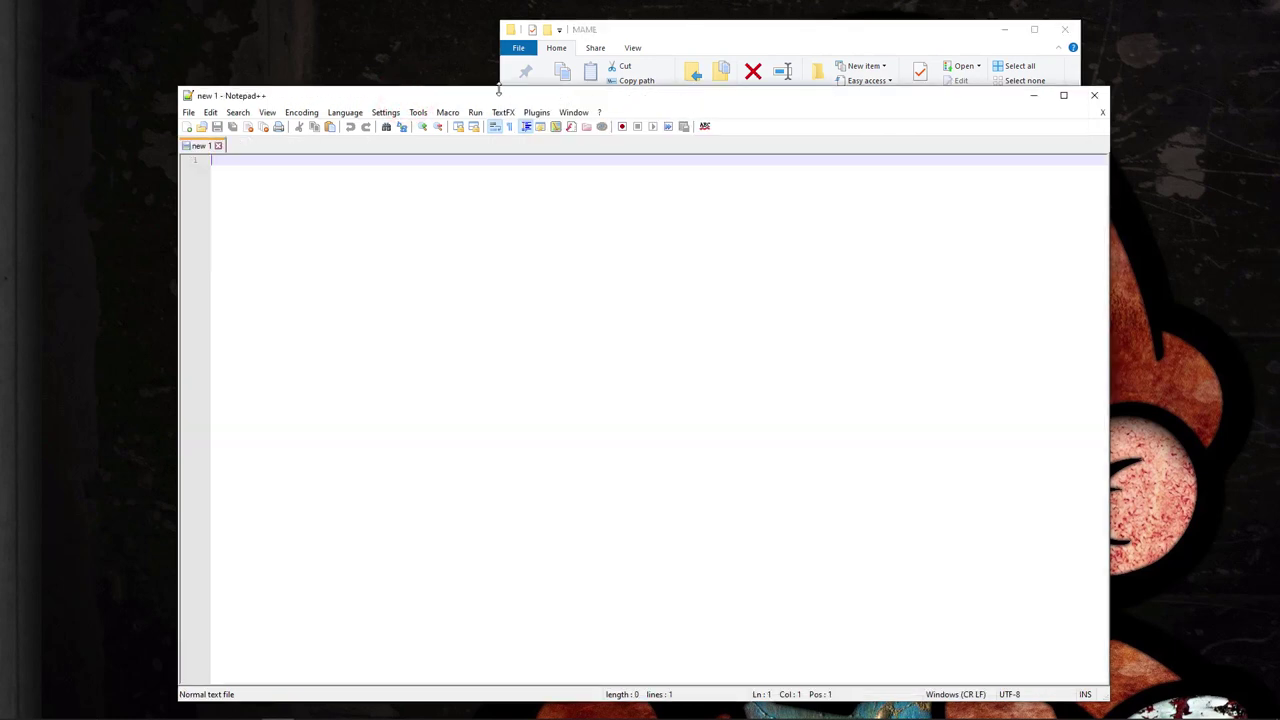
double_click(187, 96)
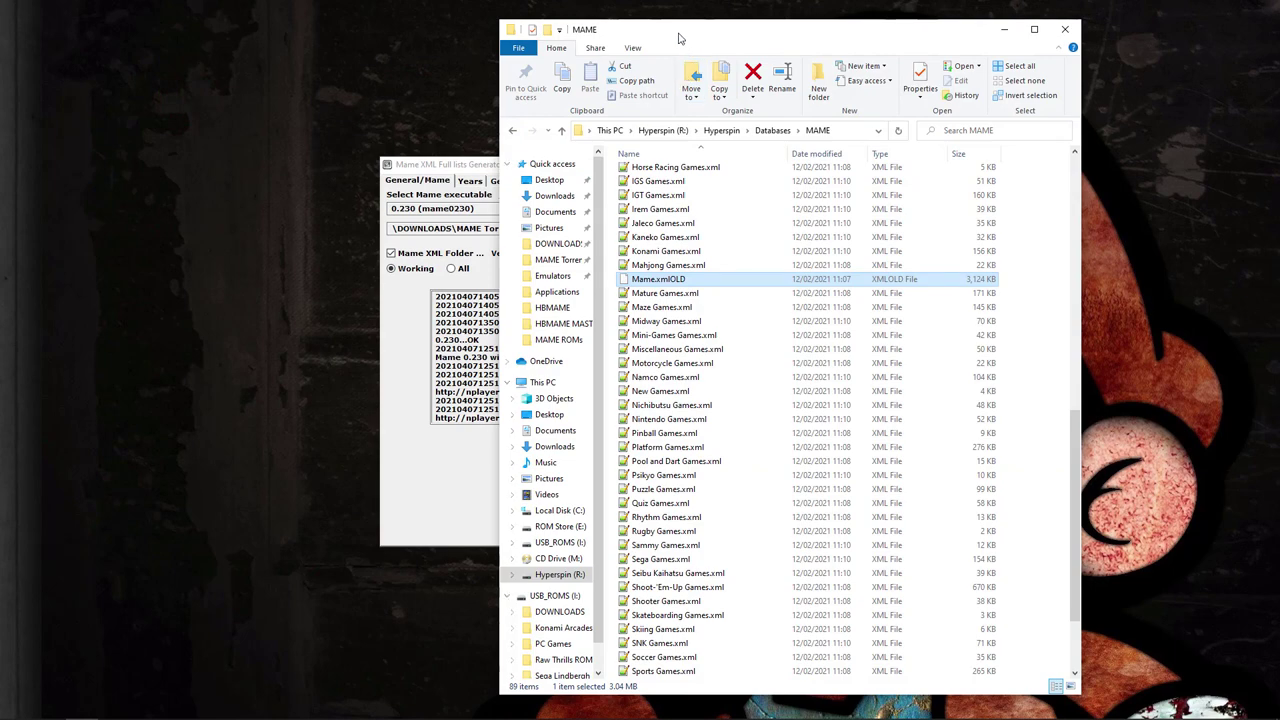
- Open the generated Mame 0.230 Working Games folder and arrange it side by side with the Hyperspin MAME databases folder
mouse_move(678, 38)
left_mouse_down()
mouse_move(1050, 38)
mouse_move(528, 38)
mouse_move(655, 40)
left_mouse_up()
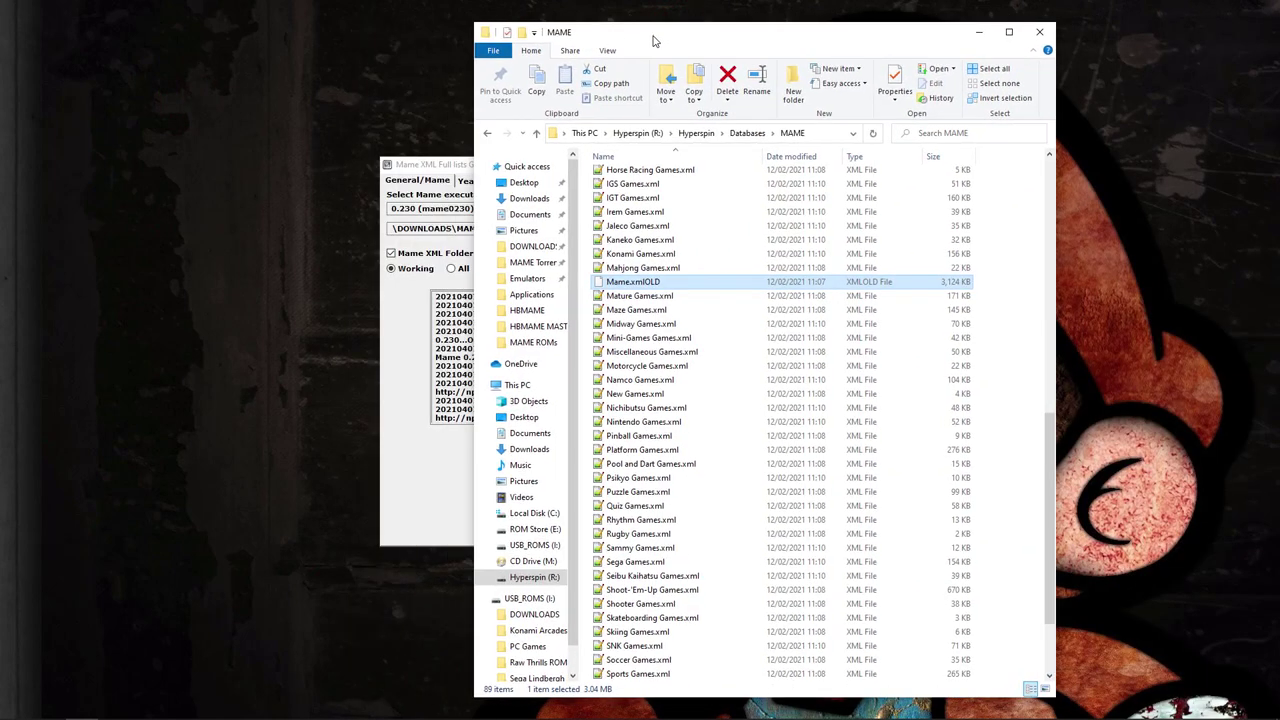
left_click(81, 707)
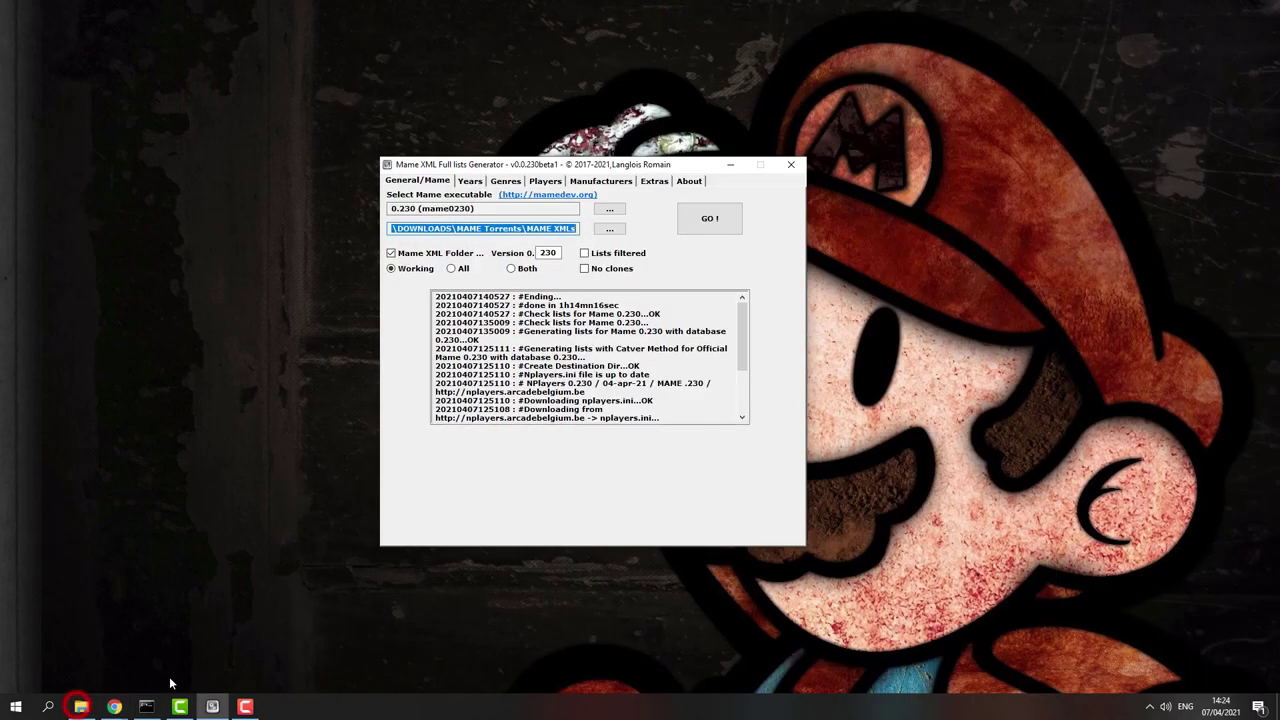
left_click(166, 640)
left_click(645, 297)
double_click(645, 297)
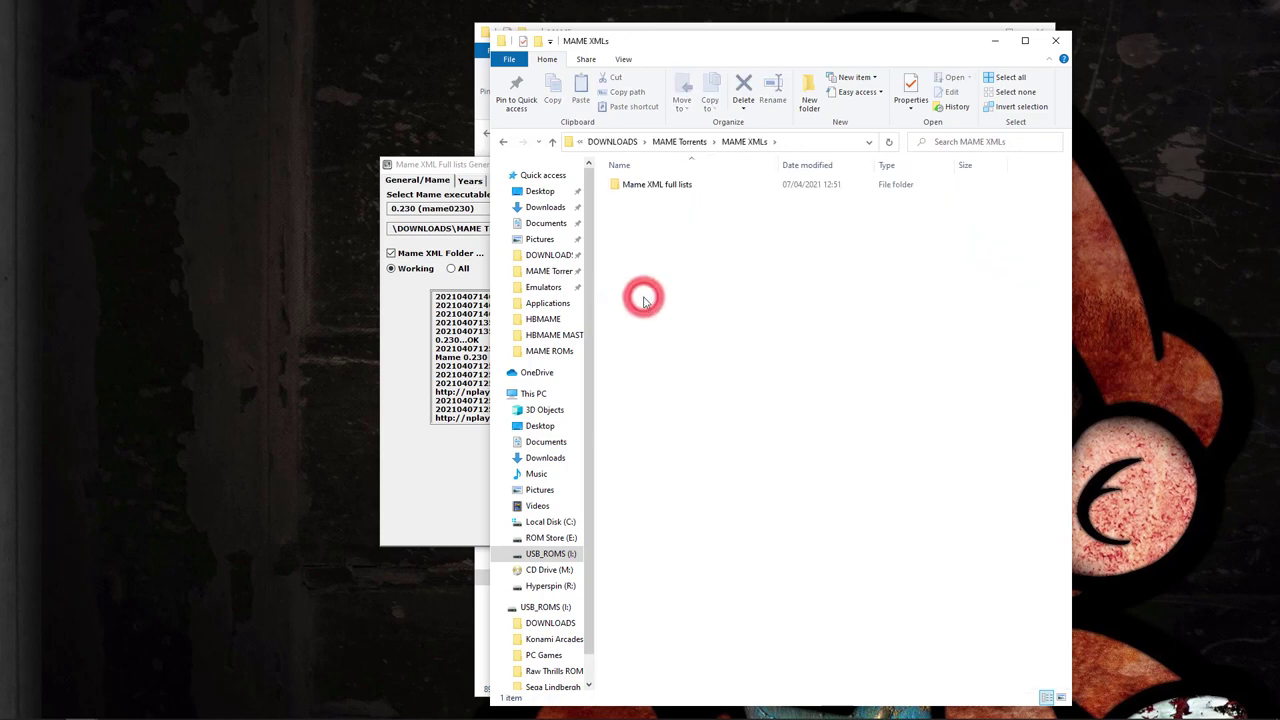
double_click(641, 186)
double_click(641, 186)
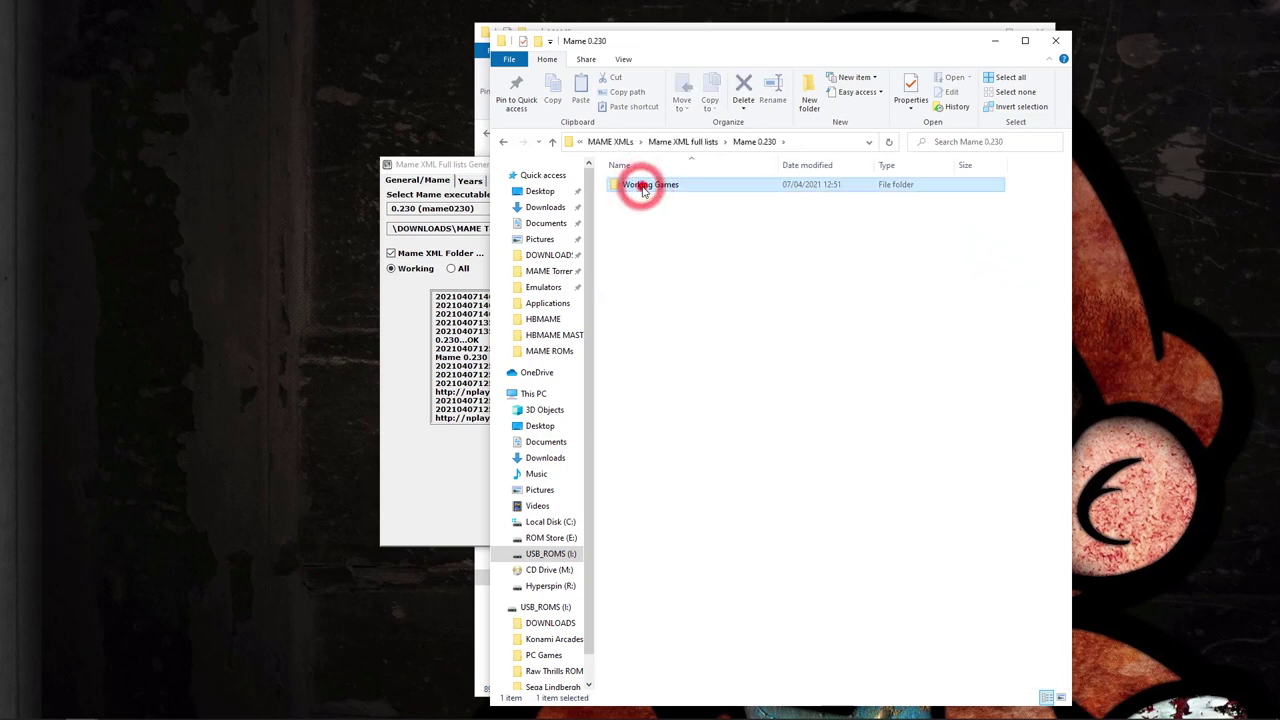
double_click(641, 186)
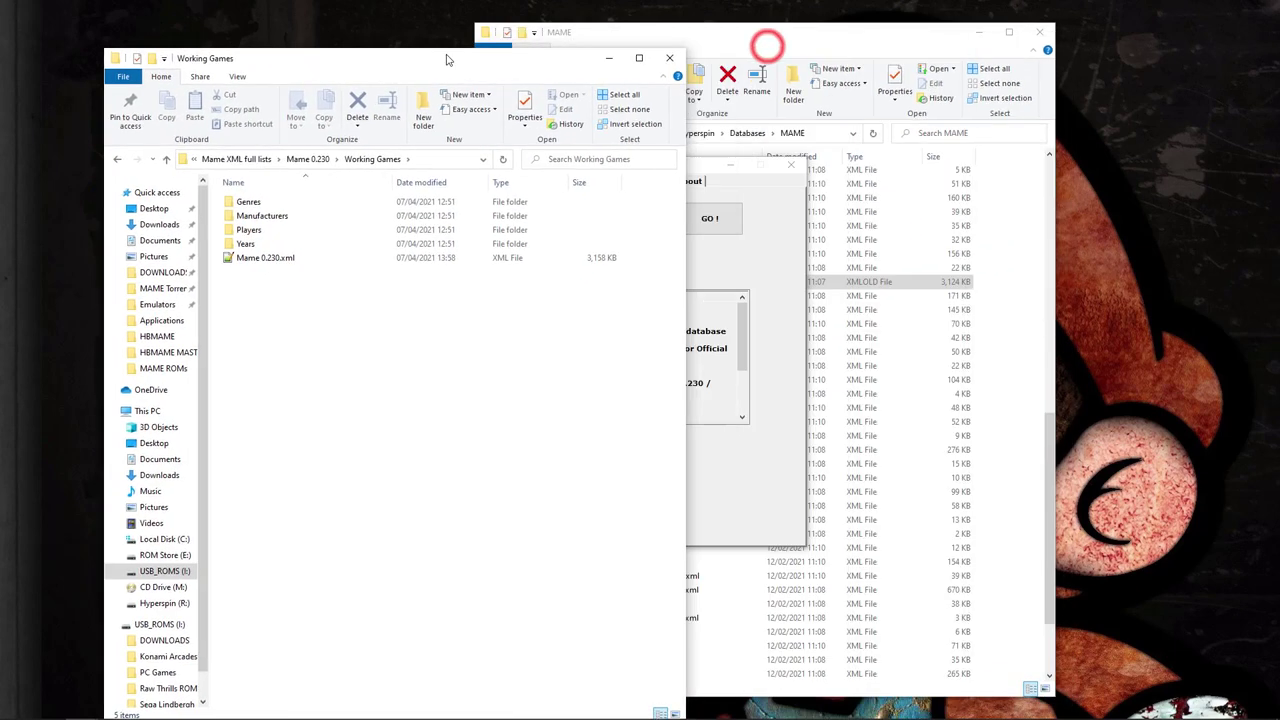
left_click_drag(686, 37, 846, 33)
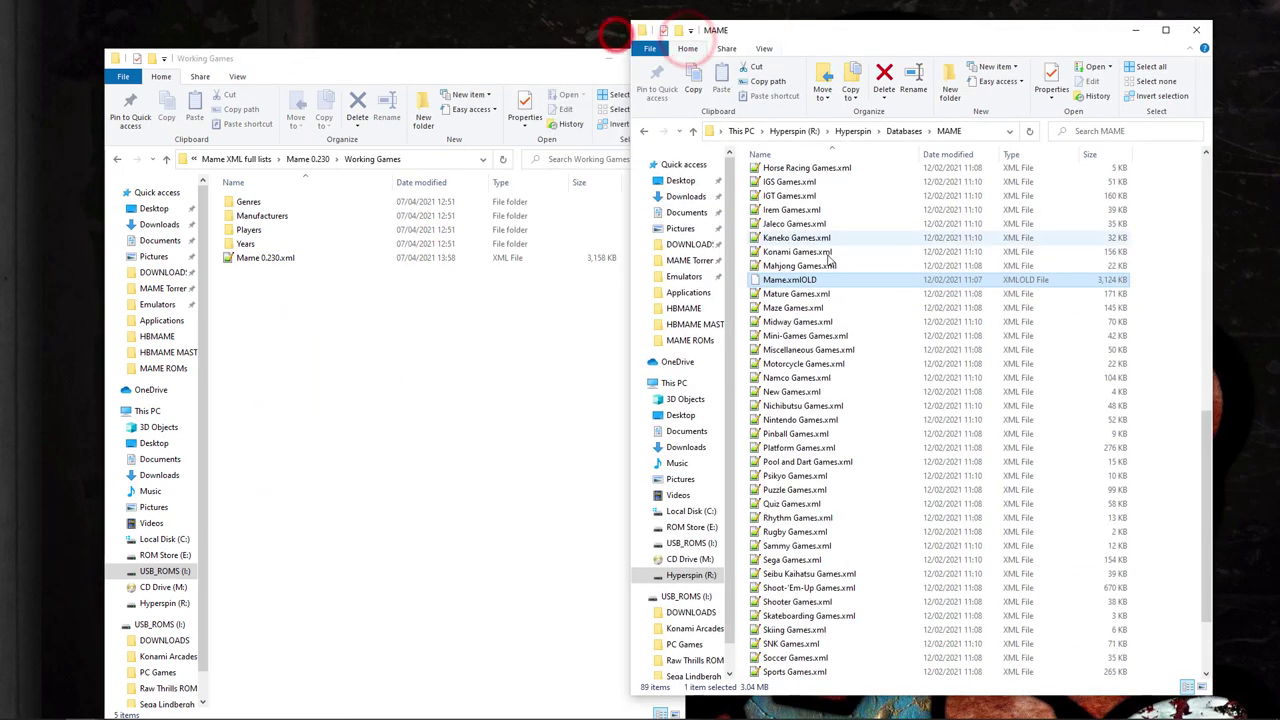
- Rename Mame 0.230.xml as MAME.xml and copy it into the Hyperspin\Databases\MAME folder
left_click(249, 262)
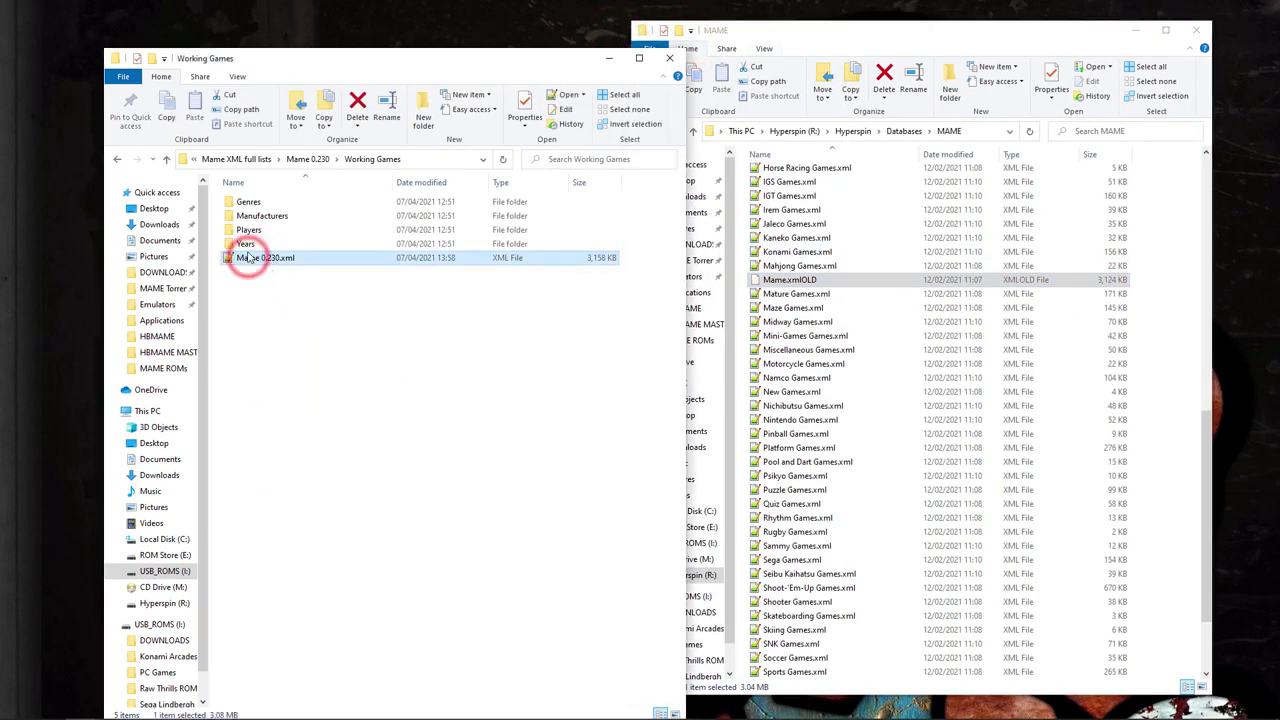
left_click(249, 262)
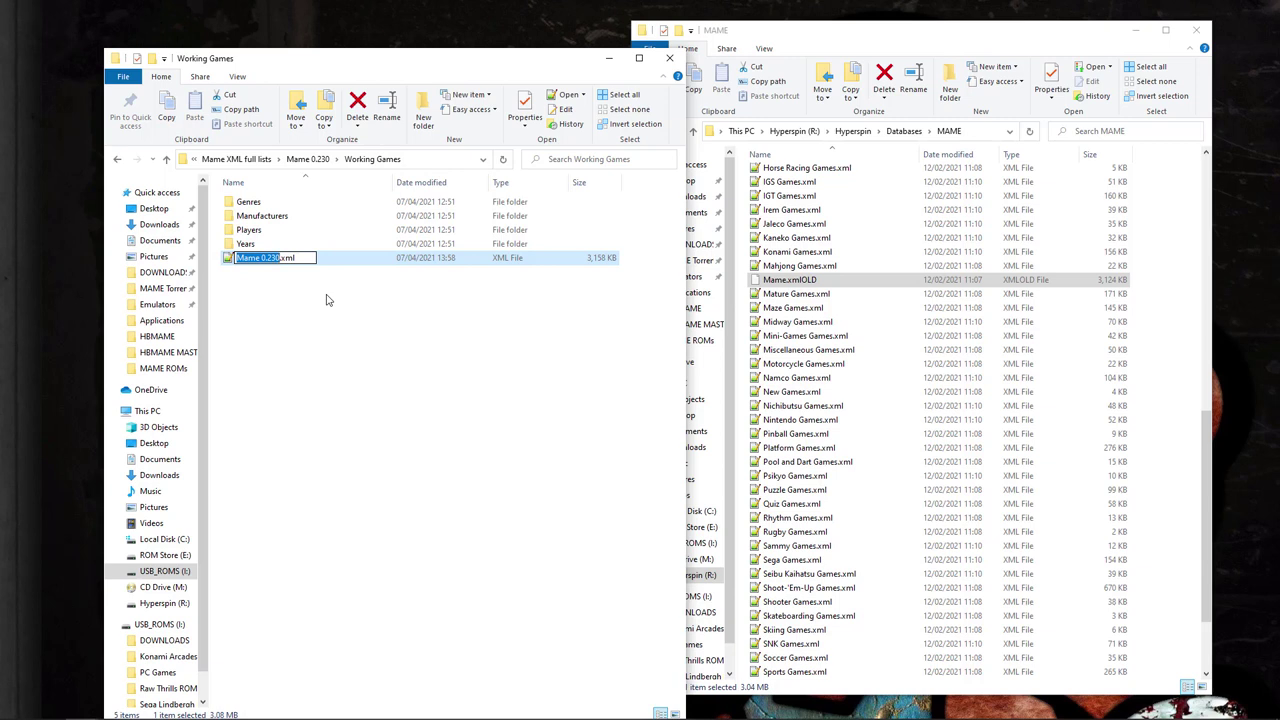
key("Return")
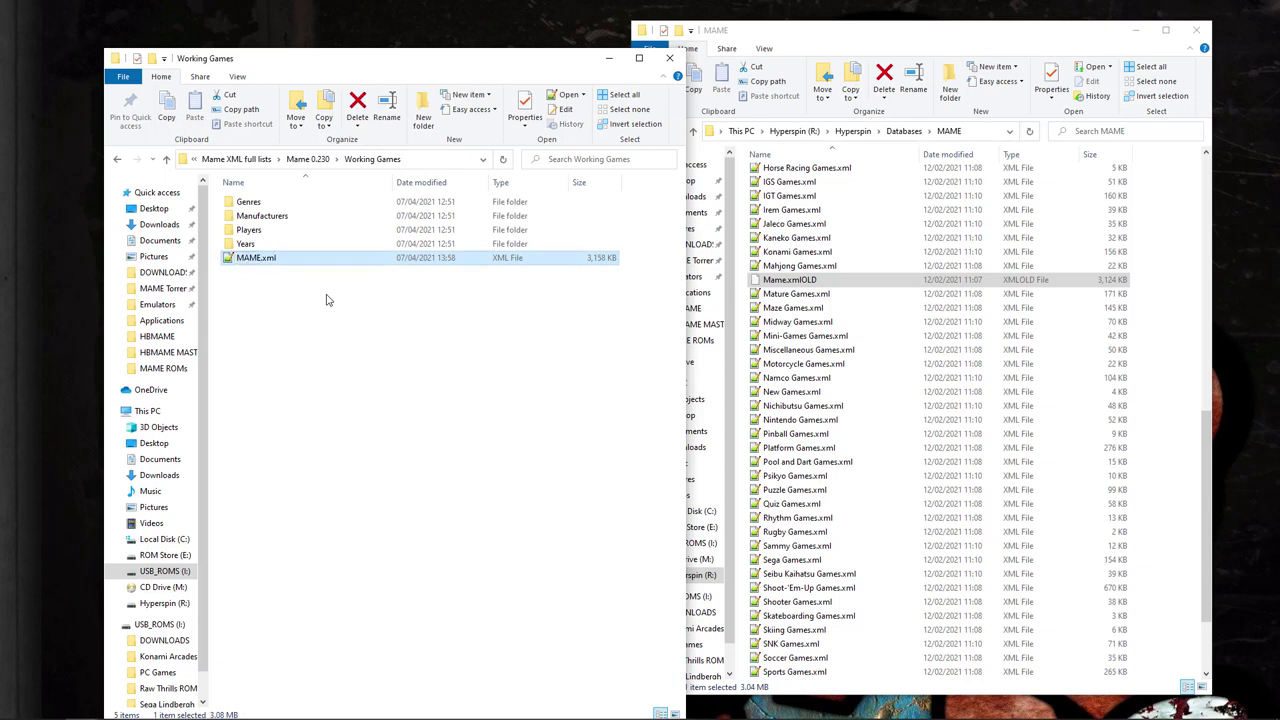
left_click(256, 258)
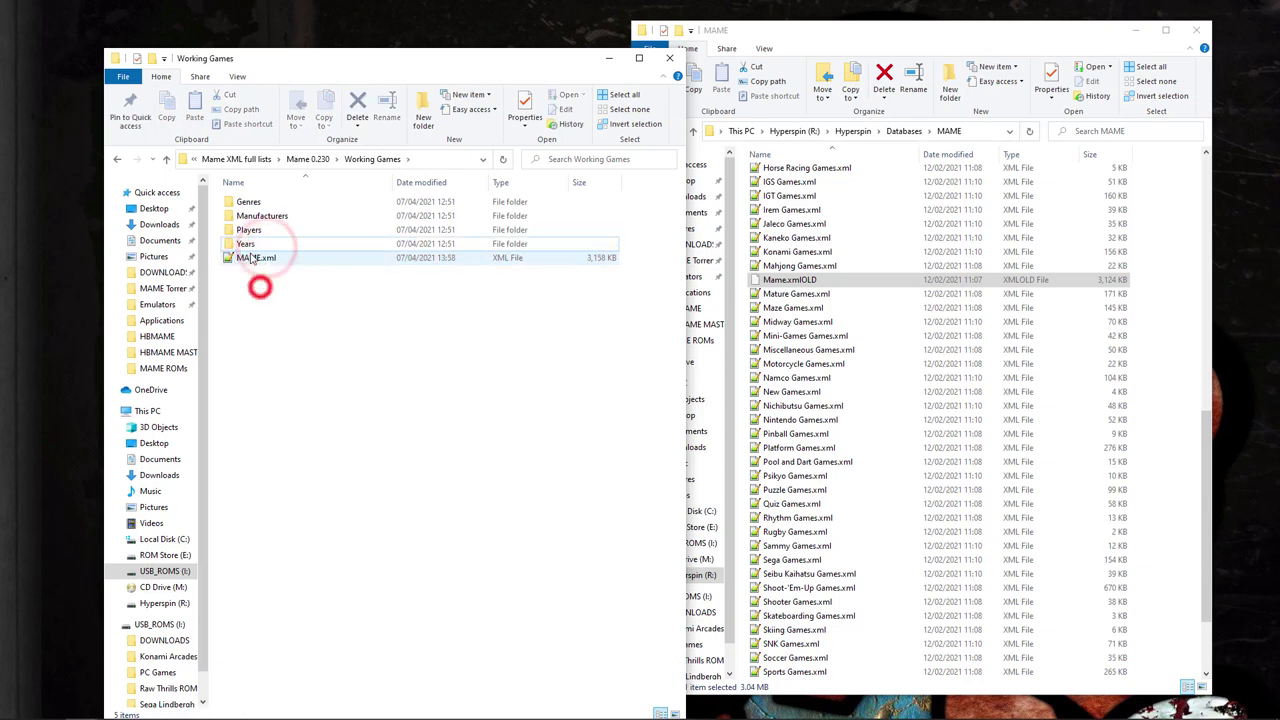
left_click_drag(250, 256, 757, 357)
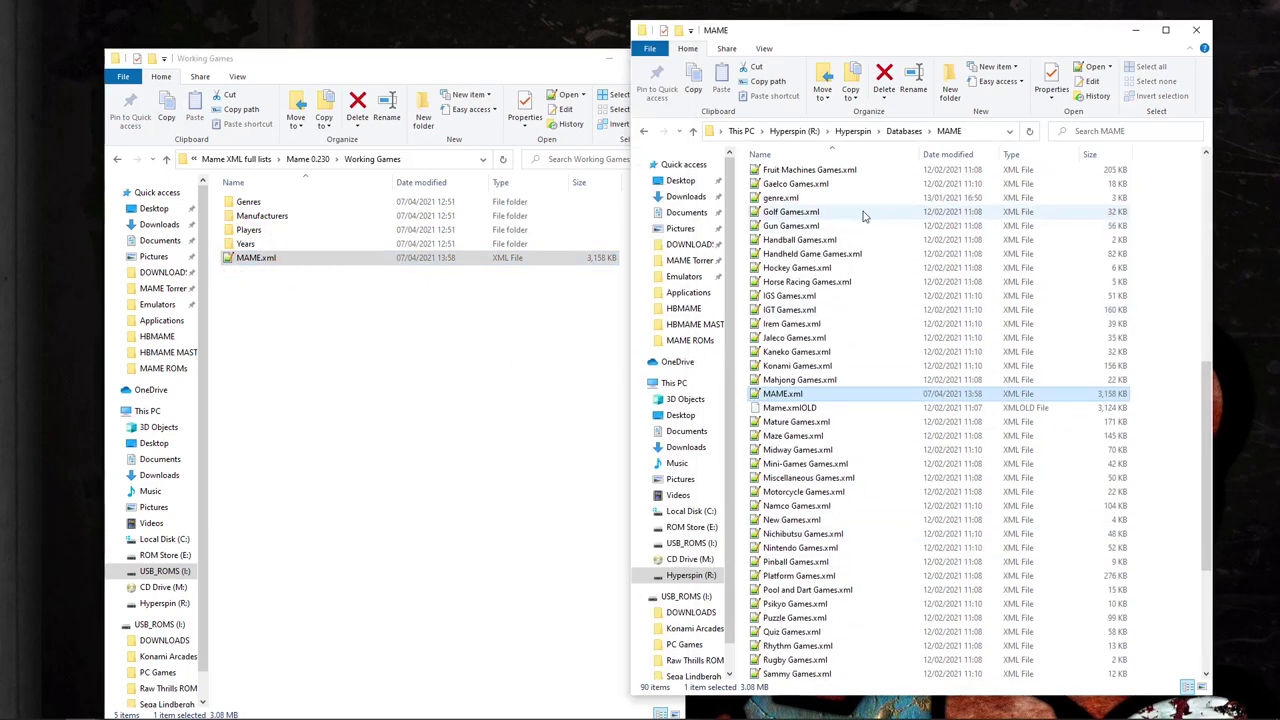
- Look through the Hyperspin MAME database files and open the existing genre.xml in Notepad++
scroll(830, 543, "down", 5)
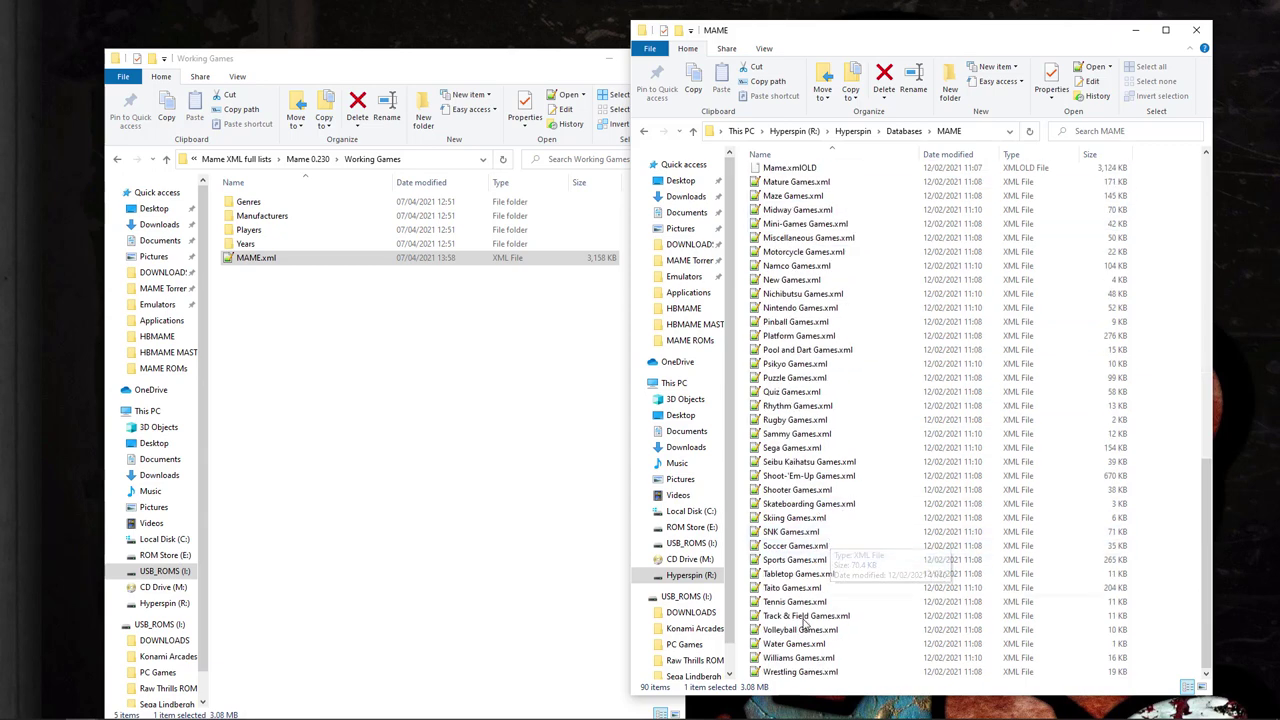
scroll(798, 400, "up", 1)
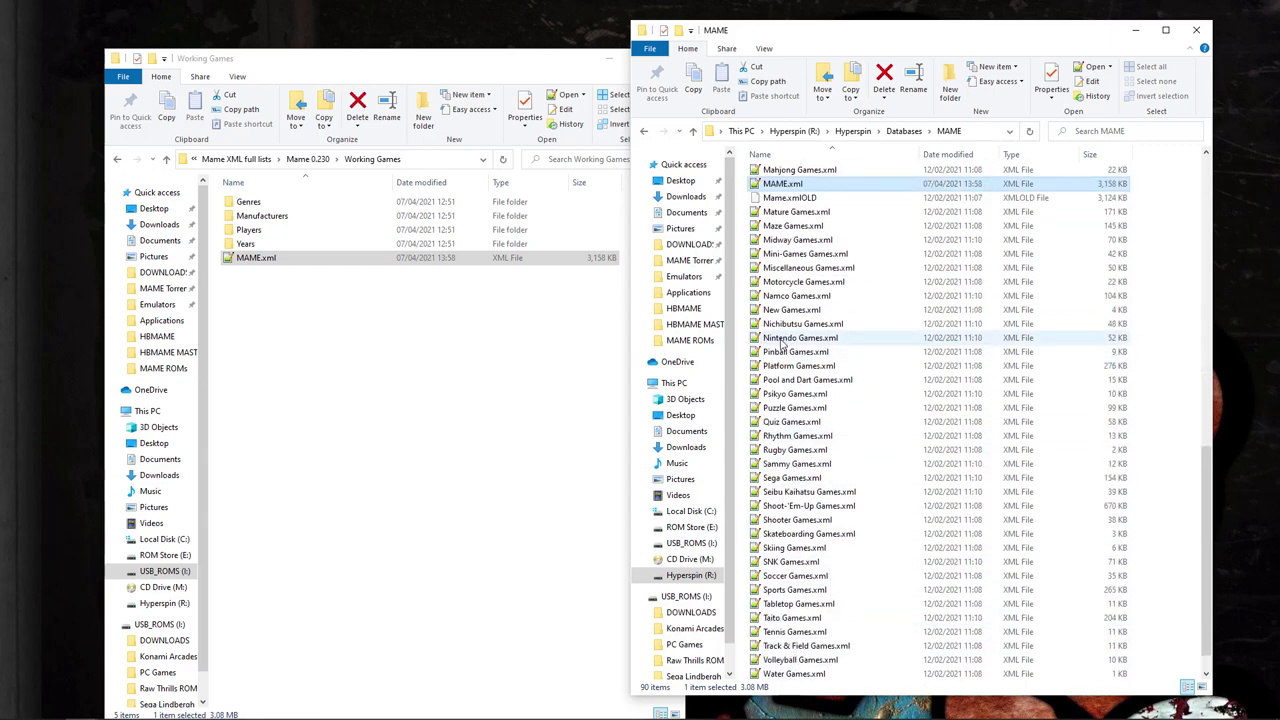
left_click(800, 337)
scroll(775, 260, "up", 3)
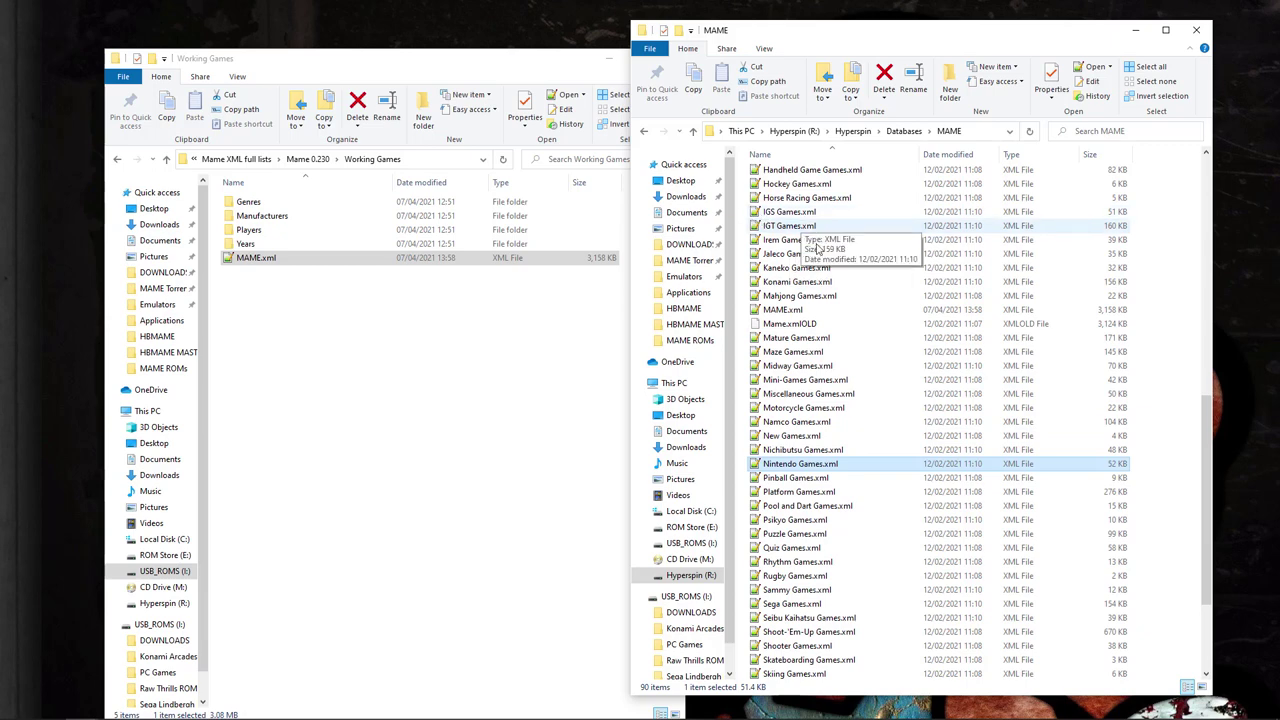
scroll(790, 240, "up", 2)
left_click(782, 268)
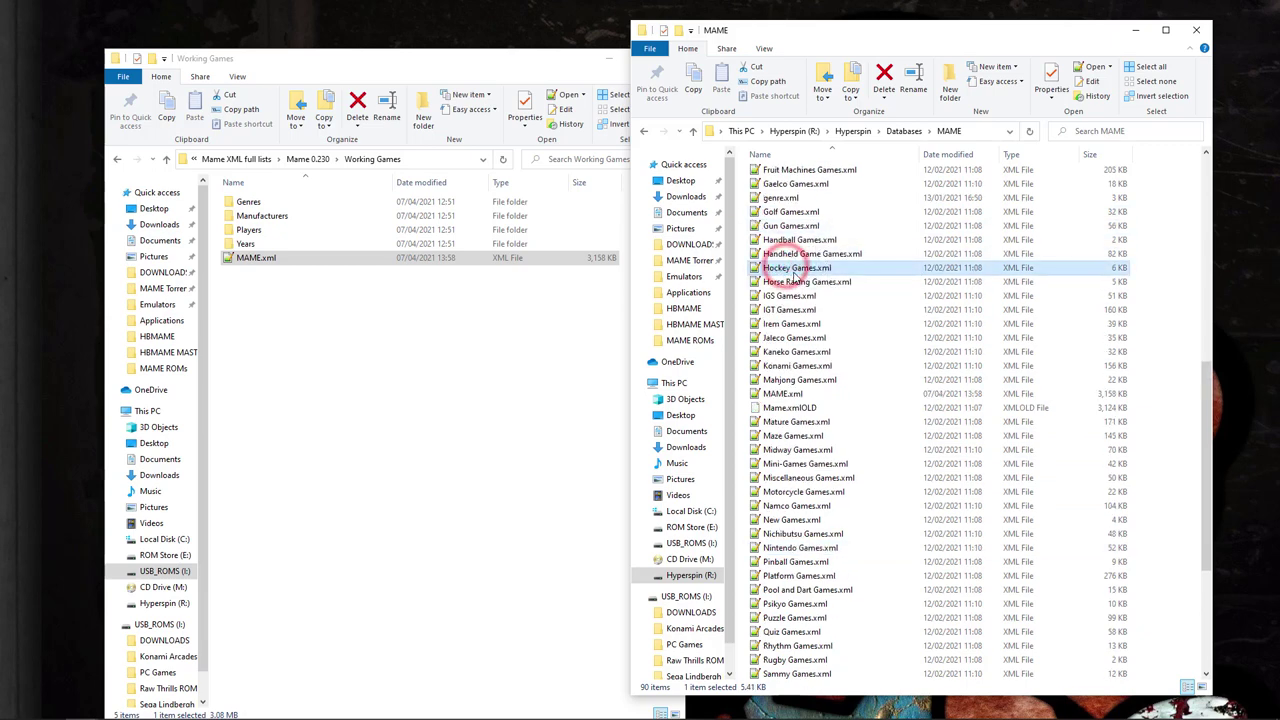
scroll(785, 265, "up", 1)
double_click(781, 241)
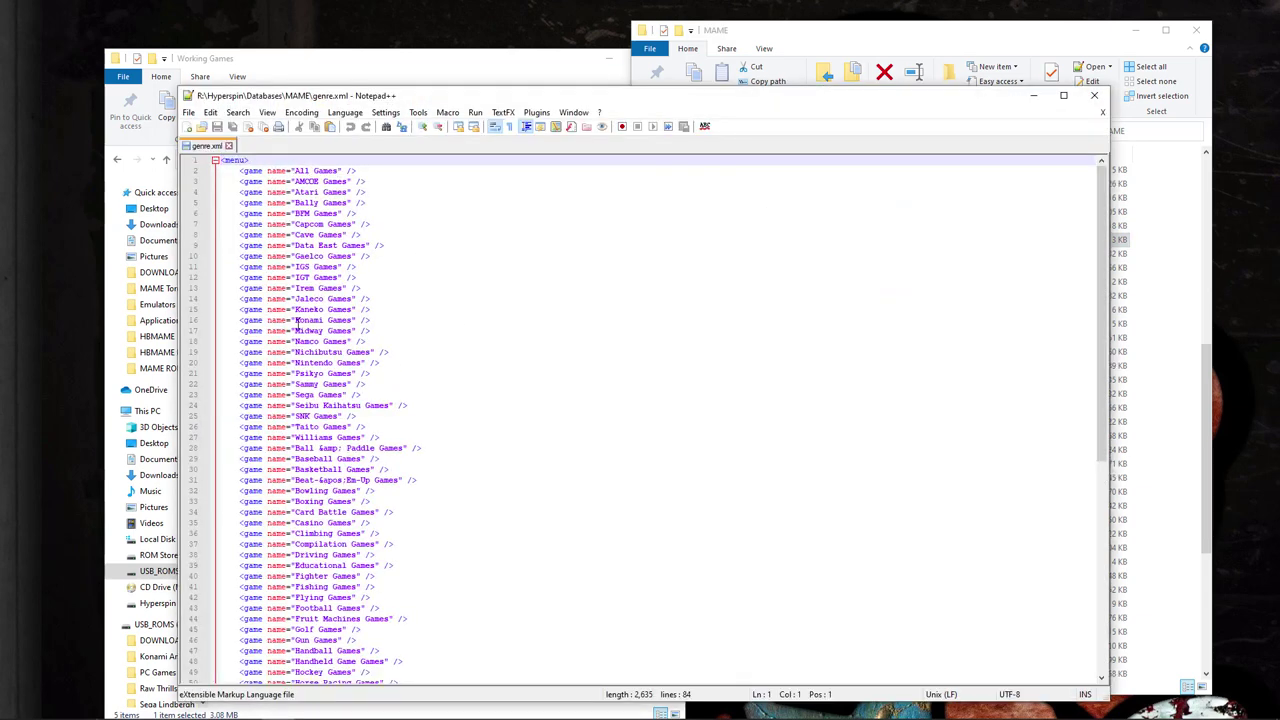
- Examine the Hyperspin genre.xml entries between the opening and closing menu tags, from All Games through the player categories
scroll(332, 530, "down", 7)
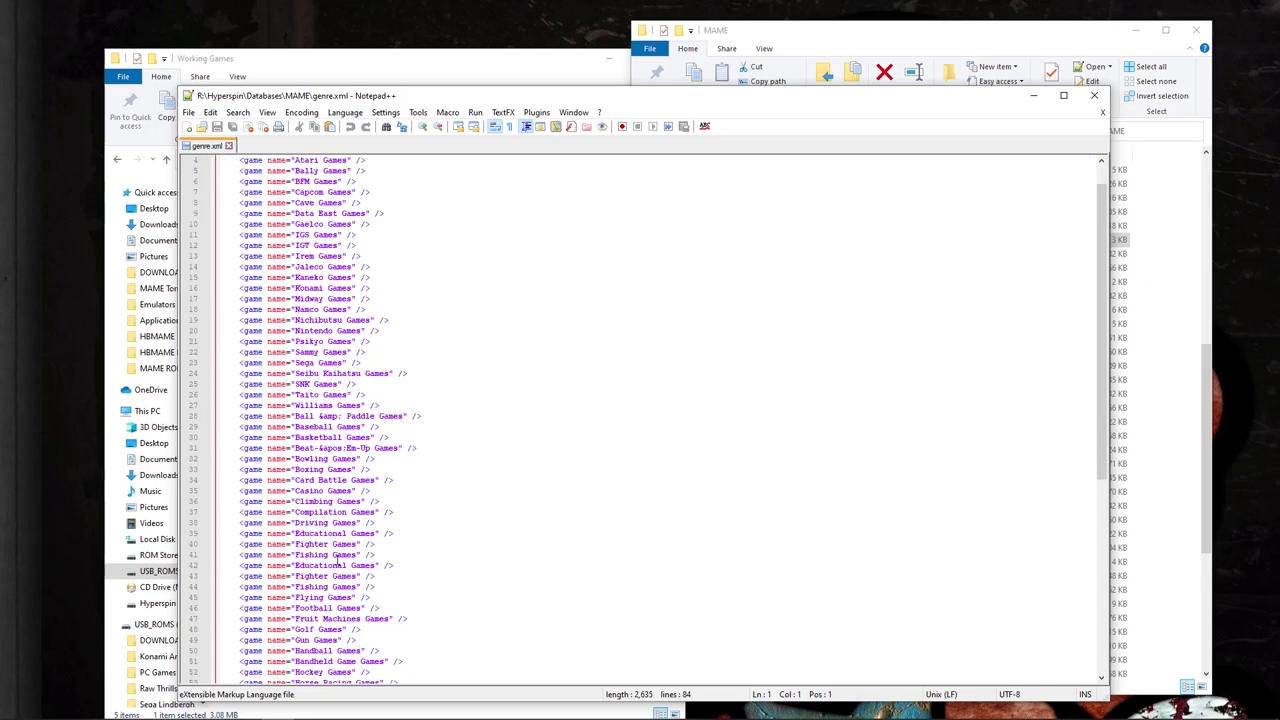
scroll(316, 506, "down", 5)
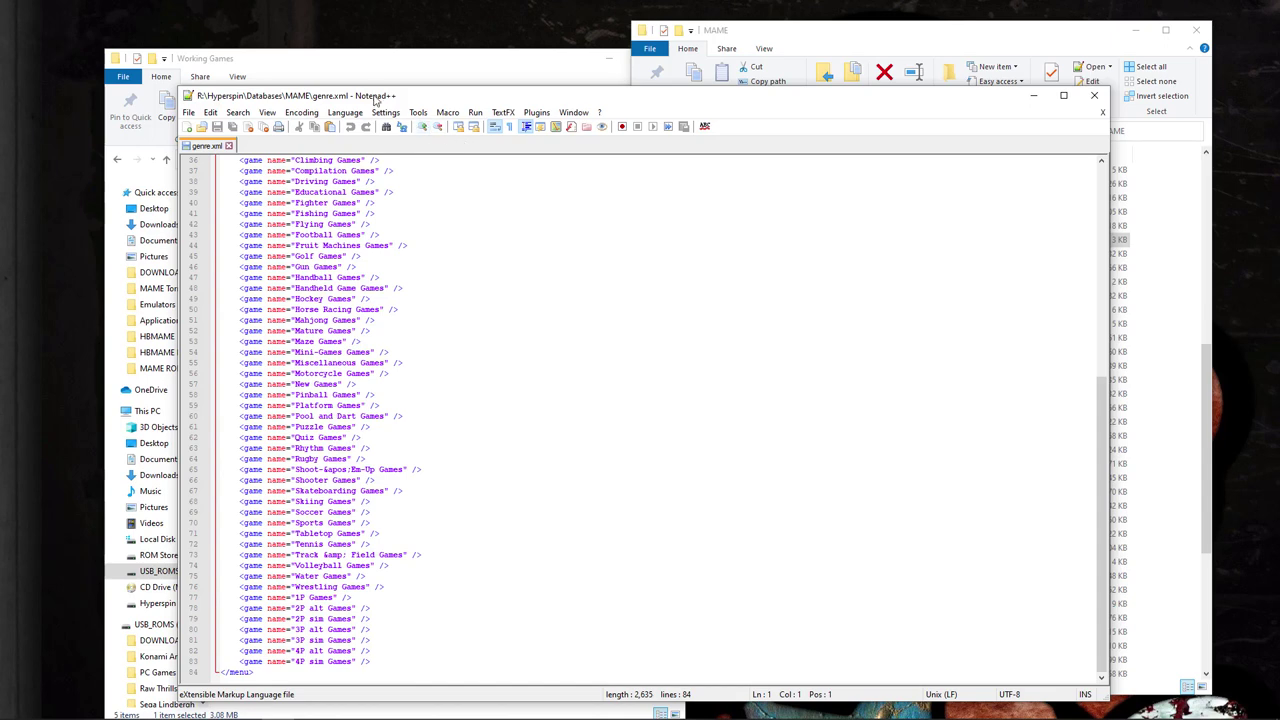
left_click_drag(375, 100, 689, 95)
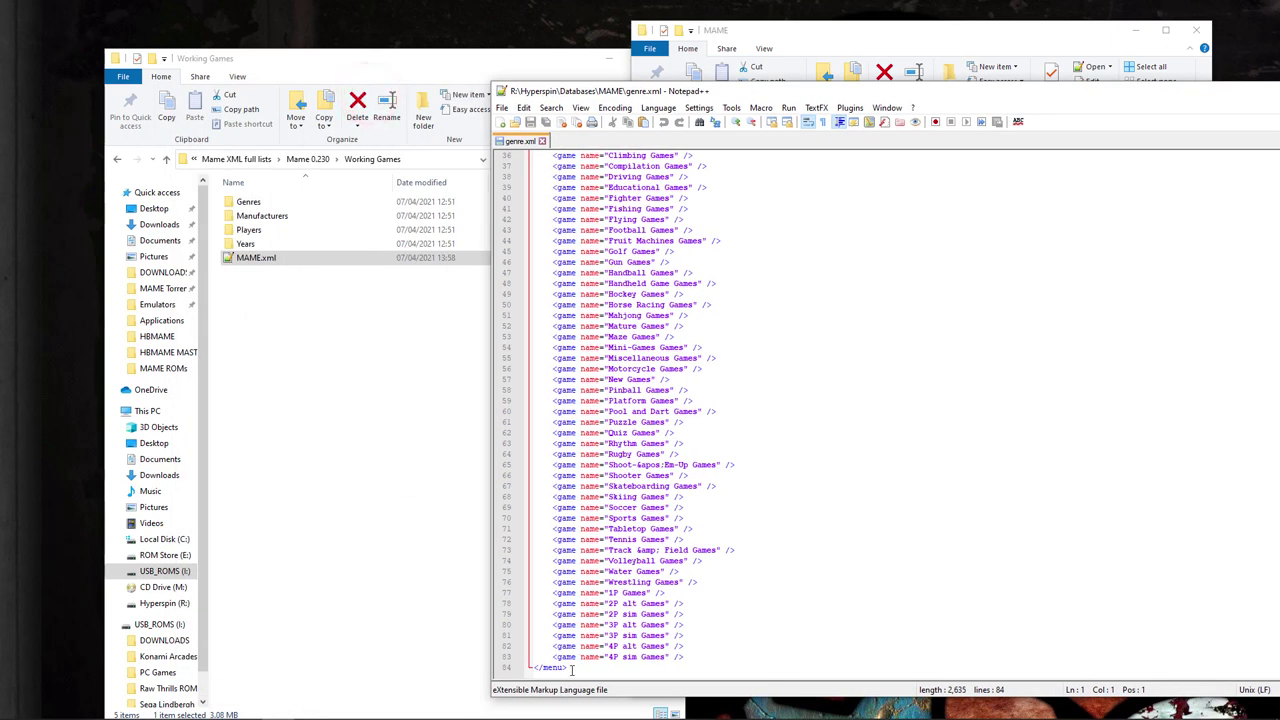
left_click_drag(572, 670, 533, 671)
scroll(622, 600, "up", 12)
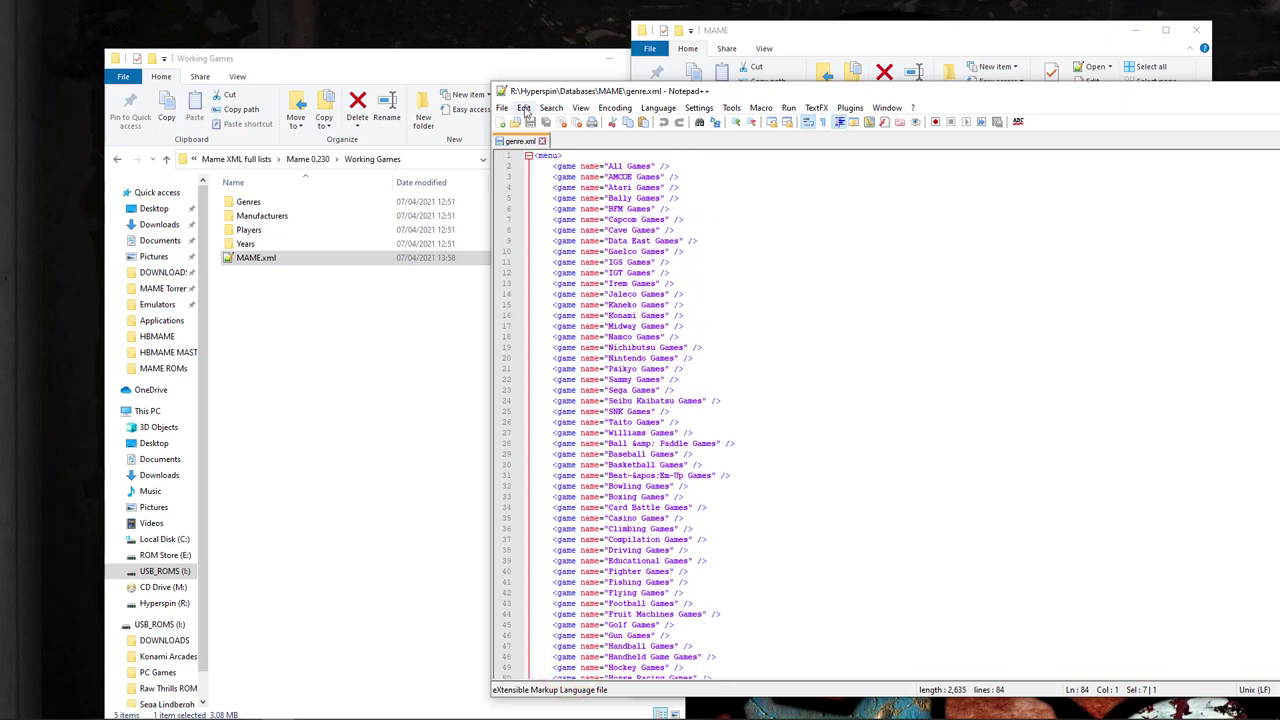
double_click(547, 155)
scroll(613, 562, "down", 12)
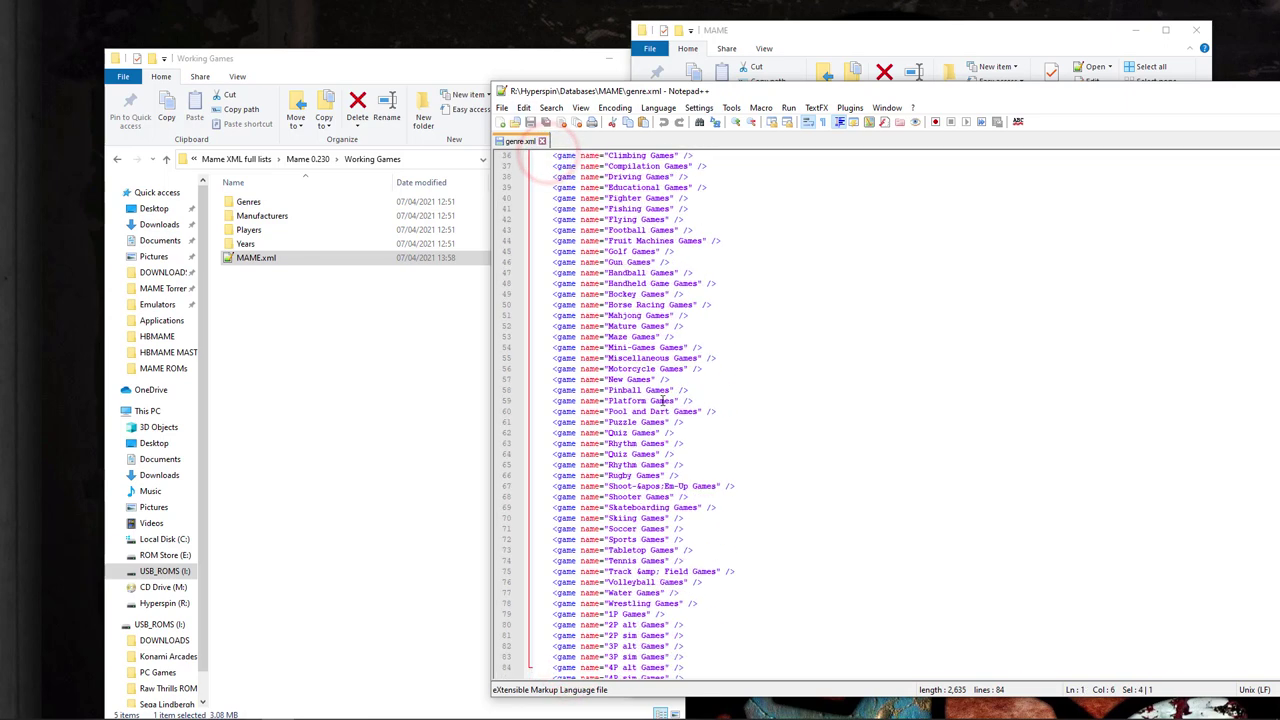
scroll(612, 411, "up", 12)
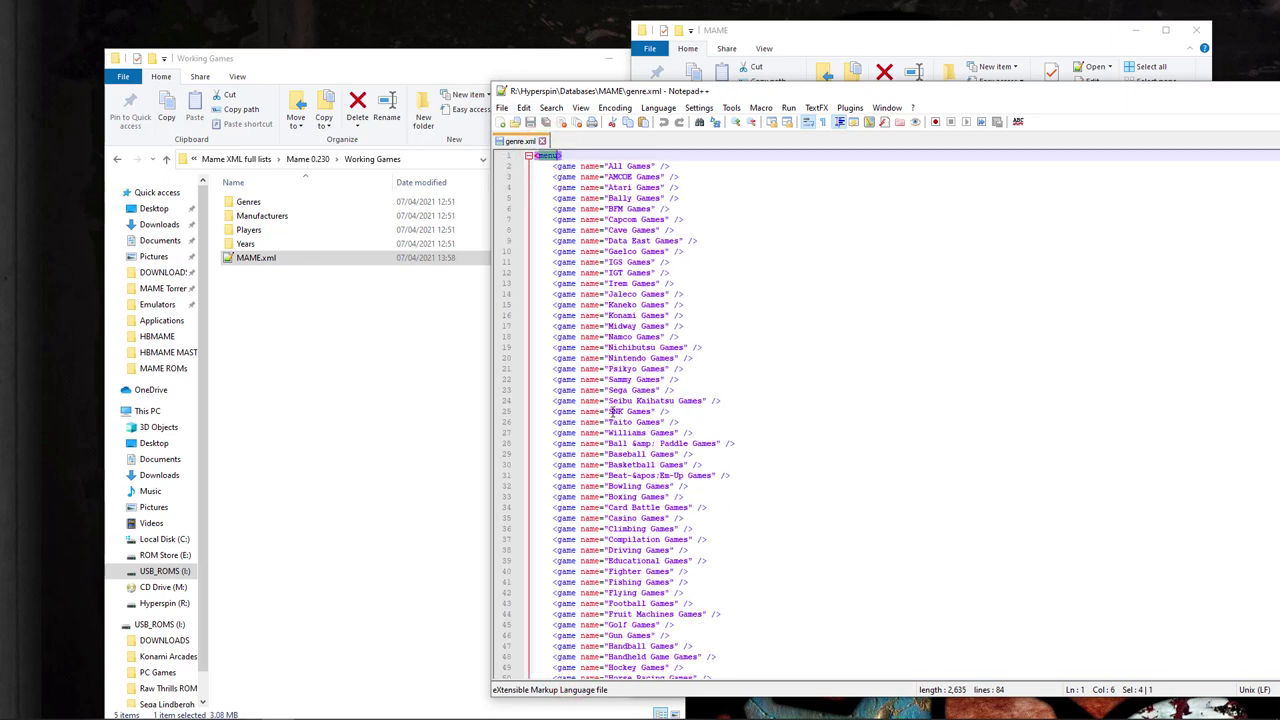
scroll(665, 72, "down", 1)
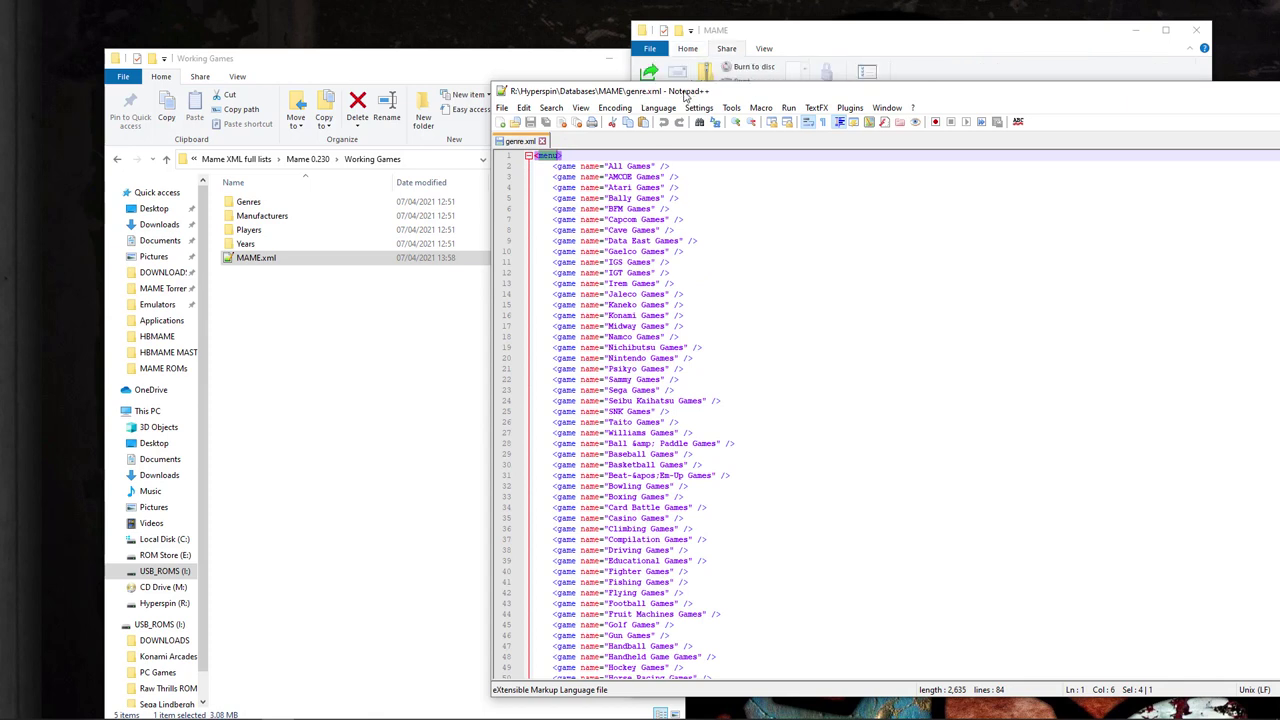
left_click(605, 187)
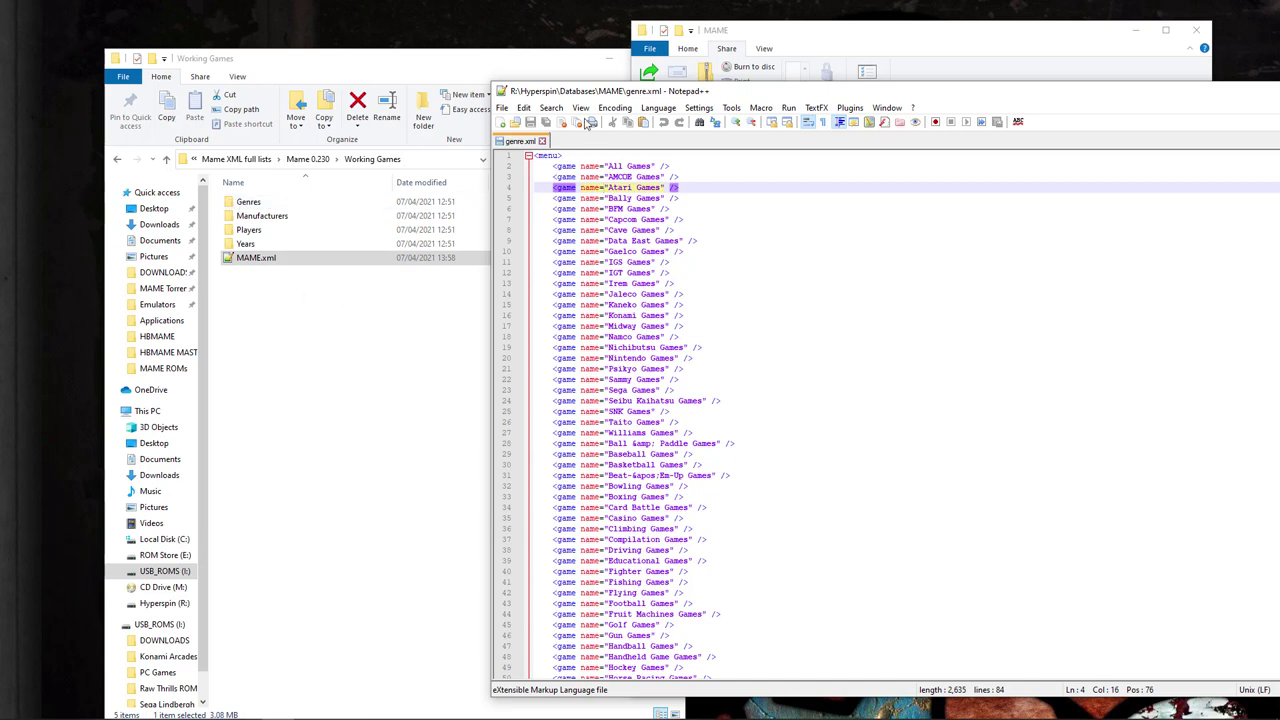
- Move the editor window aside and open genre.xml from the generated Working Games\Genres folder
left_click_drag(632, 92, 821, 46)
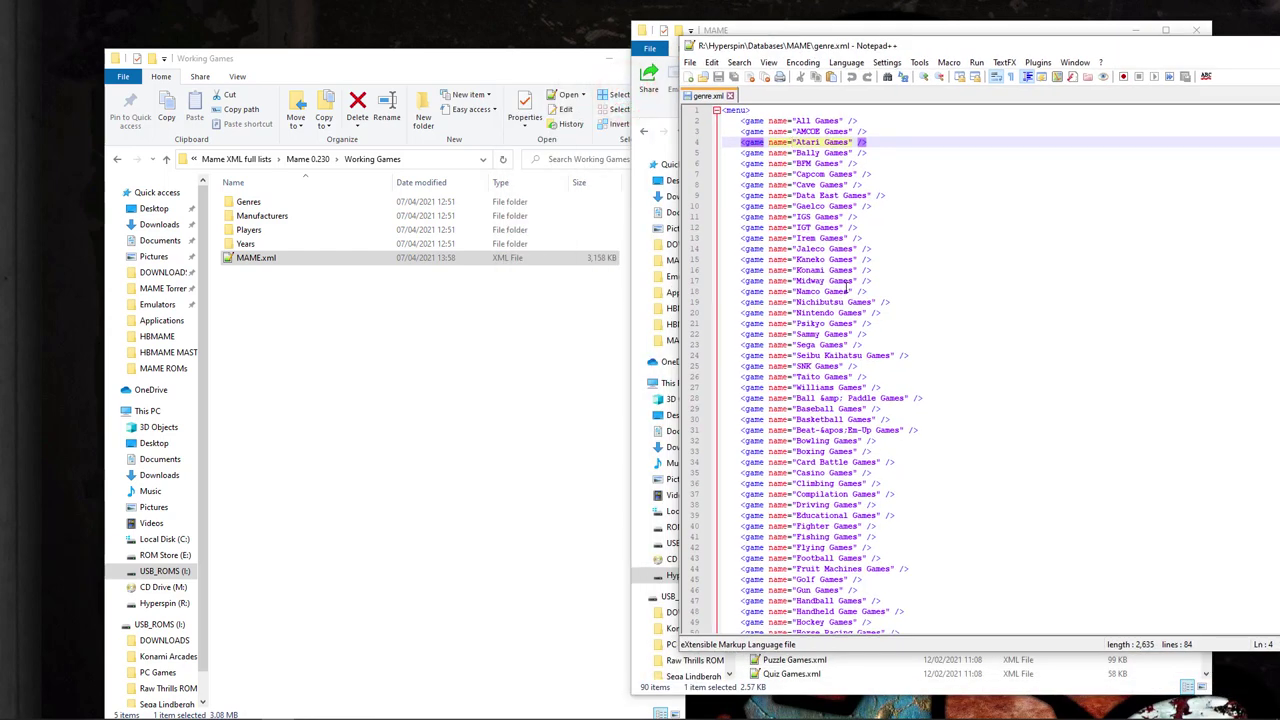
left_click(296, 290)
double_click(249, 201)
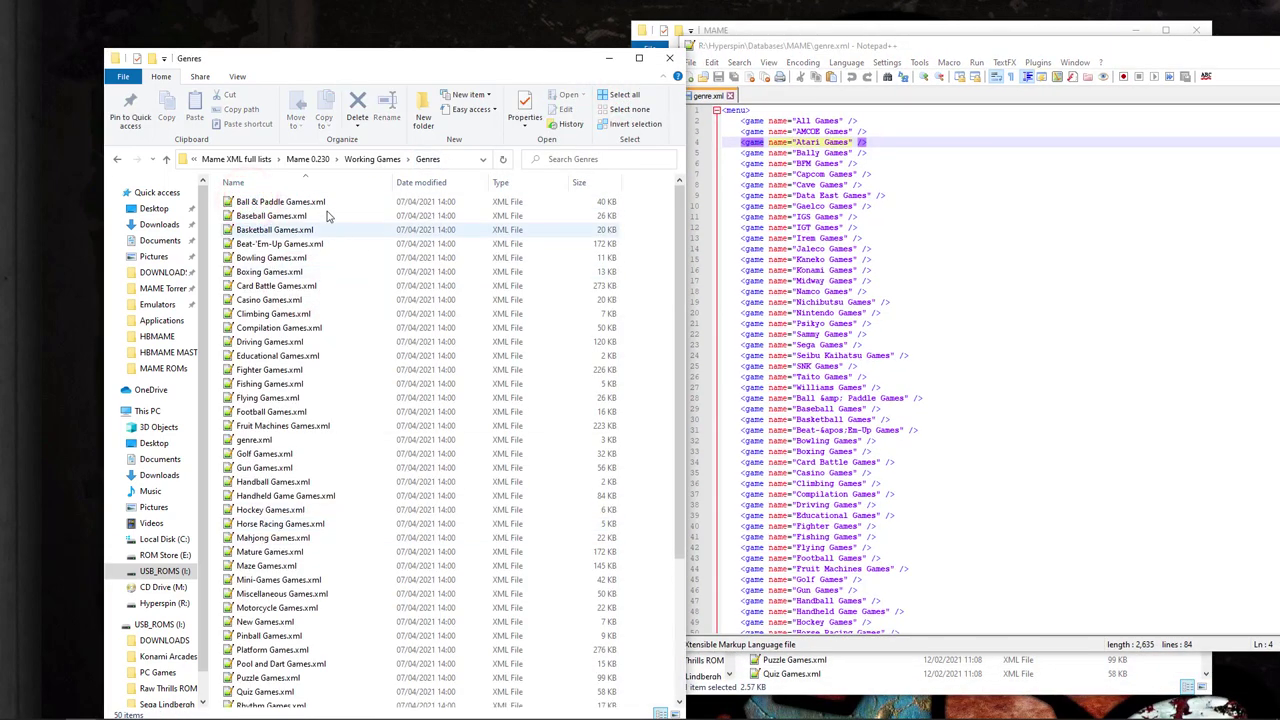
double_click(250, 442)
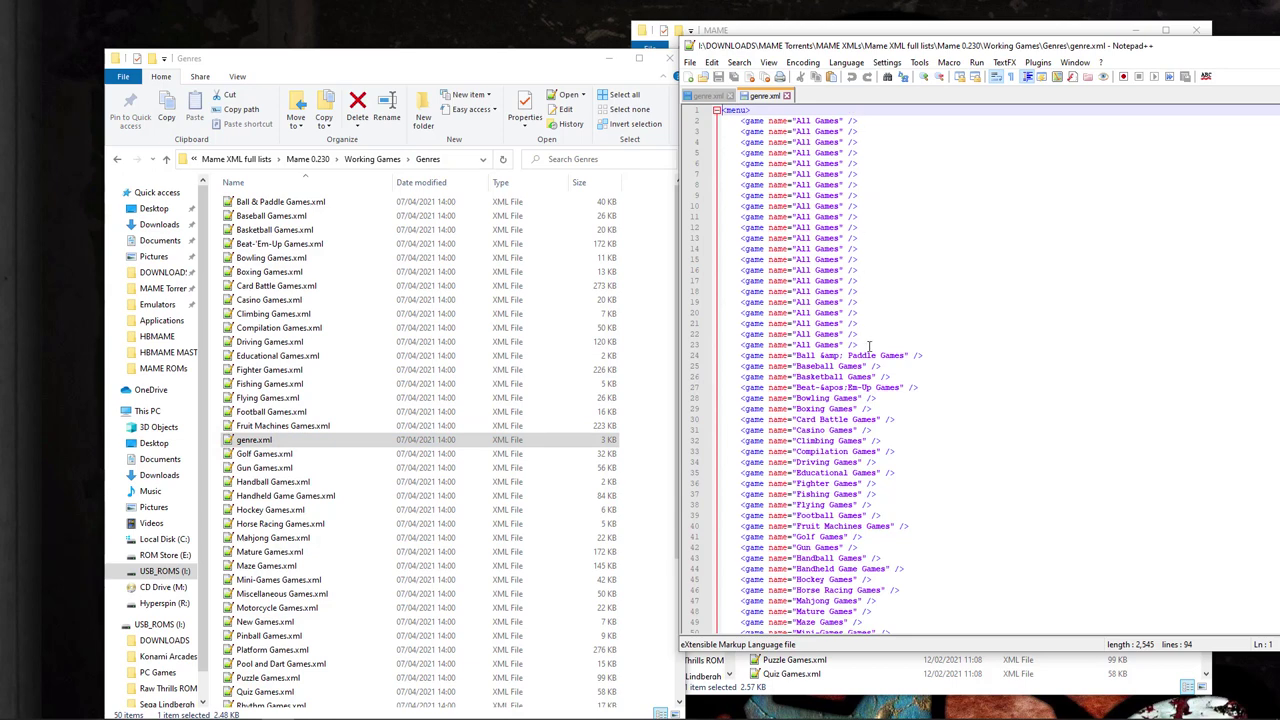
- Delete the duplicate All Games entries from the generated genre.xml, keeping only the first, and remove the leftover blank line
left_click_drag(868, 346, 741, 122)
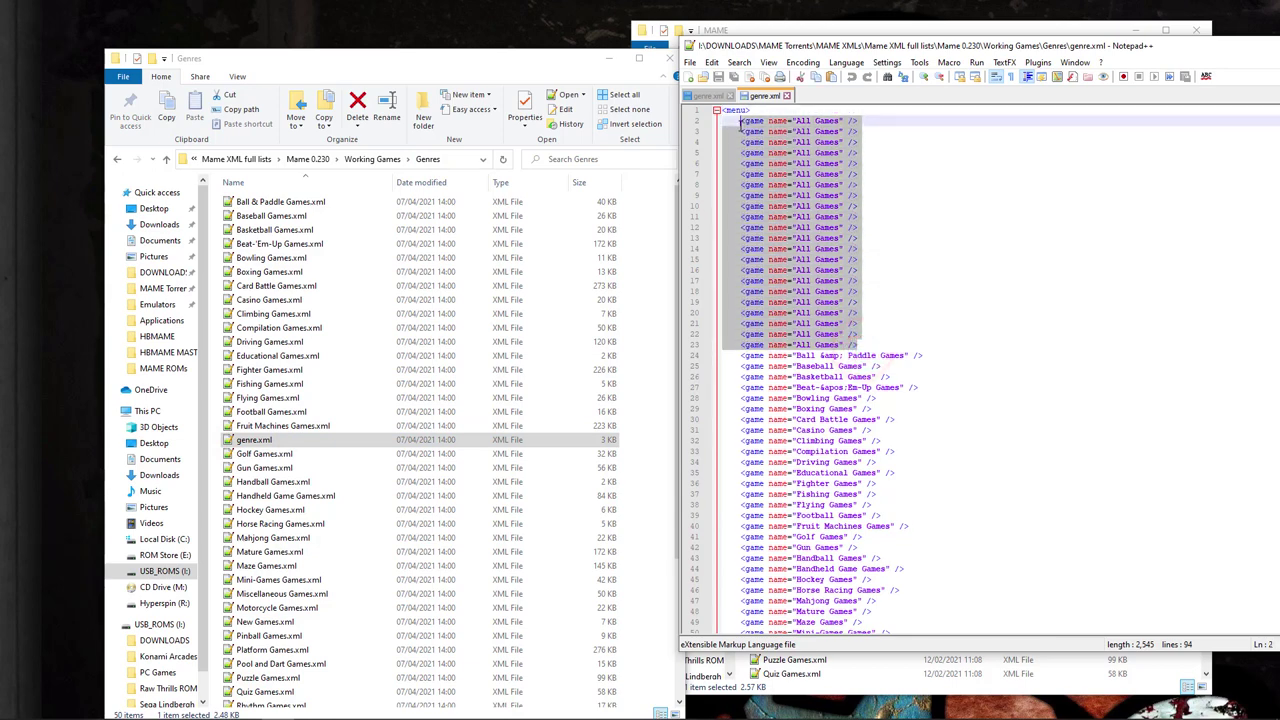
left_click(868, 252)
left_click_drag(866, 346, 738, 137)
key("Delete")
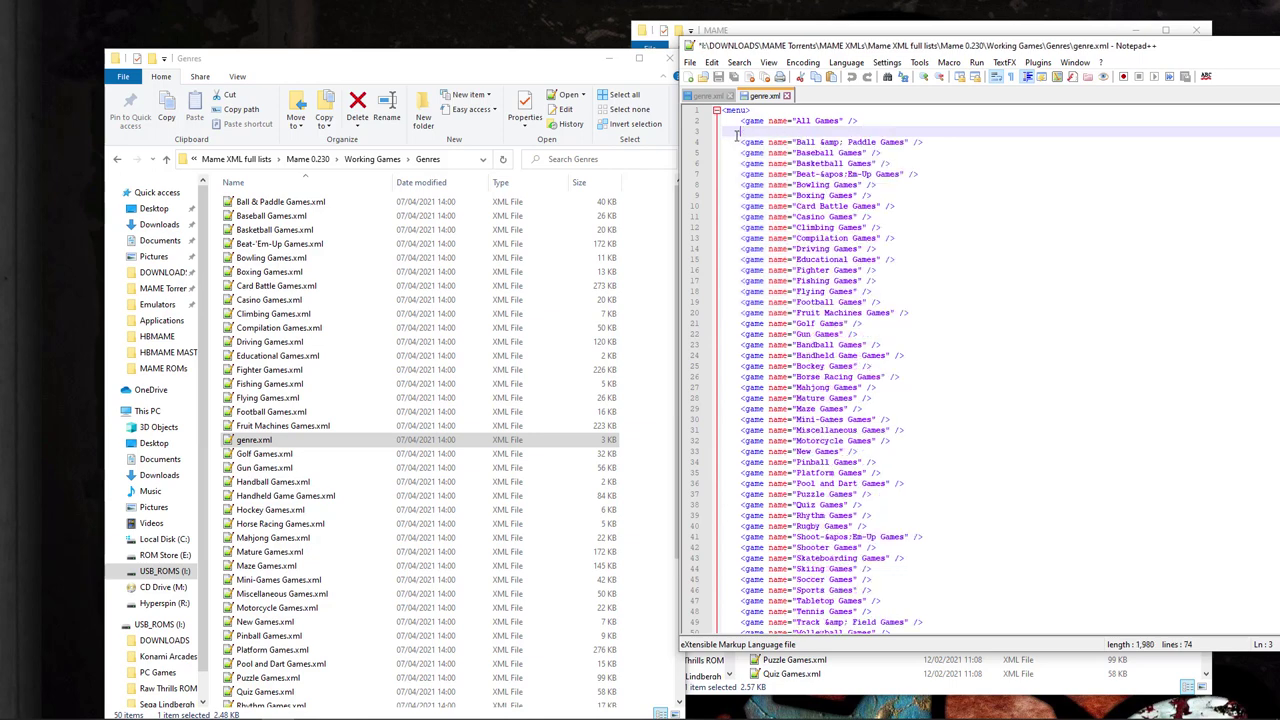
key("Delete")
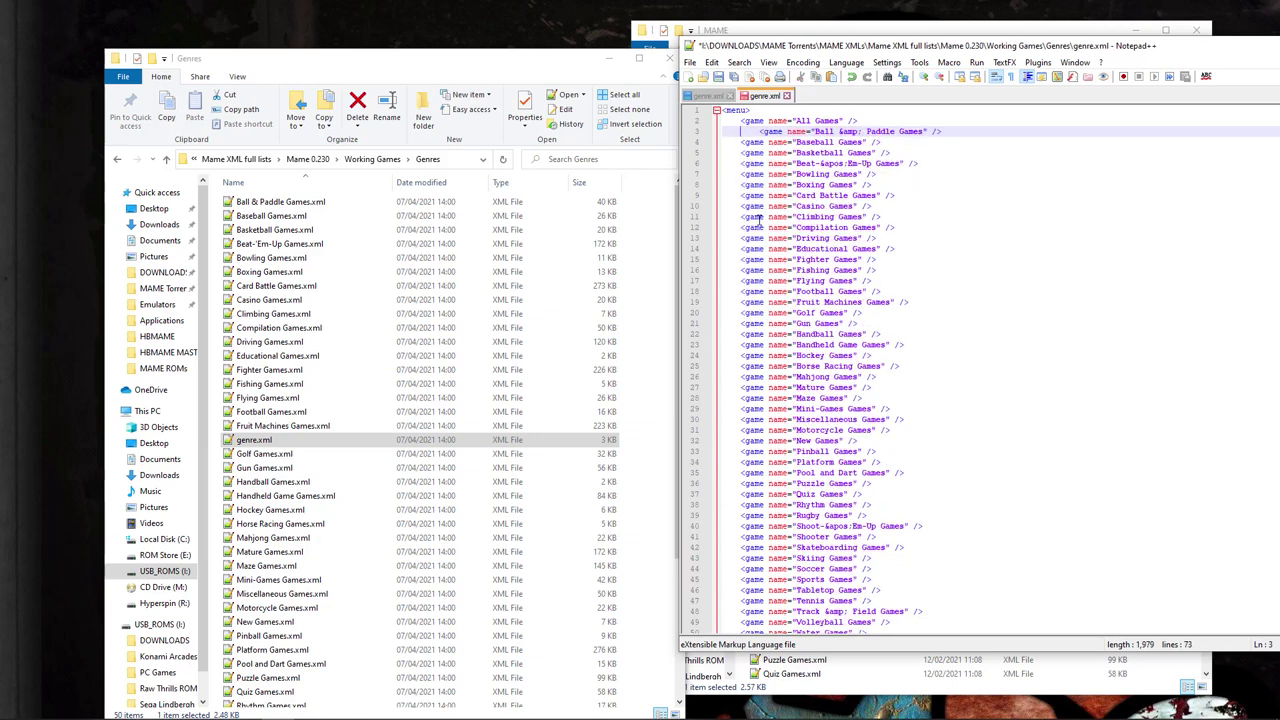
- Collapse and delete the surplus menu tags that follow the first closing menu tag in the generated genre.xml
scroll(881, 343, "down", 8)
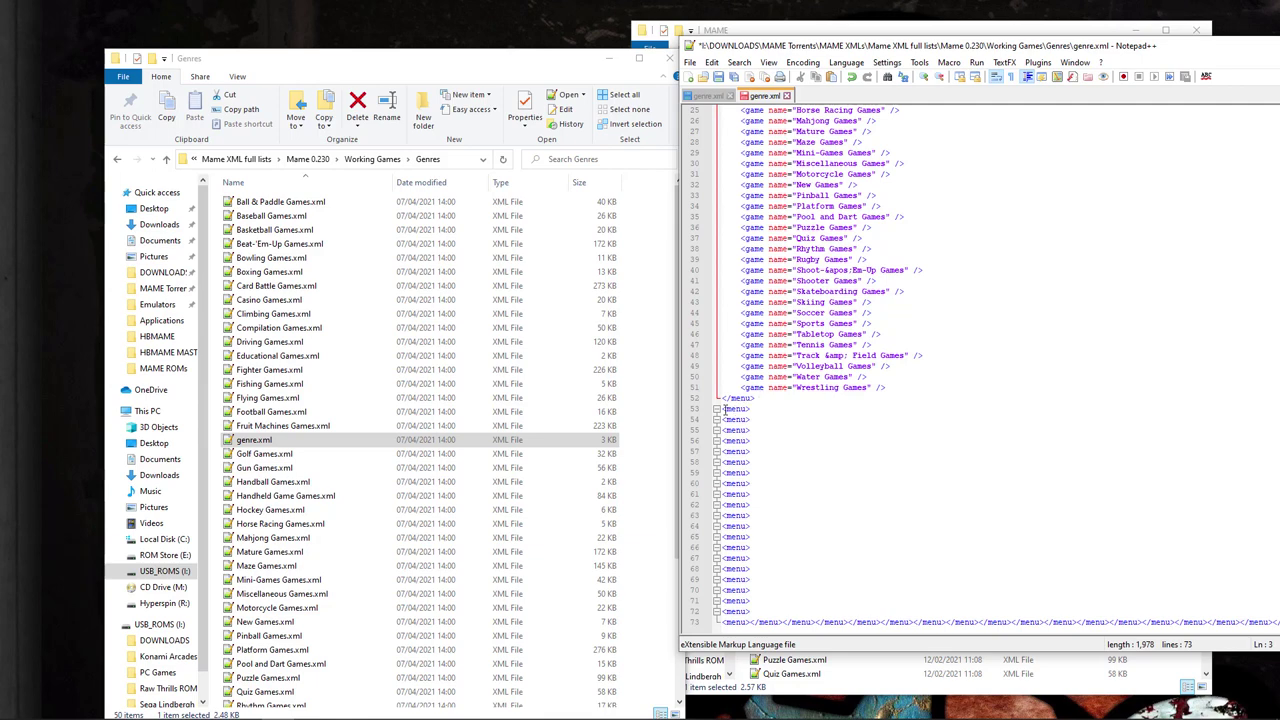
left_click(717, 409)
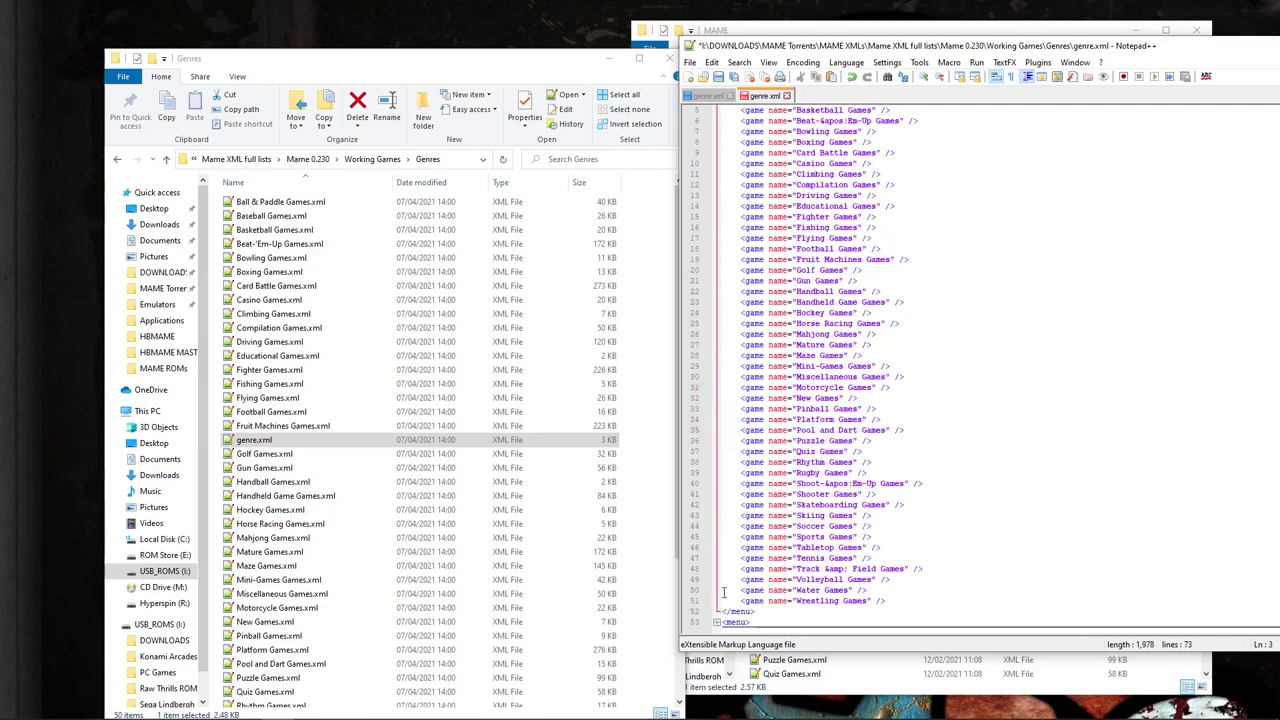
left_click(752, 621)
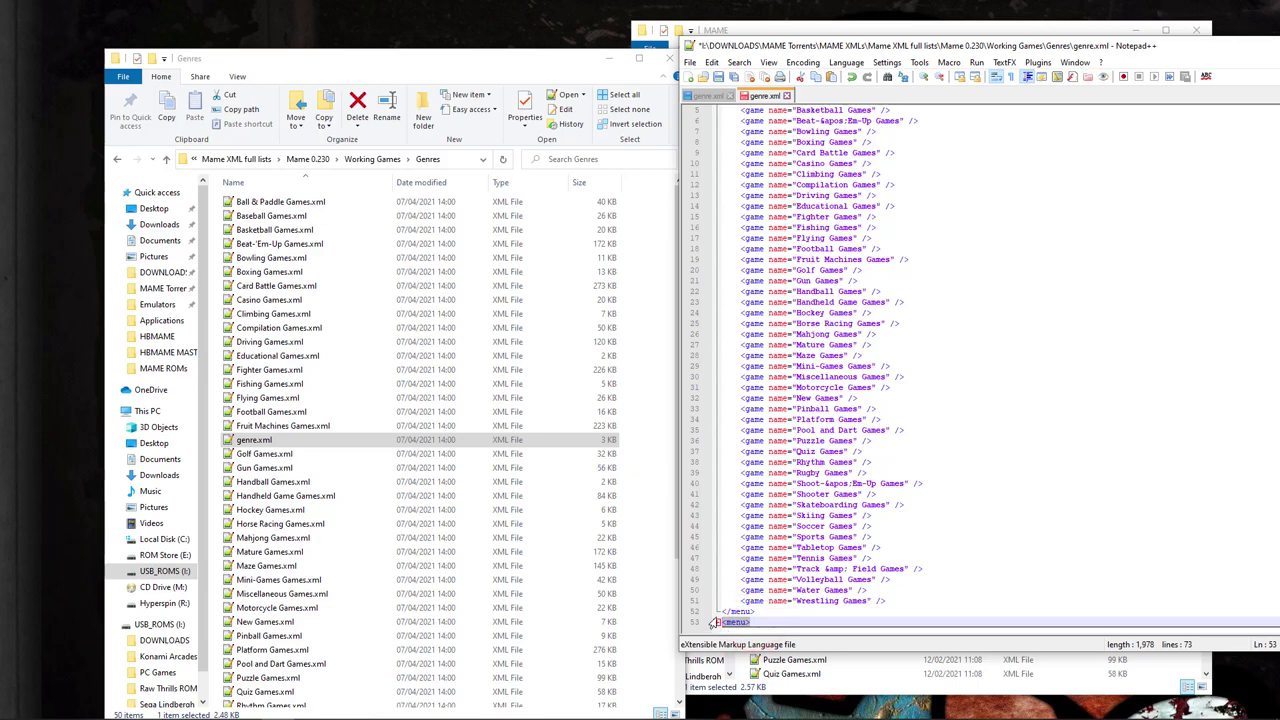
key("BackSpace")
key("BackSpace")
key("BackSpace")
key("BackSpace")
key("BackSpace")
key("BackSpace")
scroll(822, 563, "up", 2)
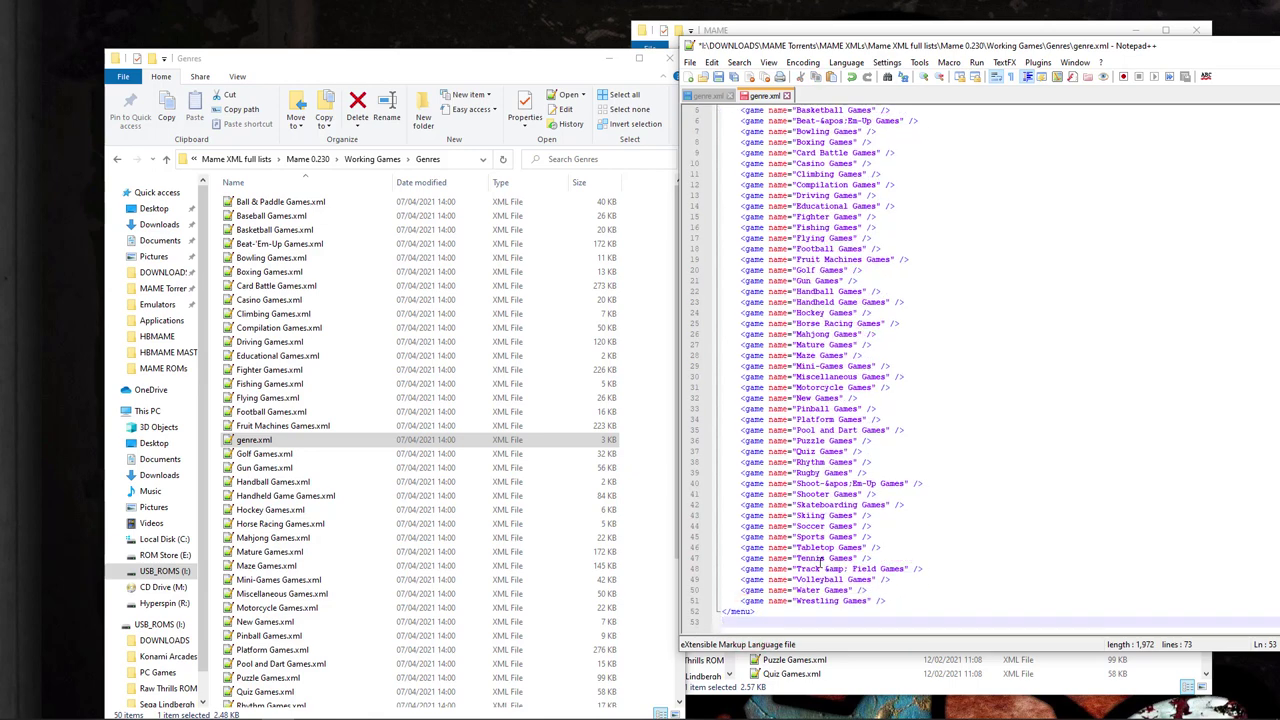
scroll(920, 320, "down", 2)
- Open genre.xml from the Working Games\Manufacturers folder and copy its manufacturer entries, AMCOE Games through Williams Games
left_click(375, 160)
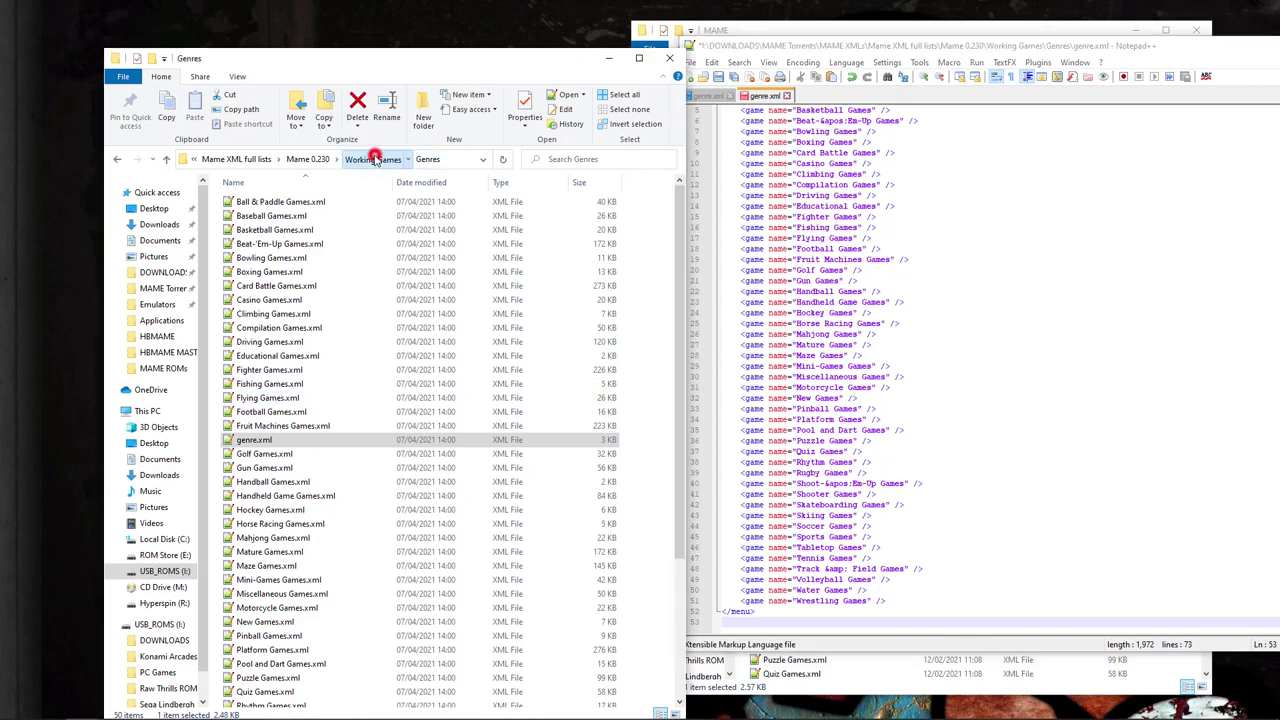
double_click(256, 215)
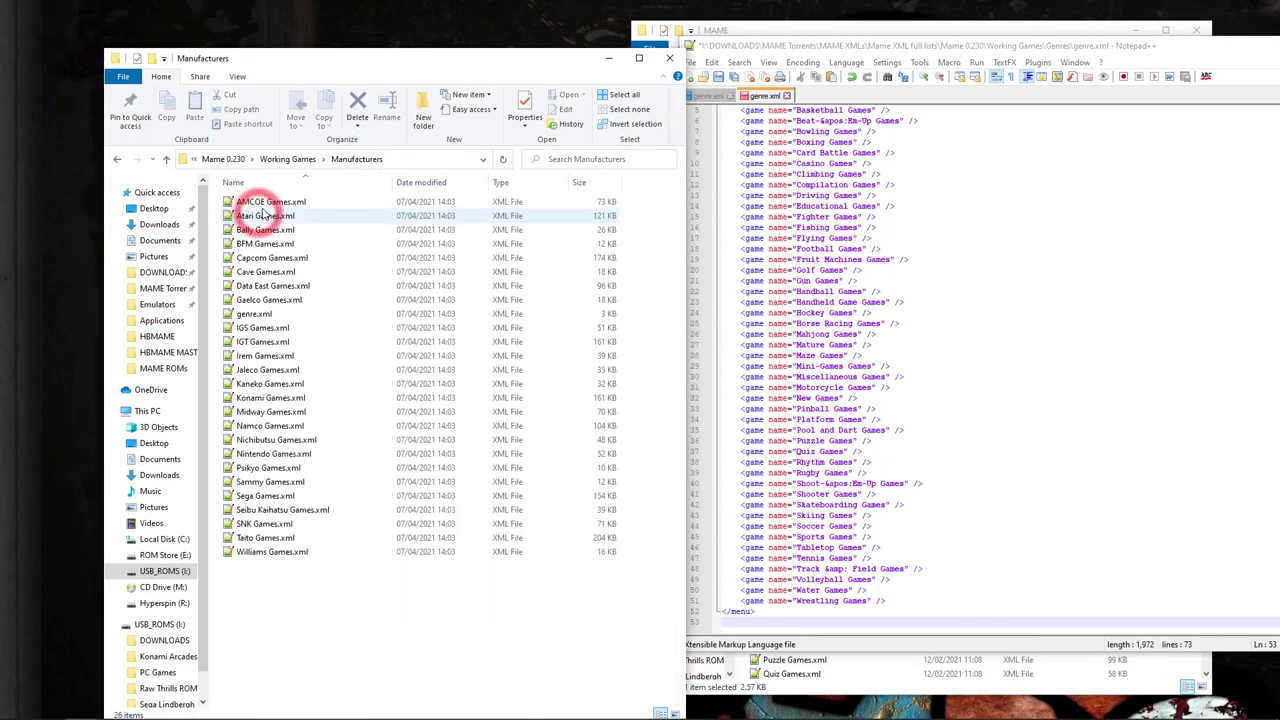
double_click(253, 314)
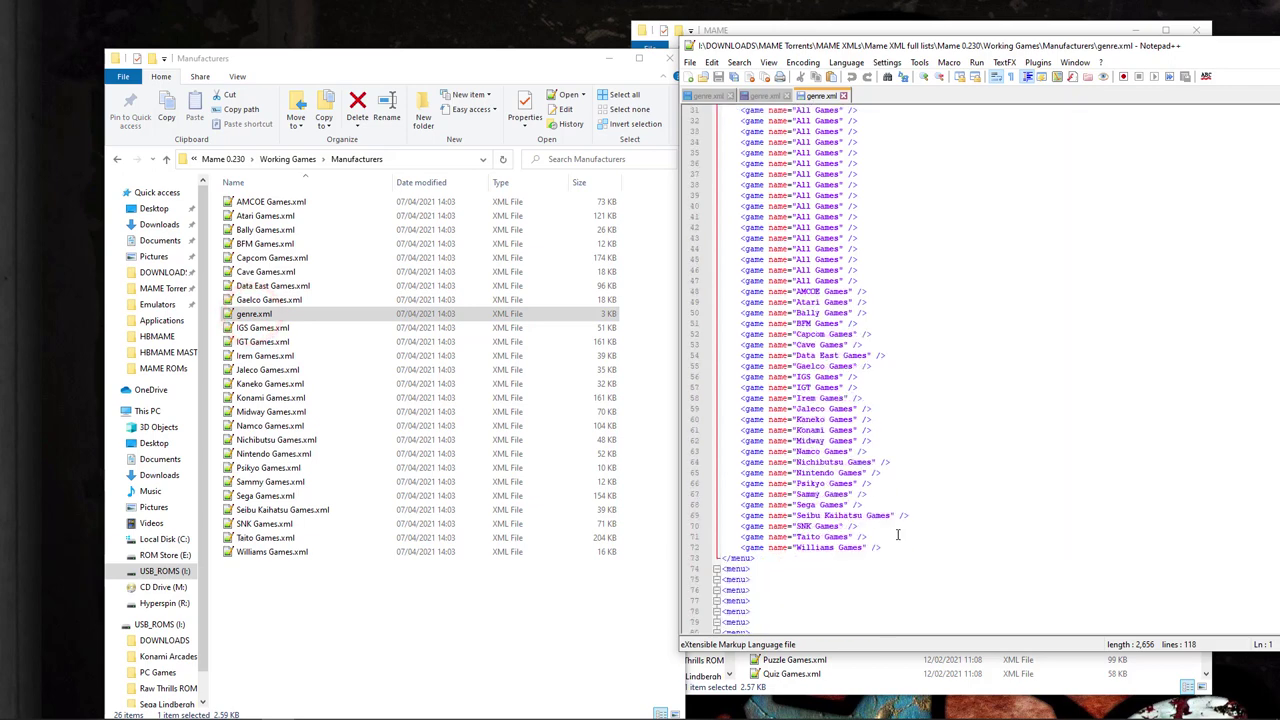
left_click_drag(889, 548, 742, 291)
key("ctrl+c")
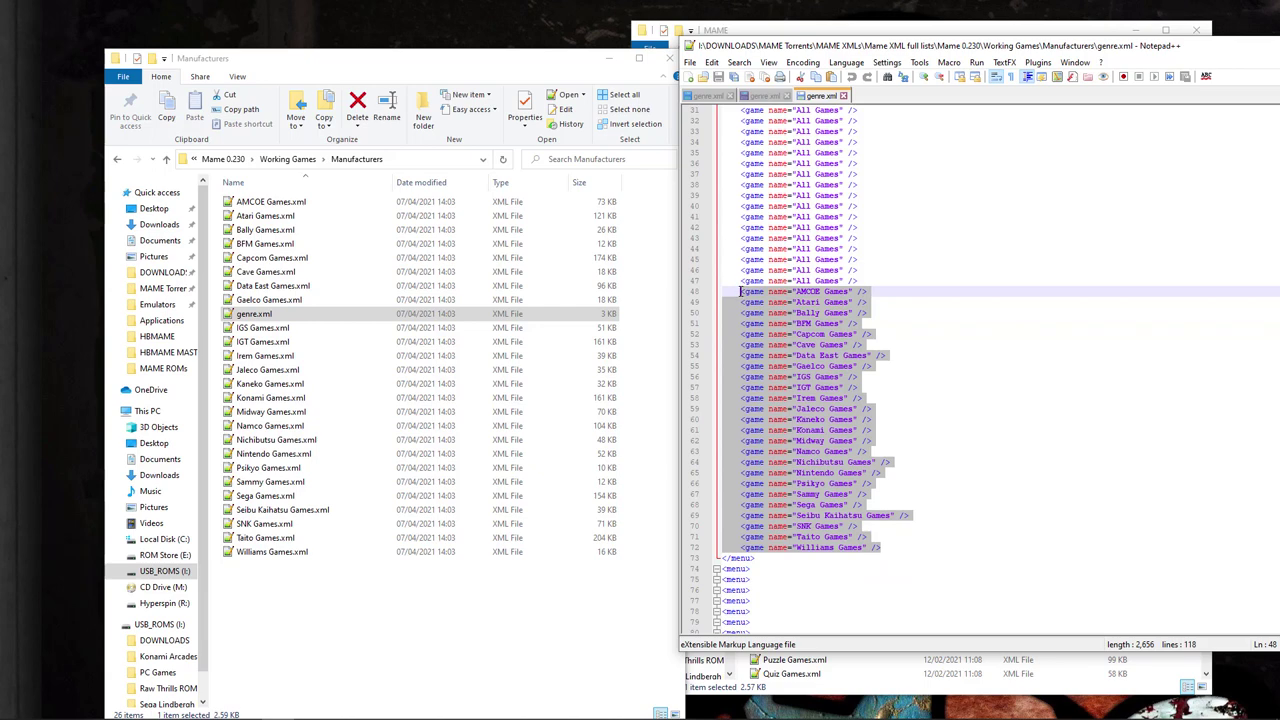
- Paste the manufacturer entries on a new line after Wrestling Games in the Genres folder's genre.xml
left_click(763, 95)
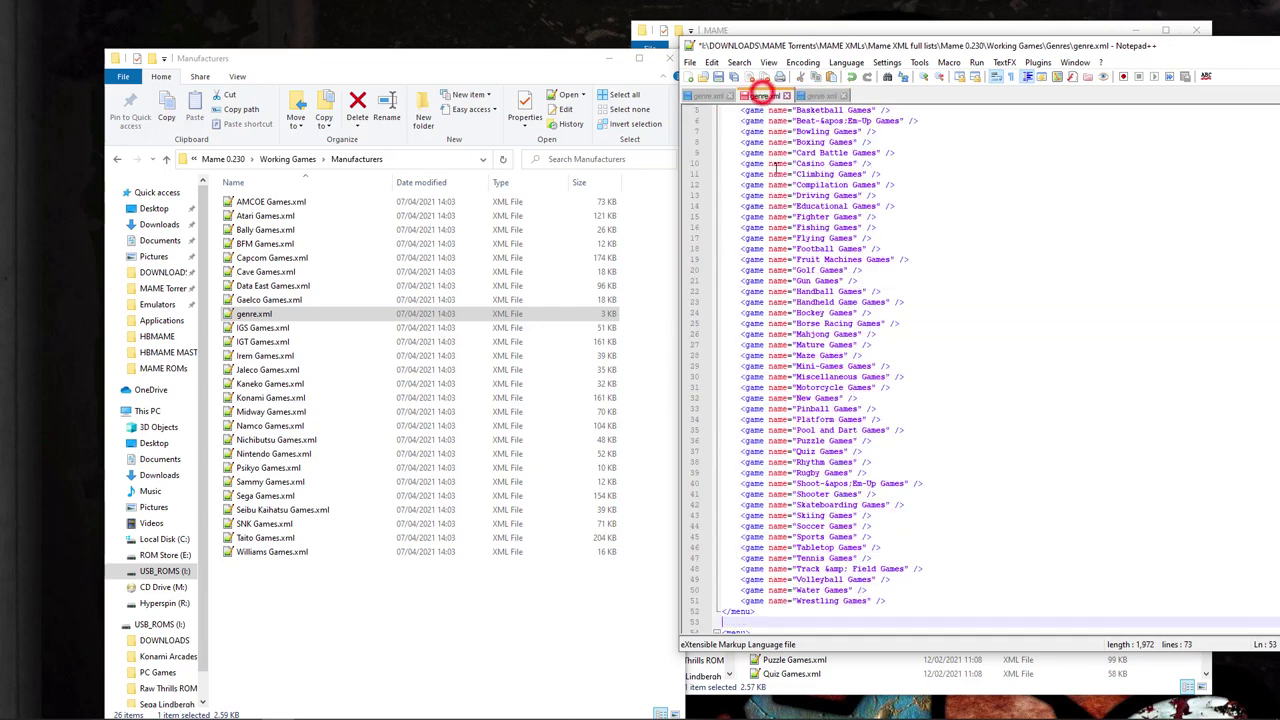
left_click(891, 599)
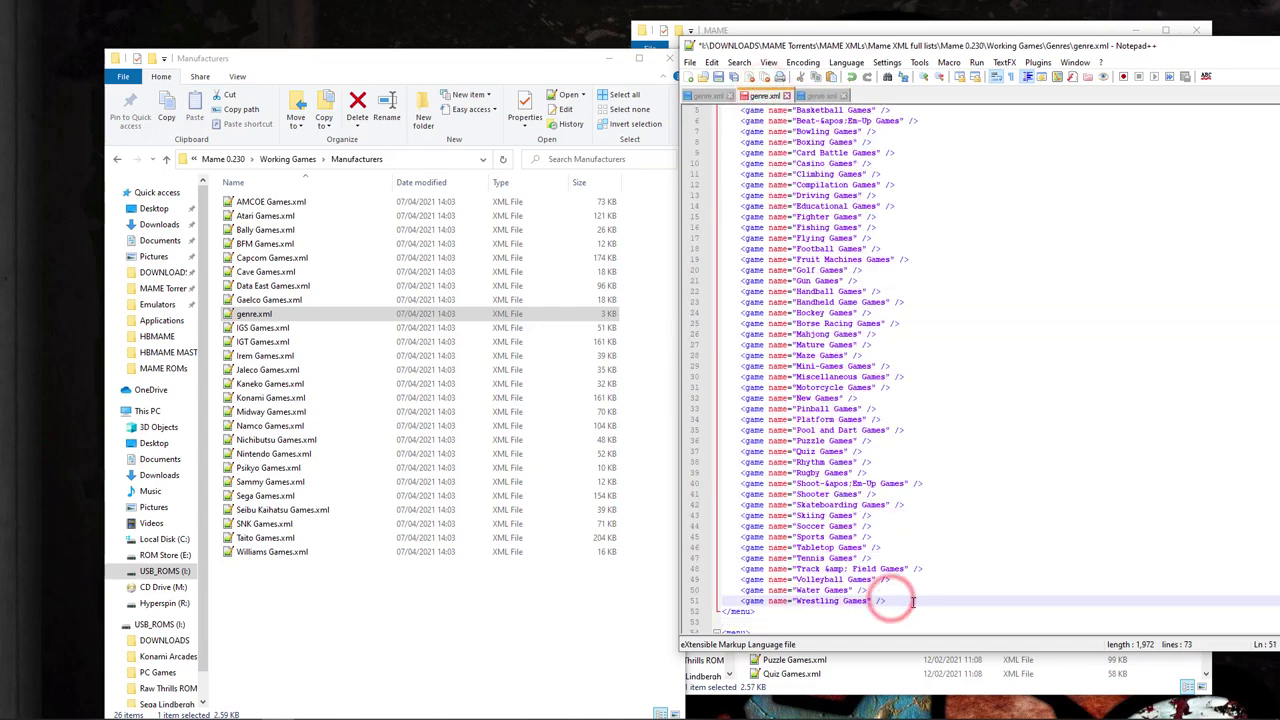
key("Return")
key("ctrl+v")
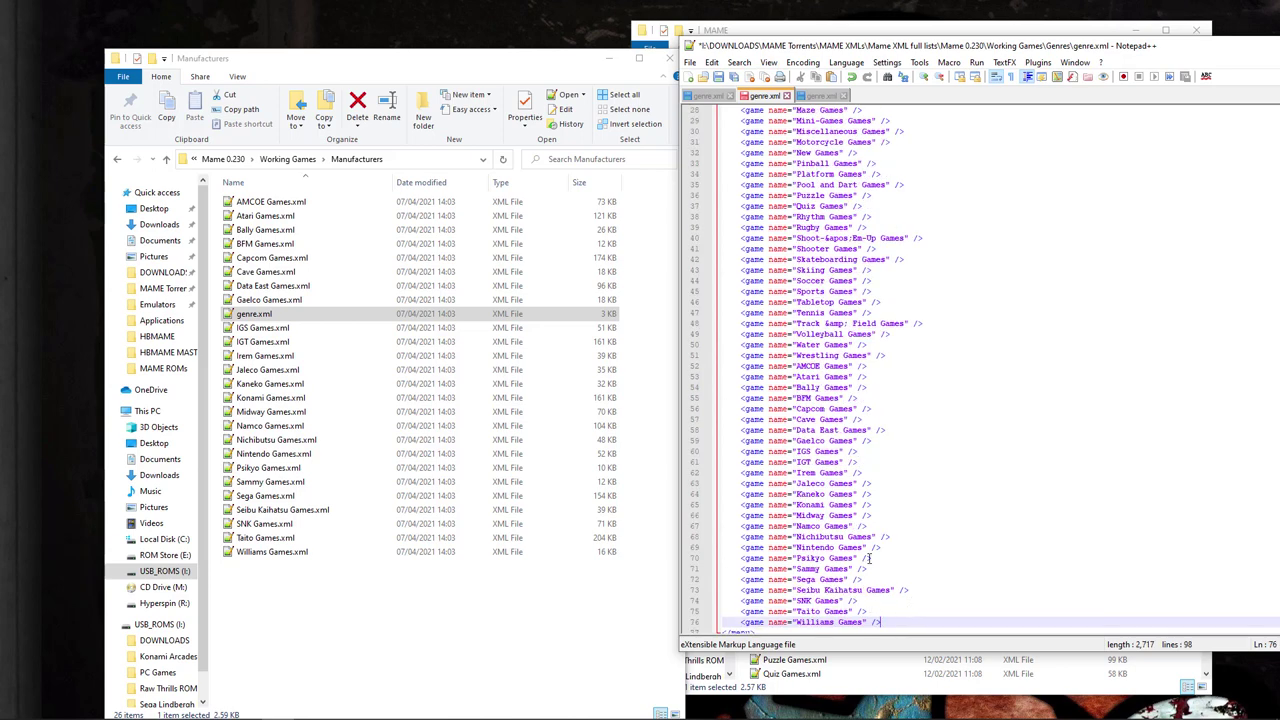
- Open genre.xml from the Working Games\Players folder and copy its player entries, 1P Games through 8P alt Games
left_click(297, 160)
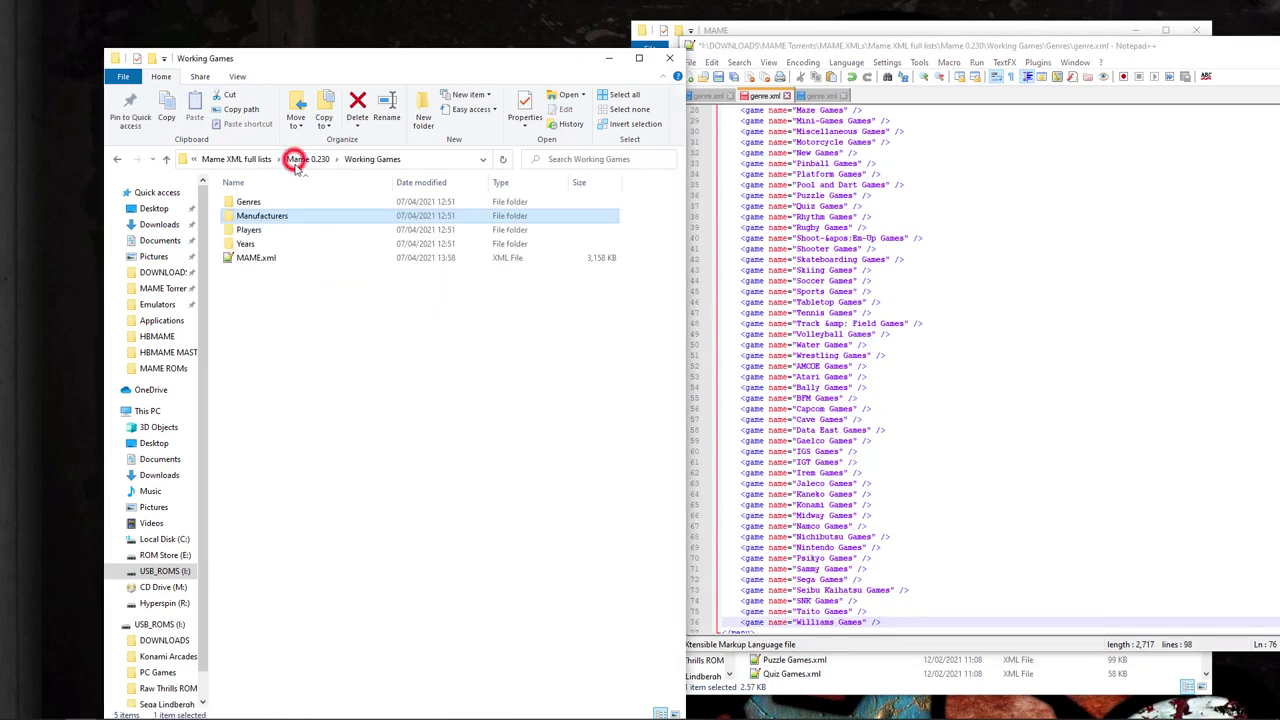
double_click(249, 231)
double_click(253, 342)
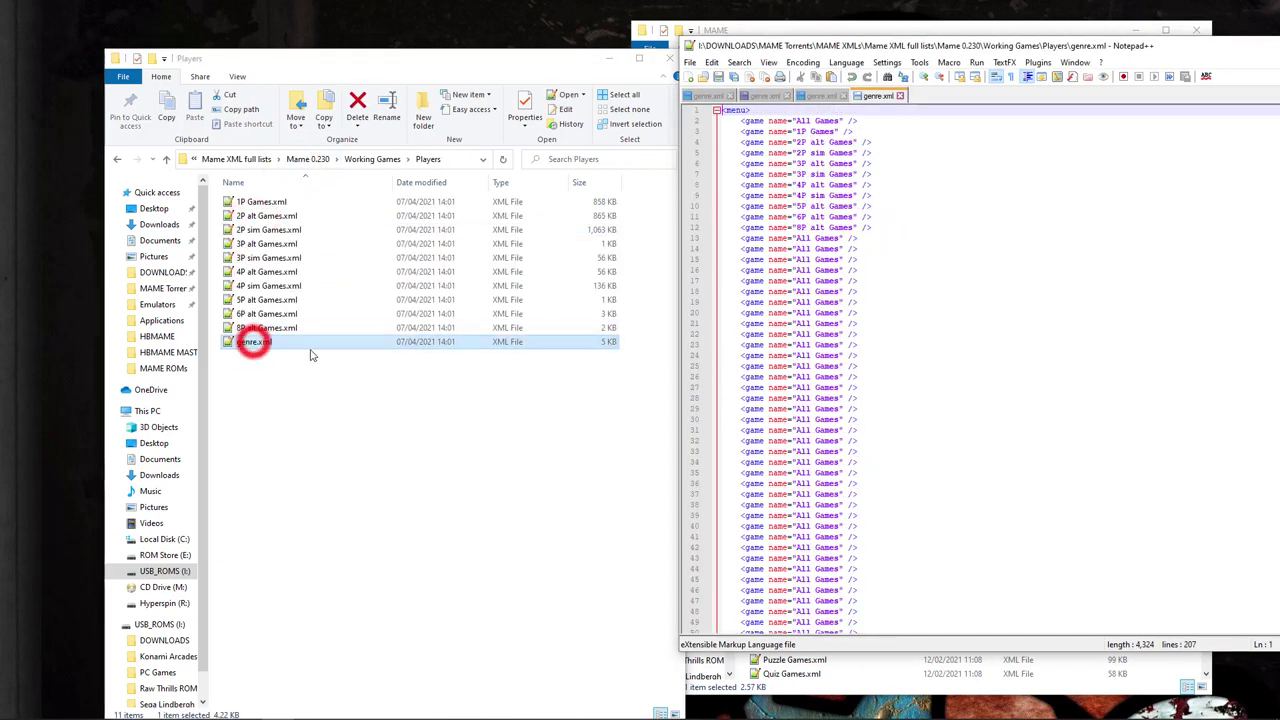
left_click_drag(877, 227, 731, 131)
left_click(800, 77)
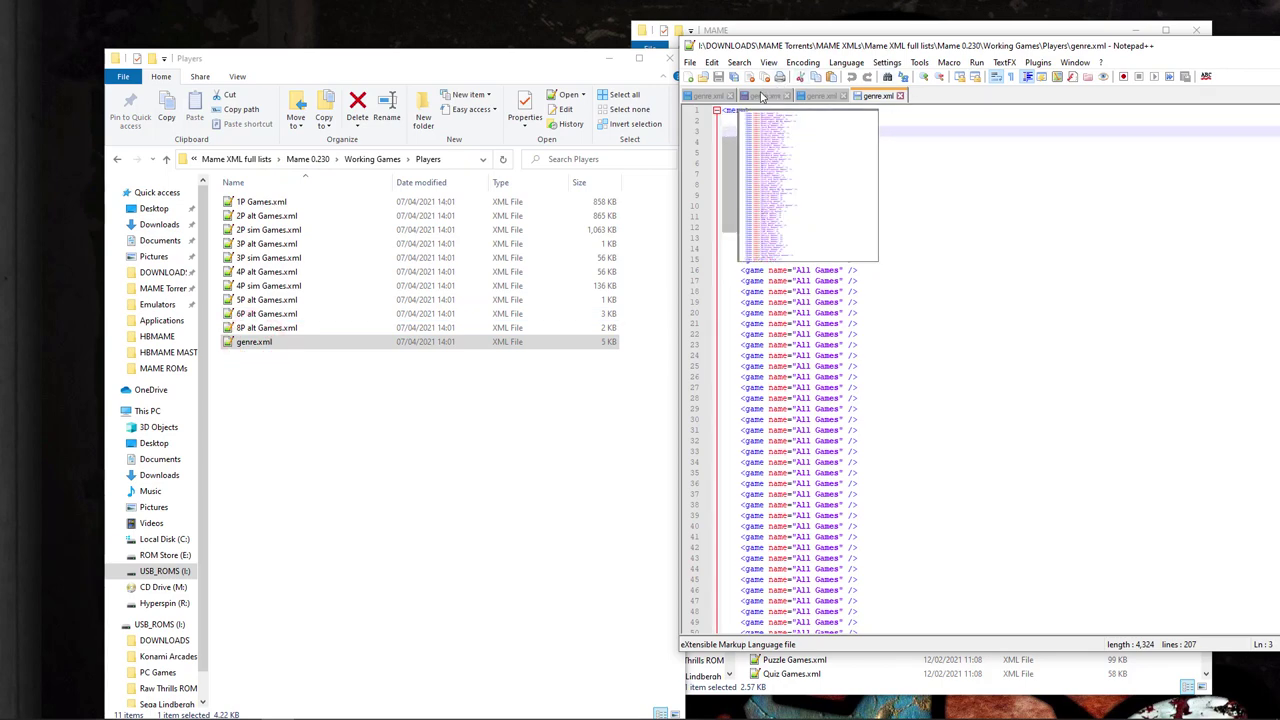
- Paste the player entries after Williams Games in the combined genre.xml and put 1P Games on its own line
left_click(760, 95)
key("ctrl+v")
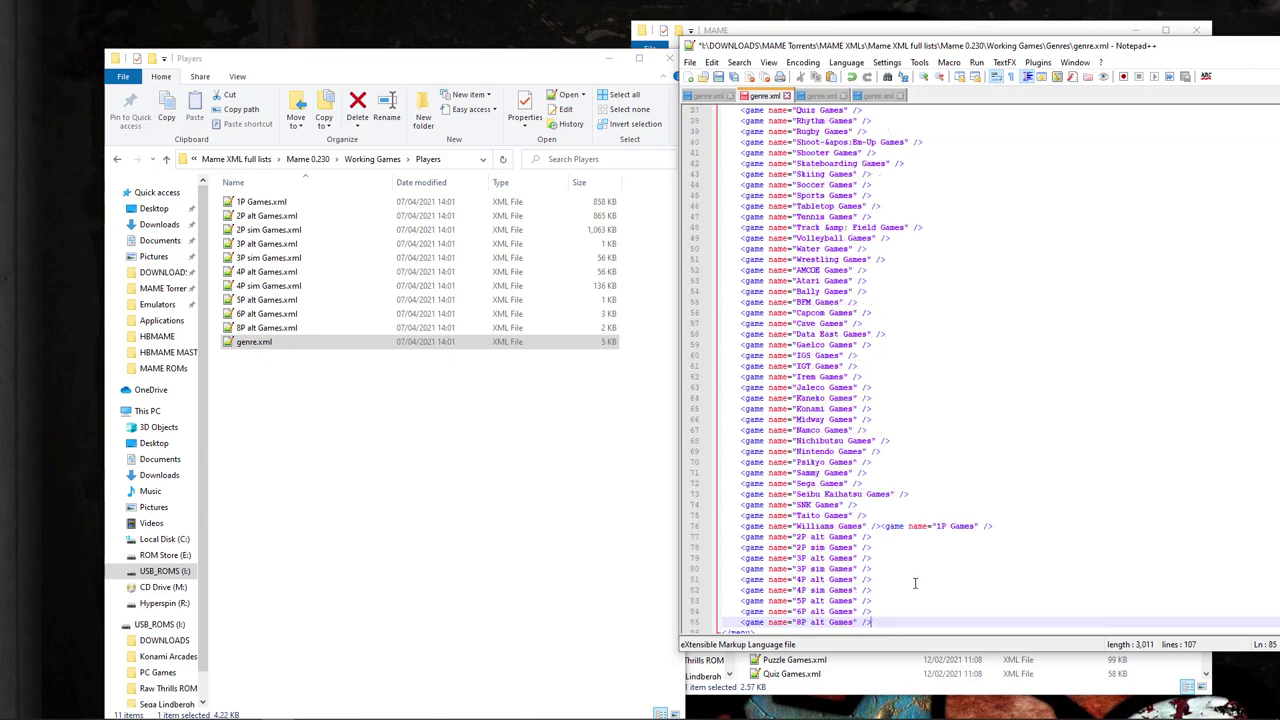
left_click(879, 524)
key("Return")
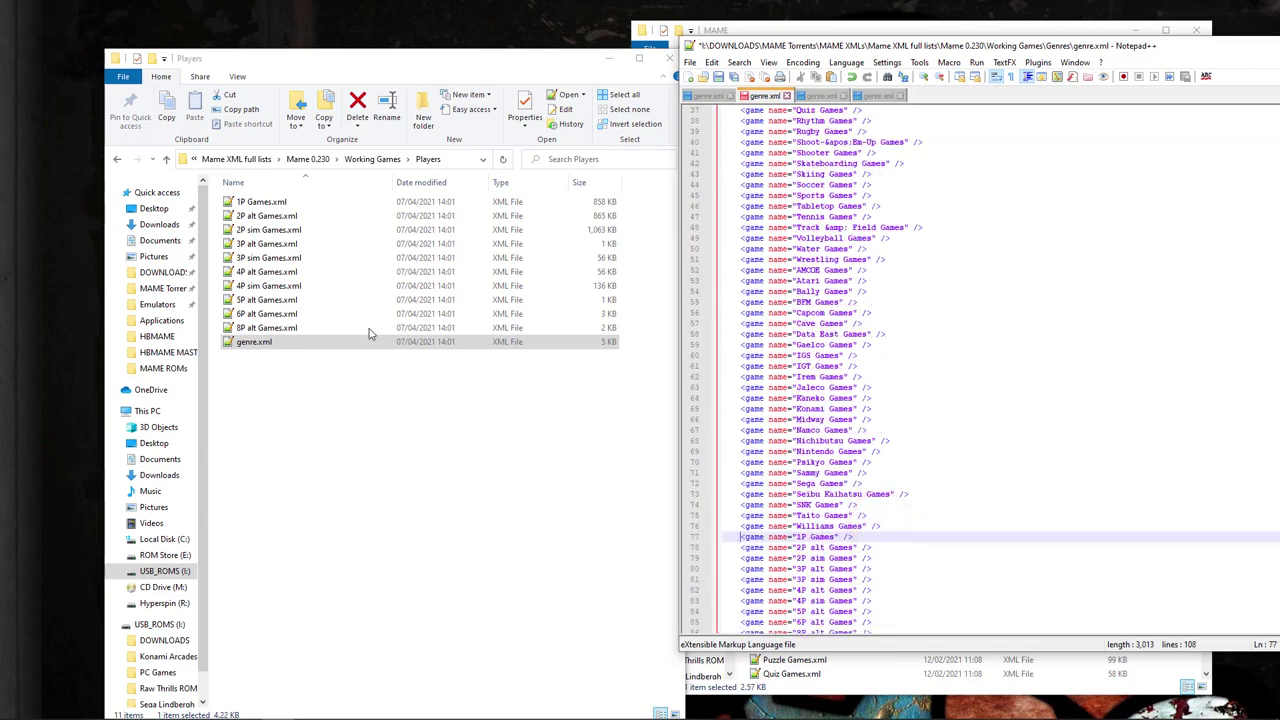
- Open genre.xml from the Working Games\Years folder
left_click(372, 159)
double_click(246, 245)
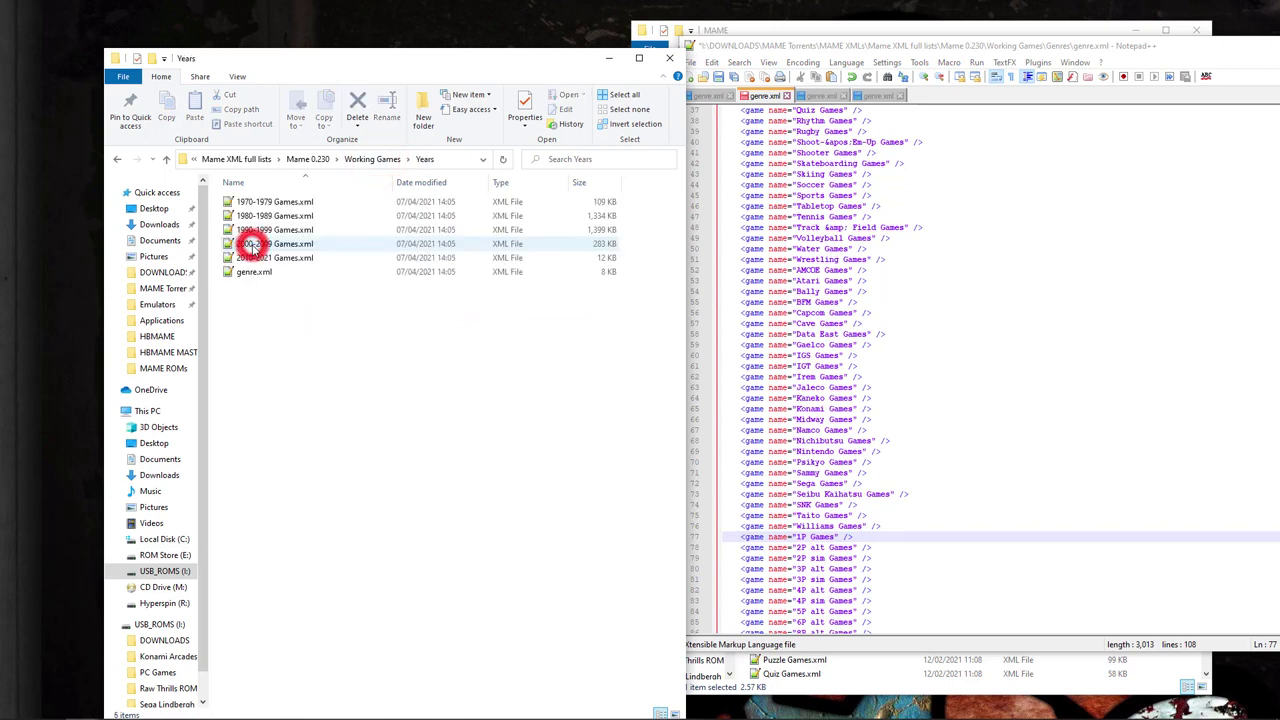
double_click(256, 272)
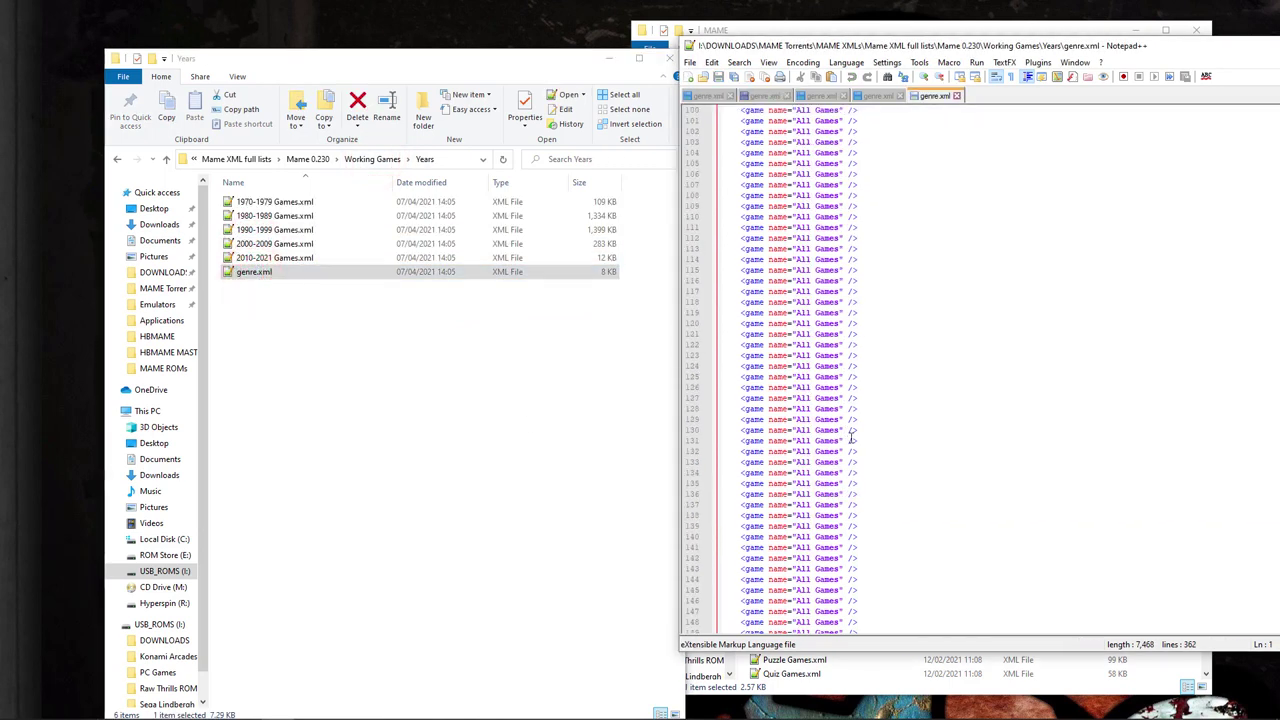
- Move and narrow the editor window to uncover the Hyperspin MAME folder, and return to the start of the Years genre.xml
left_click_drag(903, 52, 640, 45)
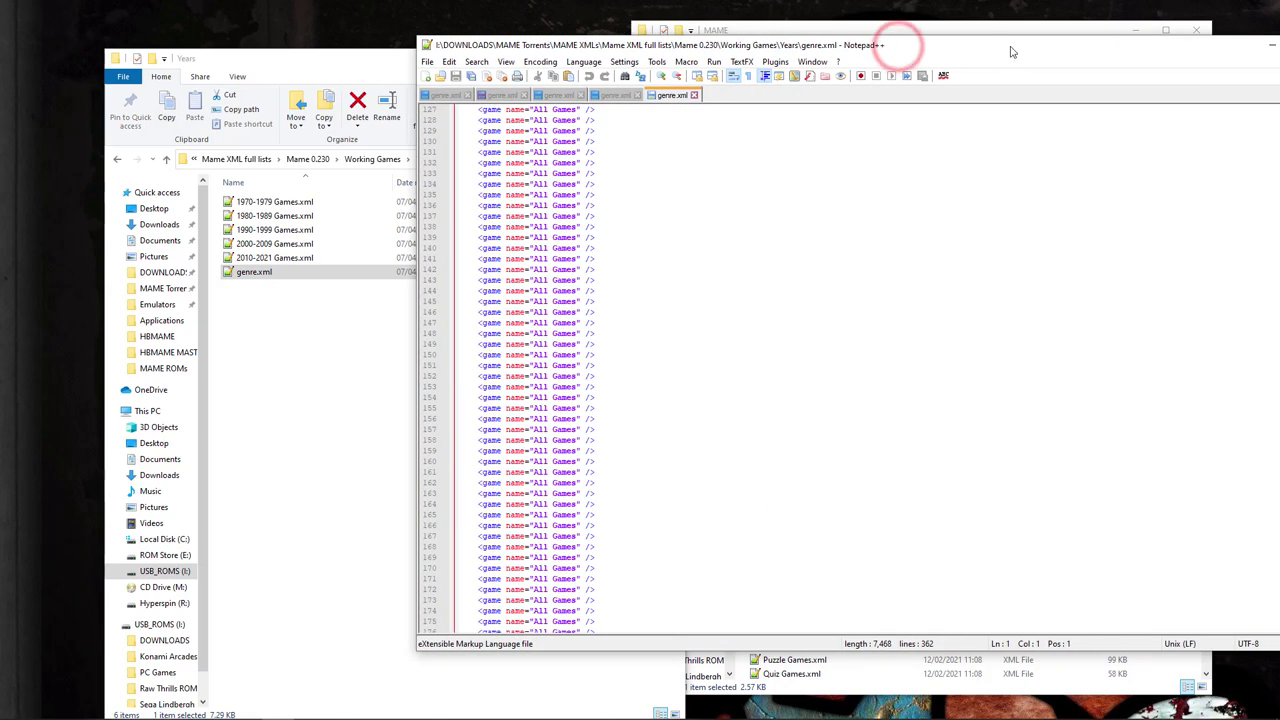
left_click_drag(1000, 42, 845, 56)
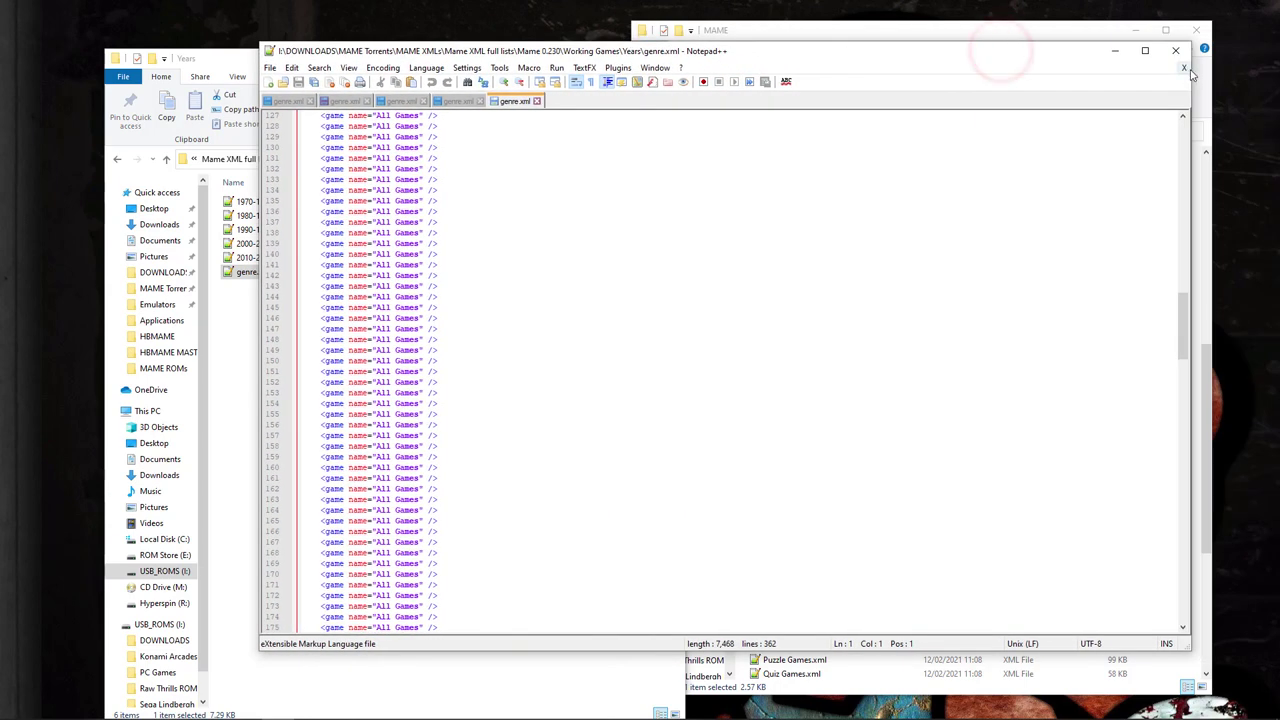
left_click_drag(1192, 84, 656, 92)
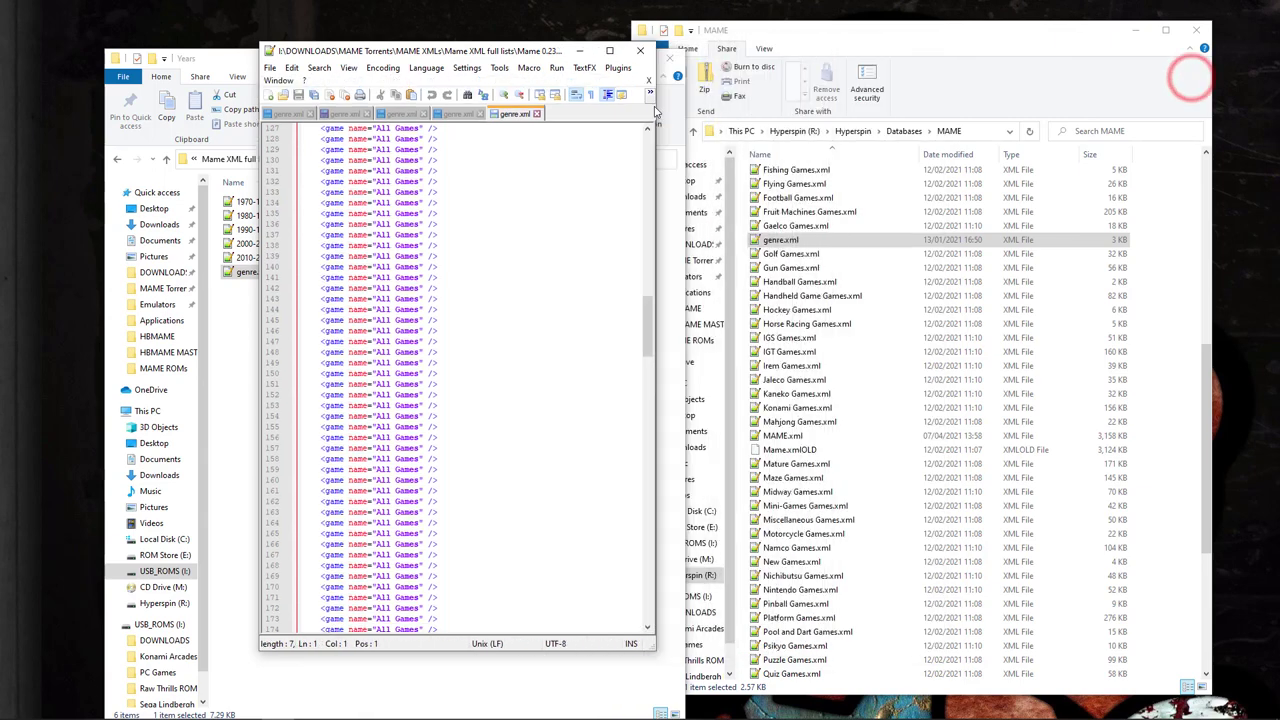
left_click_drag(647, 327, 612, 130)
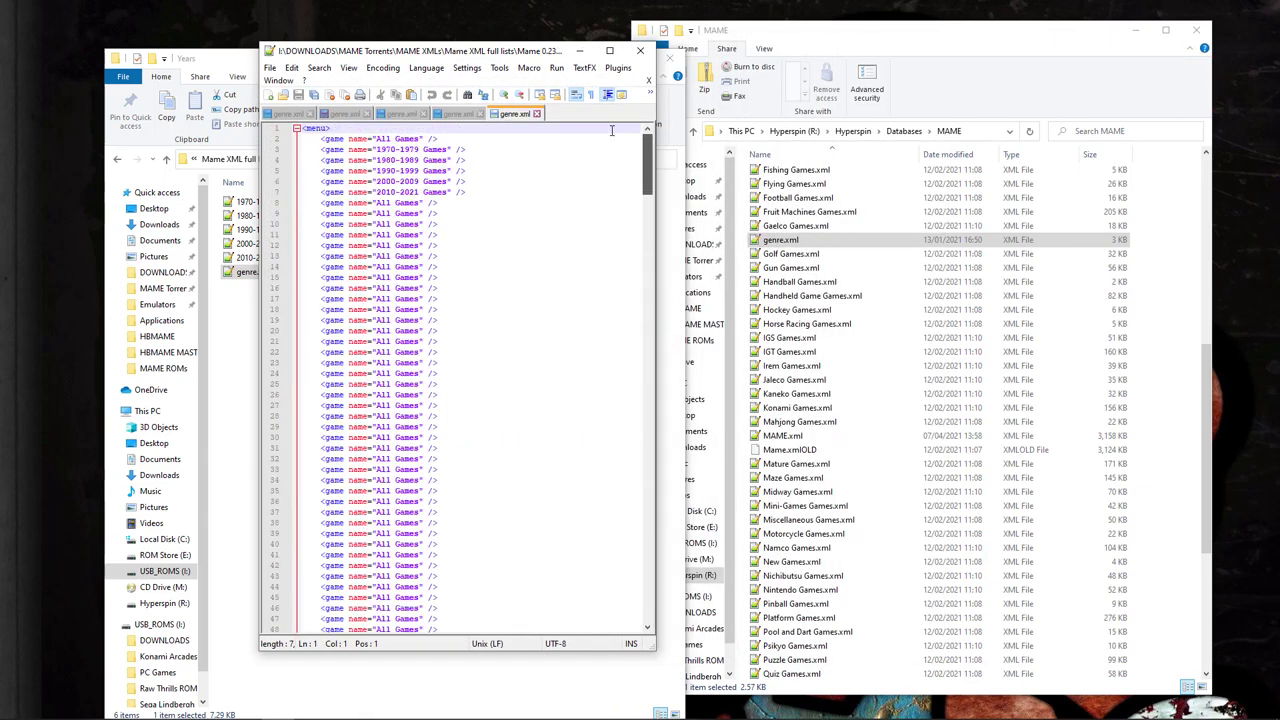
- Copy the 1970-1979 through 2010-2021 Games entries into the combined genre.xml after 8P alt Games, starting them on a new line
left_click_drag(465, 192, 492, 576)
left_click(463, 554)
key("ctrl+v")
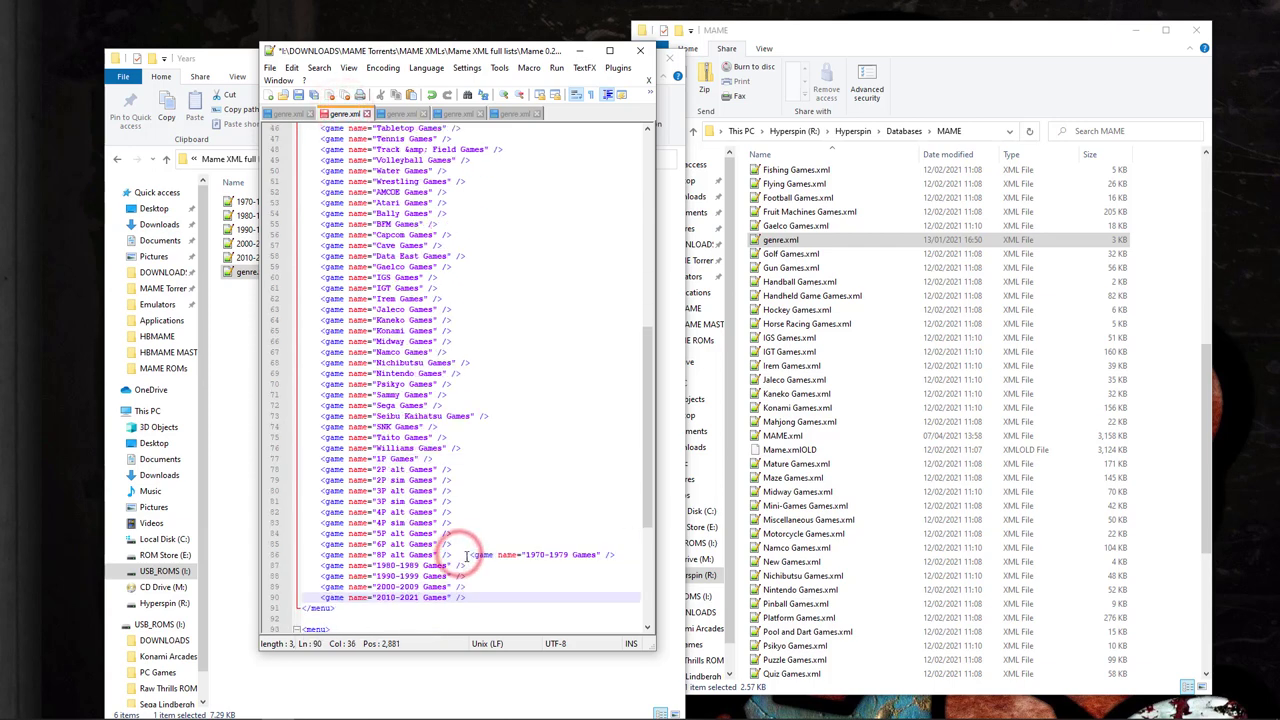
left_click(465, 556)
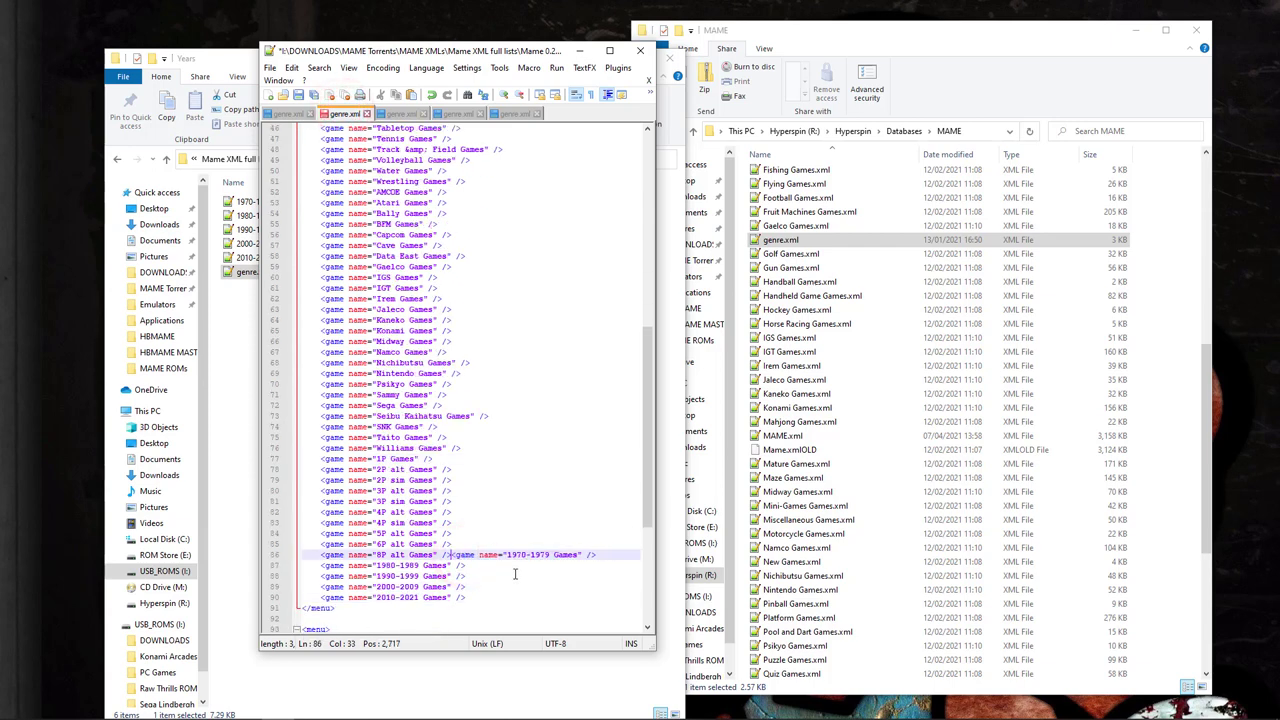
key("Return")
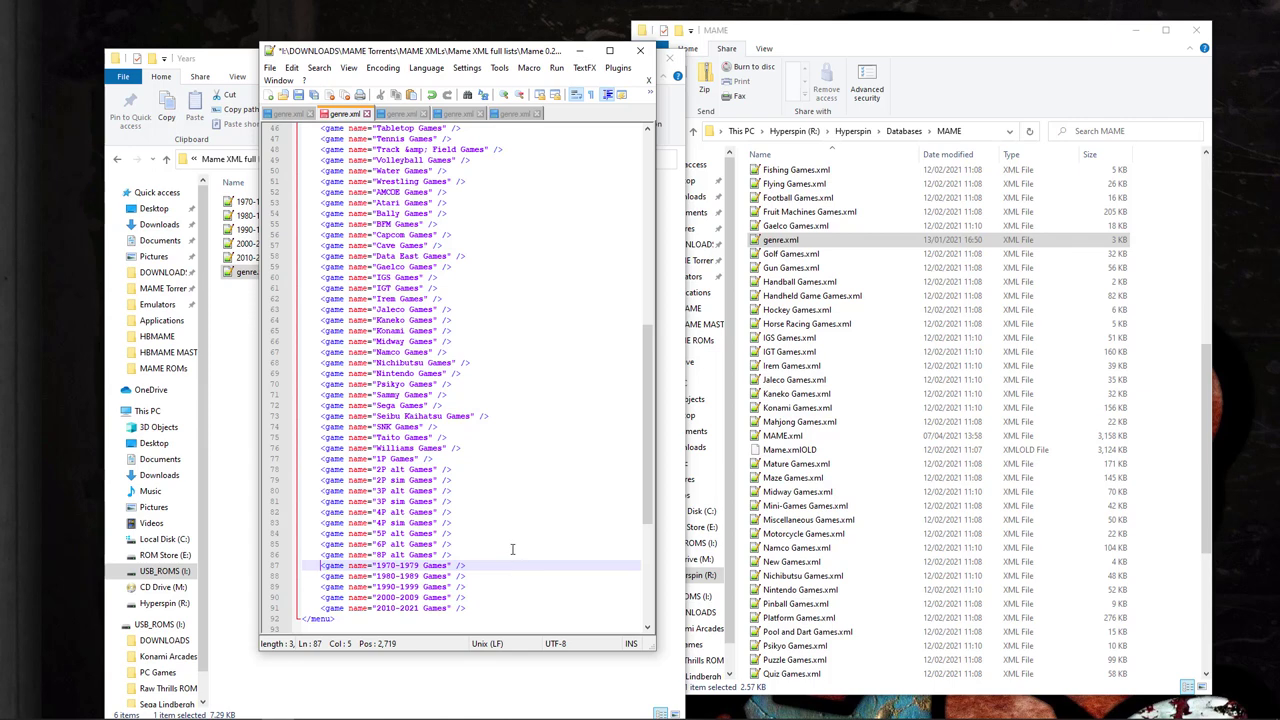
- Move the editor window aside, open the Working Games\Genres folder, and save the combined genre.xml there
left_click_drag(410, 52, 674, 55)
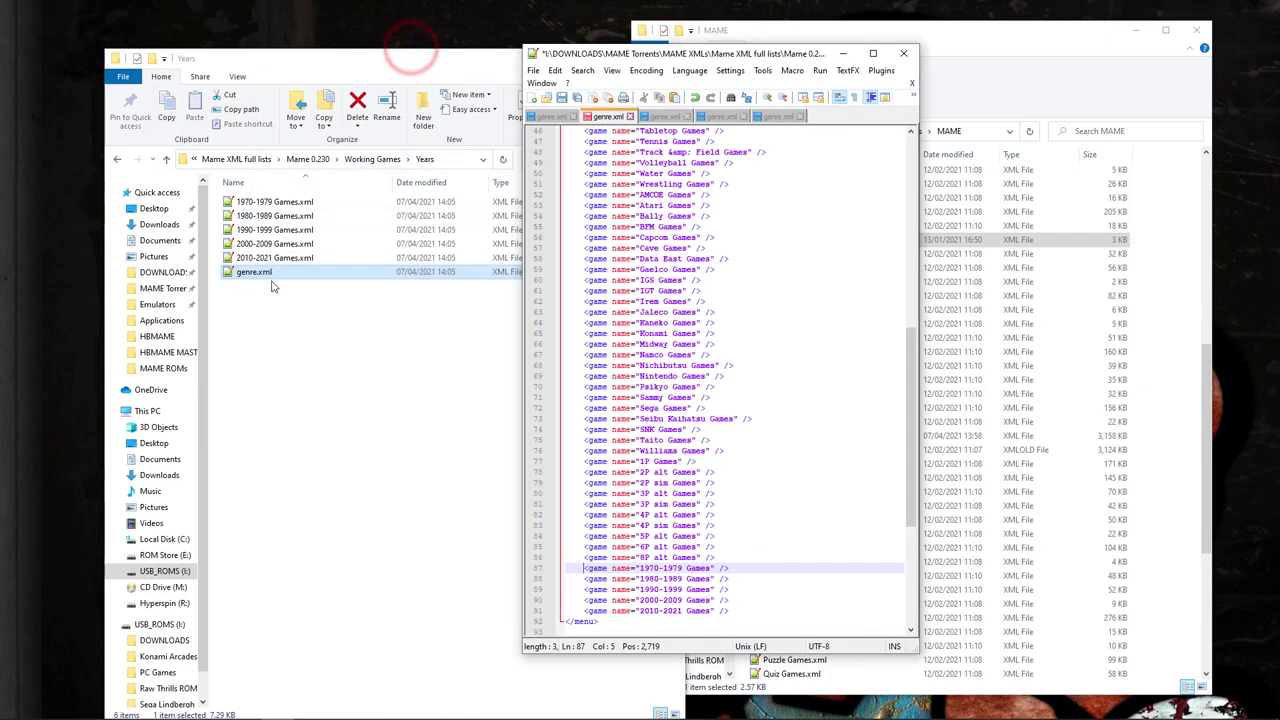
left_click(372, 160)
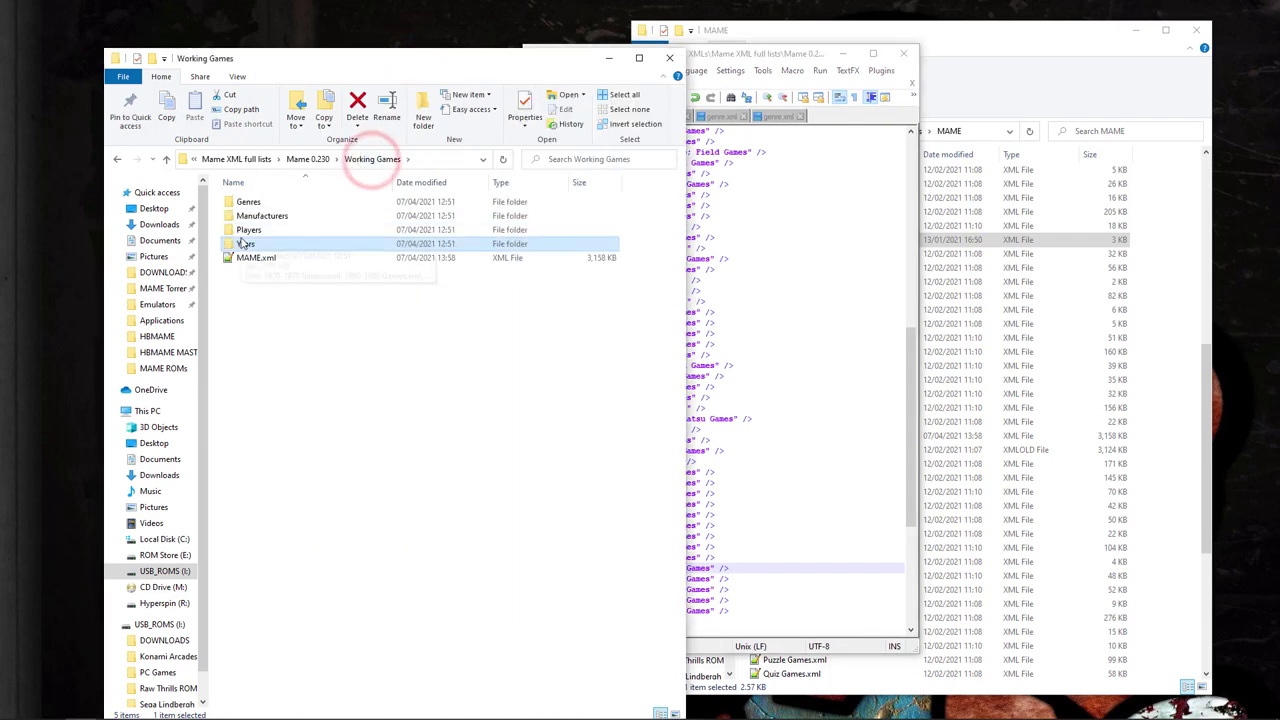
left_click(766, 53)
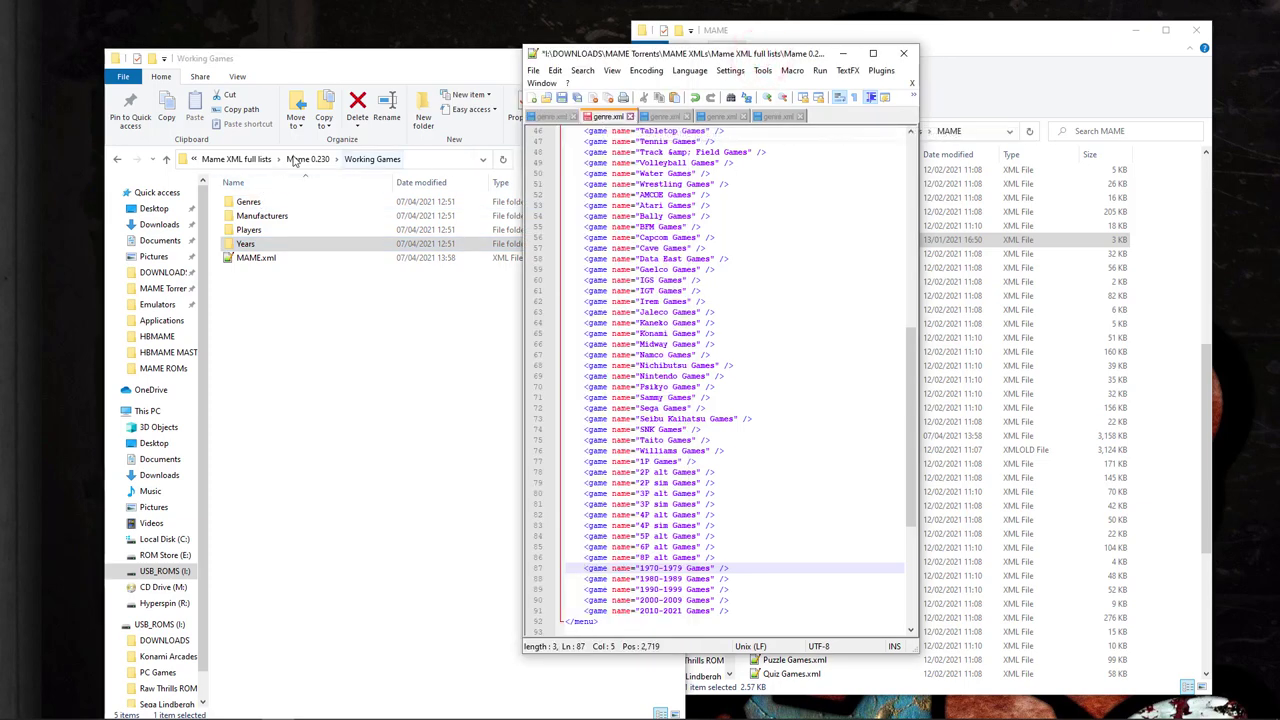
double_click(249, 201)
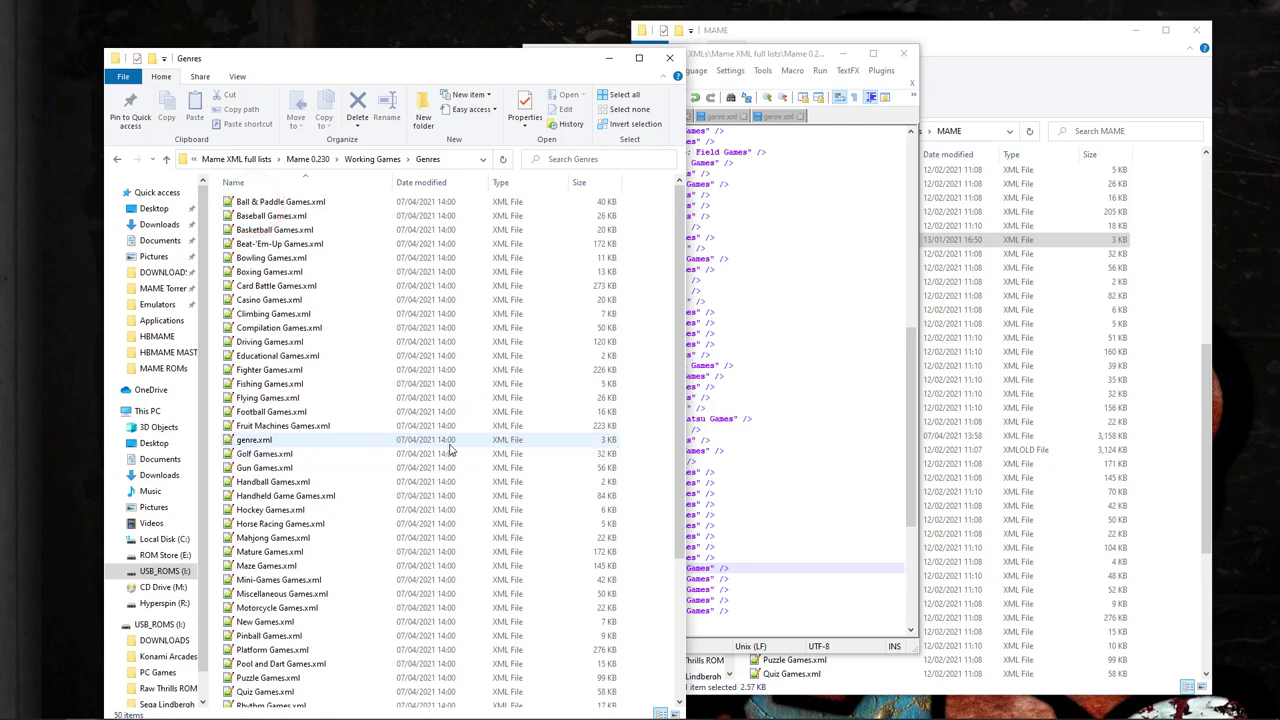
left_click(747, 50)
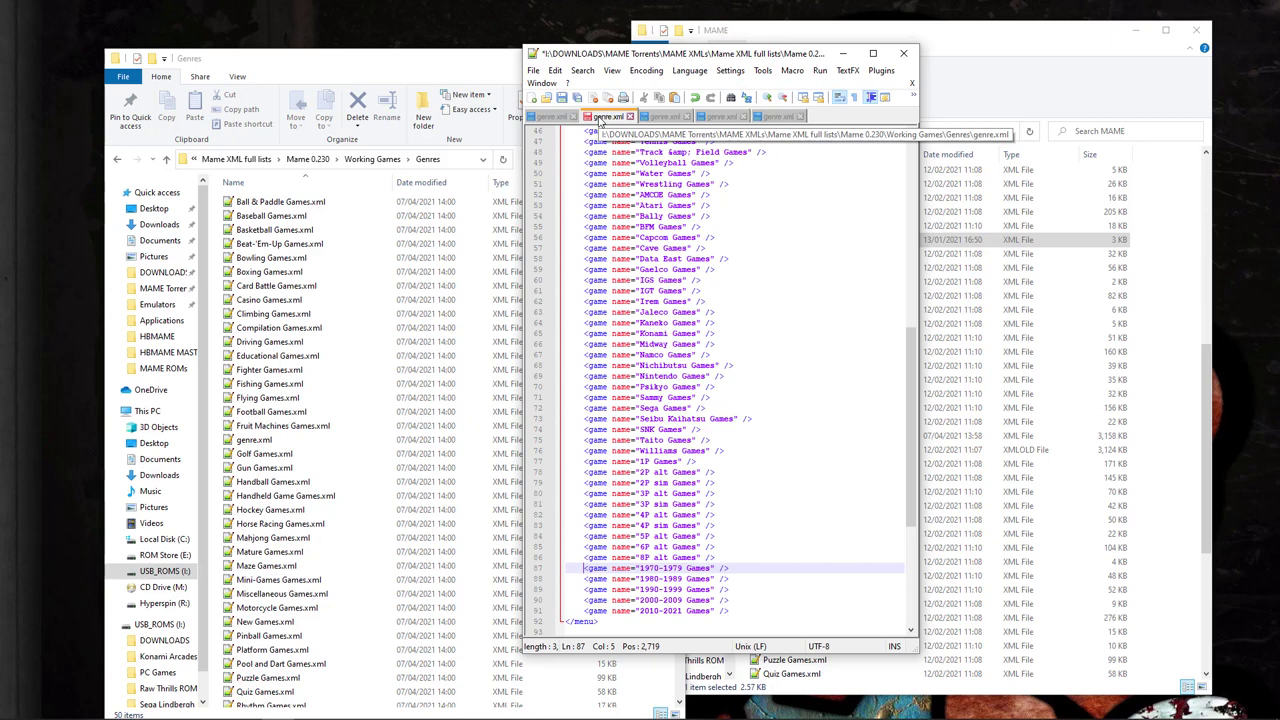
left_click(470, 62)
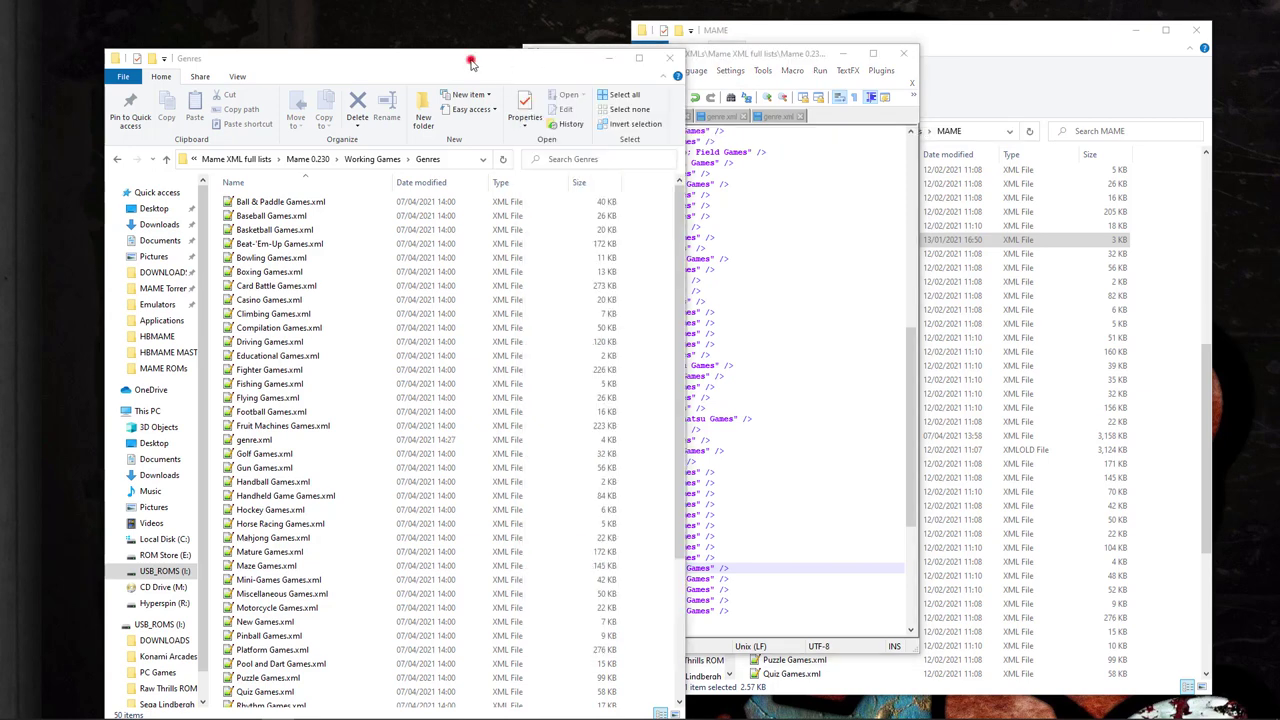
- Copy the combined genre.xml from the Genres folder into Hyperspin\Databases\MAME, replacing the existing file
left_click(440, 442)
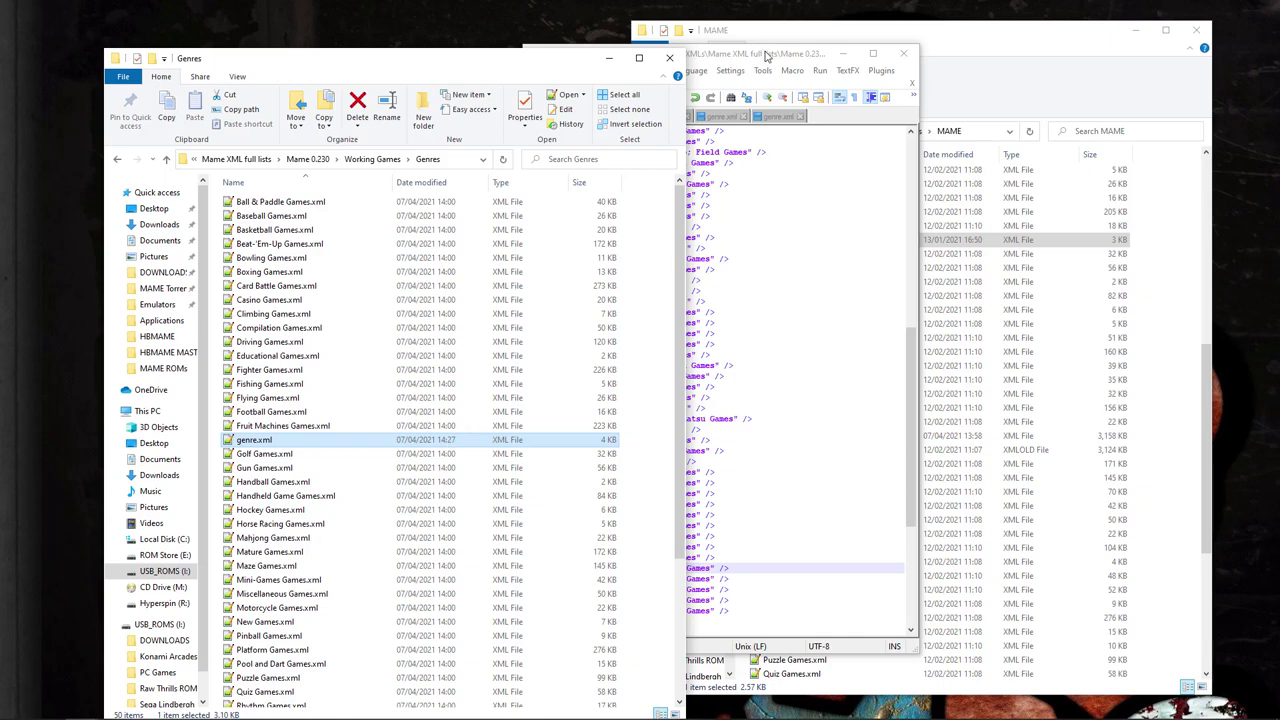
left_click_drag(765, 55, 591, 55)
left_click(880, 30)
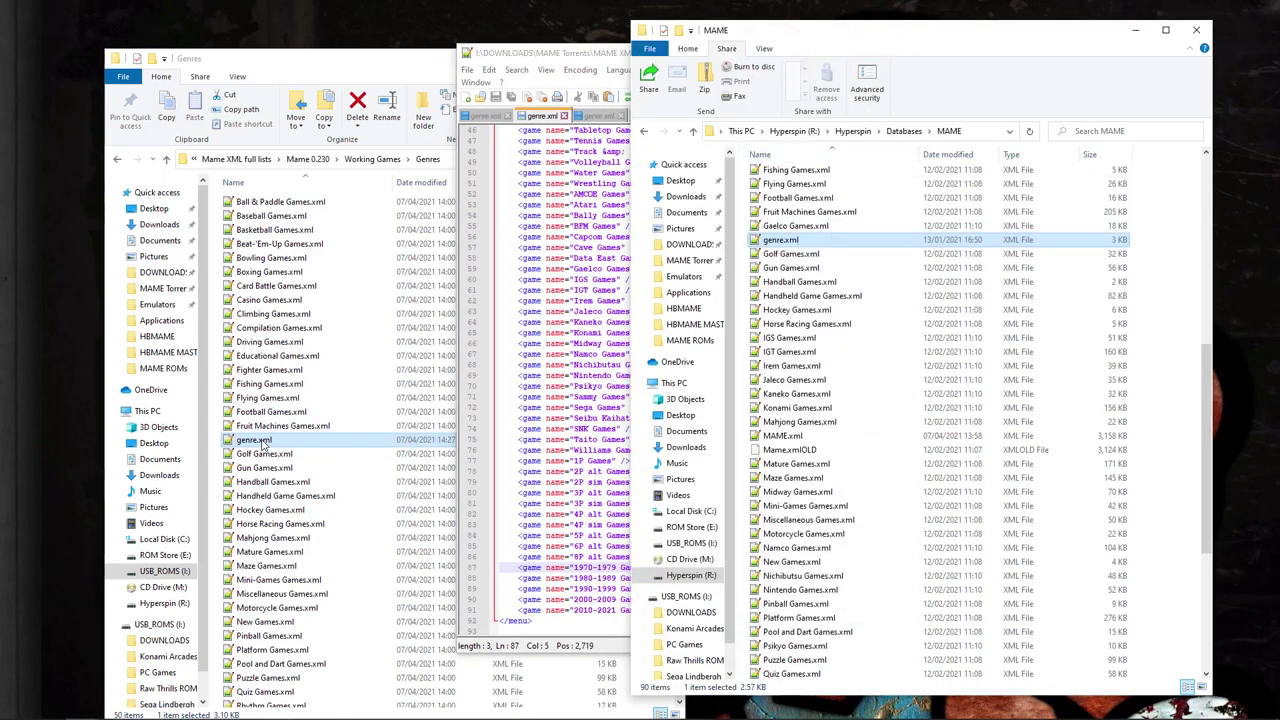
left_click_drag(262, 446, 897, 292)
left_click(591, 259)
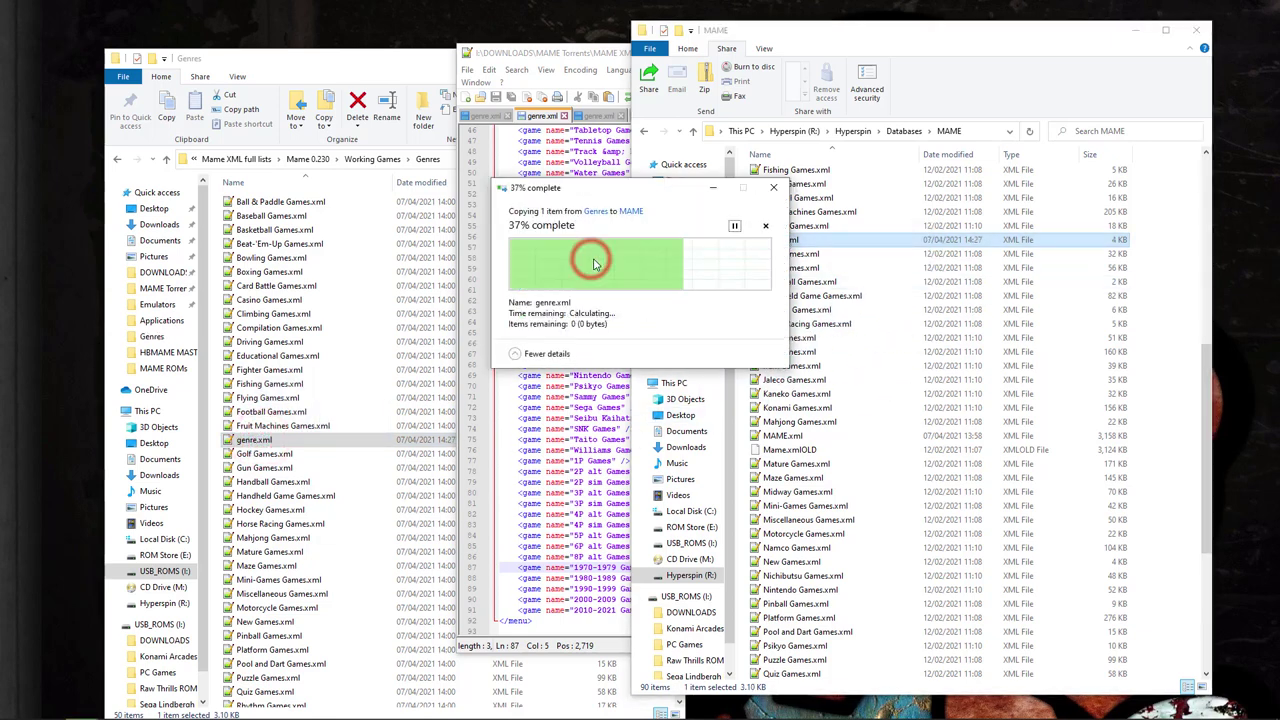
- Copy all Genres files except genre.xml into Hyperspin\Databases\MAME, replacing the files there, and return to the Working Games folder
left_click(259, 202)
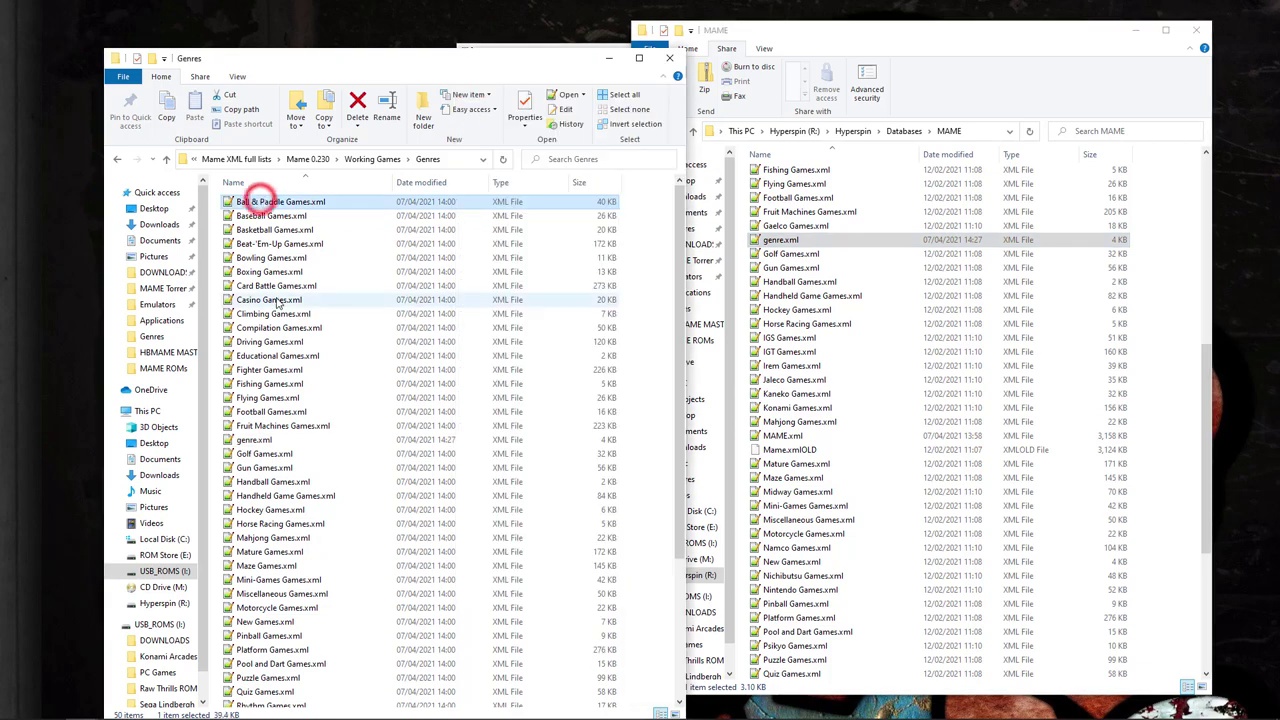
key("ctrl+a")
left_click(250, 440, "ctrl")
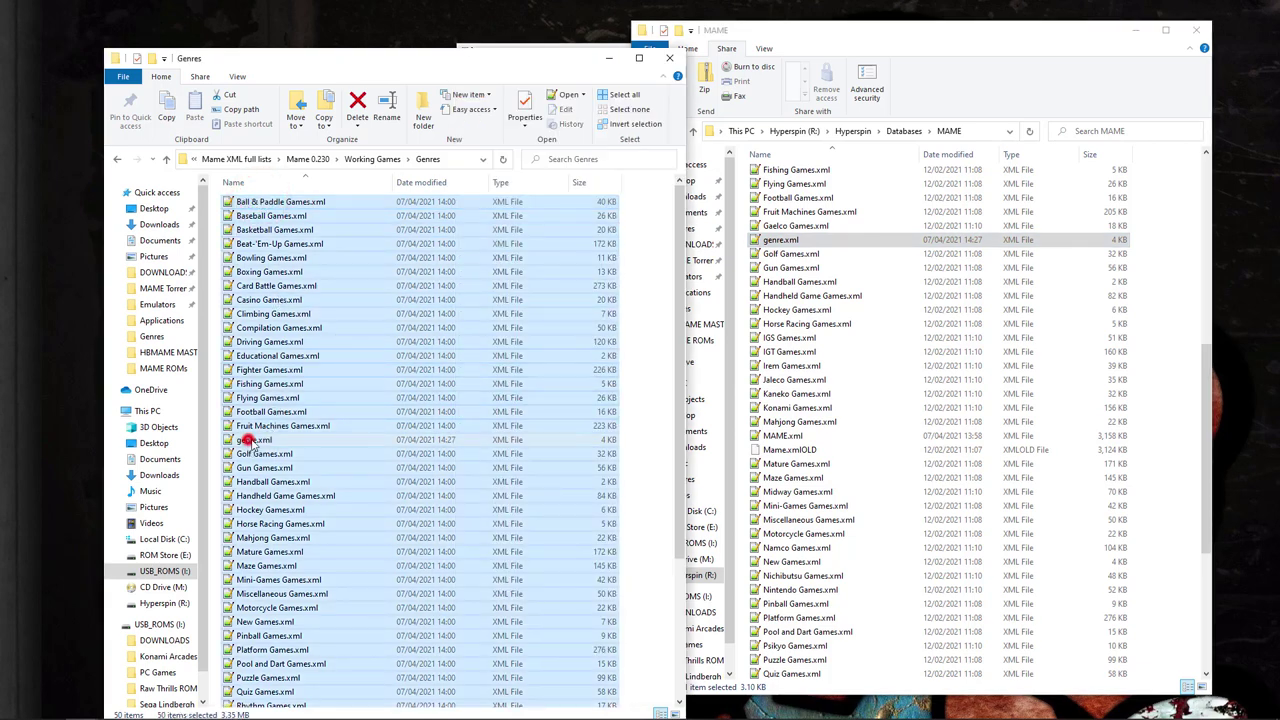
scroll(325, 360, "down", 5)
scroll(325, 360, "up", 5)
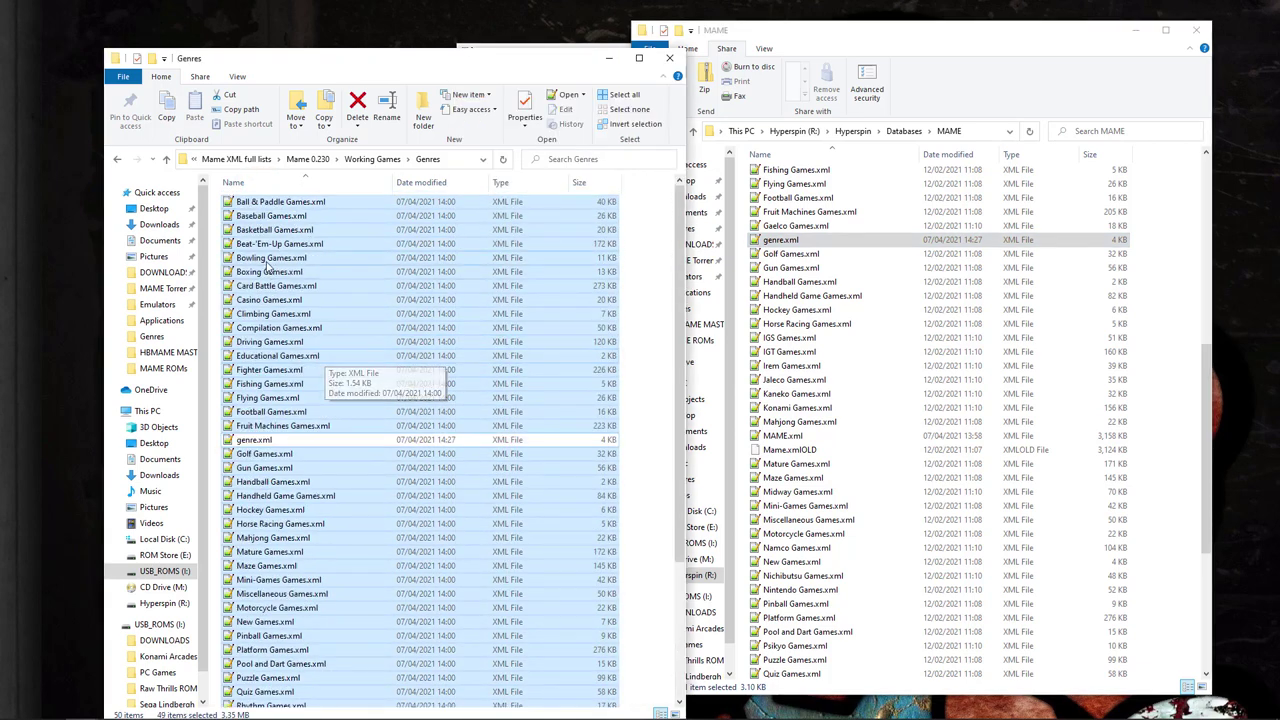
left_click_drag(266, 257, 880, 324)
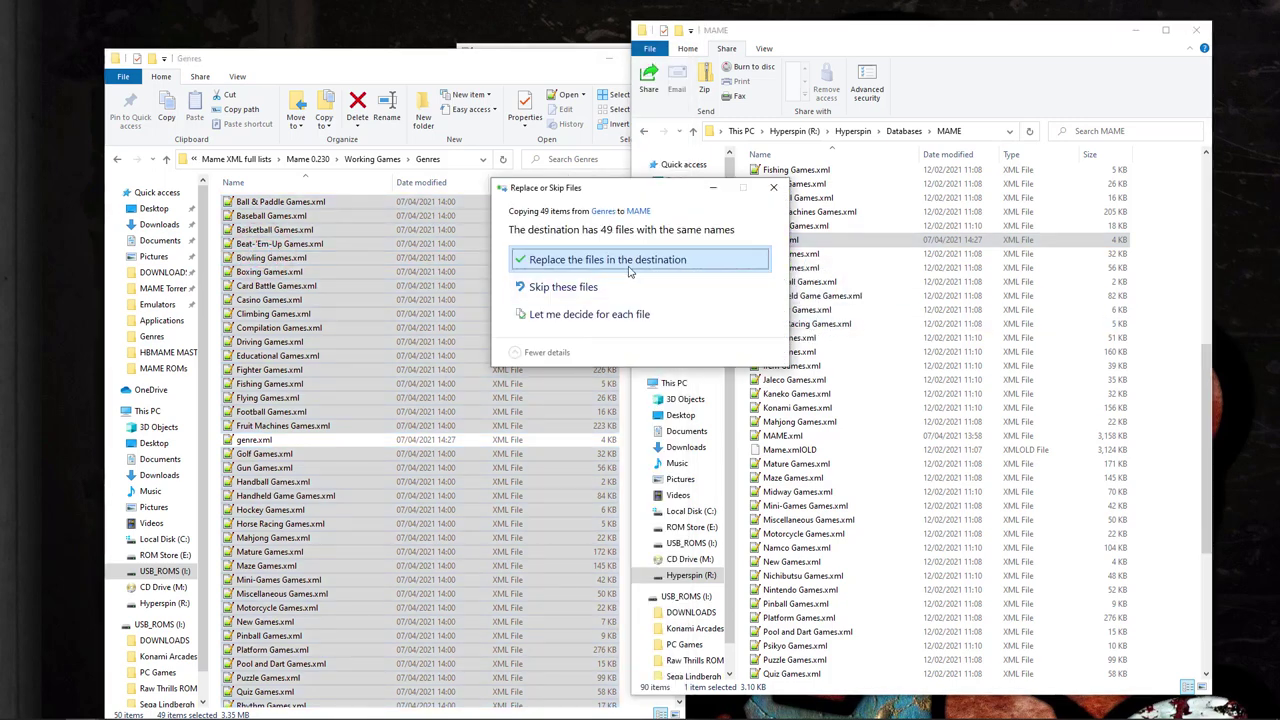
left_click(603, 260)
left_click(372, 159)
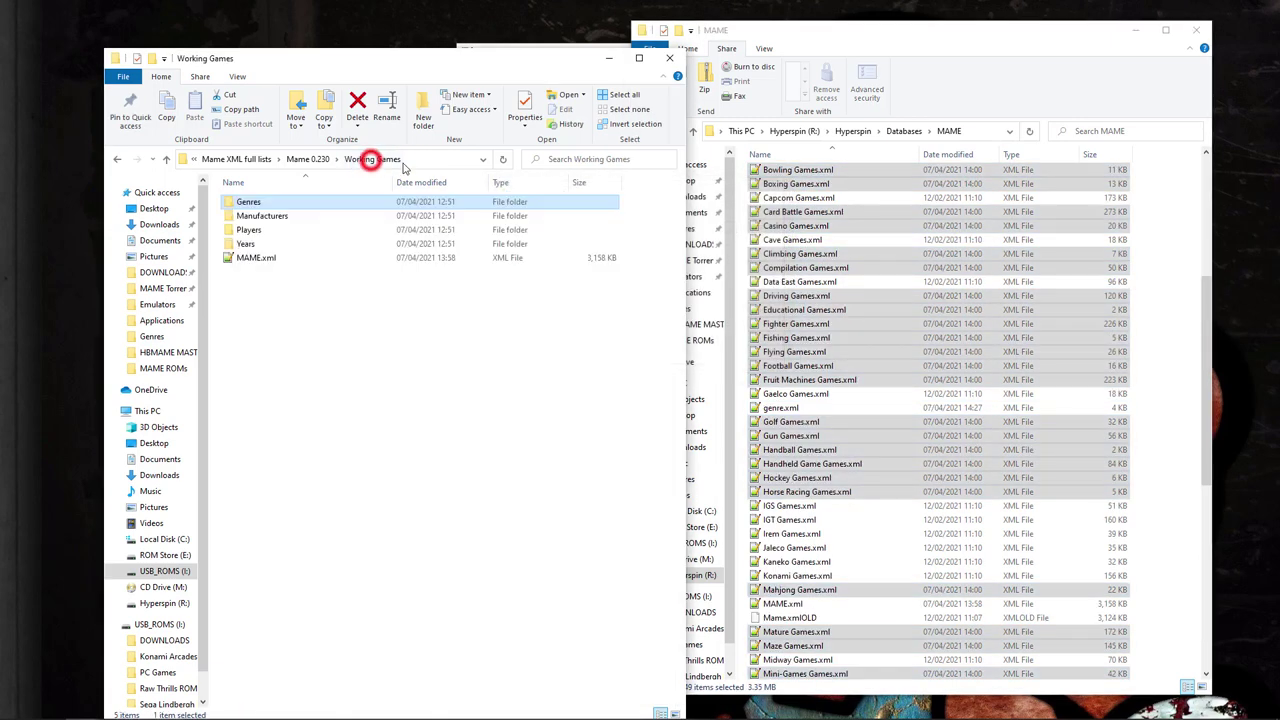
- Copy all Manufacturers files except genre.xml into Hyperspin\Databases\MAME, replacing the files there, and return to the Working Games folder
double_click(262, 215)
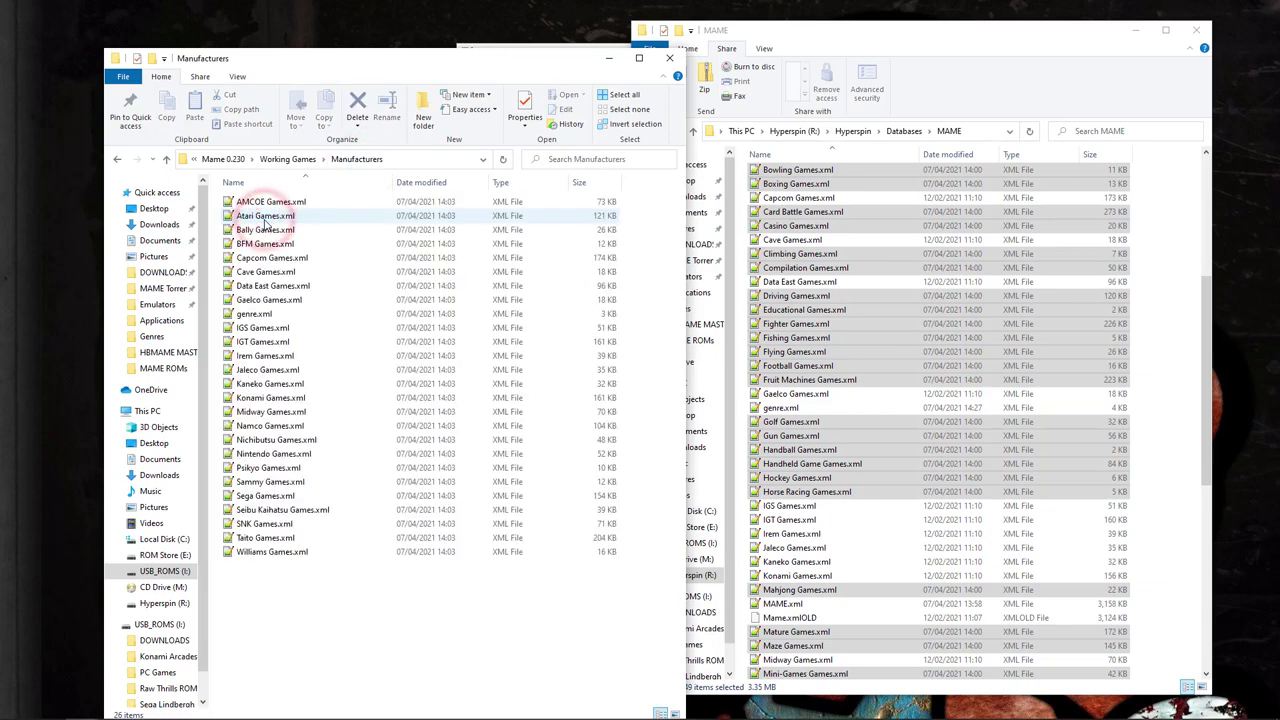
key("ctrl+a")
left_click(258, 314, "ctrl")
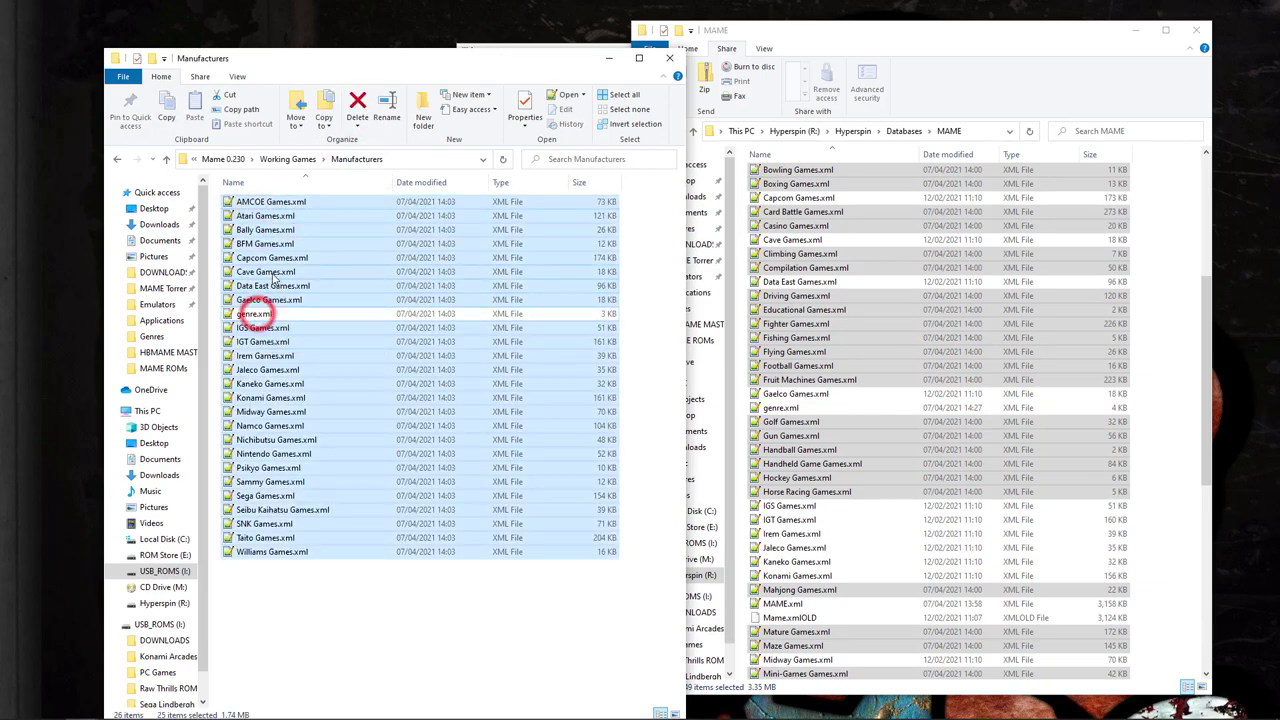
left_click_drag(336, 292, 800, 300)
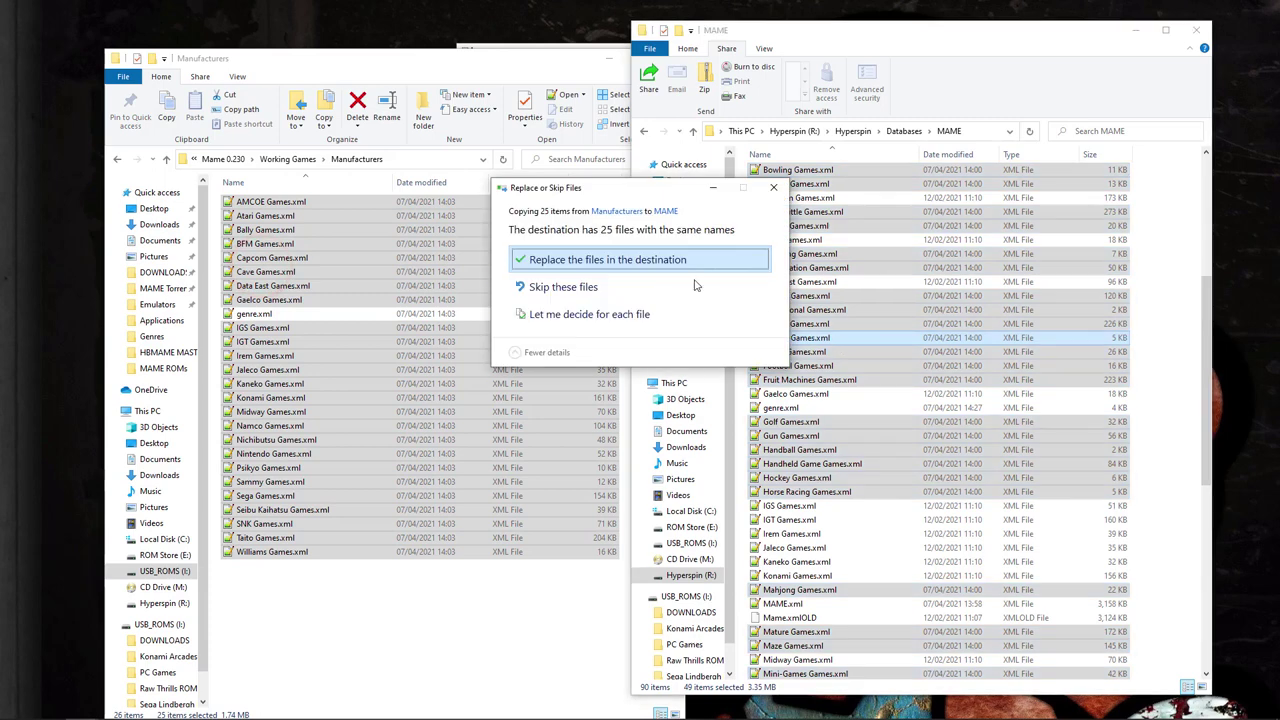
left_click(599, 260)
left_click(295, 159)
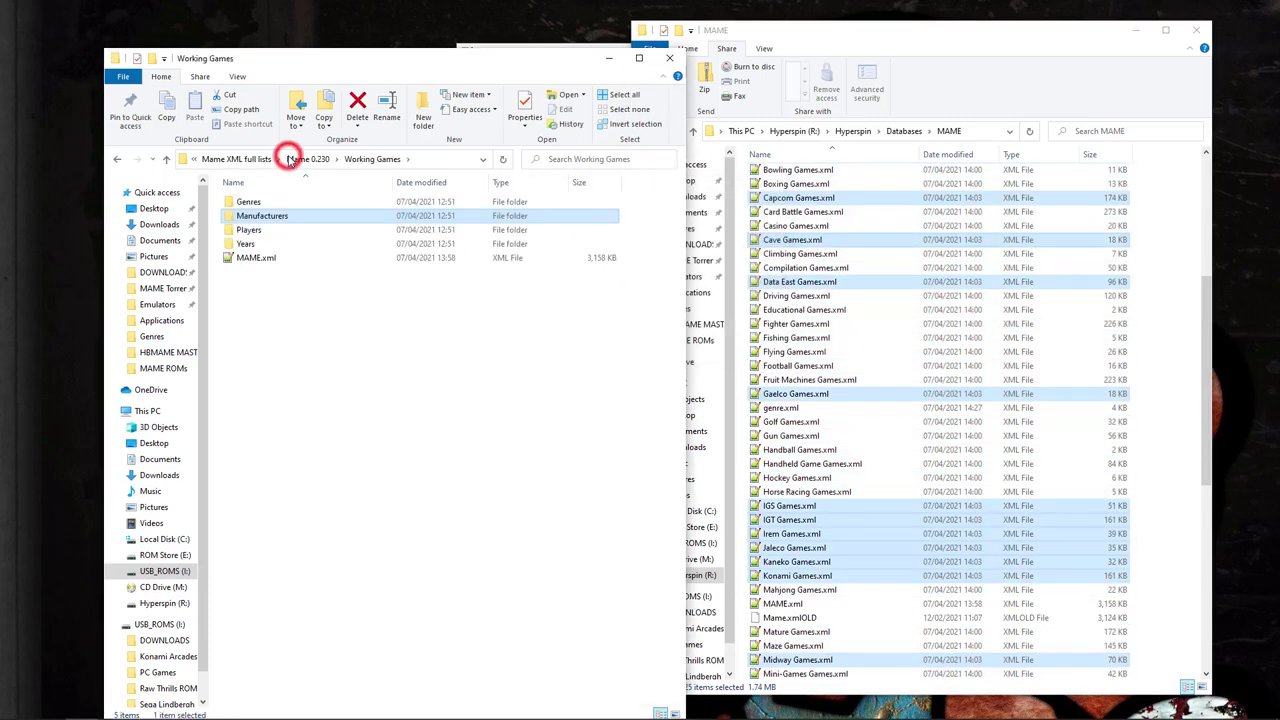
- Copy all Players files except genre.xml into Hyperspin\Databases\MAME, replacing the files there, and return to the Working Games folder
double_click(249, 230)
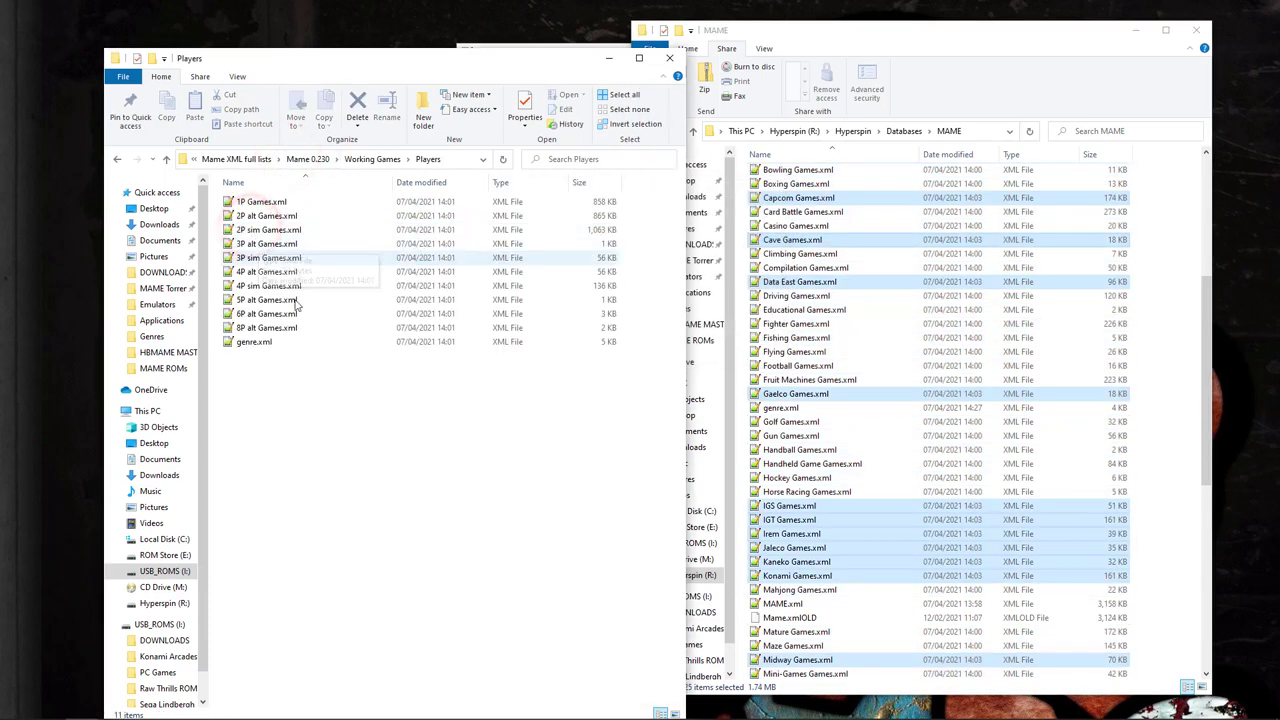
key("ctrl+a")
left_click(254, 342, "ctrl")
left_click_drag(266, 271, 835, 408)
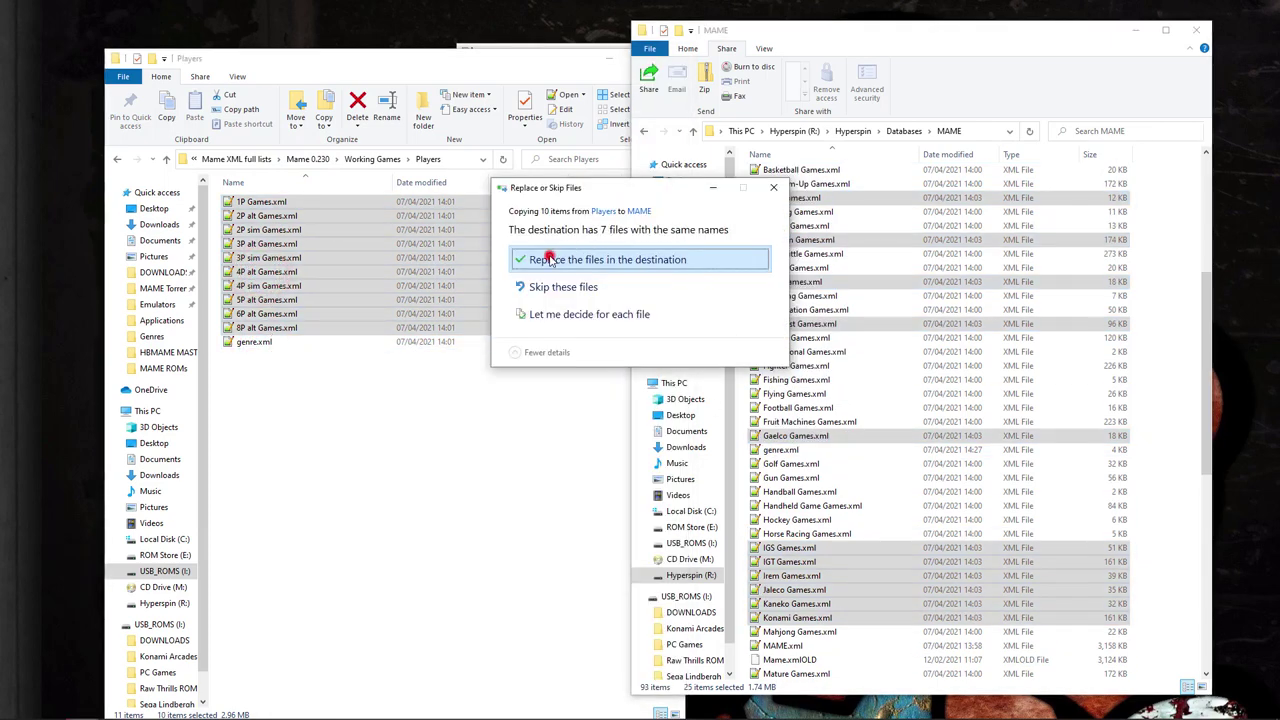
left_click(555, 260)
left_click(372, 159)
- Copy the five year-range Games files from the Years folder, without genre.xml, into Hyperspin\Databases\MAME, replacing the files there
double_click(246, 244)
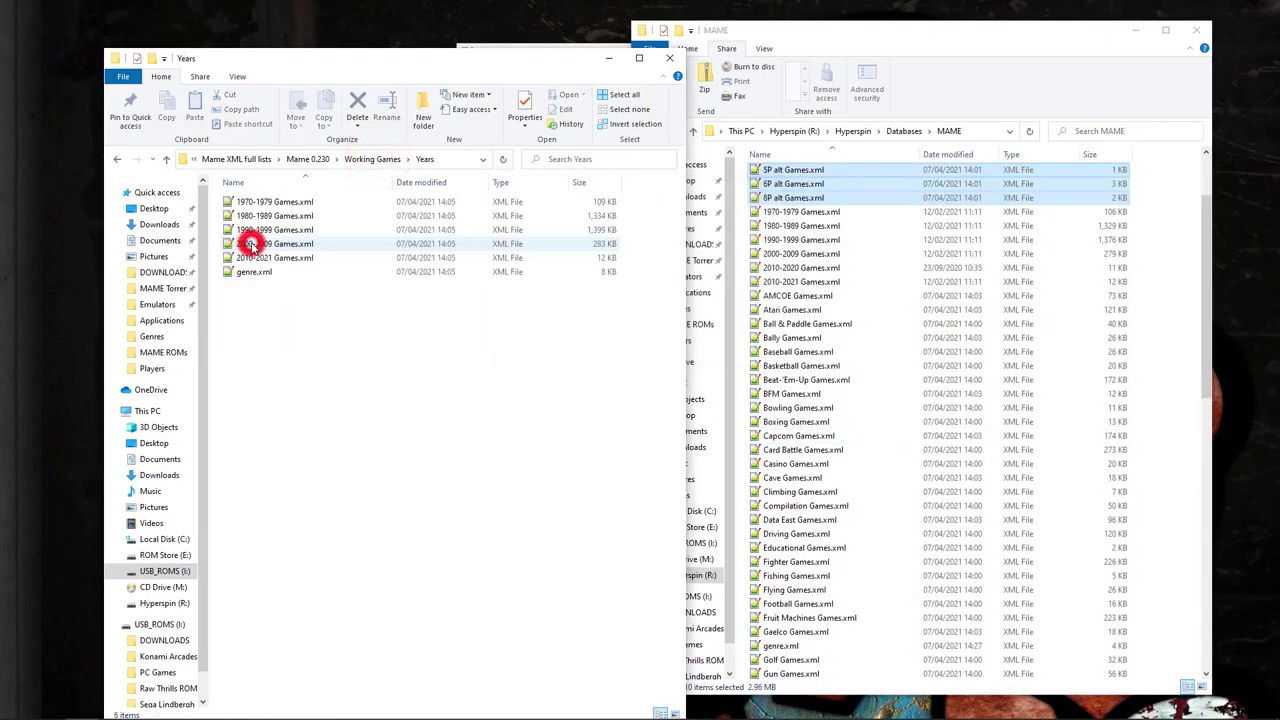
left_click(260, 272, "shift")
left_click(260, 272, "ctrl")
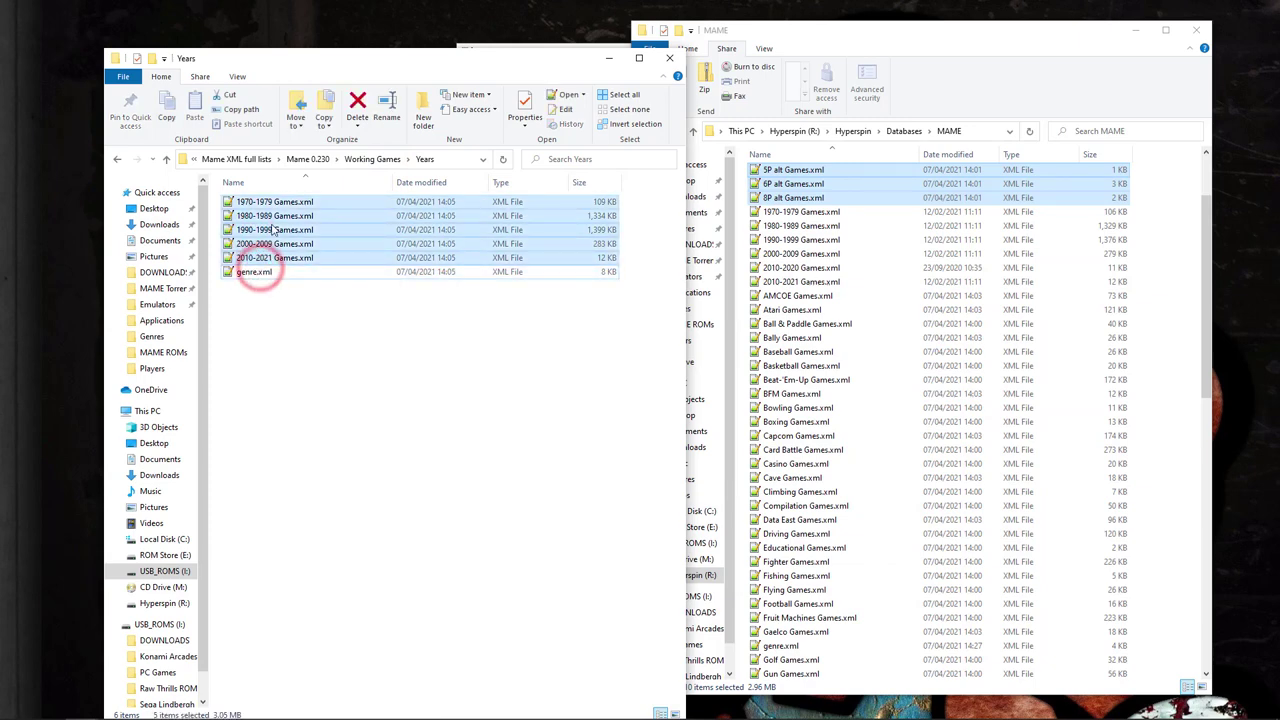
left_click_drag(272, 222, 843, 342)
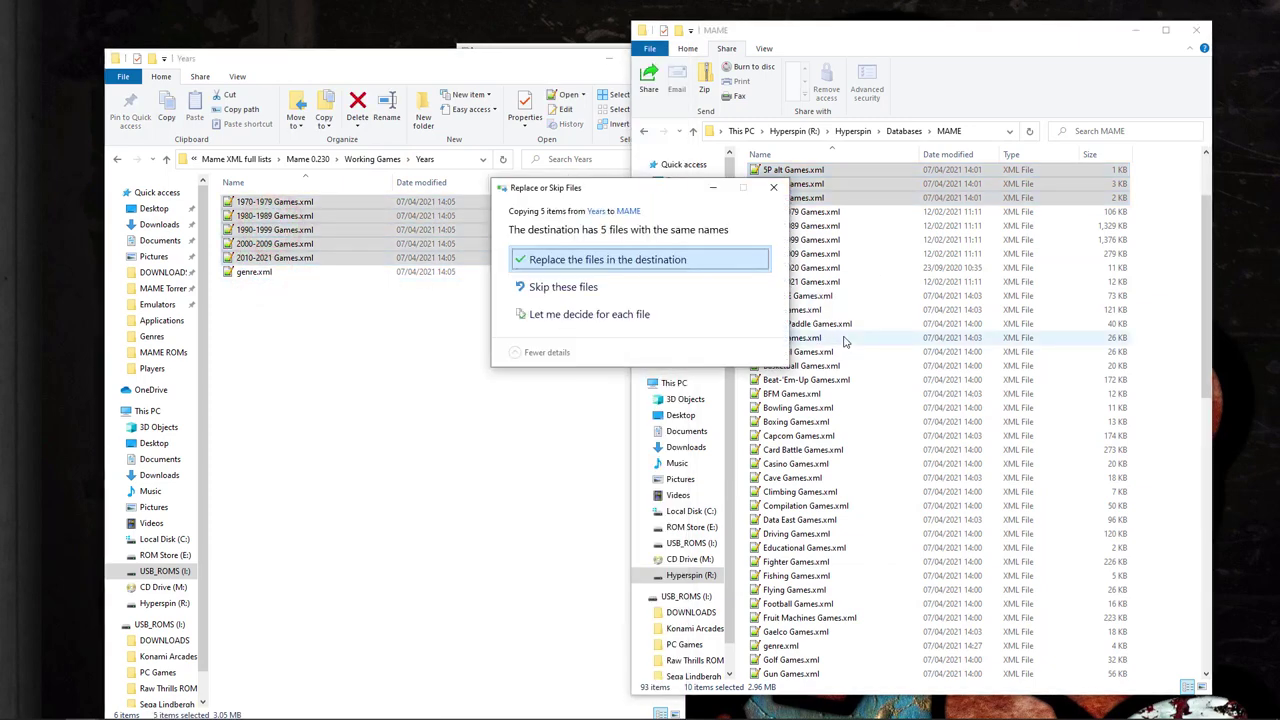
left_click(566, 260)
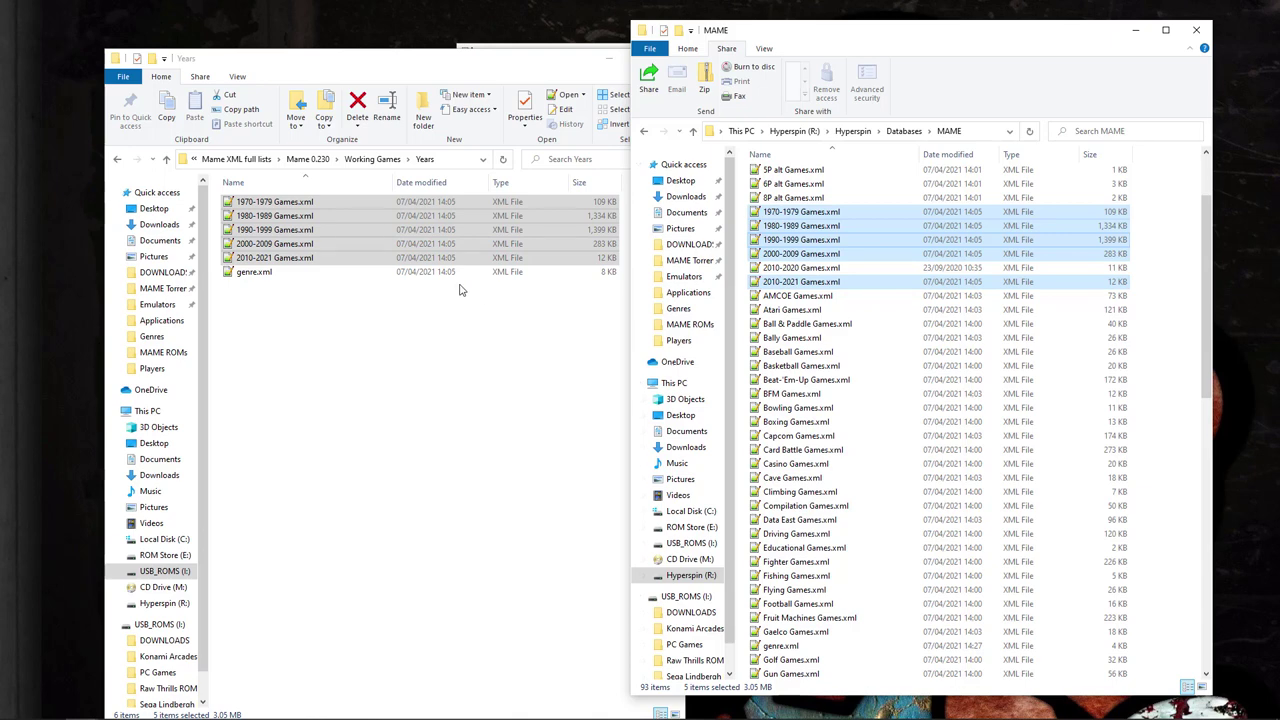
- Delete the outdated 2010-2020 Games.xml from Databases\MAME, and return to Databases with the Years folder window closed
right_click(800, 271)
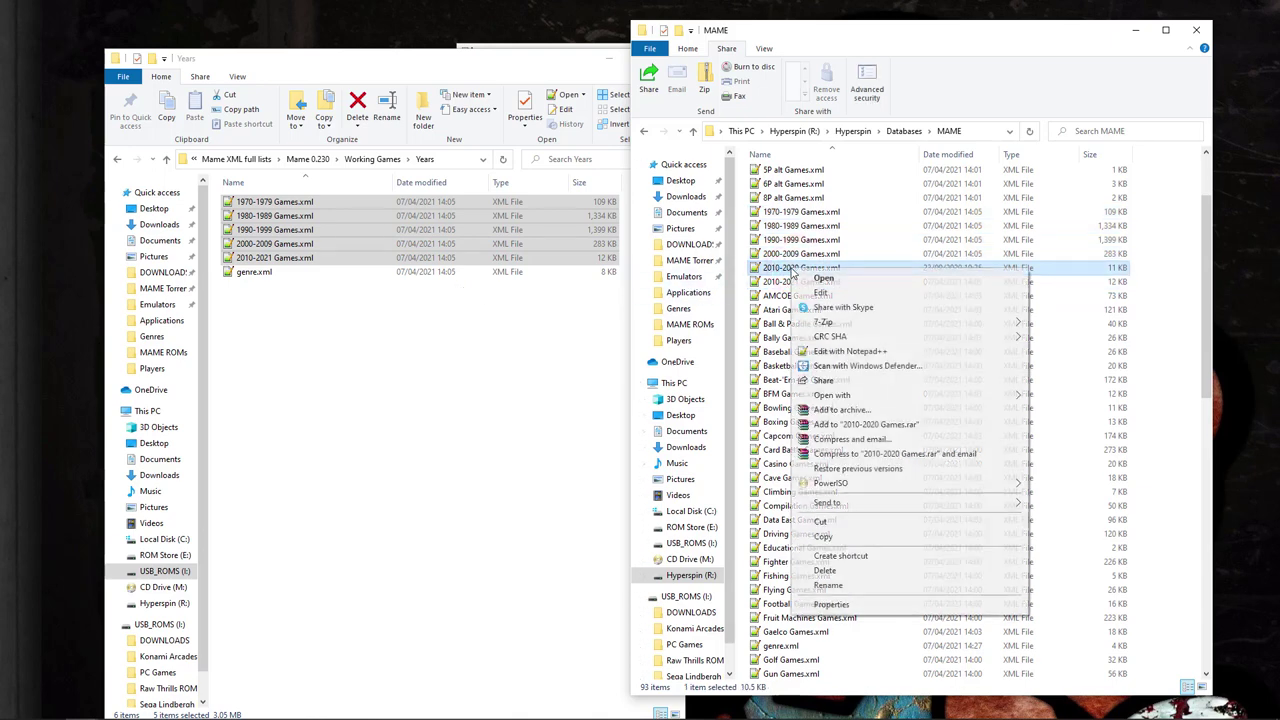
left_click(847, 572)
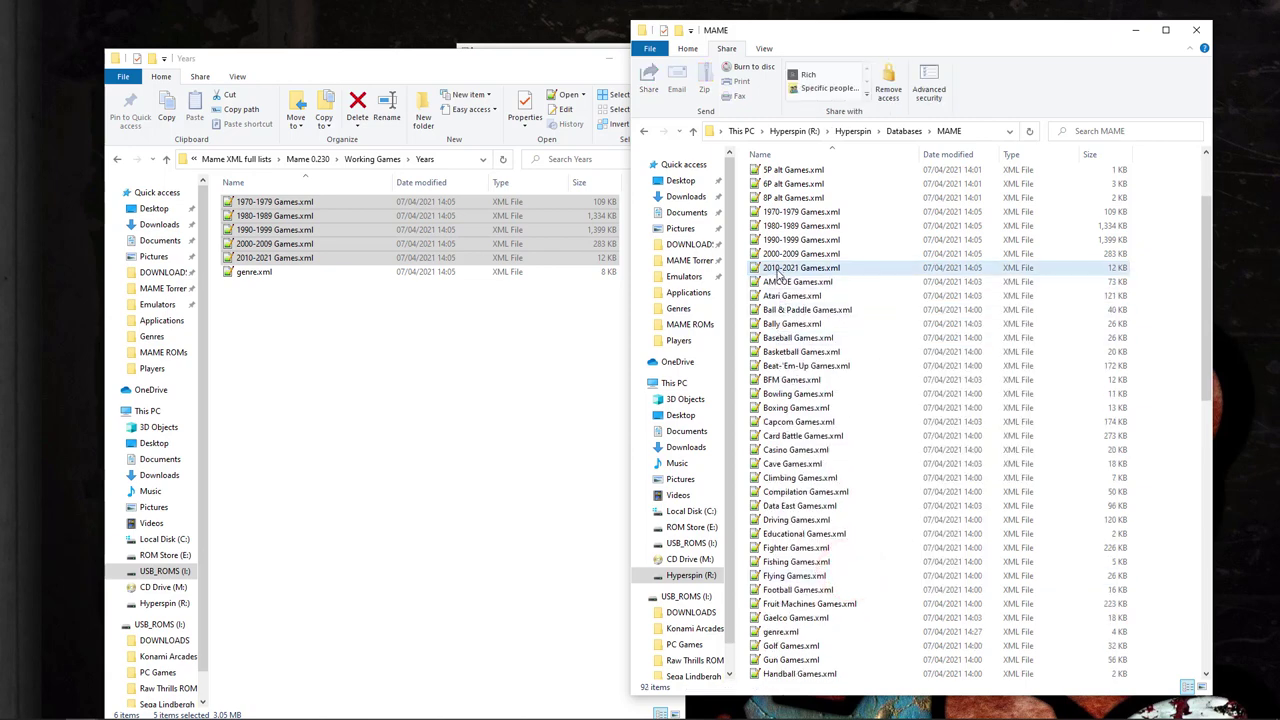
left_click(903, 133)
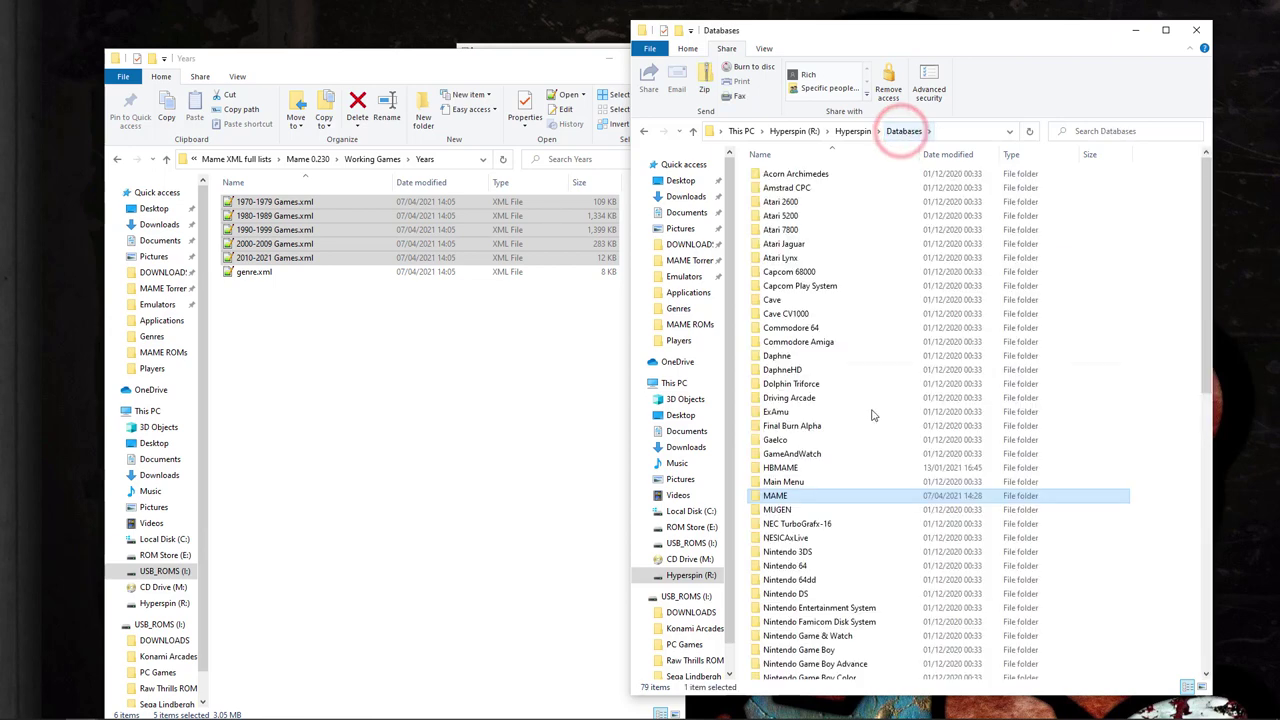
left_click(447, 340)
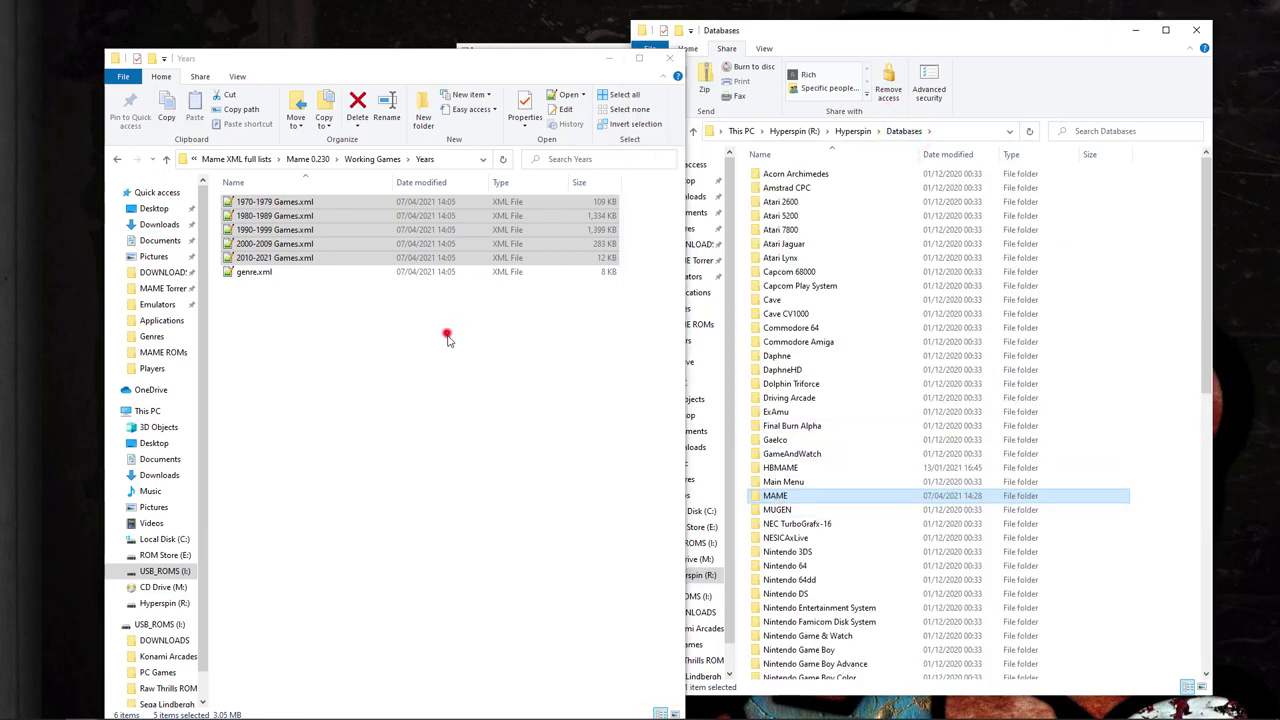
left_click(670, 62)
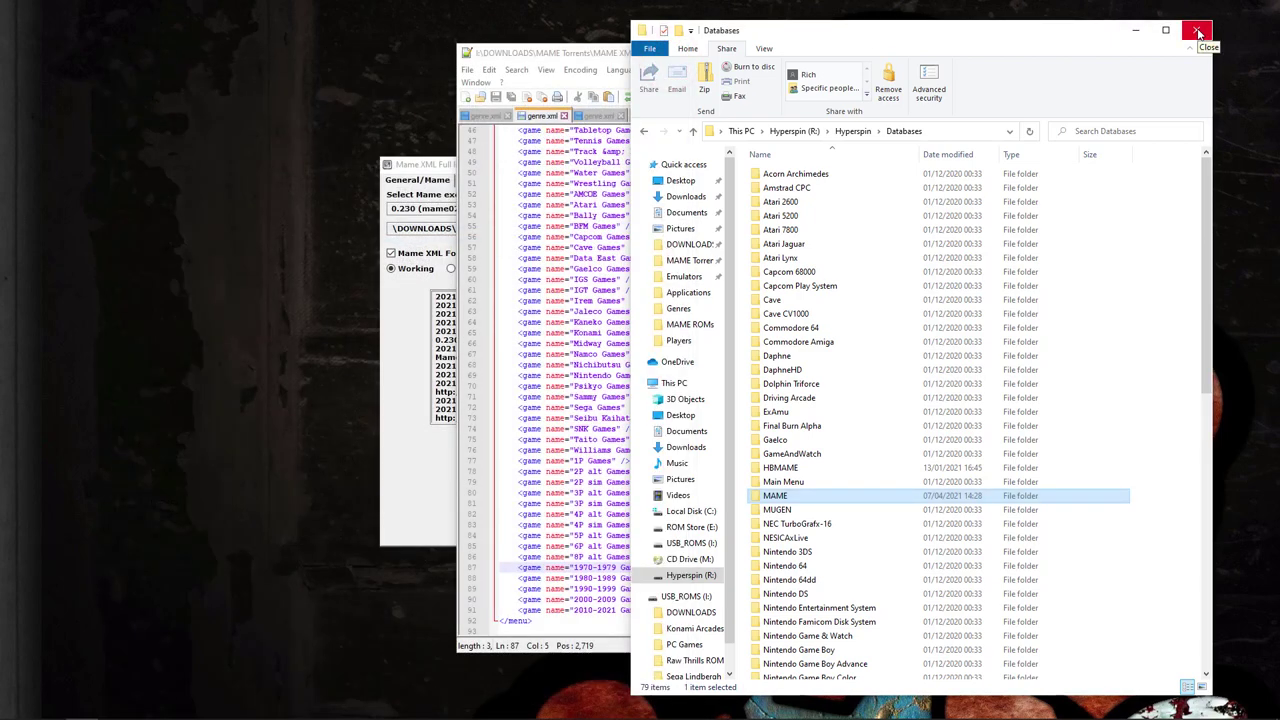
- Delete HBMAMEold.xml from the Databases\HBMAME folder and minimise the folder window
double_click(779, 467)
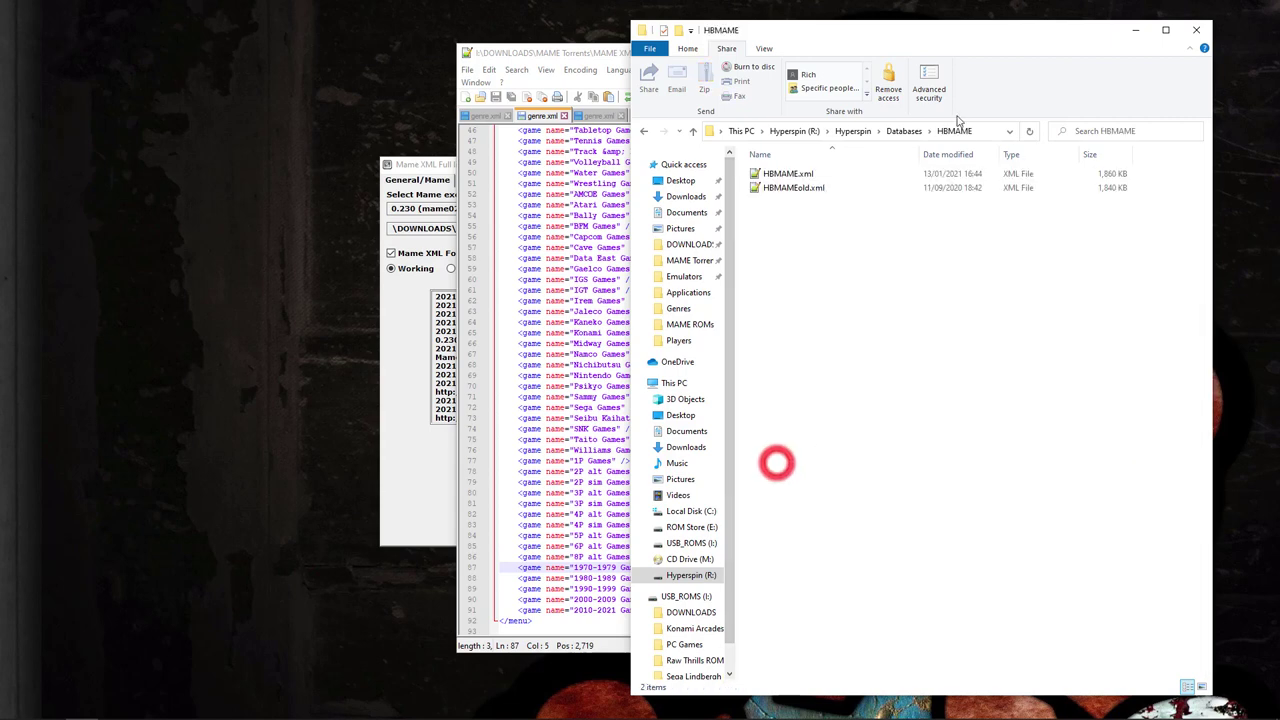
right_click(795, 189)
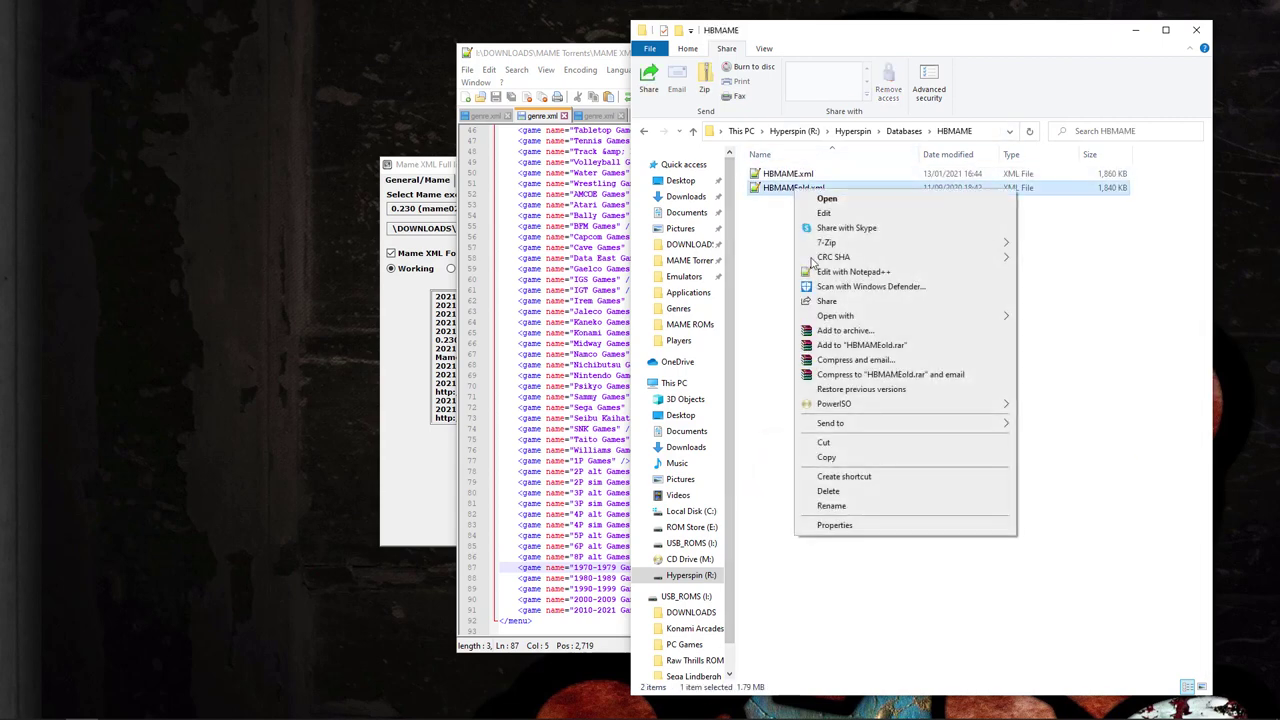
left_click(830, 491)
left_click(1135, 30)
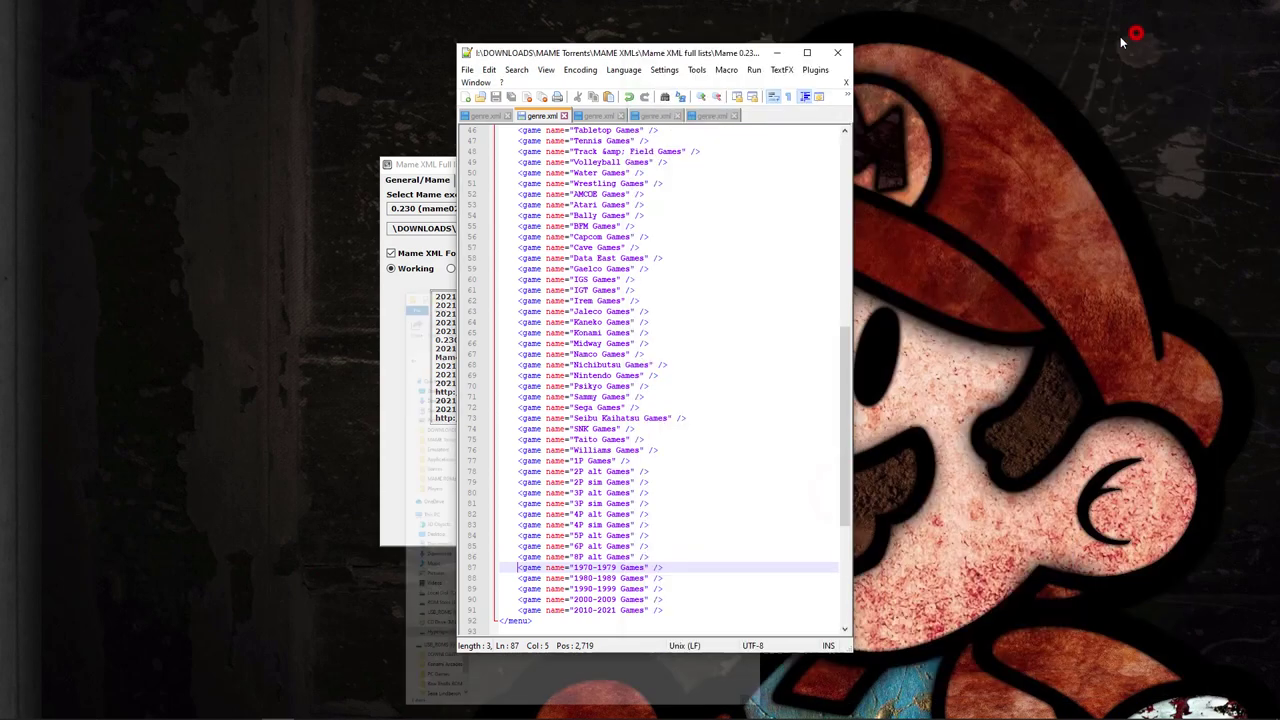
- Review the generation log in Mame XML Full lists Generator and close the program
left_click(418, 165)
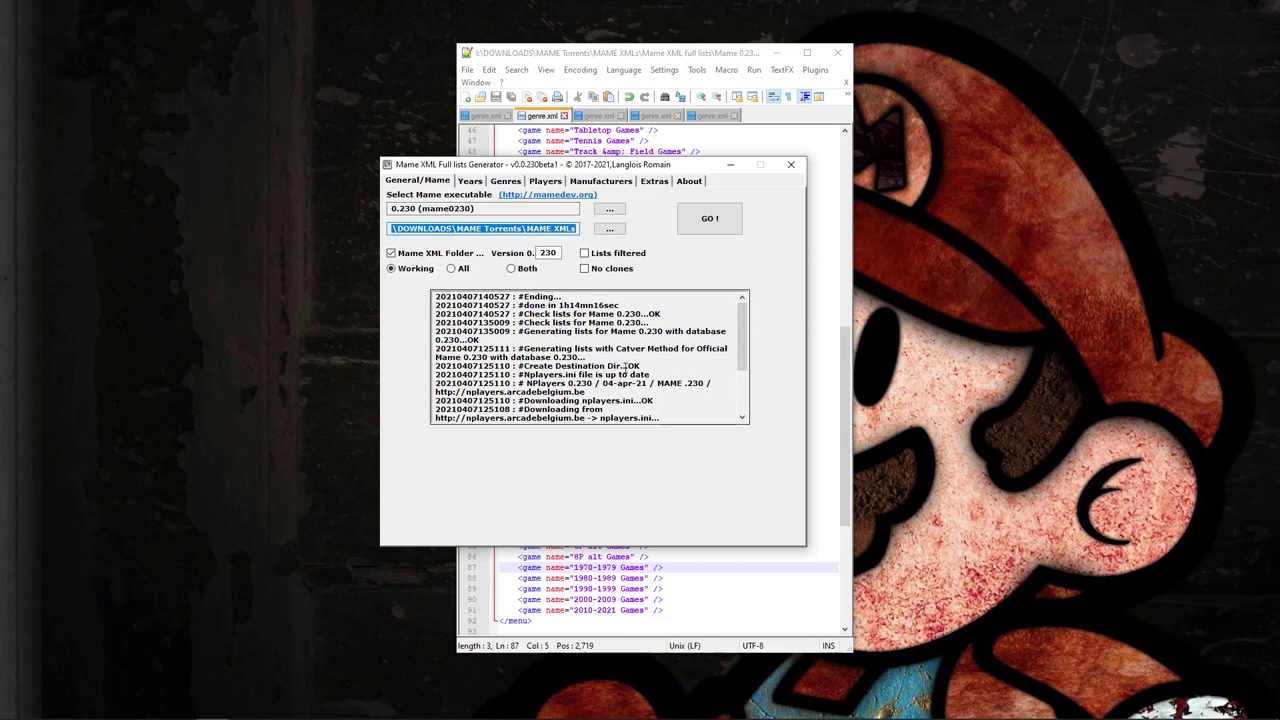
scroll(624, 367, "down", 1)
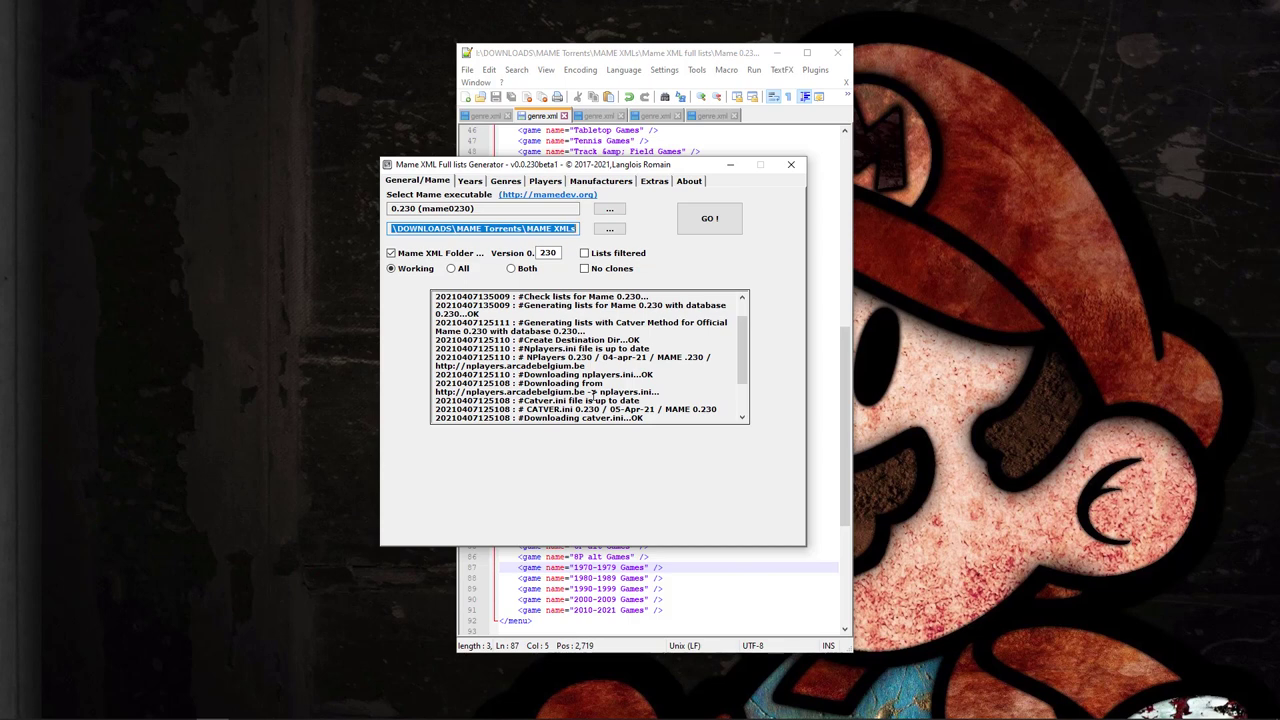
left_click(791, 167)
- Switch to the ROMLister home page in Chrome and examine its features and quick start instructions
mouse_move(97, 710)
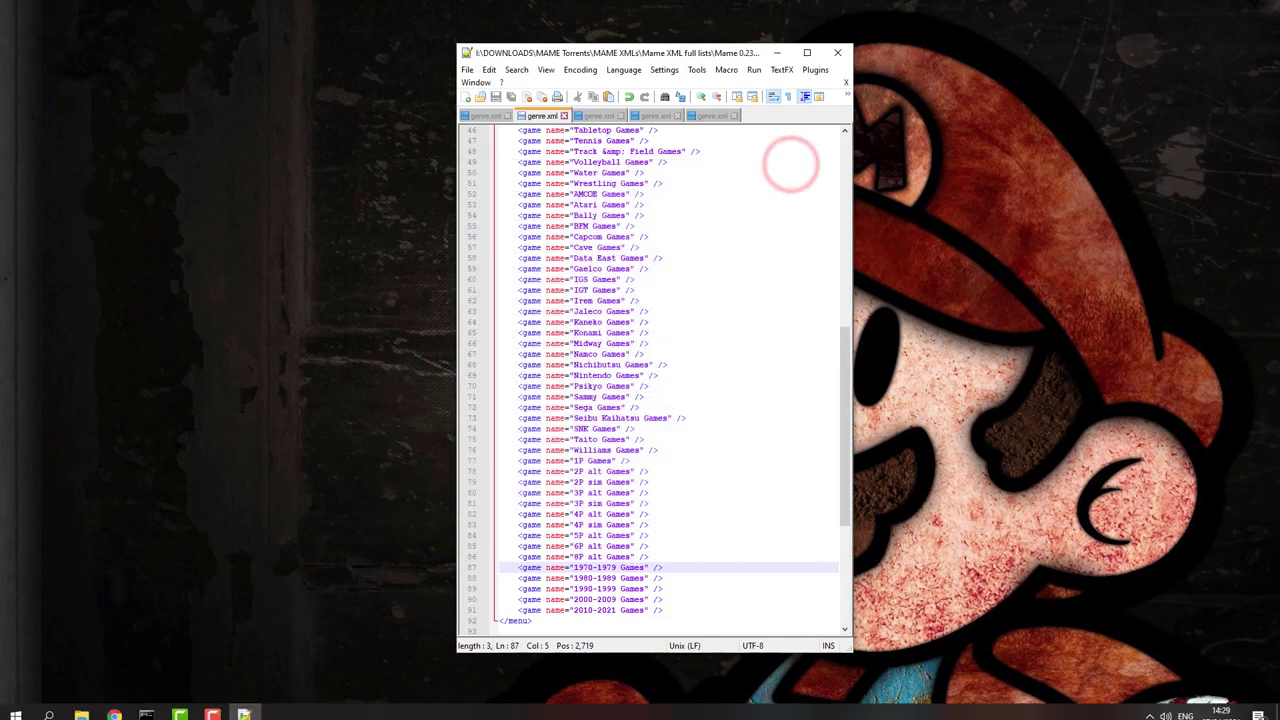
left_click(110, 707)
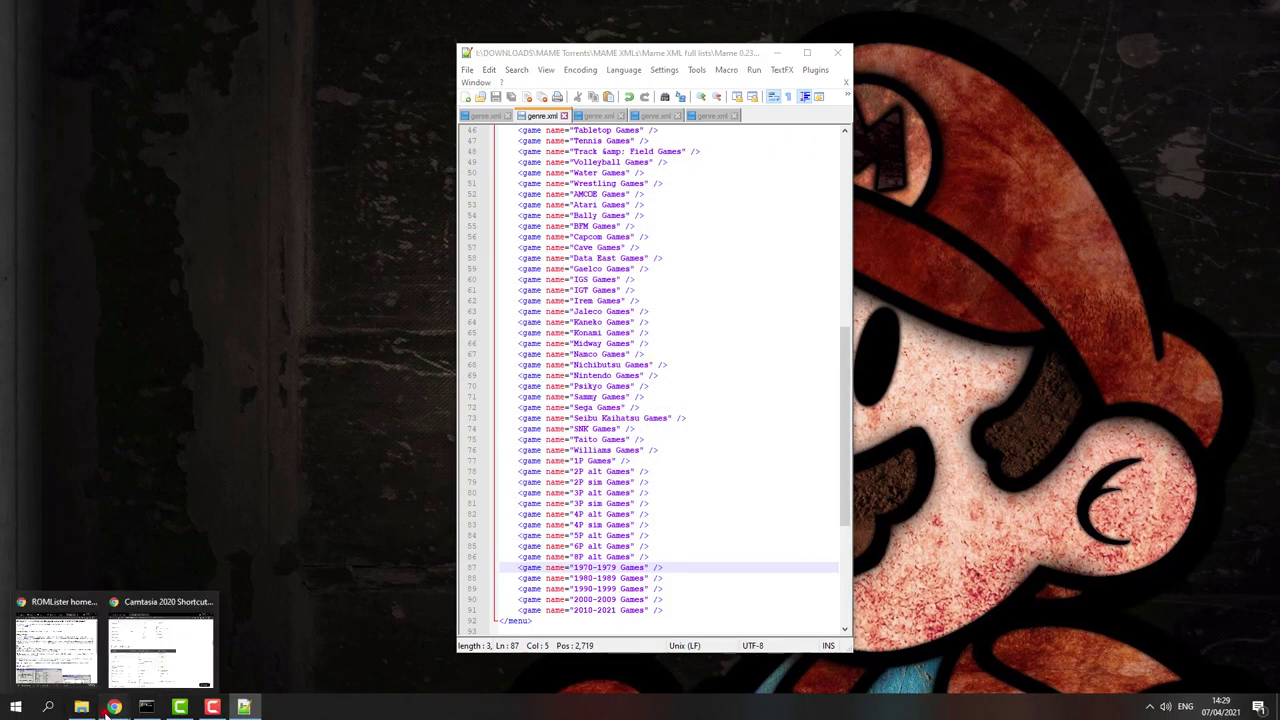
left_click(90, 680)
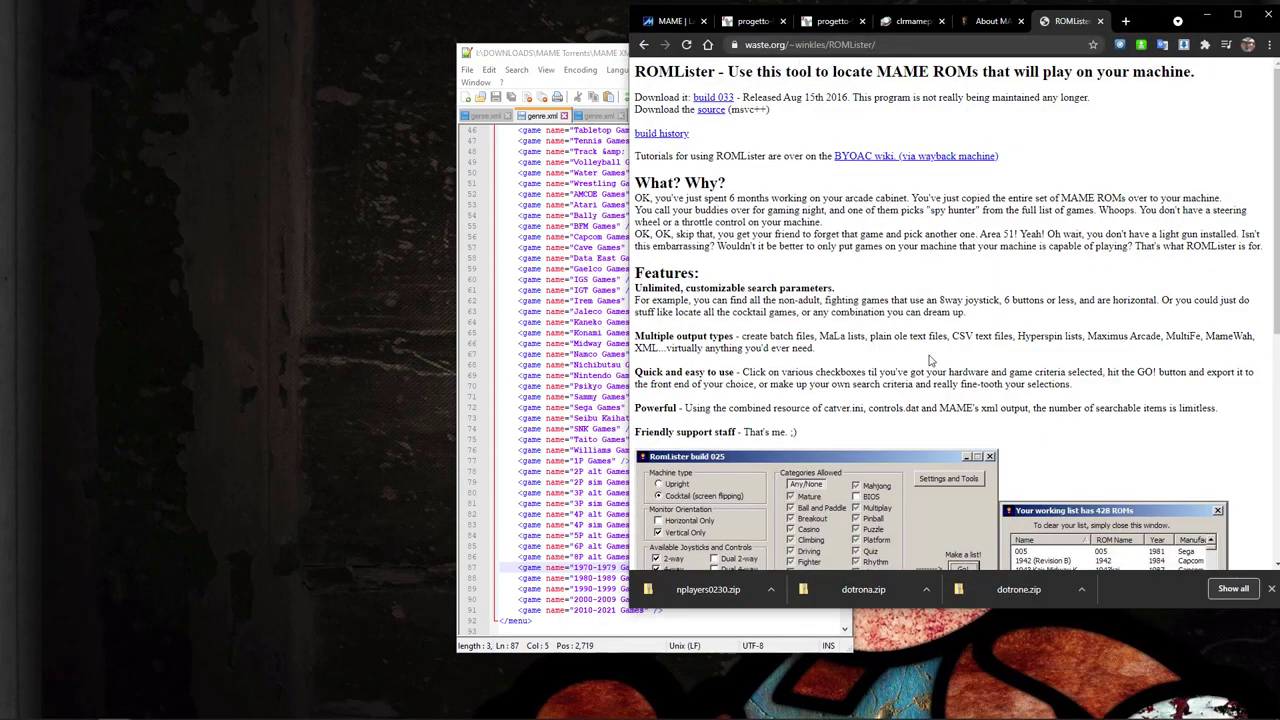
scroll(930, 360, "down", 5)
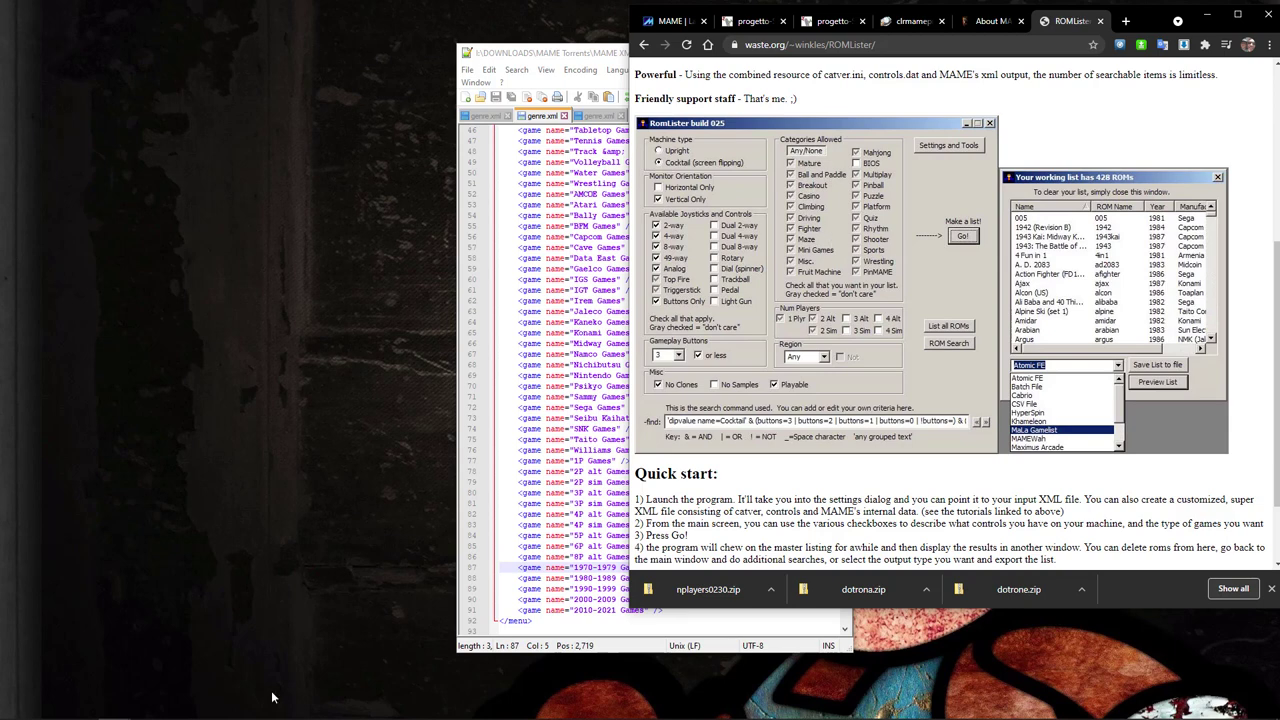
- Search Windows for "romlist" and launch RomLister
mouse_move(147, 710)
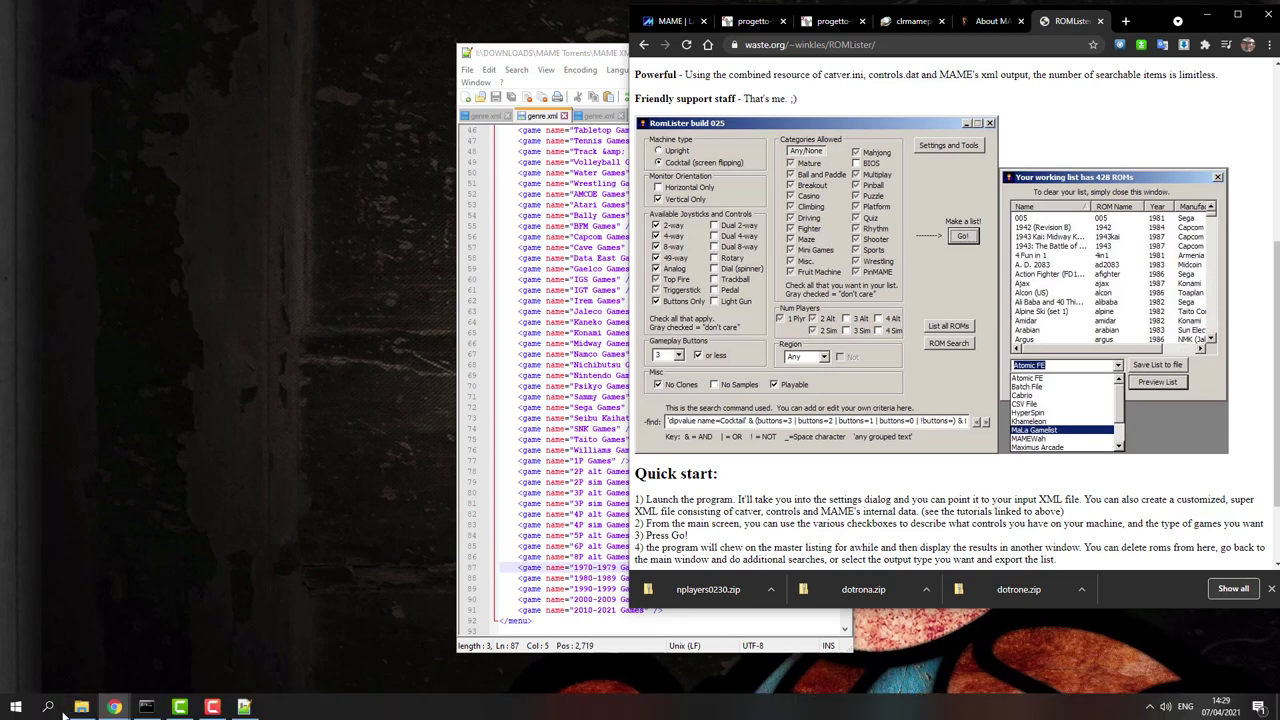
left_click(50, 707)
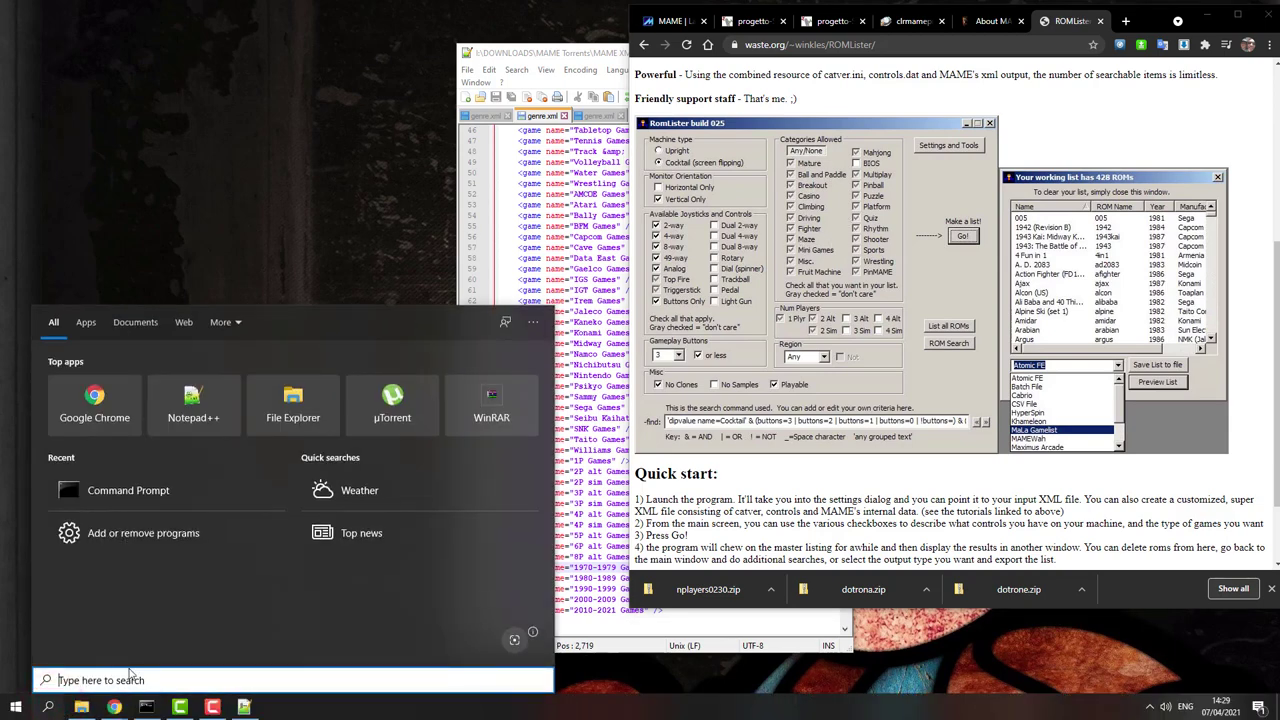
type("romlist")
key("Return")
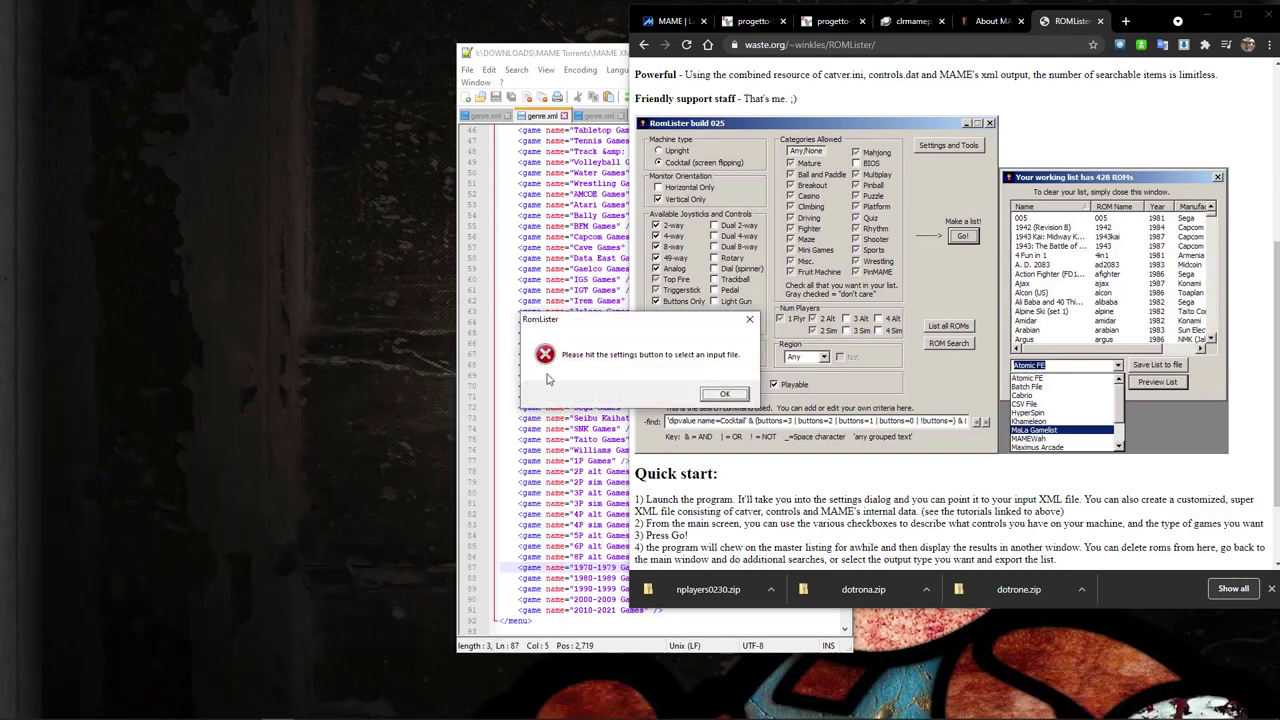
- Minimise the browser and close the Notepad++ window, leaving the RomLister message in front
left_click(1208, 14)
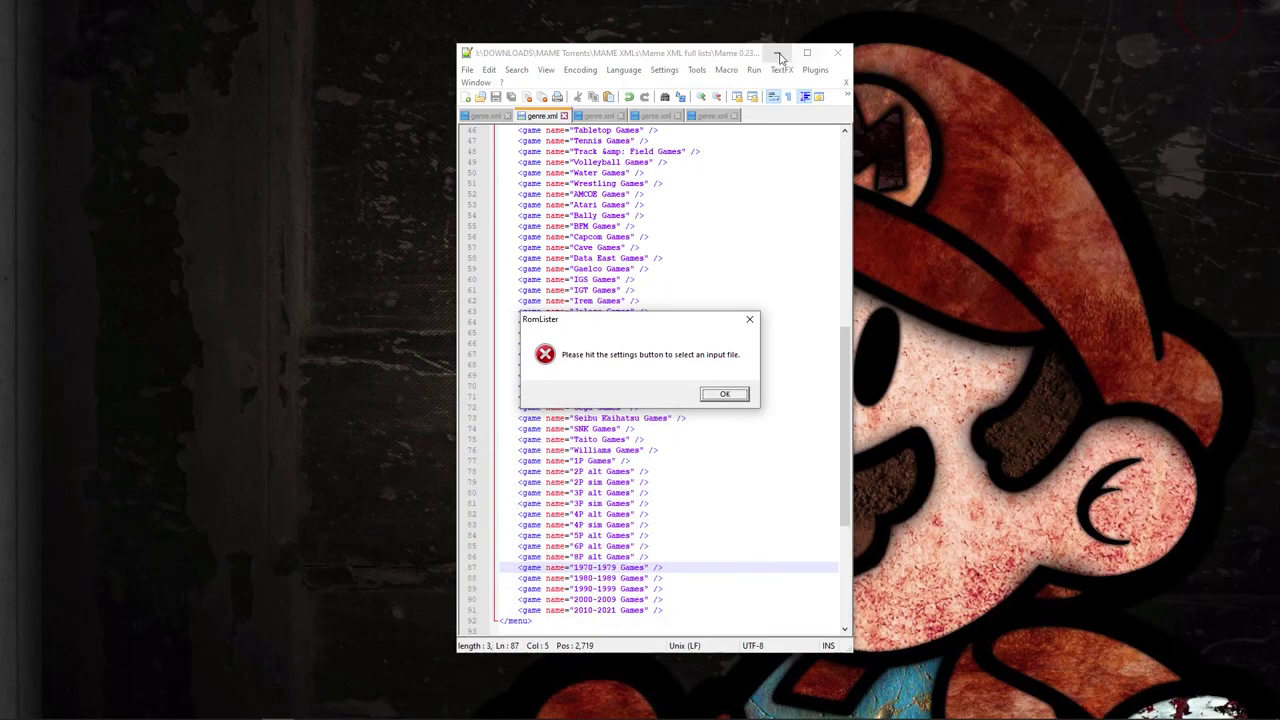
left_click(729, 56)
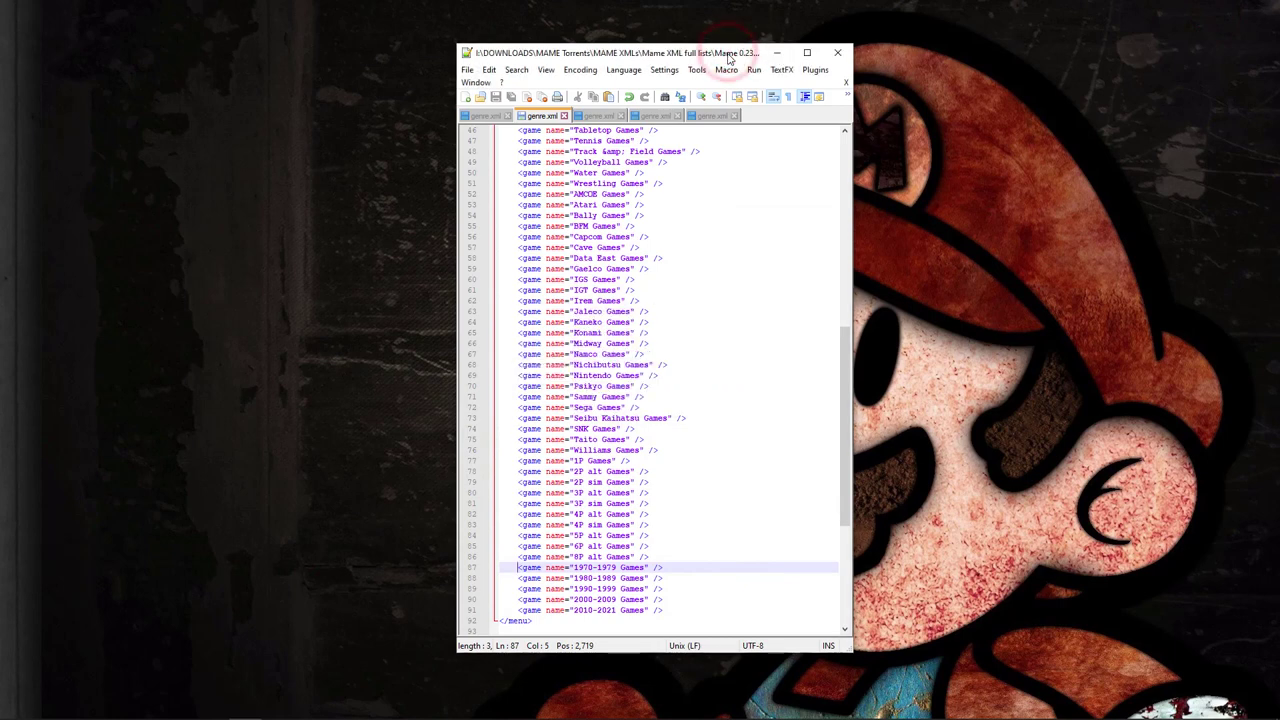
left_click(838, 50)
left_click(634, 323)
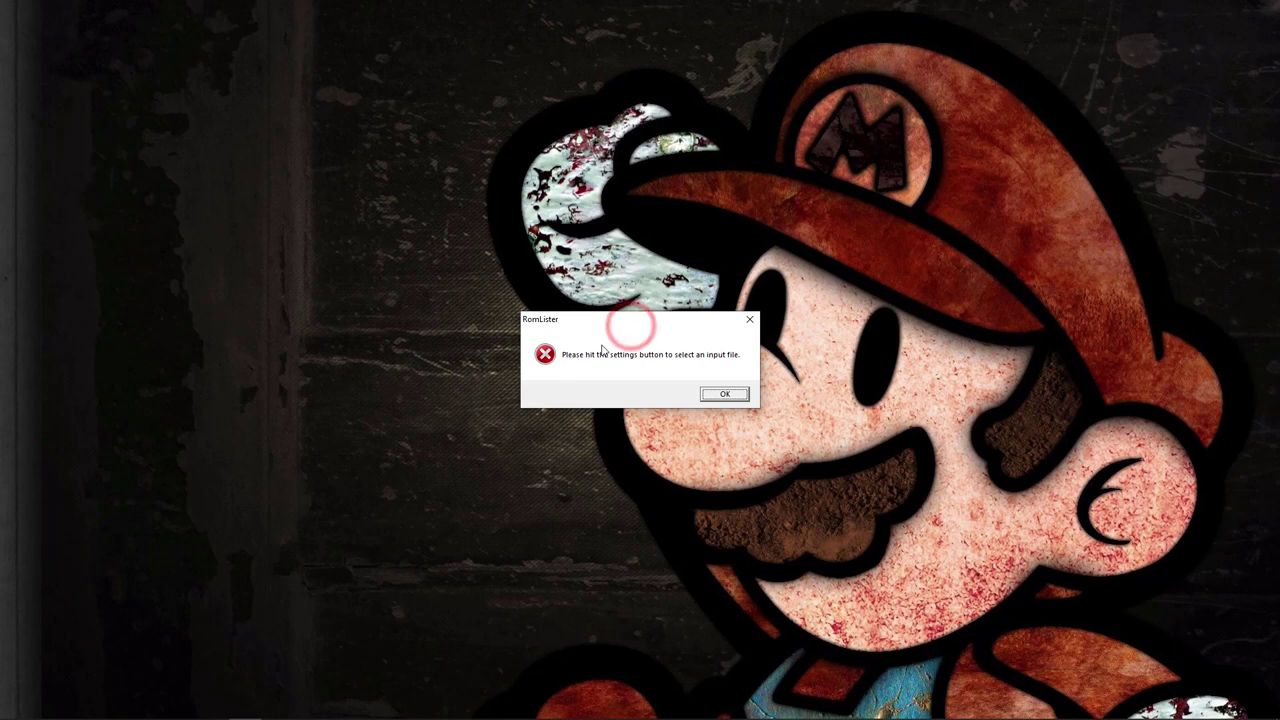
- Dismiss the RomLister input-file message and open its Settings and Tools dialog
left_click(722, 395)
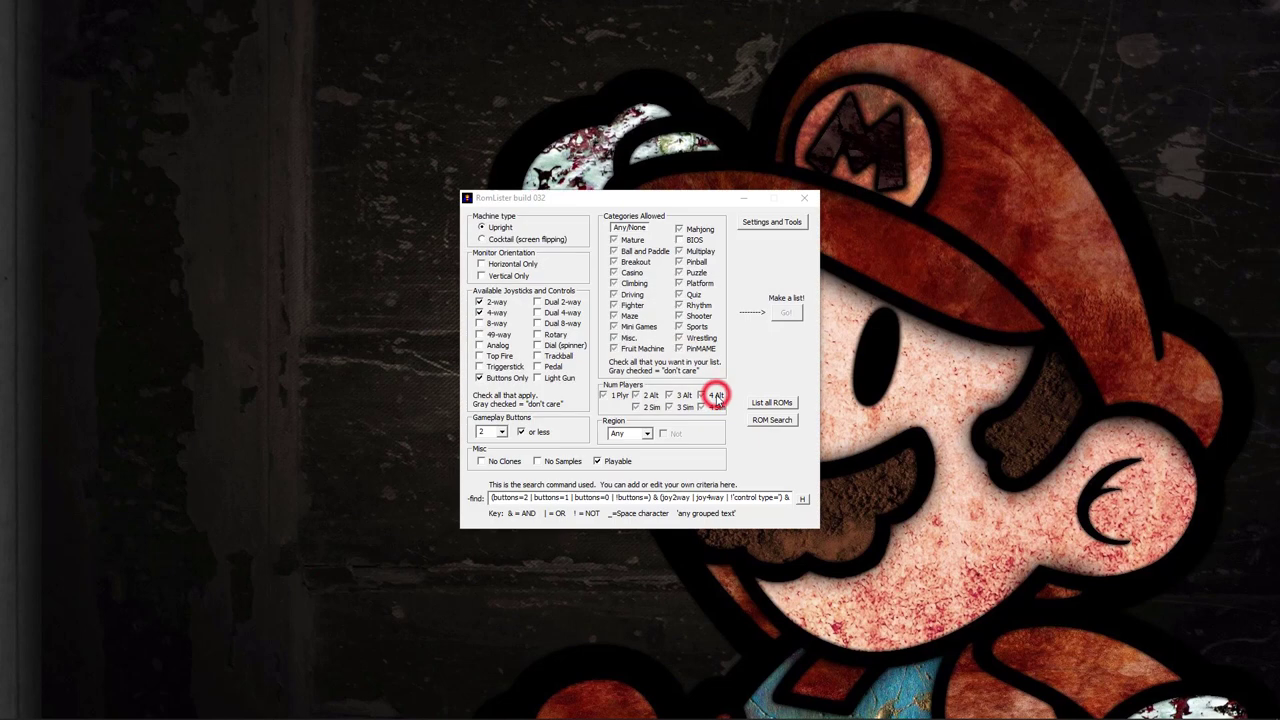
left_click(783, 222)
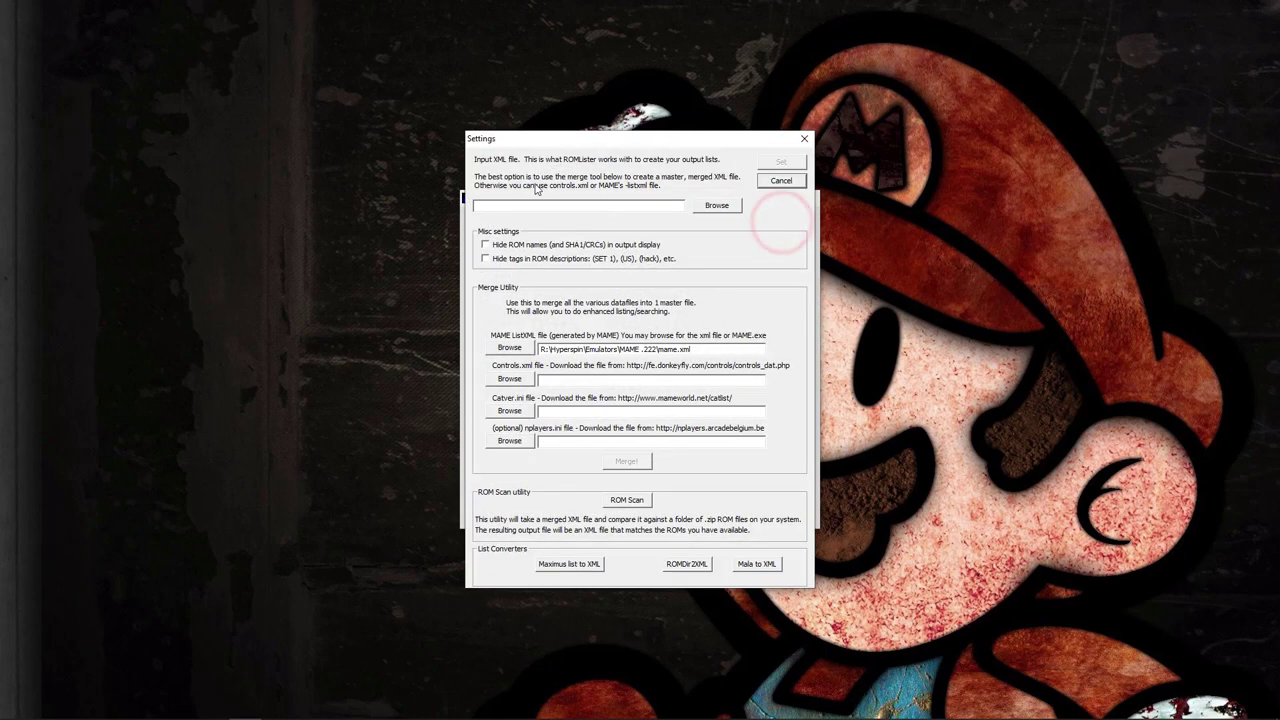
left_click_drag(572, 140, 507, 144)
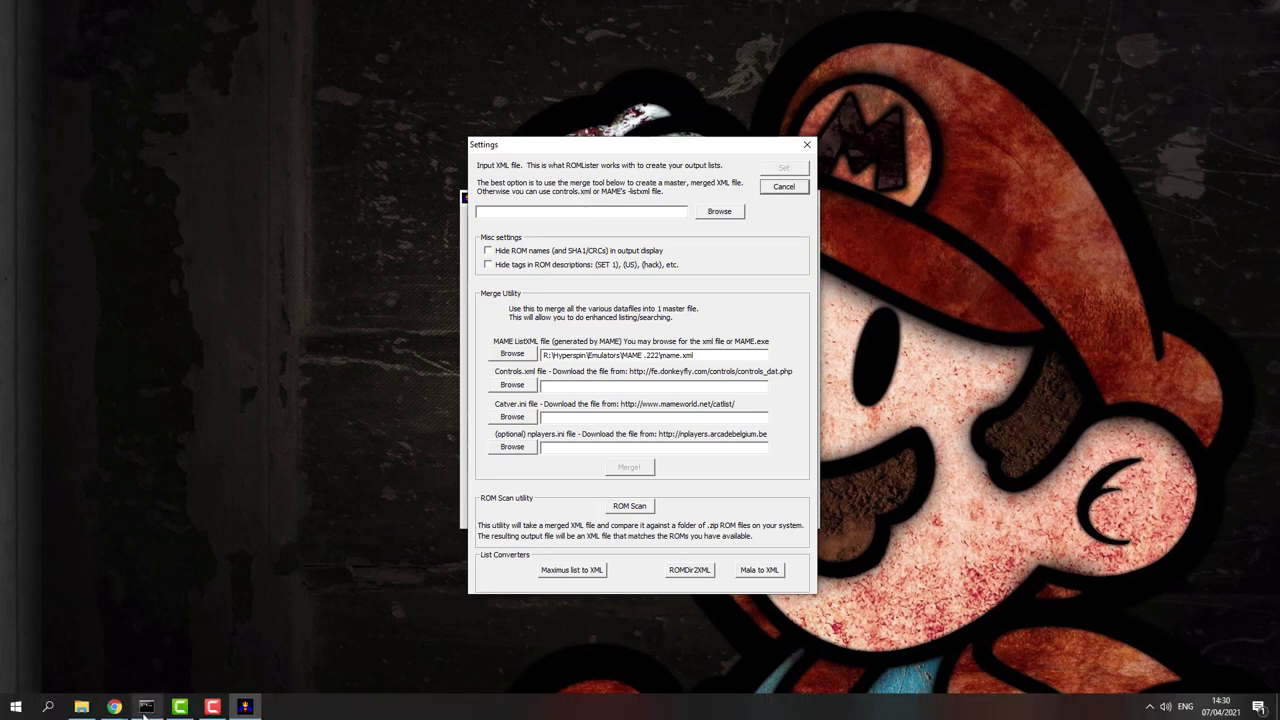
- Switch to the Command Prompt window that is set to the HBMAME MASTER folder and move it clear
left_click(146, 707)
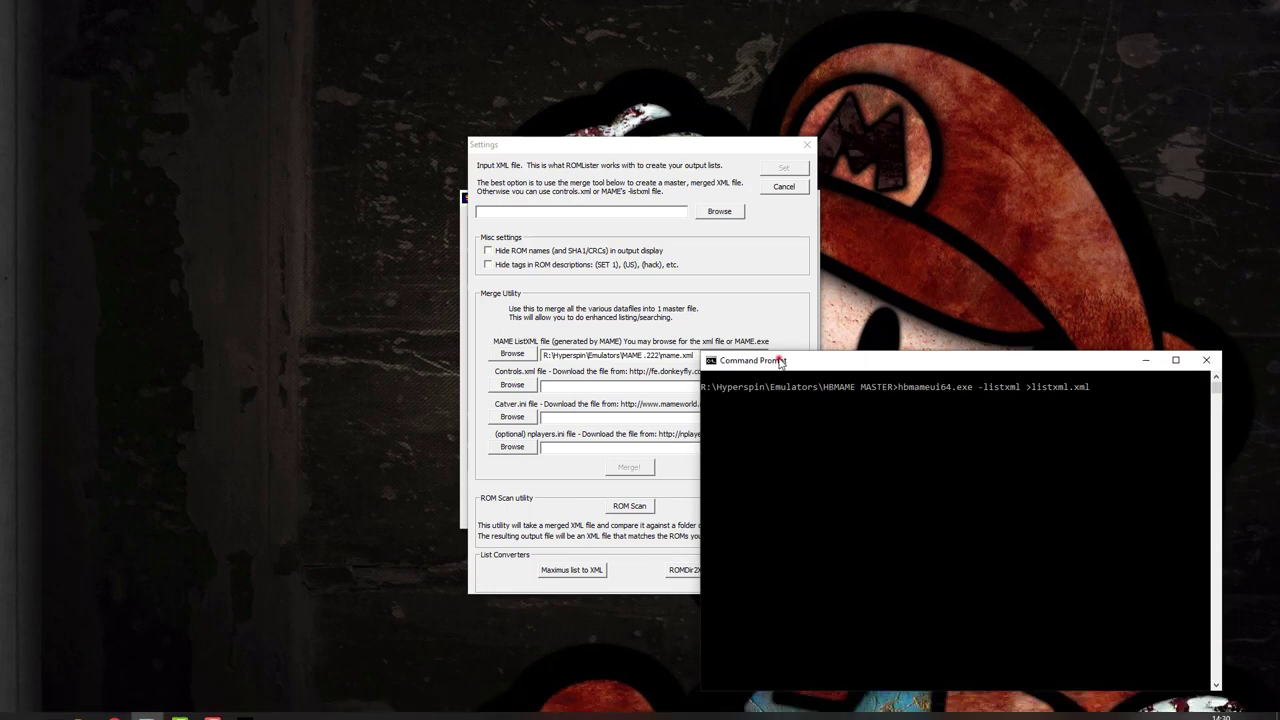
left_click_drag(775, 360, 658, 285)
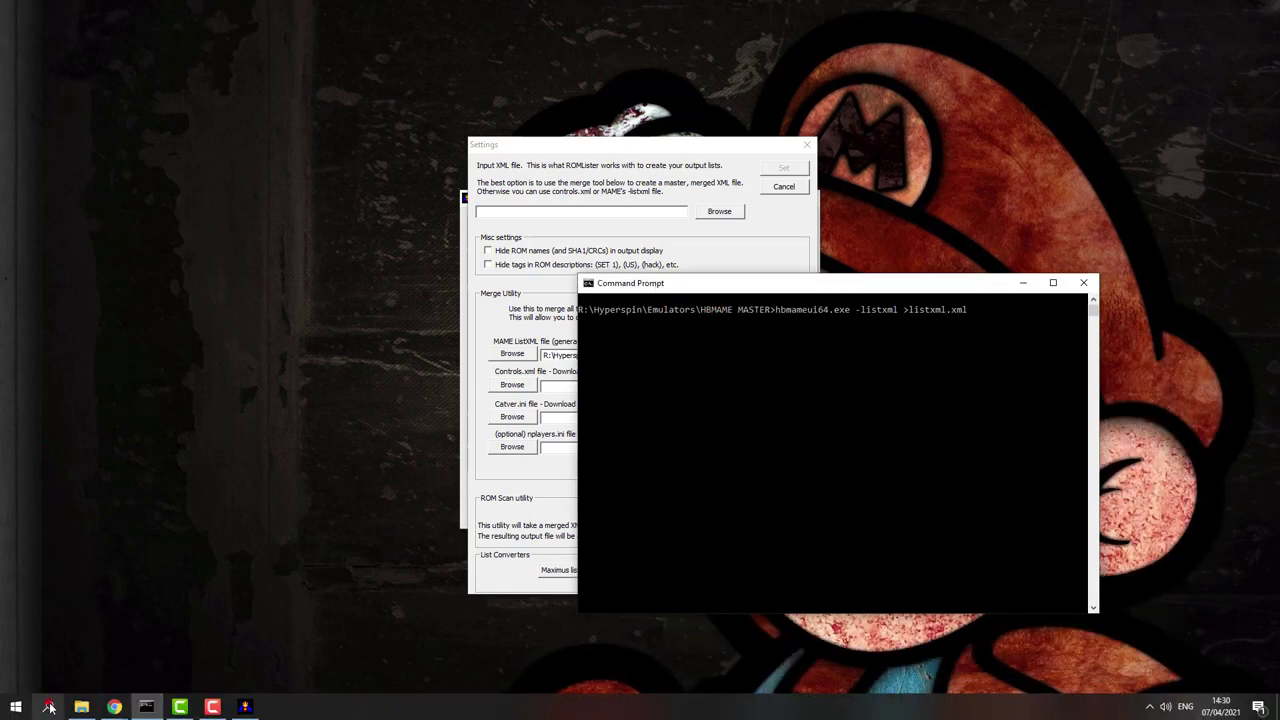
left_click(49, 707)
type("cmd")
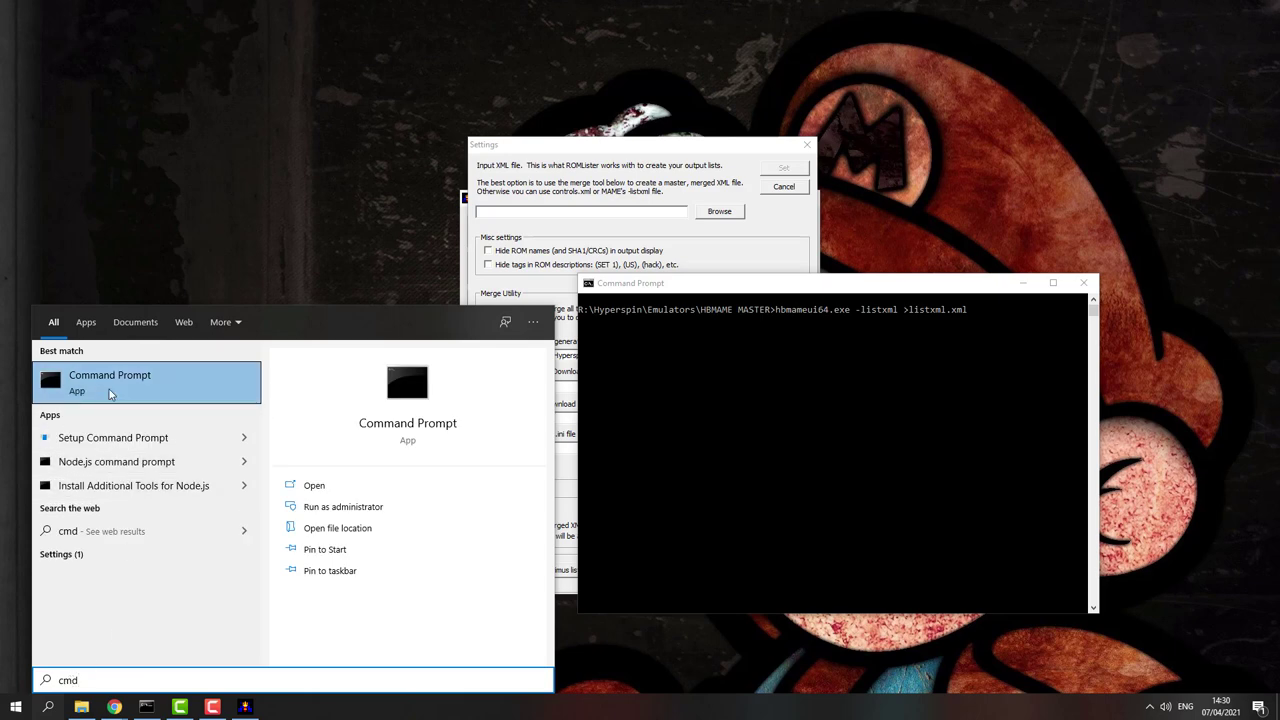
left_click(168, 240)
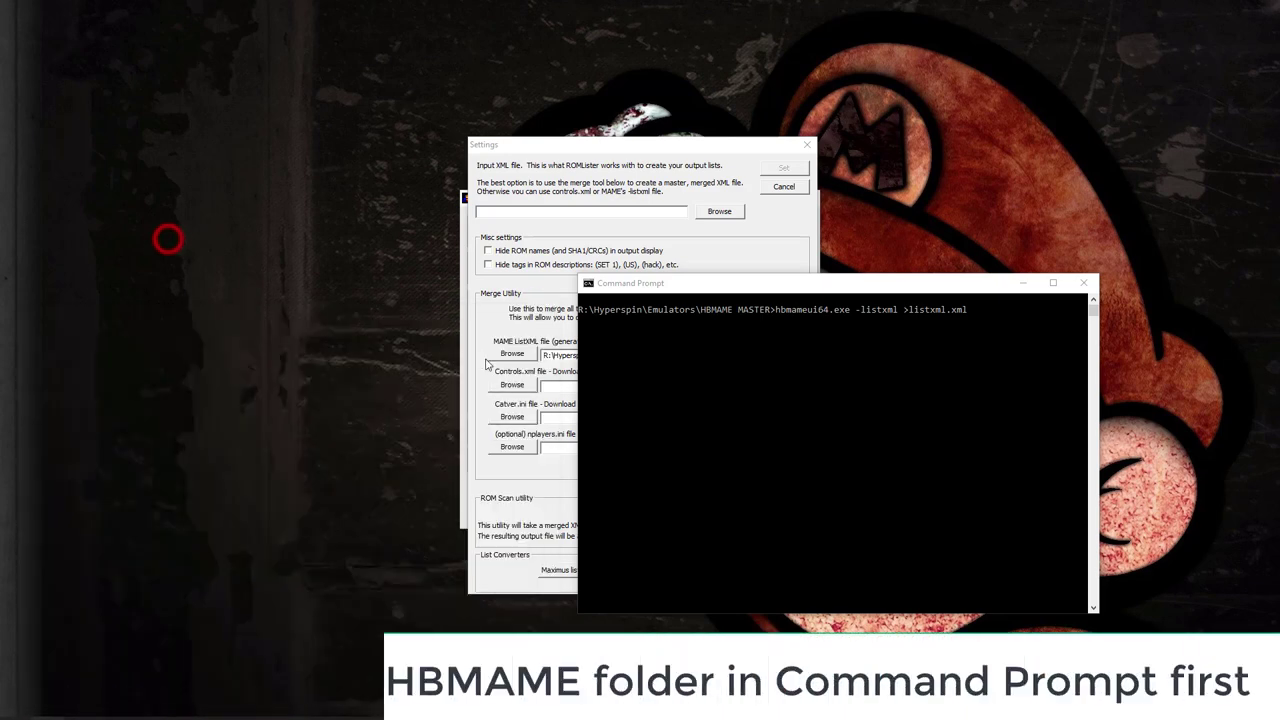
- Open the R:\Hyperspin\Emulators\HBMAME MASTER folder in File Explorer
left_click_drag(774, 283, 670, 277)
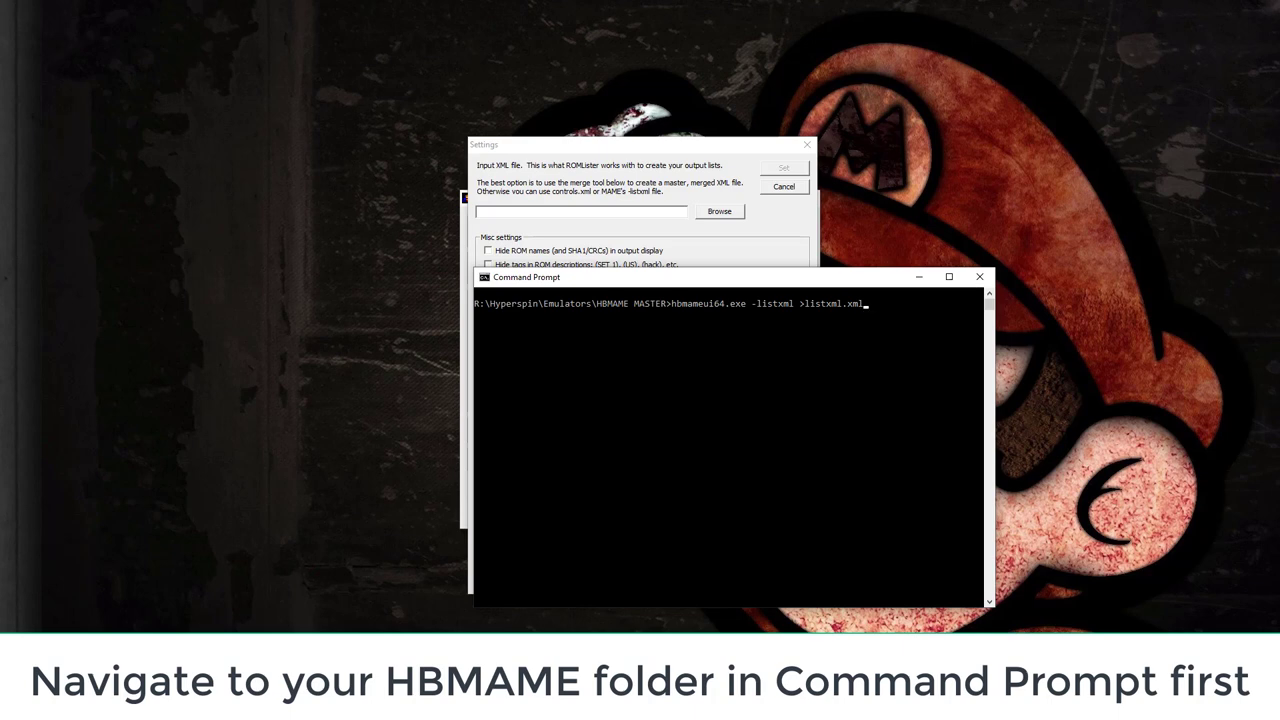
mouse_move(82, 700)
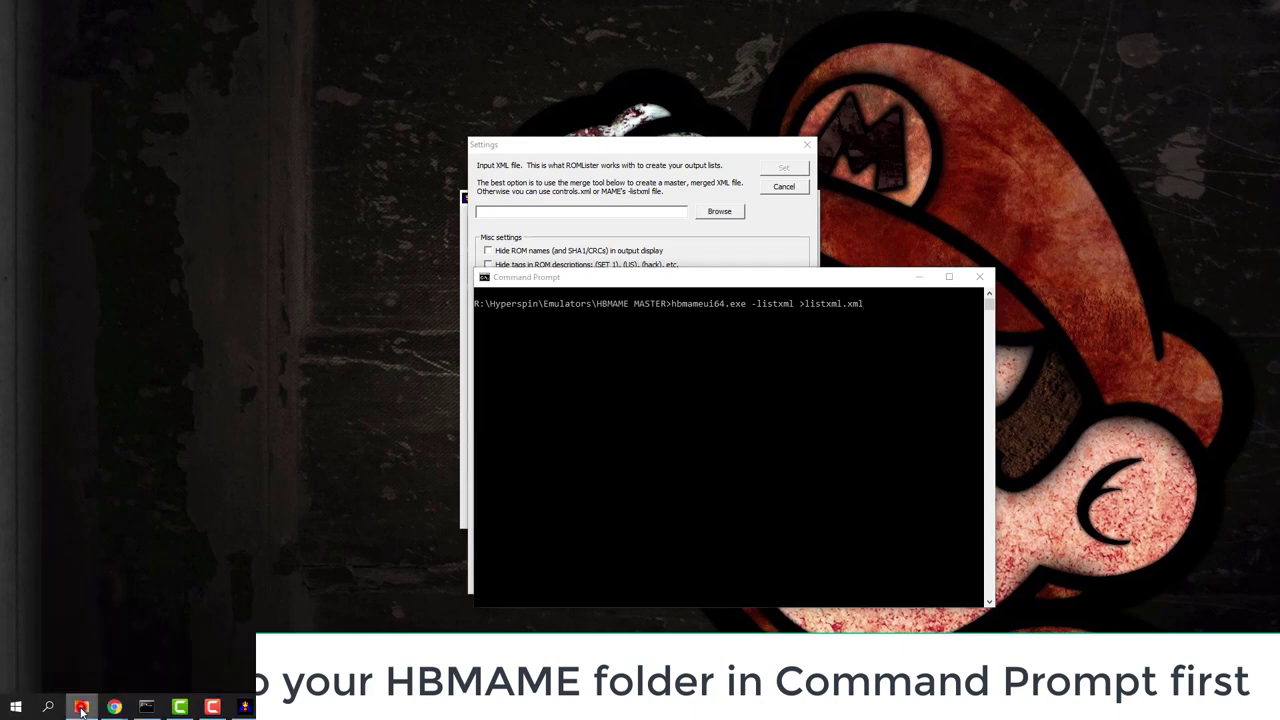
left_click(82, 700)
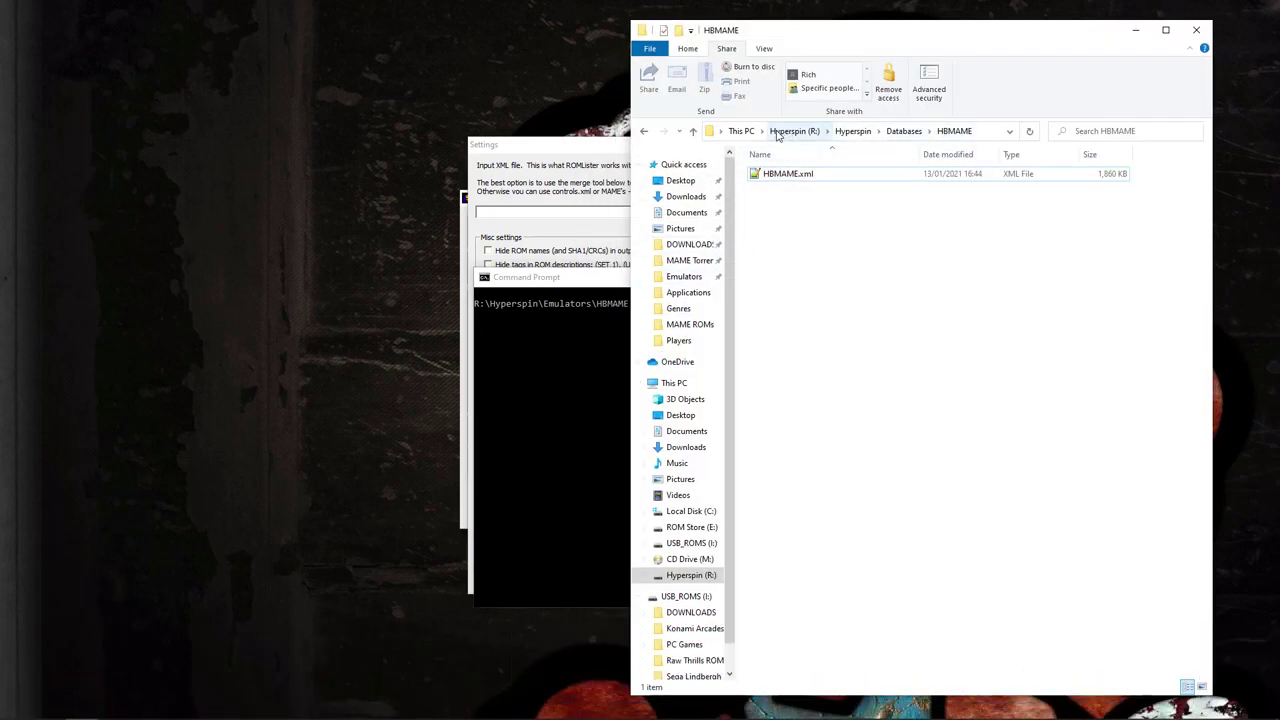
left_click(788, 131)
double_click(780, 190)
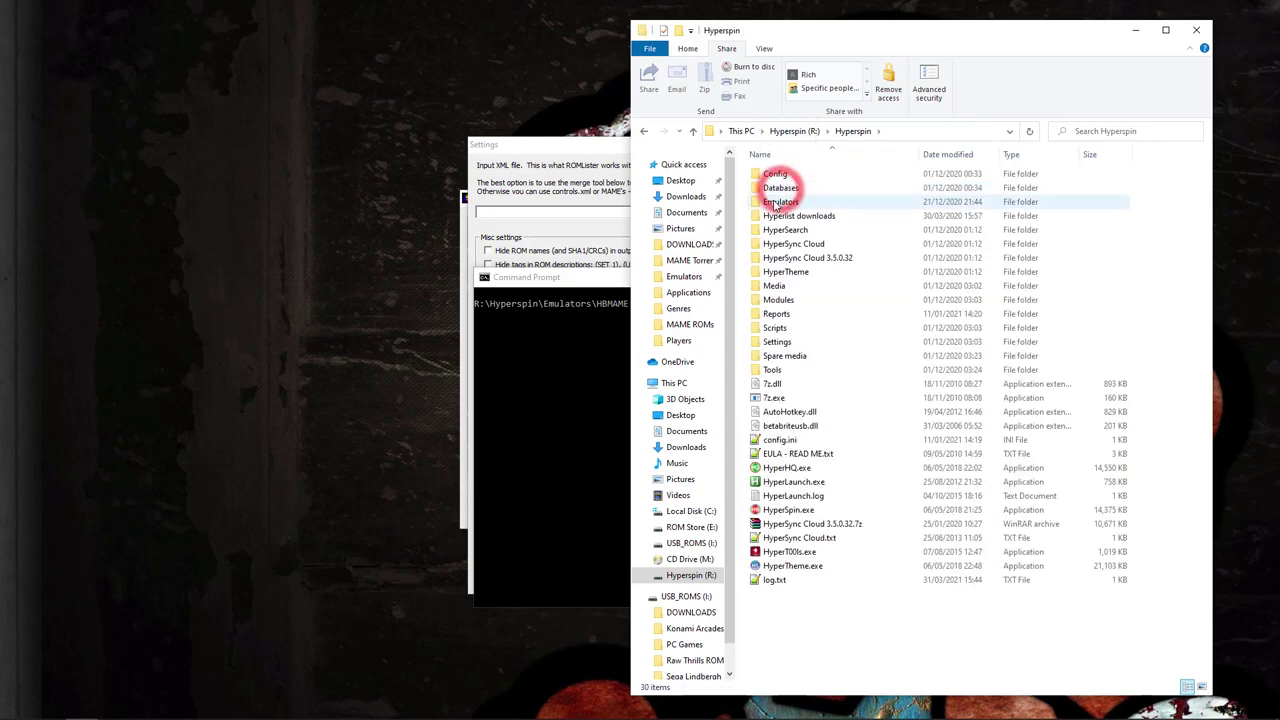
double_click(780, 190)
double_click(800, 566)
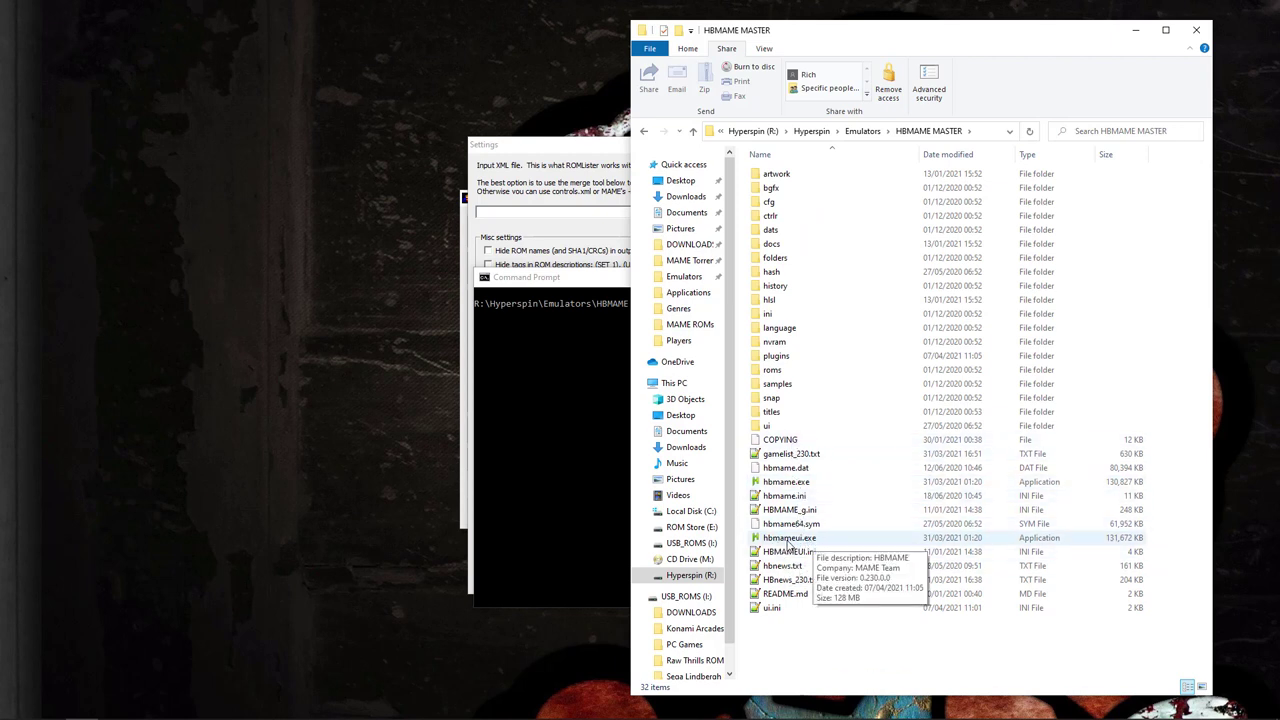
- Correct the executable name at the command prompt and run hbmameui.exe -listxml >listxml.xml
left_click(608, 277)
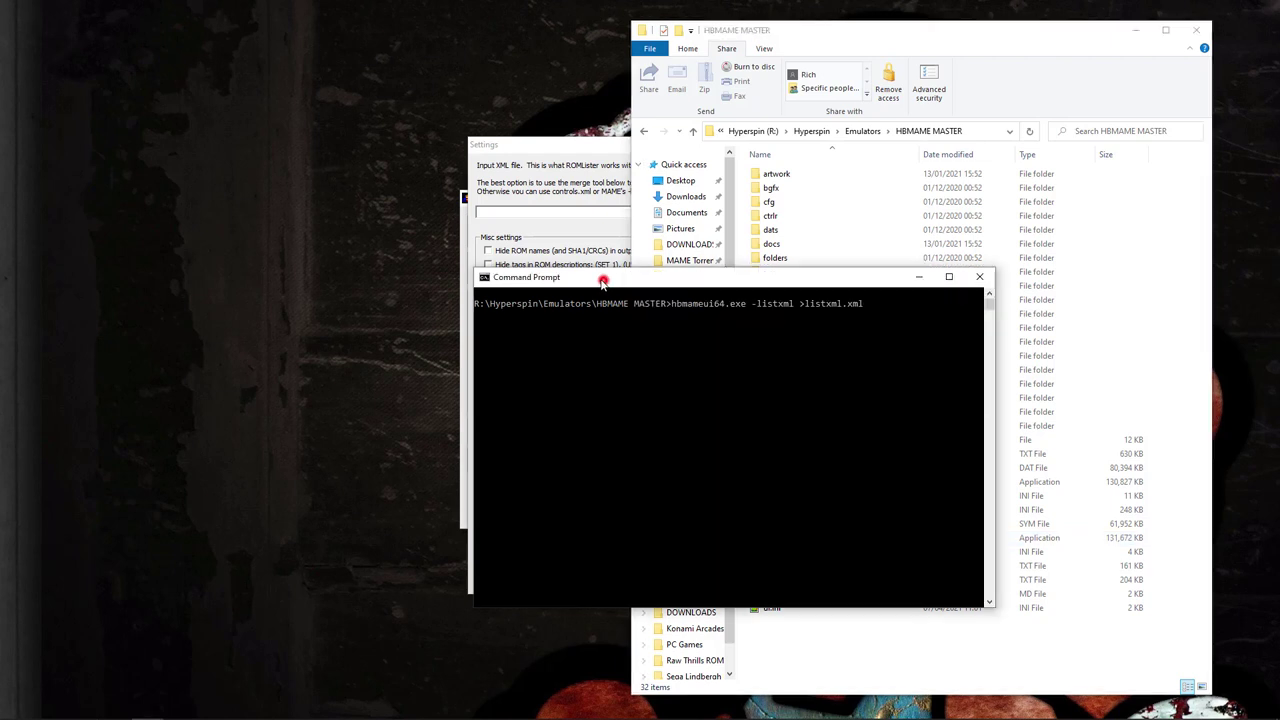
left_click_drag(600, 277, 343, 277)
left_click(457, 302)
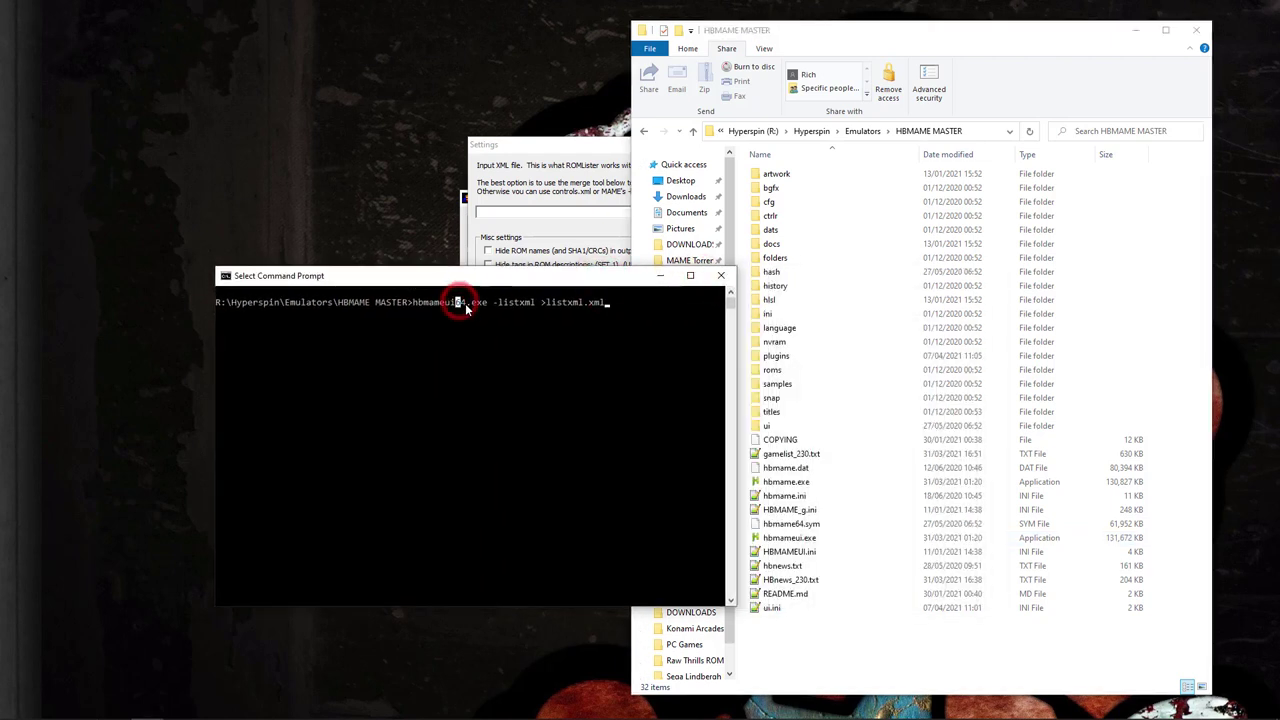
key("Escape")
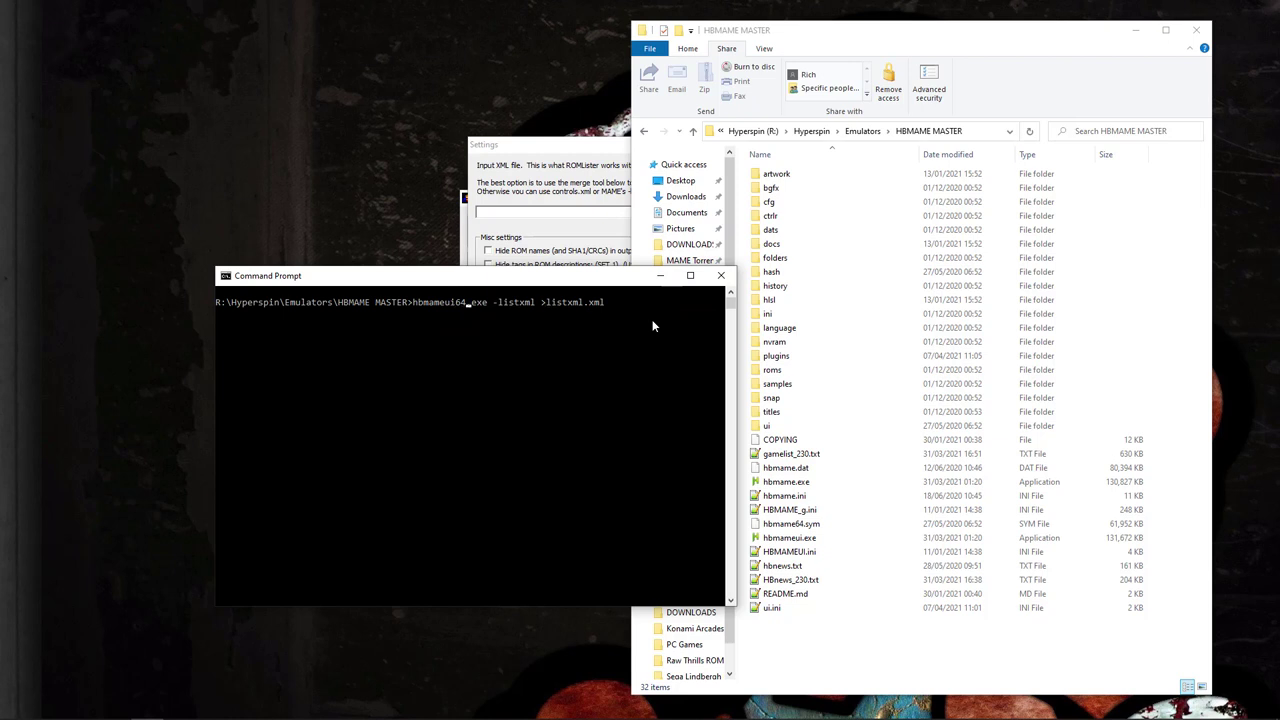
key("BackSpace")
key("BackSpace")
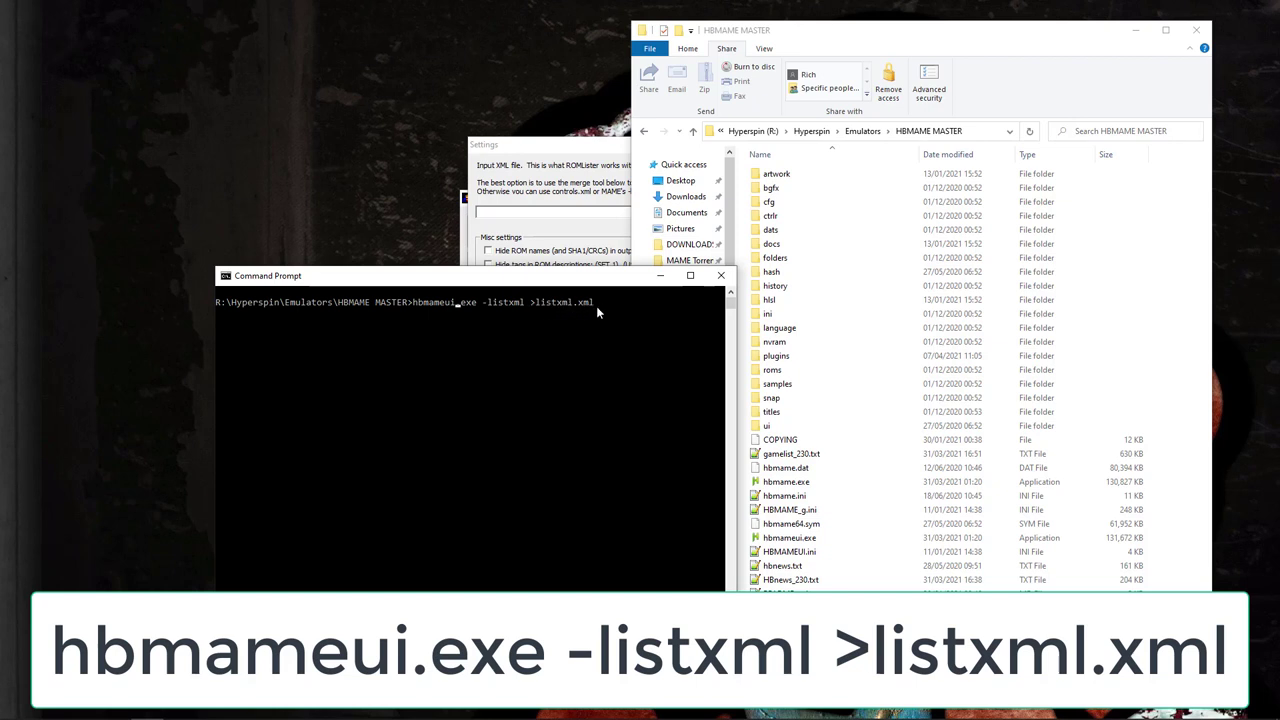
key("Return")
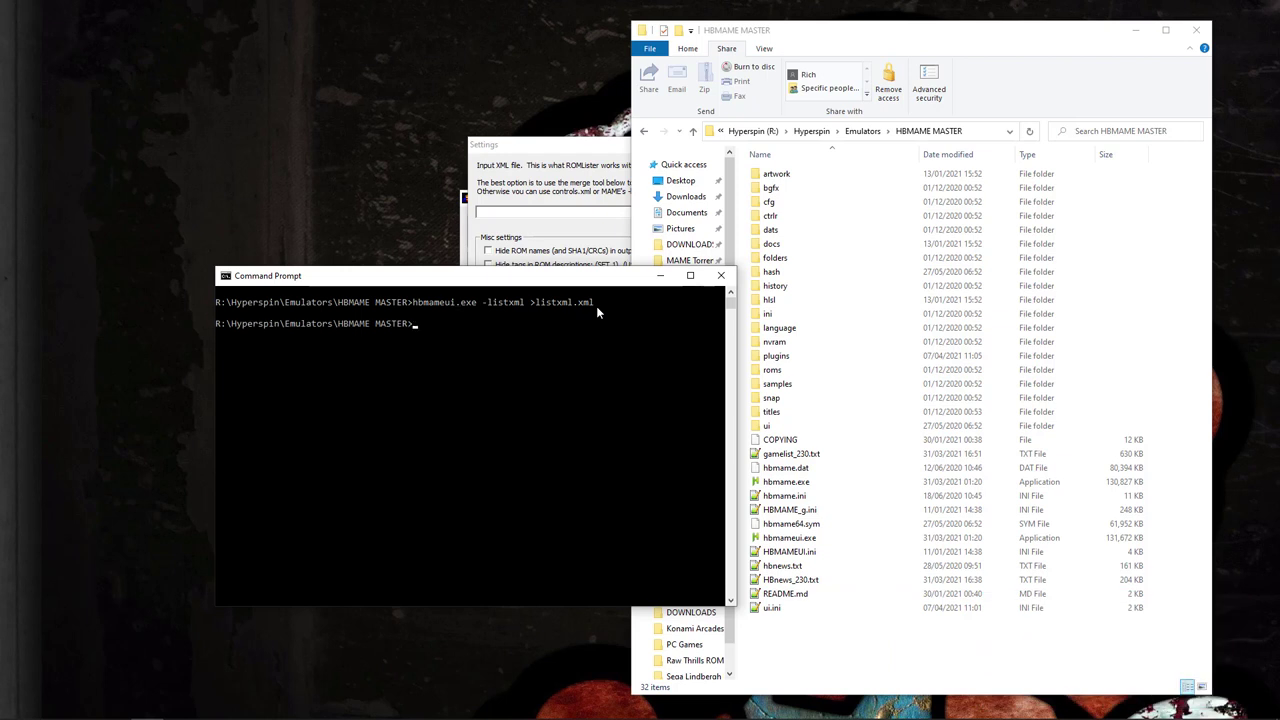
- Select the generated listxml.xml in the HBMAME MASTER folder and copy the folder's path
left_click(790, 650)
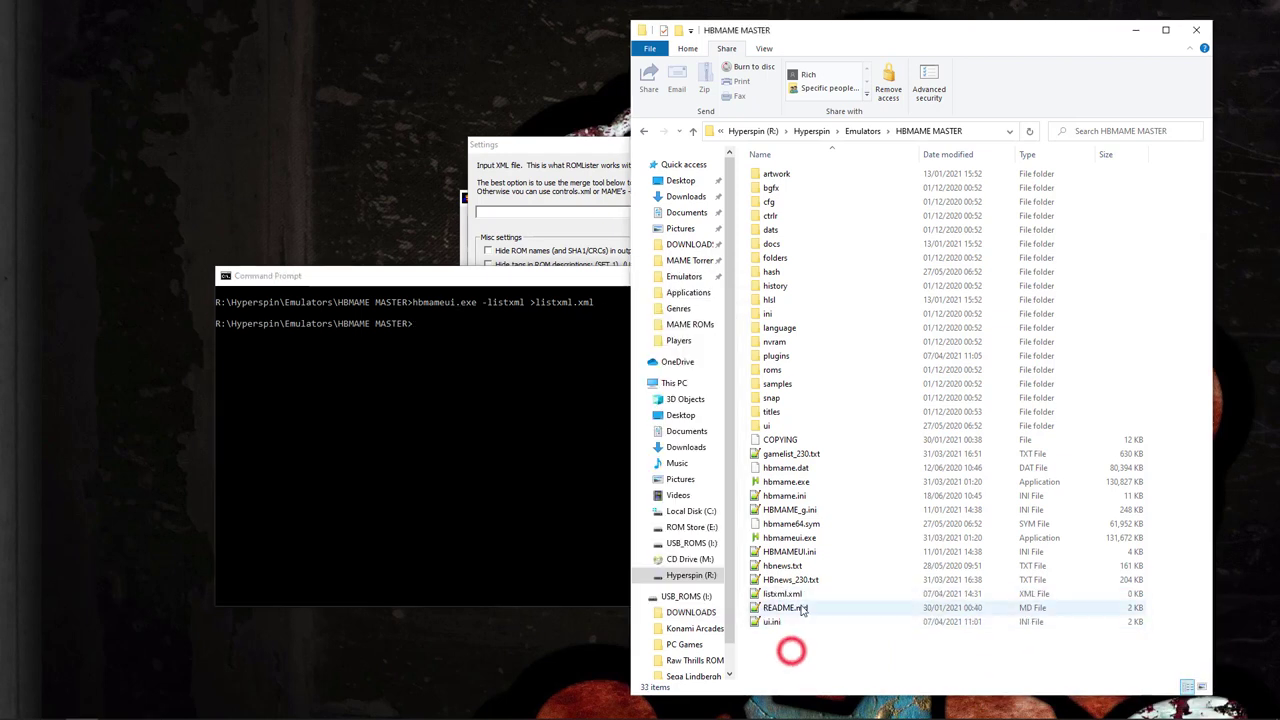
left_click(782, 594)
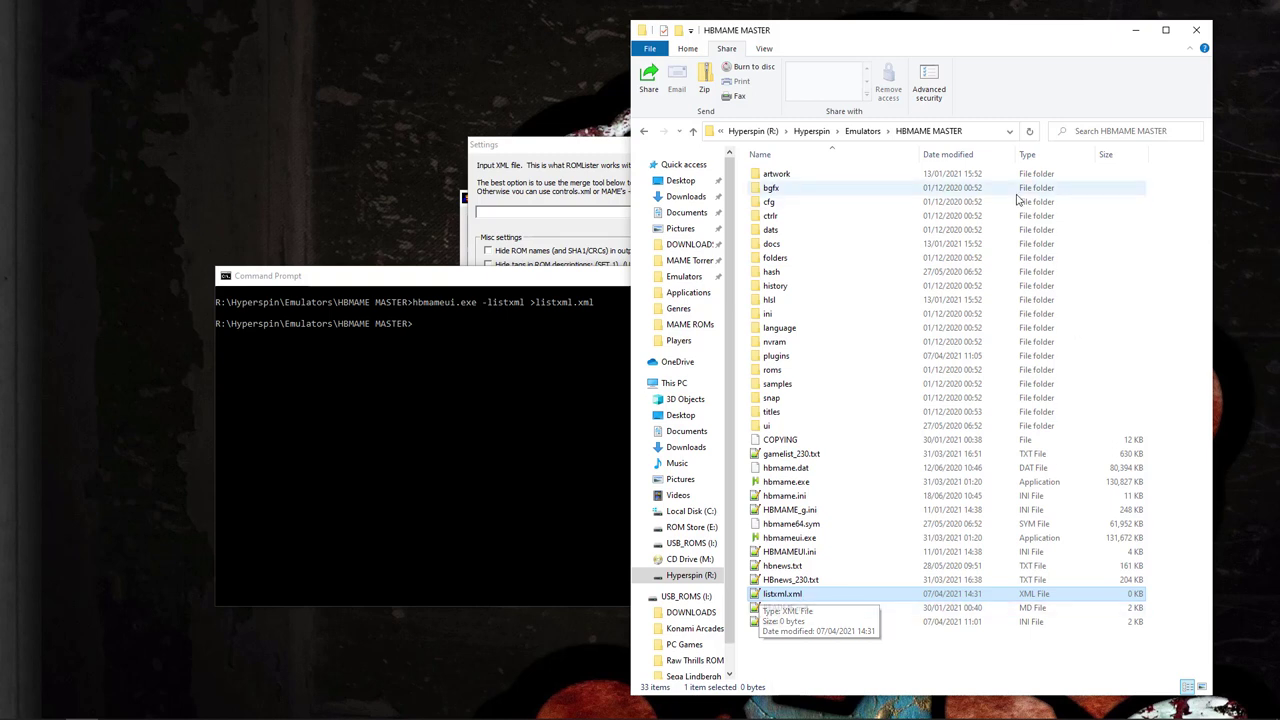
left_click(981, 130)
key("ctrl+c")
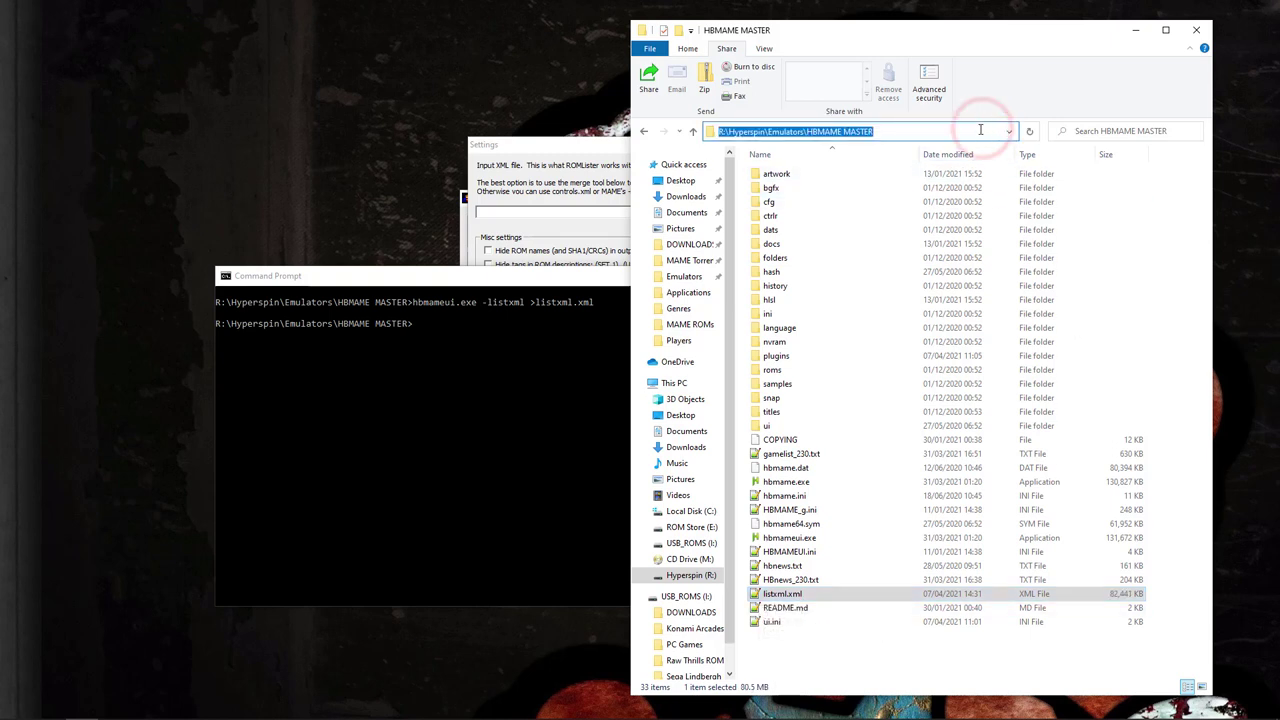
- Try to enter R:\Hyperspin\Emulators\HBMAME MASTER\listxml.xml directly as RomLister's input XML file
left_click(585, 149)
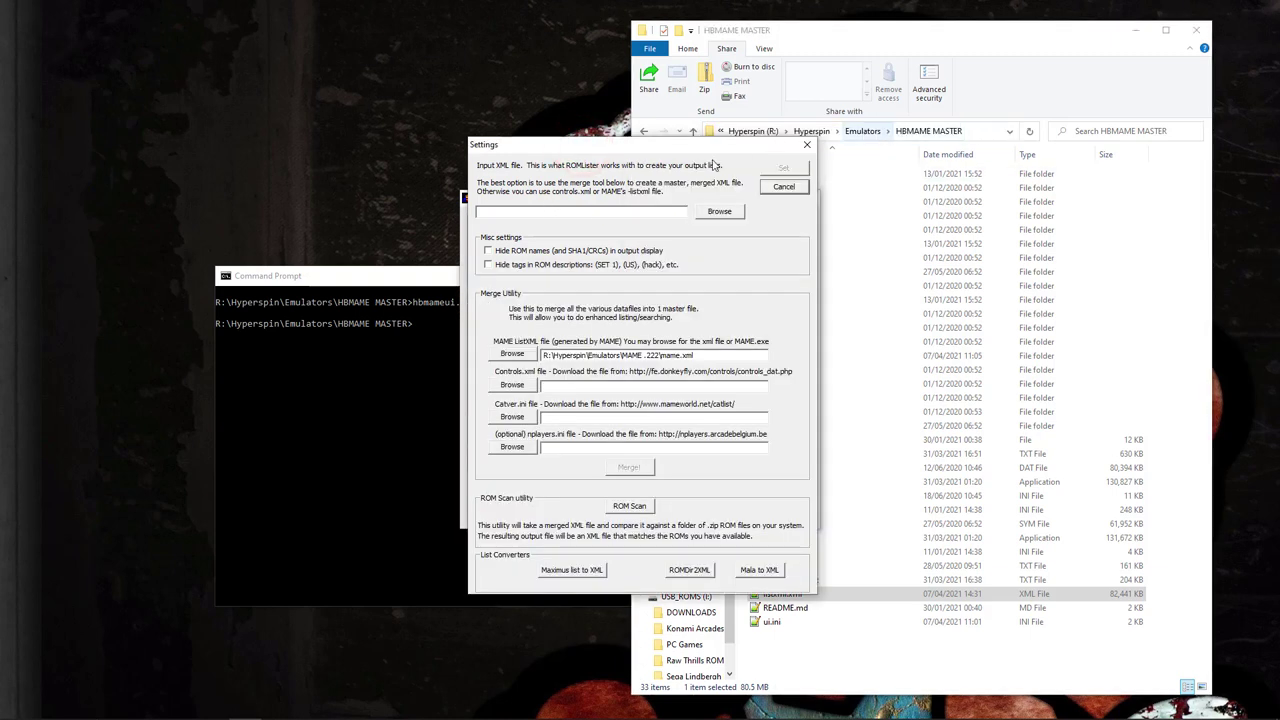
left_click(578, 211)
key("ctrl+v")
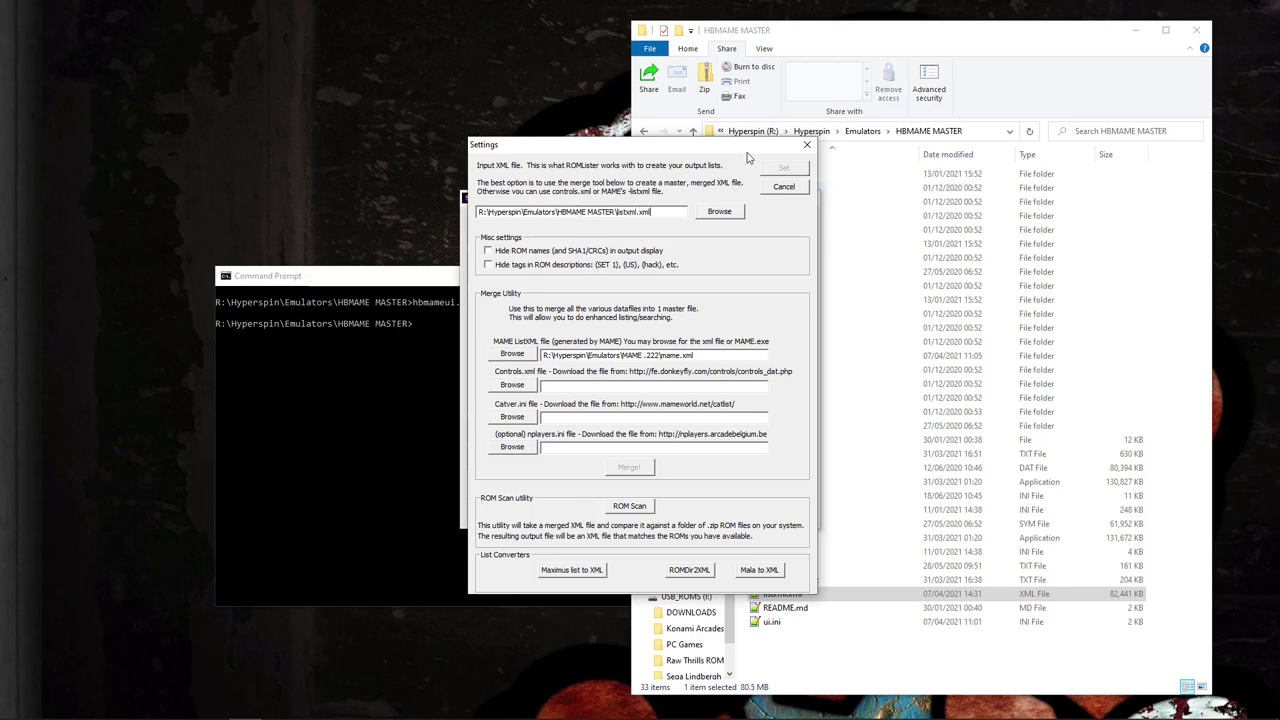
left_click_drag(745, 148, 777, 107)
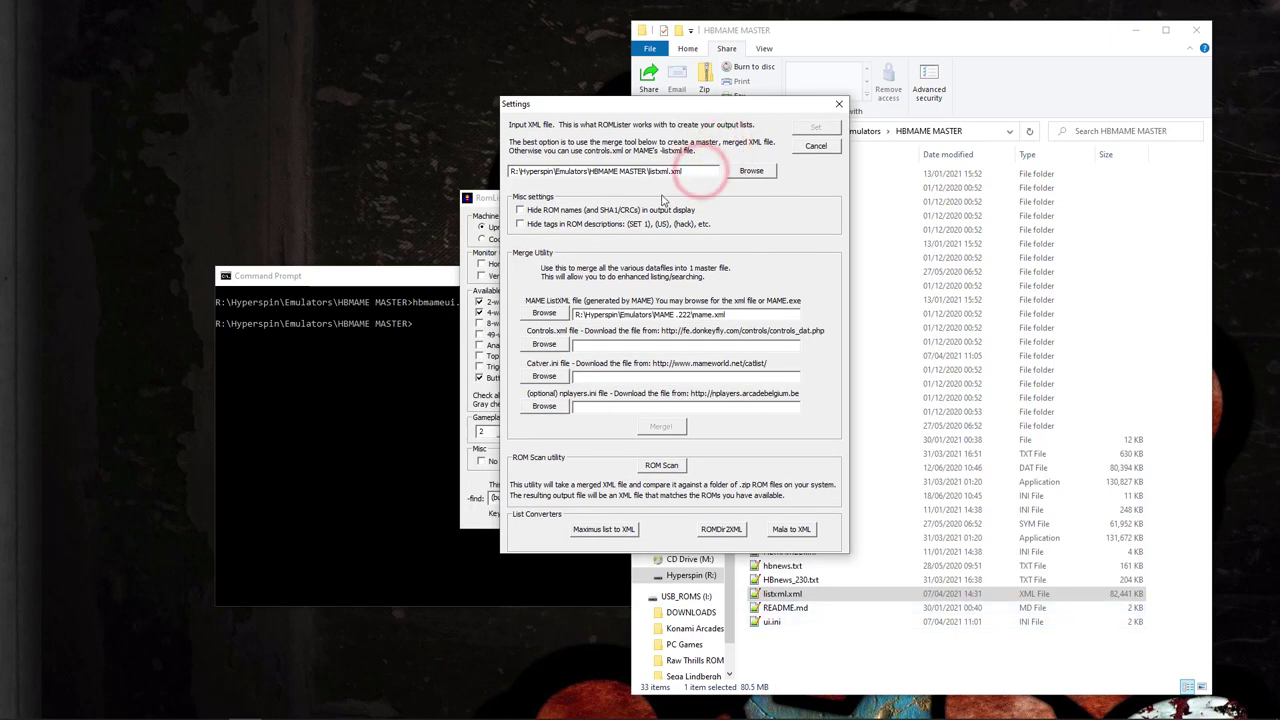
left_click(659, 196)
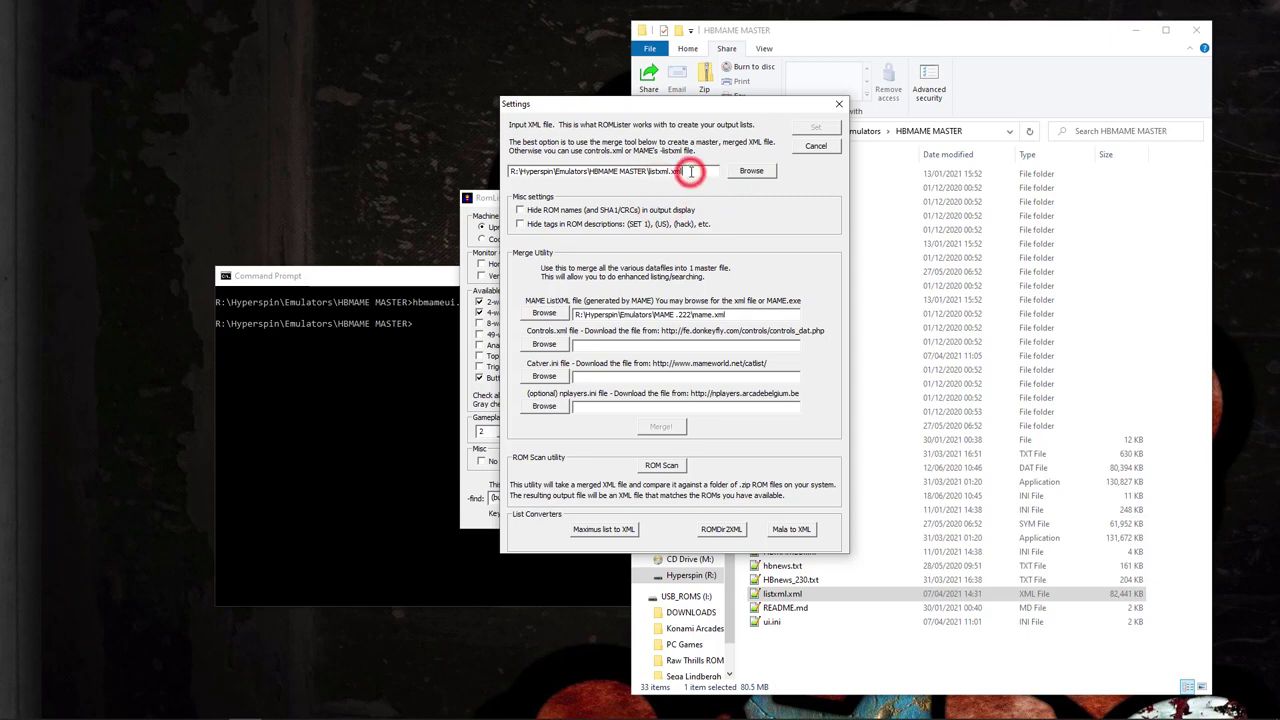
- Browse to the HBMAME MASTER folder and choose listxml.xml as RomLister's input XML file
left_click(751, 171)
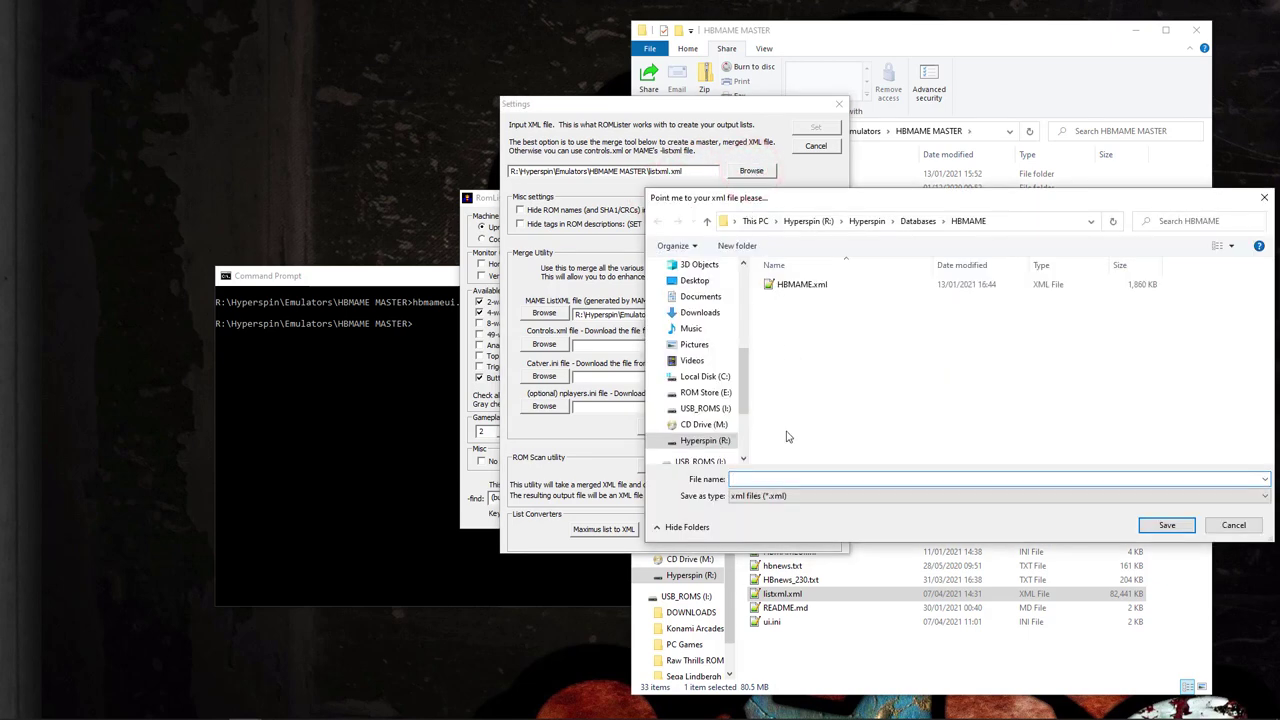
left_click(752, 479)
key("ctrl+v")
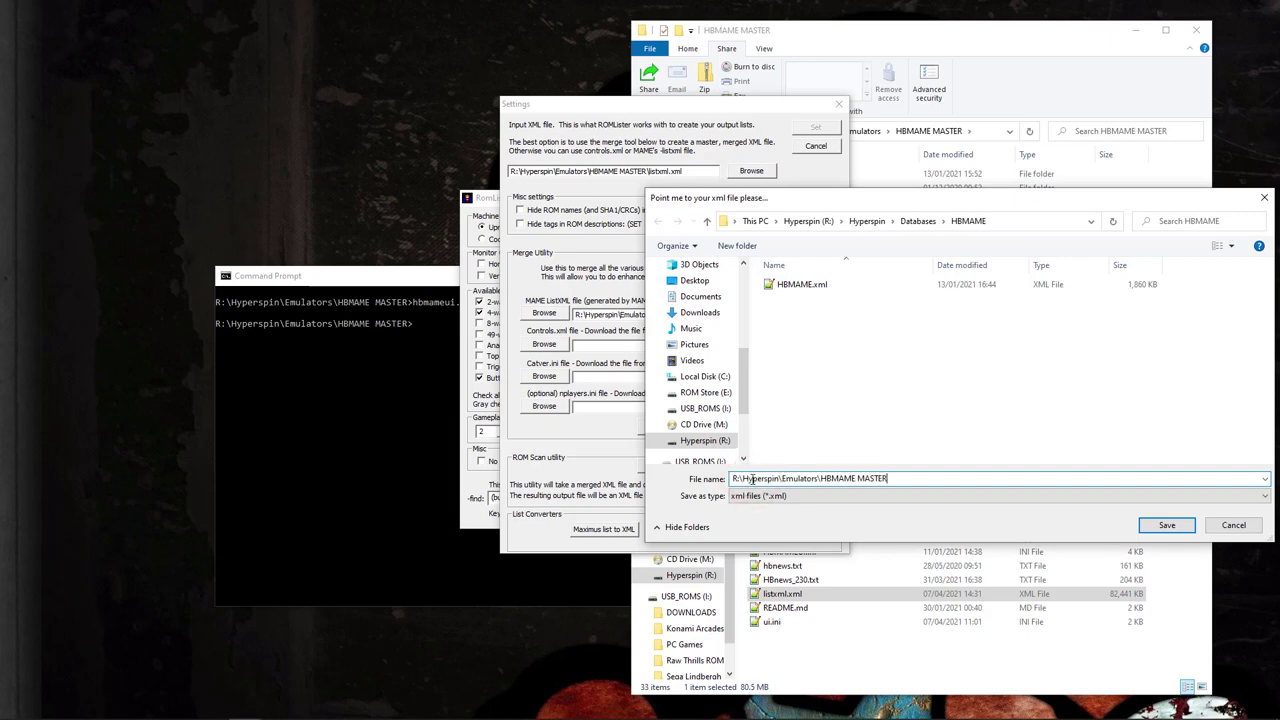
key("Return")
scroll(803, 440, "down", 5)
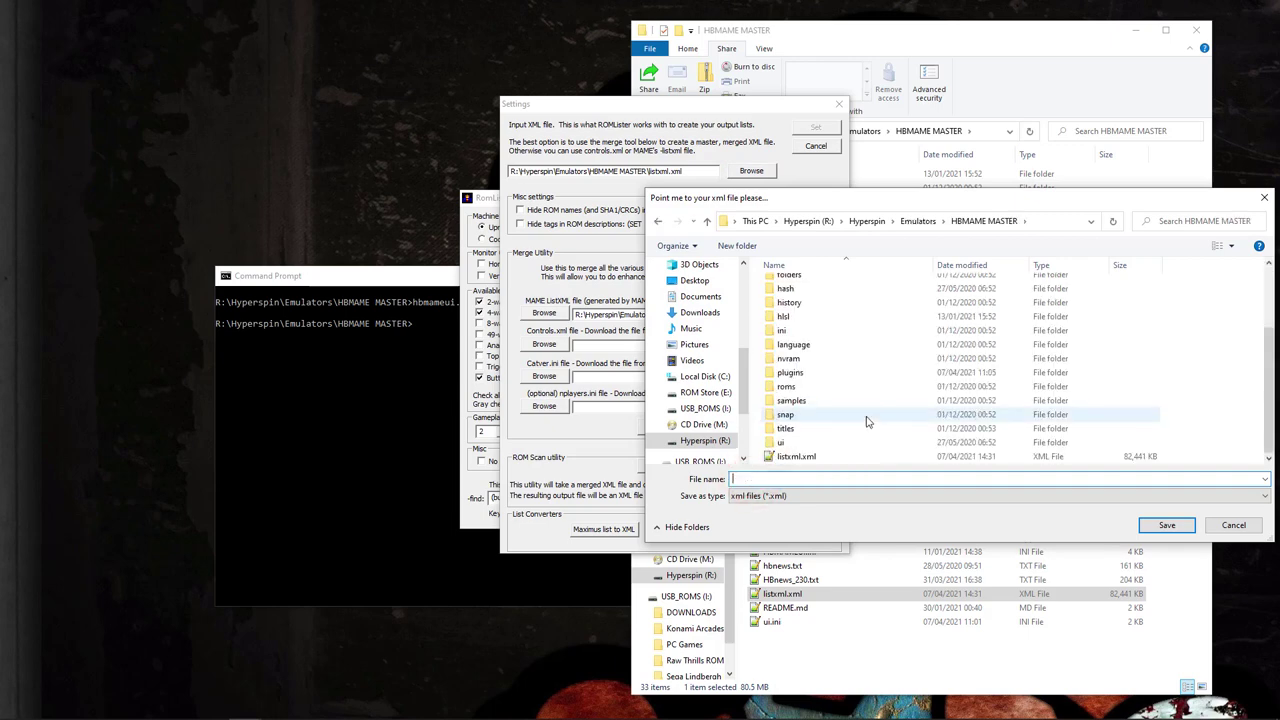
double_click(803, 456)
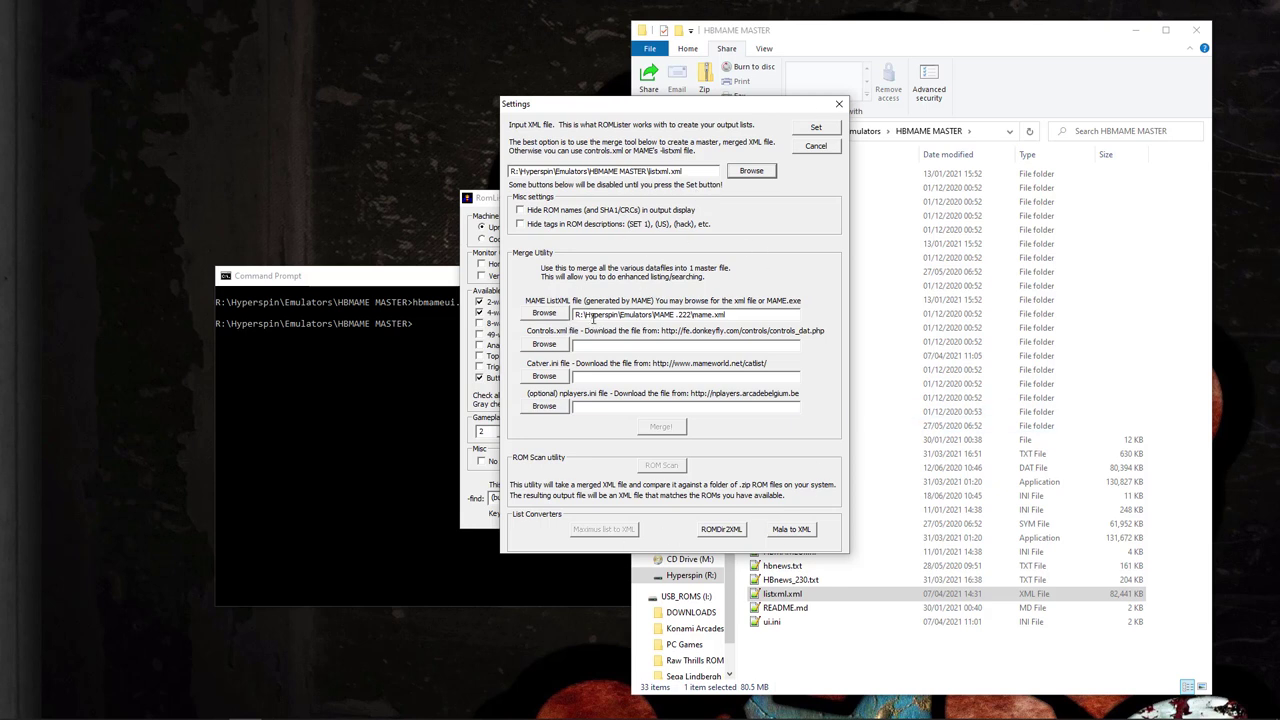
- Clear the MAME ListXML path in the merge utility, apply the settings and dismiss the merged-input note
left_click_drag(734, 315, 572, 314)
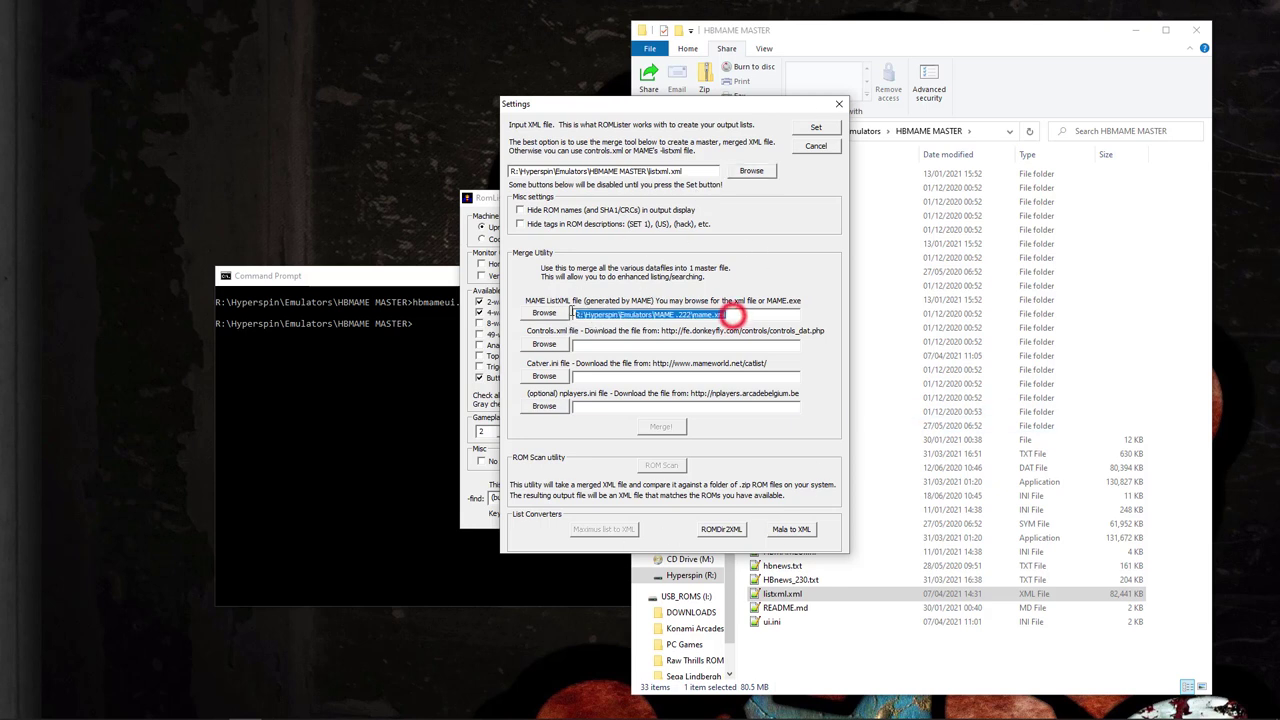
key("BackSpace")
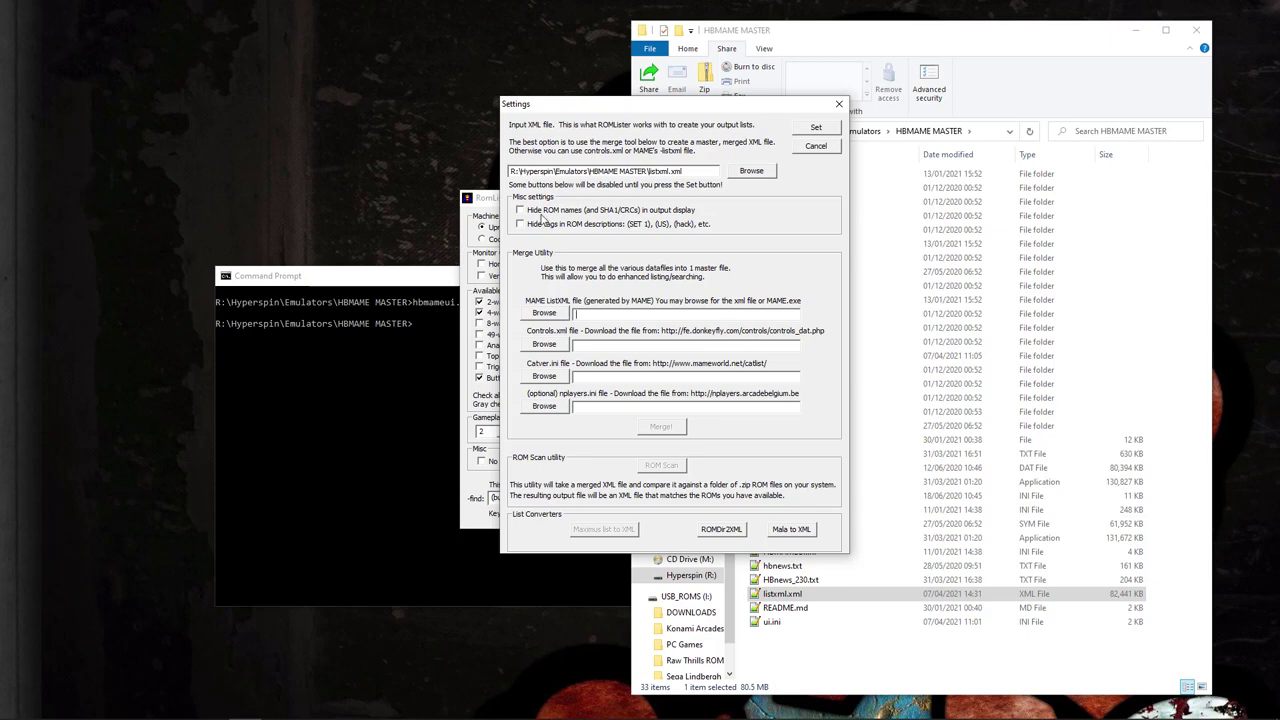
left_click(818, 130)
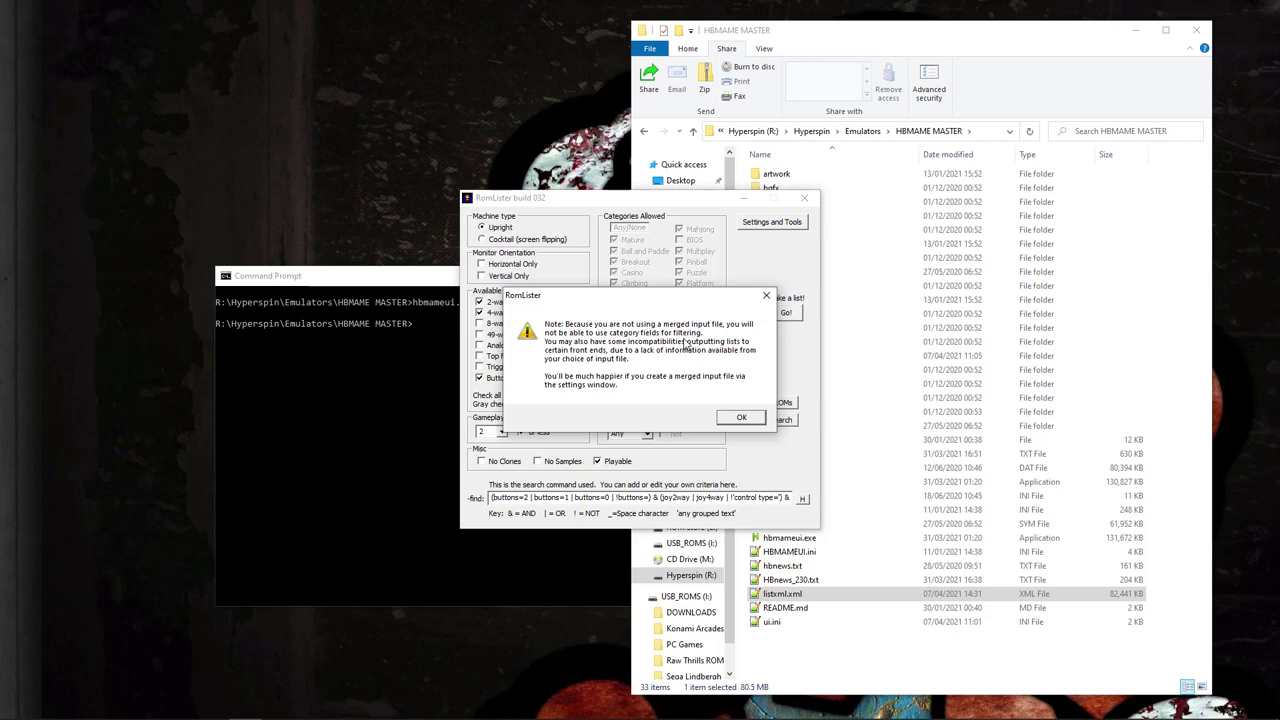
left_click(741, 419)
- Reopen Settings and Tools, clear the MAME ListXML path again, and reapply the settings, dismissing the note
left_click(771, 221)
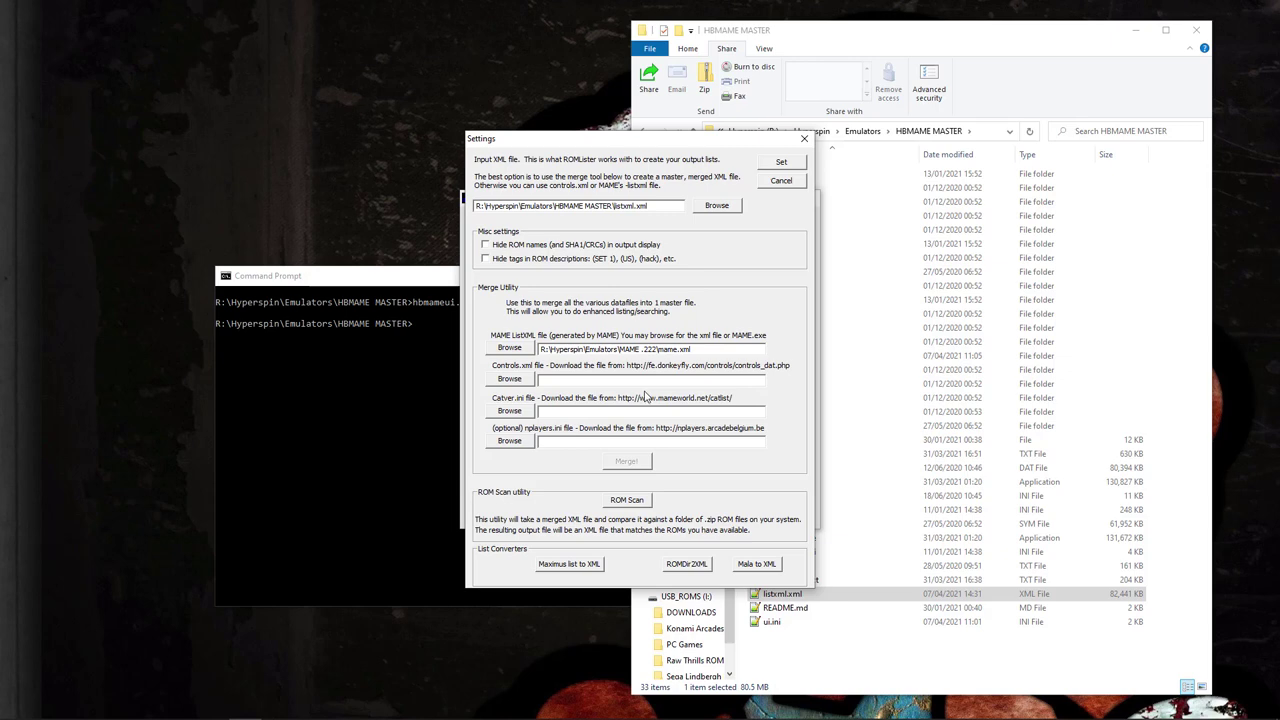
left_click_drag(704, 347, 532, 348)
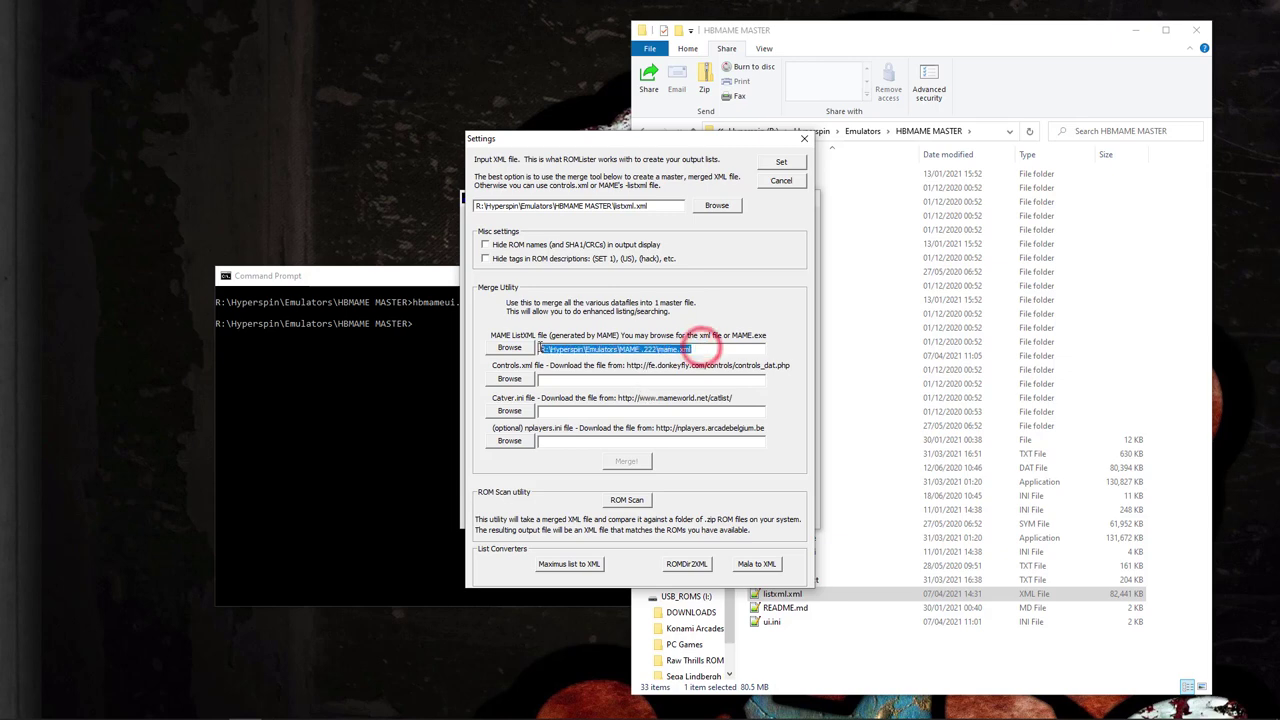
key("BackSpace")
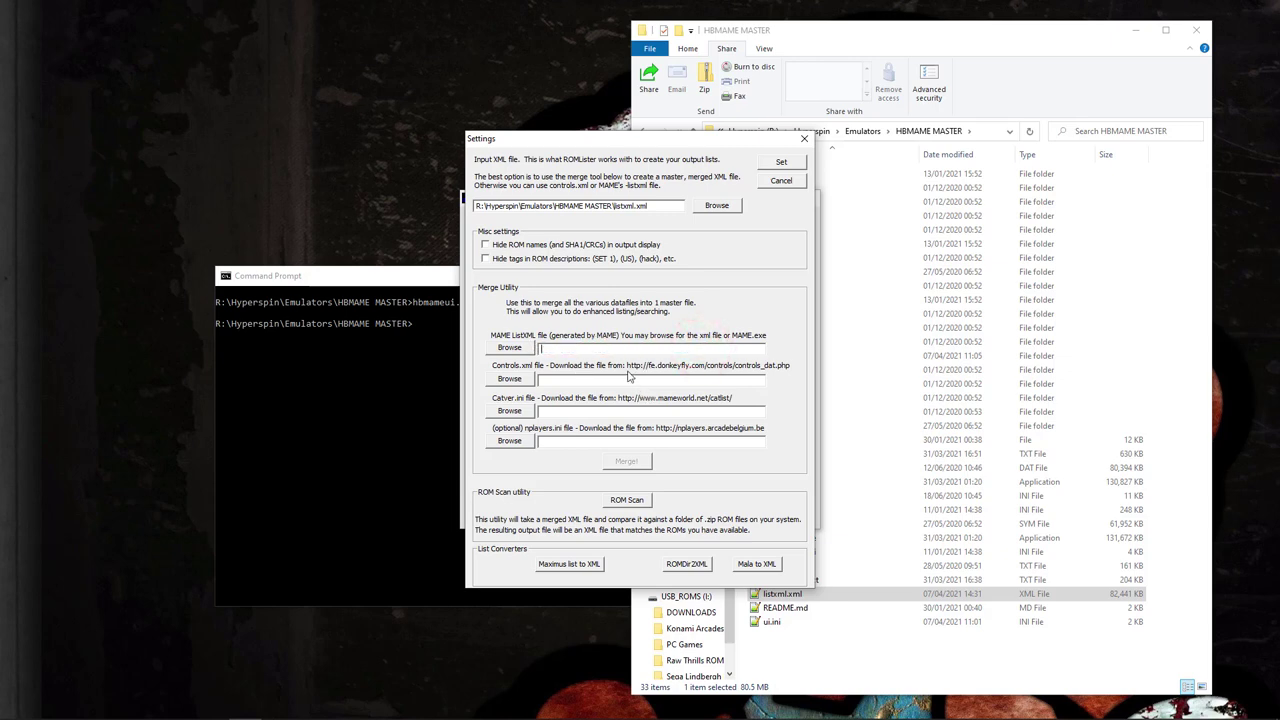
left_click(785, 164)
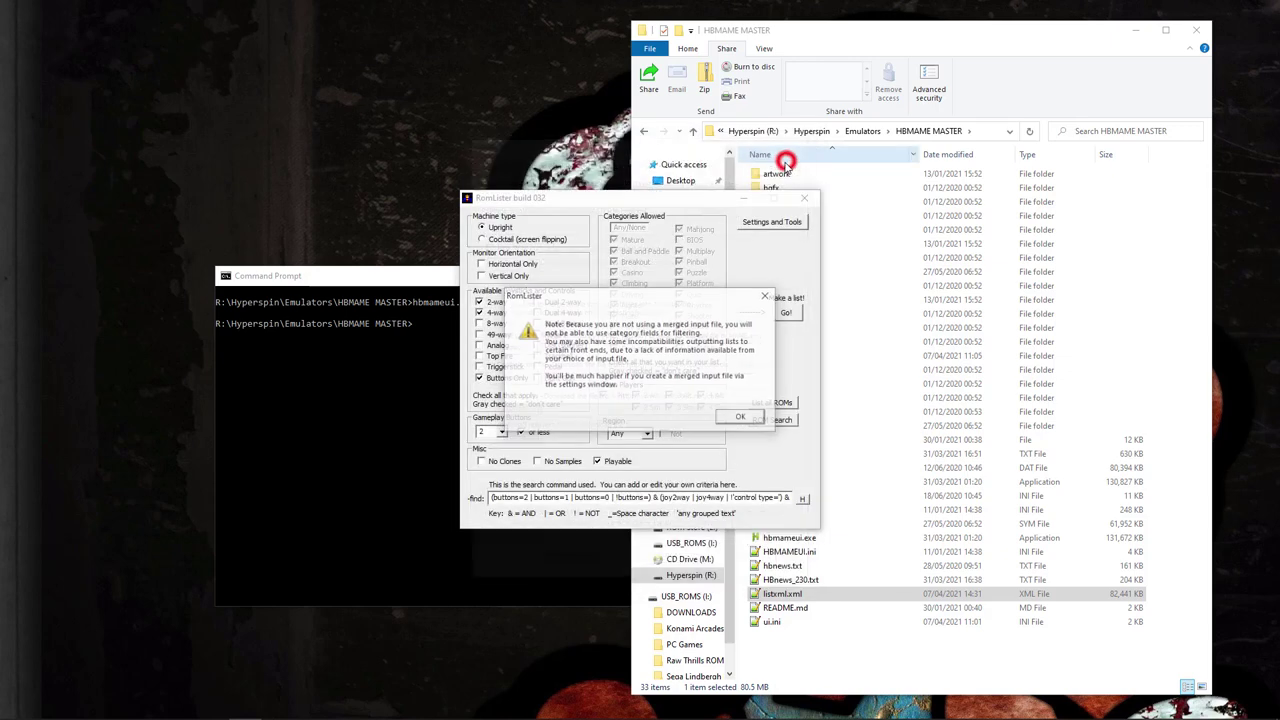
left_click(740, 417)
- Exclude the 2-way, 4-way and Buttons Only options from RomLister's available joysticks and controls filter
left_click_drag(630, 199, 576, 191)
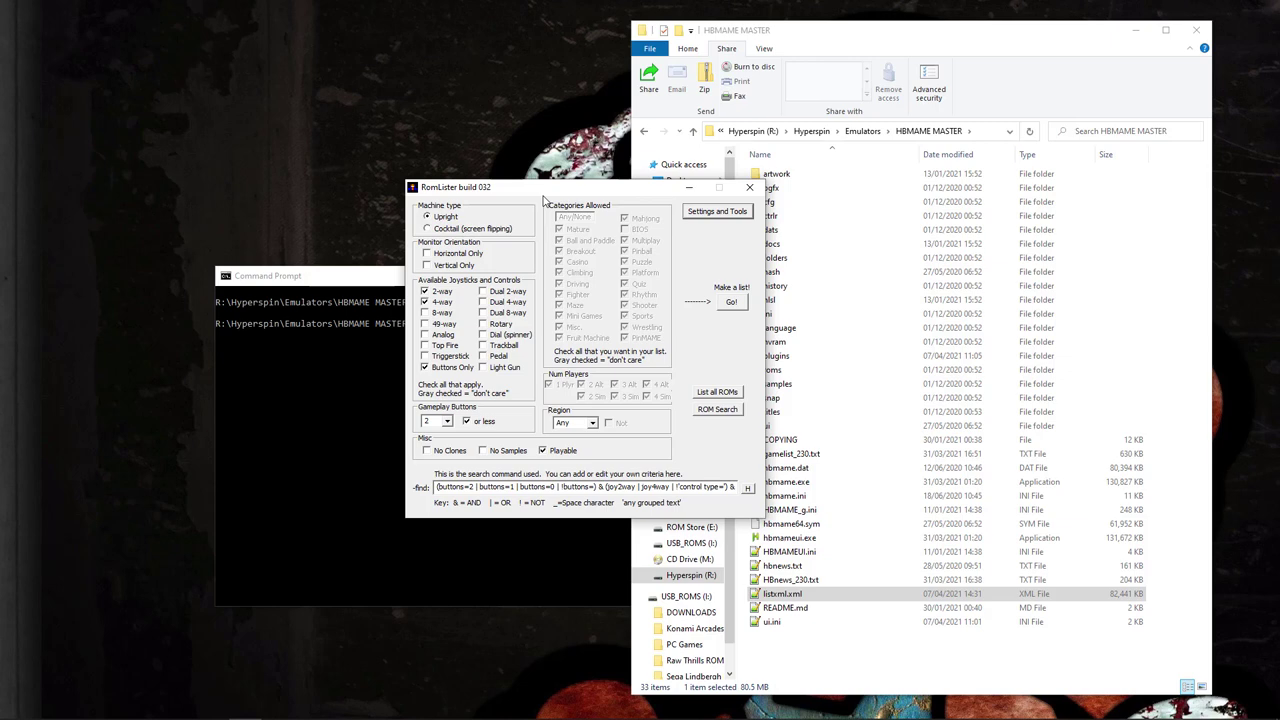
left_click_drag(541, 196, 502, 167)
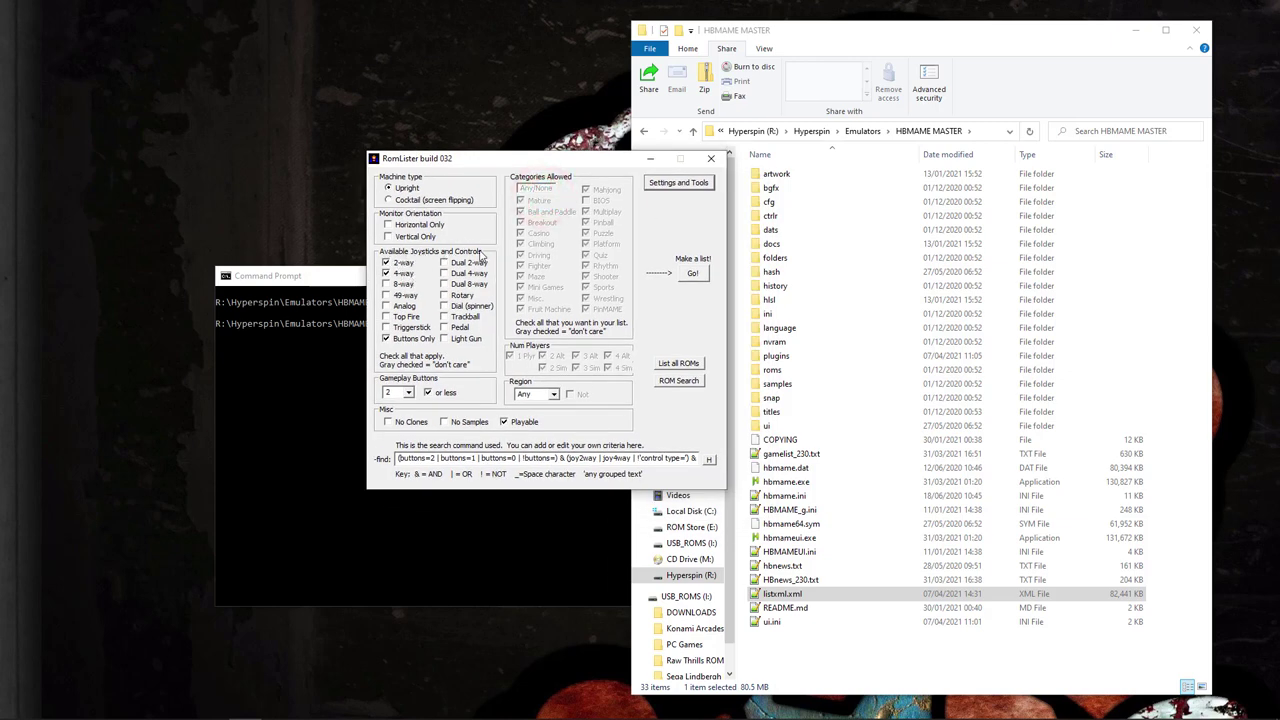
left_click(388, 263)
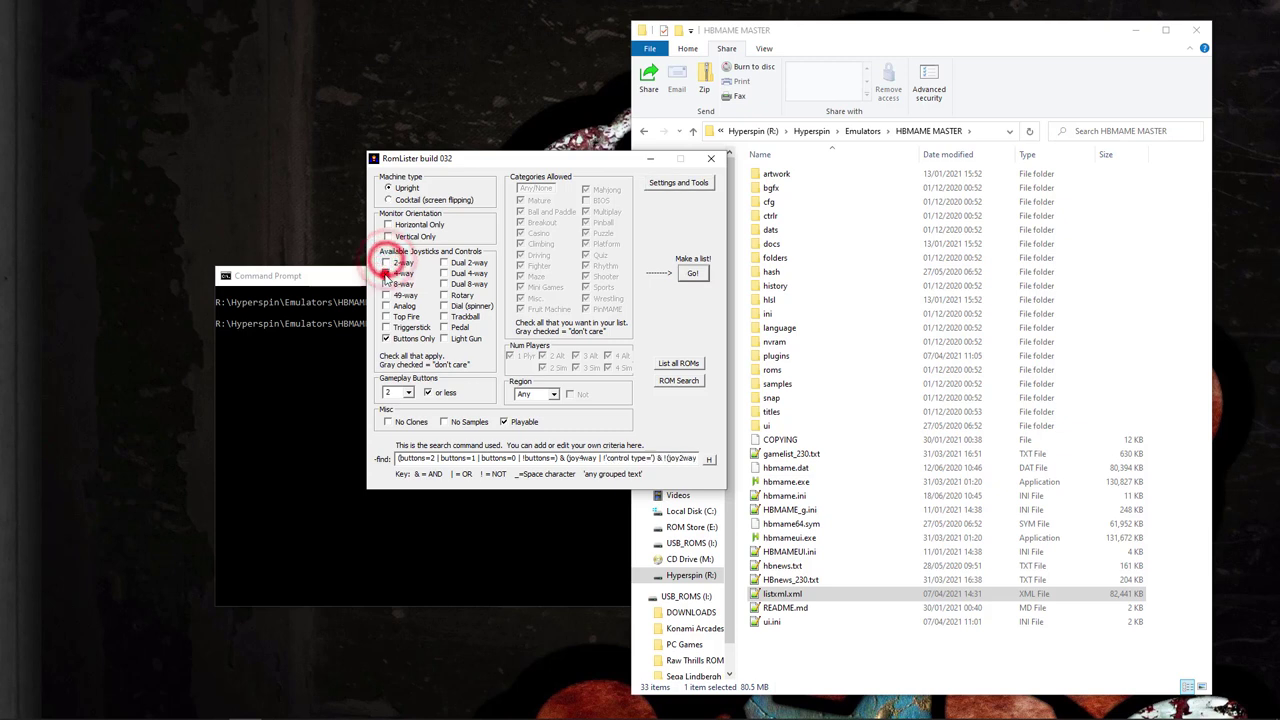
left_click(387, 274)
left_click(387, 338)
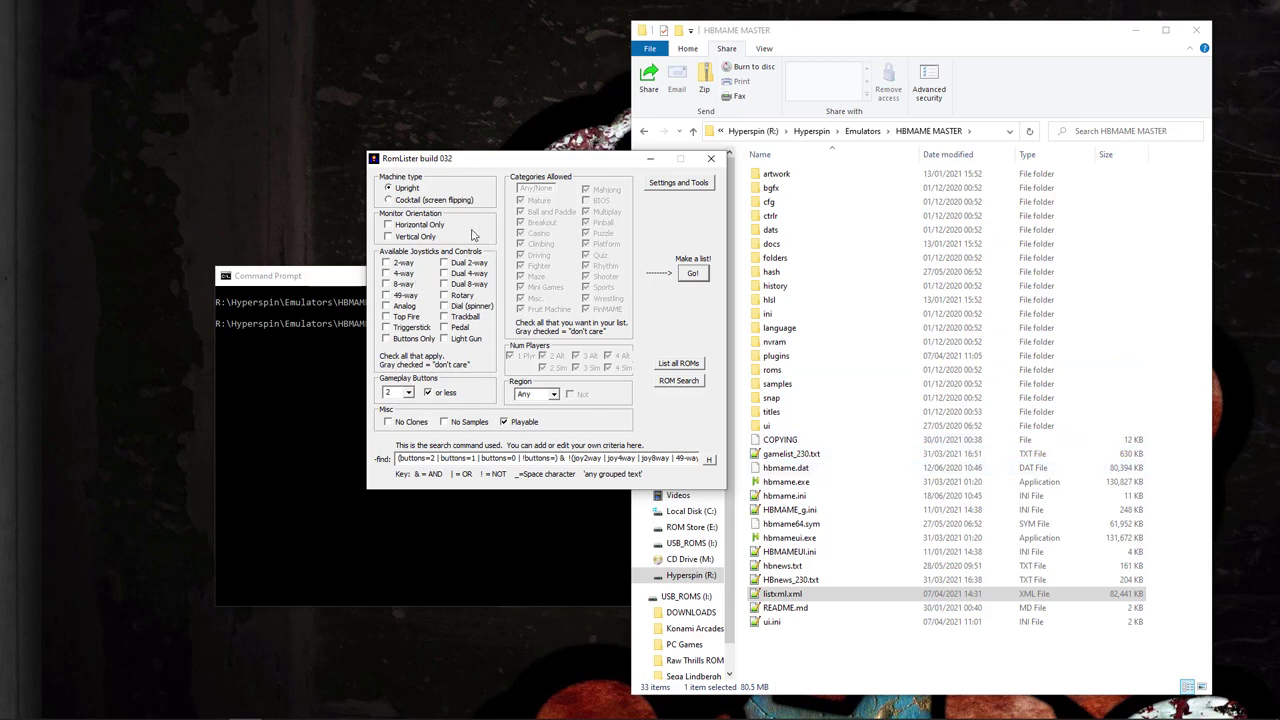
- Set the gameplay buttons filter to 16 or less and generate the working ROM list
left_click(408, 393)
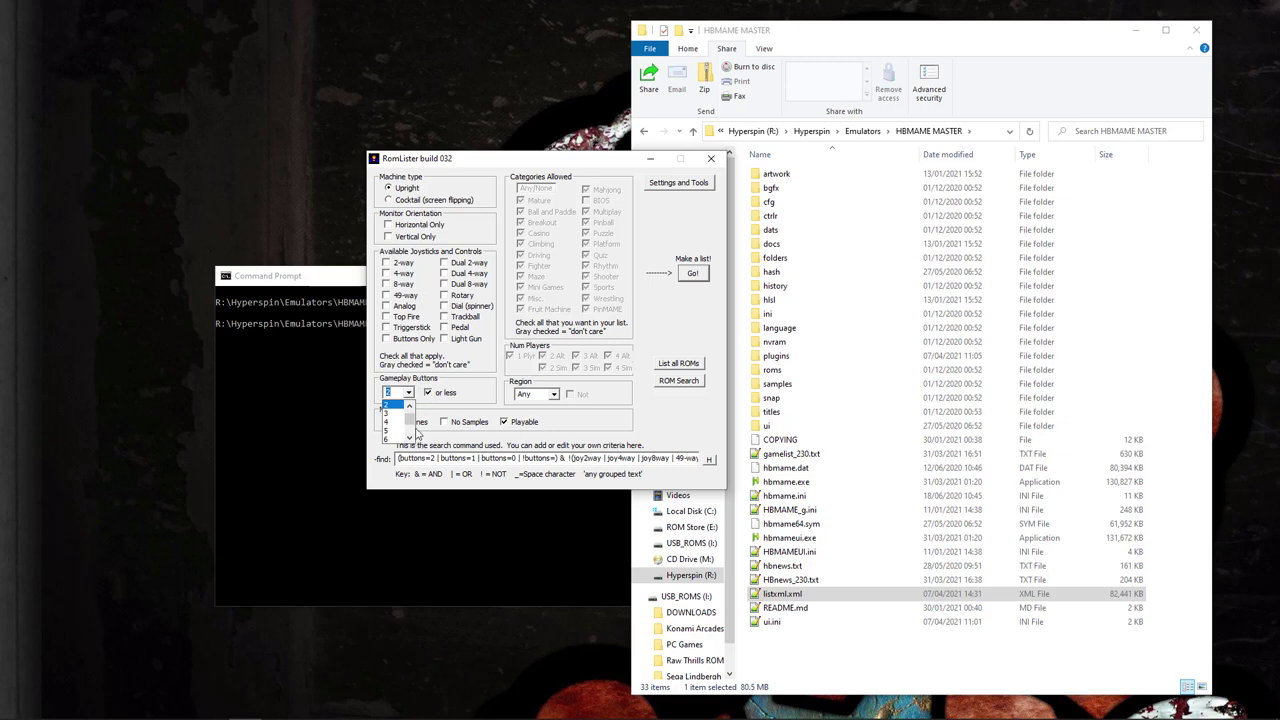
left_click_drag(418, 433, 393, 440)
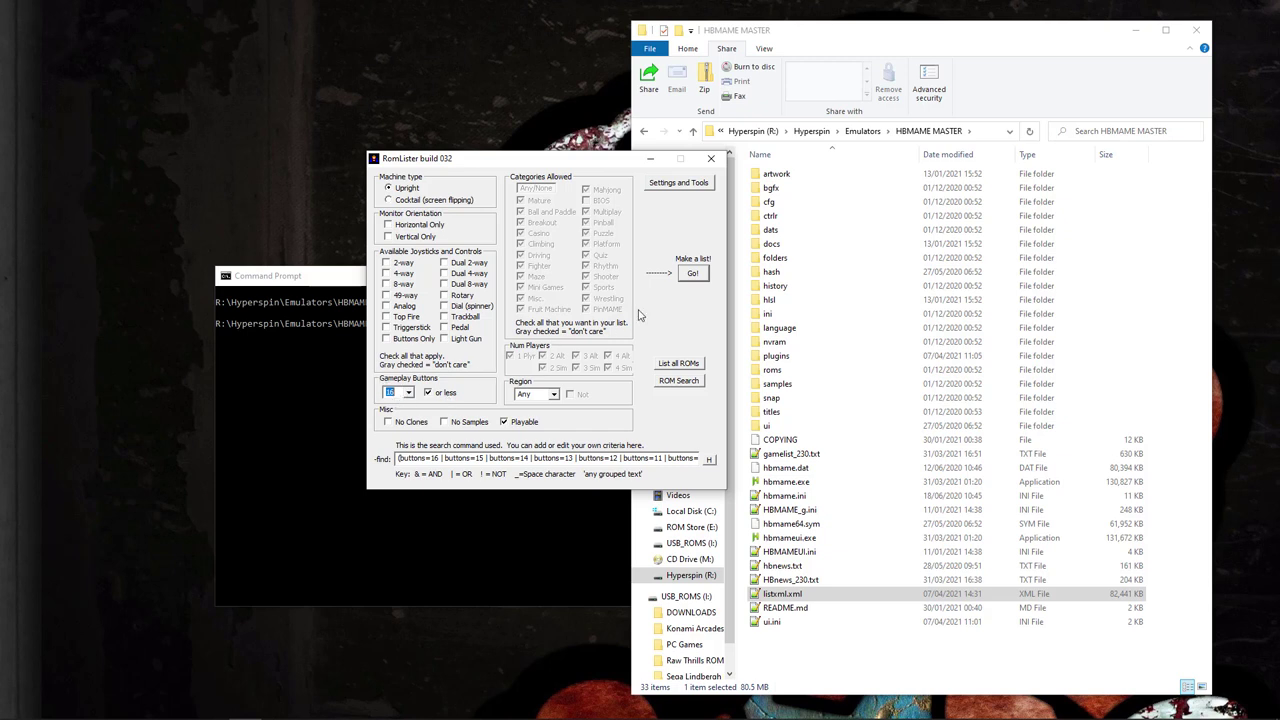
left_click(694, 275)
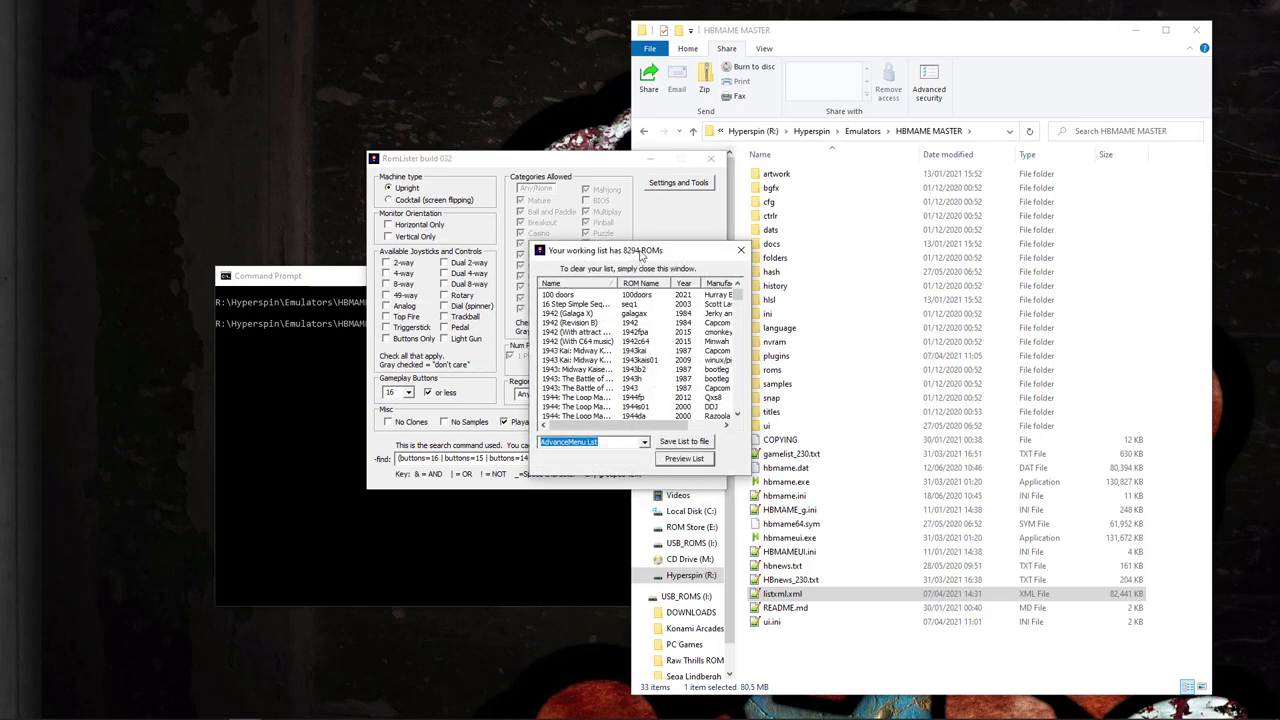
left_click_drag(643, 256, 587, 239)
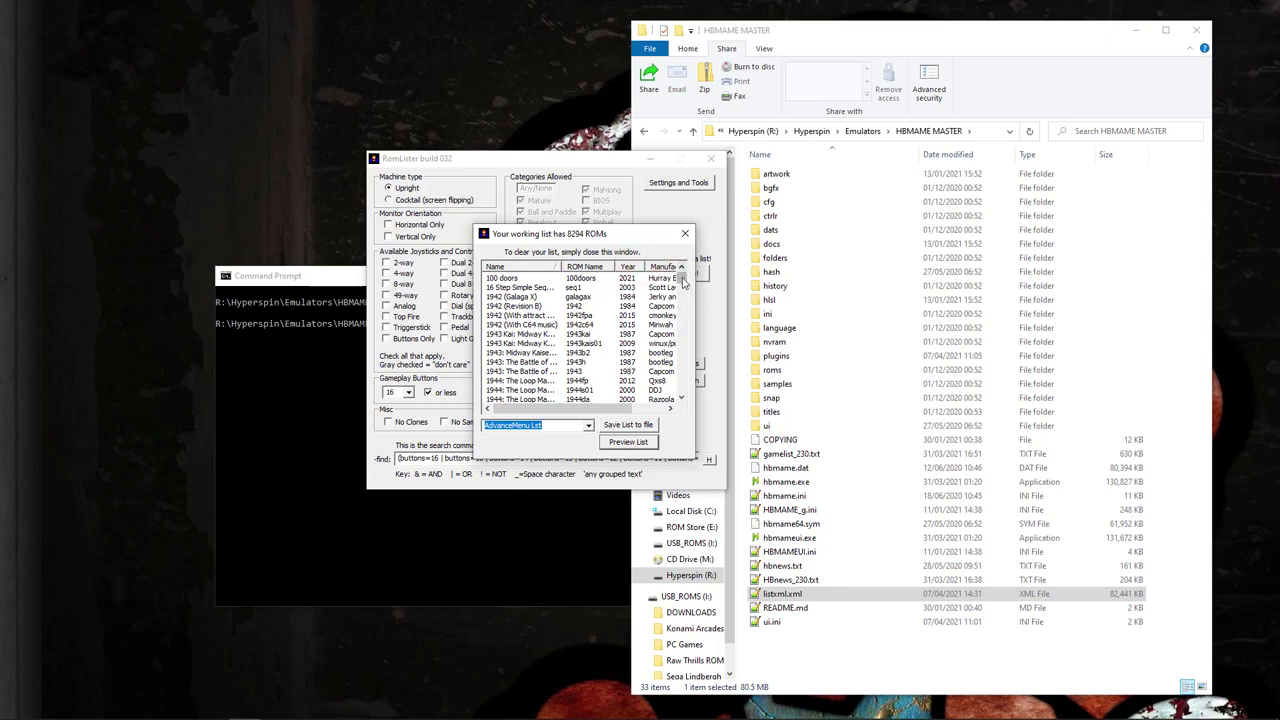
mouse_move(683, 282)
left_mouse_down()
mouse_move(685, 396)
mouse_move(683, 272)
left_mouse_up()
- Choose HyperSpin as the list format and start saving the list into the Hyperspin\Databases\HBMAME folder
left_click(588, 426)
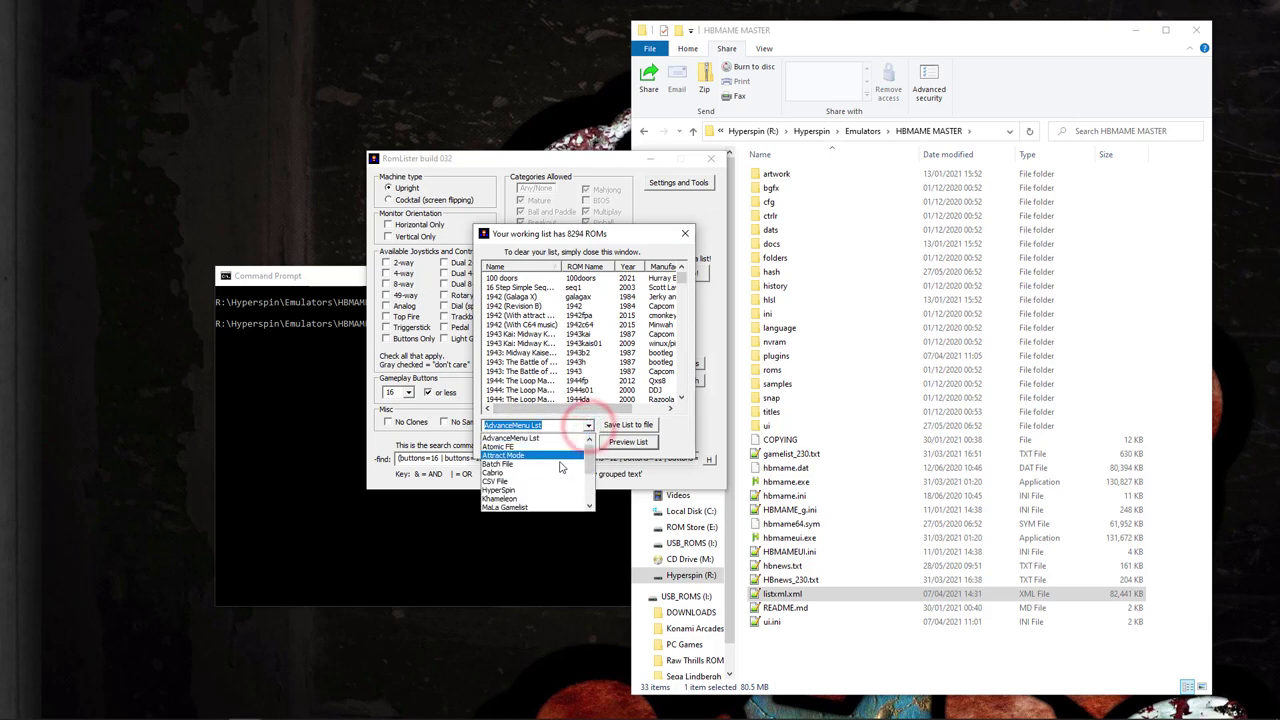
left_click(511, 491)
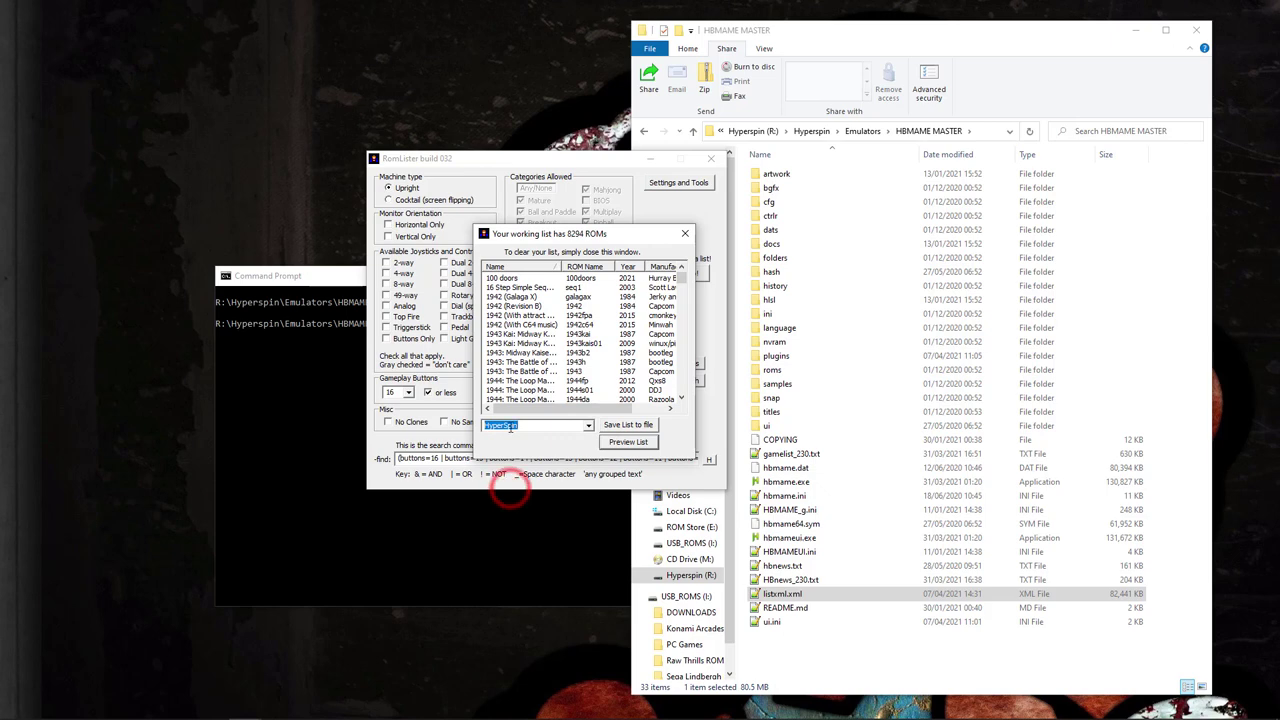
left_click(627, 425)
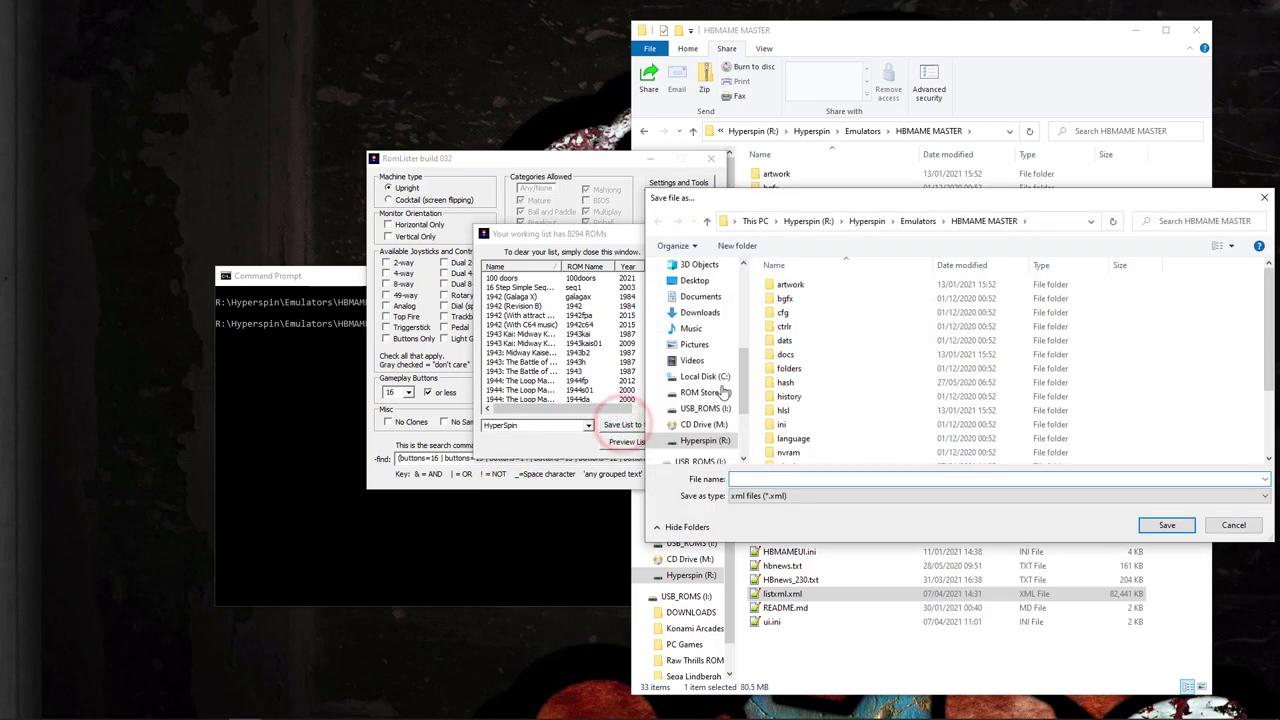
left_click_drag(967, 207, 760, 207)
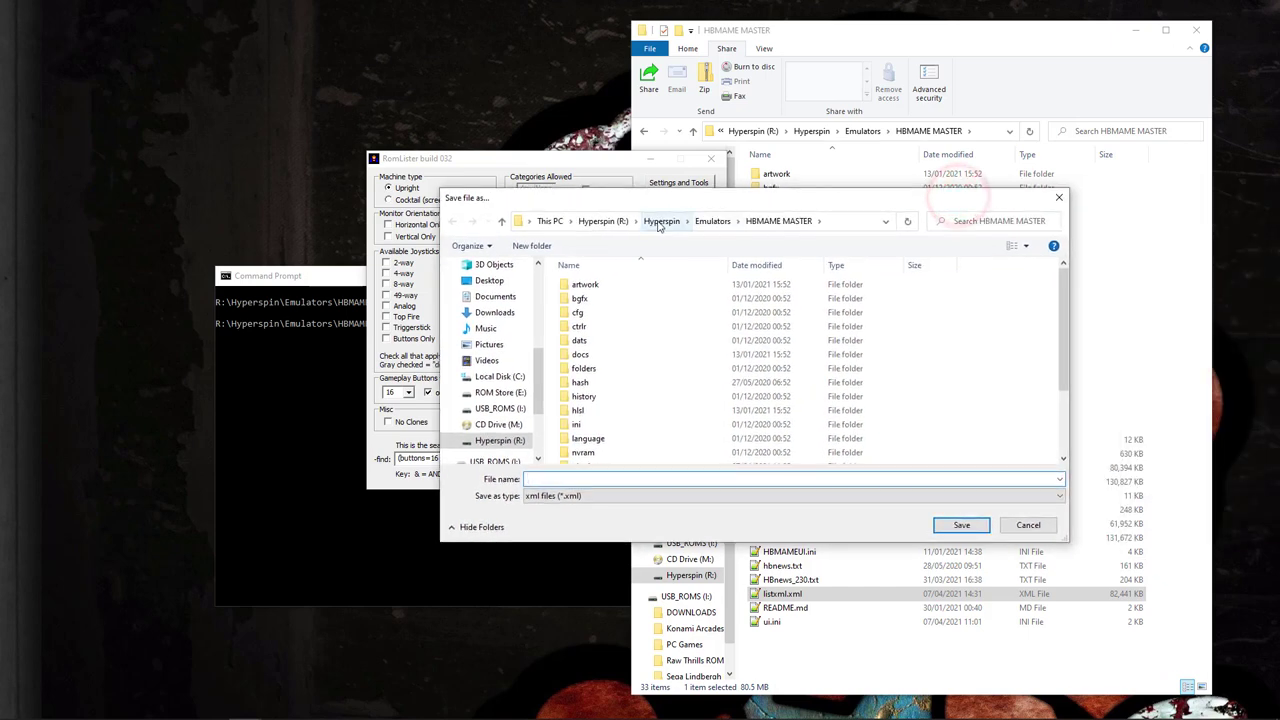
left_click(659, 223)
double_click(589, 298)
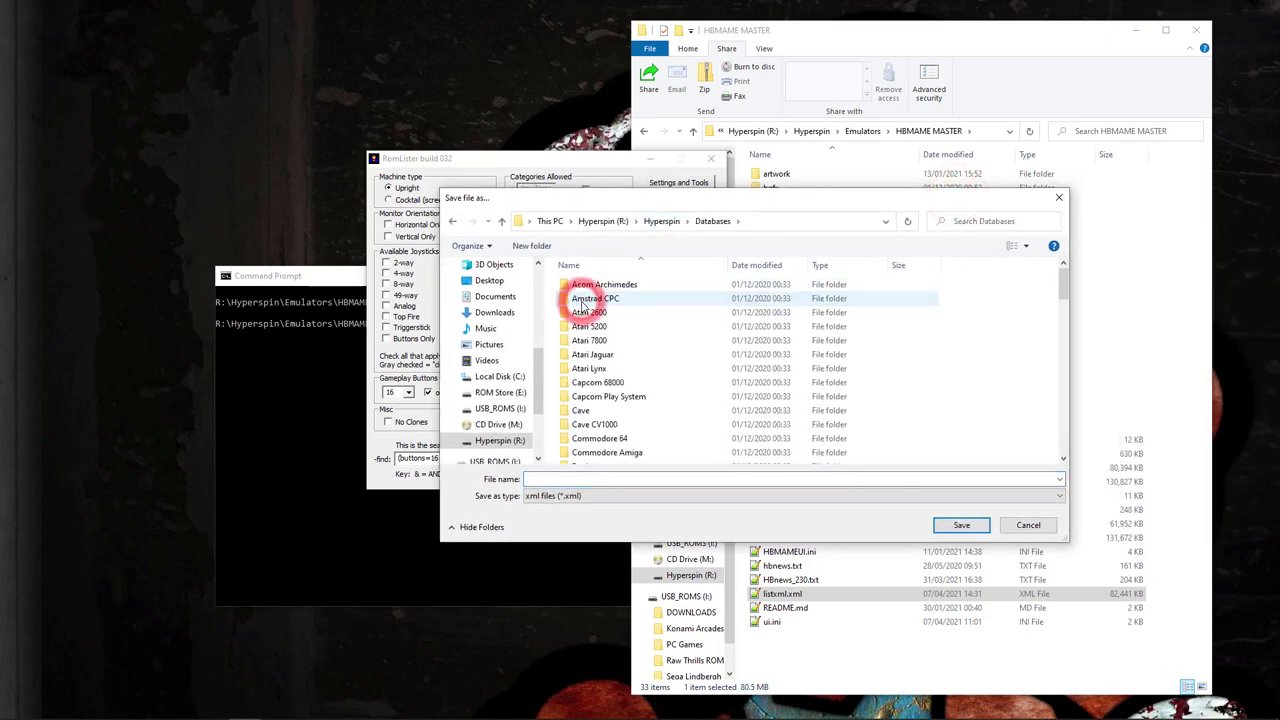
scroll(588, 416, "down", 5)
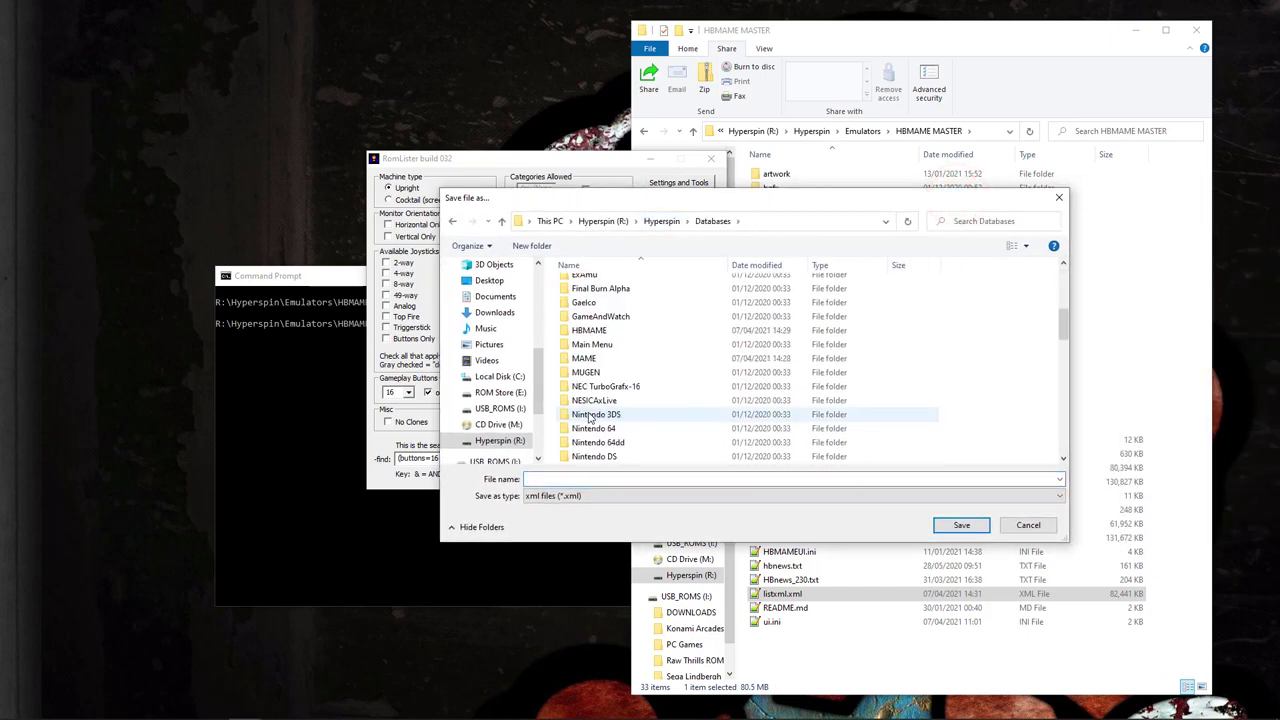
double_click(585, 332)
- Rename the existing database file to HBMAME.xmlOLD and save the new list as HBMAME.xml
left_click(597, 286)
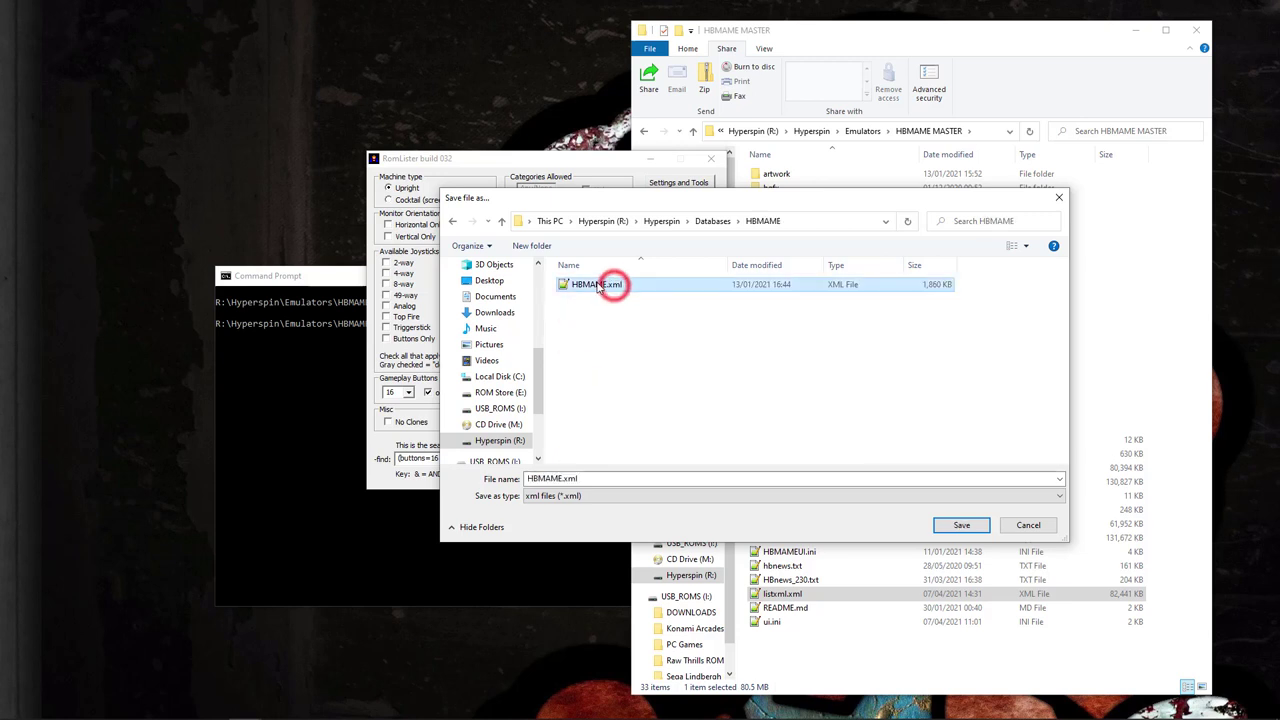
left_click(597, 286)
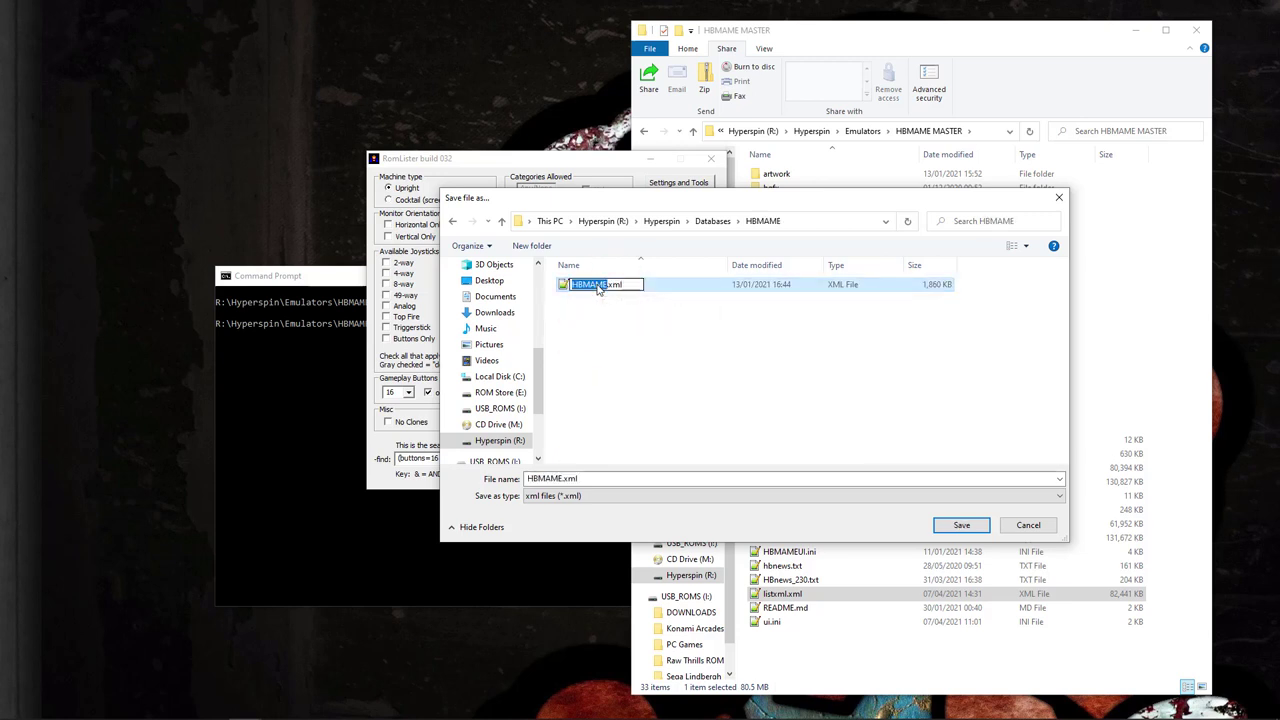
type("OLD")
key("Return")
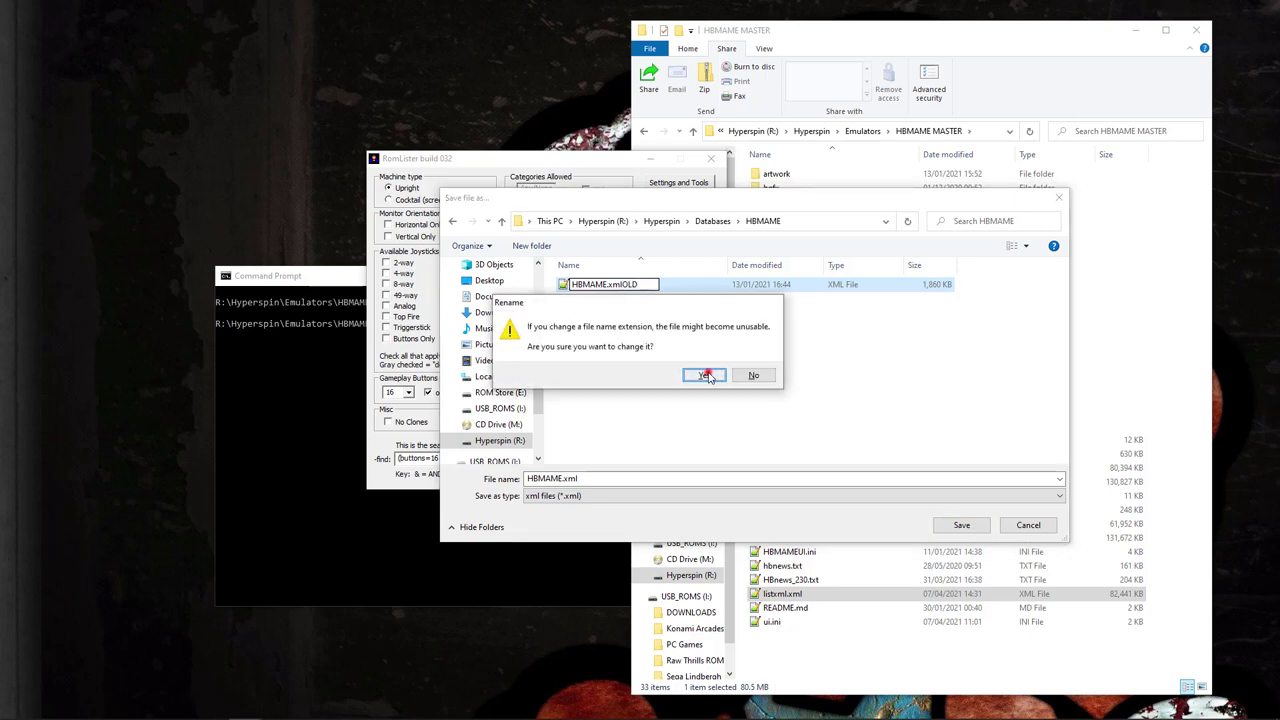
left_click(704, 375)
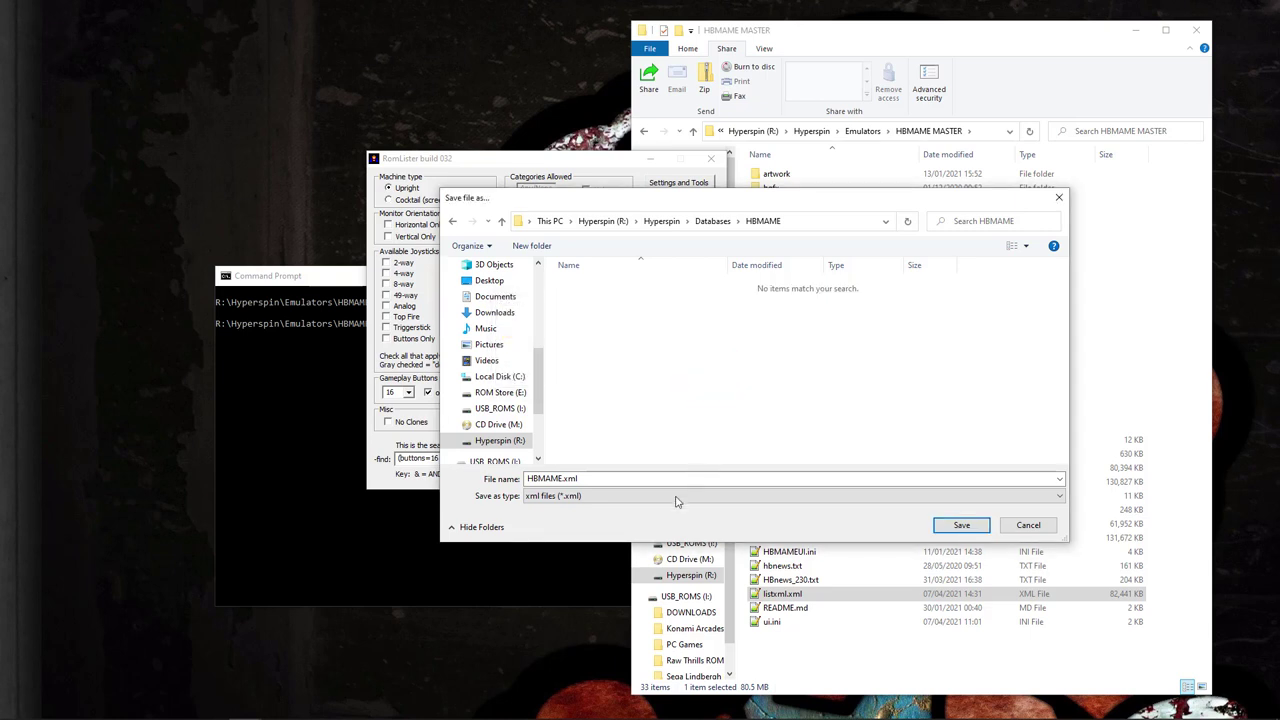
left_click(944, 523)
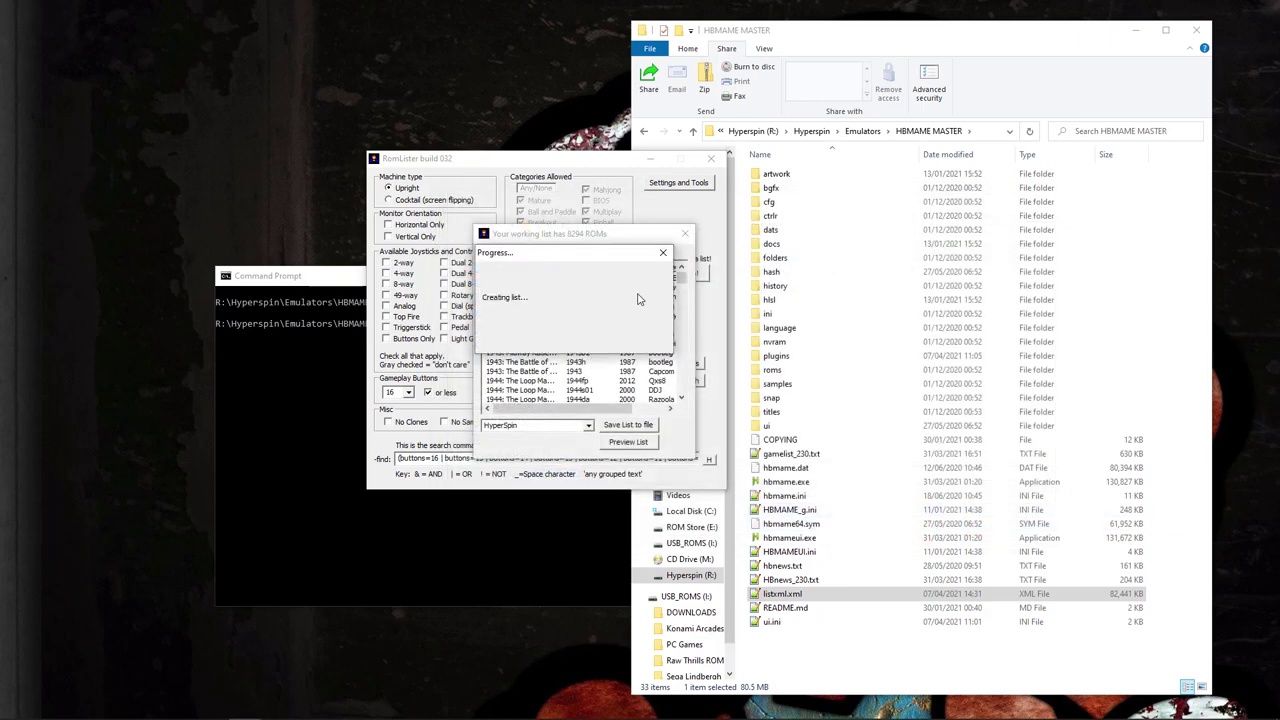
- In File Explorer, go to Hyperspin\Databases\HBMAME and inspect the new HBMAME.xml in Notepad++, closing it when done
left_click(811, 131)
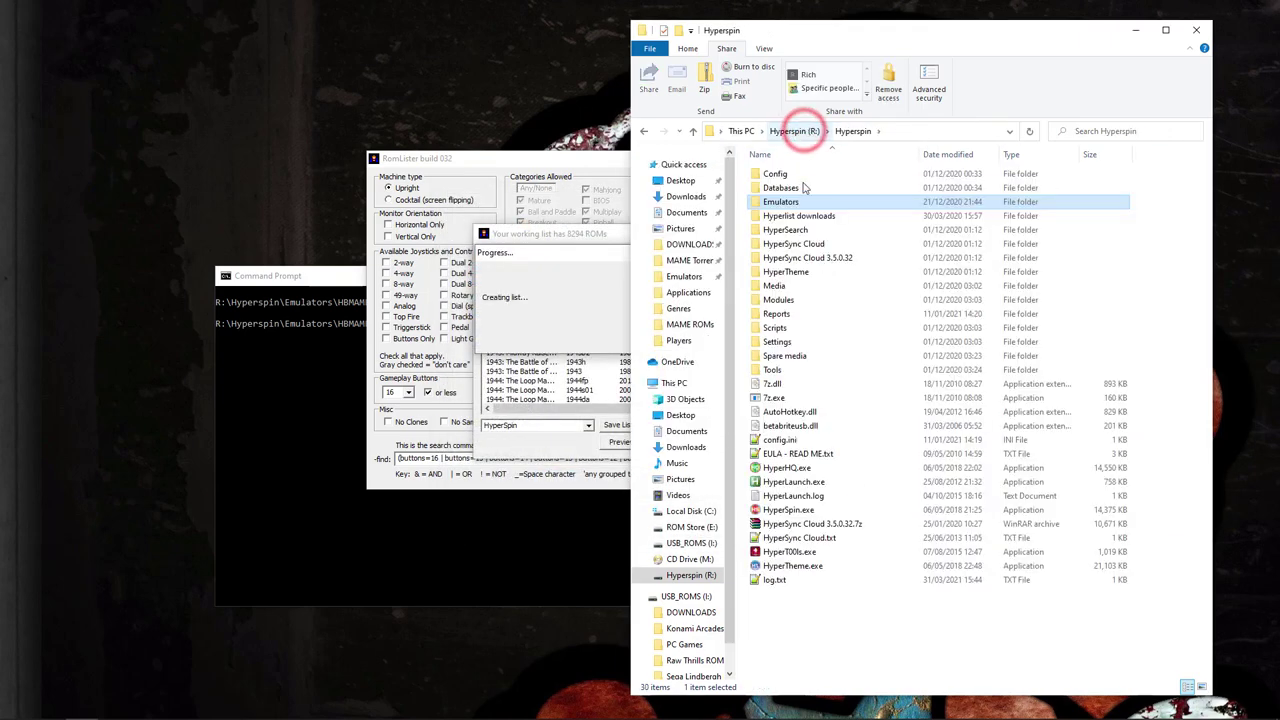
double_click(780, 188)
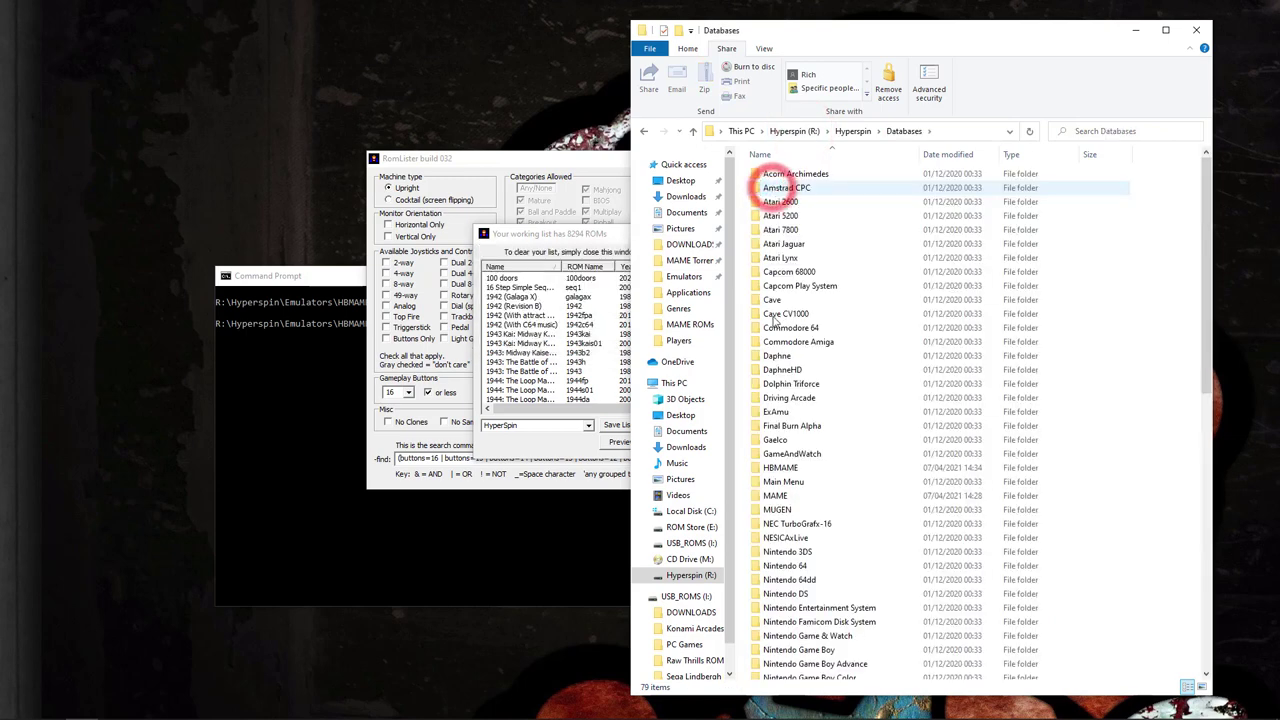
double_click(773, 467)
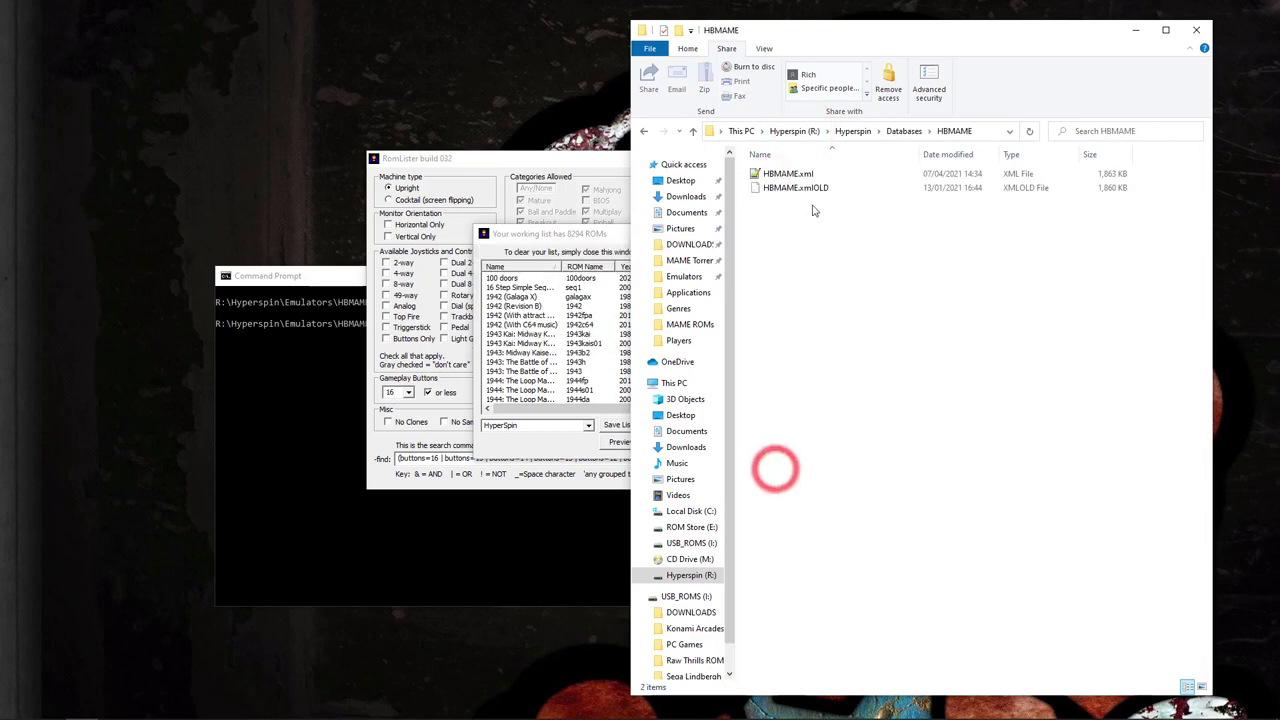
double_click(779, 175)
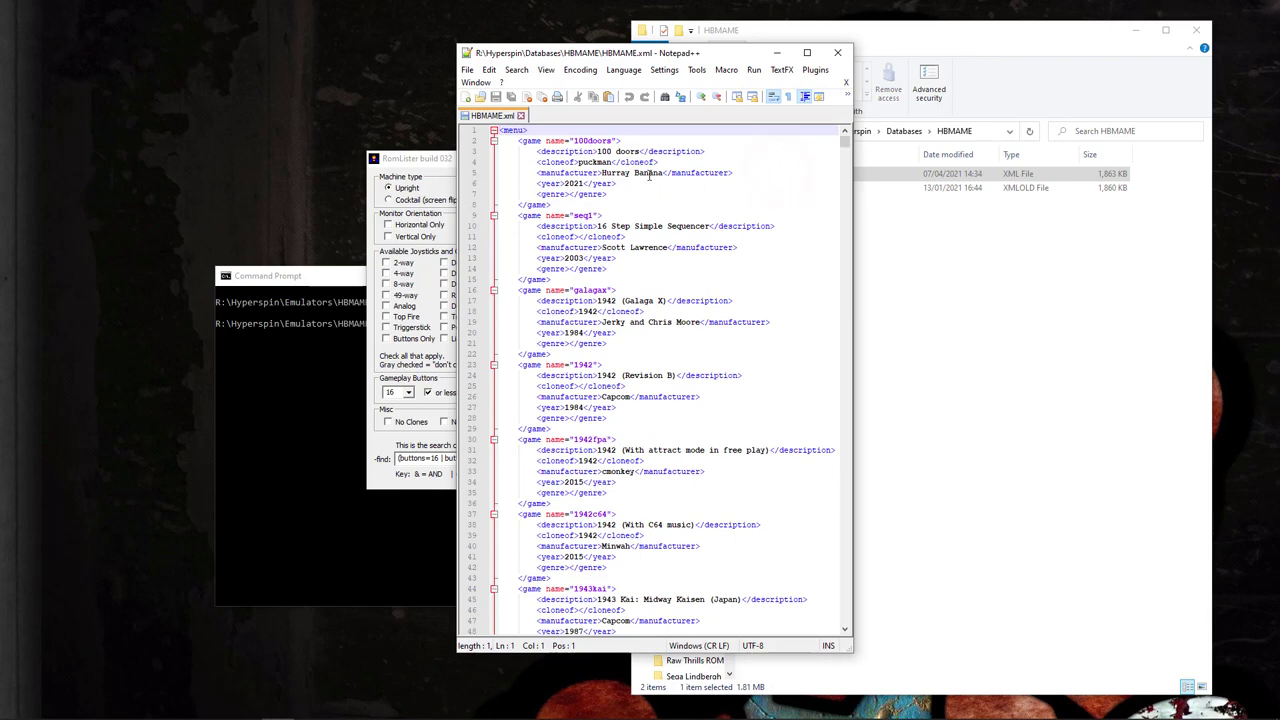
left_click_drag(655, 52, 505, 52)
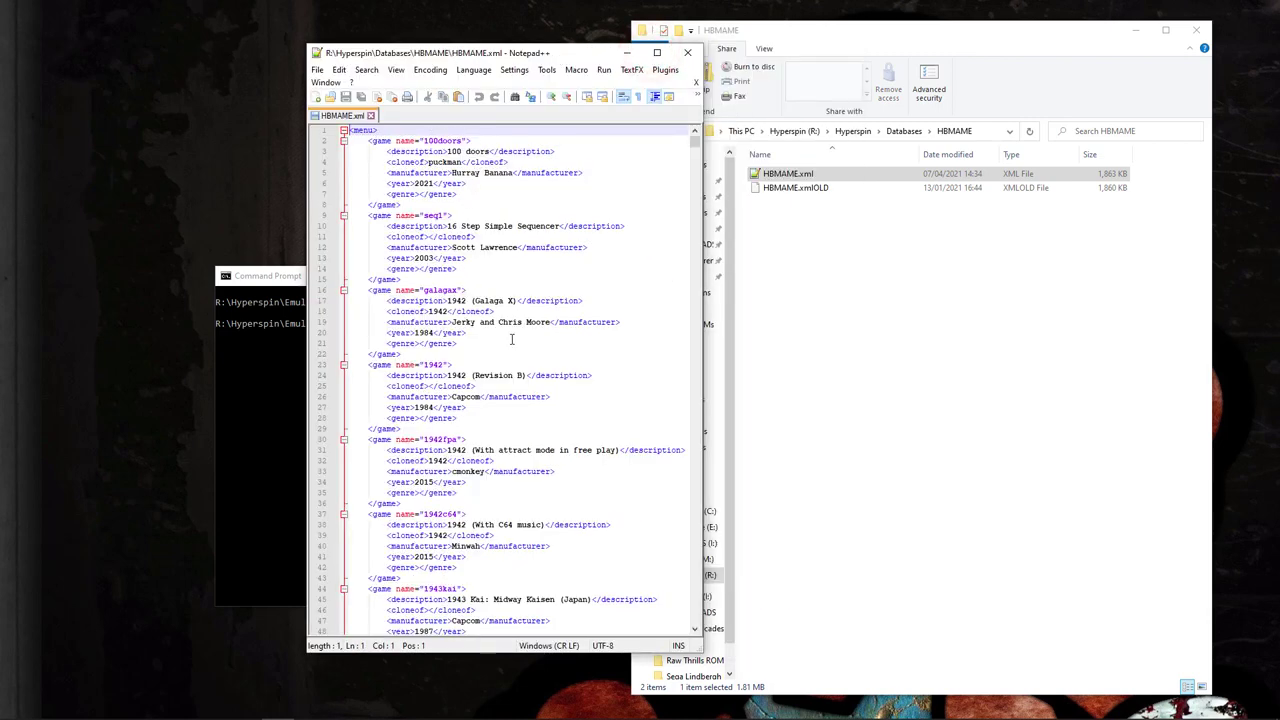
left_click(687, 52)
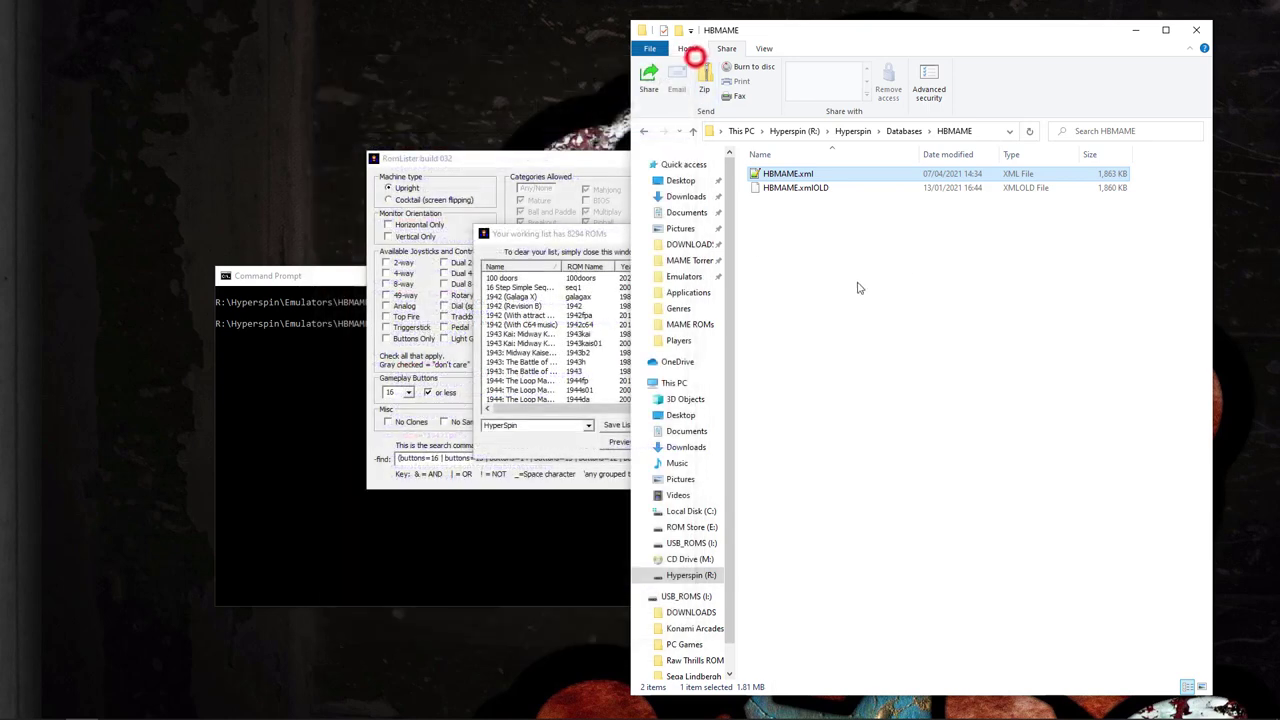
- Close the working list, RomLister, the Command Prompt and the HBMAME folder window
left_click(626, 241)
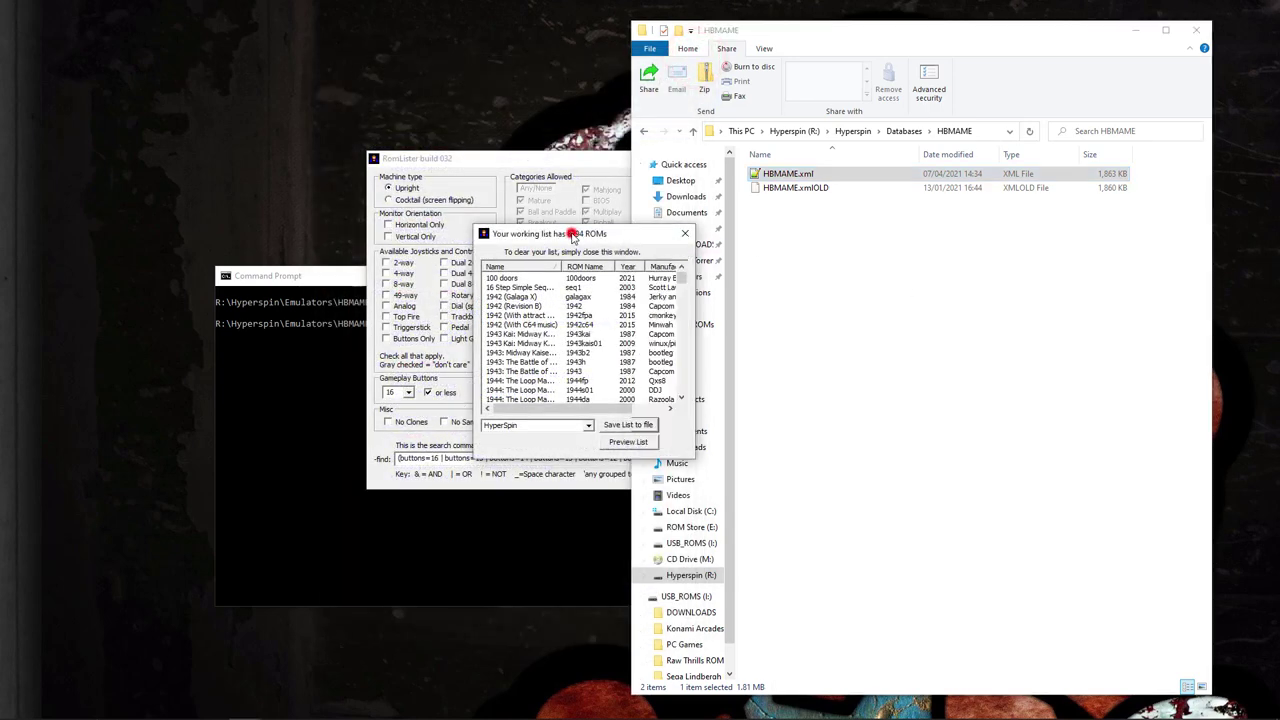
left_click(686, 236)
left_click(527, 162)
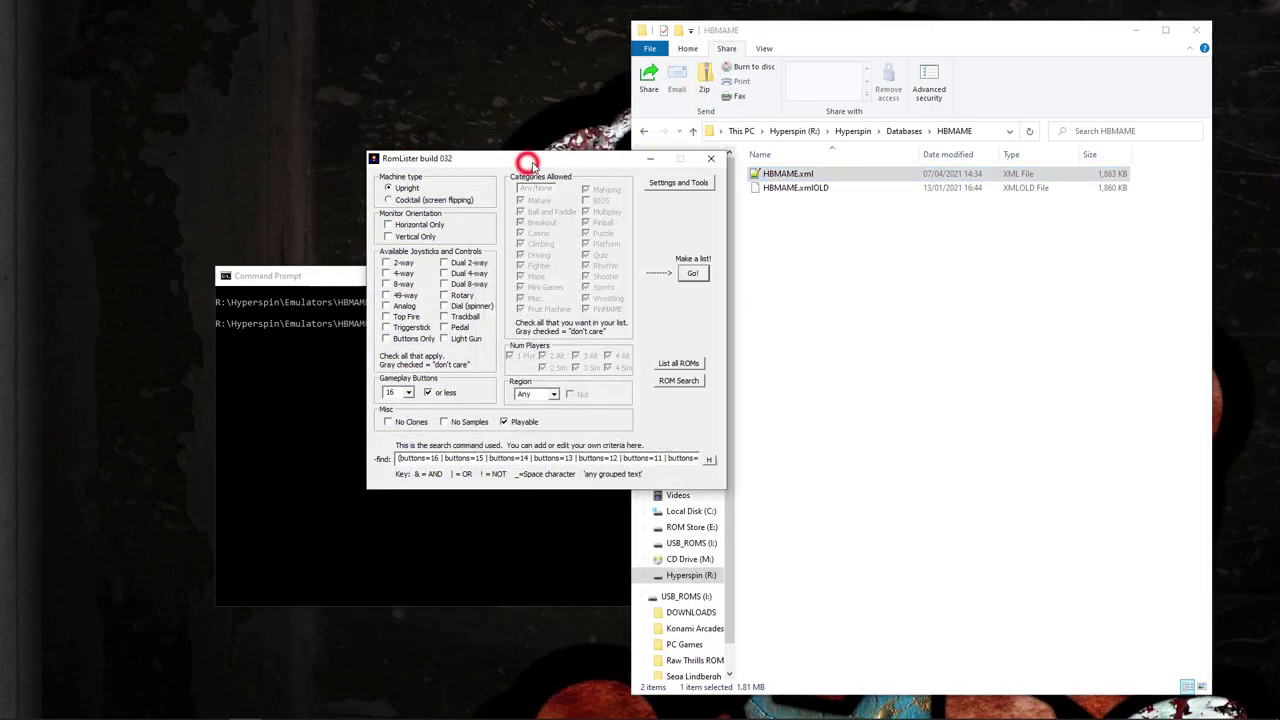
left_click(711, 158)
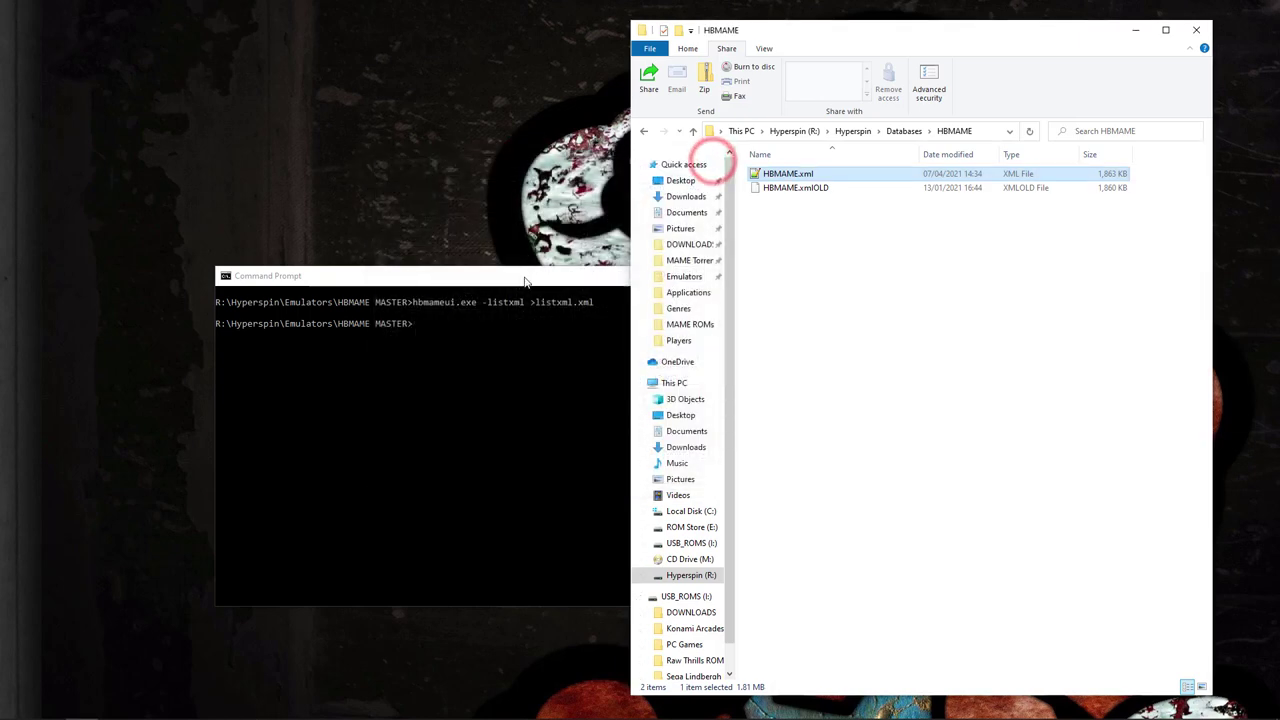
left_click(524, 282)
left_click(726, 275)
left_click(920, 263)
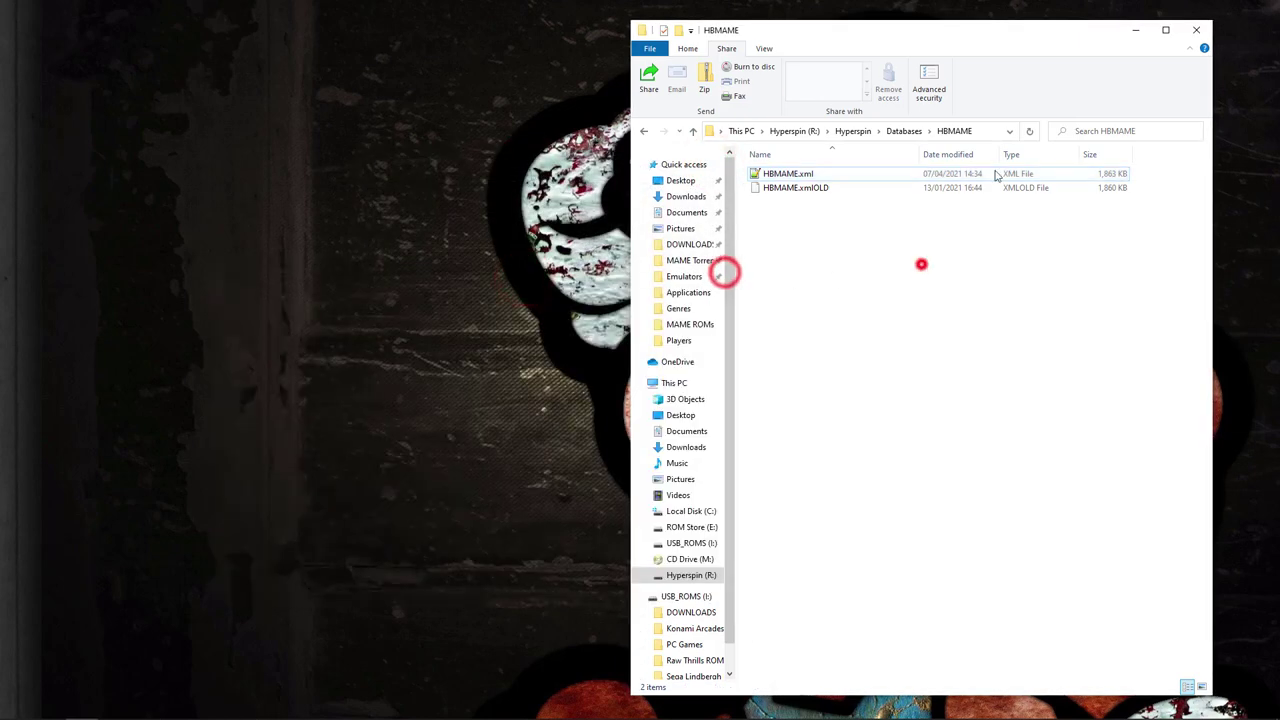
left_click(1199, 31)
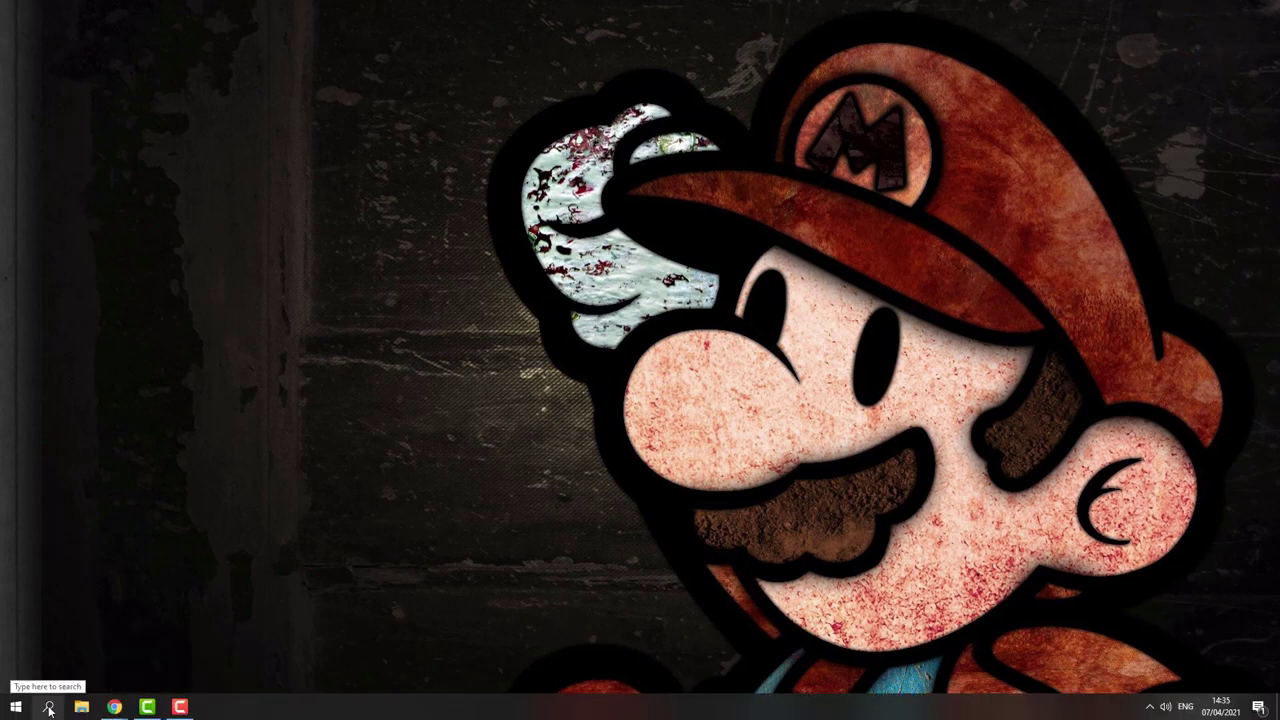
- Search Windows for "hyper" and launch HyperSpin
left_click(49, 707)
type("hyp")
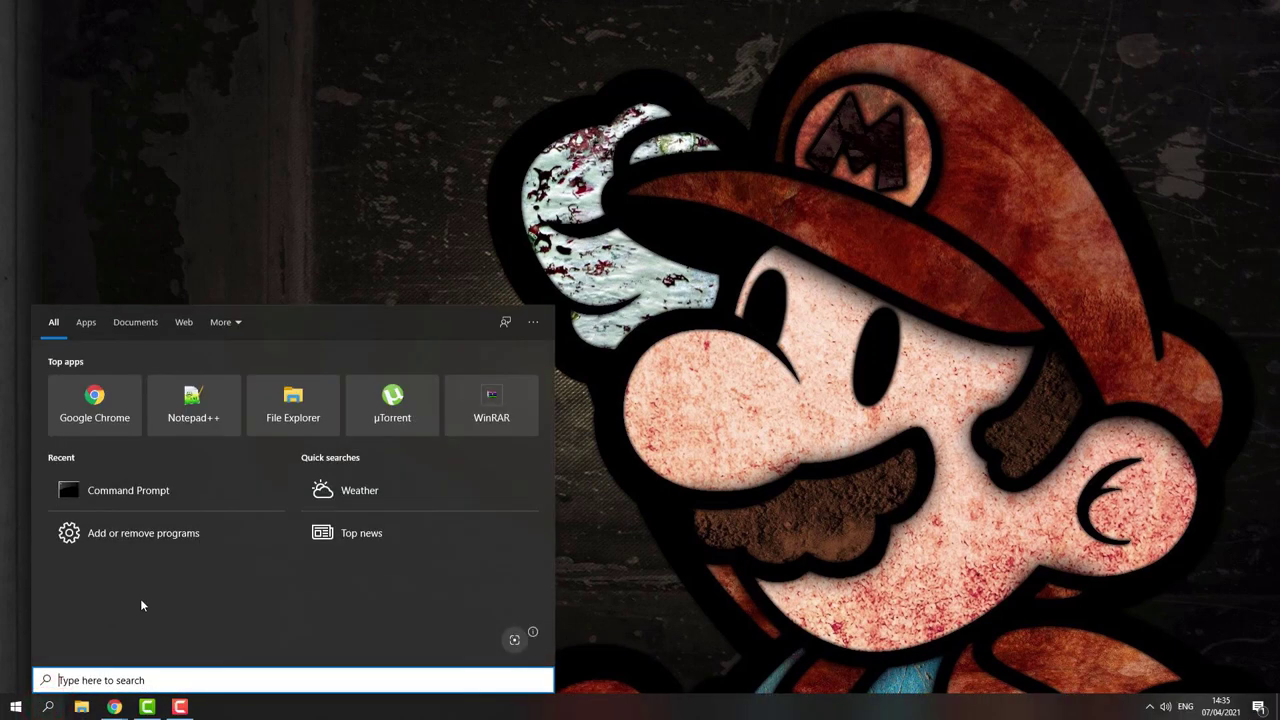
type("er")
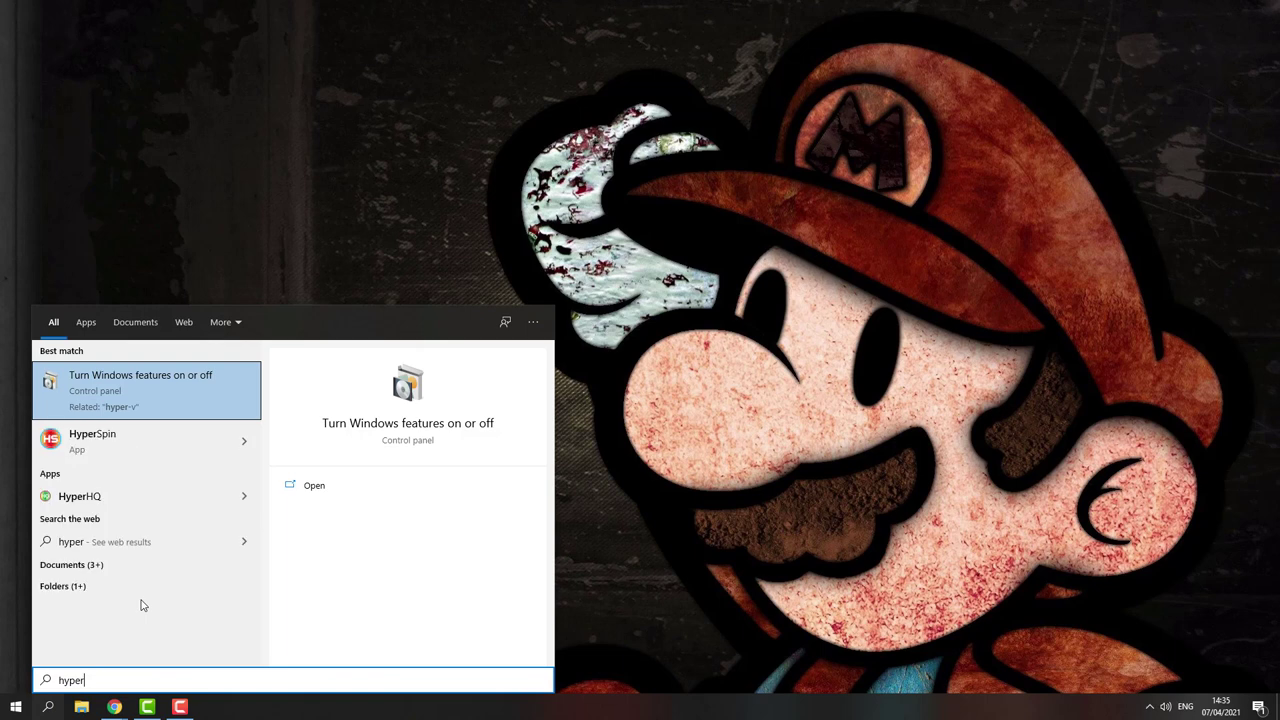
key("Down")
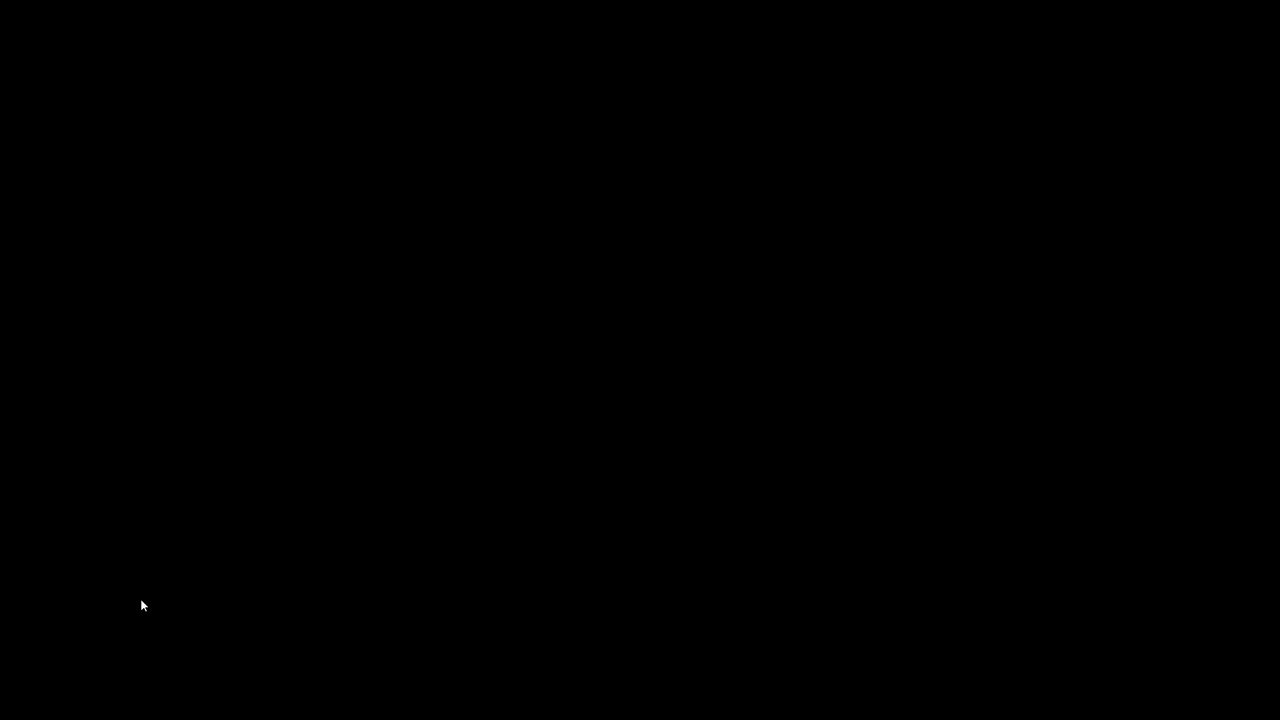
- Go through the HyperSpin system wheel to HBMAME and open its game list
key("Up")
key("Up")
key("Up")
key("Up")
key("Up")
key("Up")
key("Up")
key("Up")
key("Up")
key("Up")
key("Up")
key("Up")
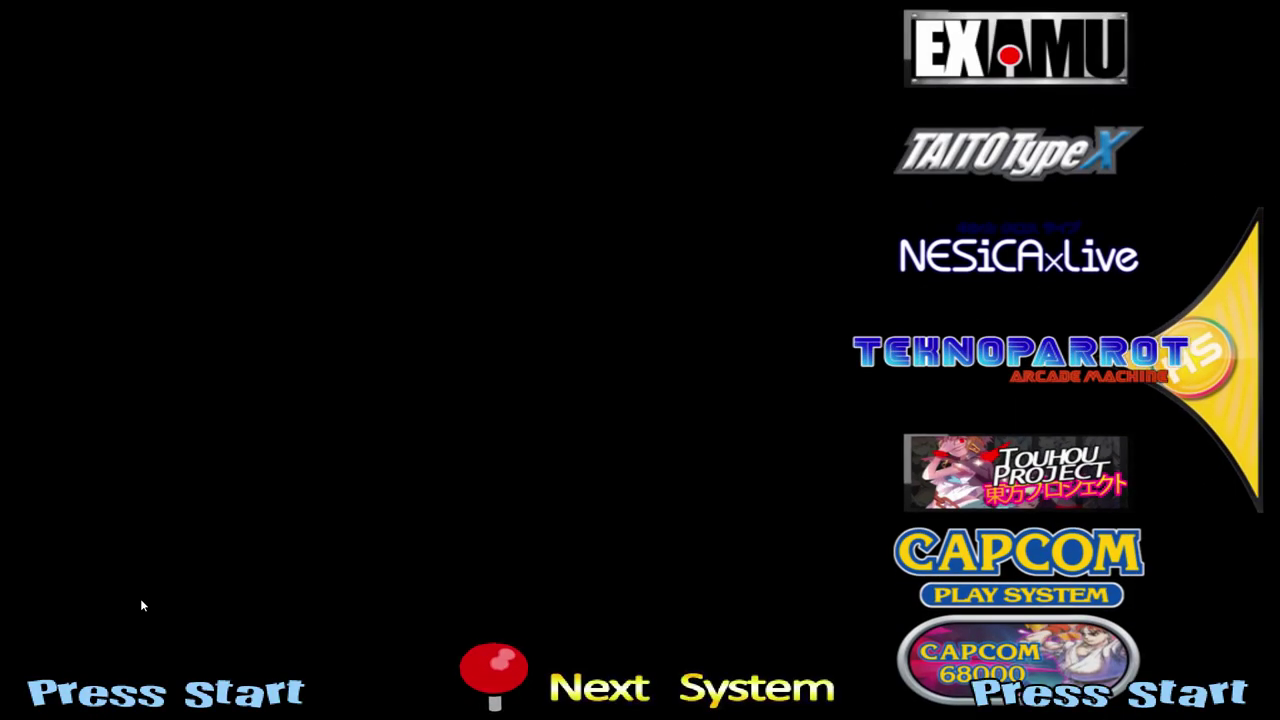
key("Up")
key("Up")
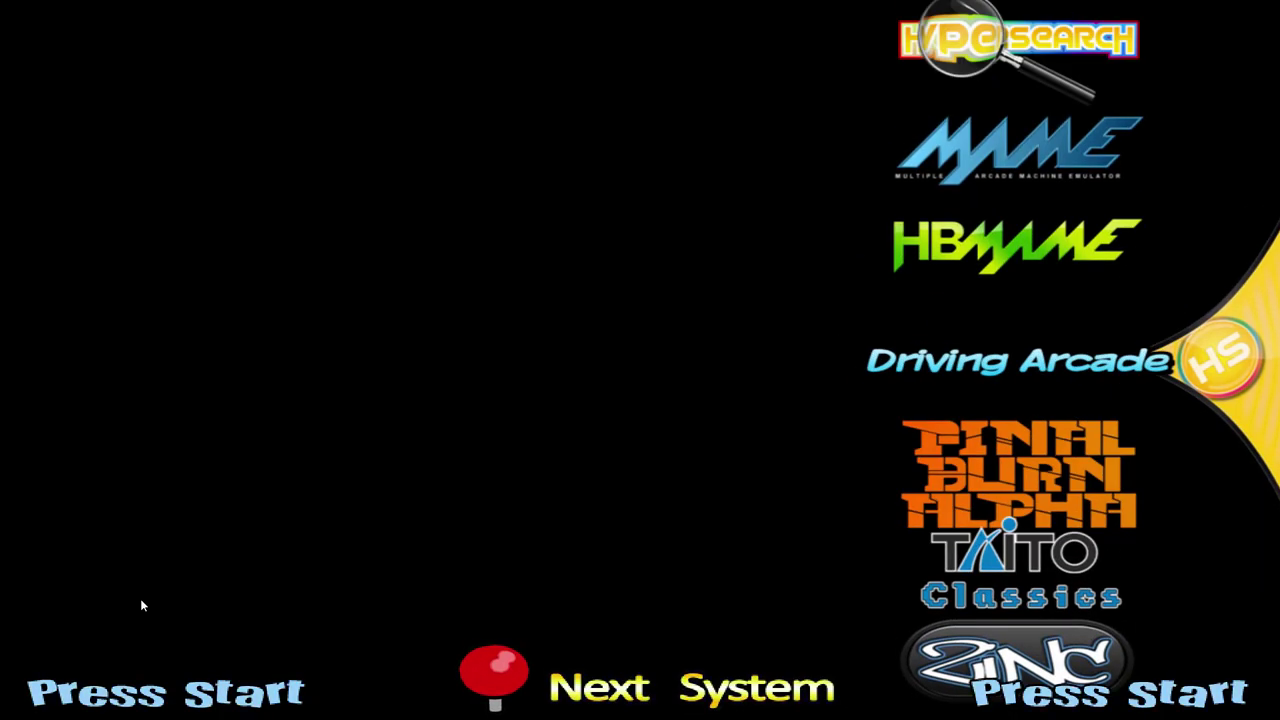
key("Return")
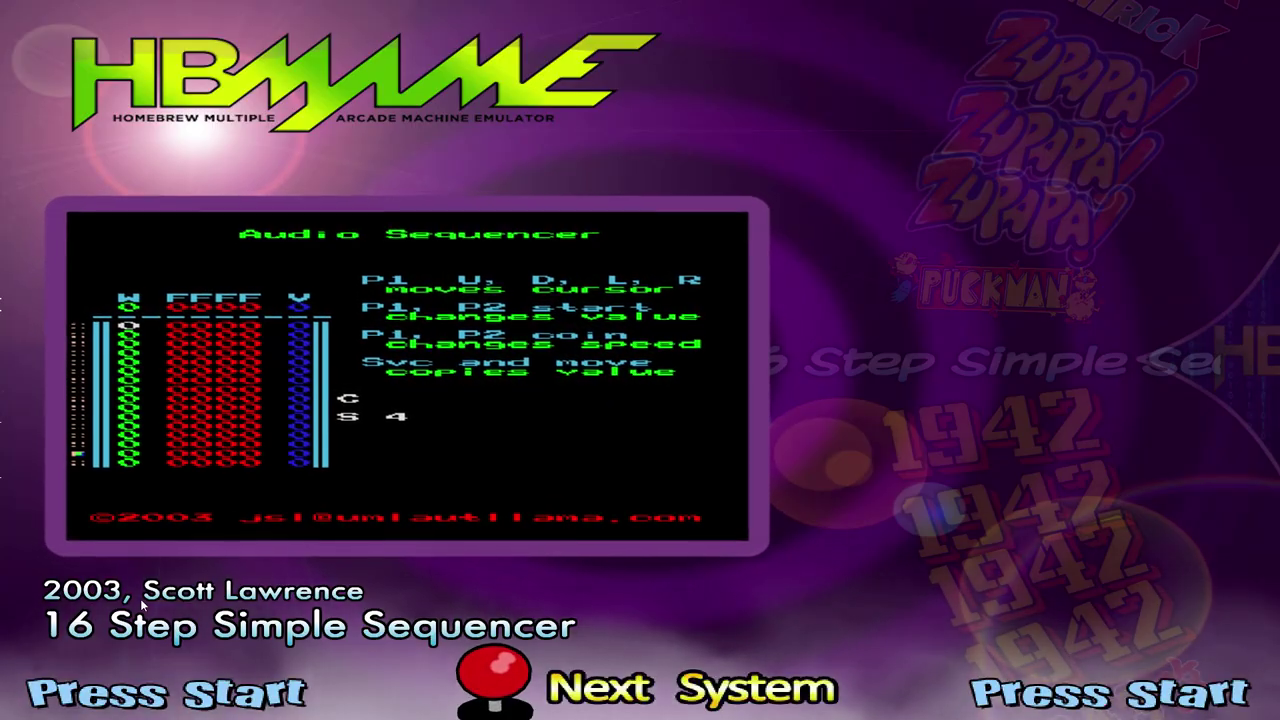
- Browse the HBMAME game wheel from 16 Step Simple Sequencer through the 1943 titles to the Alien vs. Predator hacks
key("Down")
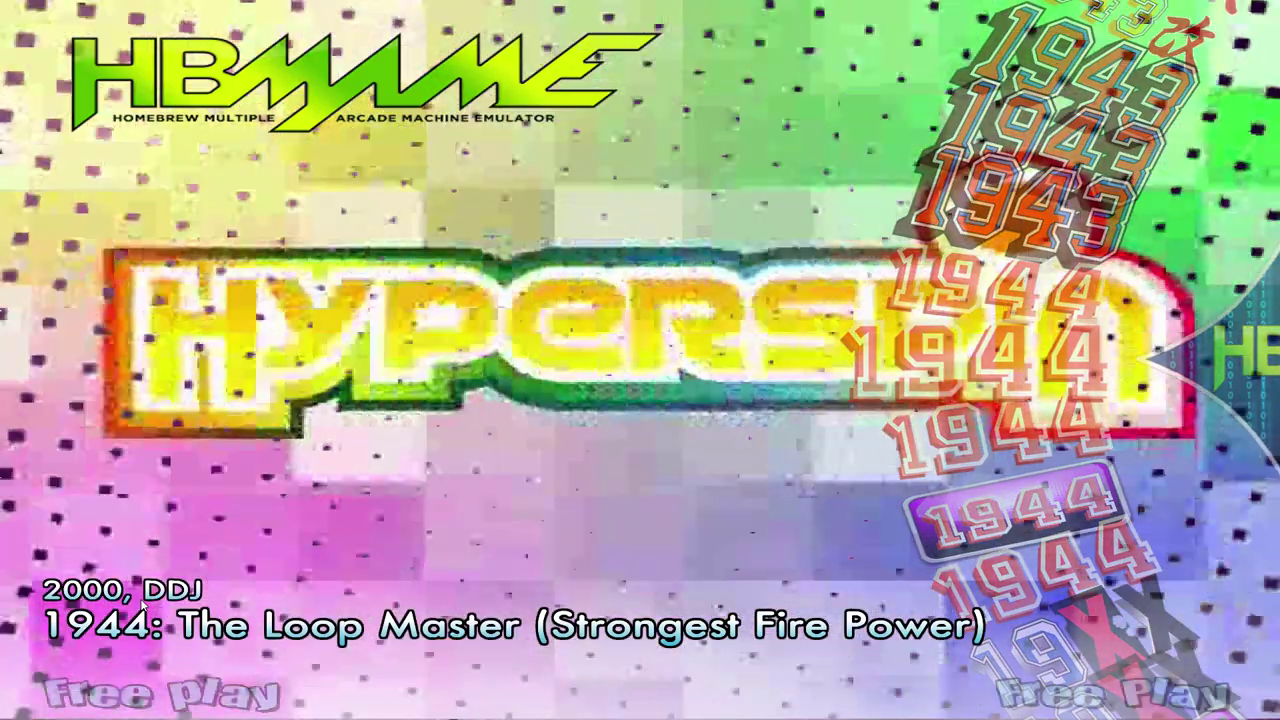
key("Down")
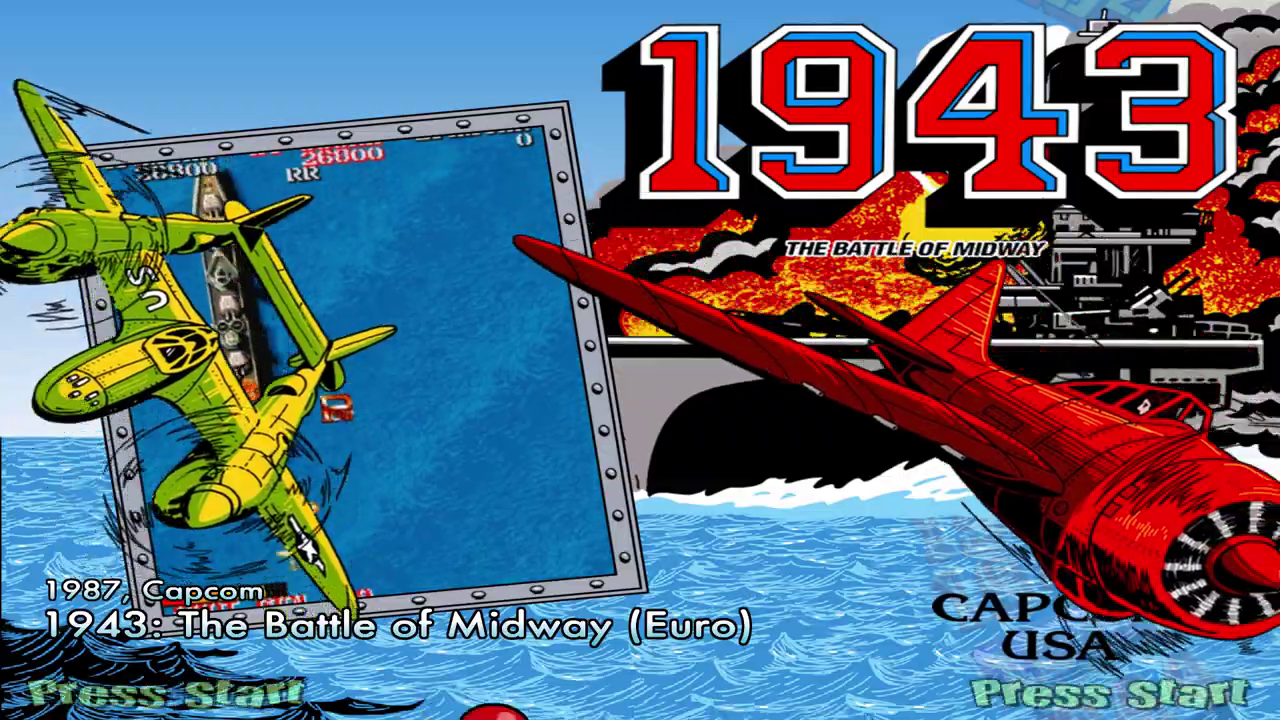
key("Down")
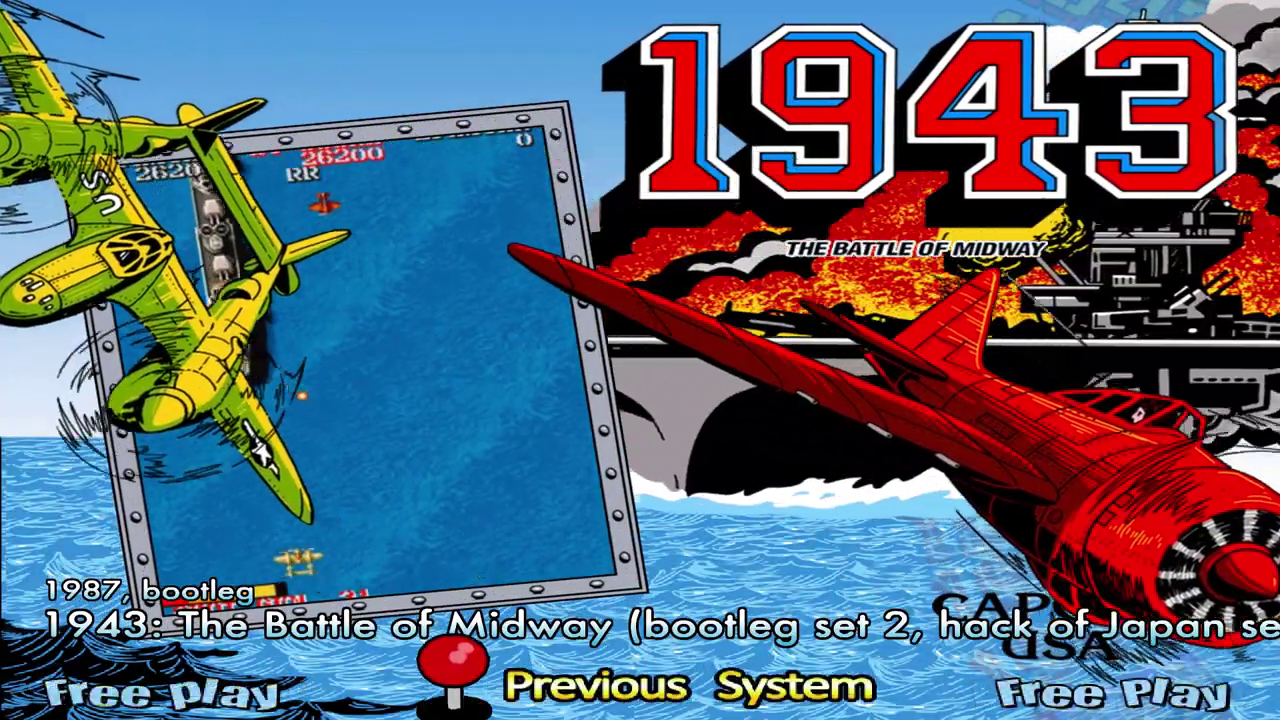
key("Down")
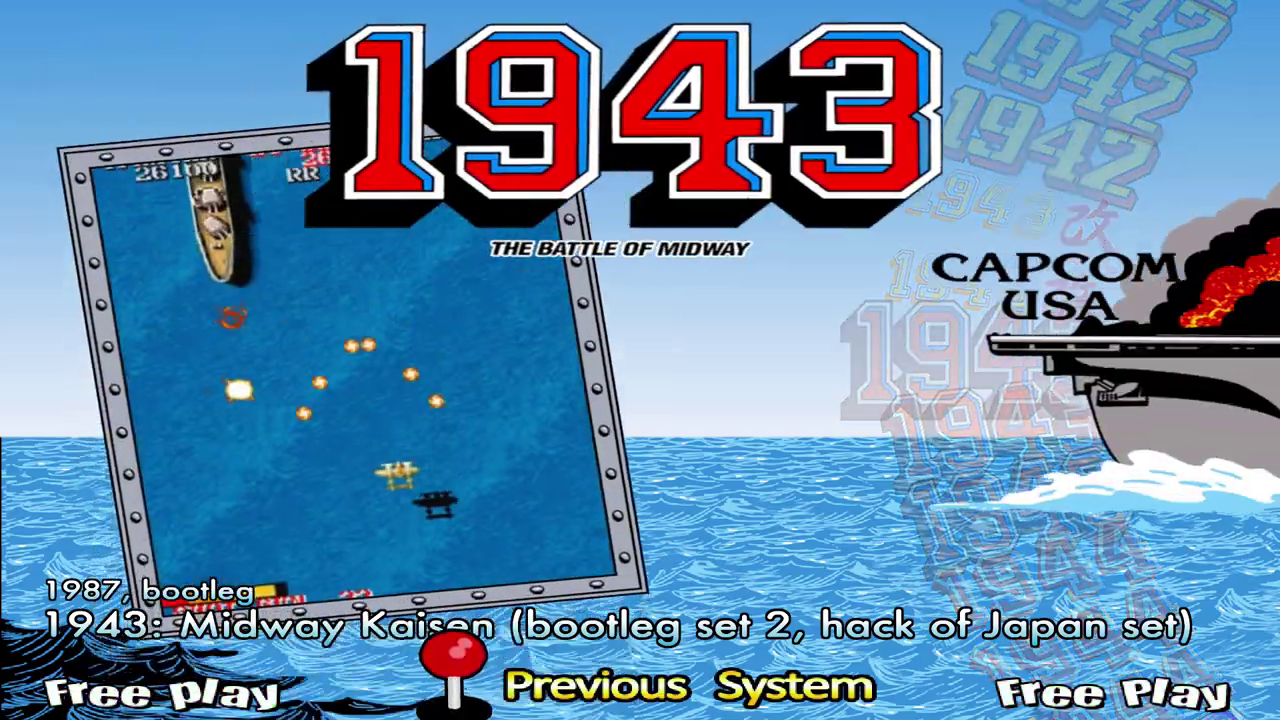
key("Down")
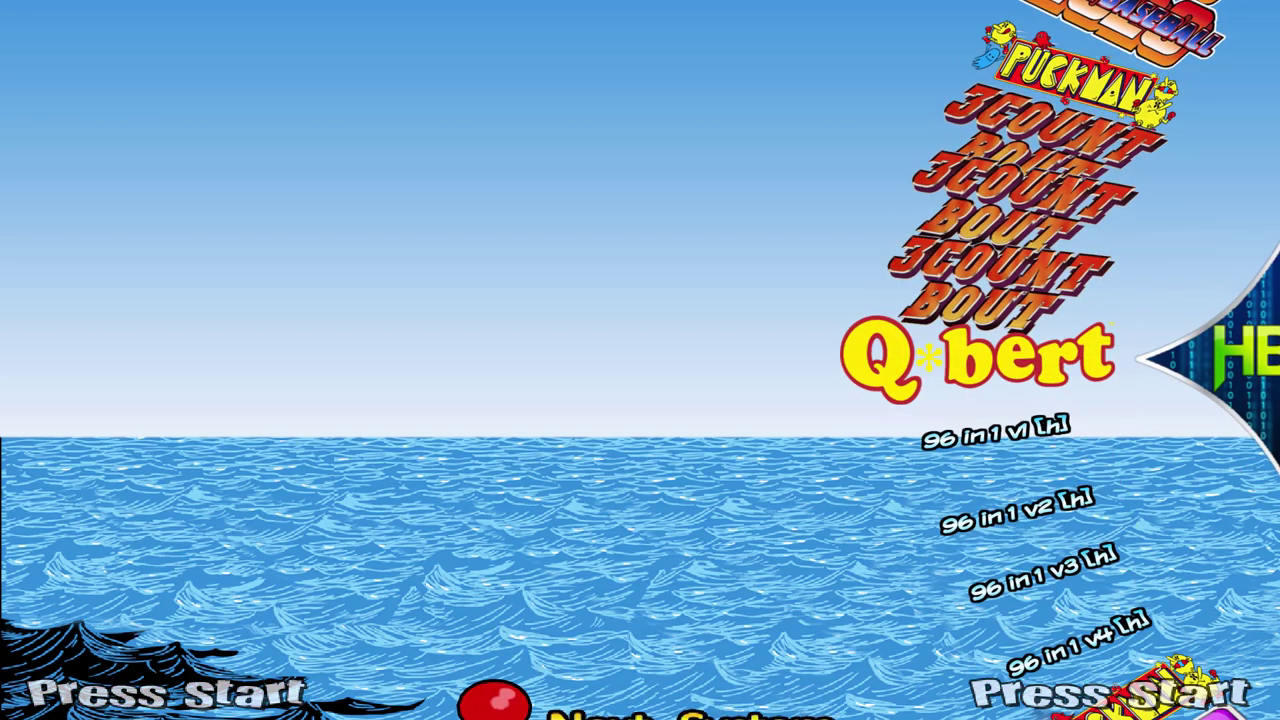
key("Down")
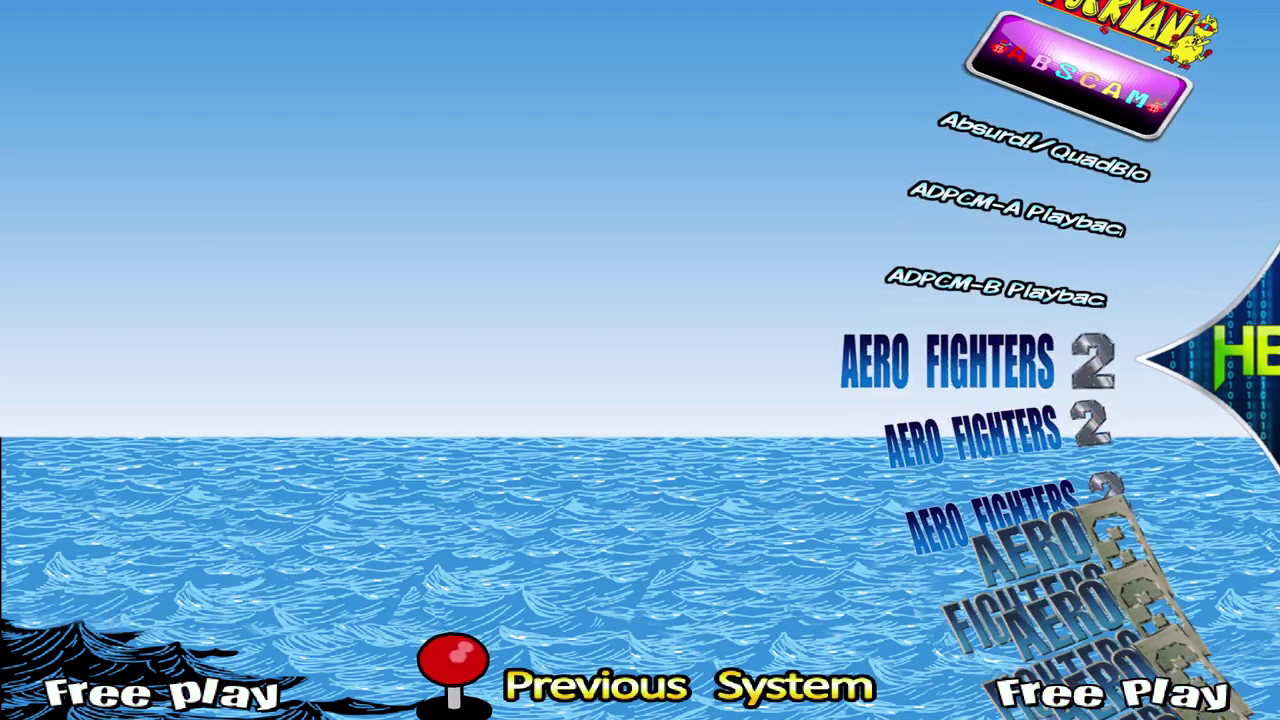
key("Down")
key("Down")
key("Down")
key("Down")
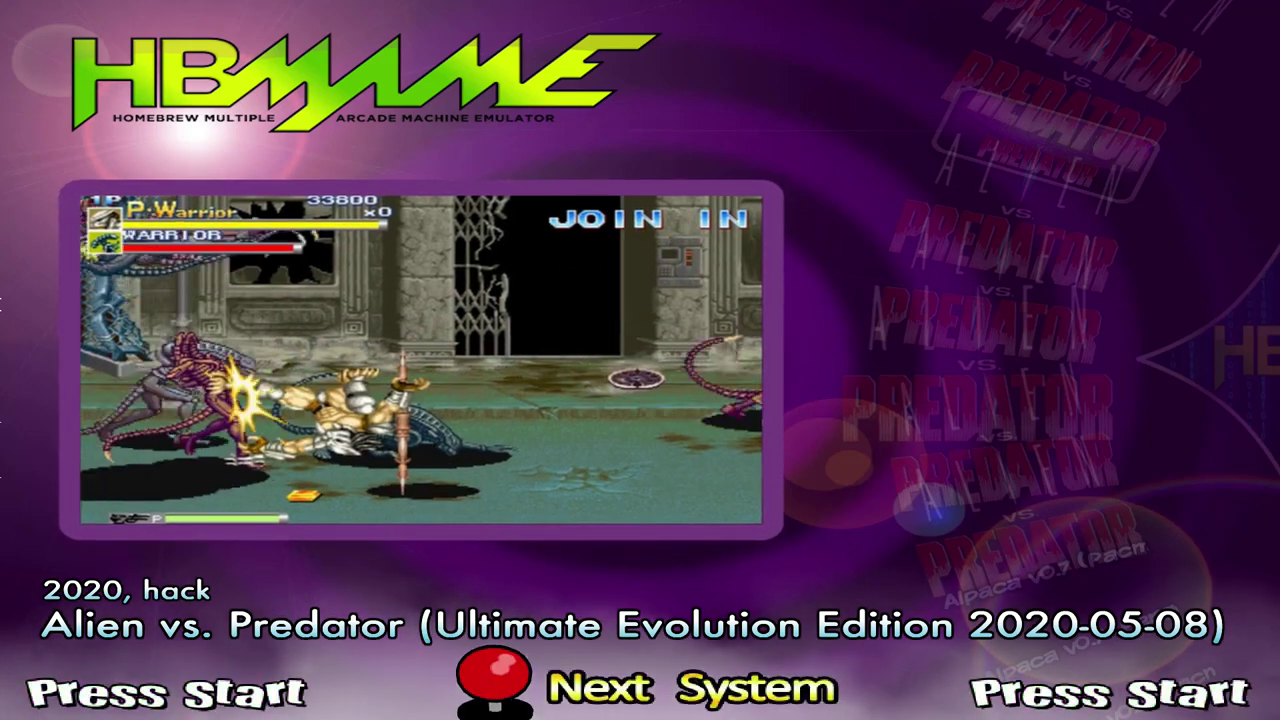
- Return to the system wheel, open the MAME system and check its genre selection
key("Escape")
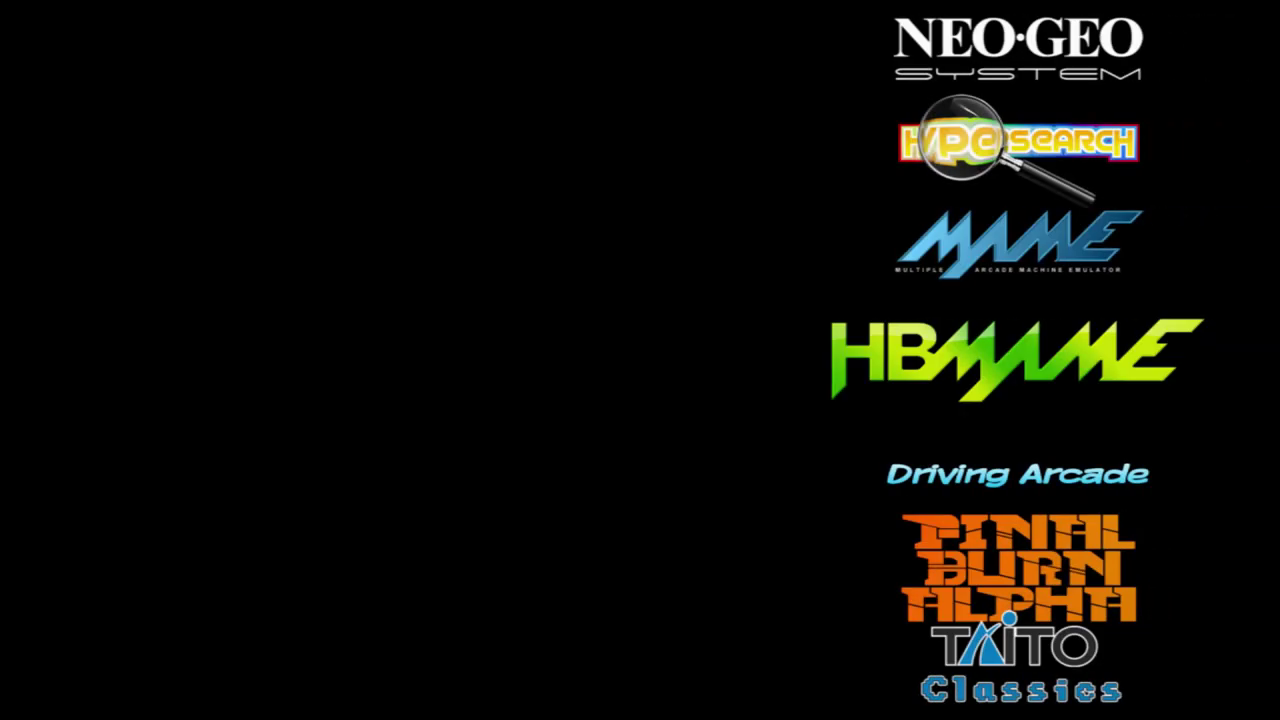
key("Up")
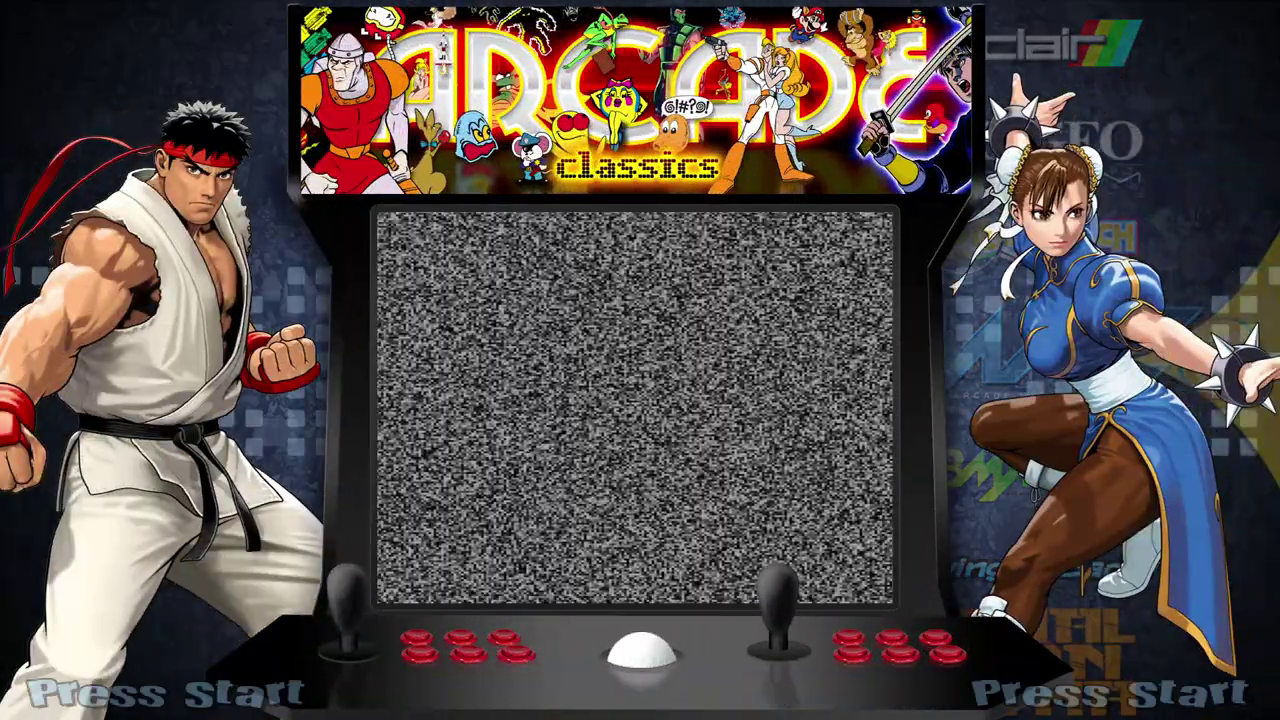
key("Return")
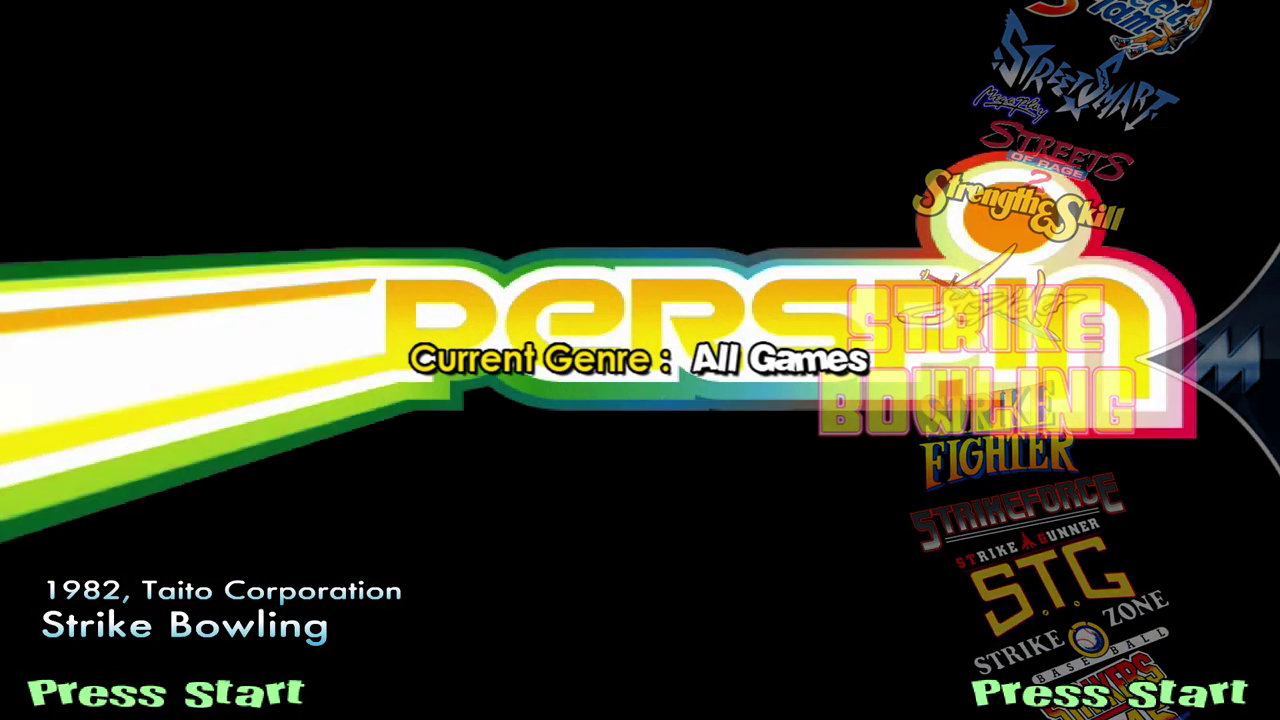
key("Down")
key("Down")
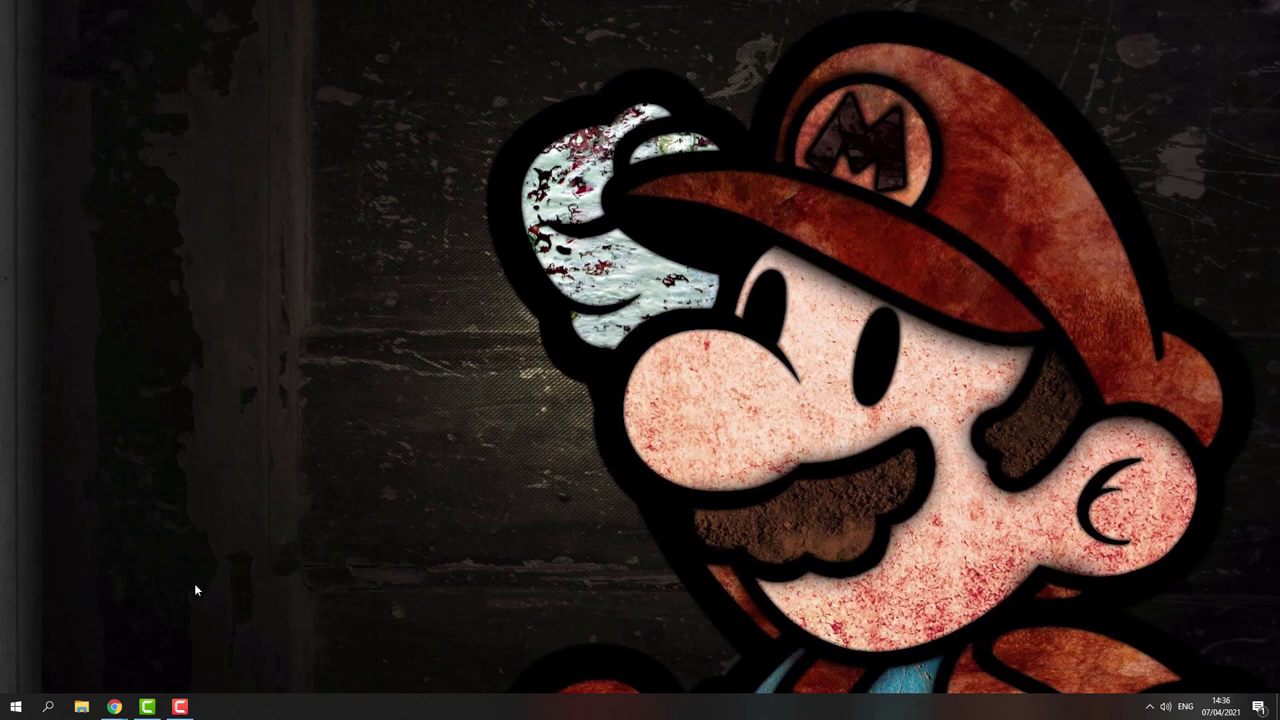
- In File Explorer, go to Hyperspin\Databases\MAME and open genre.xml in Notepad++
left_click(75, 710)
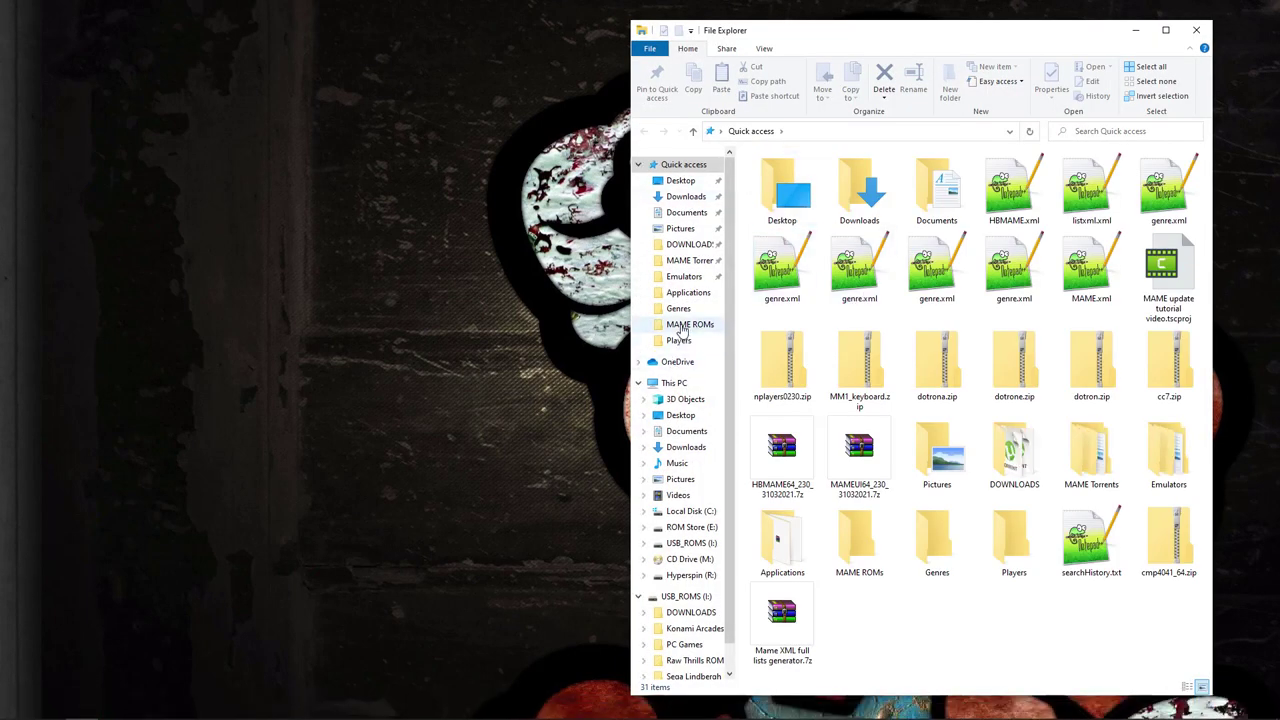
left_click(678, 277)
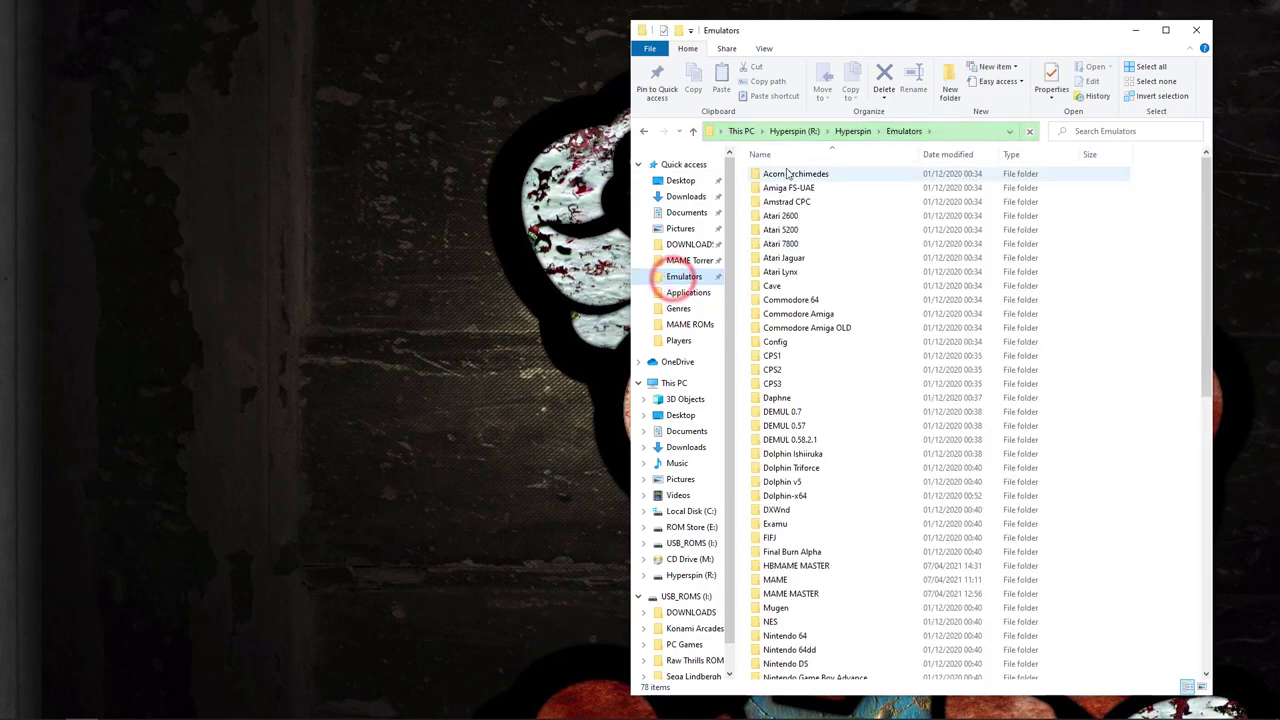
left_click(850, 131)
double_click(785, 188)
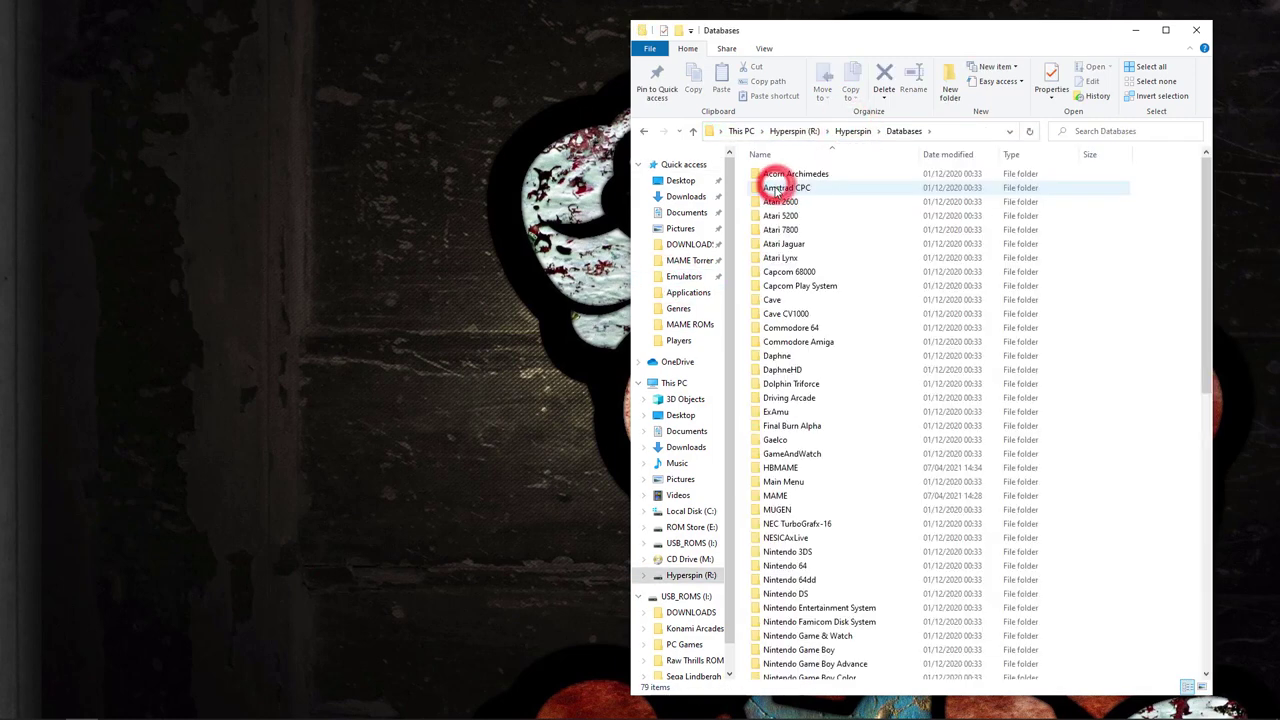
double_click(787, 497)
left_click_drag(1060, 31, 838, 33)
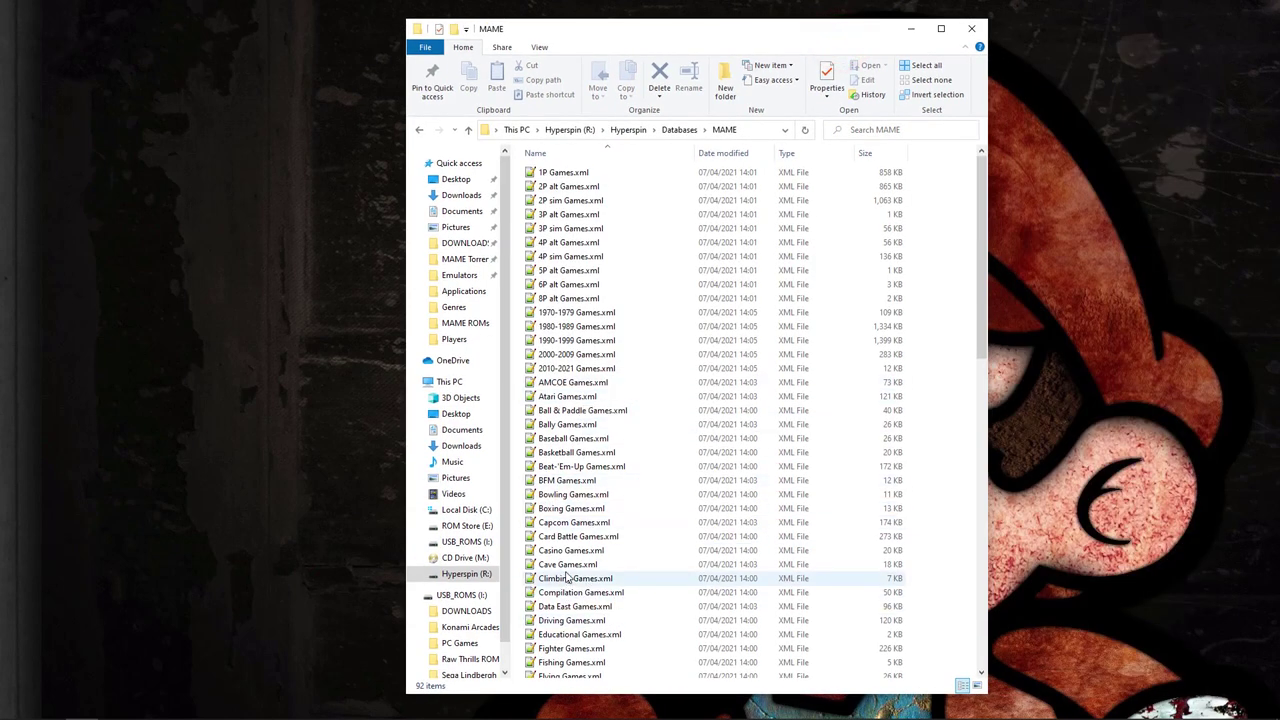
scroll(567, 575, "down", 12)
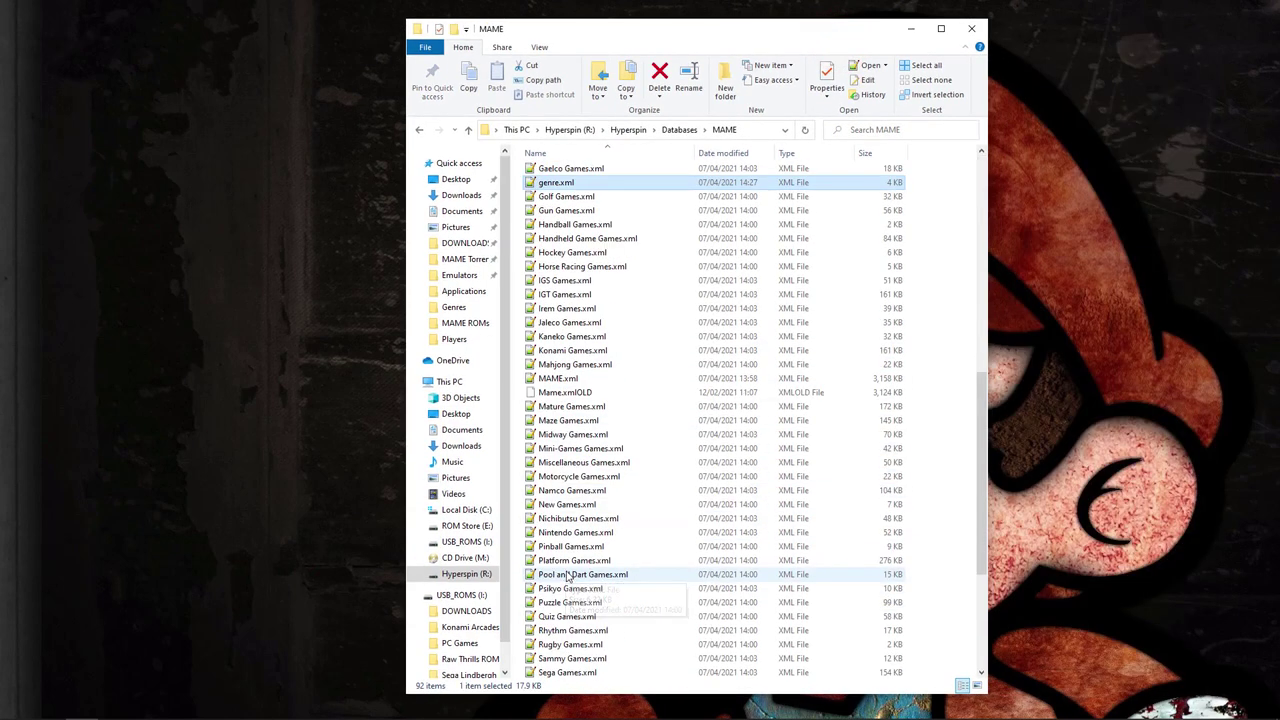
left_click(553, 183)
double_click(552, 183)
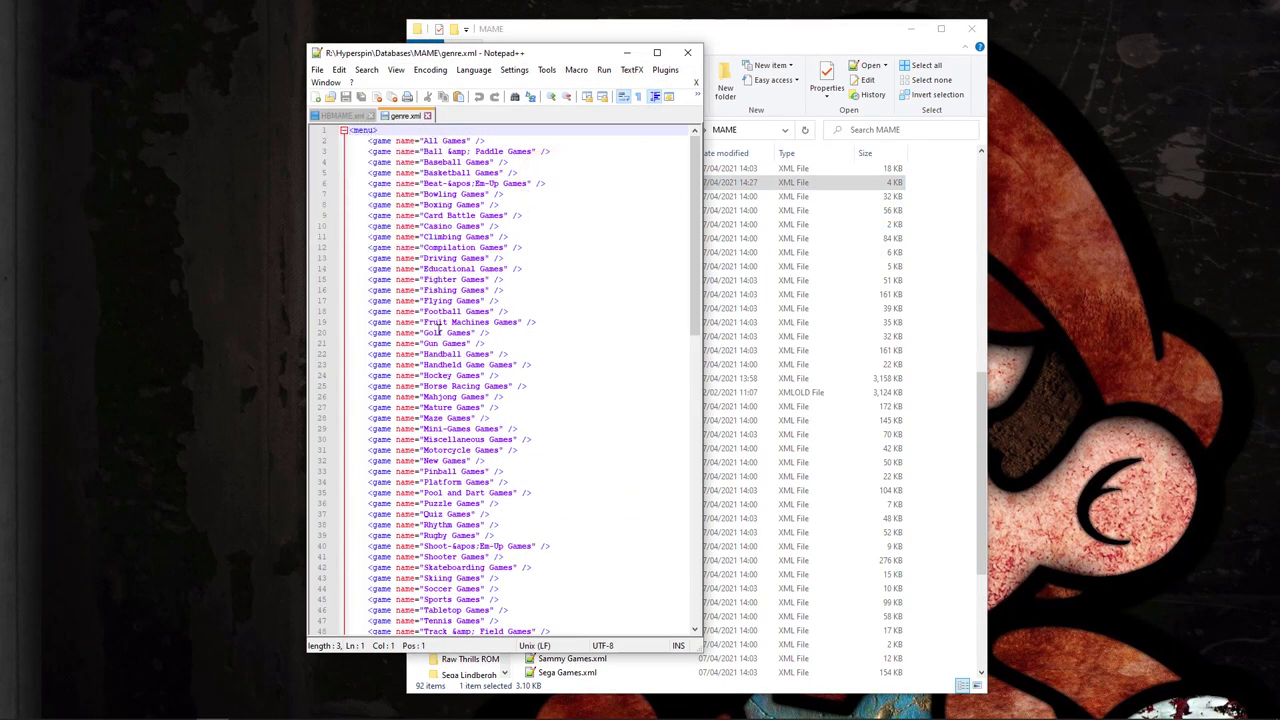
- Delete the surplus <menu> tags that follow the closing </menu> tag at the end of genre.xml
scroll(437, 331, "down", 14)
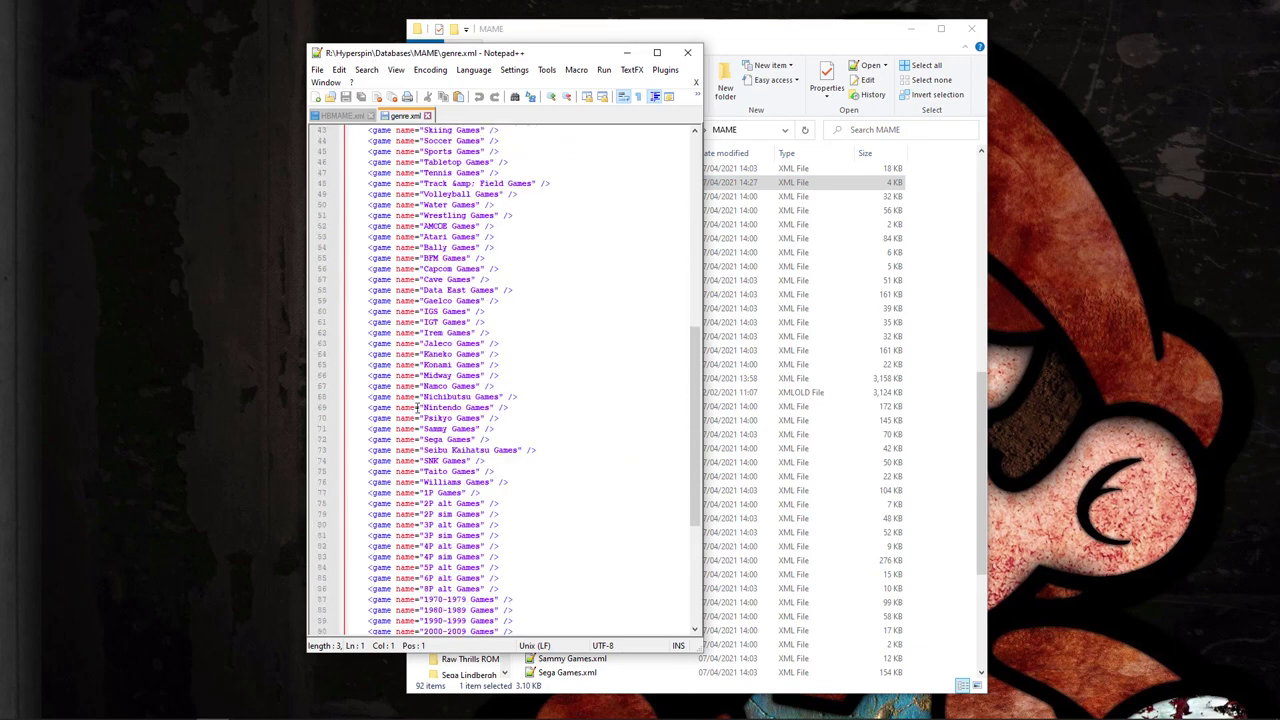
scroll(417, 407, "down", 2)
scroll(400, 490, "down", 4)
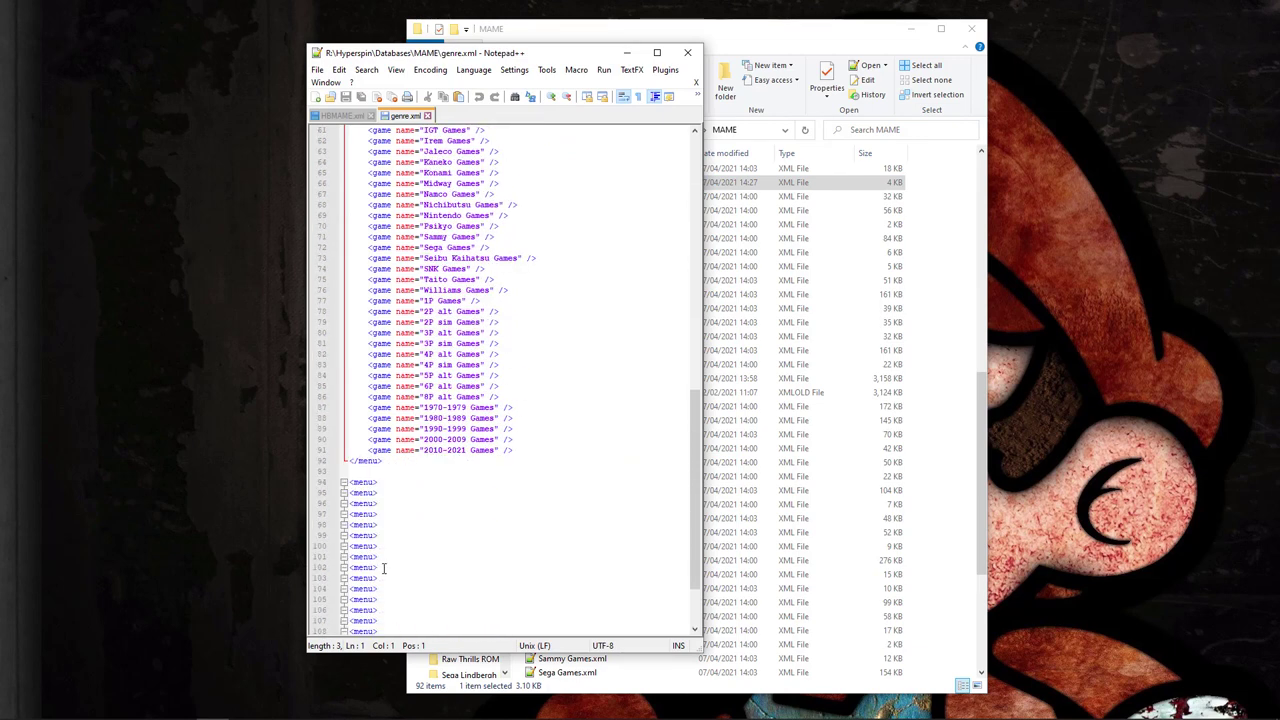
left_click(343, 483)
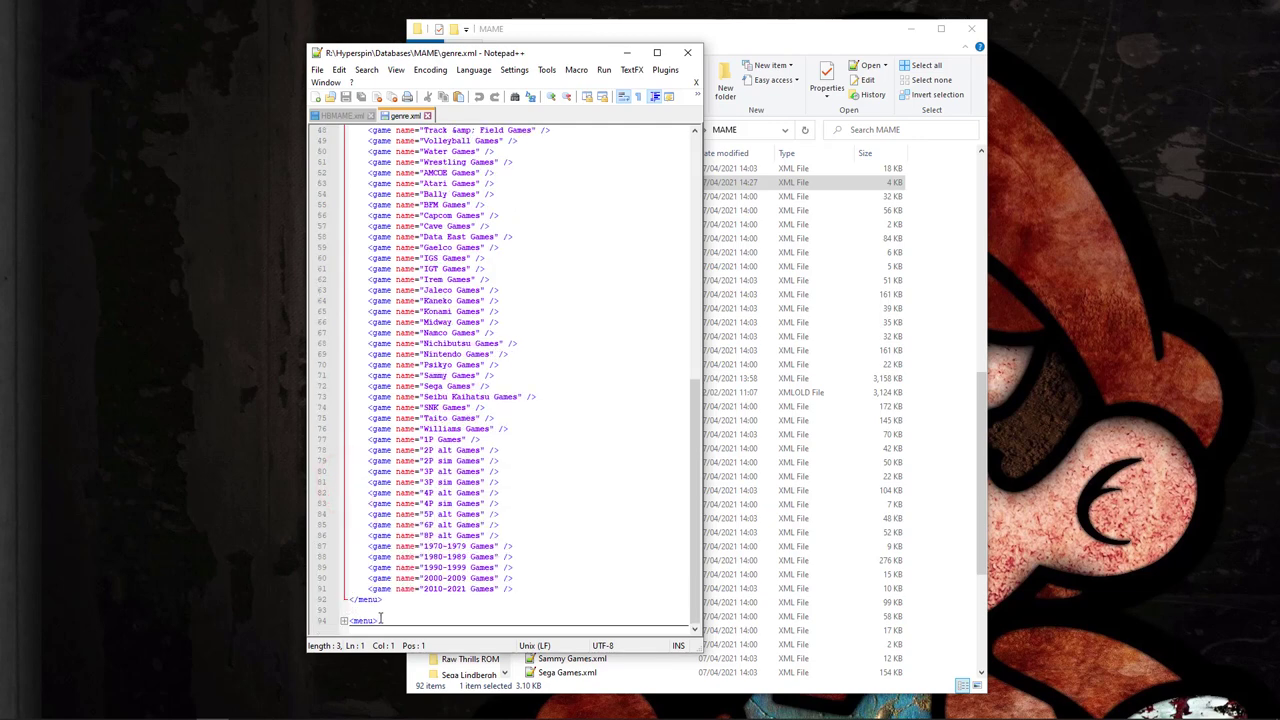
left_click_drag(382, 620, 325, 620)
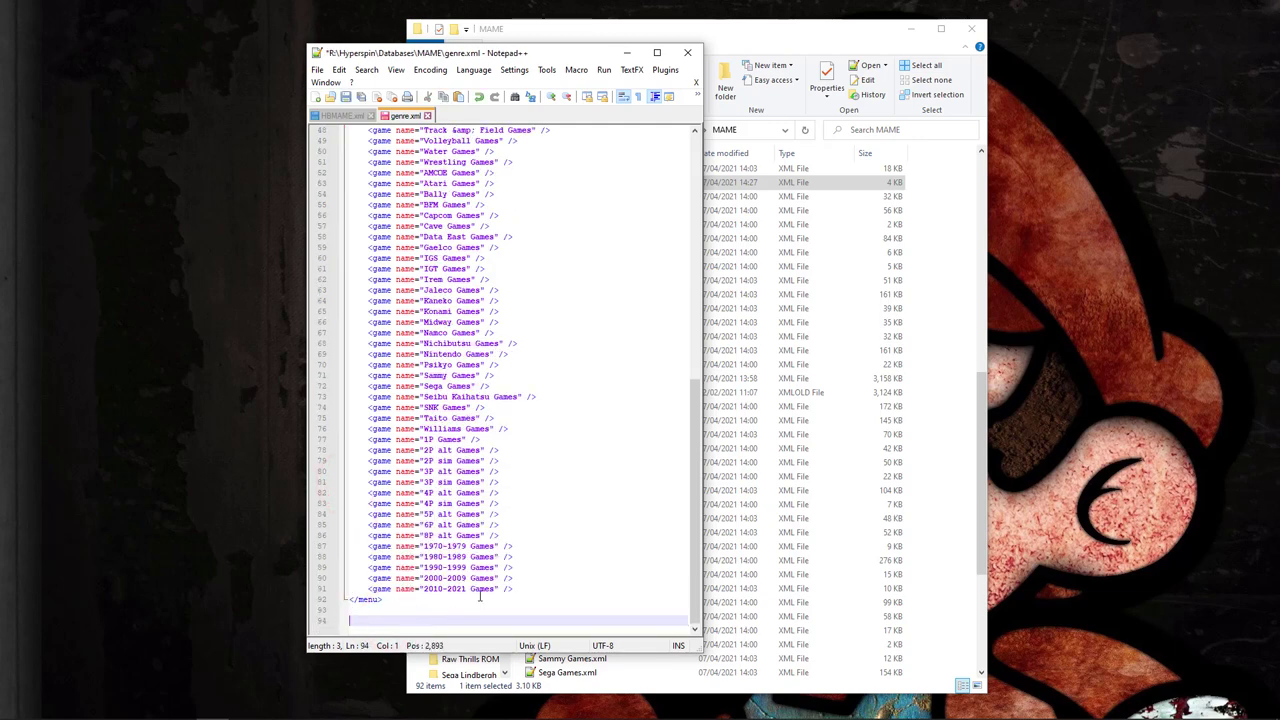
scroll(549, 490, "up", 3)
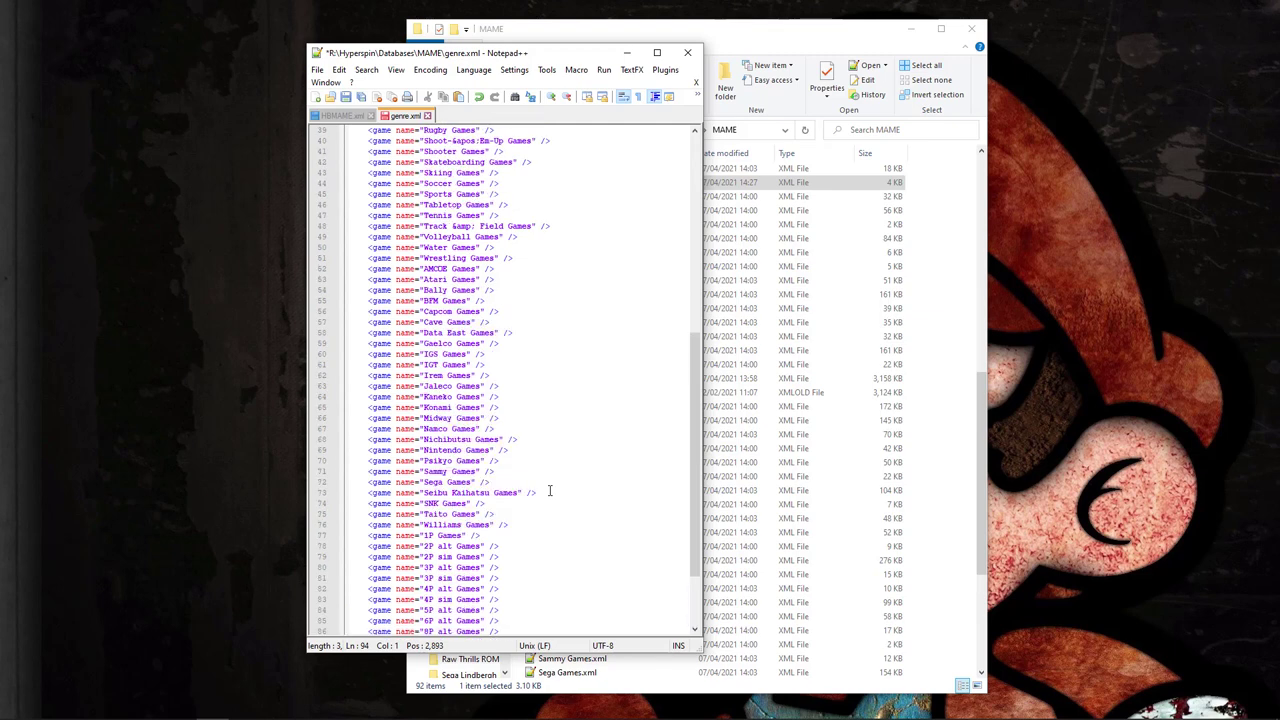
scroll(549, 490, "down", 3)
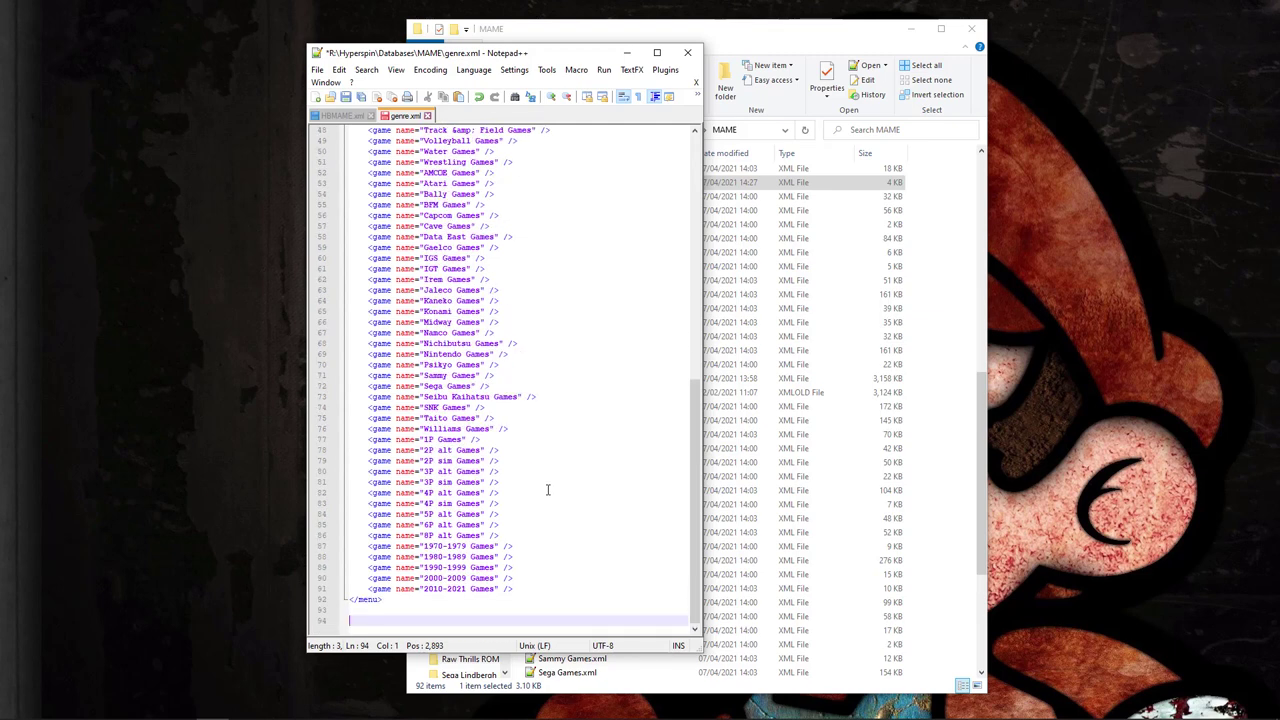
- Remove the blank lines after the closing </menu> tag, save genre.xml and close Notepad++
key("BackSpace")
key("BackSpace")
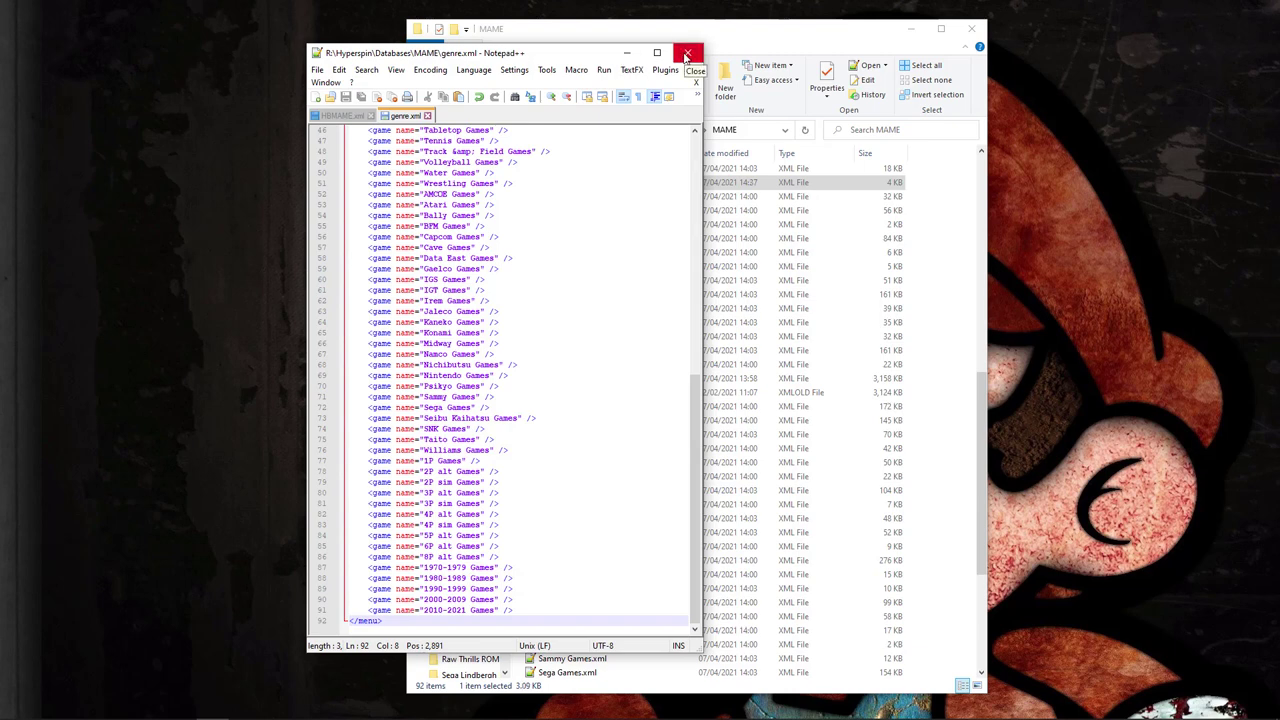
left_click(687, 54)
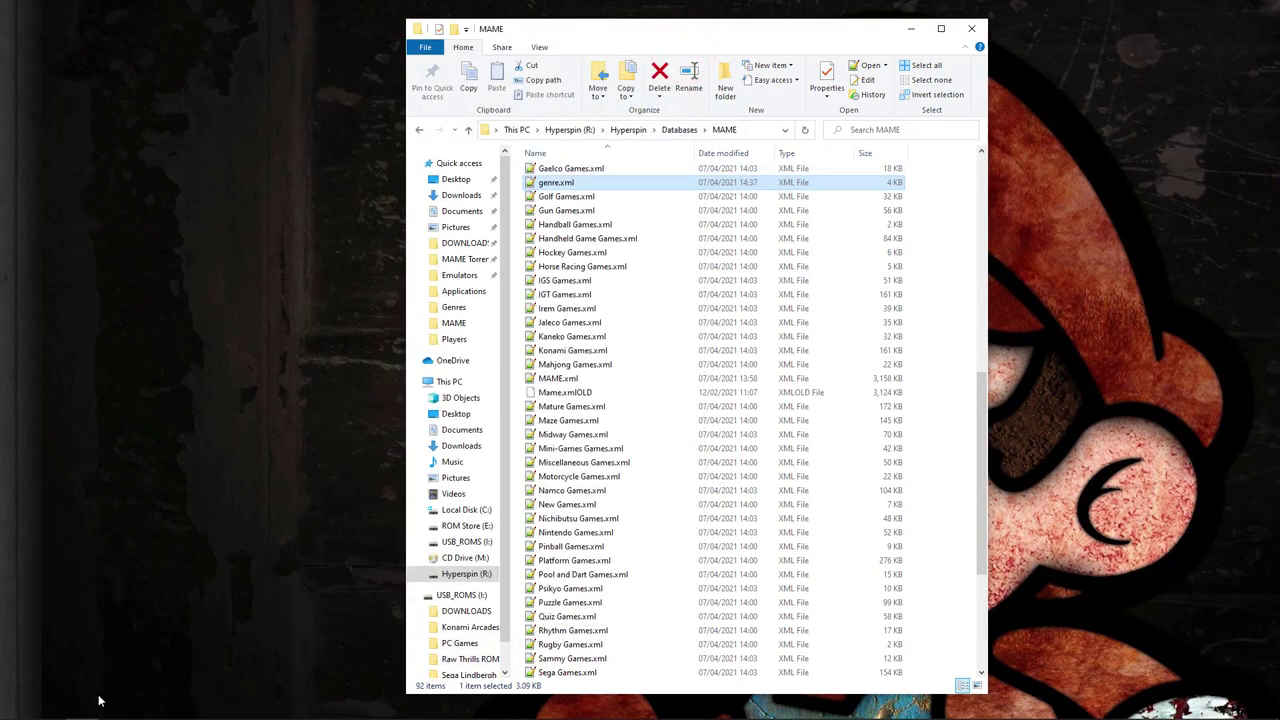
- Search Windows for "hyperspin" and launch HyperSpin
mouse_move(99, 718)
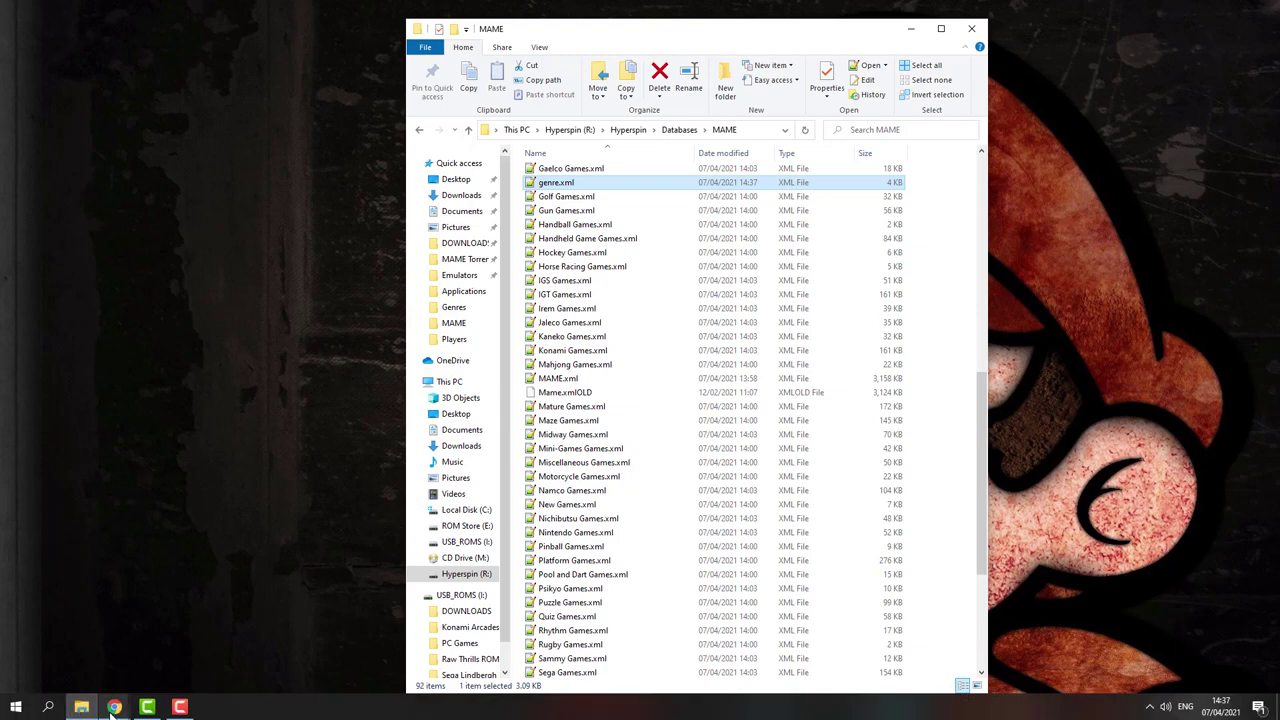
left_click(46, 708)
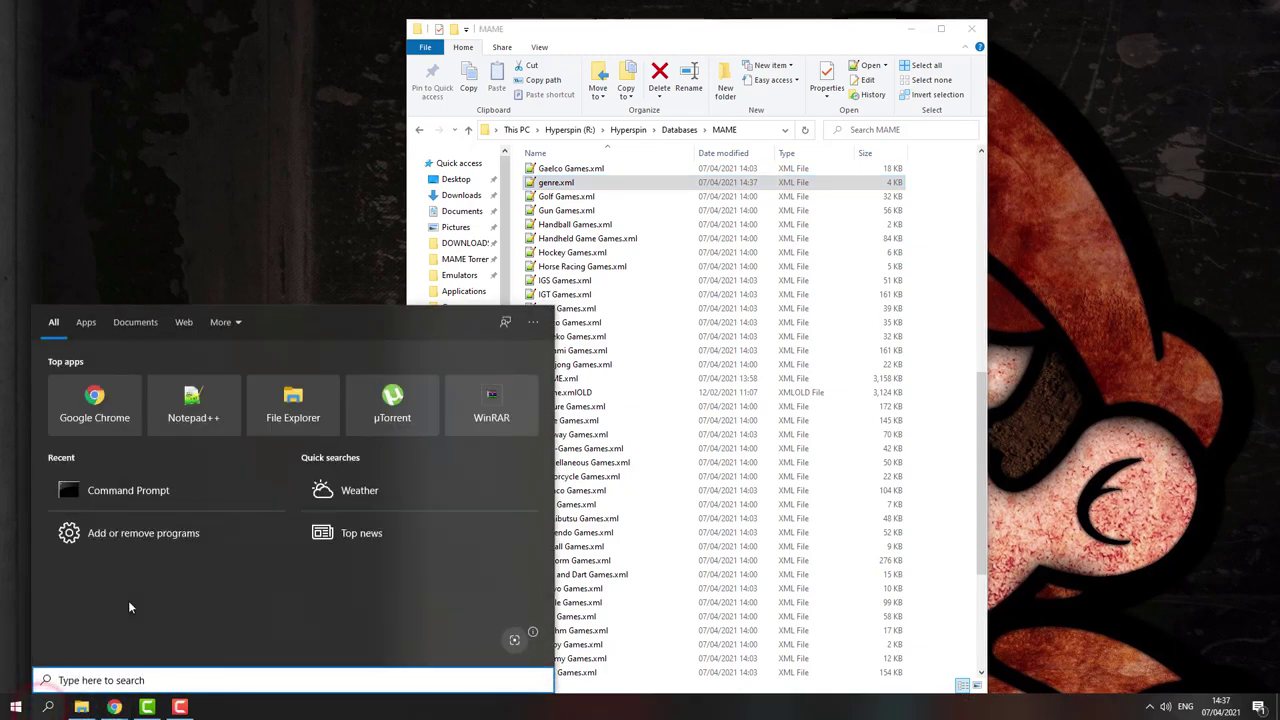
type("hyperspin")
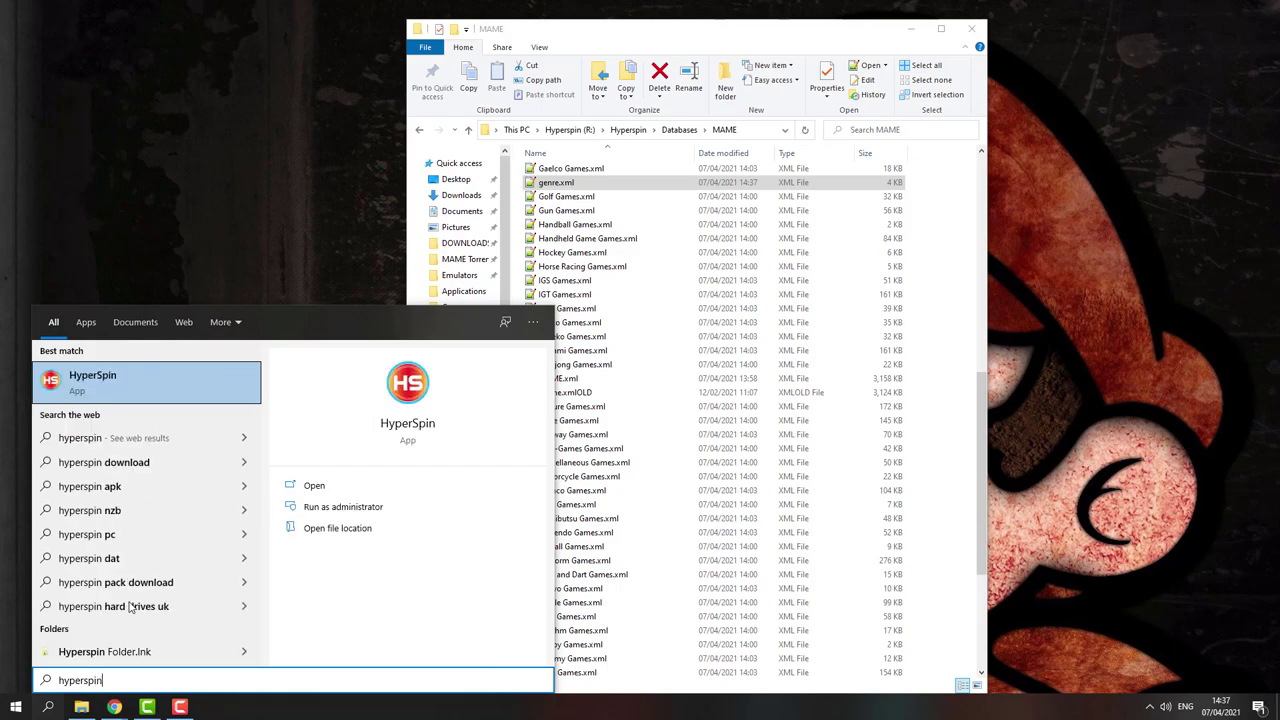
key("Return")
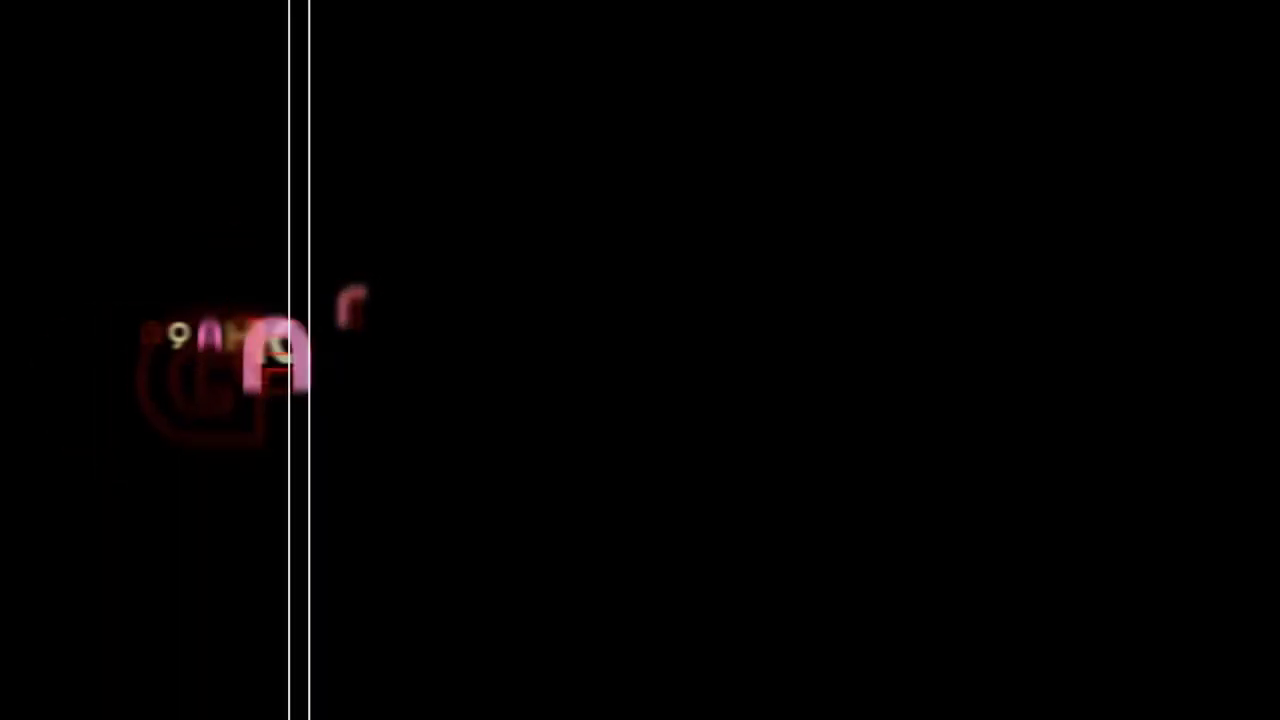
- Go through the reloaded system wheel to HBMAME and open its game list again
key("Up")
key("Up")
key("Up")
key("Up")
key("Up")
key("Up")
key("Up")
key("Up")
key("Up")
key("Up")
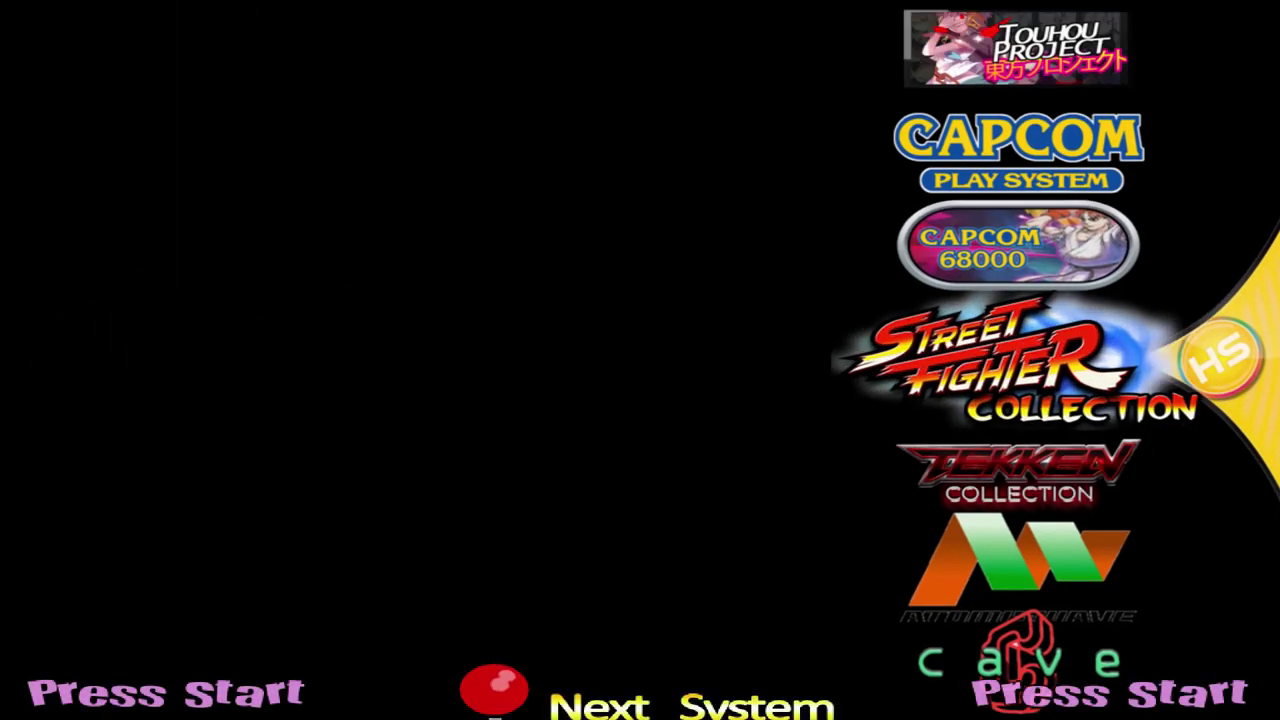
key("Up")
key("Up")
key("Up")
key("Up")
key("Up")
key("Up")
key("Up")
key("Up")
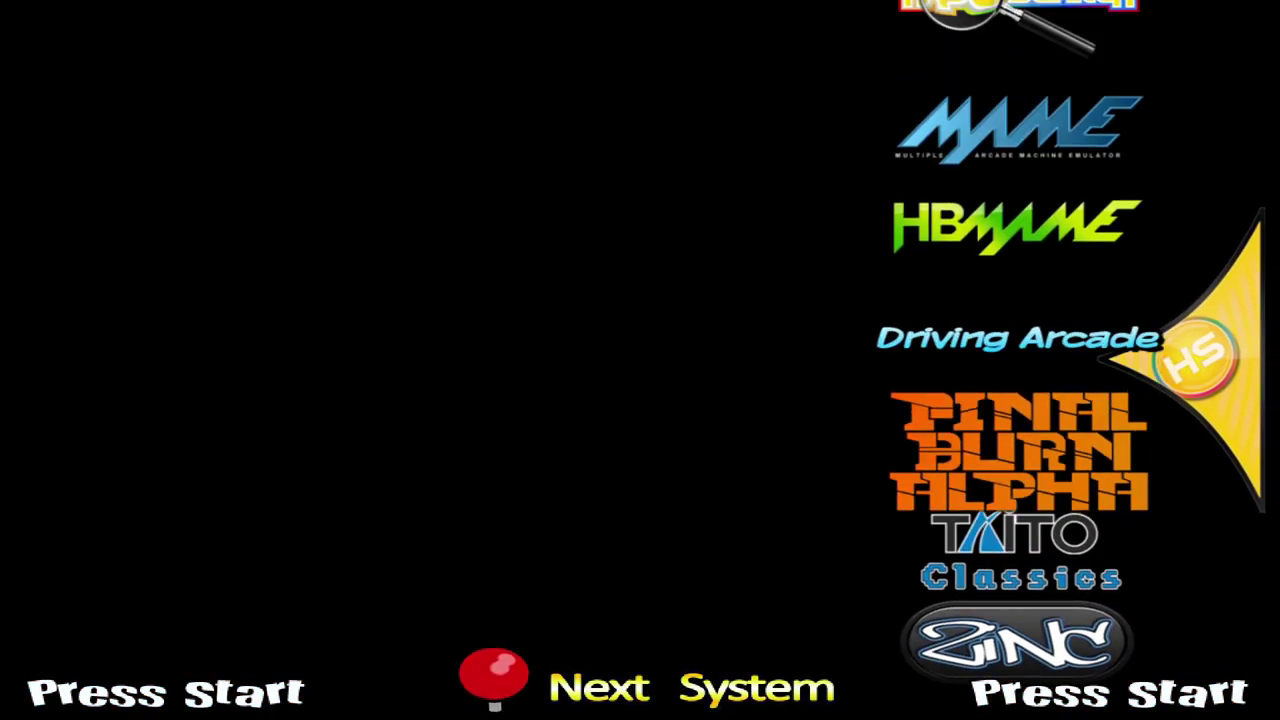
key("Return")
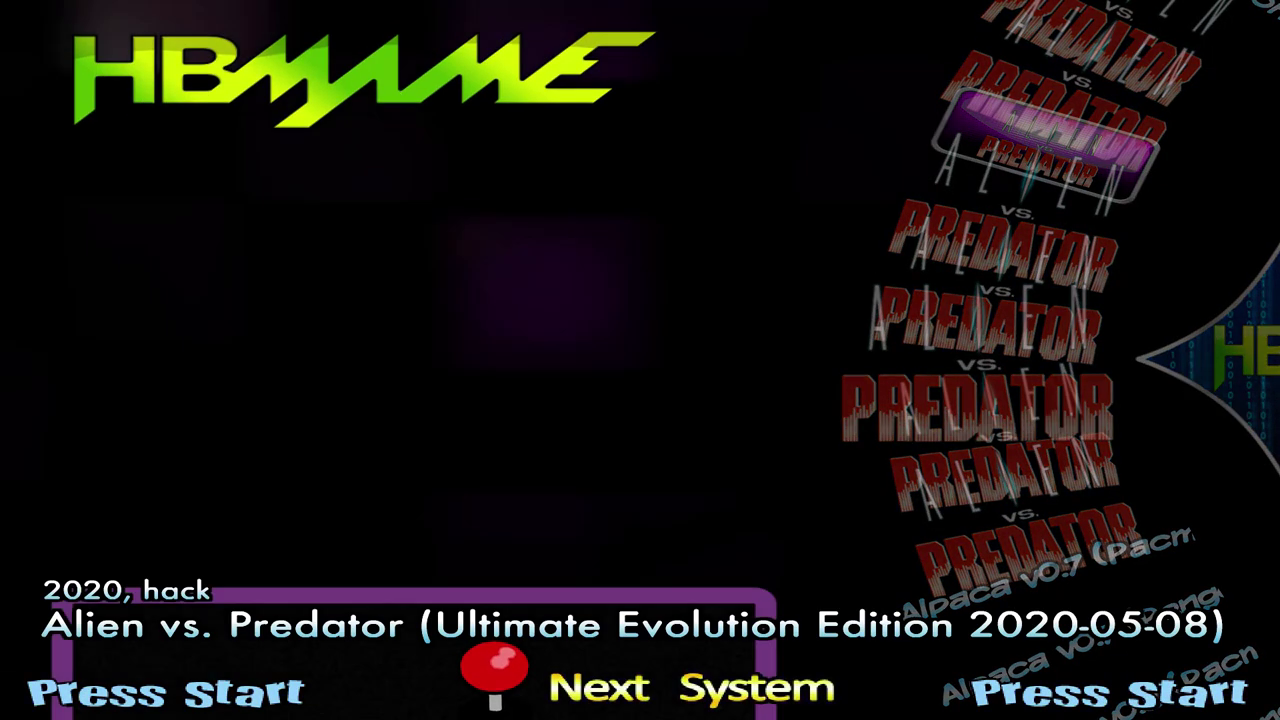
- Leave the HBMAME list, open the MAME game list and bring up its genre wheel
key("Escape")
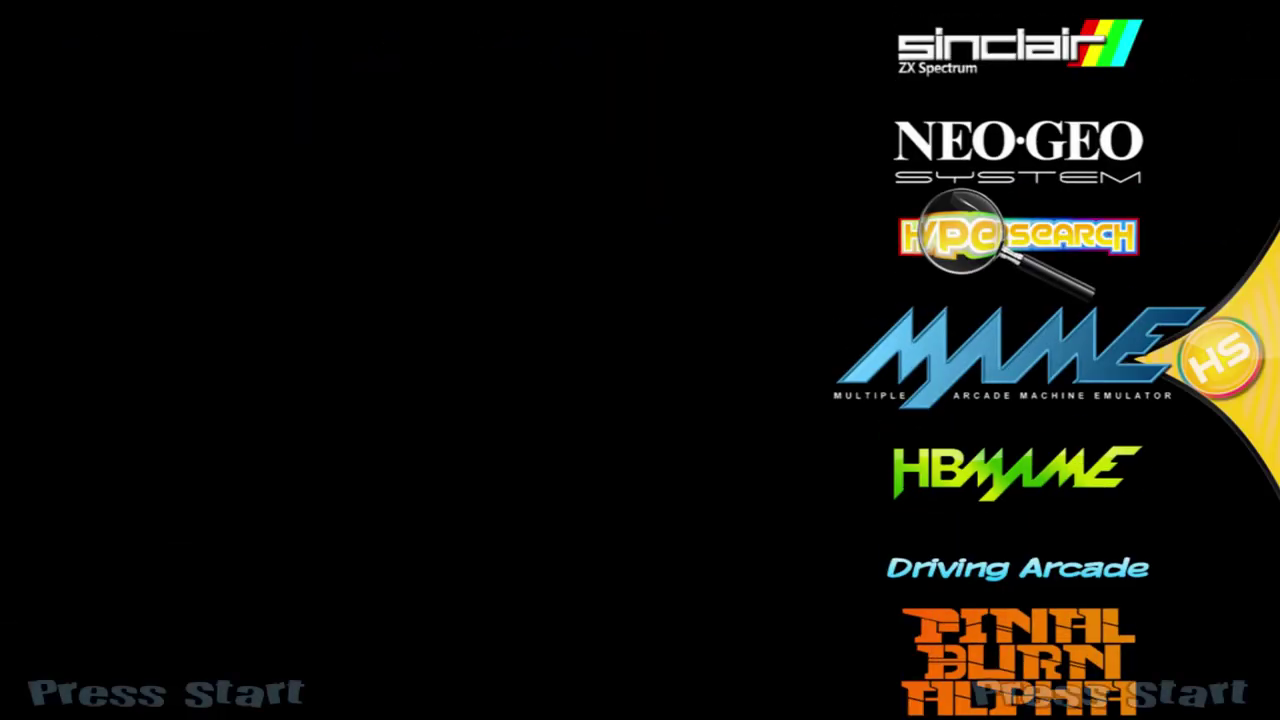
key("Return")
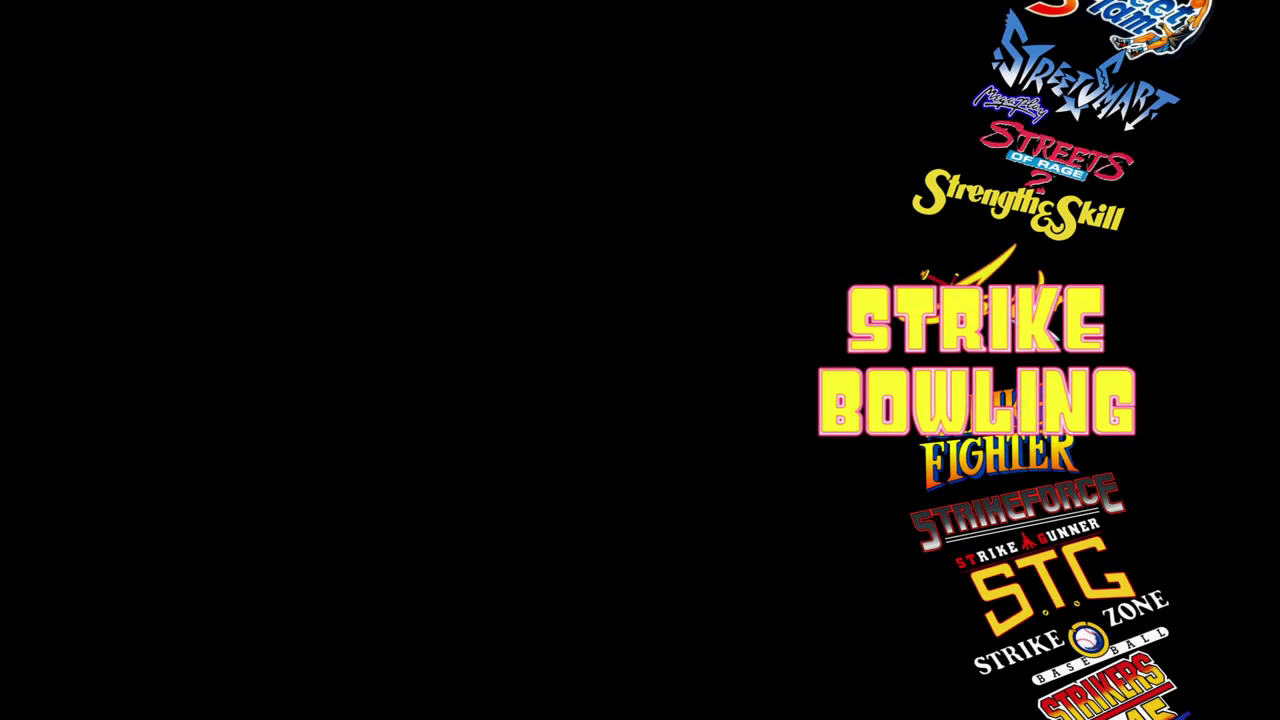
key("Down")
key("Down")
key("Down")
key("Down")
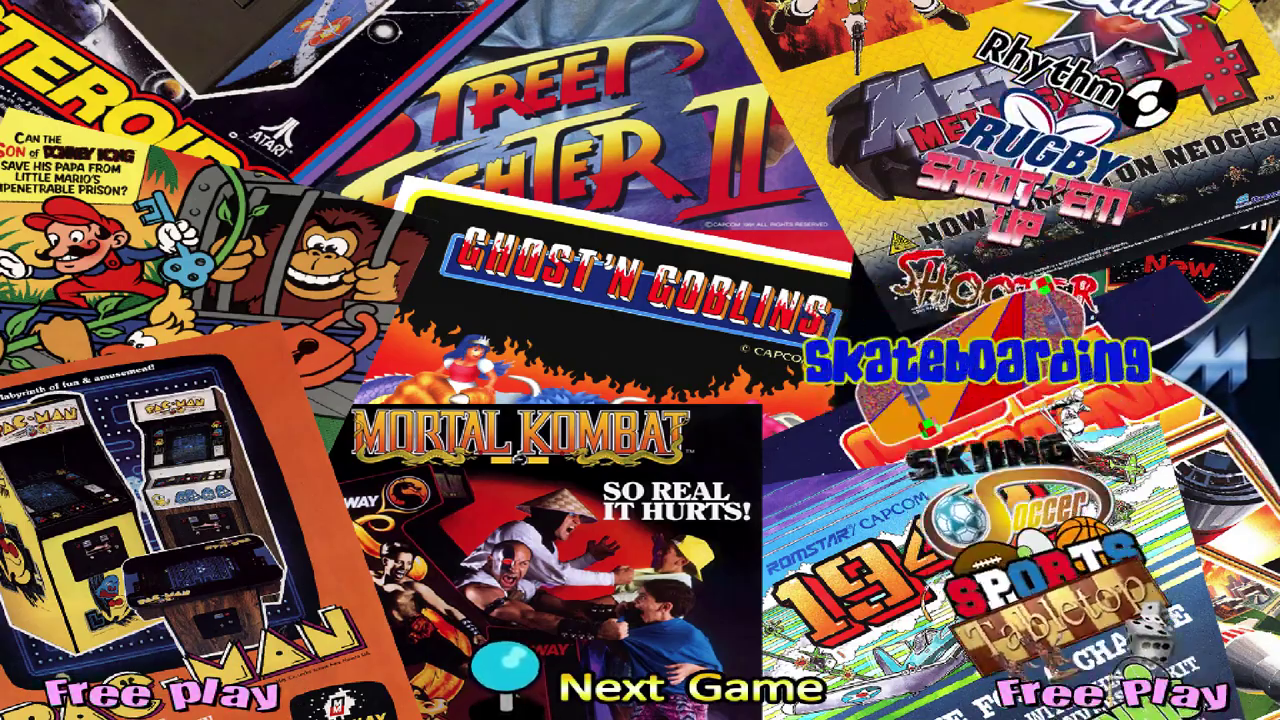
- Go backward through the MAME genre wheel to check its entries and choose All Games
key("Up")
key("Up")
key("Up")
key("Up")
key("Up")
key("Up")
key("Up")
key("Up")
key("Up")
key("Up")
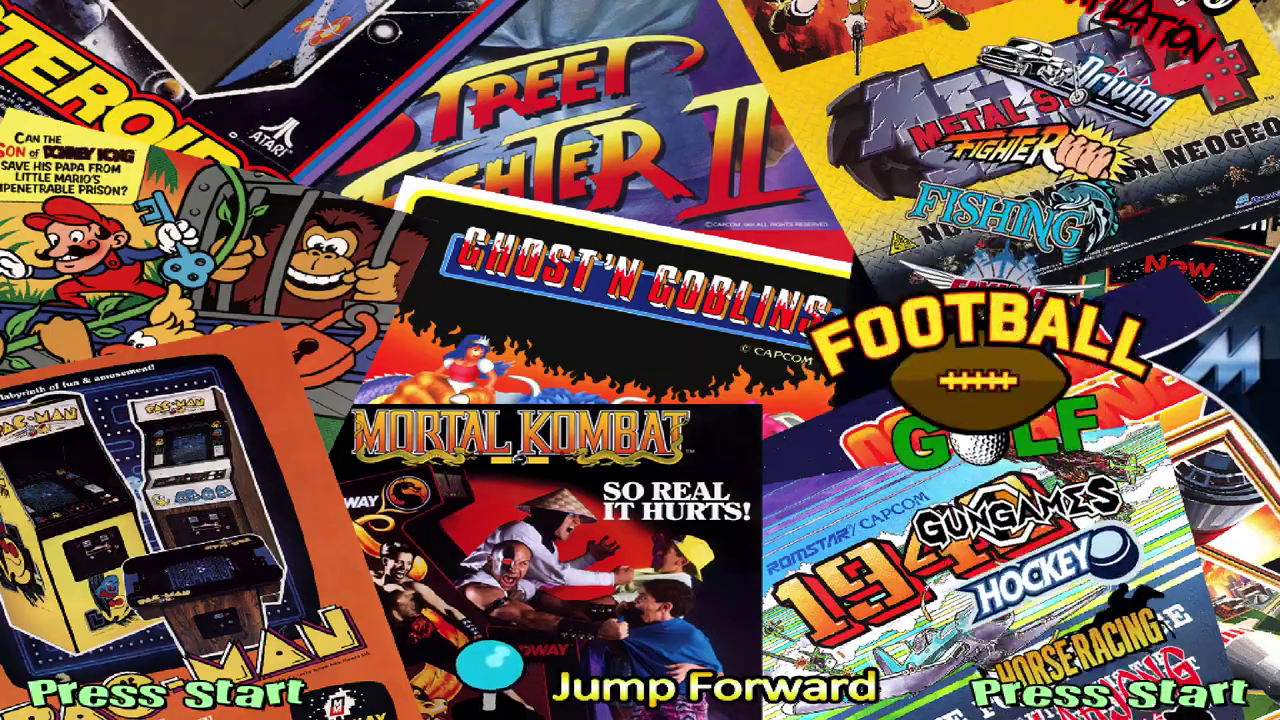
key("Up")
key("Up")
key("Up")
key("Up")
key("Up")
key("Up")
key("Up")
key("Up")
key("Up")
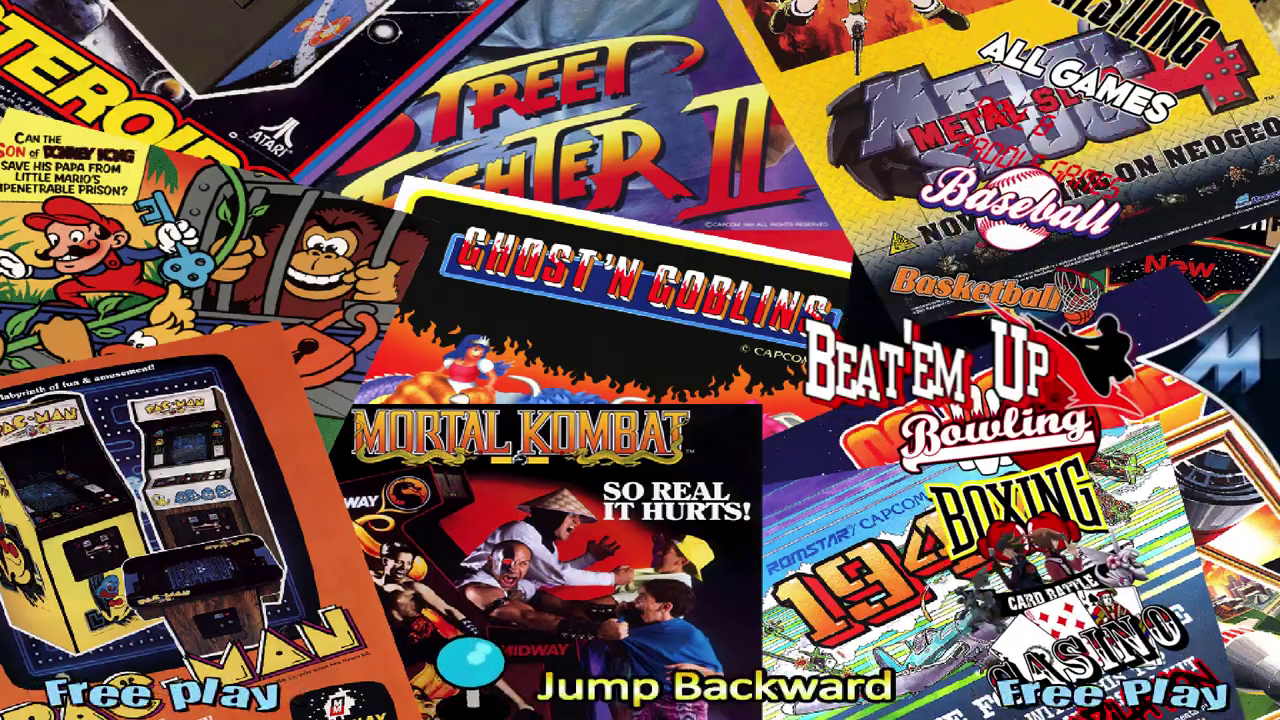
key("Up")
key("Up")
key("Up")
key("Up")
key("Up")
key("Up")
key("Up")
key("Up")
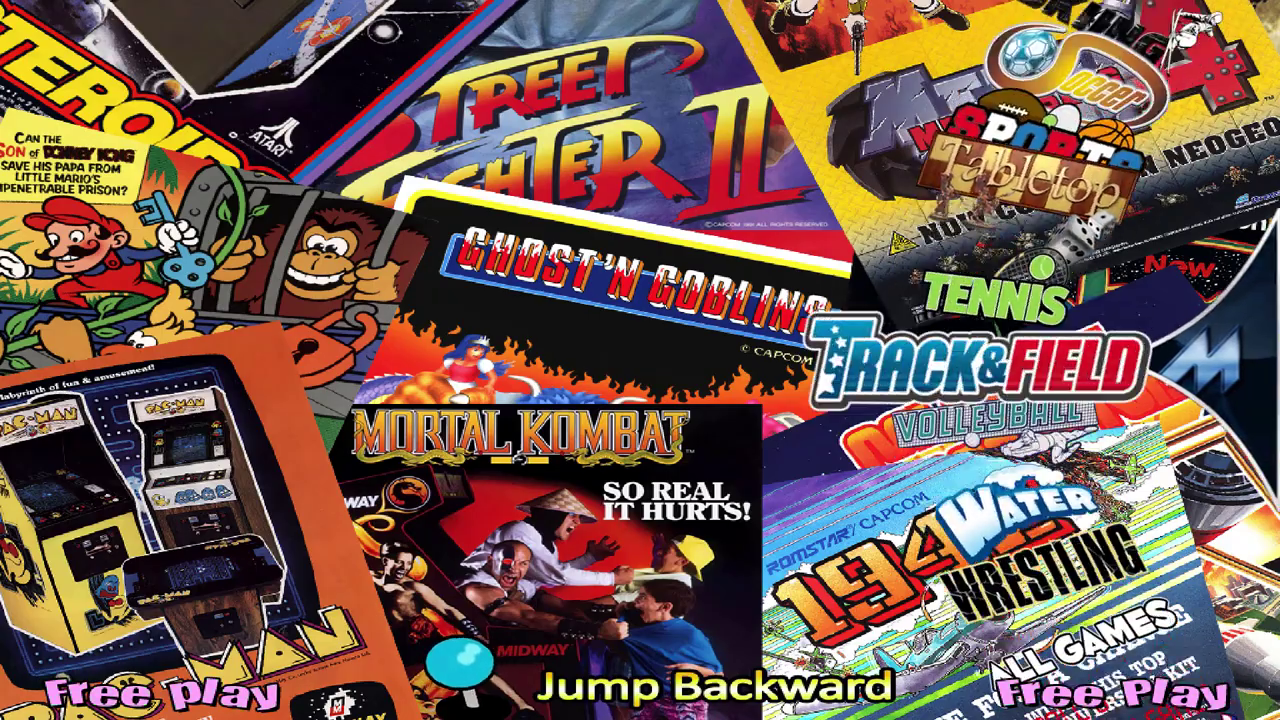
key("Up")
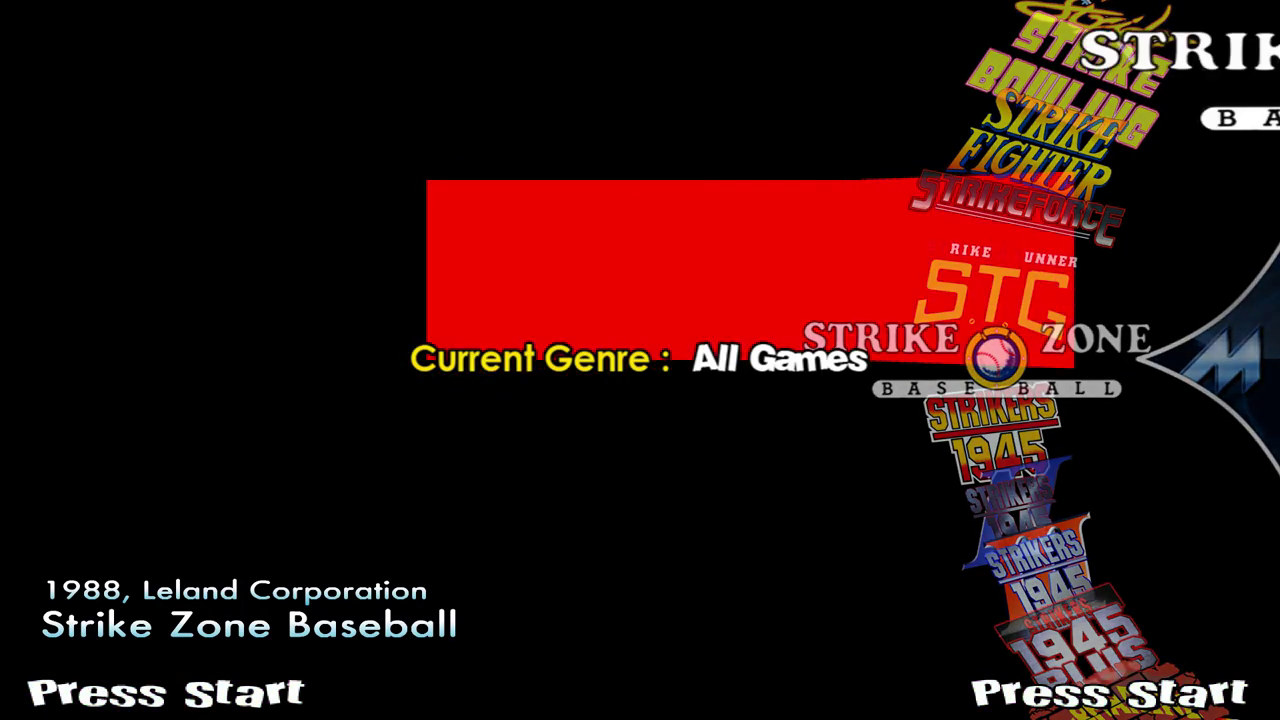
- Leave the MAME game list and exit HyperSpin, confirming with Yes
key("Escape")
key("Escape")
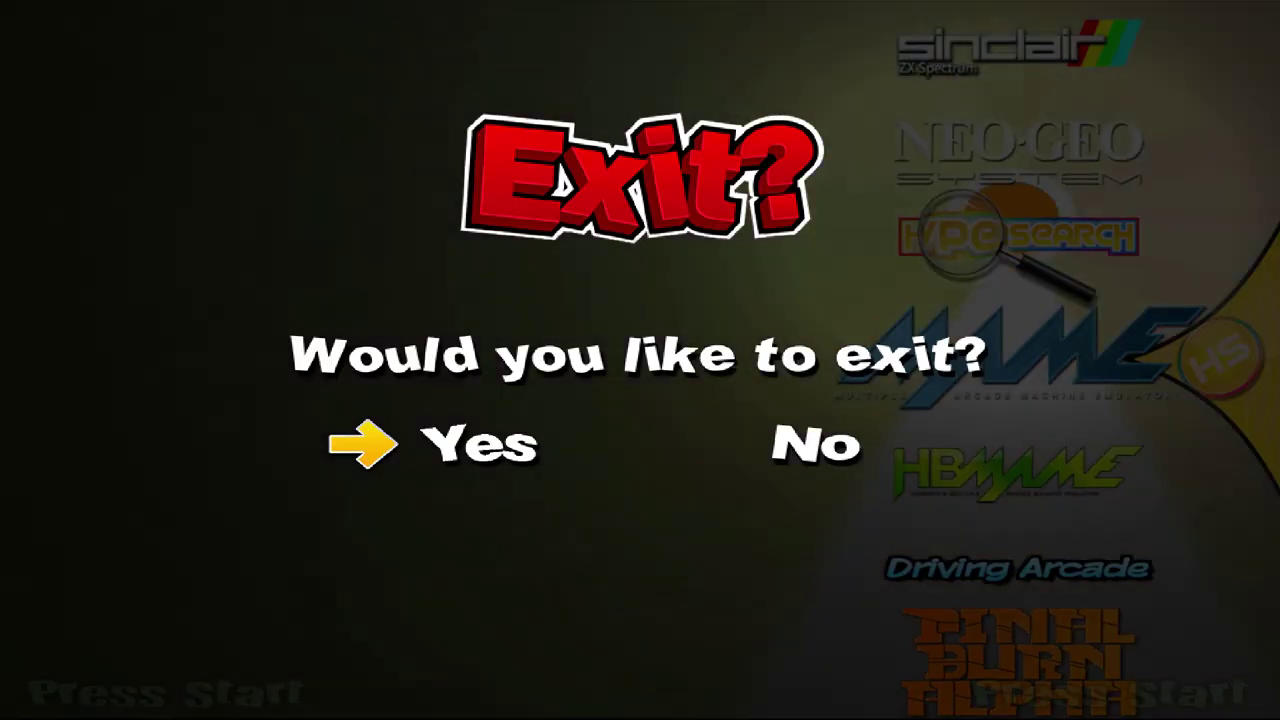
key("Return")
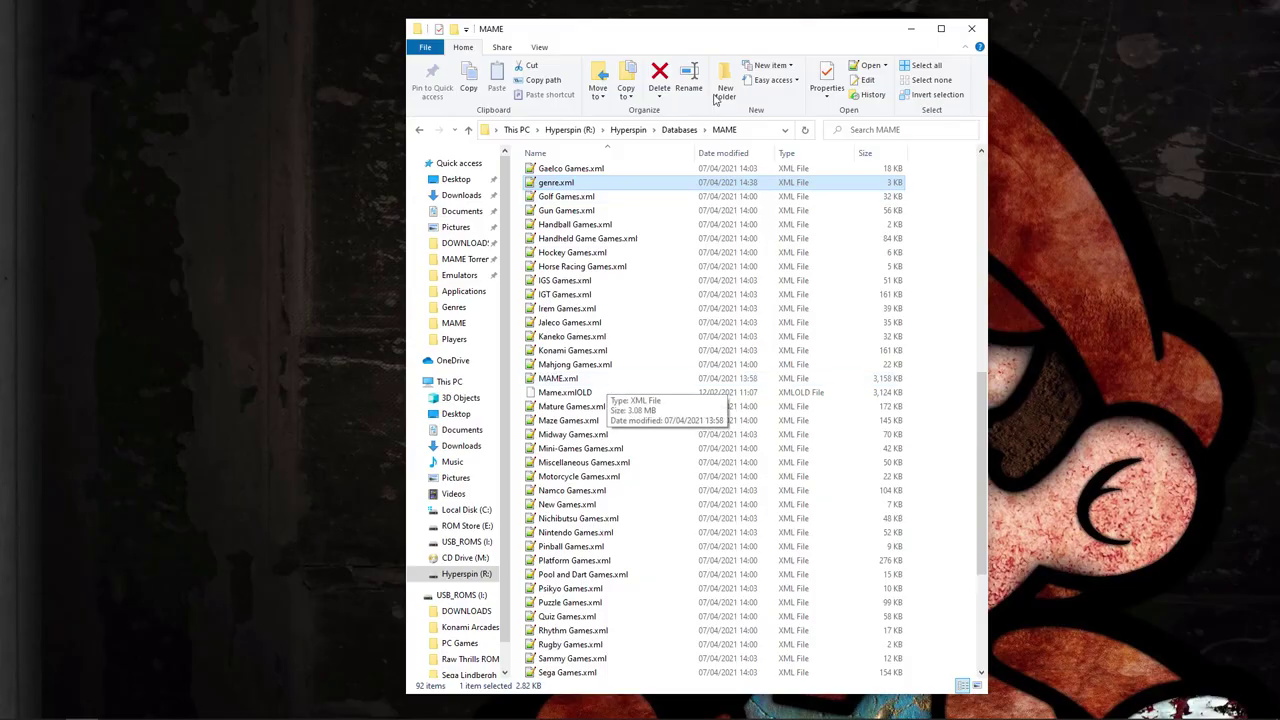
- Go up from the MAME folder to the Databases folder in File Explorer and reposition the window on the desktop
left_click(680, 130)
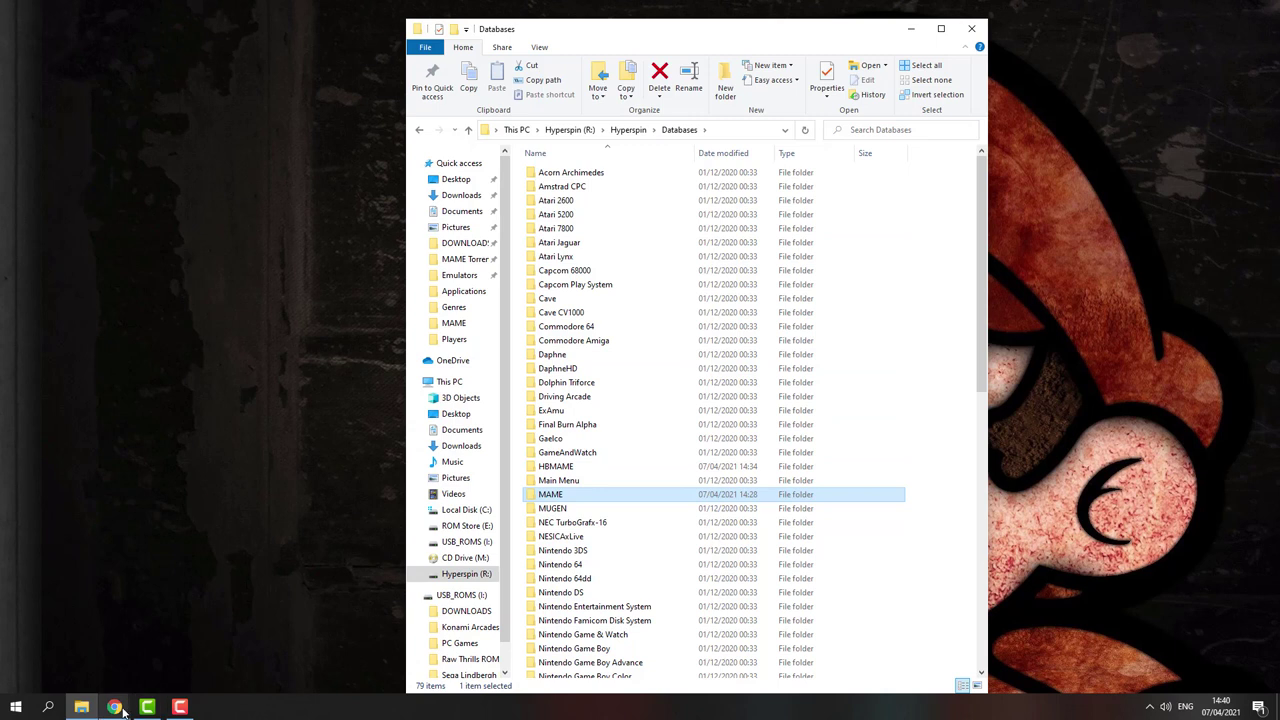
mouse_move(123, 709)
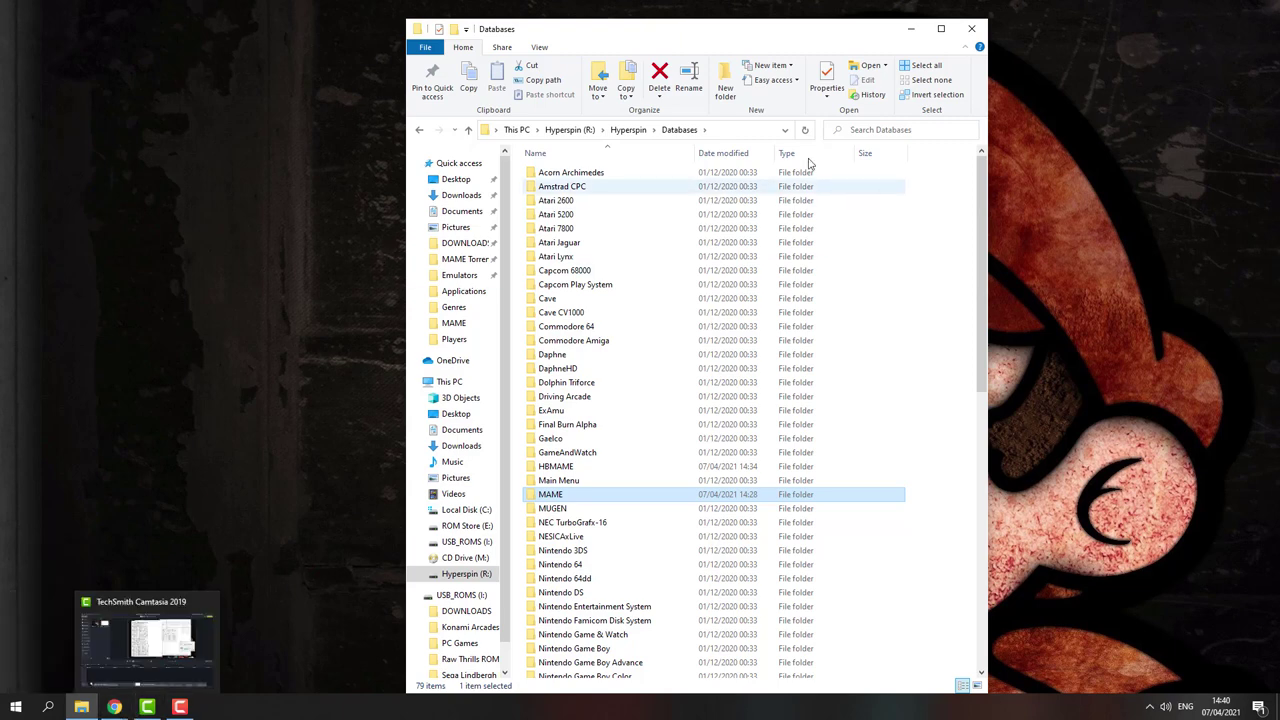
left_click_drag(810, 36, 727, 33)
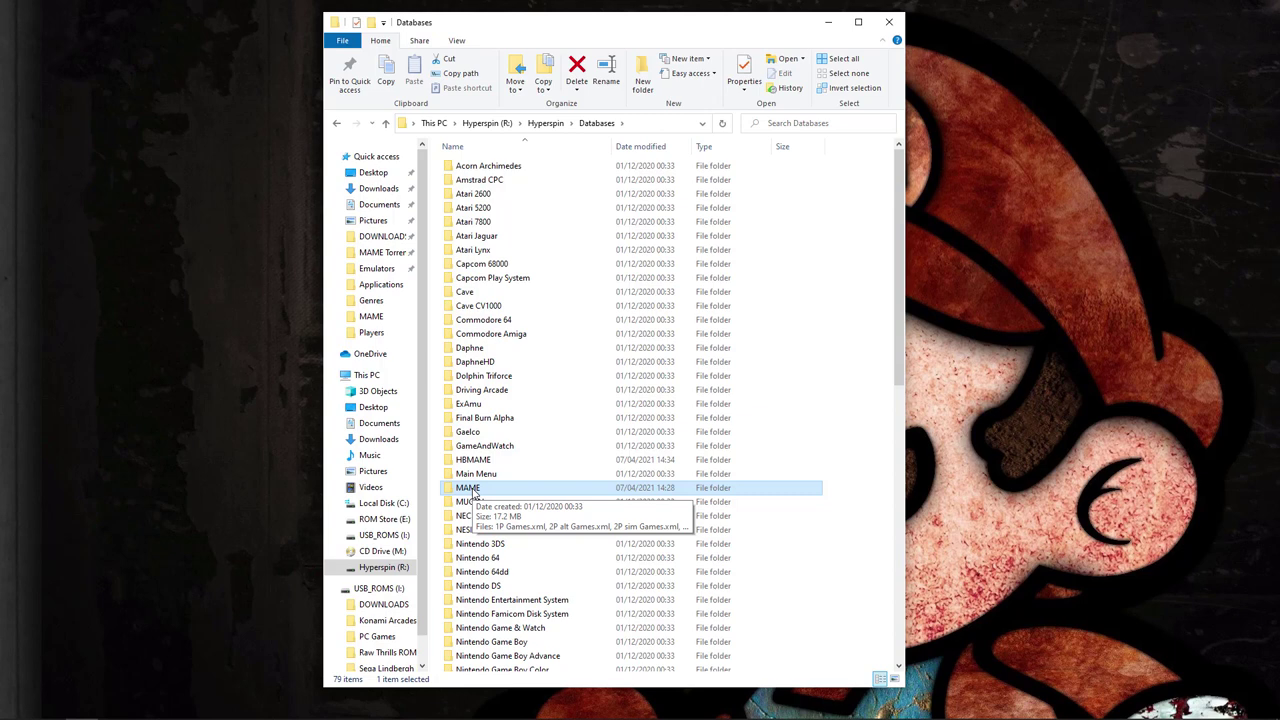
mouse_move(81, 712)
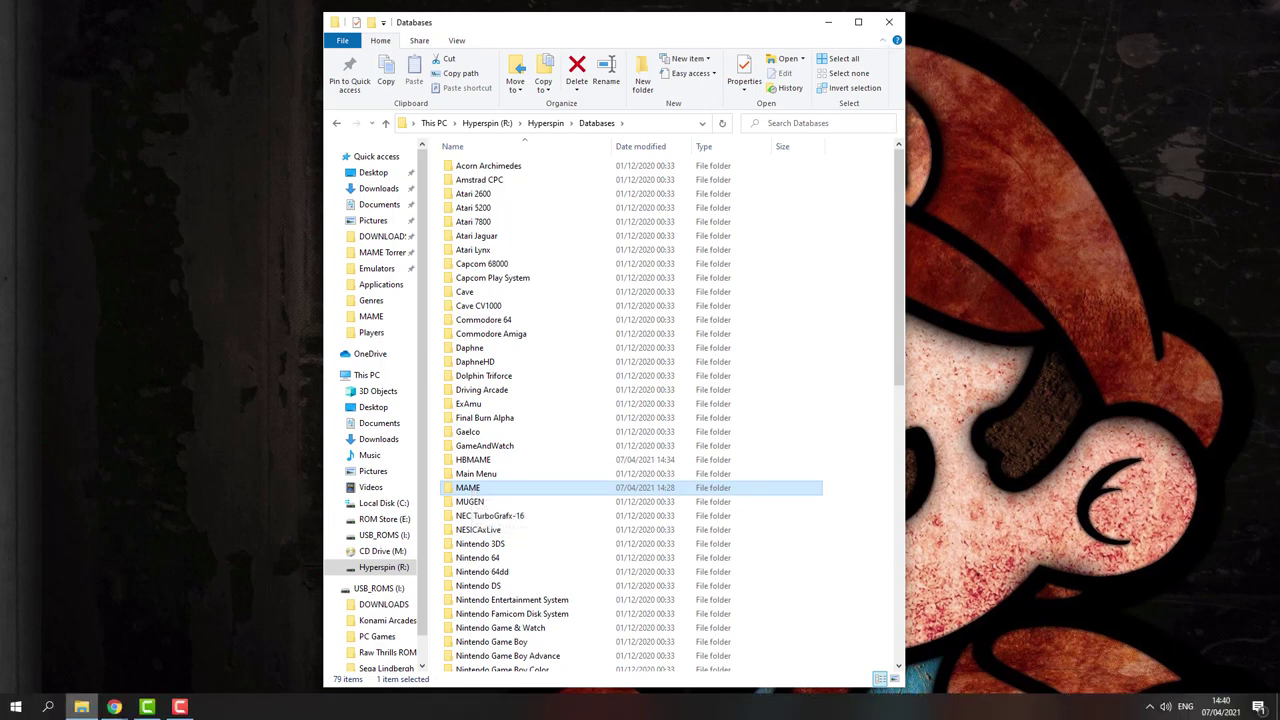